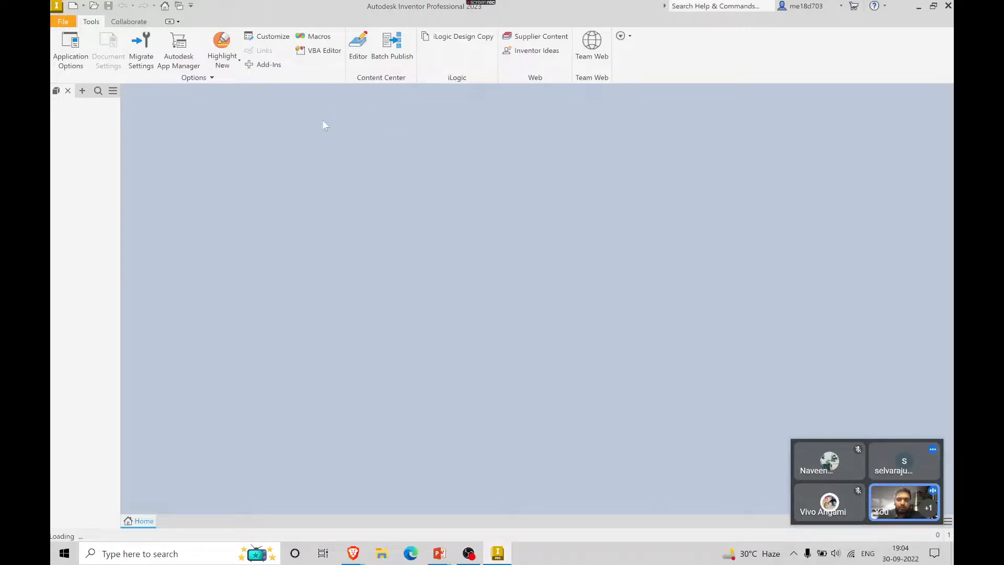
- Switch to the PowerPoint exercise slide and mark the centre of the R16 arc with the red Pen
{"action": "key", "text": "alt+Tab"}
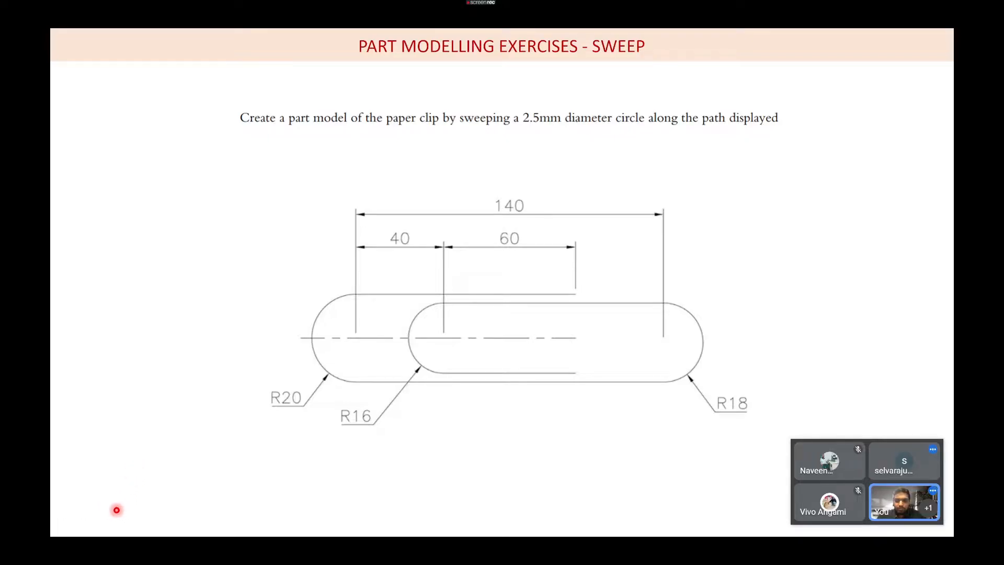
{"action": "right_click", "coordinate": [189, 421]}
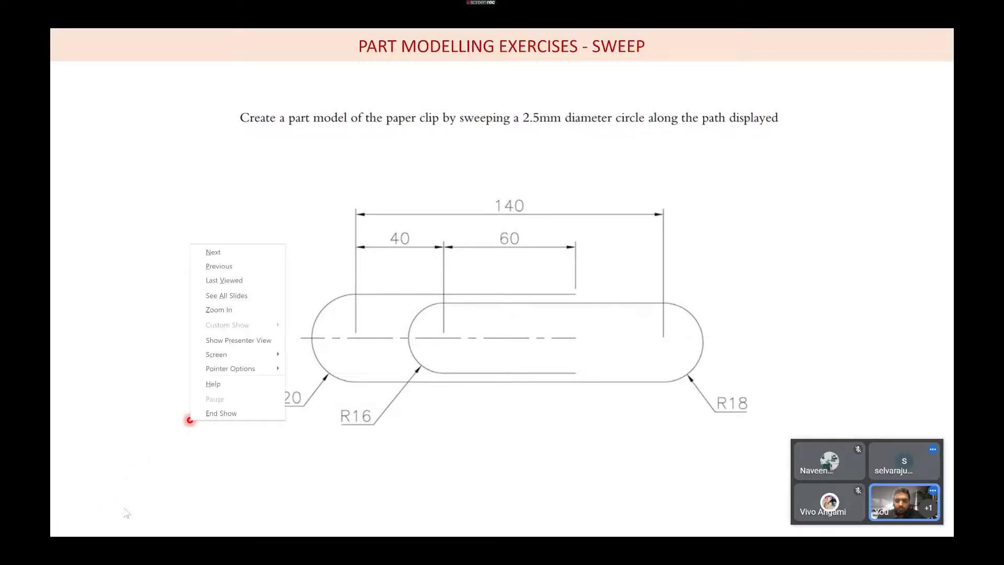
{"action": "key", "text": "Escape"}
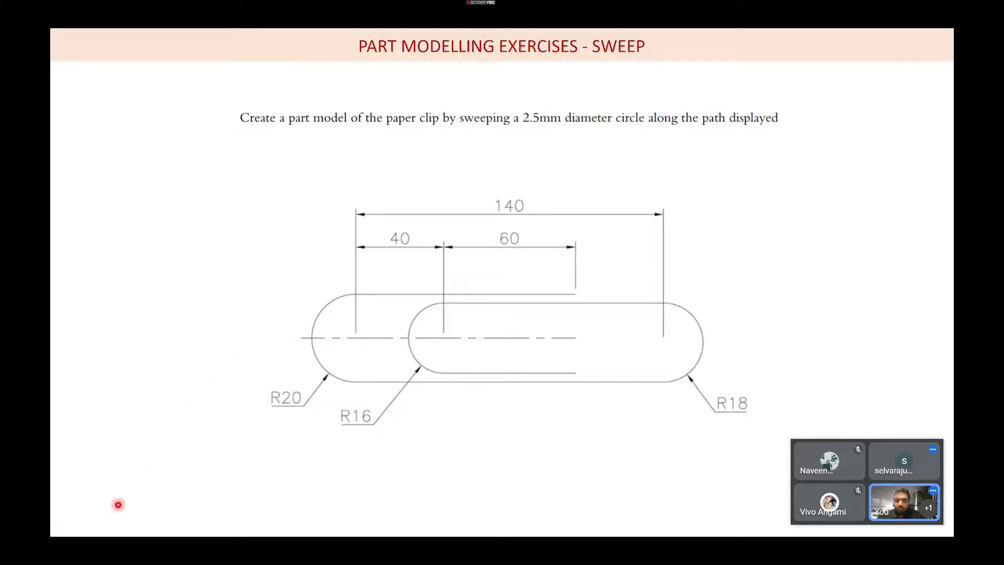
{"action": "left_click", "coordinate": [106, 525]}
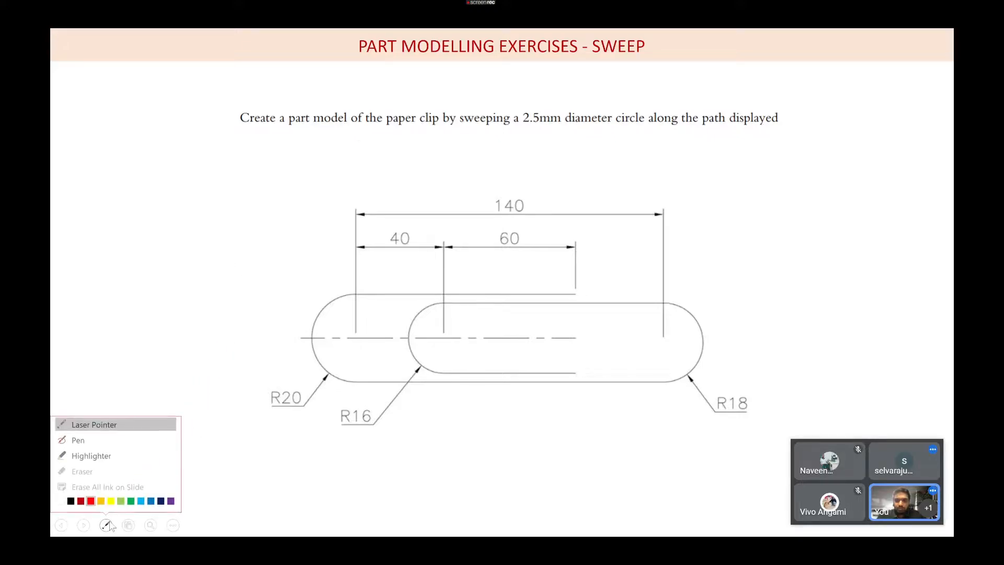
{"action": "left_click", "coordinate": [79, 438]}
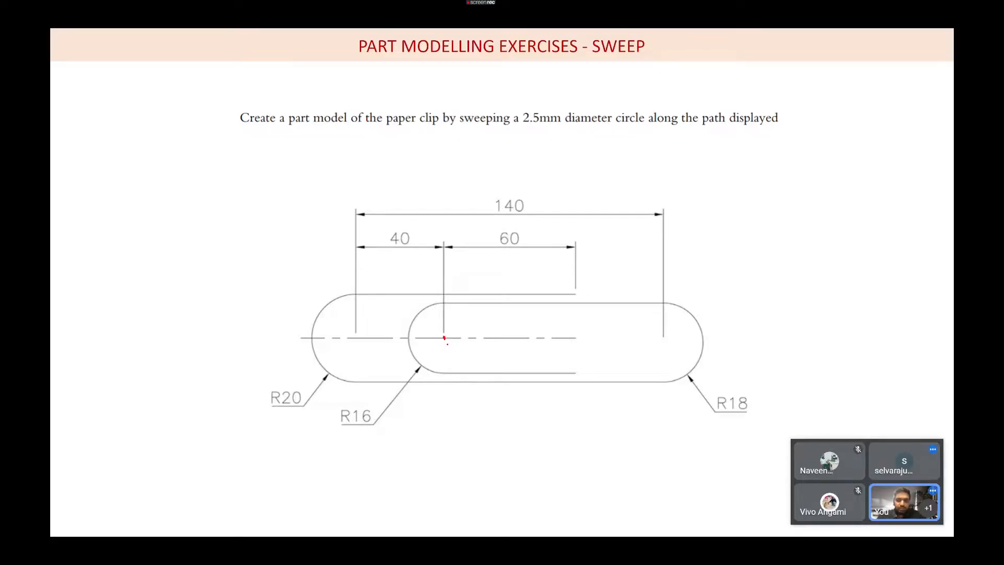
- Switch back to Inventor and start a 2D sketch on the horizontal XZ origin plane
{"action": "key", "text": "alt+Tab"}
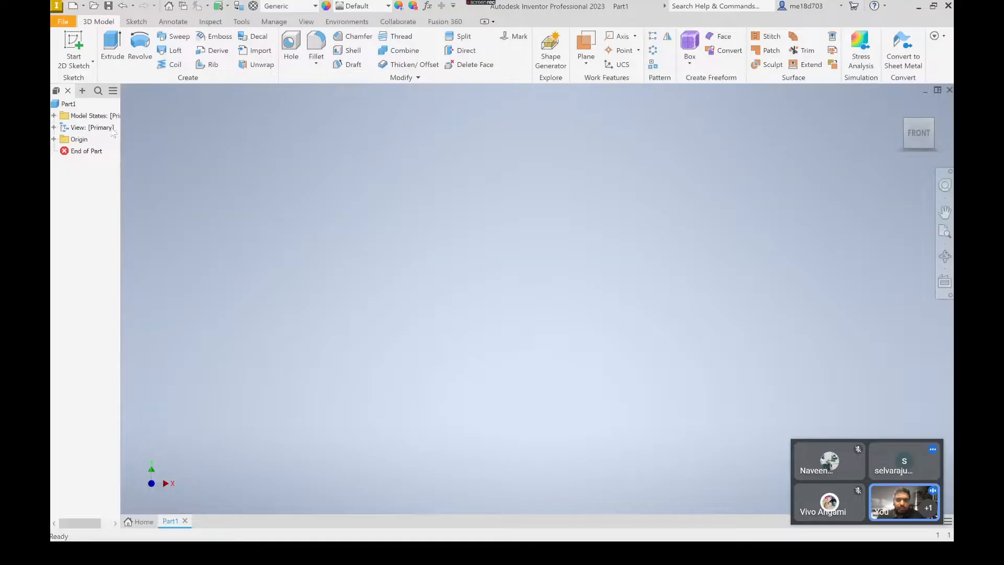
{"action": "left_click", "coordinate": [79, 41]}
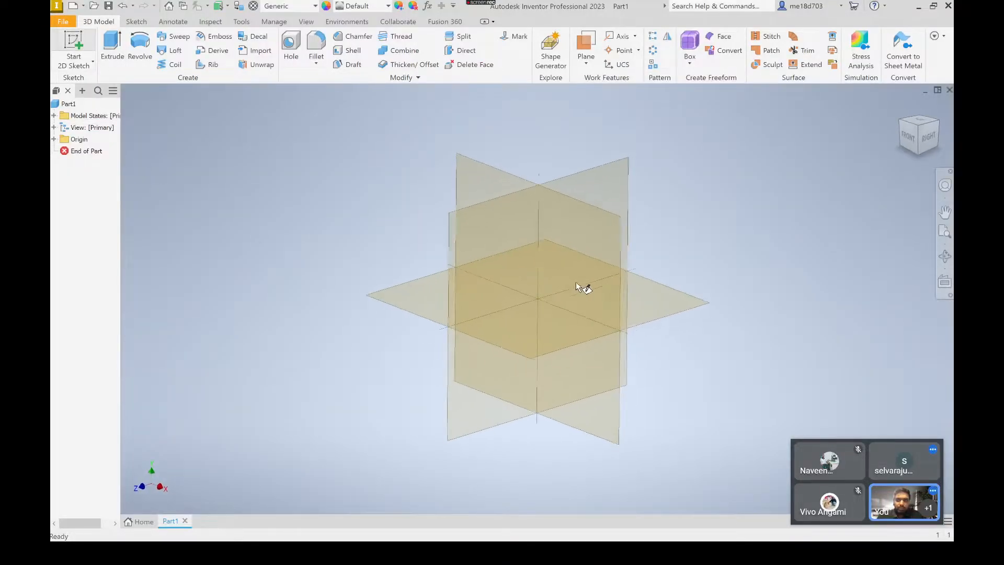
{"action": "left_click", "coordinate": [675, 289]}
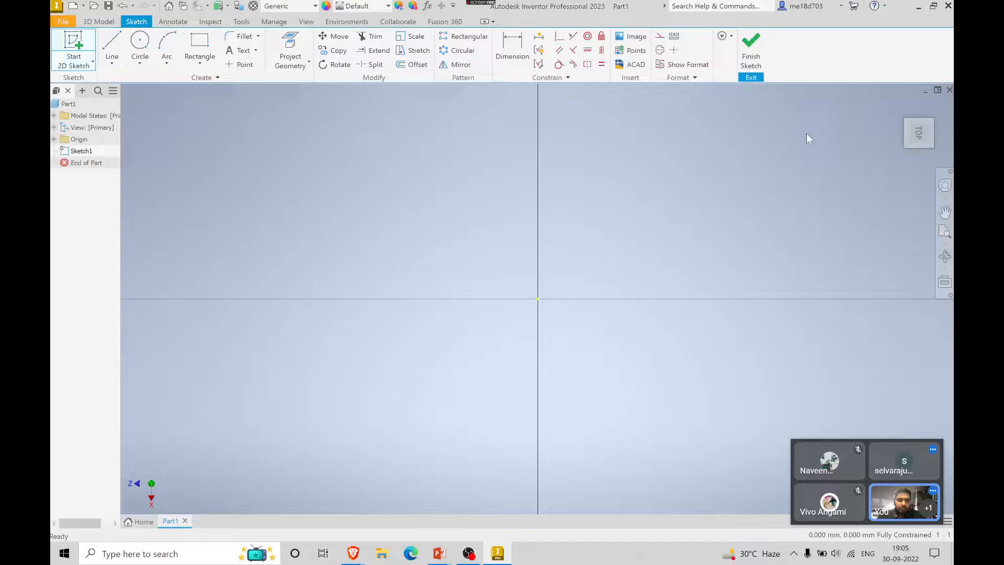
{"action": "left_click", "coordinate": [937, 104]}
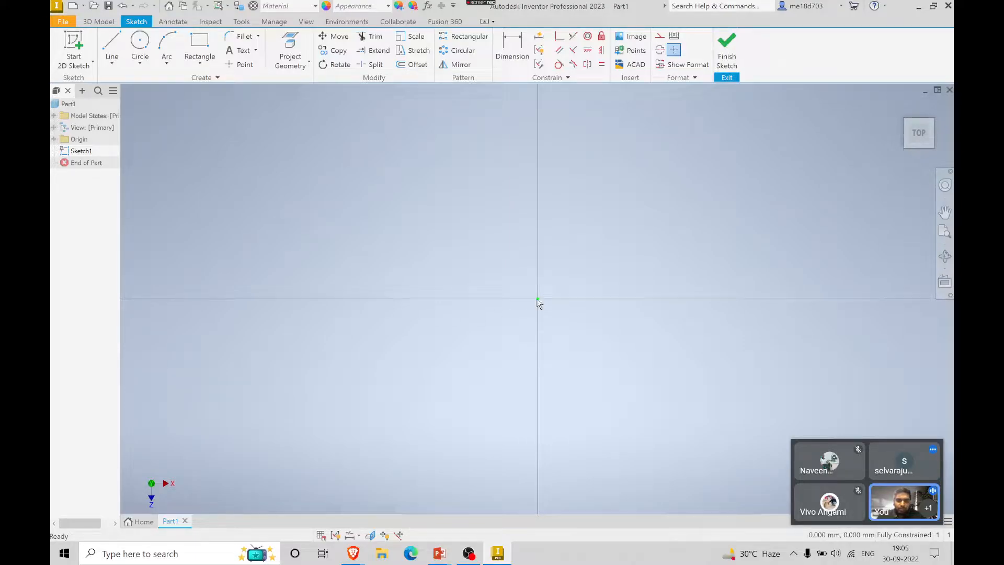
- Sketch a center-point semicircular arc around the origin, about 78 mm in radius, bulging left with its endpoints on the vertical axis
{"action": "left_click", "coordinate": [168, 63]}
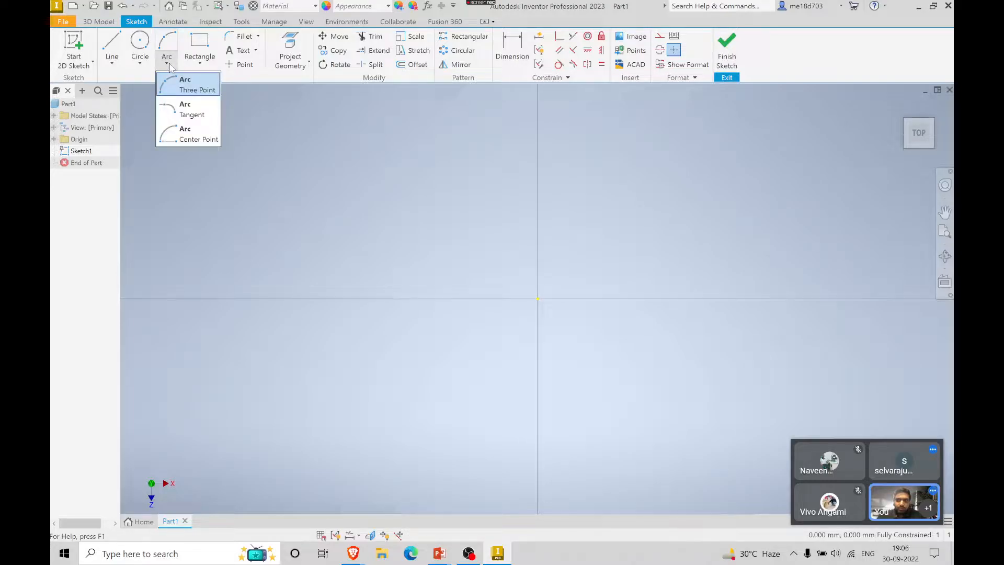
{"action": "left_click", "coordinate": [184, 140]}
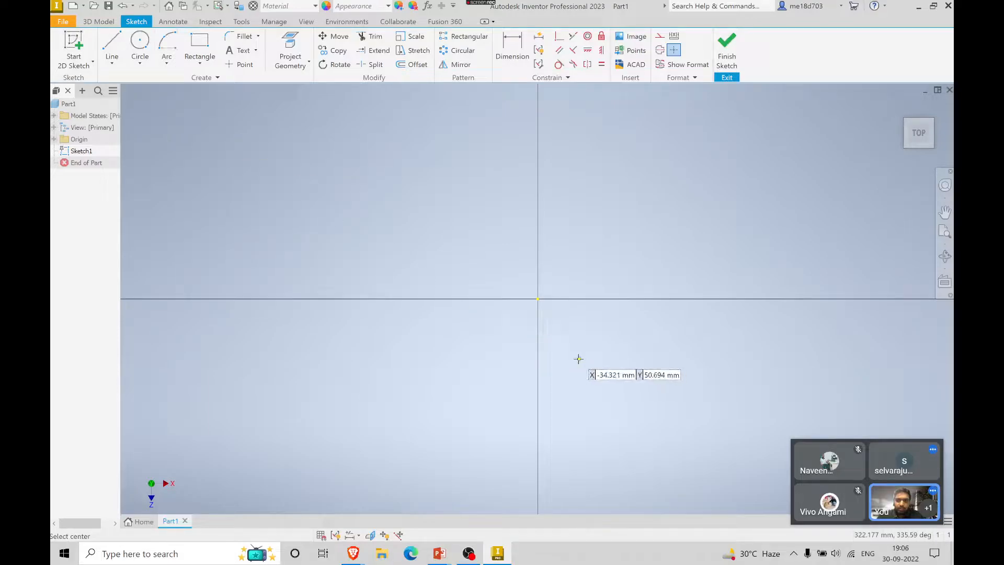
{"action": "left_click", "coordinate": [537, 299]}
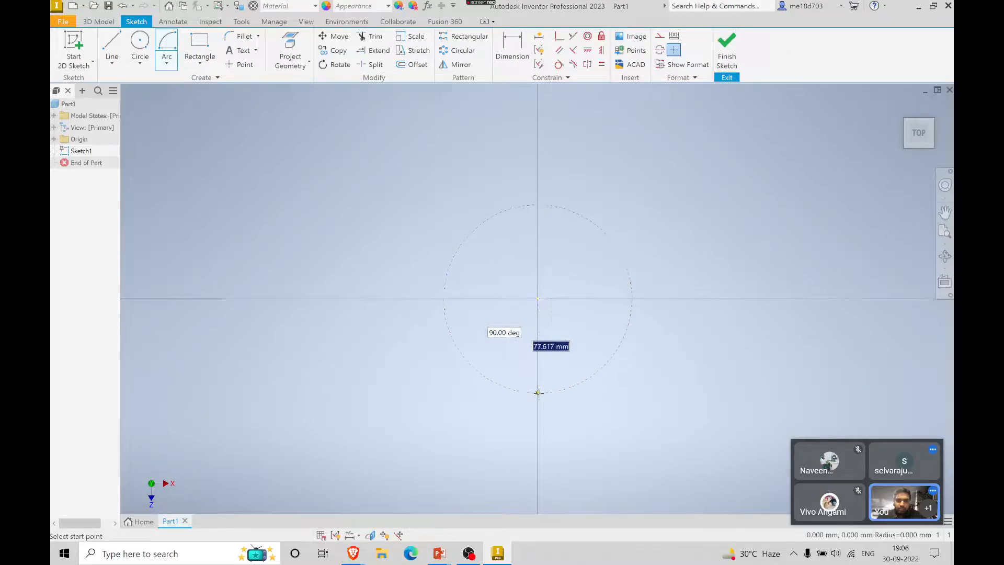
{"action": "left_click", "coordinate": [538, 393]}
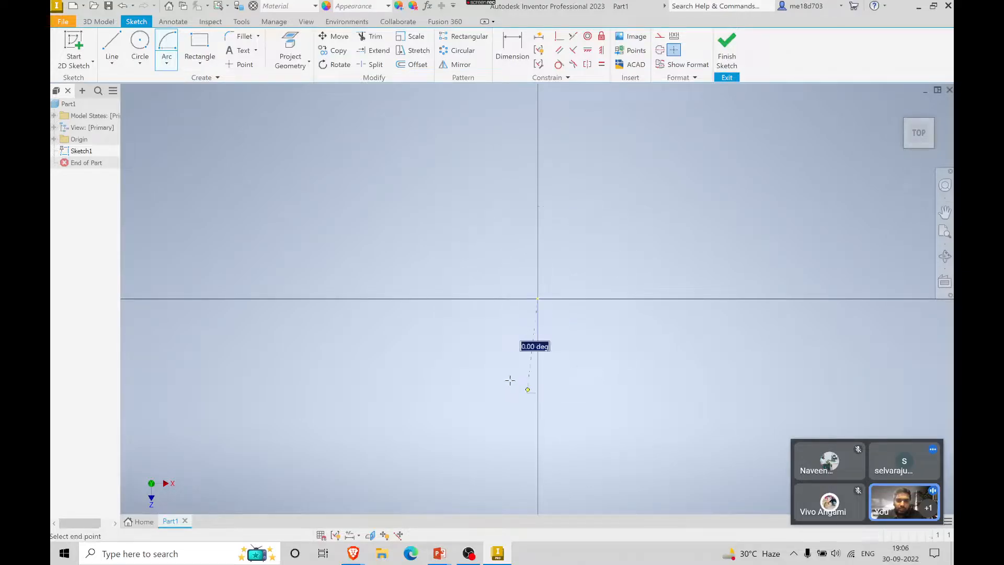
{"action": "left_click", "coordinate": [538, 204]}
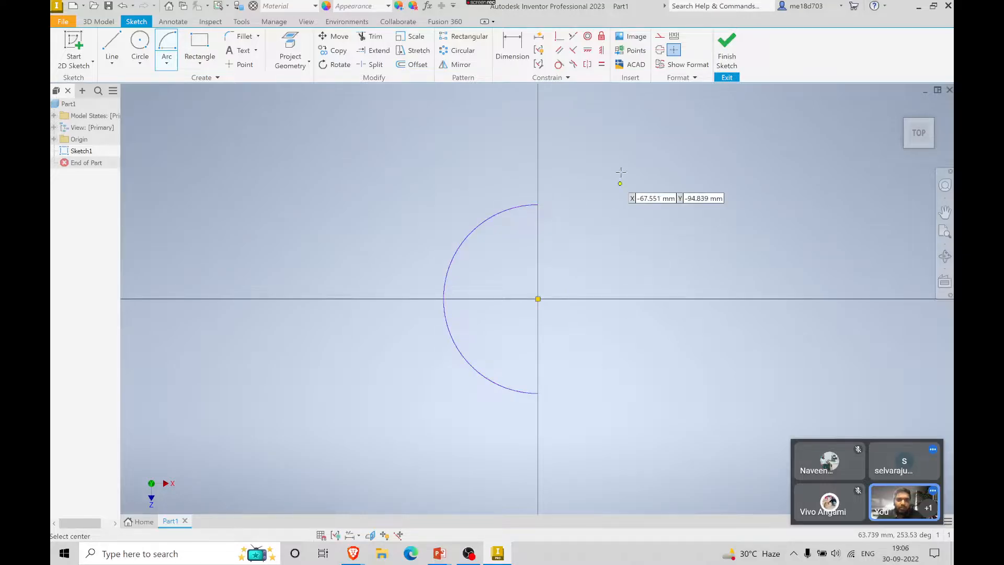
- Check the inner arc on the PowerPoint slide, return to Inventor and dimension the semicircle's radius as 16 mm
{"action": "key", "text": "alt+Tab"}
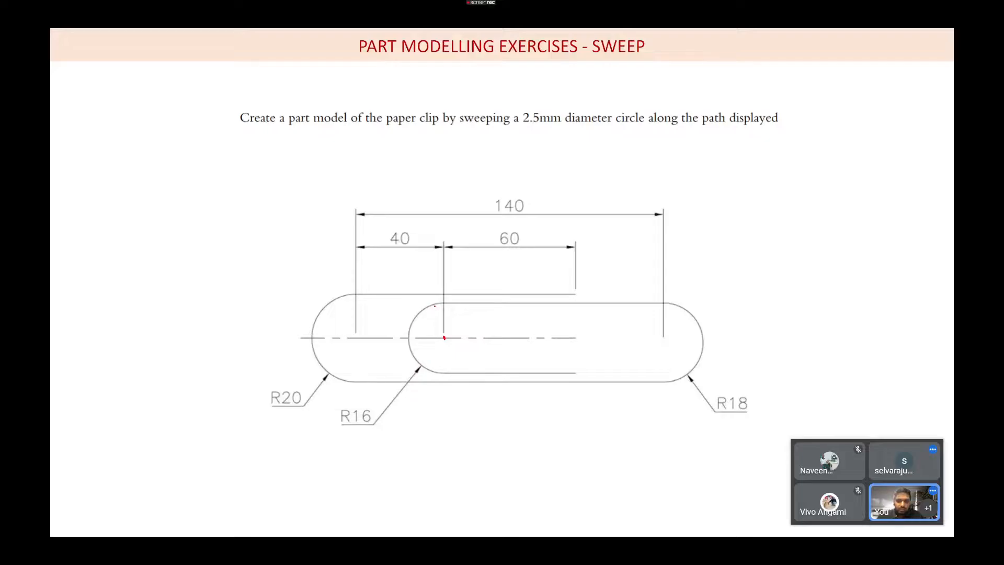
{"action": "key", "text": "alt+Tab"}
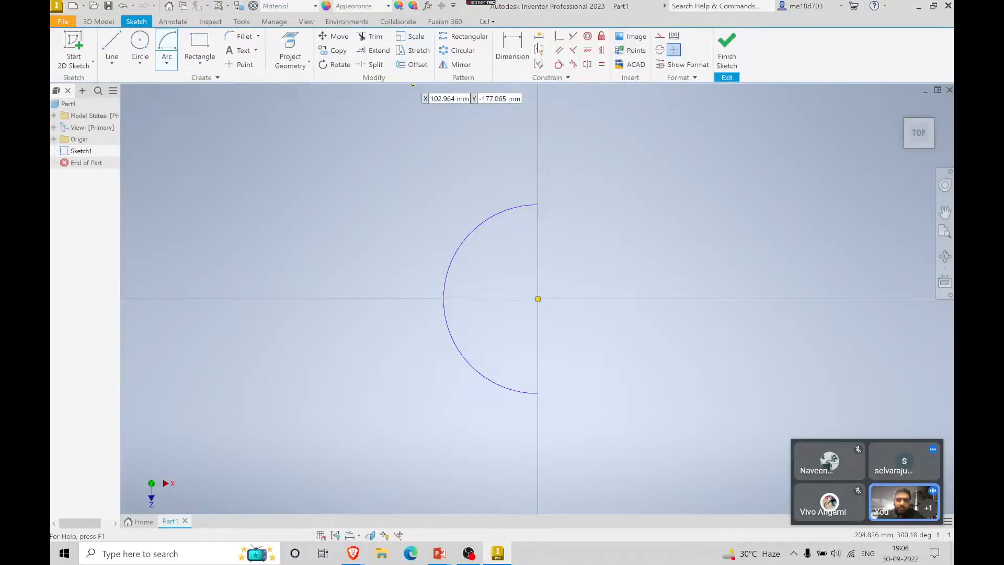
{"action": "left_click", "coordinate": [512, 48]}
{"action": "left_click", "coordinate": [480, 230]}
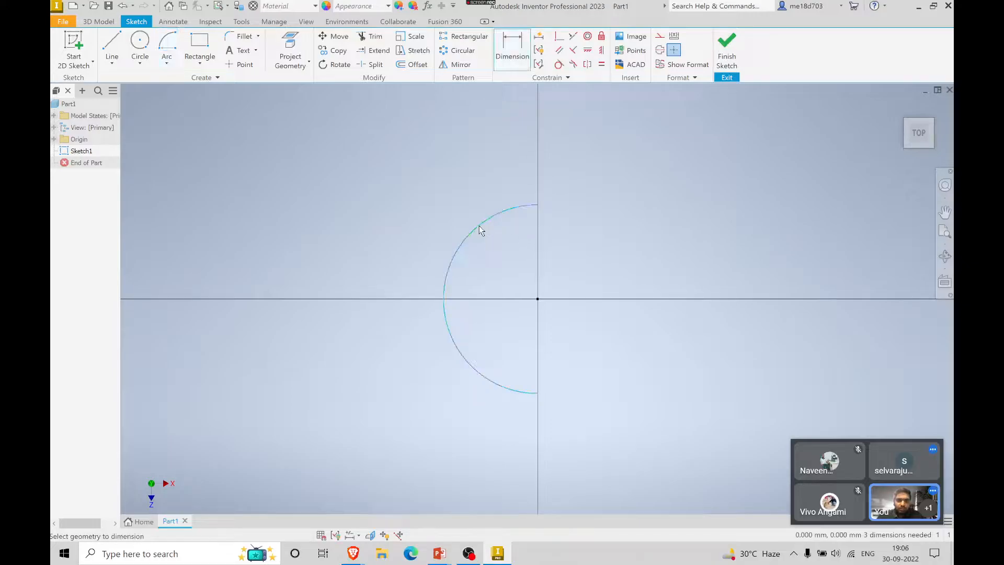
{"action": "left_click", "coordinate": [428, 215]}
{"action": "type", "text": "16"}
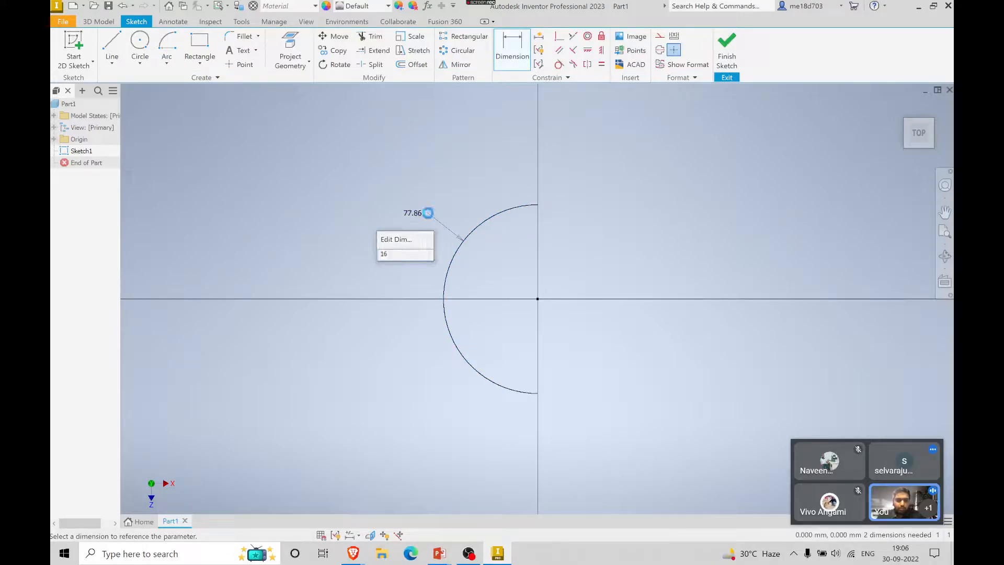
{"action": "key", "text": "Return"}
{"action": "left_click", "coordinate": [945, 231]}
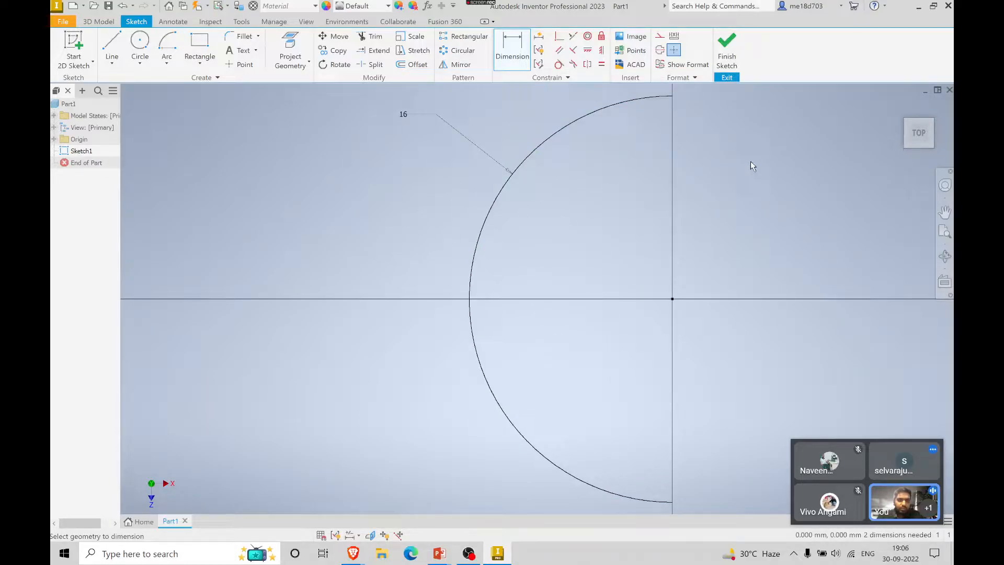
{"action": "middle_click_drag", "start_coordinate": [780, 228], "coordinate": [586, 225]}
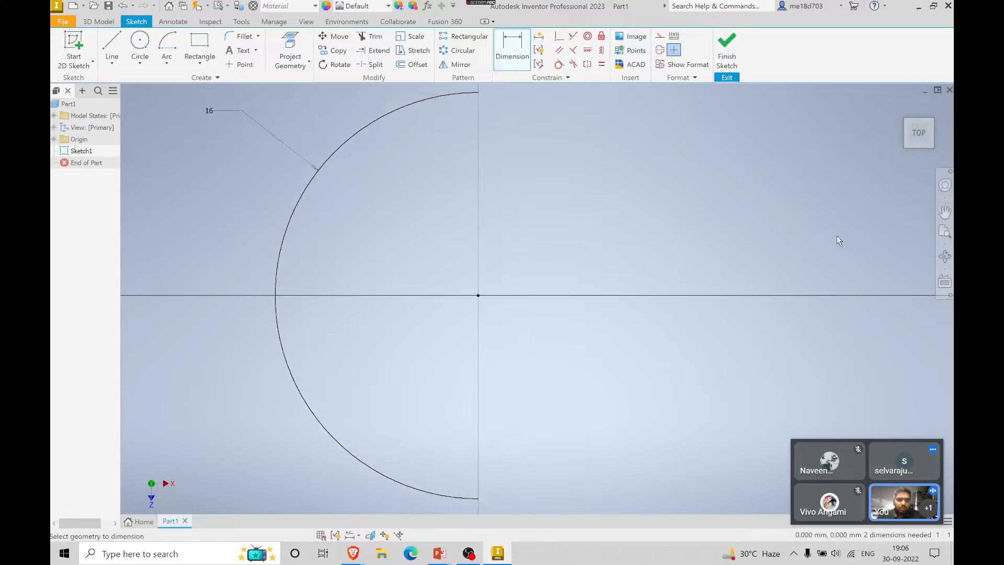
{"action": "scroll", "coordinate": [298, 268], "scroll_direction": "down", "scroll_amount": 5}
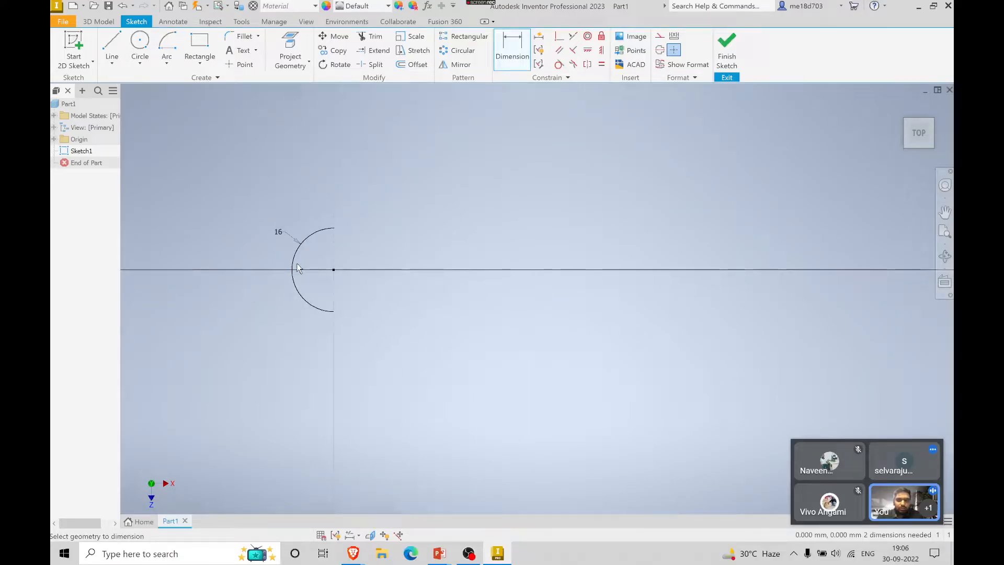
- Switch to the PowerPoint slide and draw a red double-headed arrow labelled 100 between the R16 and R18 arc centres
{"action": "key", "text": "alt+Tab"}
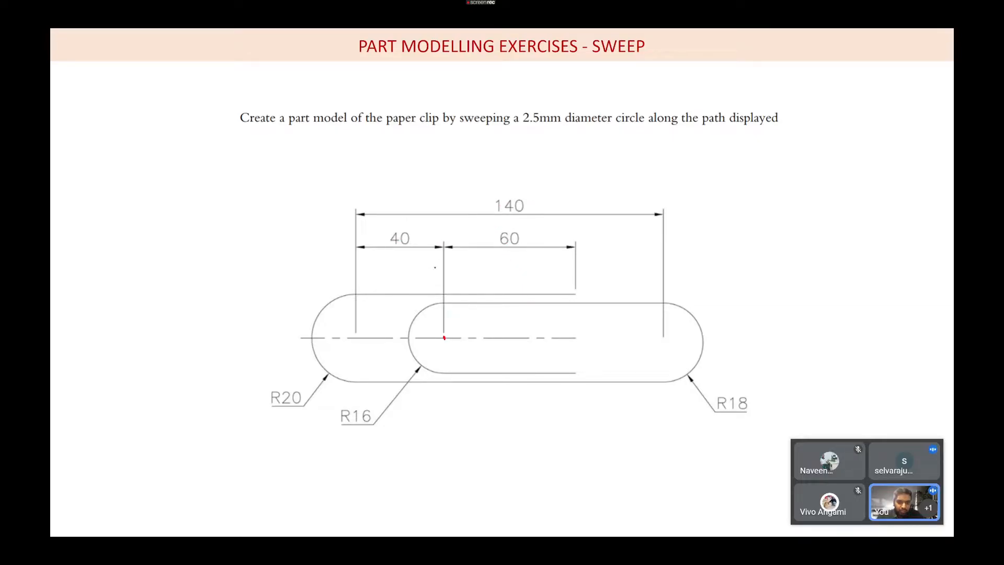
{"action": "mouse_move", "coordinate": [447, 314]}
{"action": "left_mouse_down"}
{"action": "mouse_move", "coordinate": [657, 317]}
{"action": "mouse_move", "coordinate": [638, 327]}
{"action": "left_mouse_up"}
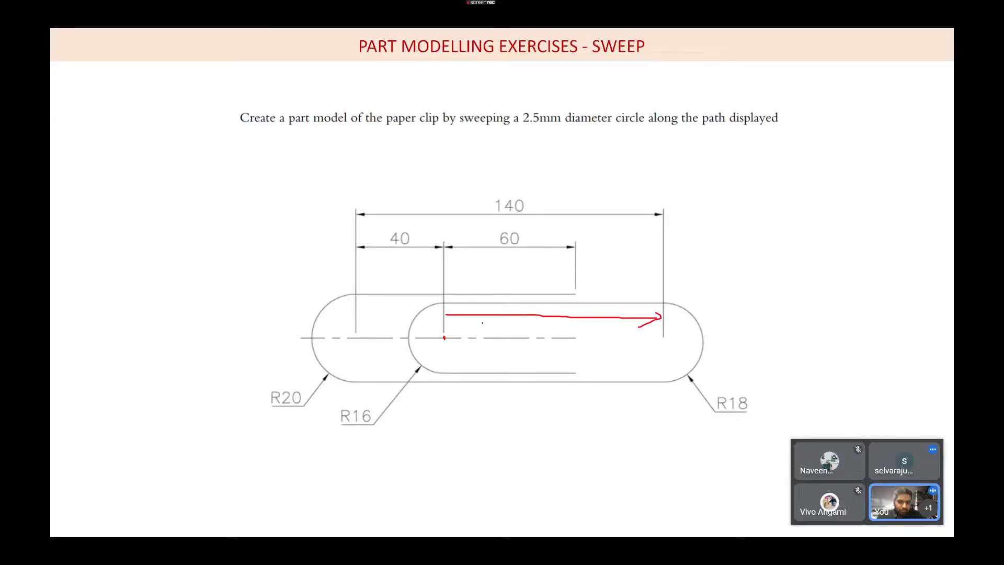
{"action": "mouse_move", "coordinate": [459, 306]}
{"action": "left_mouse_down"}
{"action": "mouse_move", "coordinate": [446, 315]}
{"action": "mouse_move", "coordinate": [459, 320]}
{"action": "left_mouse_up"}
{"action": "left_click_drag", "start_coordinate": [533, 309], "coordinate": [550, 309]}
- Switch back to Inventor and draw a 100 mm horizontal line rightward from the semicircle's upper endpoint
{"action": "key", "text": "alt+Tab"}
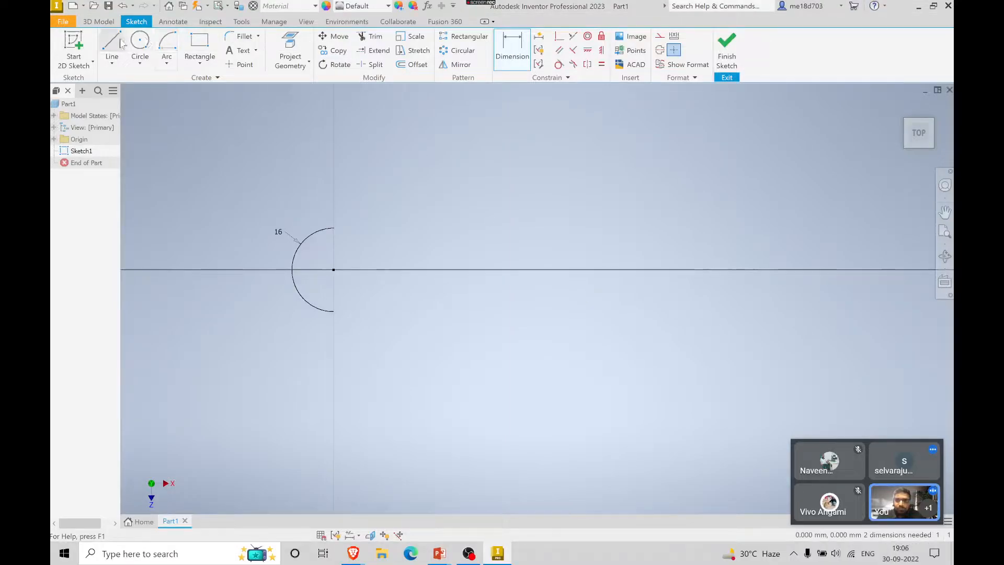
{"action": "left_click", "coordinate": [332, 227]}
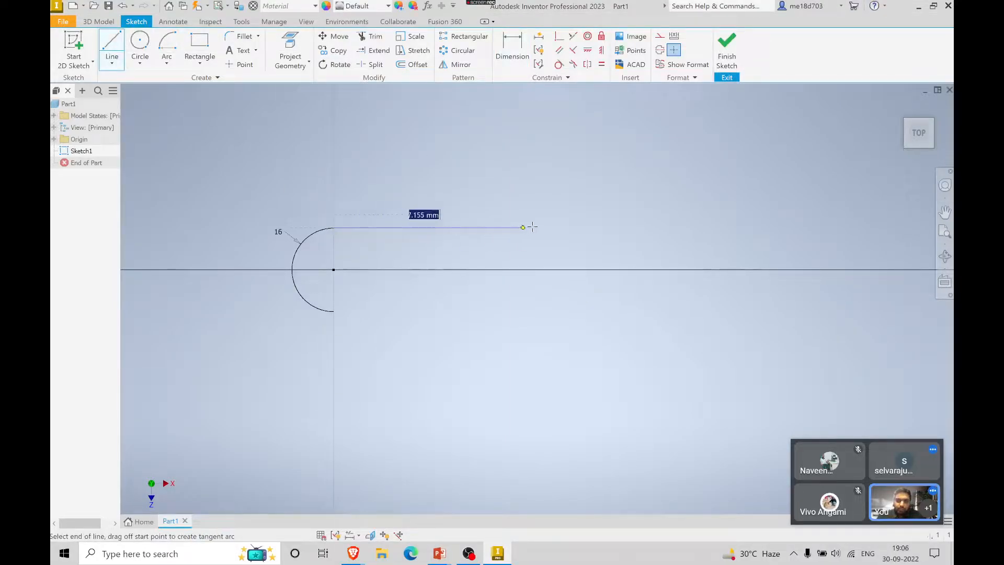
{"action": "type", "text": "100"}
{"action": "key", "text": "Tab"}
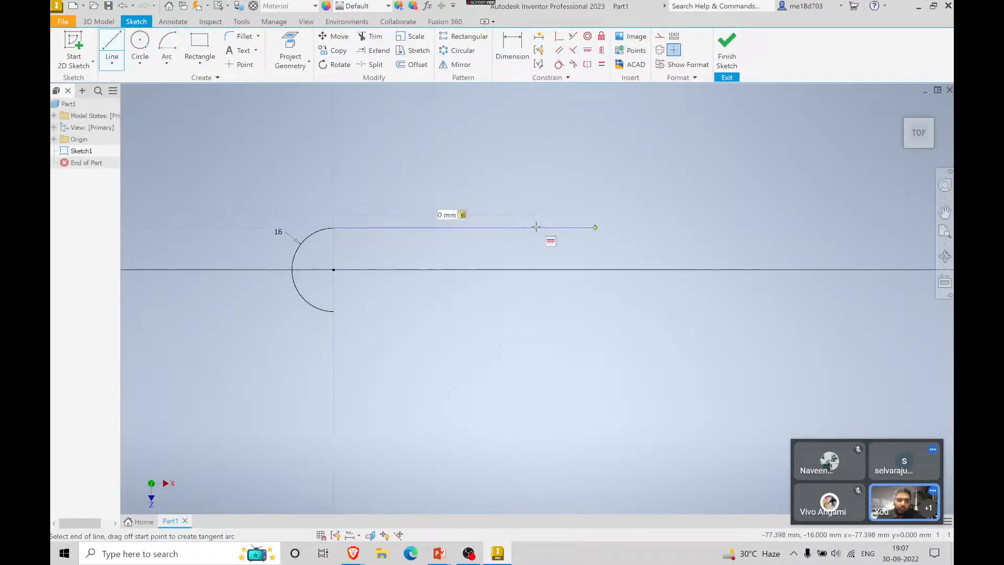
{"action": "key", "text": "Return"}
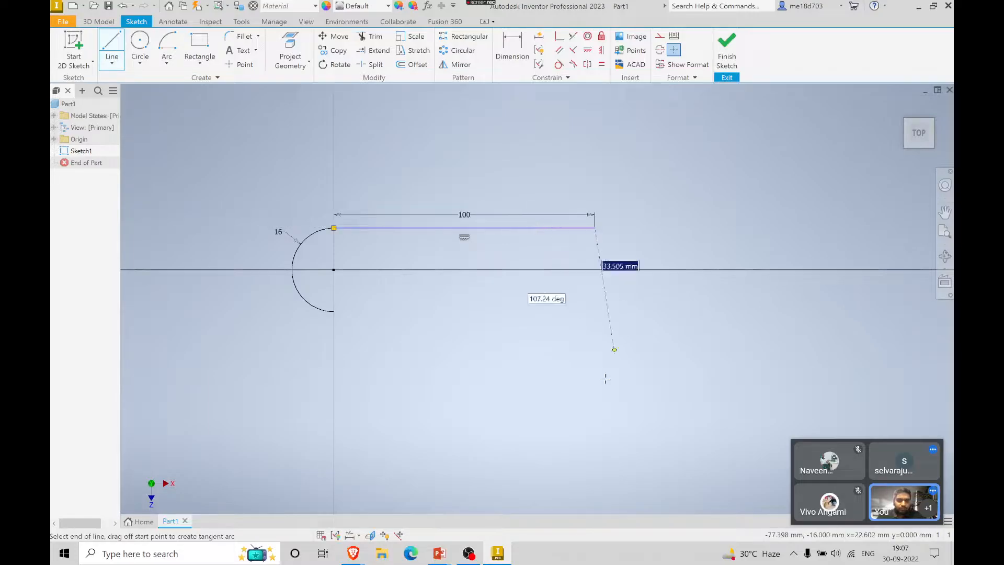
{"action": "key", "text": "Escape"}
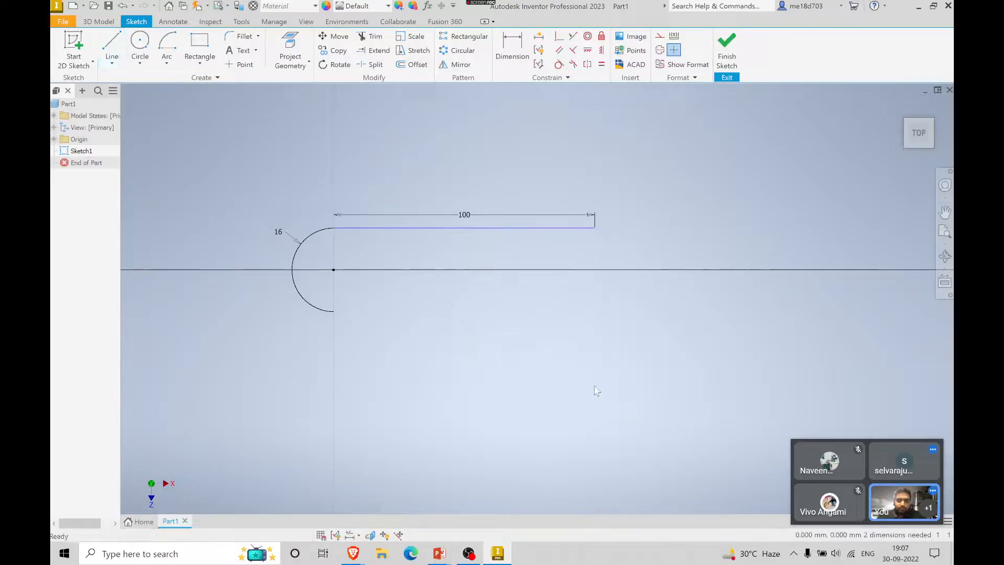
{"action": "left_click", "coordinate": [513, 46]}
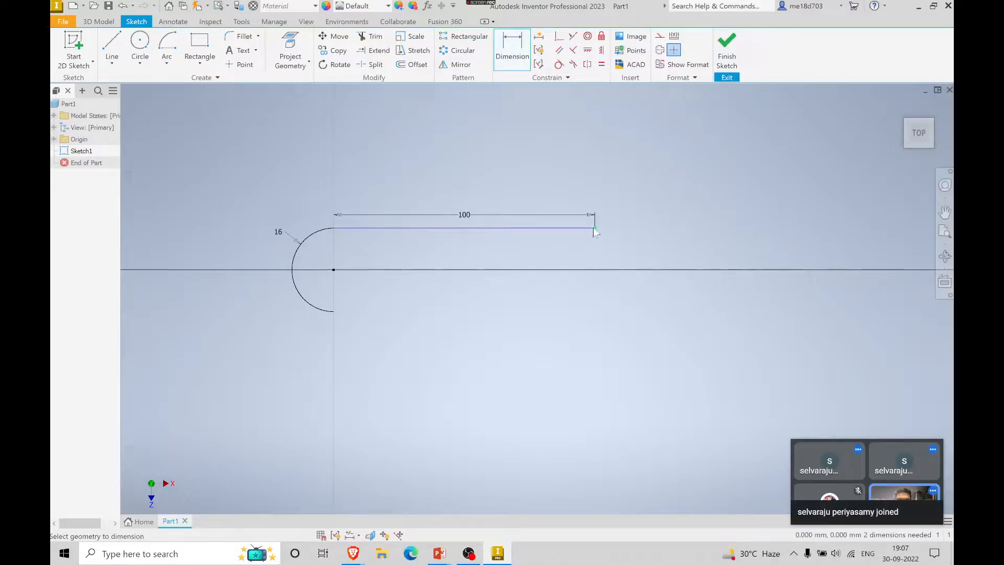
{"action": "left_click", "coordinate": [338, 228]}
{"action": "key", "text": "Escape"}
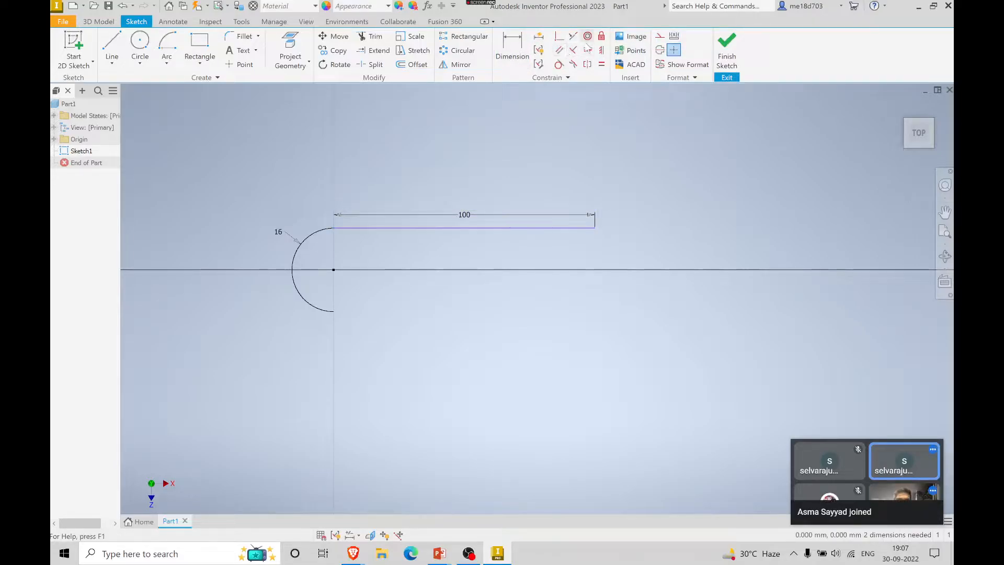
- Apply a Tangent constraint between the 100 mm line and the R16 semicircle
{"action": "left_click", "coordinate": [559, 64]}
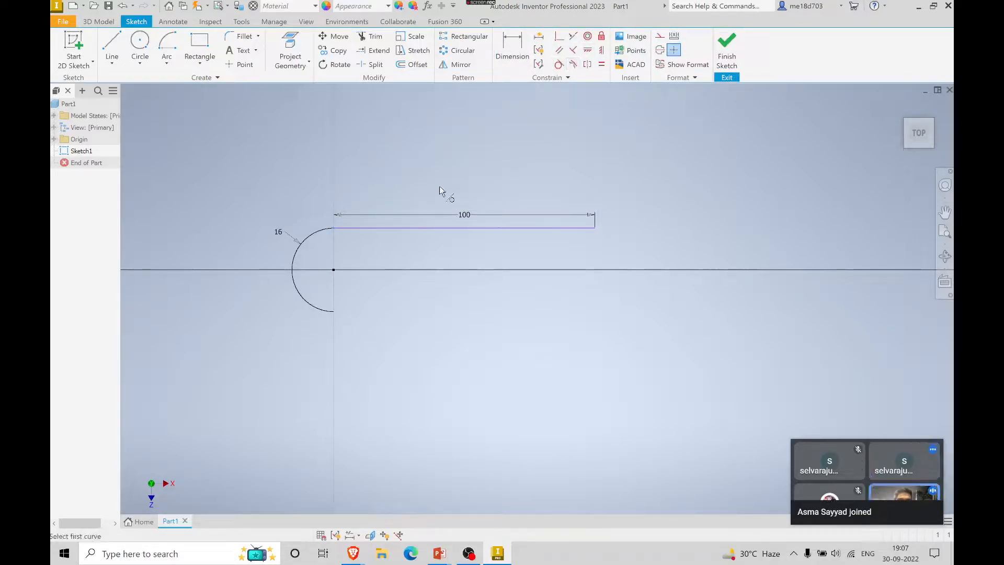
{"action": "left_click", "coordinate": [391, 228]}
{"action": "left_click", "coordinate": [320, 231]}
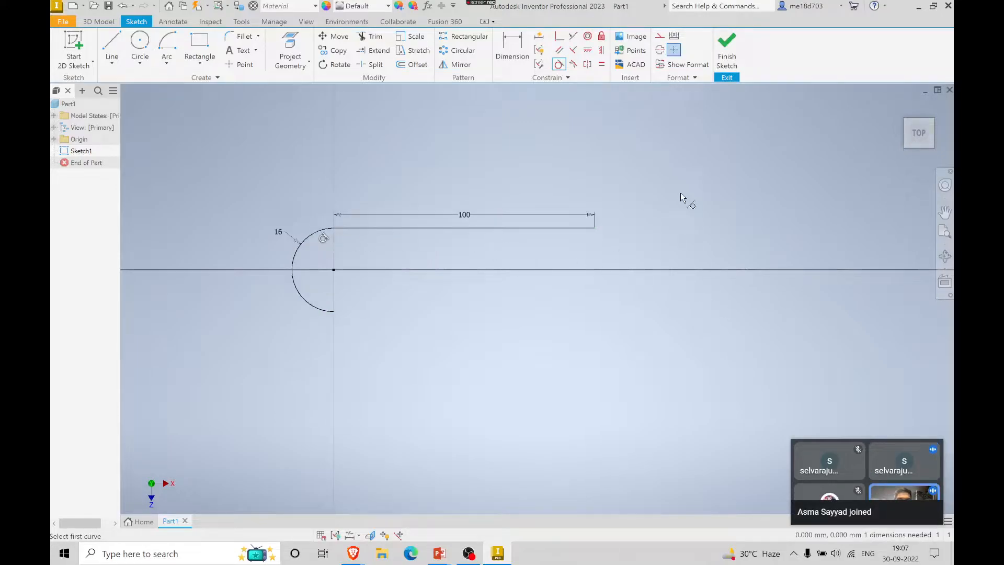
- Switch to the PowerPoint slide to examine the R18 end arc of the clip path, and return to Inventor
{"action": "key", "text": "alt+Tab"}
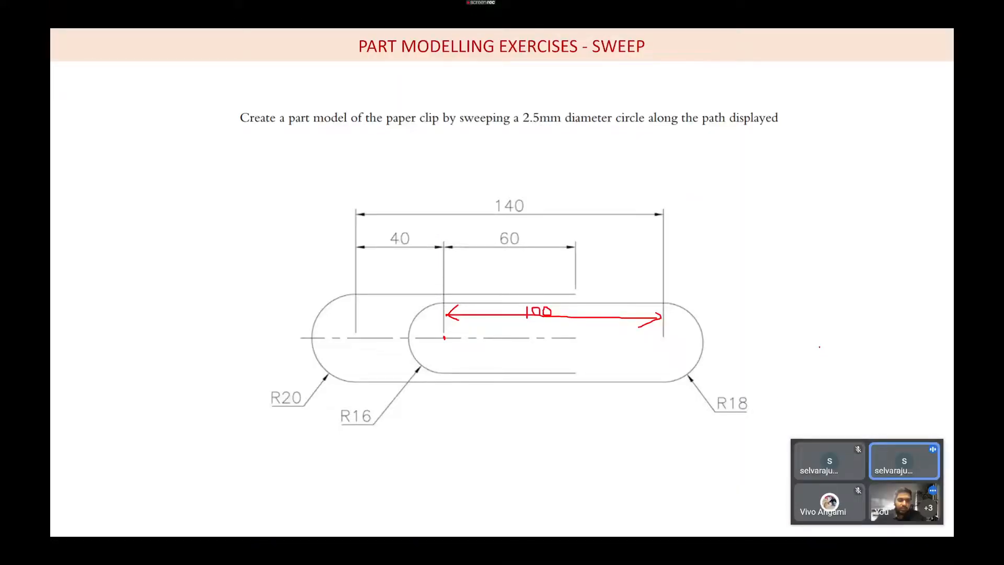
{"action": "mouse_move", "coordinate": [914, 502]}
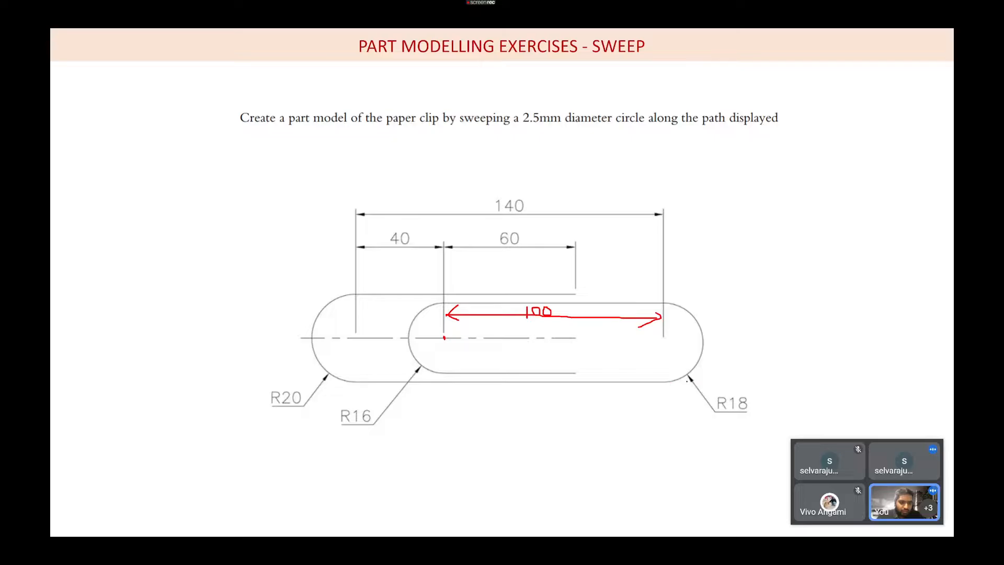
{"action": "key", "text": "alt+Tab"}
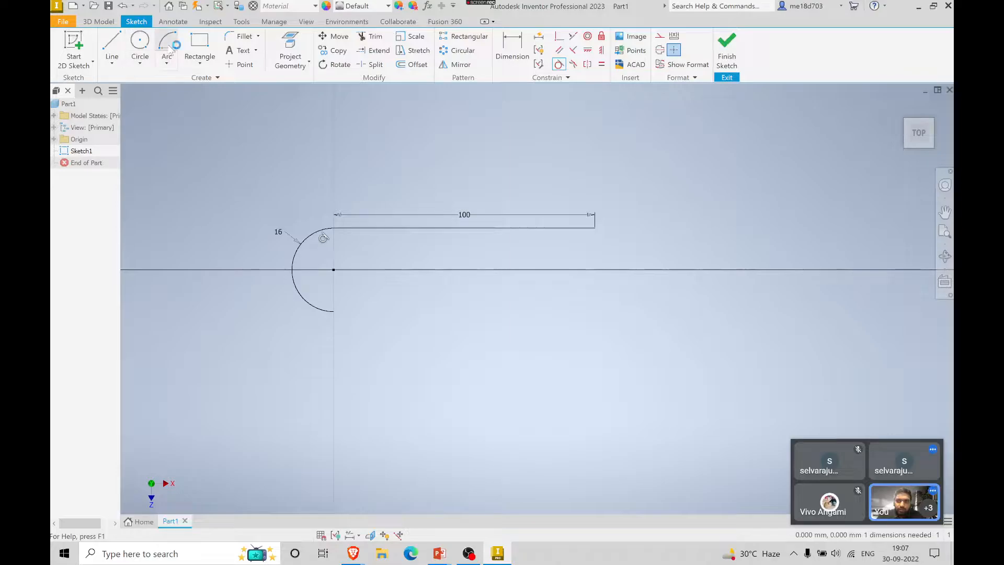
- Draw a centre-point semicircle from the right end of the 100 mm line, bulging outward, with its centre on the horizontal axis
{"action": "left_click", "coordinate": [167, 49]}
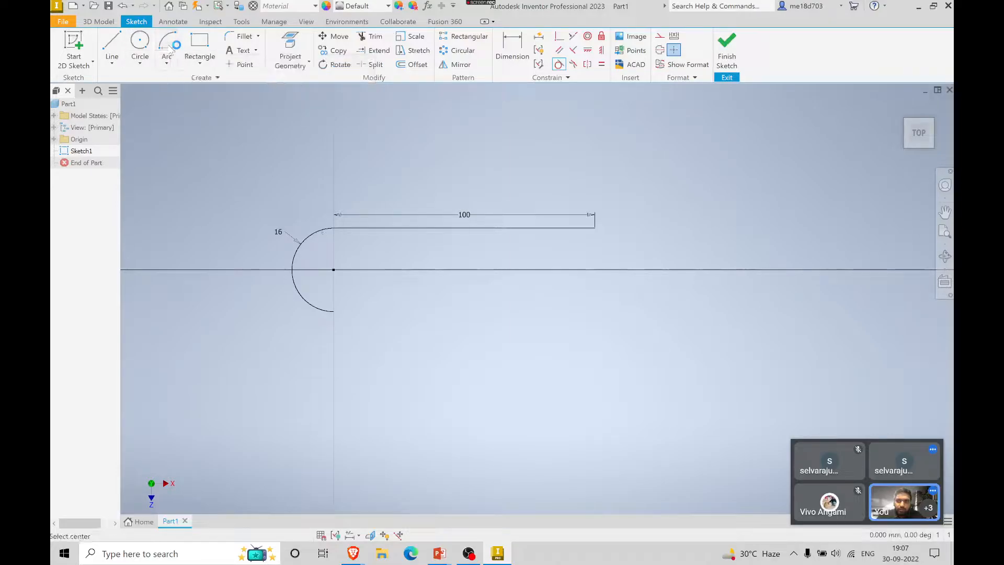
{"action": "left_click", "coordinate": [595, 270]}
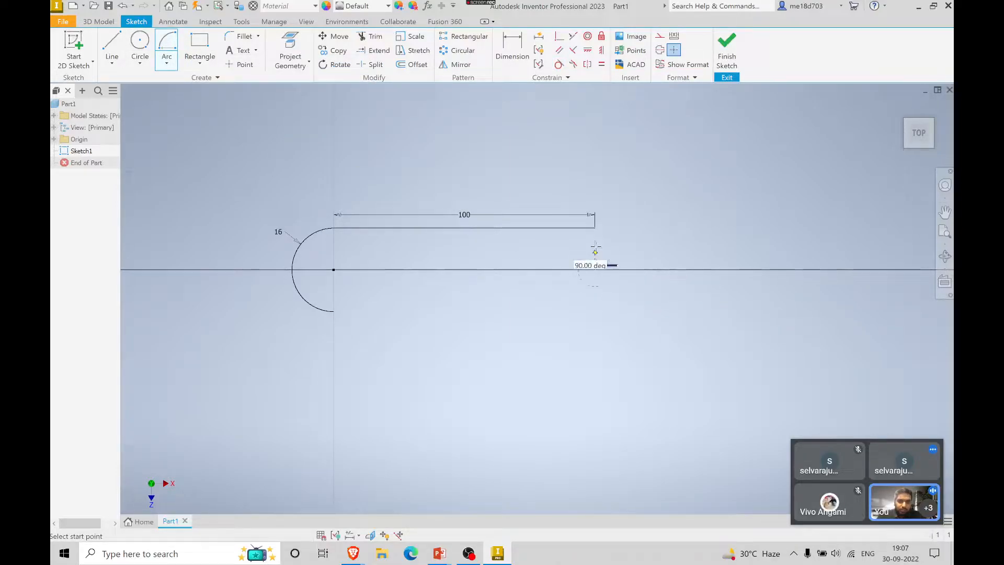
{"action": "left_click", "coordinate": [595, 228]}
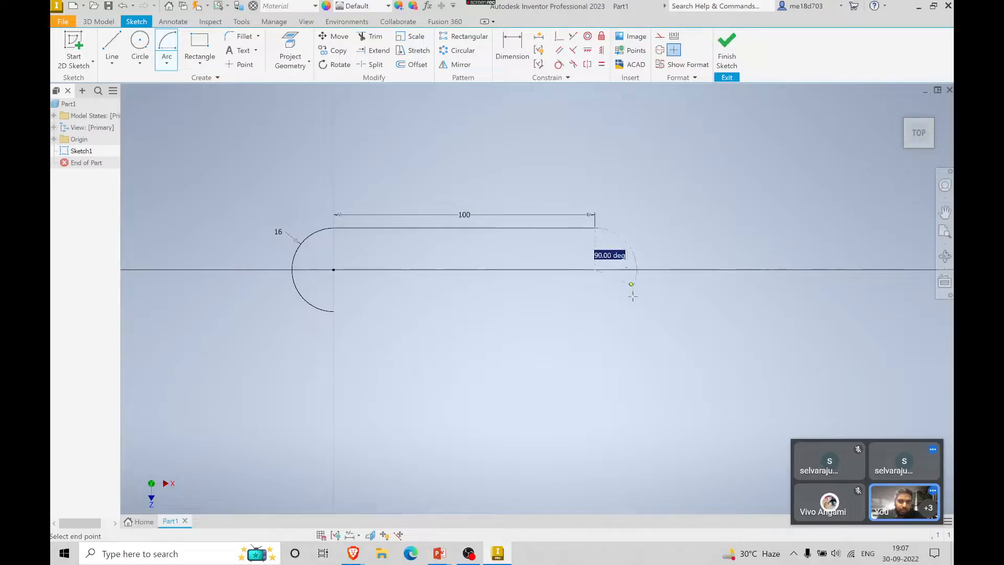
{"action": "left_click", "coordinate": [595, 312]}
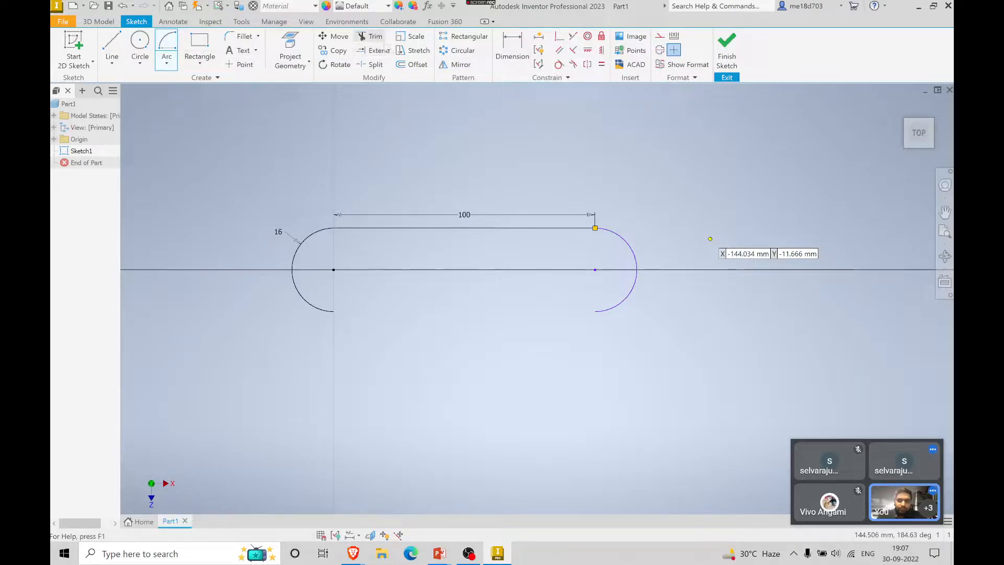
- Dimension the radius of the semicircle at the 100 mm line's right end as 18 mm
{"action": "left_click", "coordinate": [512, 46]}
{"action": "left_click", "coordinate": [632, 244]}
{"action": "left_click", "coordinate": [660, 212]}
{"action": "type", "text": "1"}
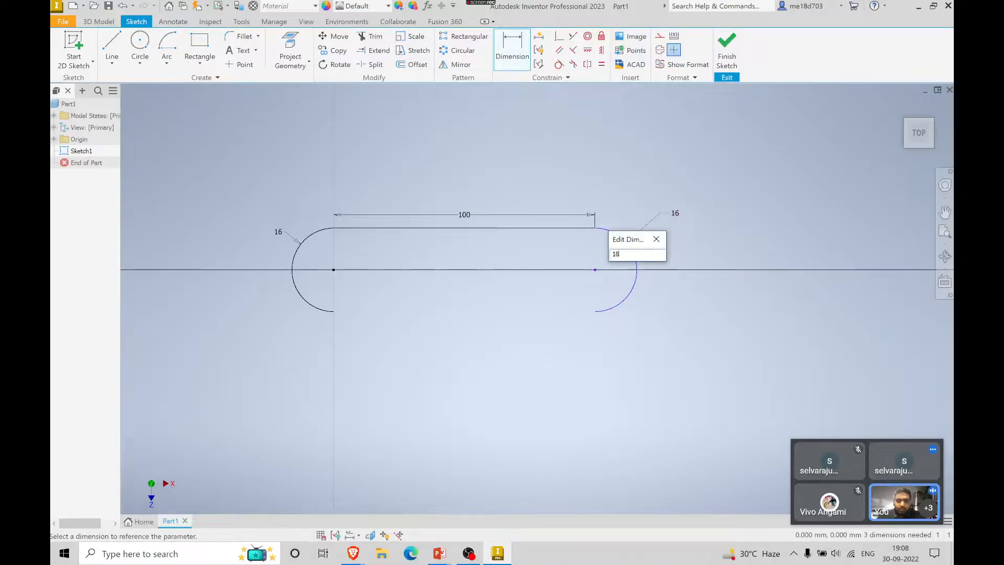
{"action": "type", "text": "8"}
{"action": "key", "text": "Return"}
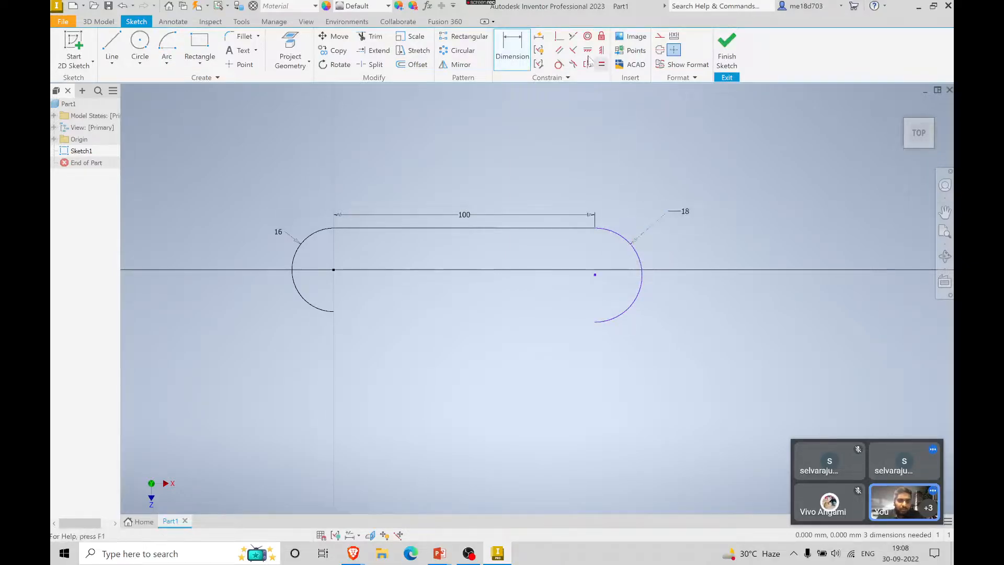
- Apply a Vertical constraint between the R18 arc's centre and the right endpoint of the 100 mm line
{"action": "left_click", "coordinate": [602, 50]}
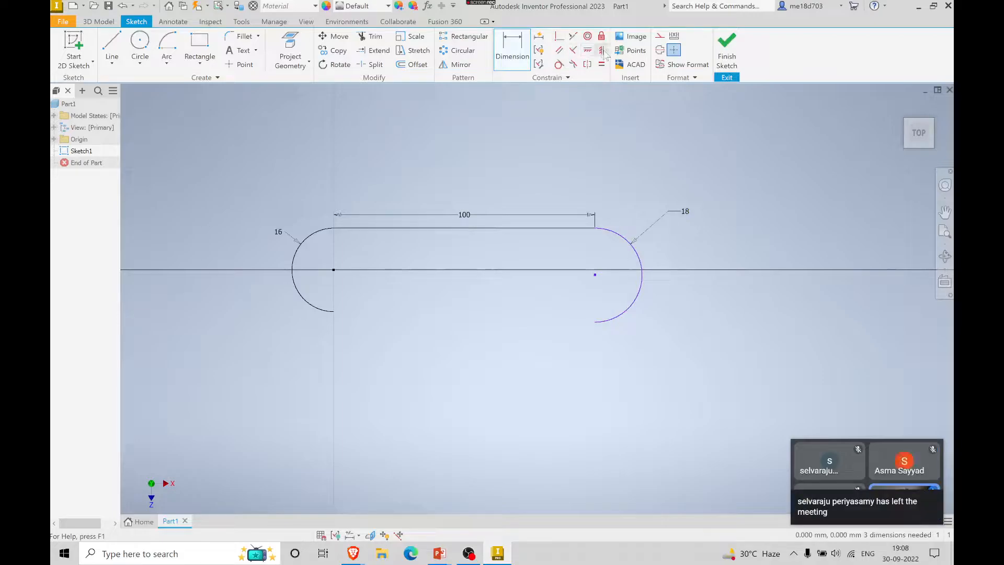
{"action": "left_click", "coordinate": [594, 272]}
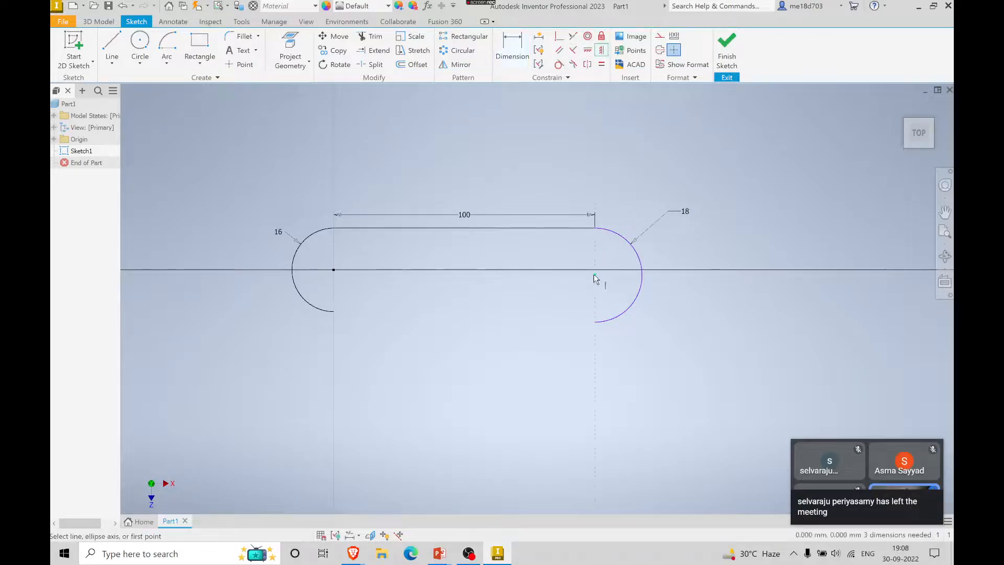
{"action": "left_click", "coordinate": [596, 231]}
- Consult the PowerPoint slide and, back in Inventor, draw a 140 mm horizontal line leftward from the R18 arc's lower endpoint
{"action": "key", "text": "alt+Tab"}
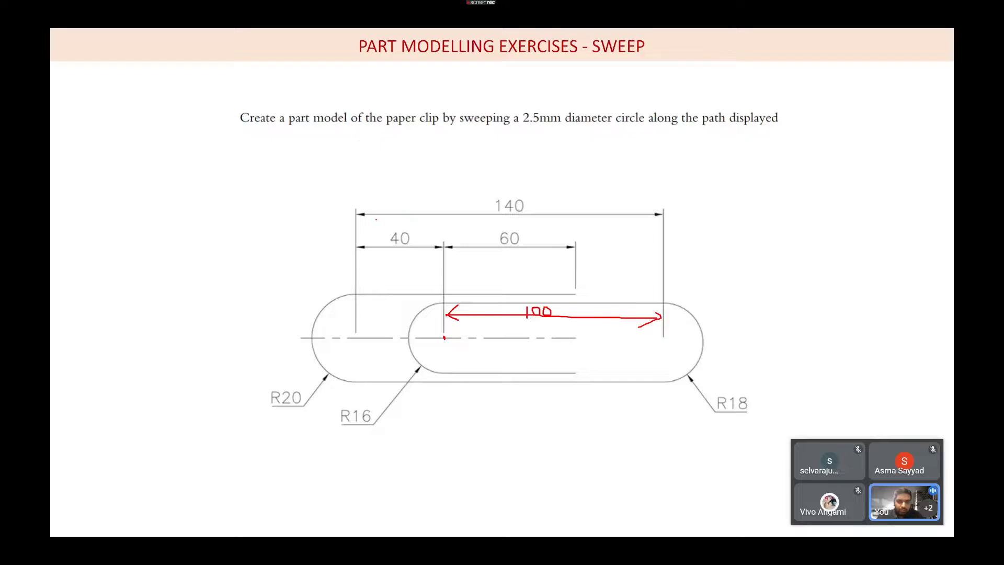
{"action": "key", "text": "alt+Tab"}
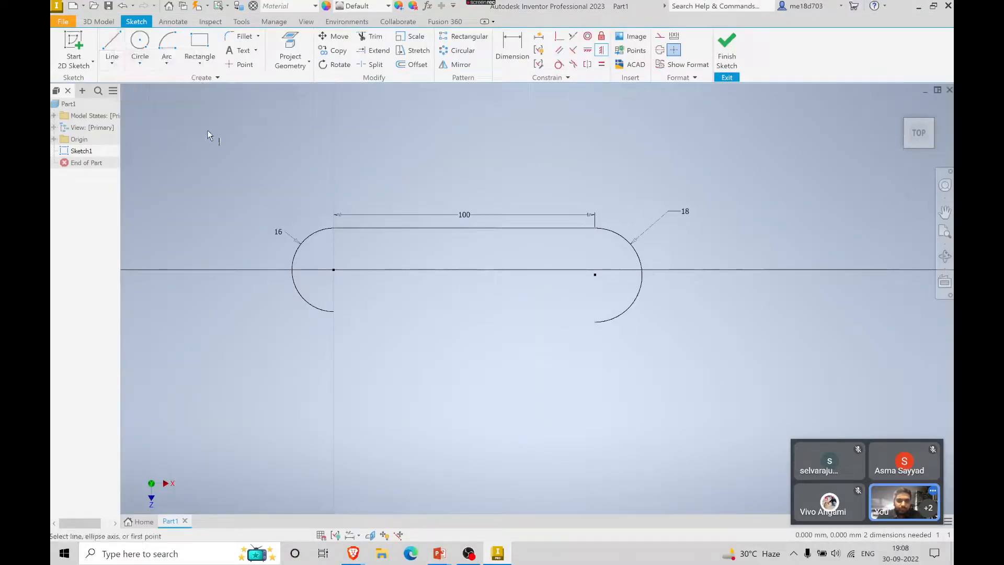
{"action": "left_click", "coordinate": [111, 43]}
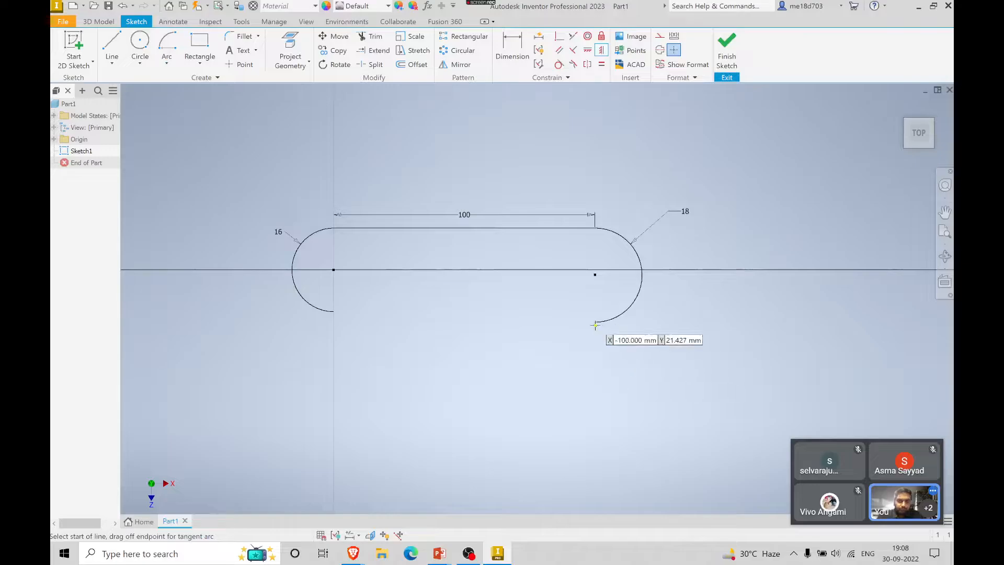
{"action": "left_click", "coordinate": [596, 322]}
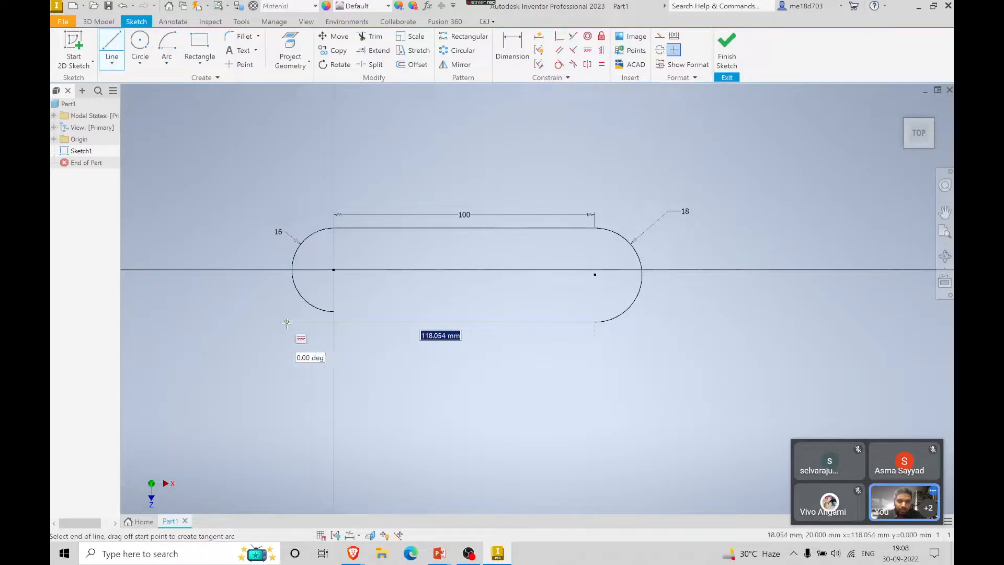
{"action": "type", "text": "140"}
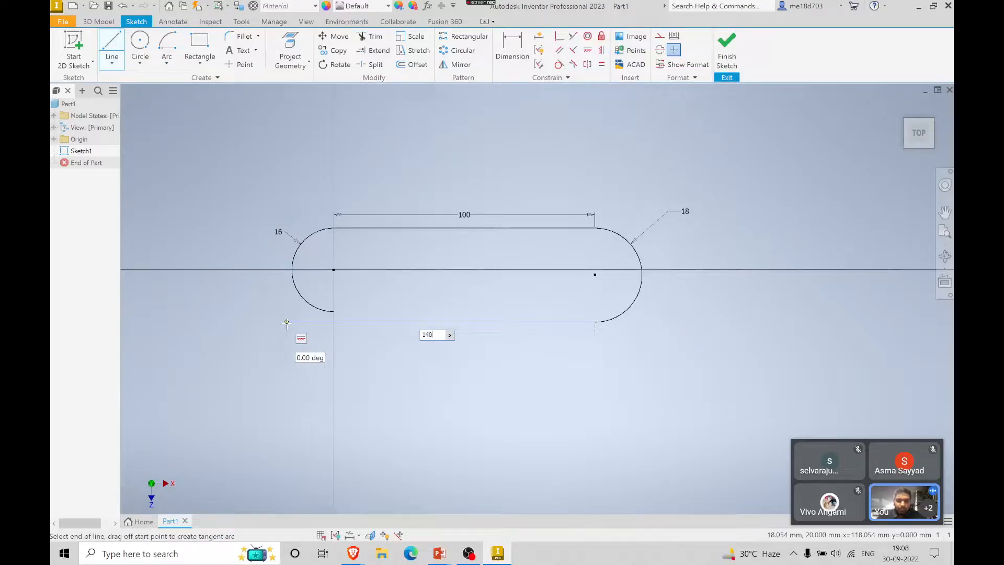
{"action": "key", "text": "Return"}
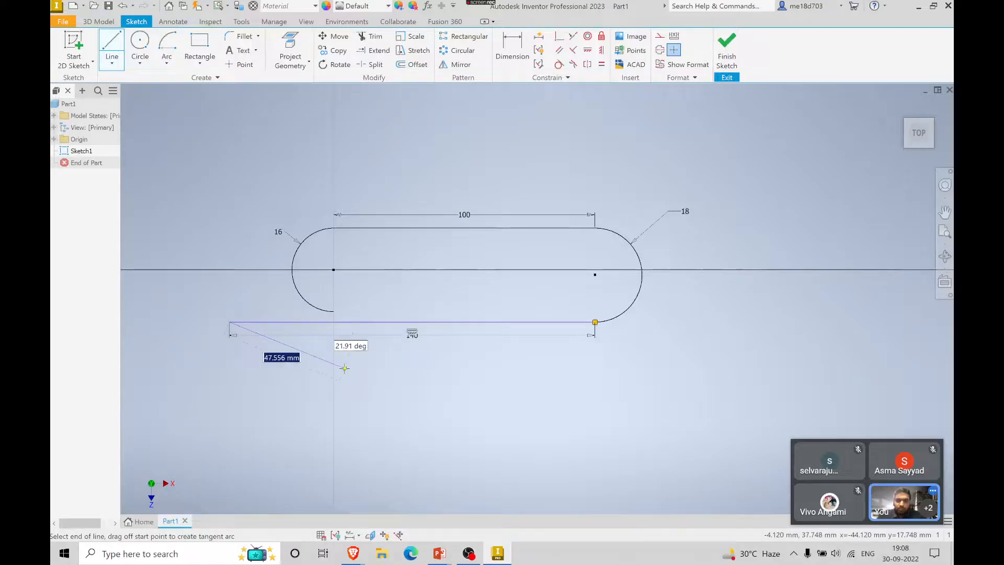
{"action": "key", "text": "alt+Tab"}
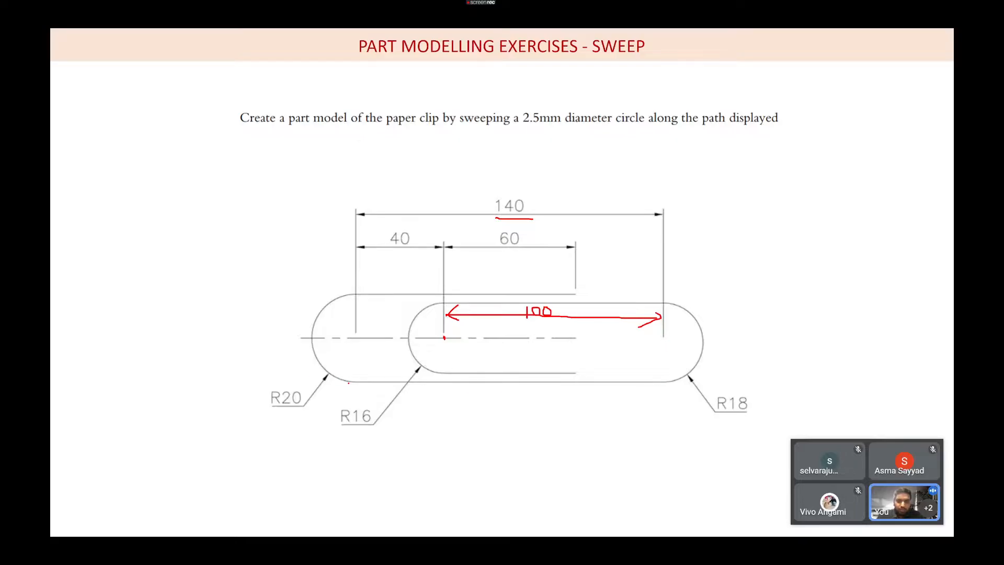
{"action": "key", "text": "alt+Tab"}
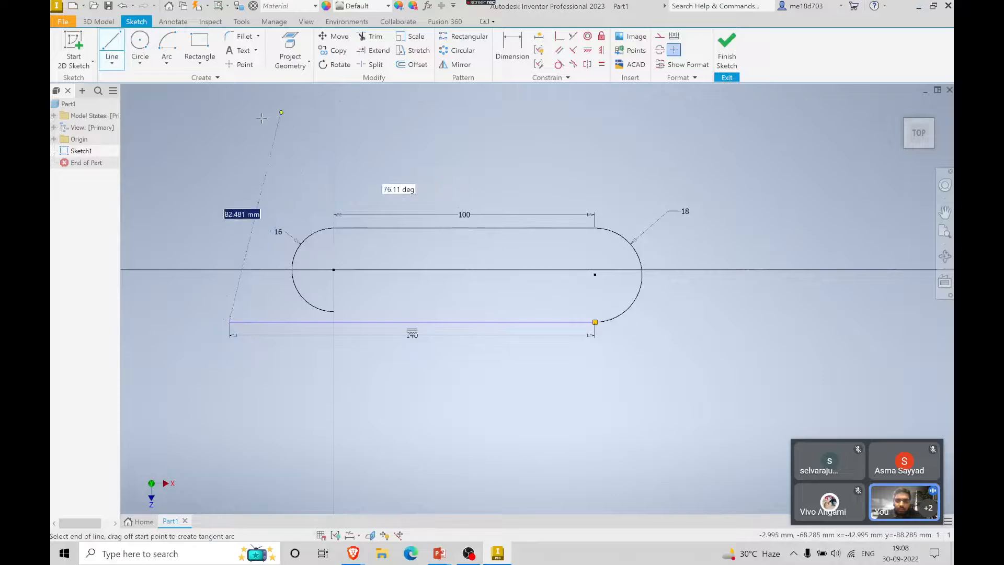
{"action": "key", "text": "Escape"}
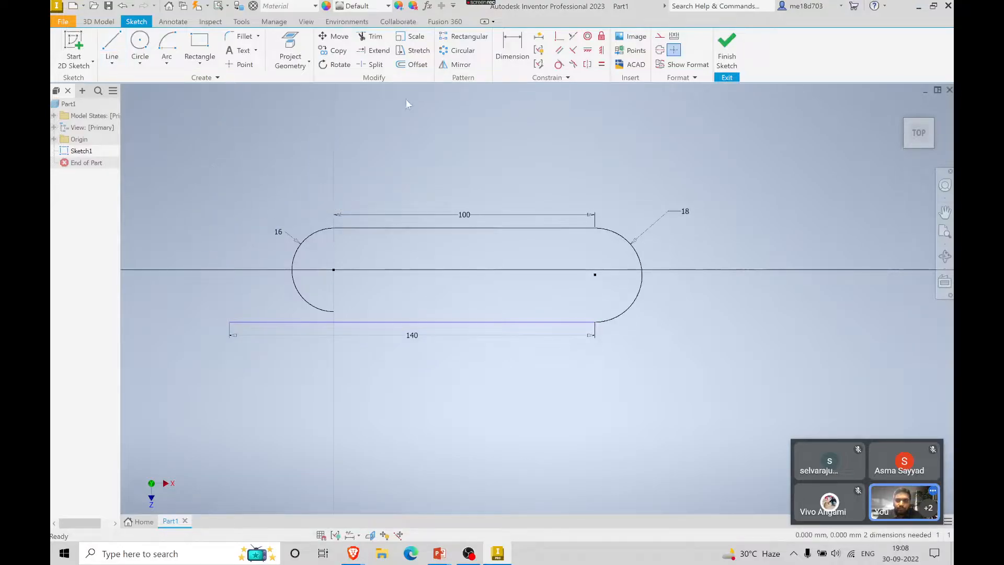
- Apply a Tangent constraint between the 140 mm line and the R18 arc
{"action": "left_click", "coordinate": [558, 64]}
{"action": "left_click", "coordinate": [563, 321]}
{"action": "left_click", "coordinate": [623, 314]}
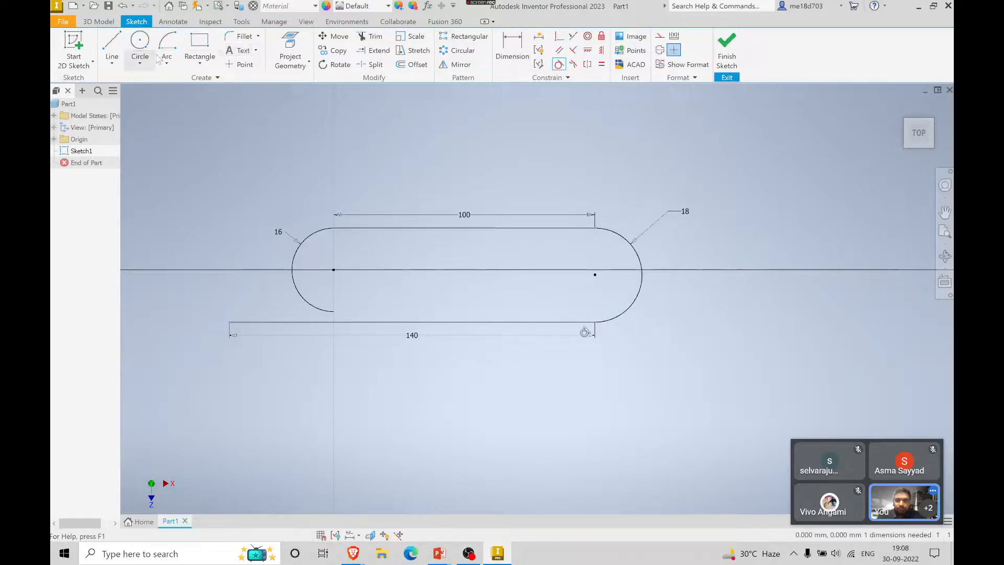
- Draw a centre-point semicircle upward from the 140 mm line's left end, bulging outward, with its centre on the horizontal axis
{"action": "left_click", "coordinate": [169, 48]}
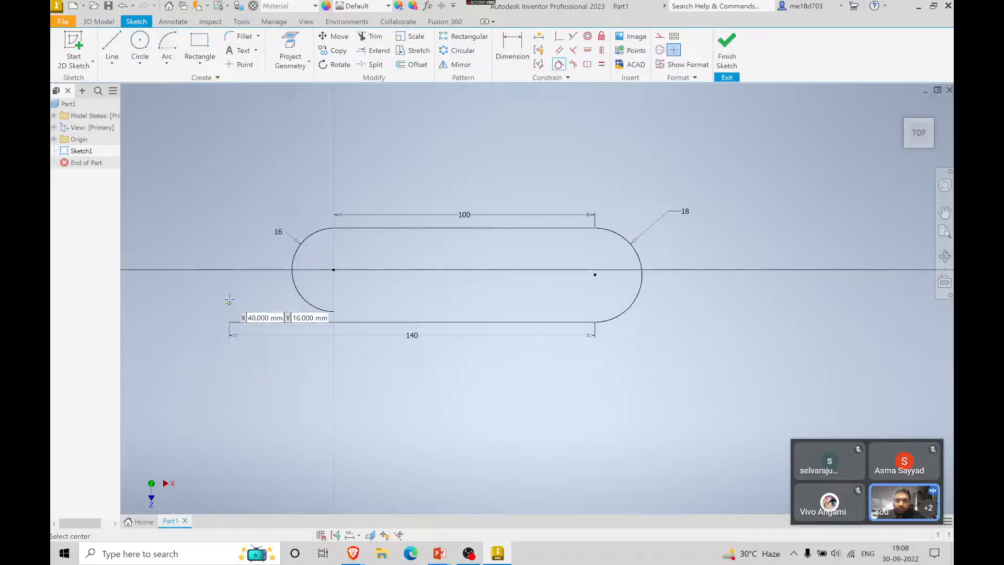
{"action": "left_click", "coordinate": [229, 270]}
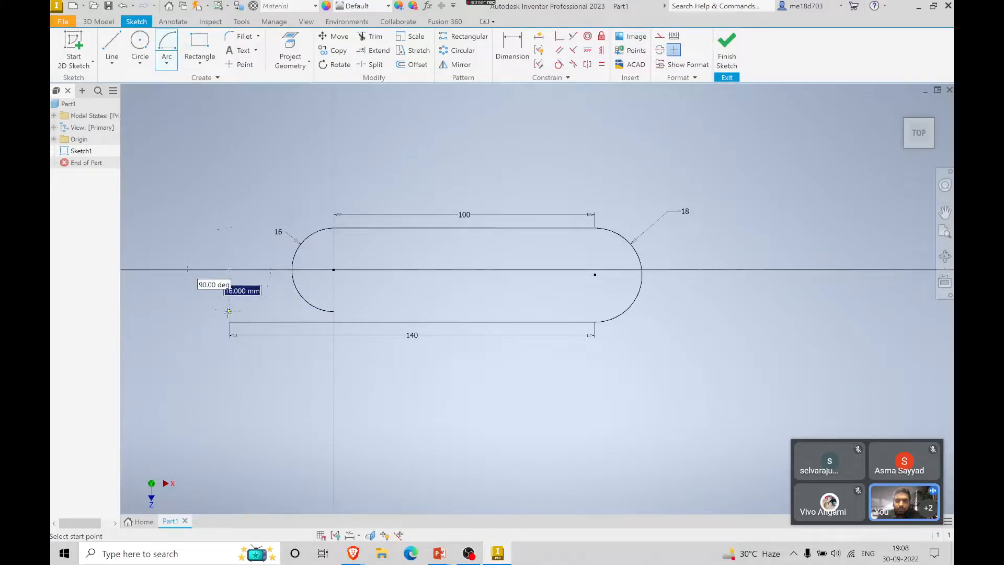
{"action": "left_click", "coordinate": [230, 322]}
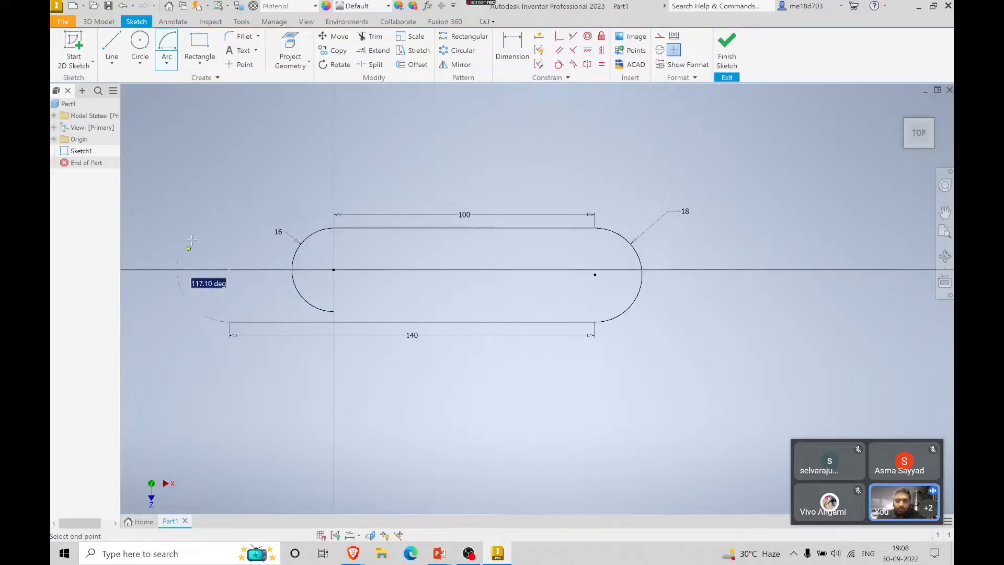
{"action": "left_click", "coordinate": [231, 215]}
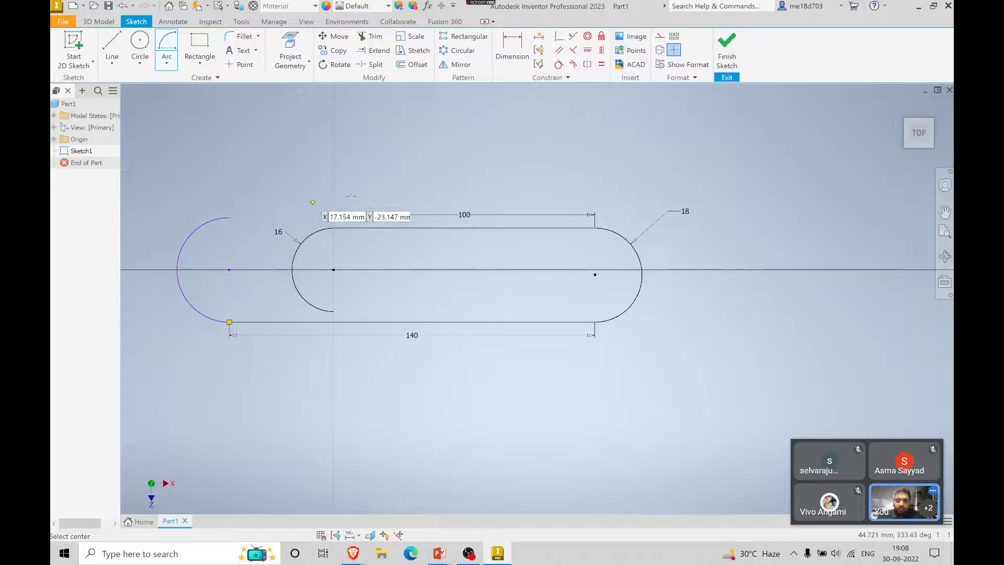
- Dimension the outer left semicircle's radius as 20 mm, checking the value against the PowerPoint slide before accepting it
{"action": "left_click", "coordinate": [512, 50]}
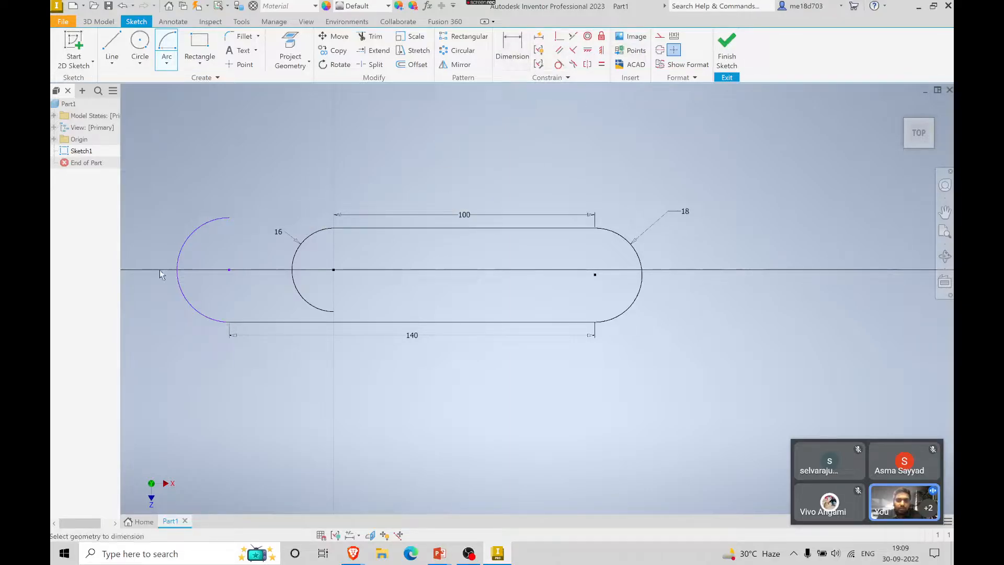
{"action": "left_click", "coordinate": [195, 312]}
{"action": "left_click", "coordinate": [174, 340]}
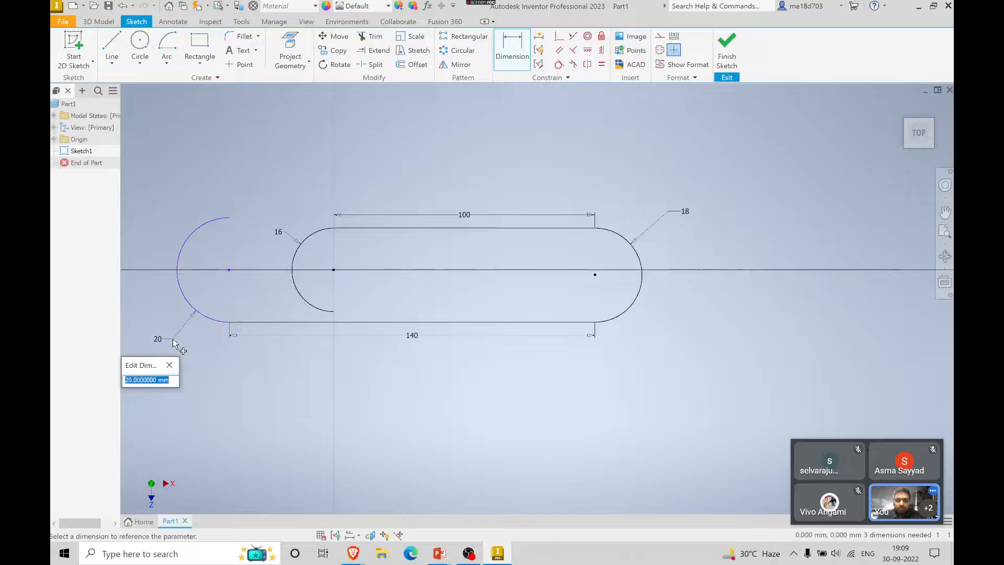
{"action": "key", "text": "alt+Tab"}
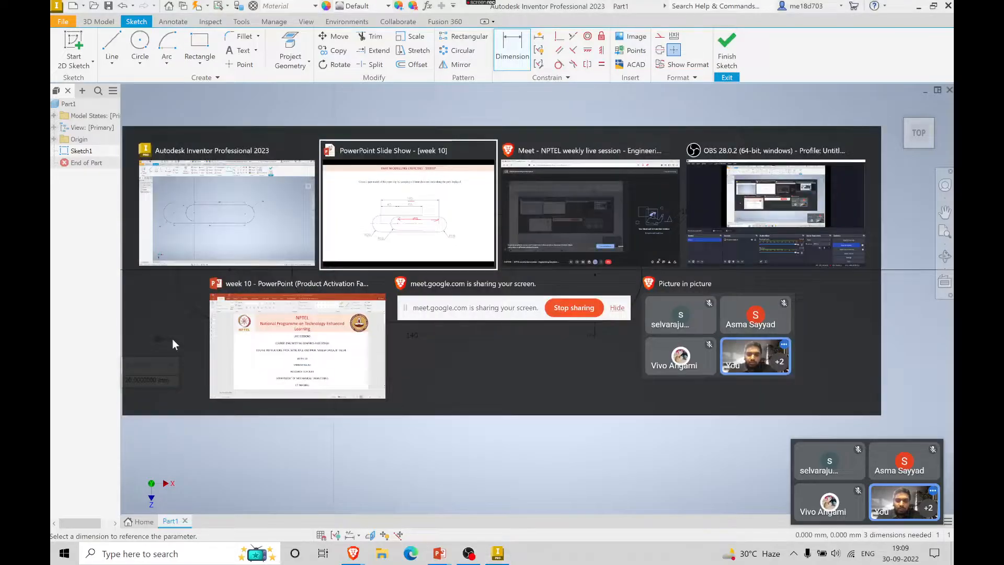
{"action": "key", "text": "alt+Tab"}
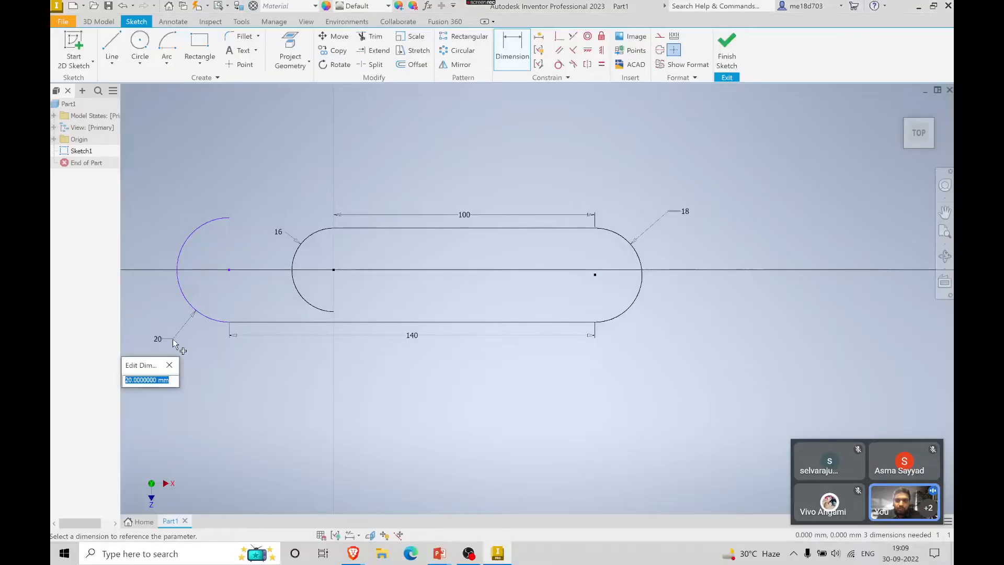
{"action": "key", "text": "Return"}
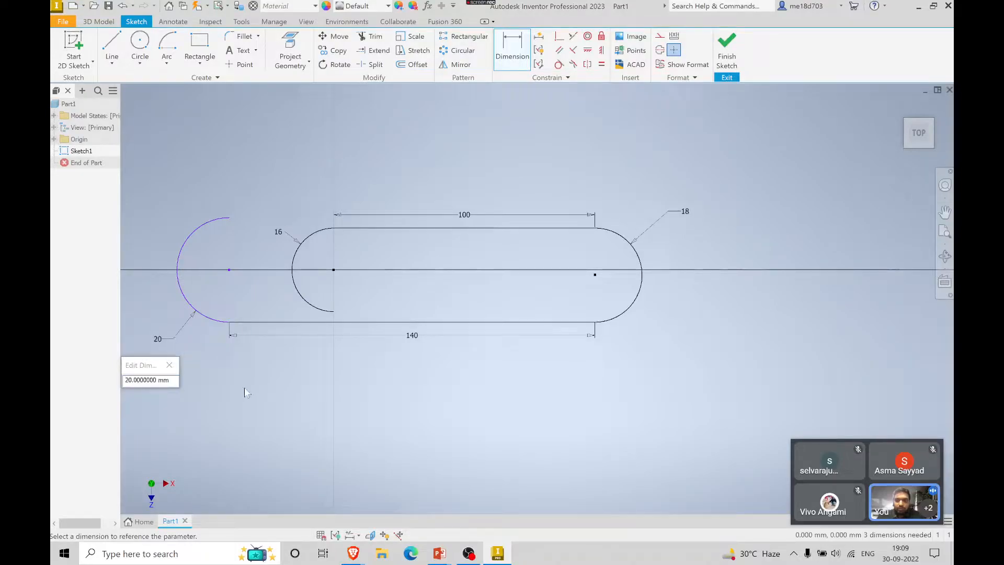
{"action": "left_click", "coordinate": [168, 379]}
{"action": "key", "text": "Return"}
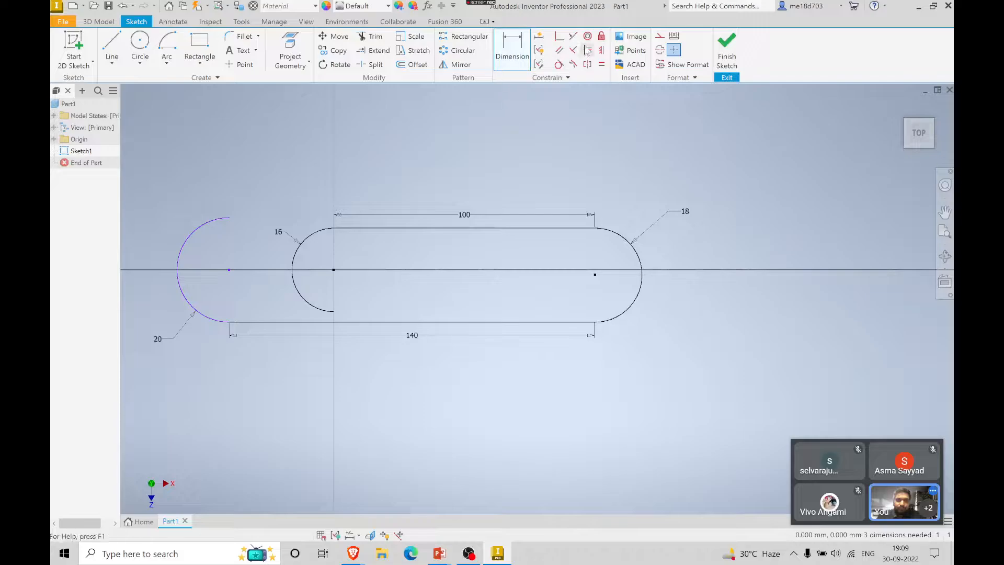
- Apply a Tangent constraint between the R20 arc and the 140 mm line, and switch to the PowerPoint slide
{"action": "left_click", "coordinate": [211, 317]}
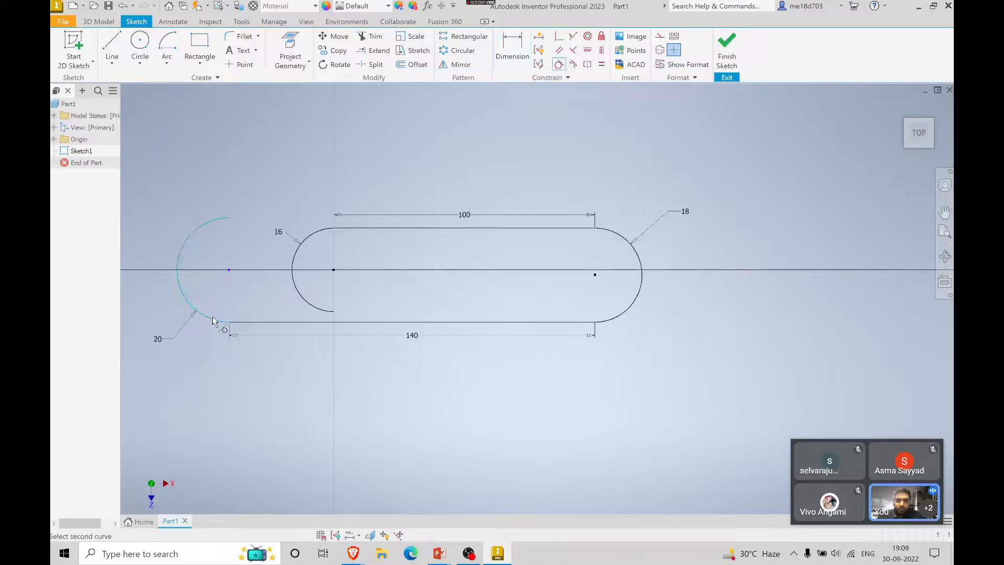
{"action": "left_click", "coordinate": [247, 322]}
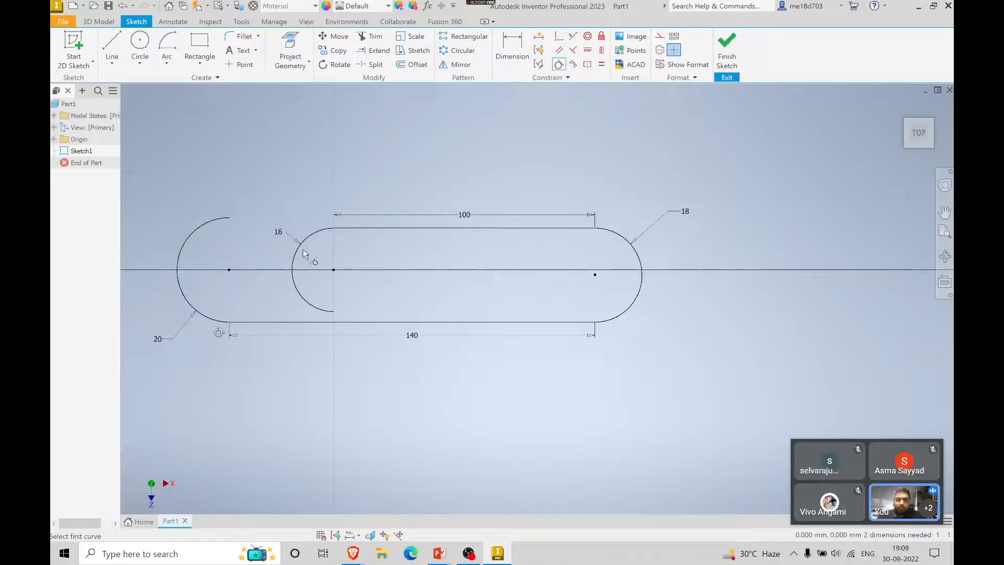
{"action": "key", "text": "alt+Tab"}
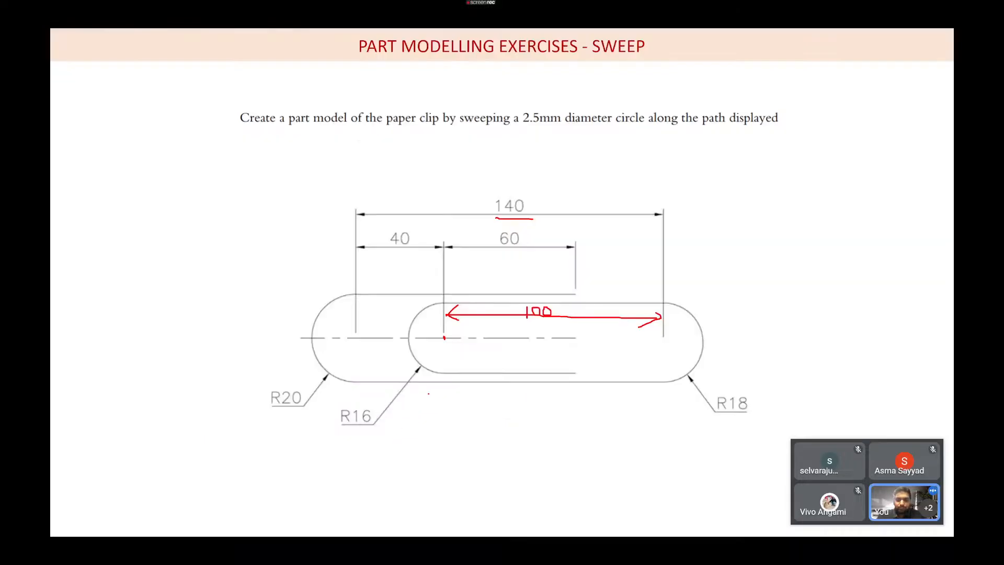
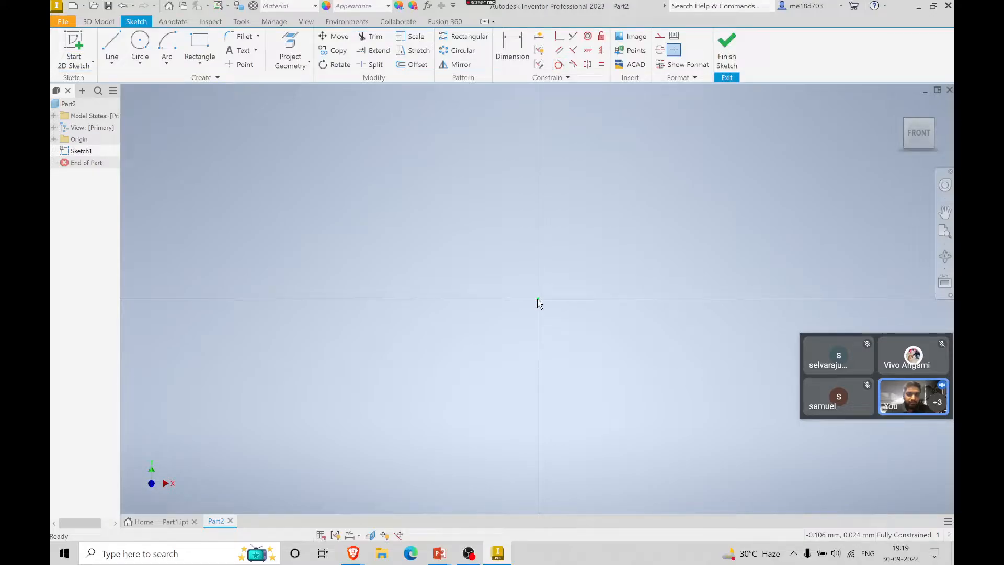
- Place a sketch point at the origin of the Part2 sketch
{"action": "mouse_move", "coordinate": [560, 258]}
{"action": "middle_mouse_down"}
{"action": "mouse_move", "coordinate": [480, 221]}
{"action": "mouse_move", "coordinate": [388, 219]}
{"action": "middle_mouse_up"}
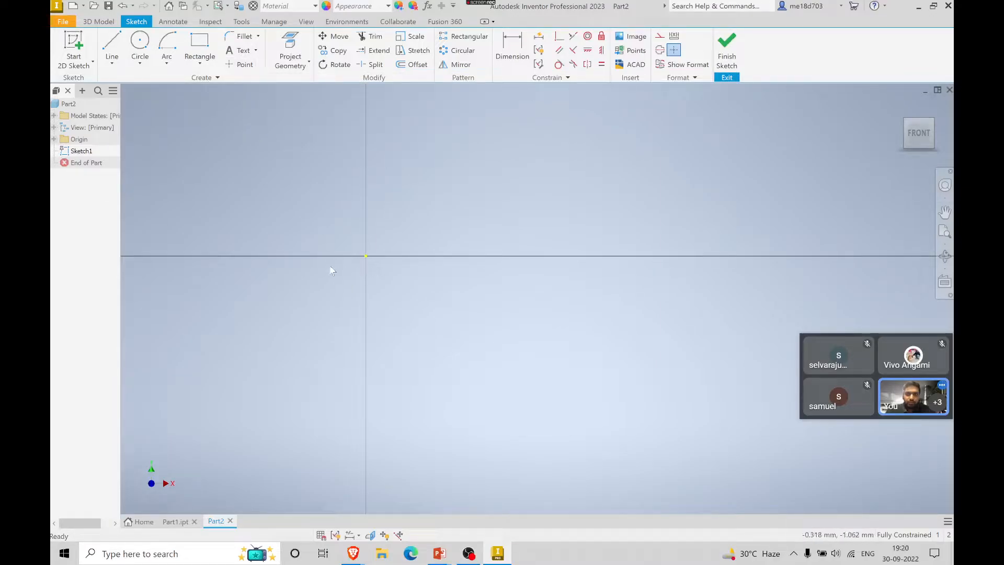
{"action": "left_click", "coordinate": [243, 67]}
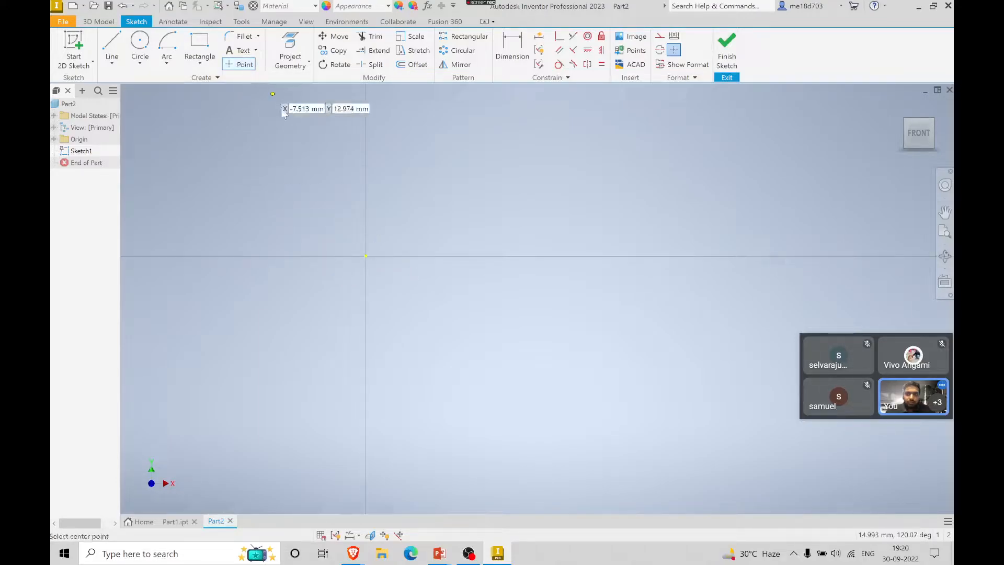
{"action": "left_click", "coordinate": [366, 256]}
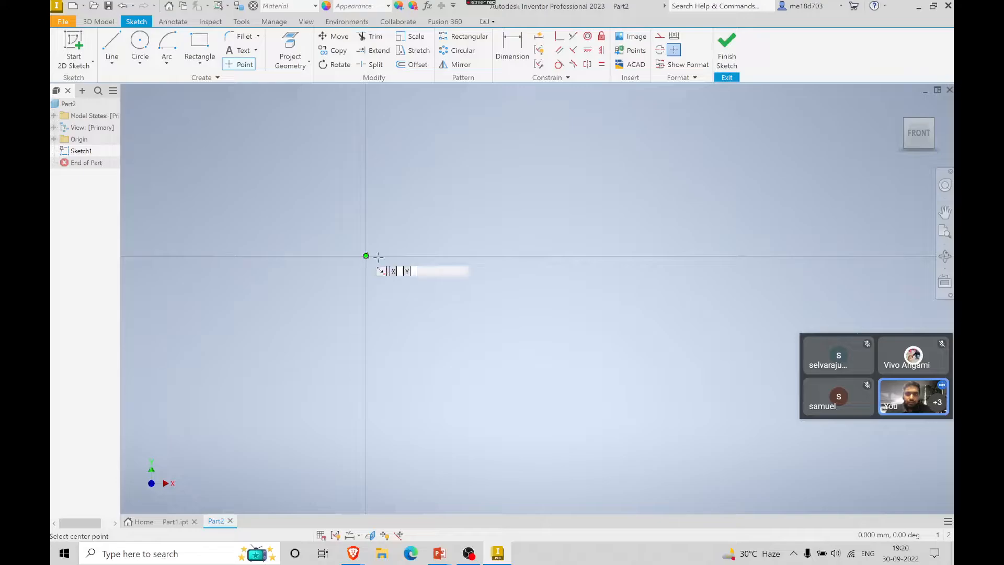
- Place four more sketch points at about (11.6, 0), (18.1, -5.7), (18.1, -13.2) and (25.9, -13.2) mm
{"action": "left_click", "coordinate": [510, 256]}
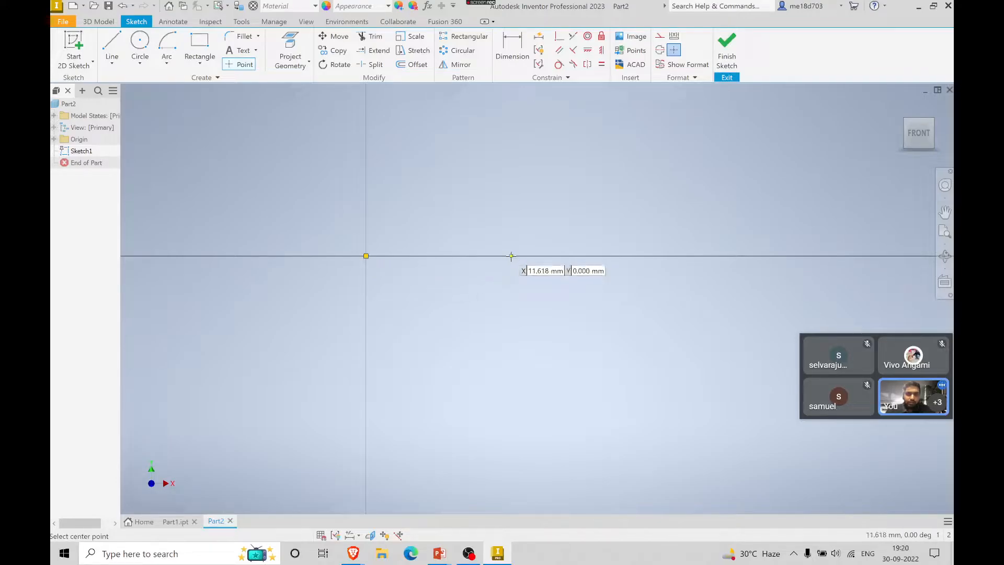
{"action": "left_click", "coordinate": [592, 326]}
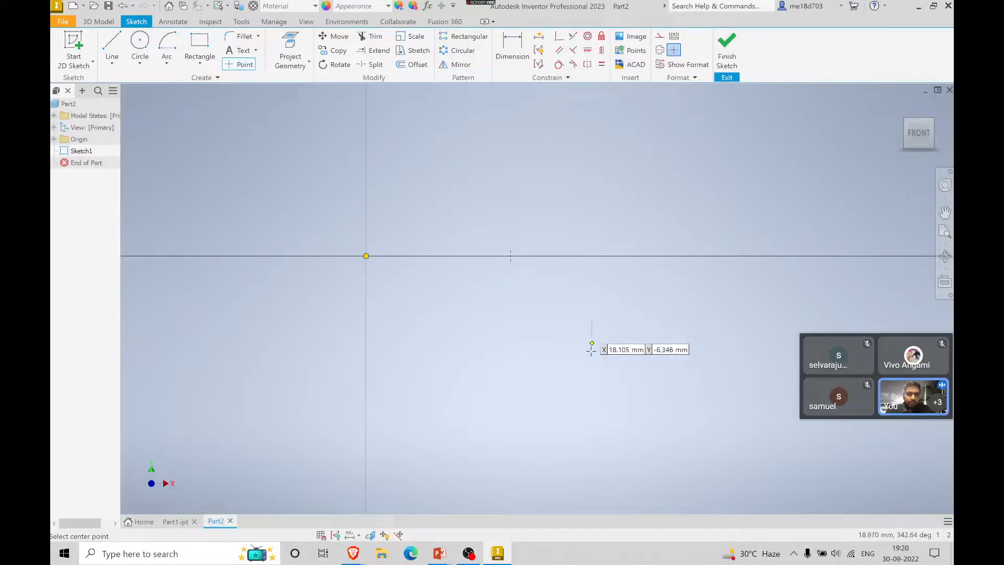
{"action": "left_click", "coordinate": [592, 420]}
{"action": "left_click", "coordinate": [689, 420]}
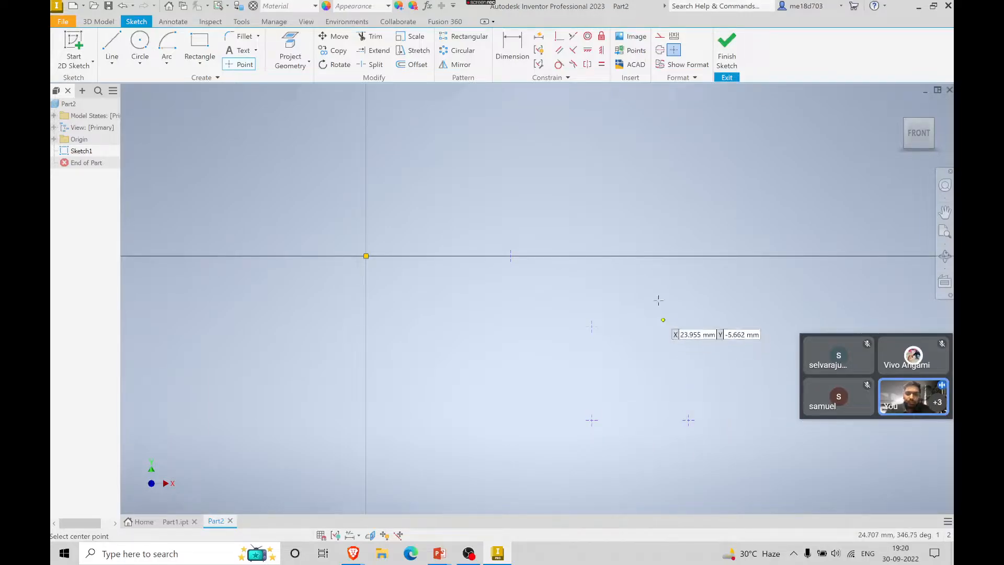
- Dimension the second point 10 mm horizontally from the origin, checking the coordinate on the PowerPoint slide before entering it
{"action": "left_click", "coordinate": [515, 46]}
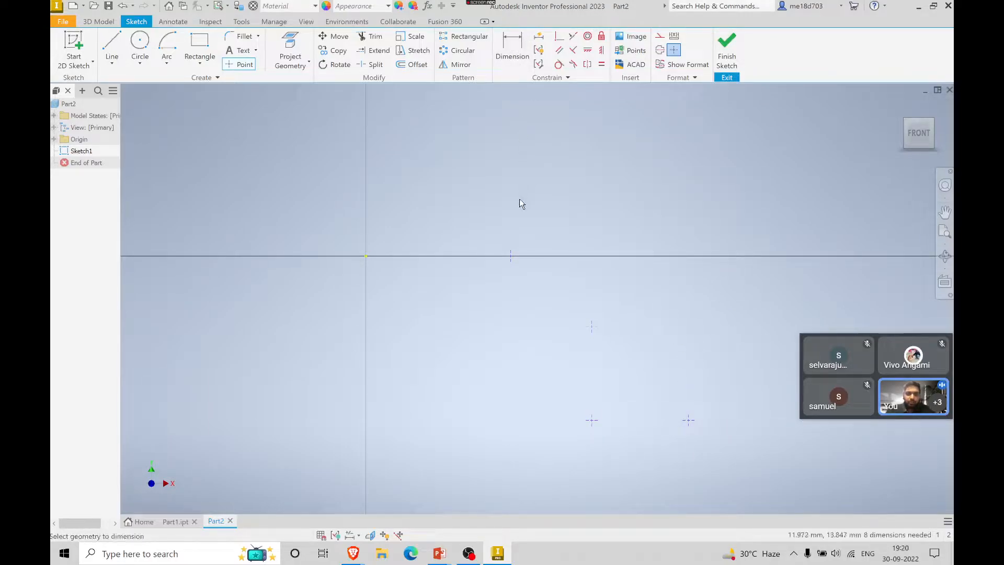
{"action": "left_click", "coordinate": [366, 256]}
{"action": "left_click", "coordinate": [511, 256]}
{"action": "left_click", "coordinate": [429, 212]}
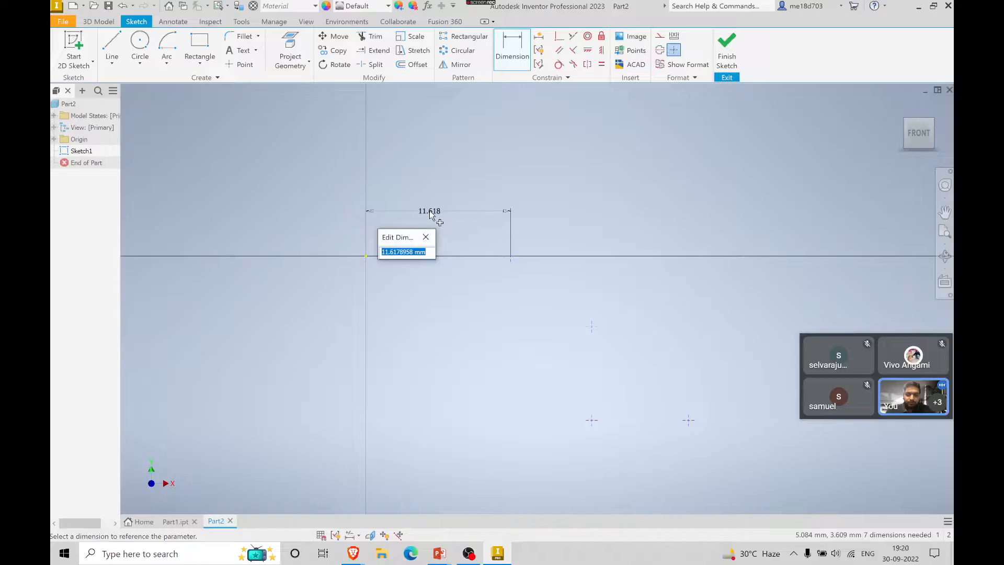
{"action": "key", "text": "alt+Tab"}
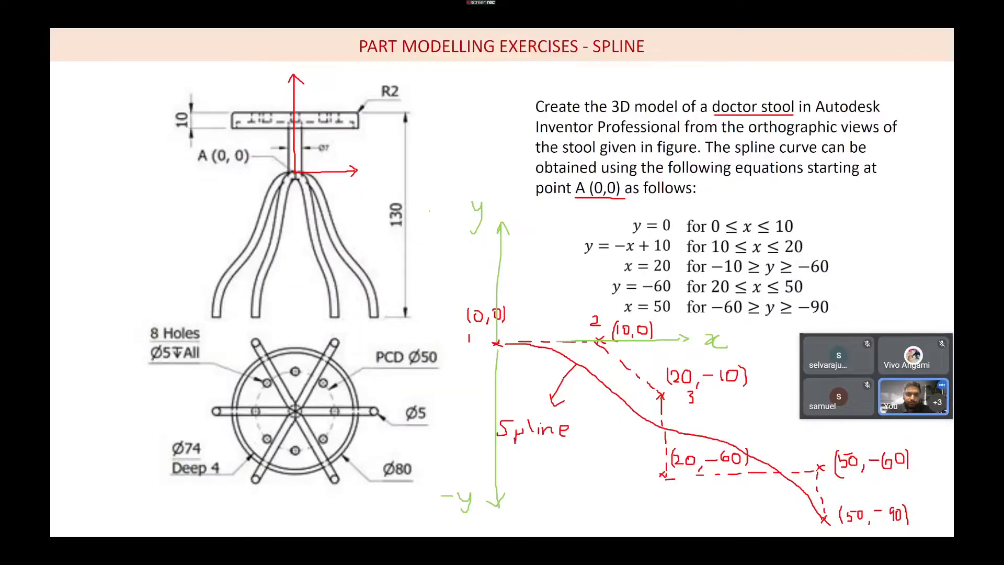
{"action": "key", "text": "alt+Tab"}
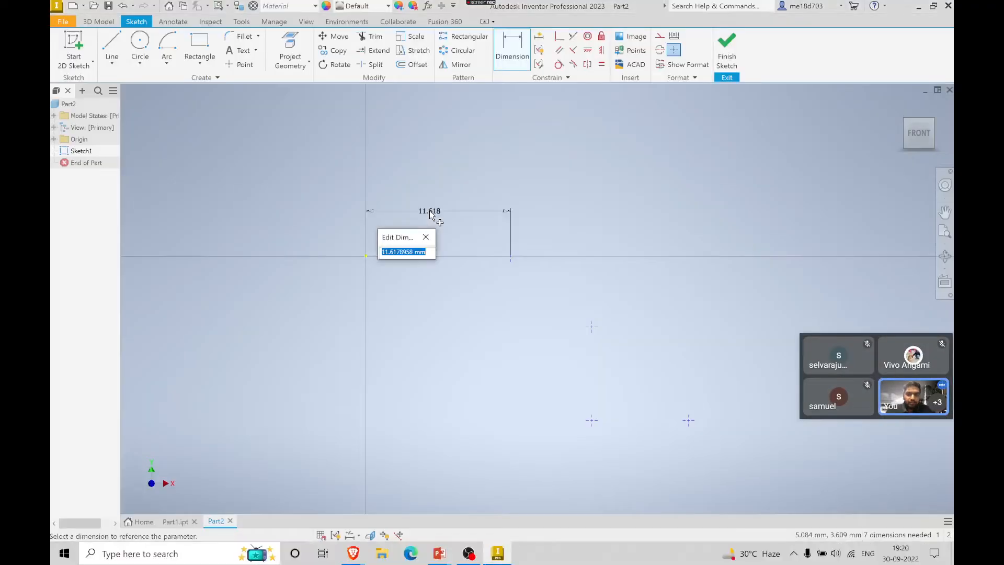
{"action": "type", "text": "10"}
{"action": "key", "text": "Return"}
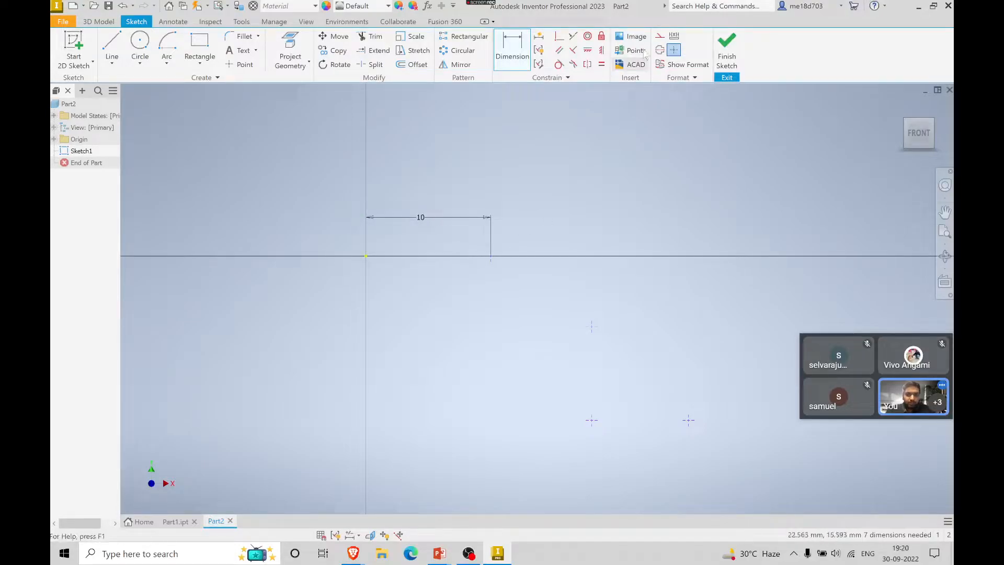
- Apply a Horizontal constraint between the second point and the origin point
{"action": "left_click", "coordinate": [588, 51]}
{"action": "left_click", "coordinate": [491, 257]}
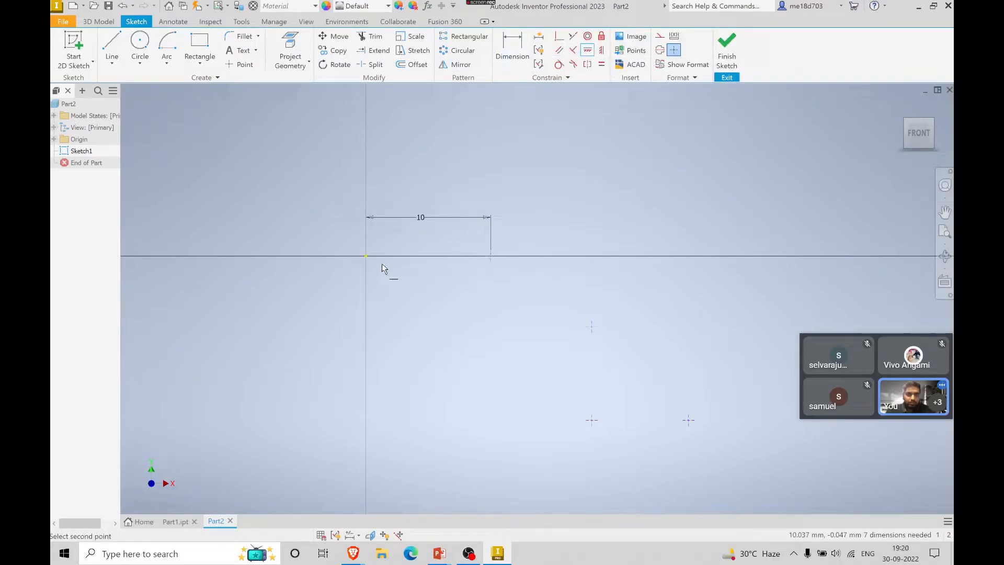
{"action": "left_click", "coordinate": [366, 257]}
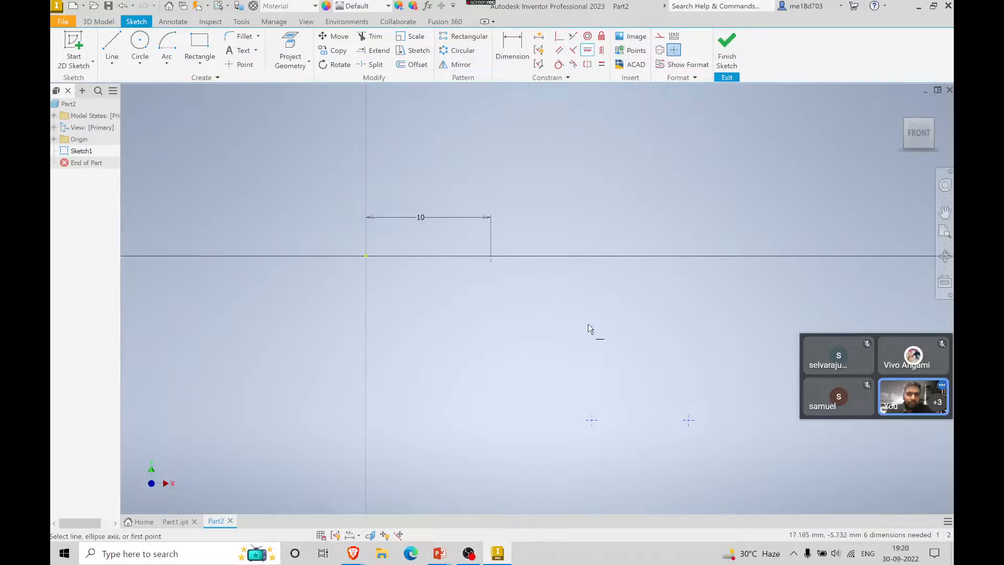
- Dimension the third point 20 mm horizontally and 10 mm vertically from the origin
{"action": "left_click", "coordinate": [512, 47]}
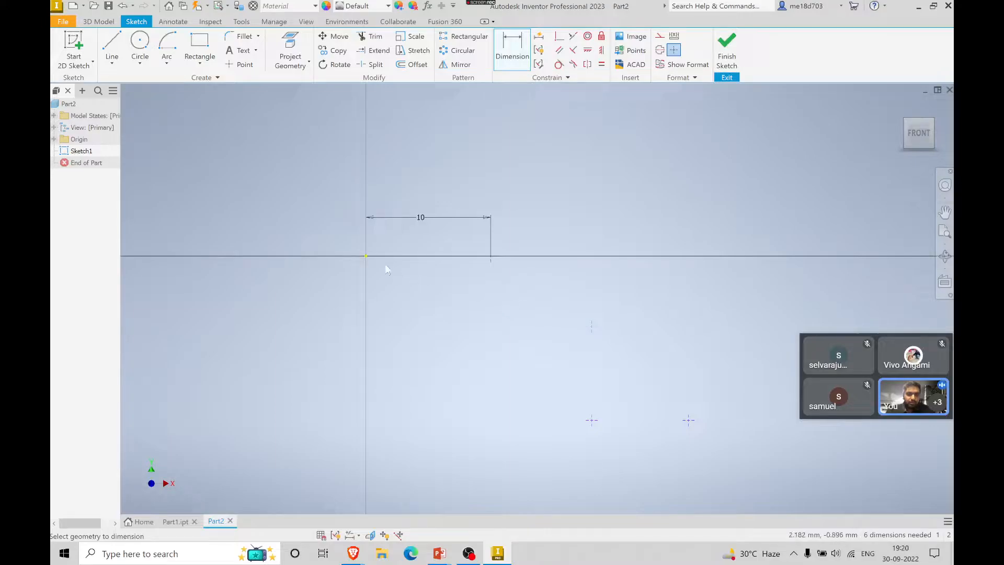
{"action": "left_click", "coordinate": [366, 257]}
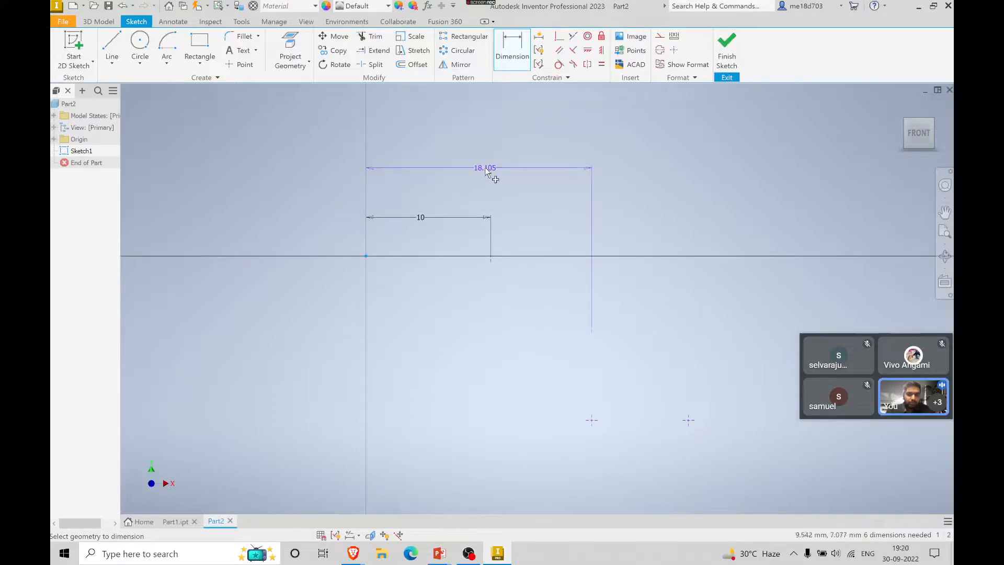
{"action": "left_click", "coordinate": [487, 169]}
{"action": "type", "text": "20"}
{"action": "key", "text": "Return"}
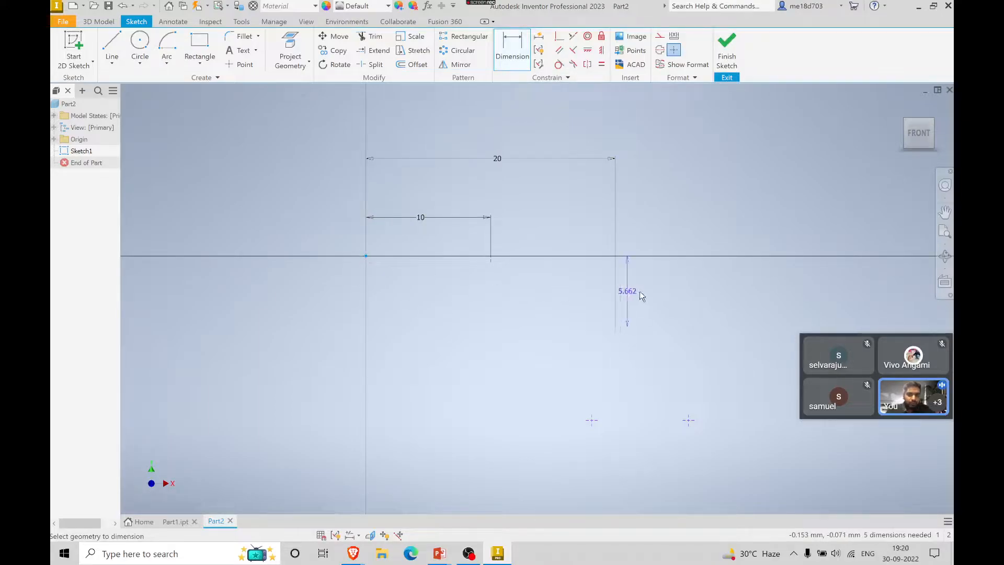
{"action": "left_click", "coordinate": [663, 292]}
{"action": "type", "text": "10"}
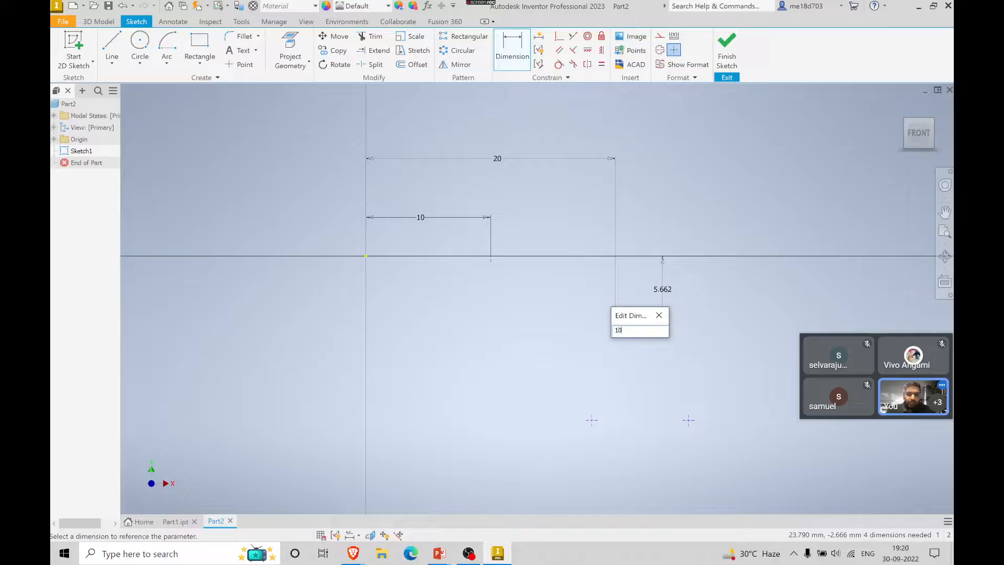
{"action": "key", "text": "Return"}
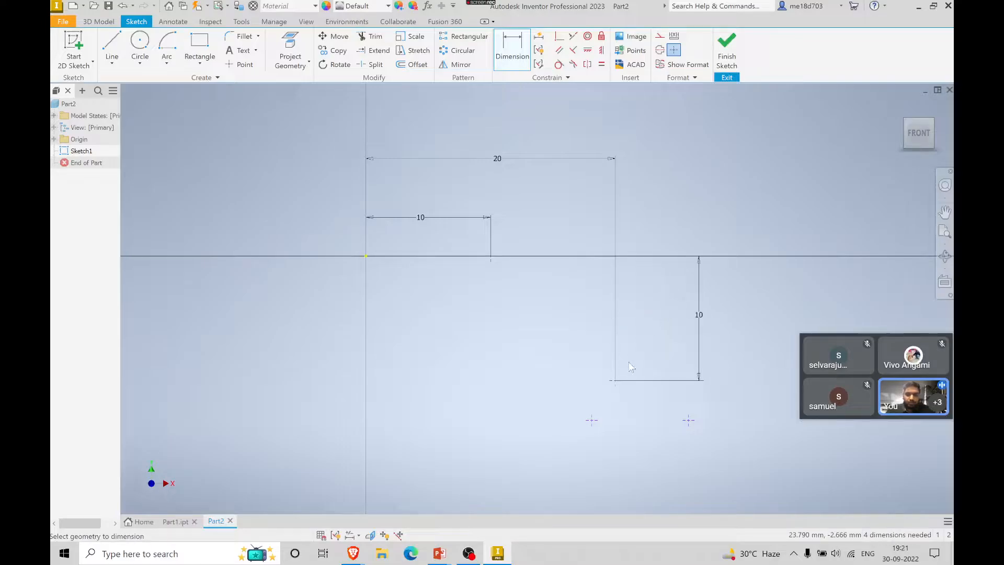
- Consult the PowerPoint slide's coordinates and apply a Vertical constraint aligning the fourth point with the third point
{"action": "key", "text": "alt+Tab"}
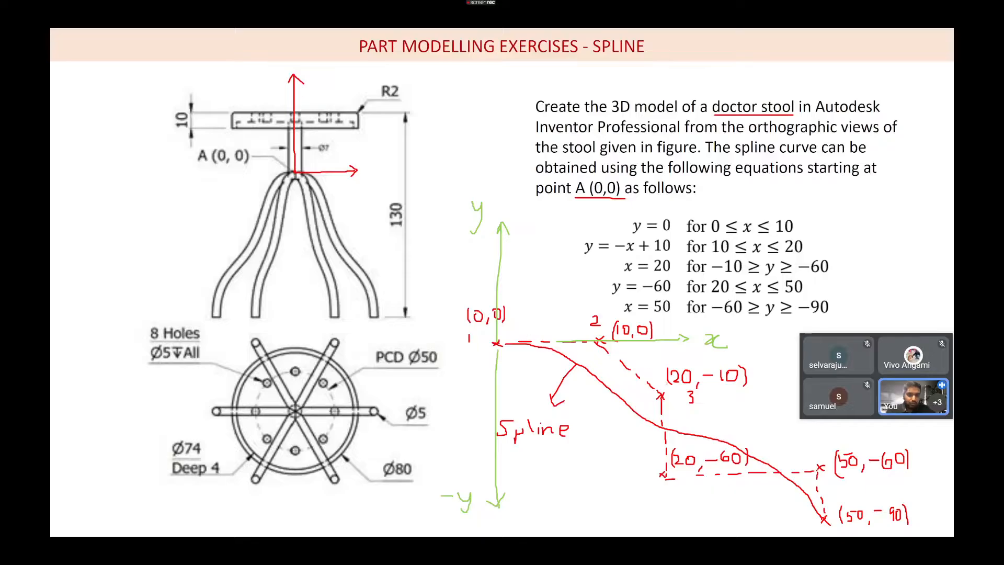
{"action": "key", "text": "alt+Tab"}
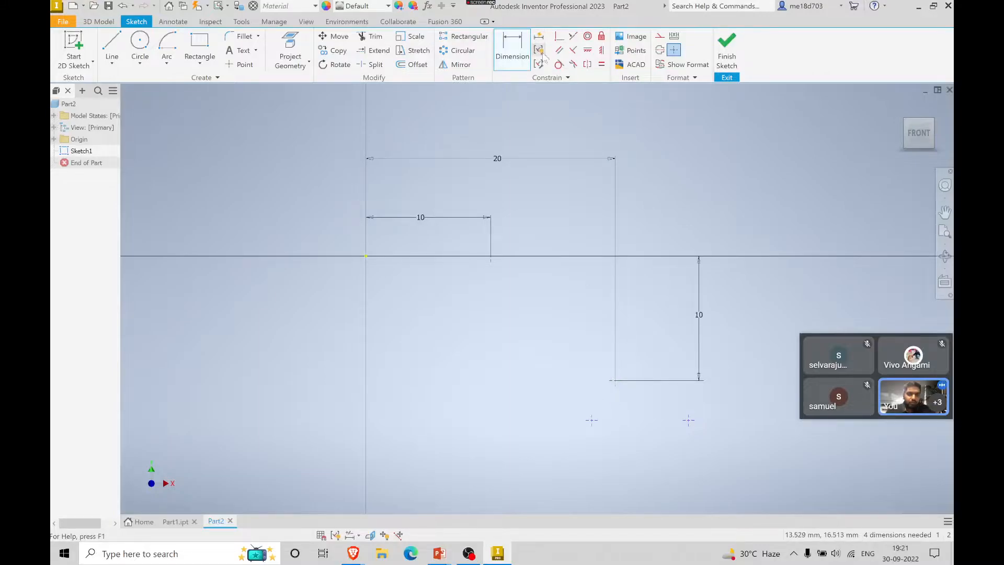
{"action": "left_click", "coordinate": [601, 50]}
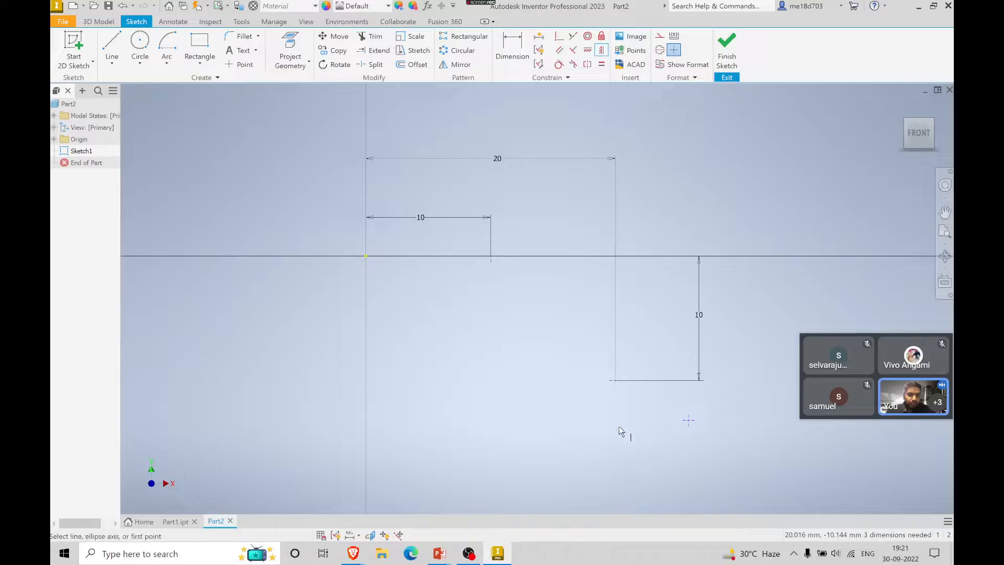
- Dimension the fourth point 60 mm vertically below the origin, checking its coordinates on the PowerPoint slide first
{"action": "key", "text": "alt+Tab"}
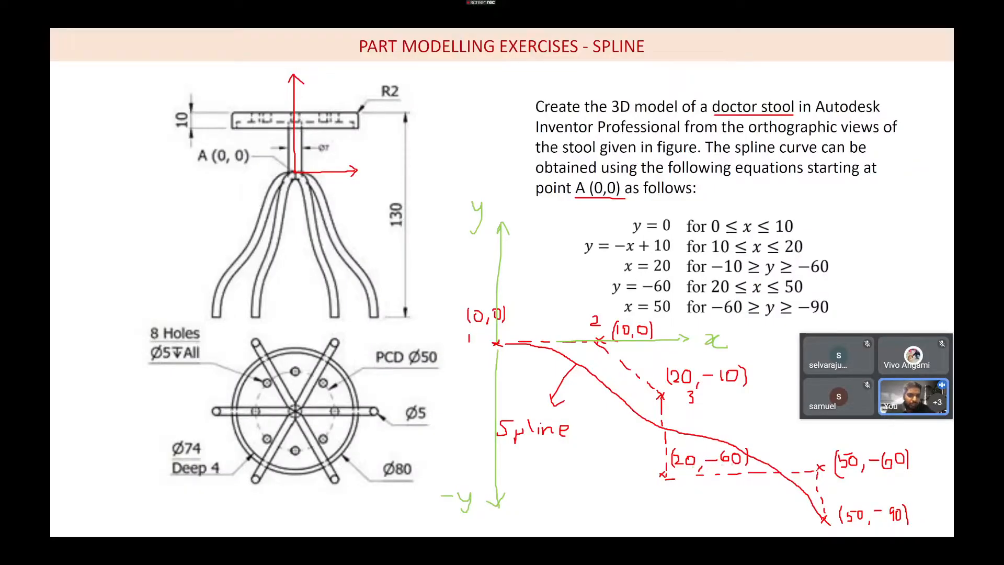
{"action": "key", "text": "alt+Tab"}
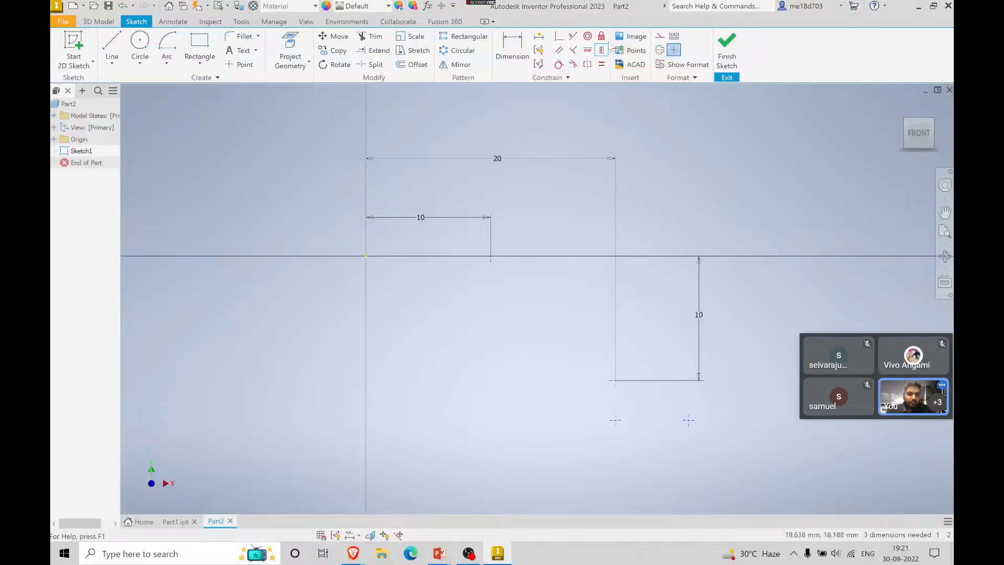
{"action": "left_click", "coordinate": [512, 46]}
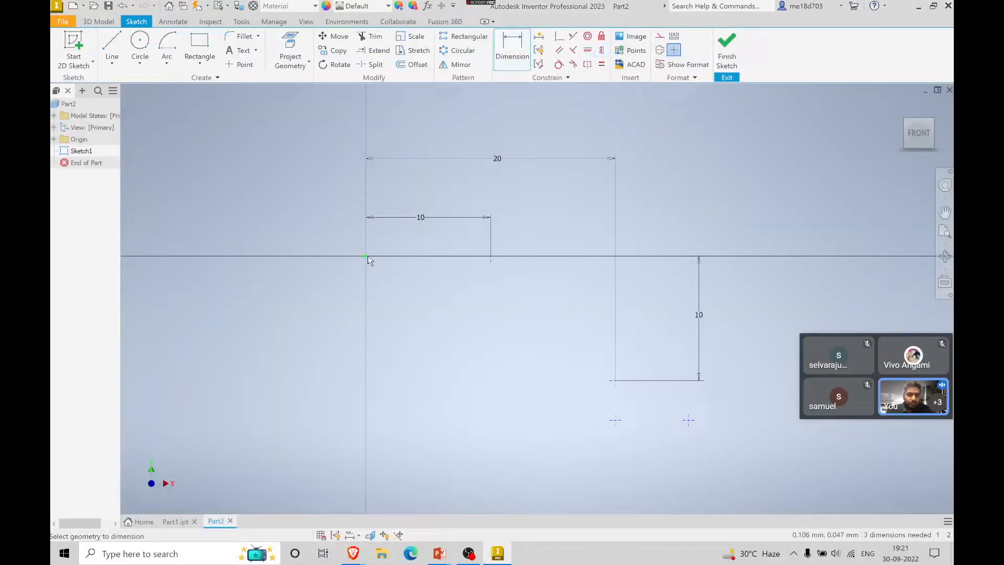
{"action": "left_click", "coordinate": [615, 420]}
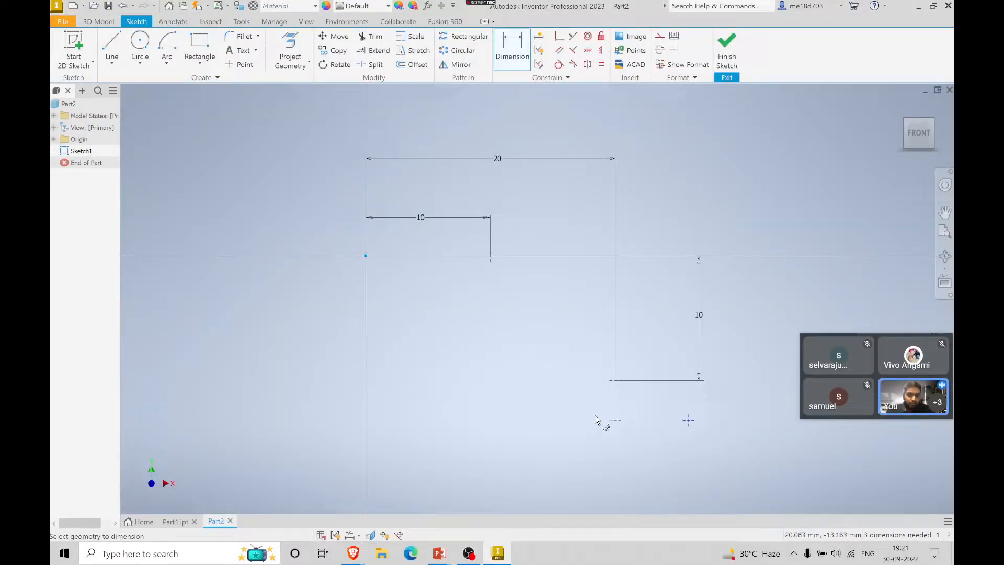
{"action": "left_click", "coordinate": [312, 342]}
{"action": "type", "text": "6"}
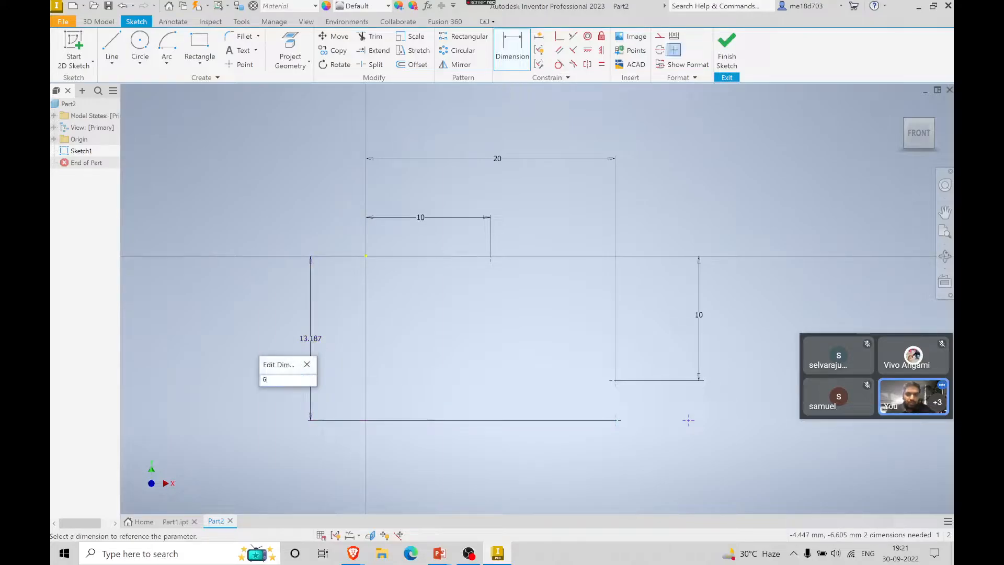
{"action": "type", "text": "0"}
{"action": "key", "text": "Return"}
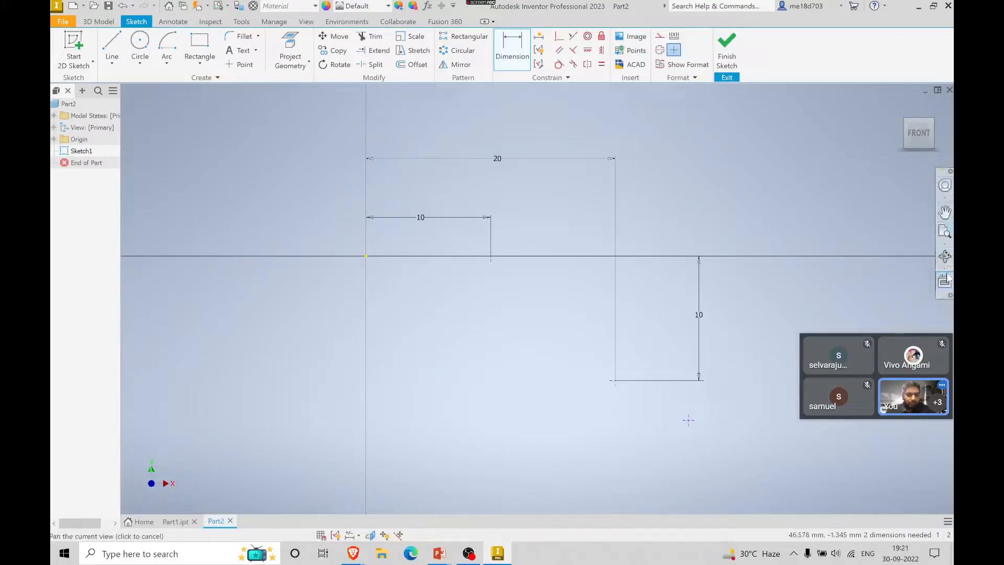
- Apply a Horizontal constraint between the fifth point and the fourth point 60 mm below the origin
{"action": "left_click", "coordinate": [945, 232]}
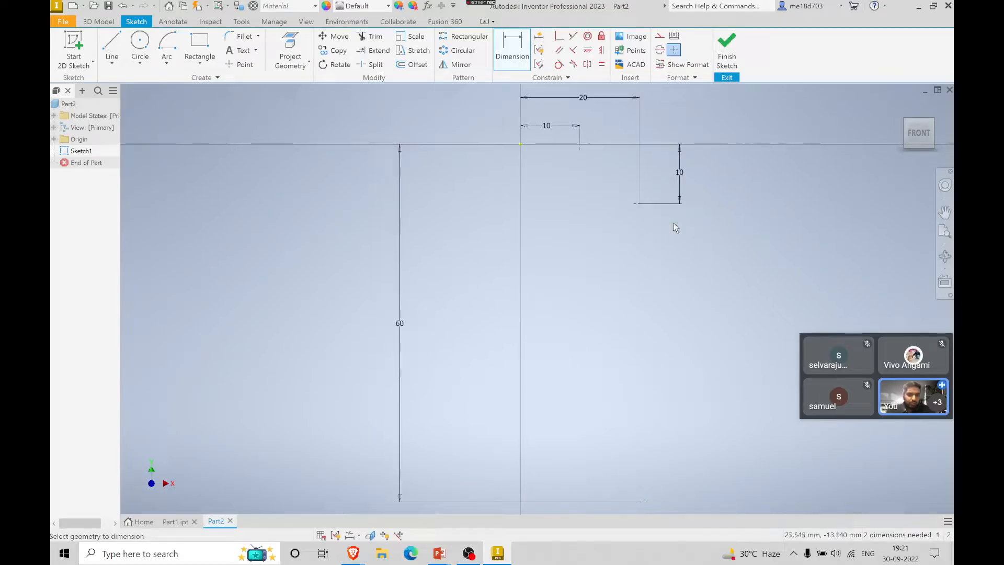
{"action": "left_click", "coordinate": [588, 50]}
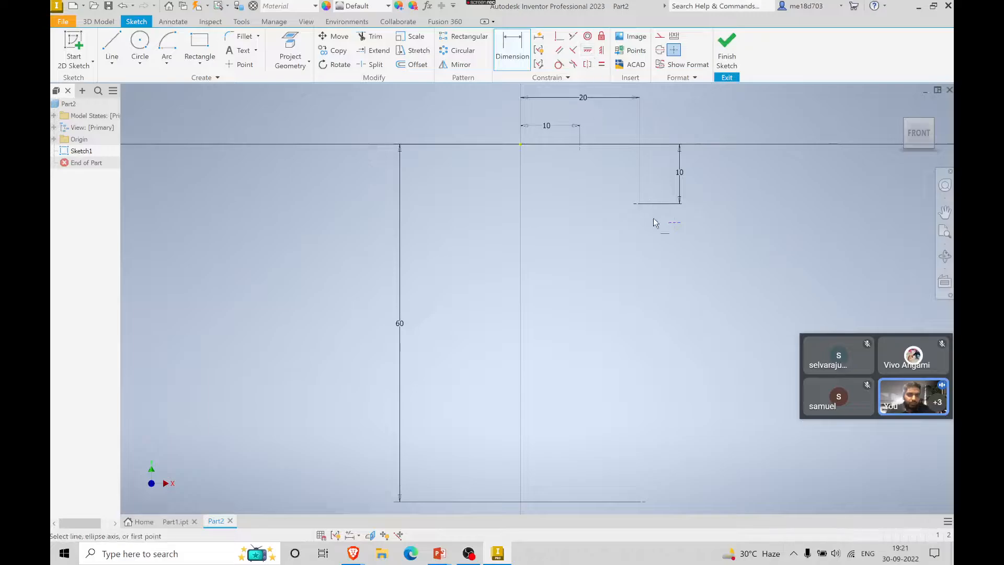
{"action": "left_click", "coordinate": [675, 225]}
{"action": "left_click", "coordinate": [639, 502]}
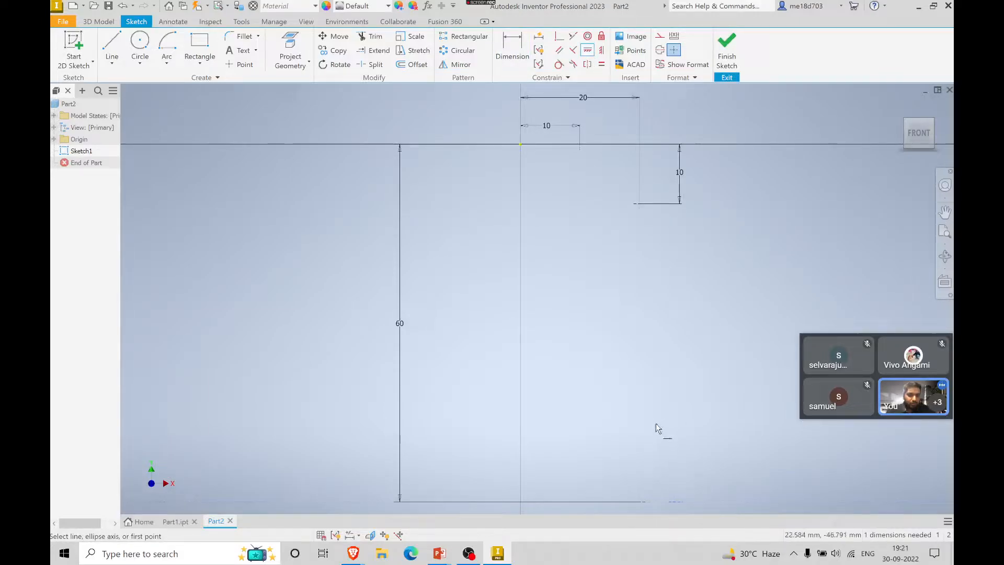
- Dimension the fifth point 50 mm horizontally from the origin after checking the slide, and return to the PowerPoint slide
{"action": "key", "text": "alt+Tab"}
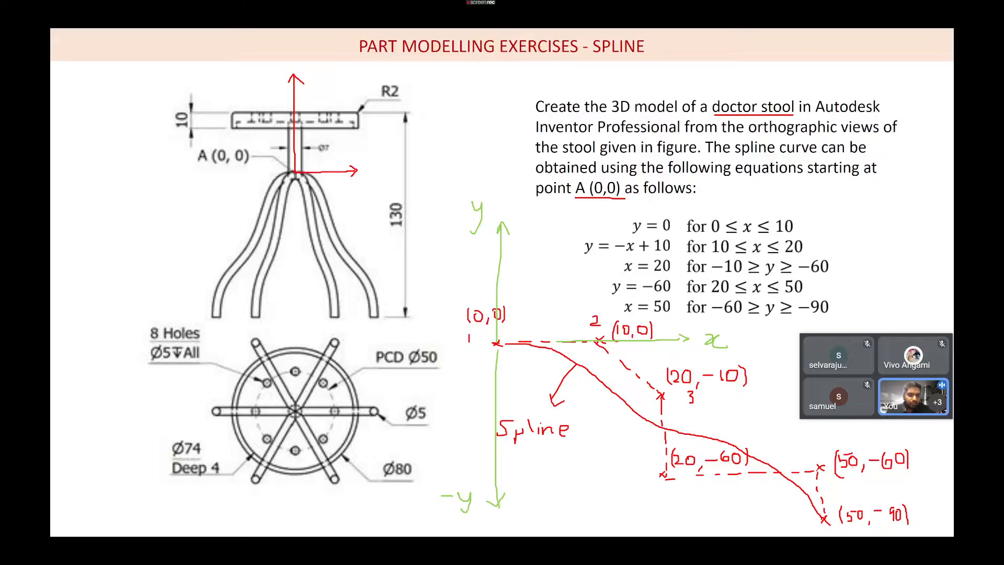
{"action": "key", "text": "alt+Tab"}
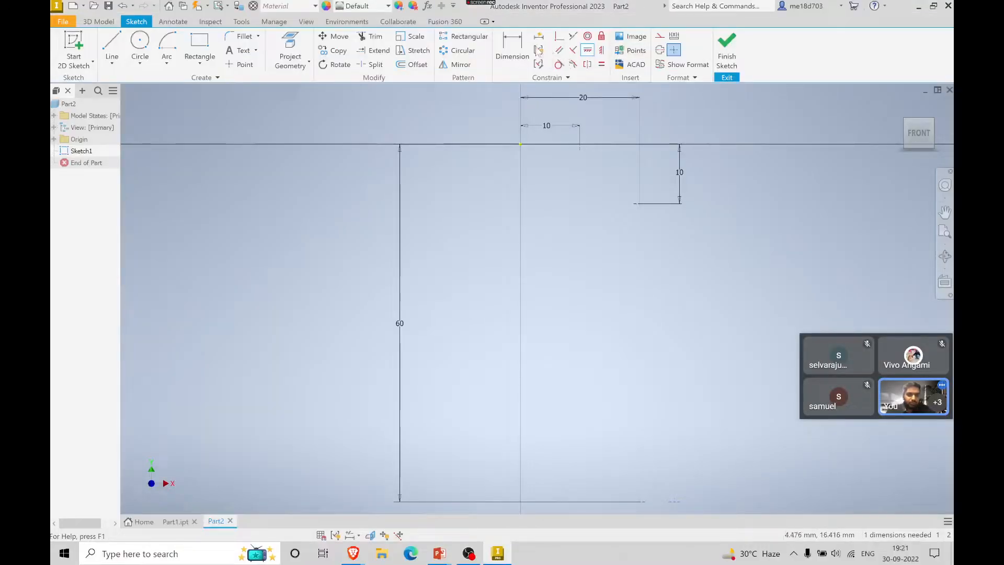
{"action": "left_click", "coordinate": [515, 47]}
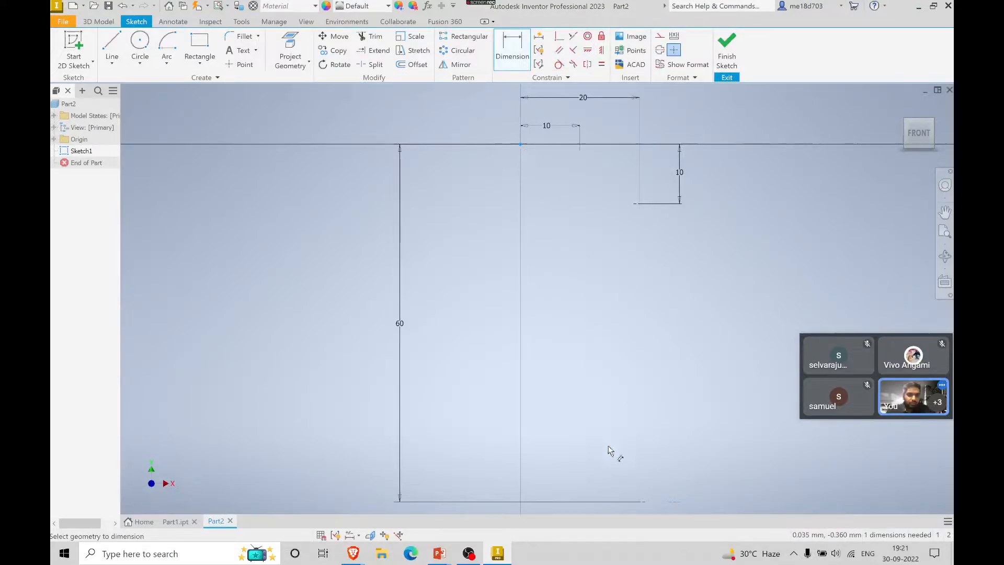
{"action": "middle_click_drag", "start_coordinate": [605, 462], "coordinate": [599, 240]}
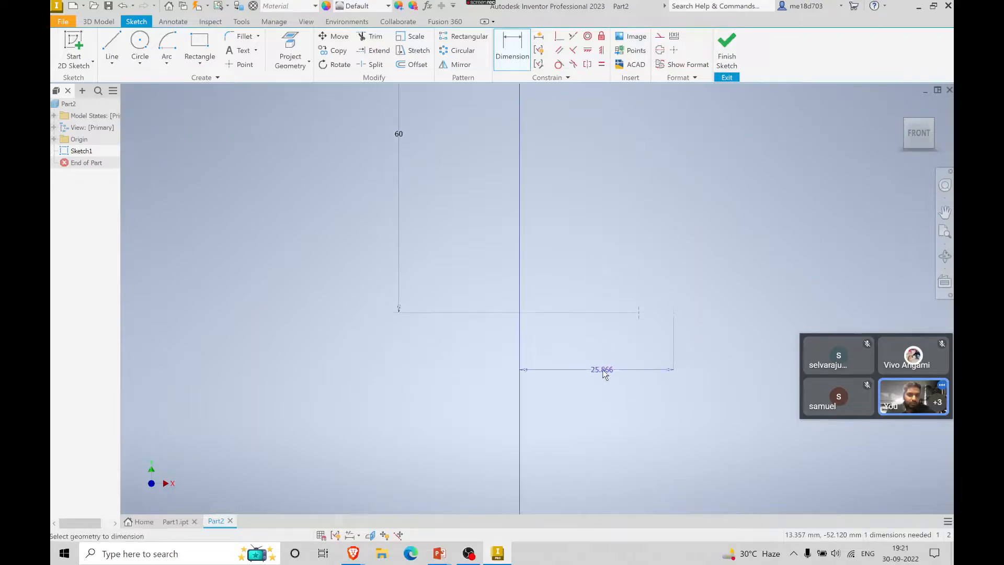
{"action": "left_click", "coordinate": [604, 381]}
{"action": "type", "text": "50"}
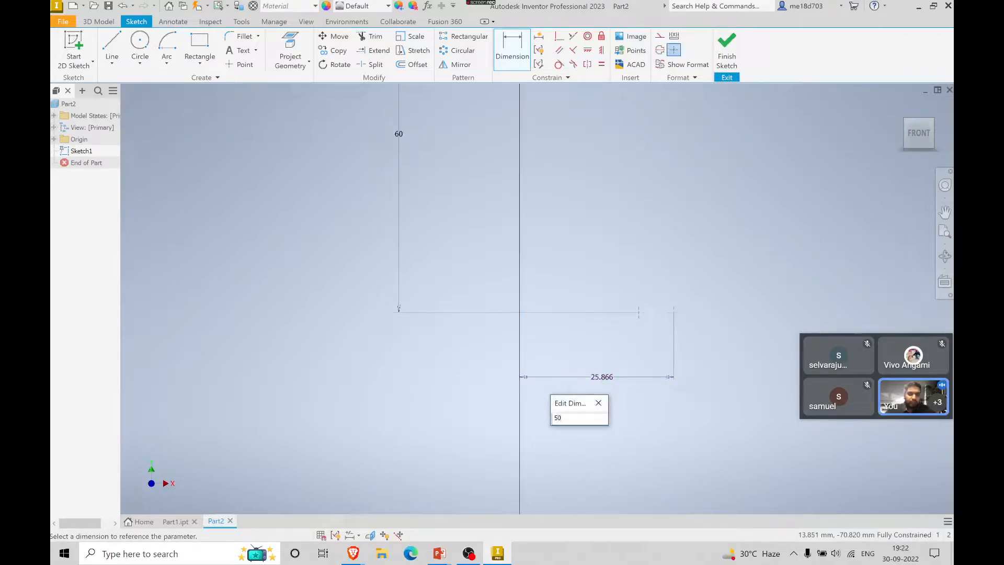
{"action": "key", "text": "Return"}
{"action": "middle_click_drag", "start_coordinate": [609, 270], "coordinate": [476, 267]}
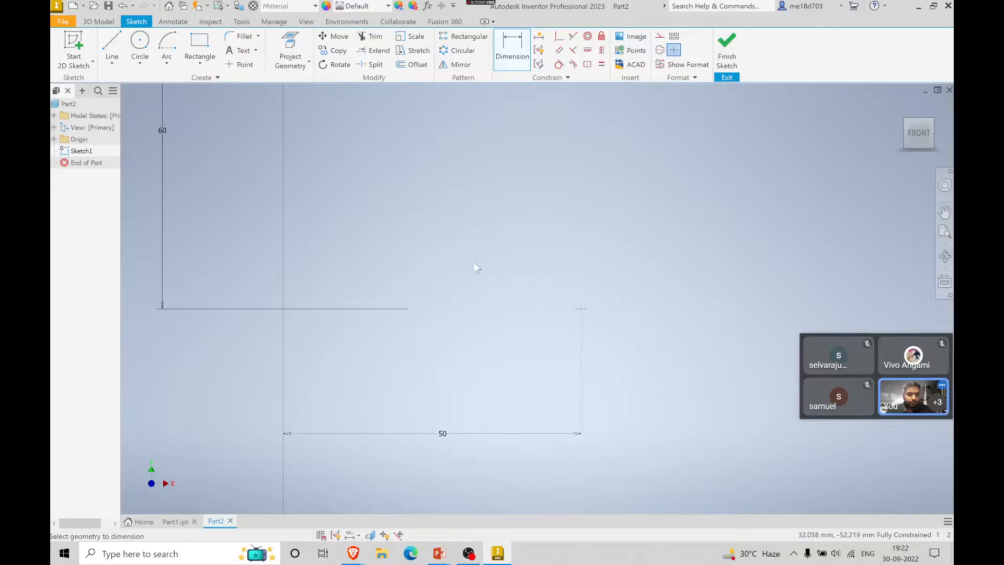
{"action": "left_click", "coordinate": [946, 235]}
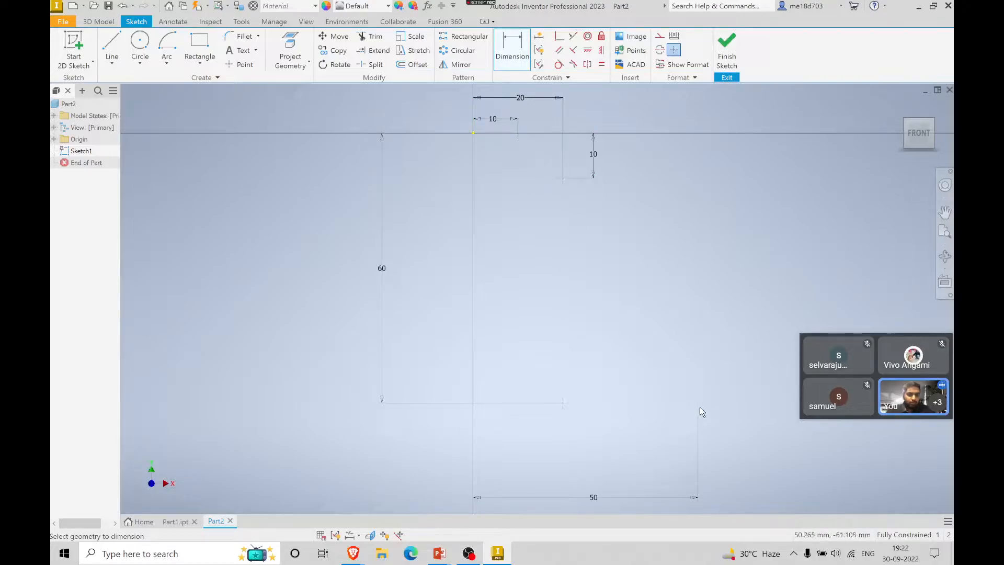
{"action": "key", "text": "alt+Tab"}
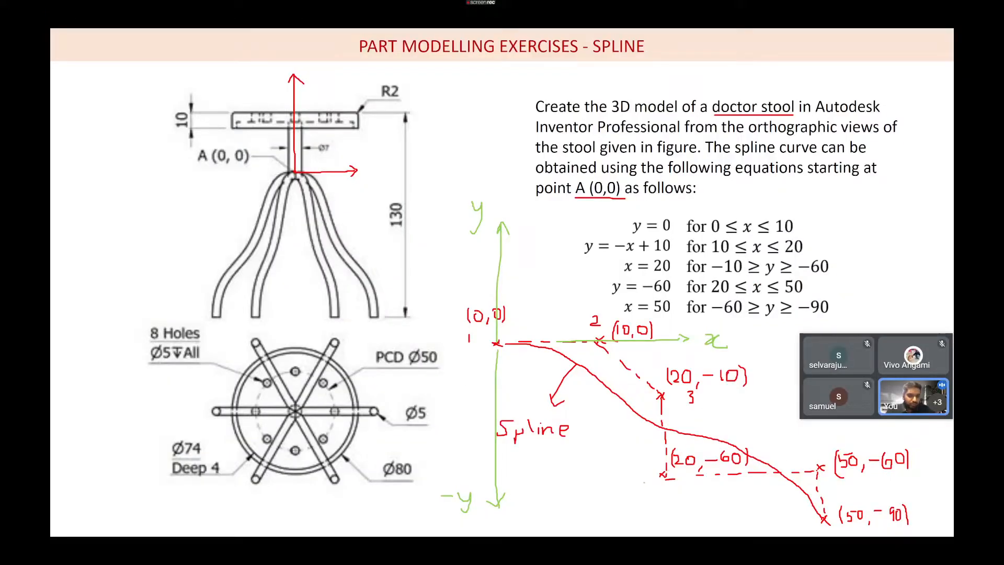
- Number the remaining spline points on the PowerPoint slide, switch to Inventor, and place the sixth sketch point below the fifth point
{"action": "left_click_drag", "start_coordinate": [638, 478], "coordinate": [645, 487]}
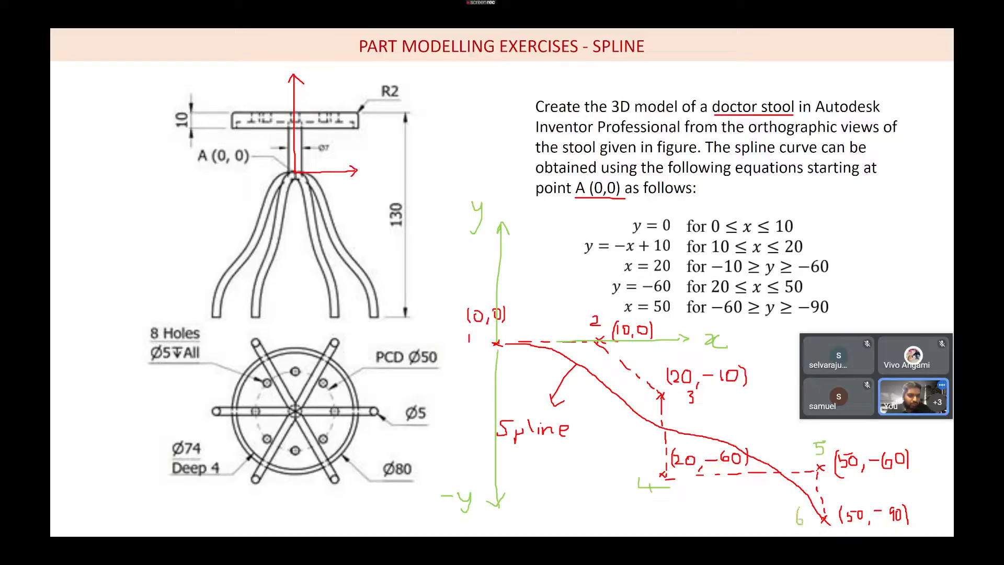
{"action": "key", "text": "alt+Tab"}
{"action": "key", "text": "alt+Tab"}
{"action": "middle_click_drag", "start_coordinate": [574, 115], "coordinate": [562, 91]}
{"action": "left_click", "coordinate": [239, 65]}
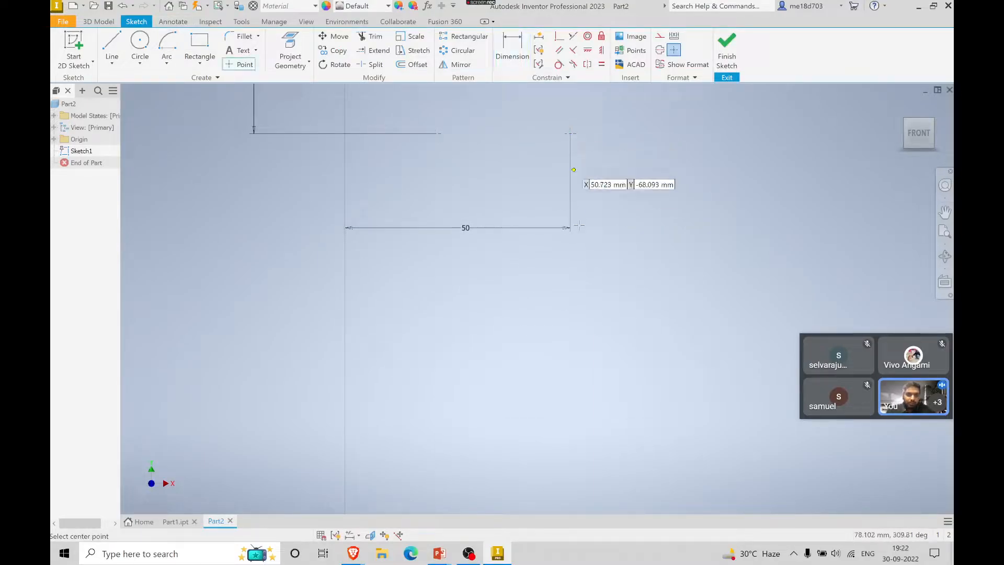
{"action": "left_click", "coordinate": [570, 310]}
- Dimension the sixth point 90 mm vertically below the origin
{"action": "key", "text": "d"}
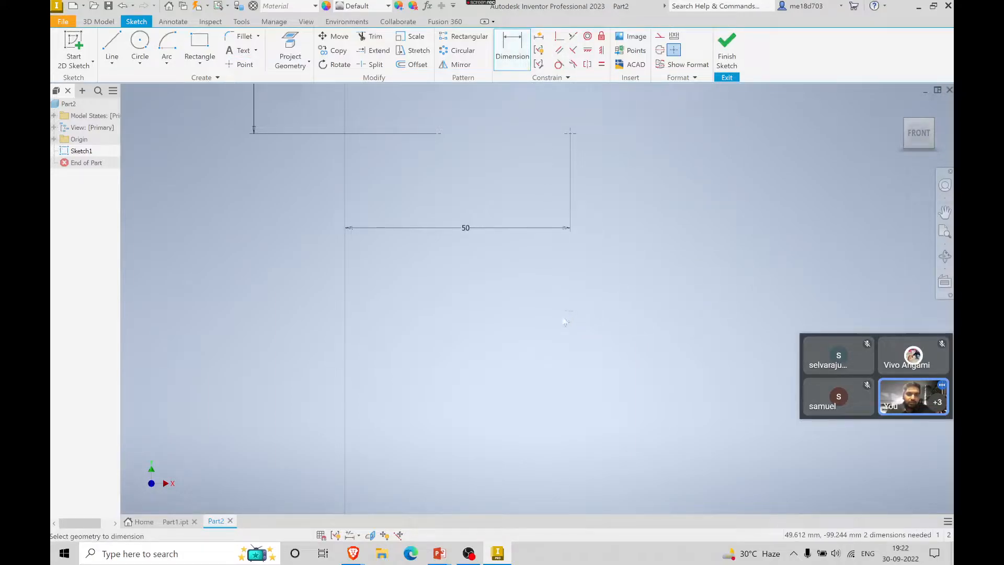
{"action": "scroll", "coordinate": [535, 341], "scroll_direction": "down", "scroll_amount": 2}
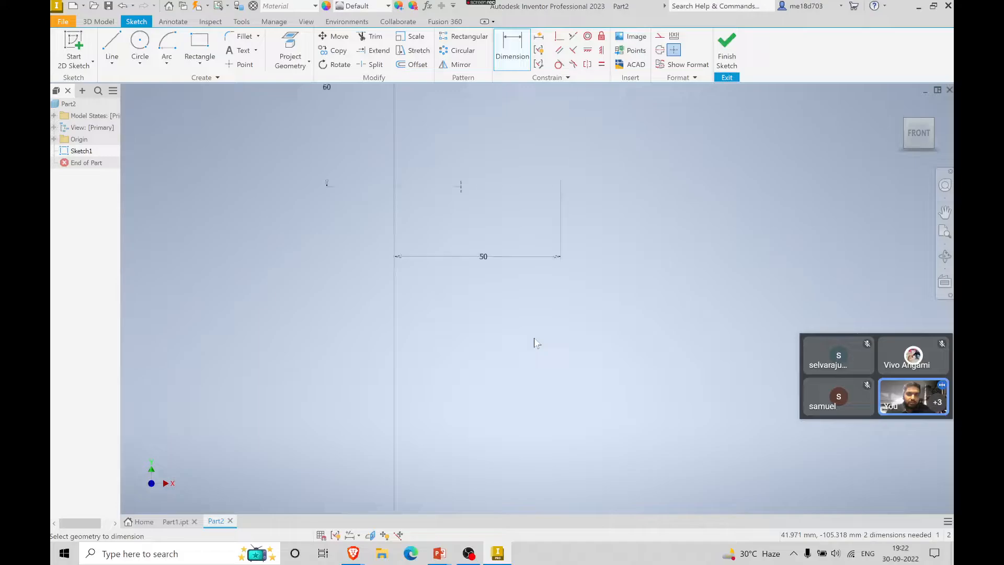
{"action": "scroll", "coordinate": [534, 341], "scroll_direction": "down", "scroll_amount": 3}
{"action": "scroll", "coordinate": [534, 342], "scroll_direction": "up", "scroll_amount": 3}
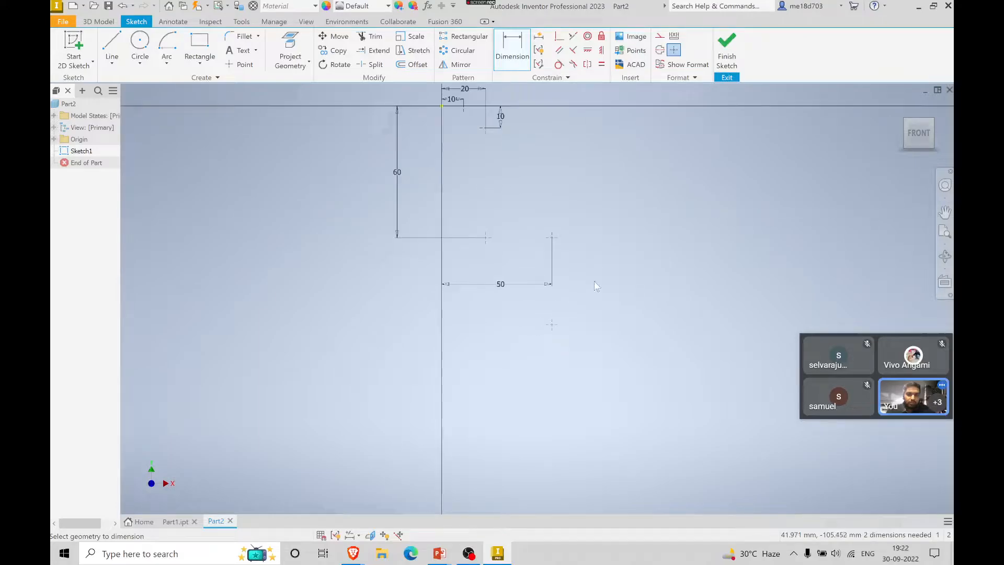
{"action": "left_click", "coordinate": [441, 105]}
{"action": "left_click", "coordinate": [645, 251]}
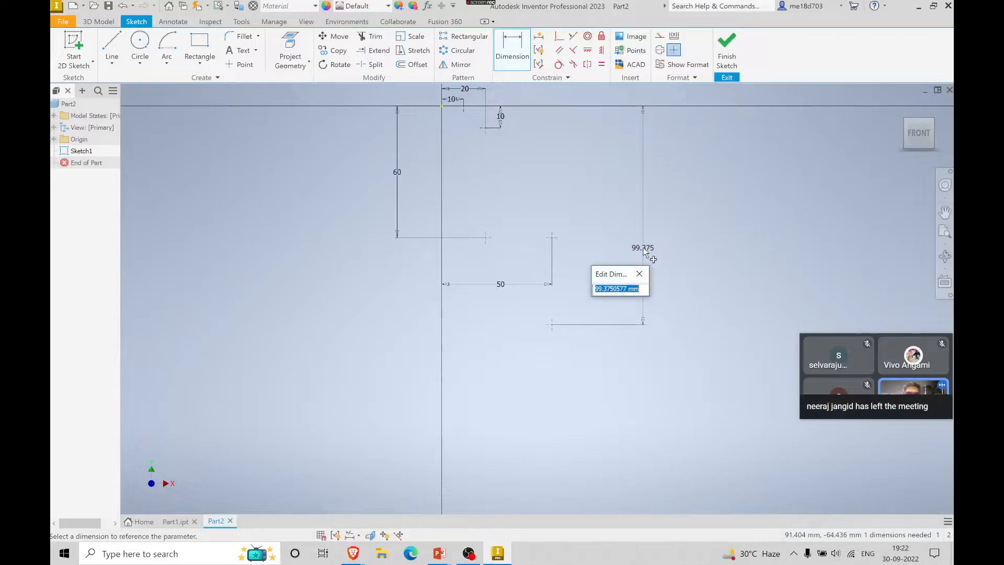
{"action": "type", "text": "90-"}
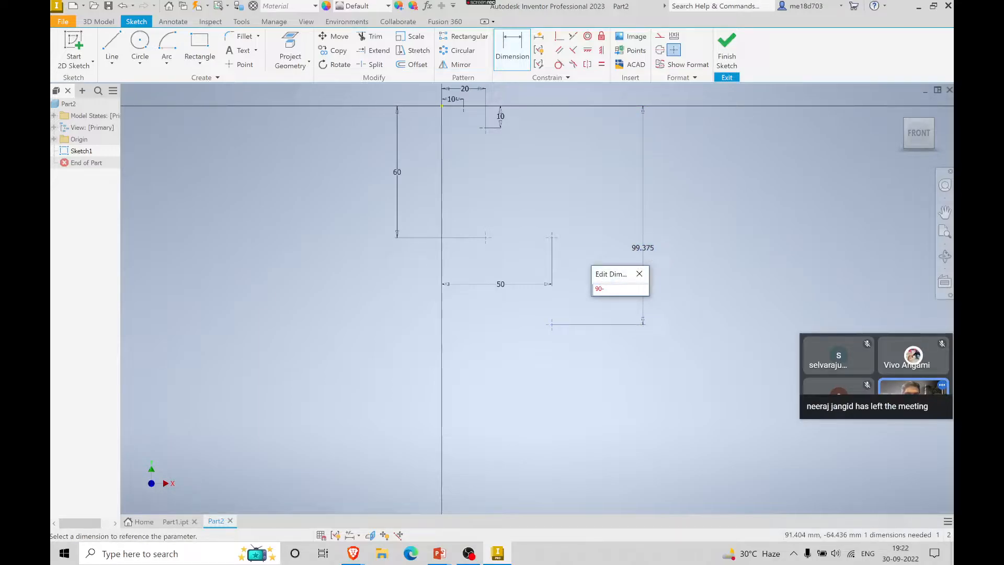
{"action": "key", "text": "Return"}
- Apply a Vertical constraint between the fifth point and the sixth point
{"action": "left_click", "coordinate": [602, 50]}
{"action": "left_click", "coordinate": [553, 241]}
{"action": "left_click", "coordinate": [552, 304]}
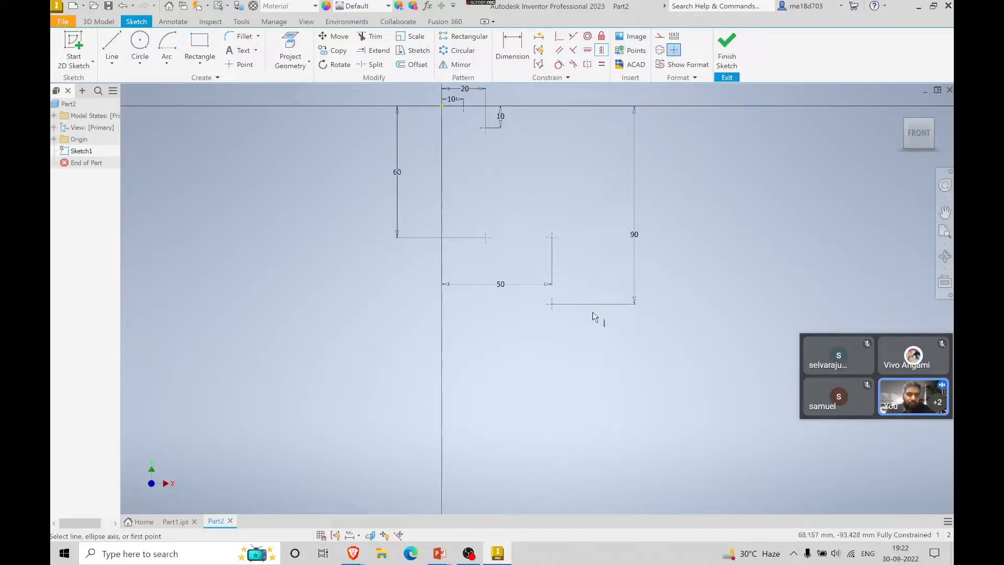
- Draw a Control Vertex spline from the origin using the five dimensioned sketch points in order, ending at the point 90 mm below
{"action": "left_click", "coordinate": [140, 64]}
{"action": "left_click", "coordinate": [110, 65]}
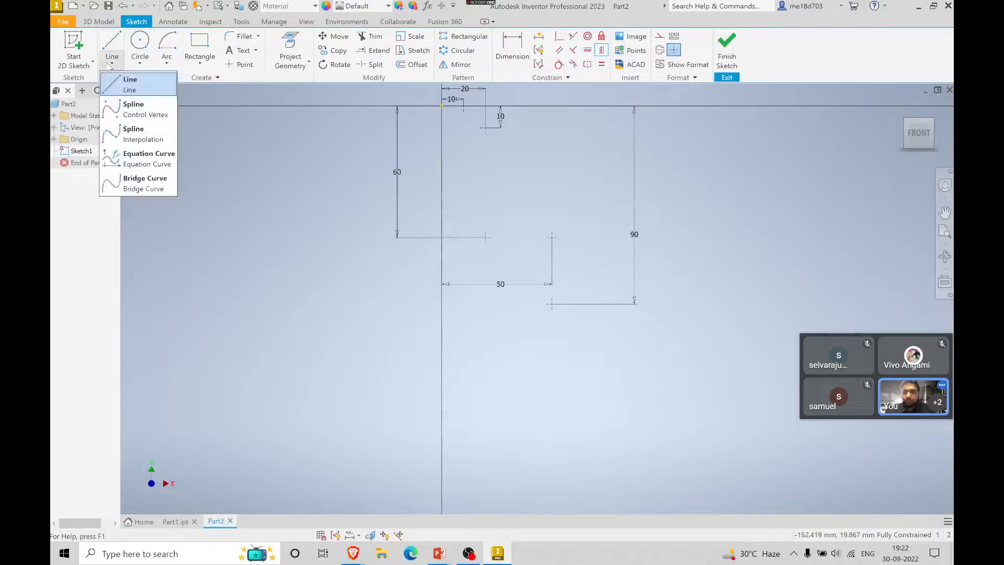
{"action": "left_click", "coordinate": [165, 113]}
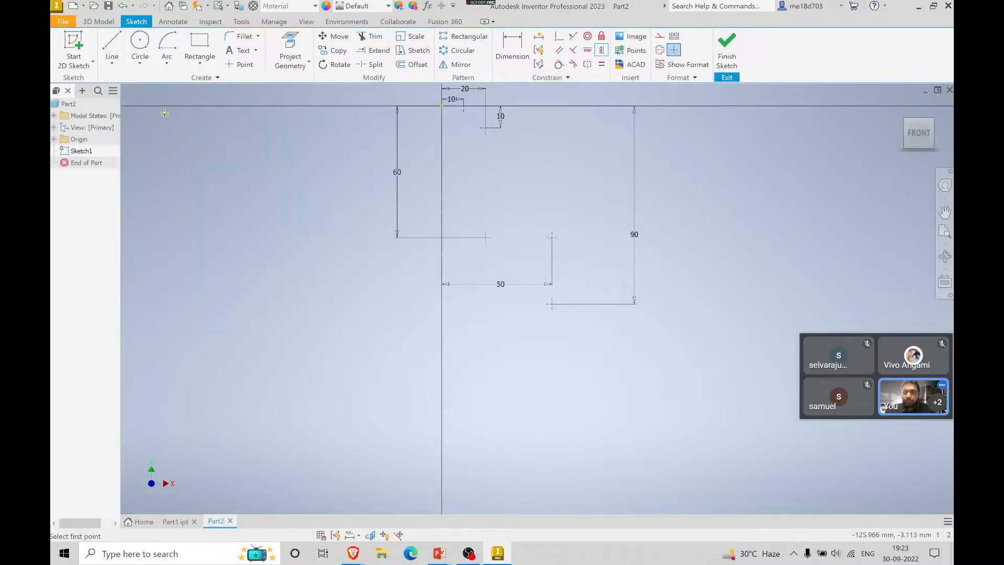
{"action": "left_click", "coordinate": [442, 106]}
{"action": "left_click", "coordinate": [465, 106]}
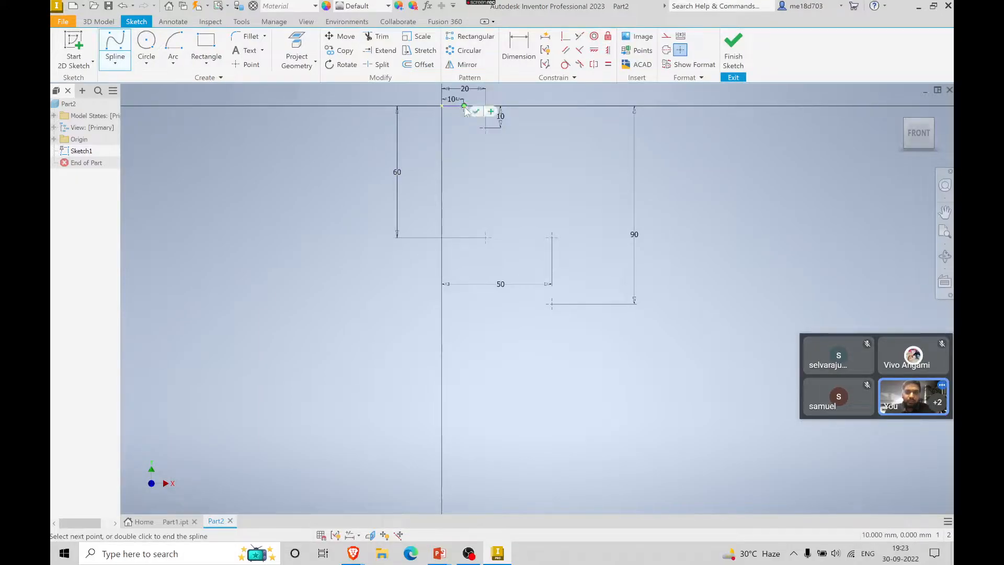
{"action": "left_click", "coordinate": [486, 128]}
{"action": "left_click", "coordinate": [486, 238]}
{"action": "left_click", "coordinate": [552, 238]}
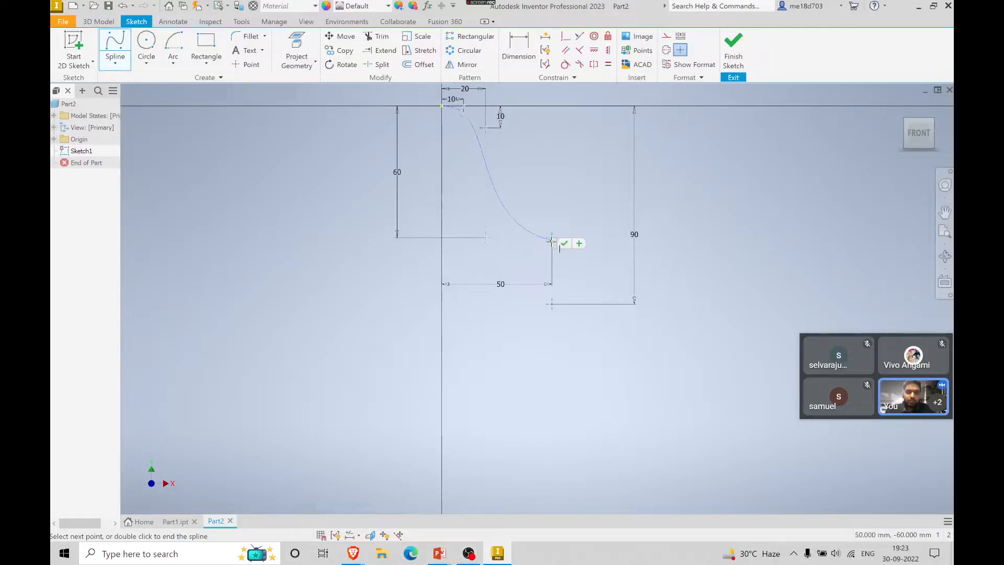
{"action": "left_click", "coordinate": [552, 304]}
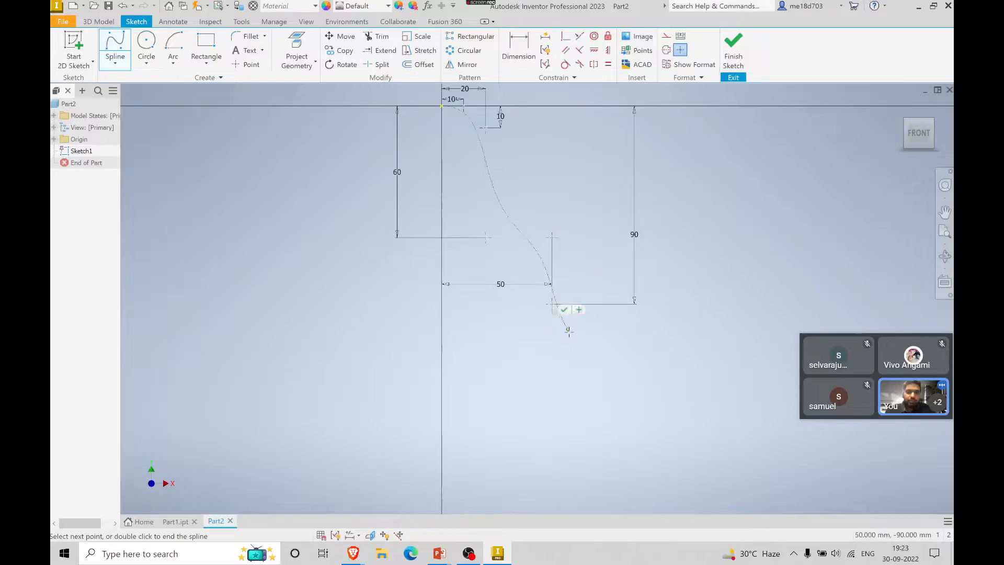
{"action": "key", "text": "Escape"}
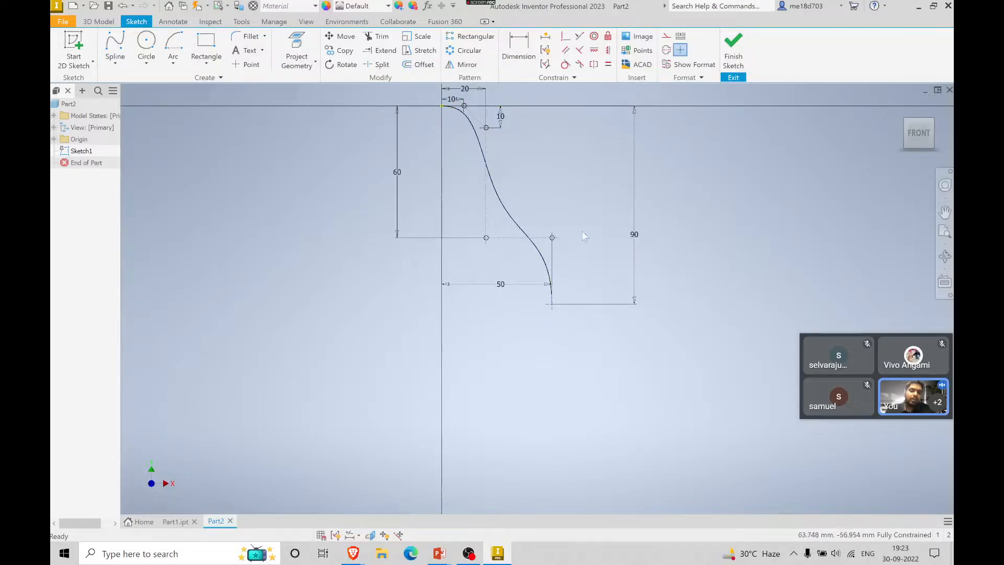
- Compare the spline with the leg outline on the PowerPoint slide, return to Inventor, and finish the spline sketch
{"action": "key", "text": "alt+Tab"}
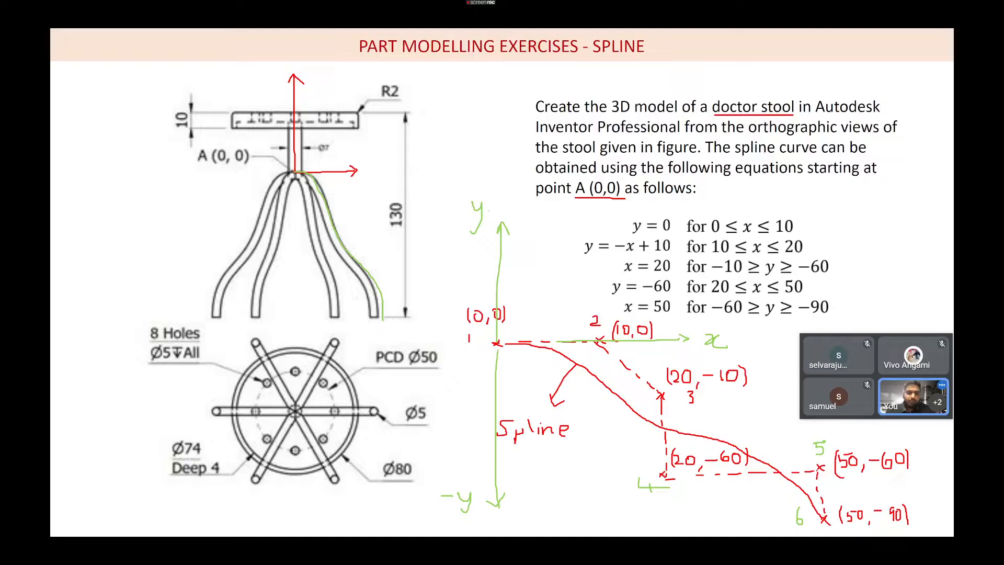
{"action": "key", "text": "alt+Tab"}
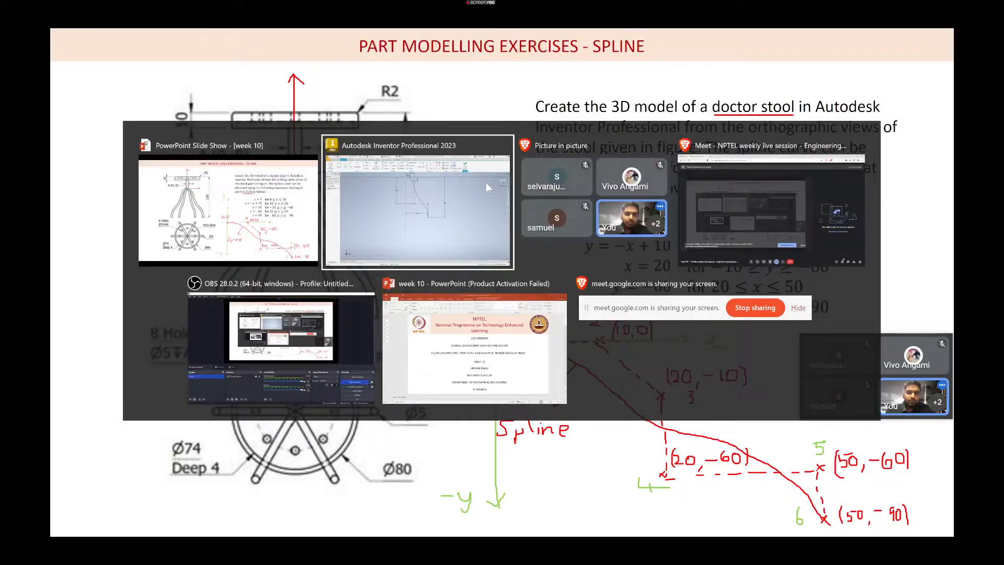
{"action": "key", "text": "alt+Tab"}
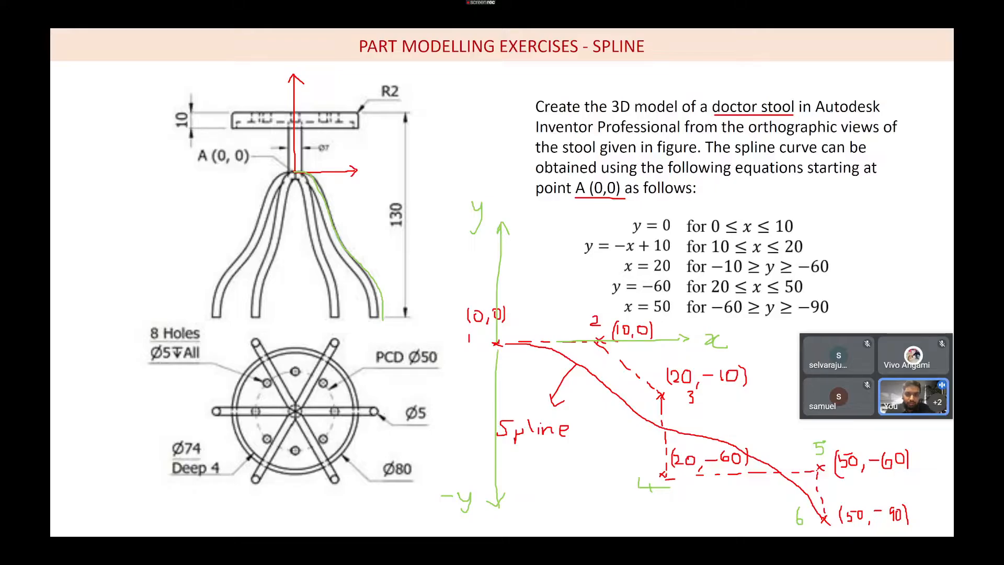
{"action": "key", "text": "alt+Tab"}
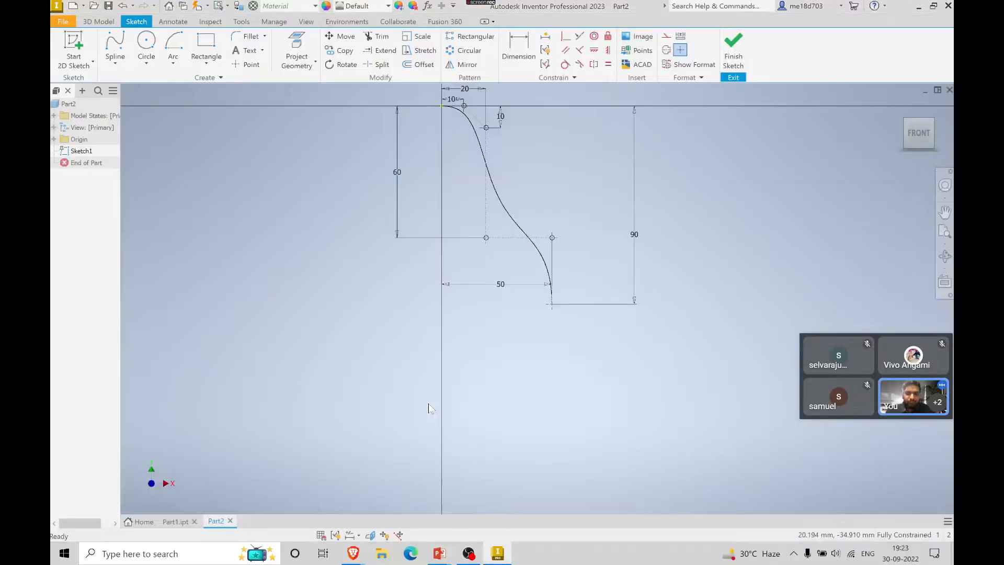
{"action": "middle_click_drag", "start_coordinate": [586, 160], "coordinate": [586, 218]}
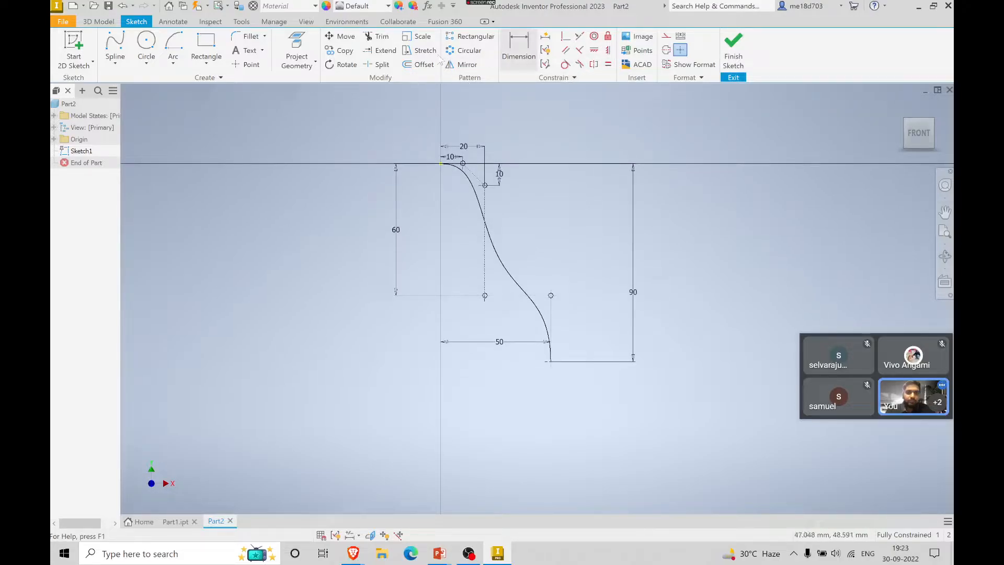
{"action": "left_click", "coordinate": [733, 48]}
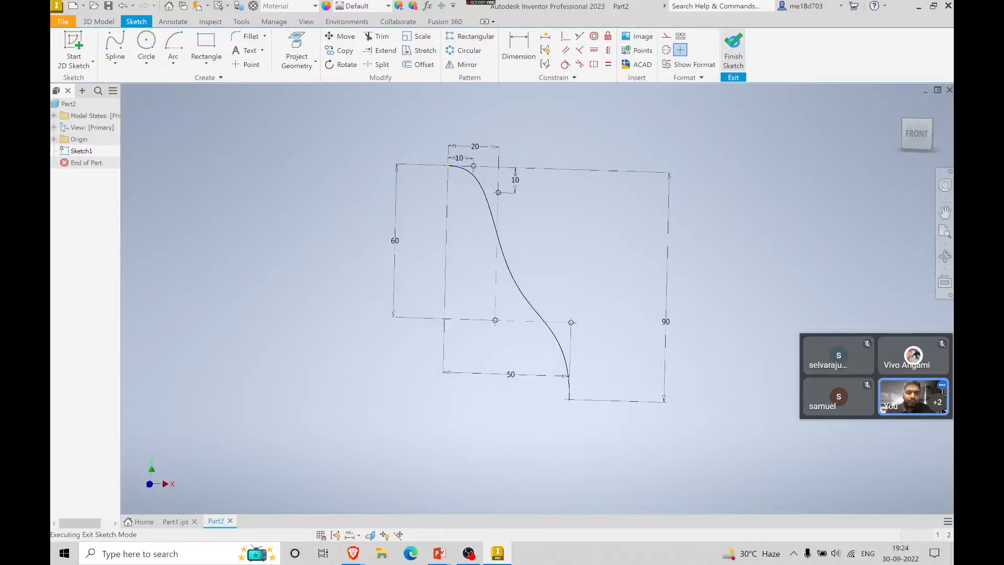
- Create a work plane with Normal to Curve at Point at the lower endpoint of the spline
{"action": "left_click", "coordinate": [945, 232]}
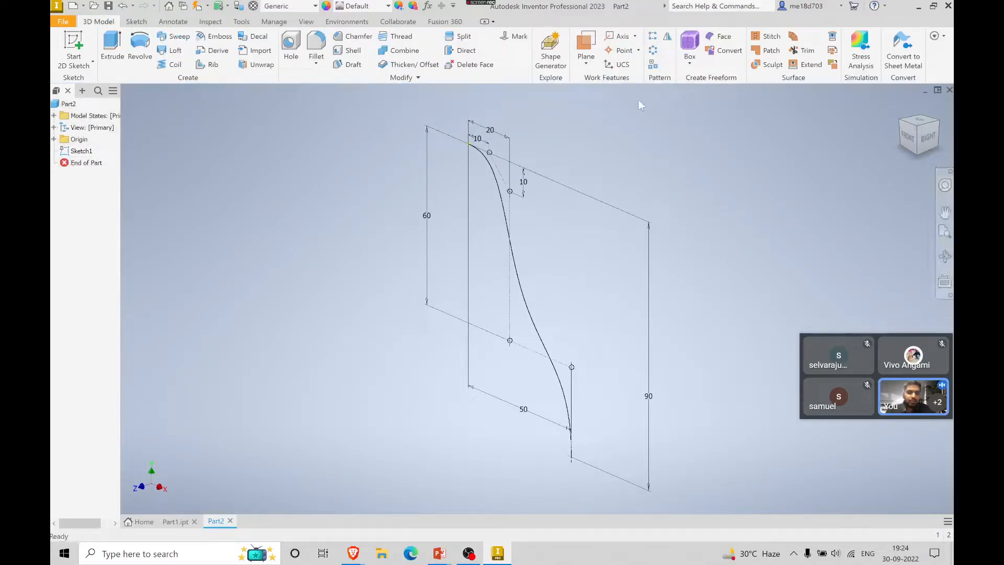
{"action": "left_click", "coordinate": [585, 62]}
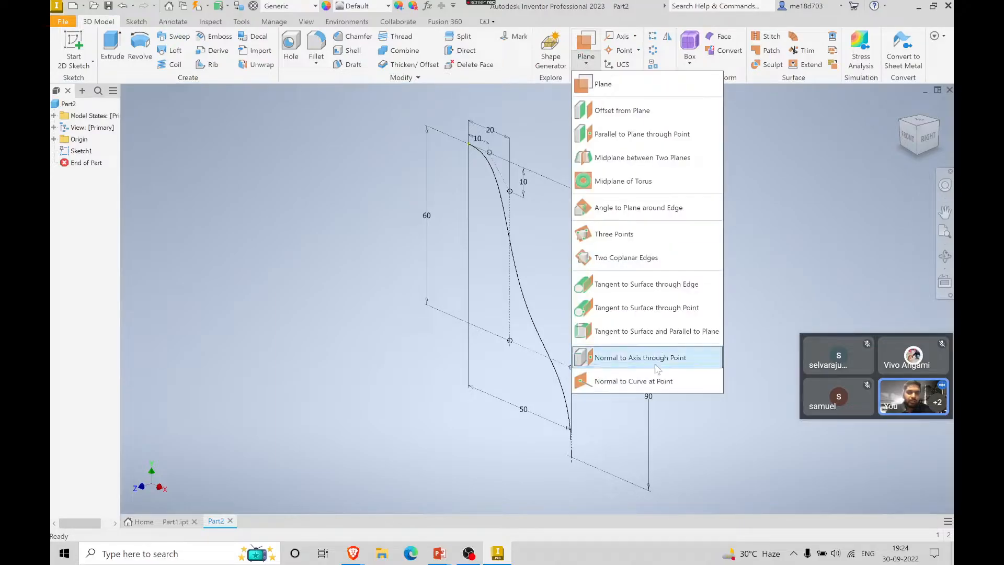
{"action": "left_click", "coordinate": [650, 382]}
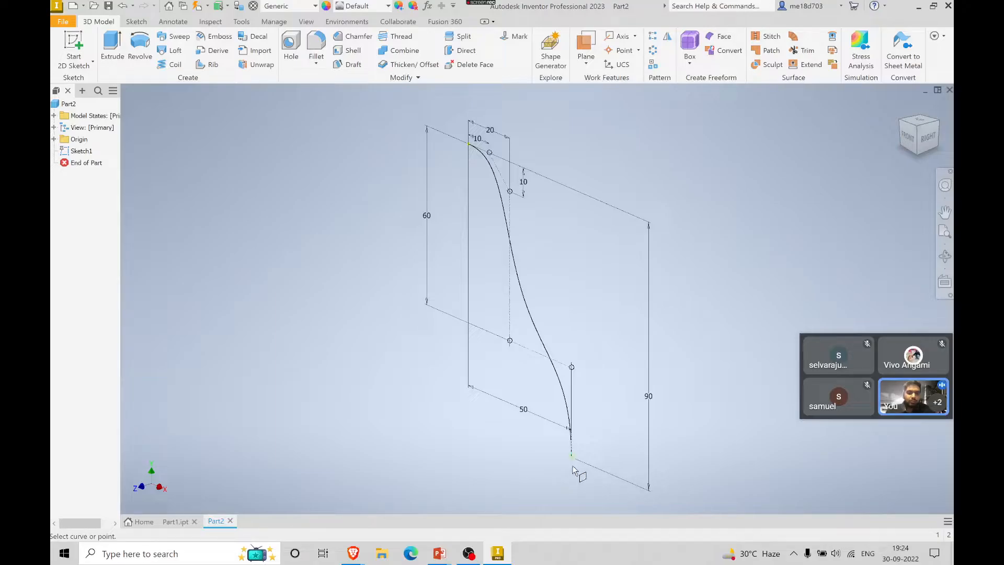
{"action": "left_click", "coordinate": [564, 396]}
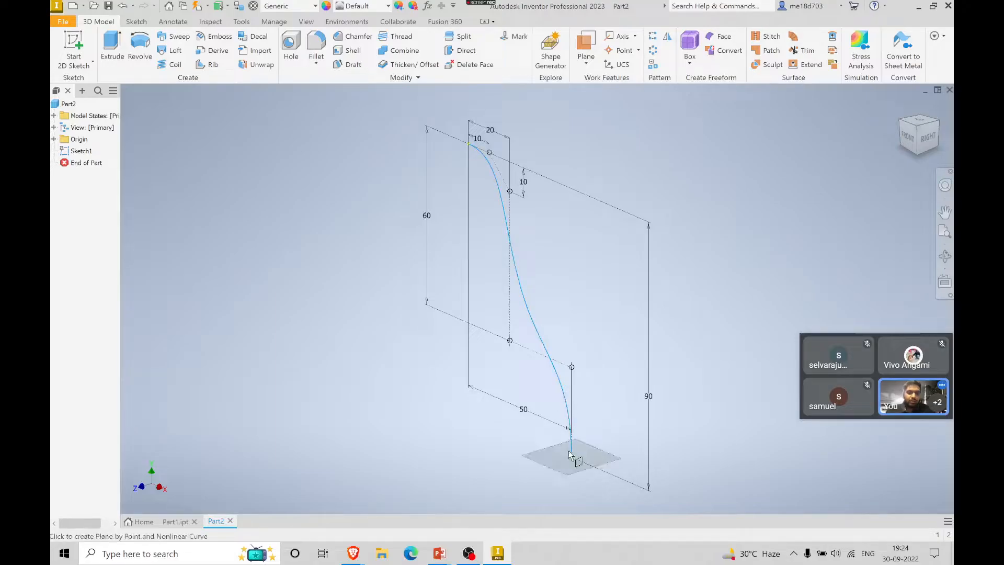
{"action": "left_click", "coordinate": [572, 458]}
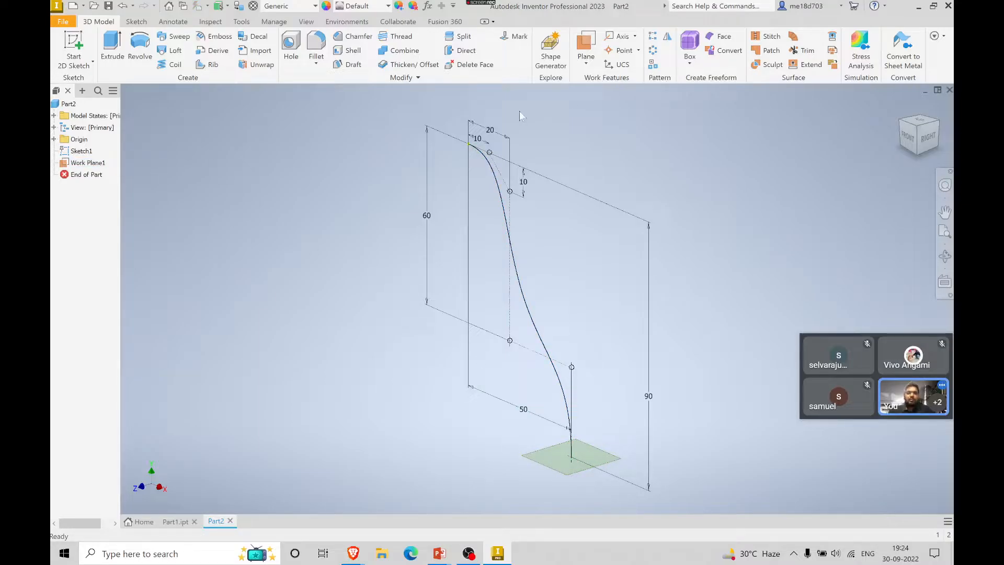
- Start a sketch on the new work plane and try to project the spline into it as construction geometry
{"action": "left_click", "coordinate": [74, 46]}
{"action": "left_click", "coordinate": [546, 451]}
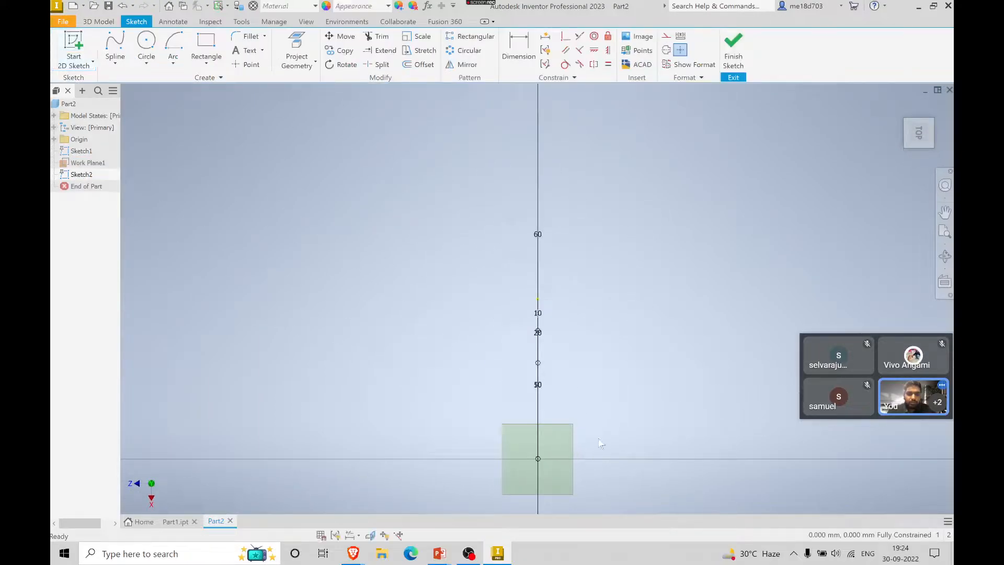
{"action": "left_click", "coordinate": [907, 127]}
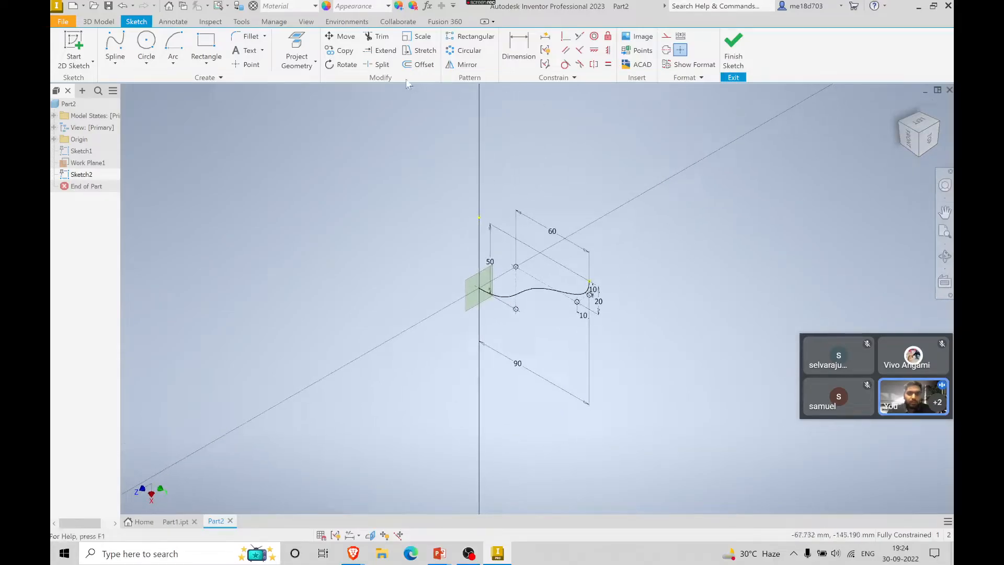
{"action": "left_click", "coordinate": [667, 36]}
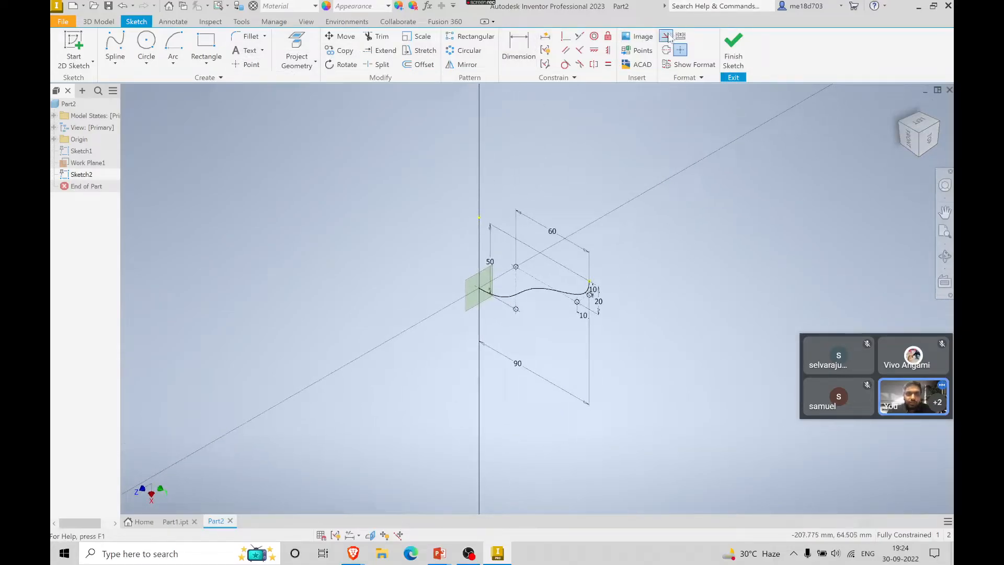
{"action": "left_click", "coordinate": [296, 47]}
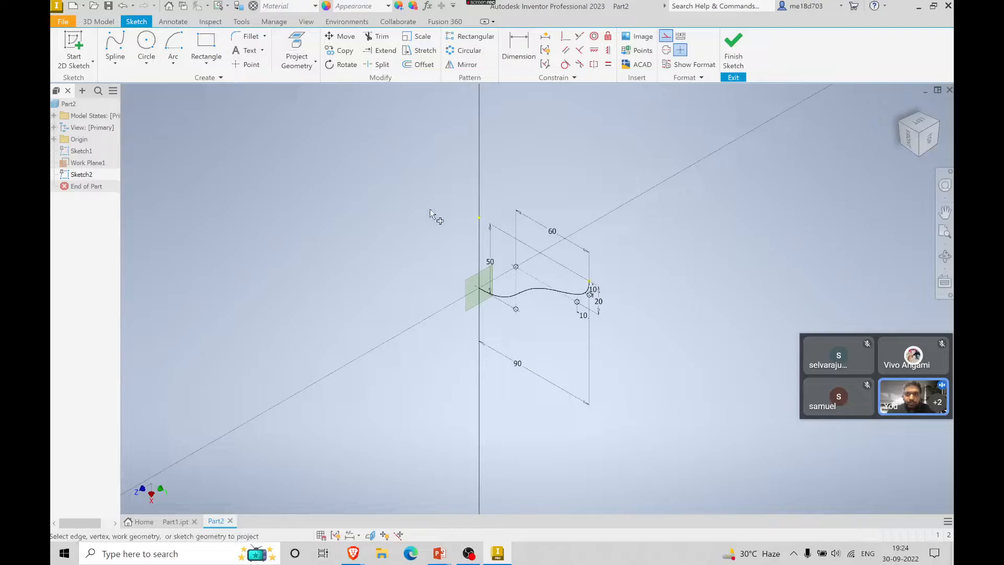
{"action": "left_click", "coordinate": [506, 297]}
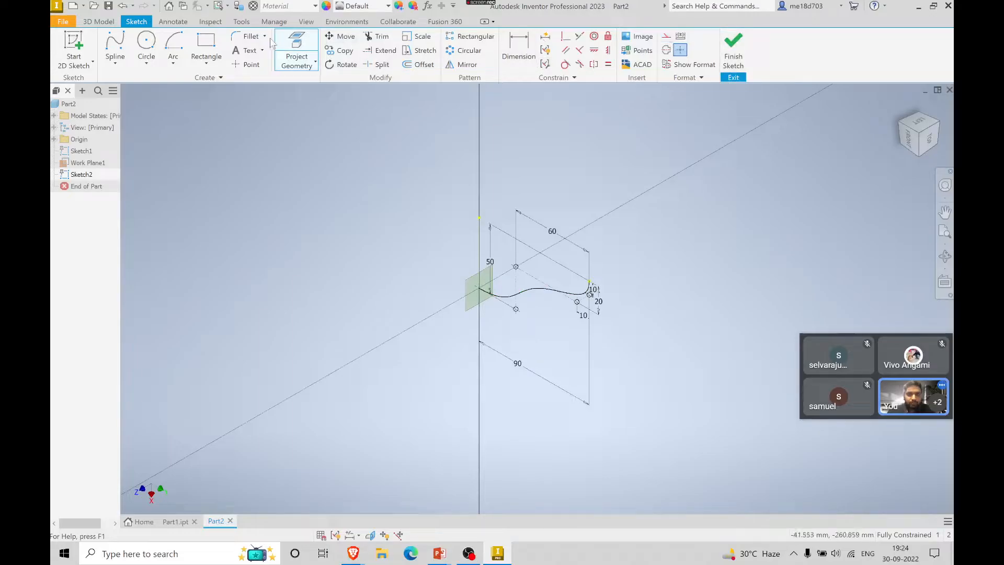
- Draw a 5 mm diameter circle centred on the spline's lower endpoint, viewed square to the sketch plane, and finish the sketch
{"action": "left_click", "coordinate": [926, 141]}
{"action": "left_click", "coordinate": [908, 136]}
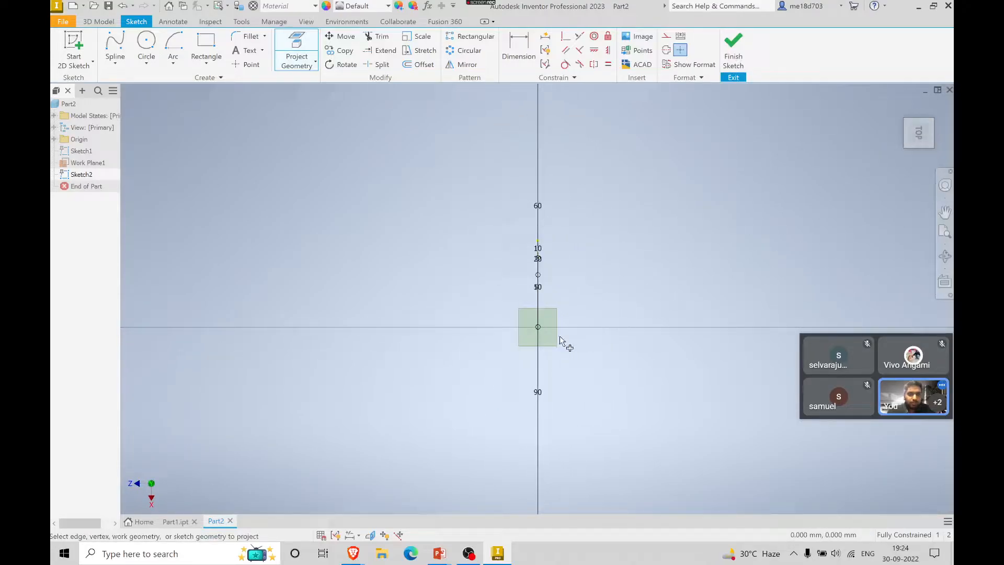
{"action": "left_click", "coordinate": [147, 42]}
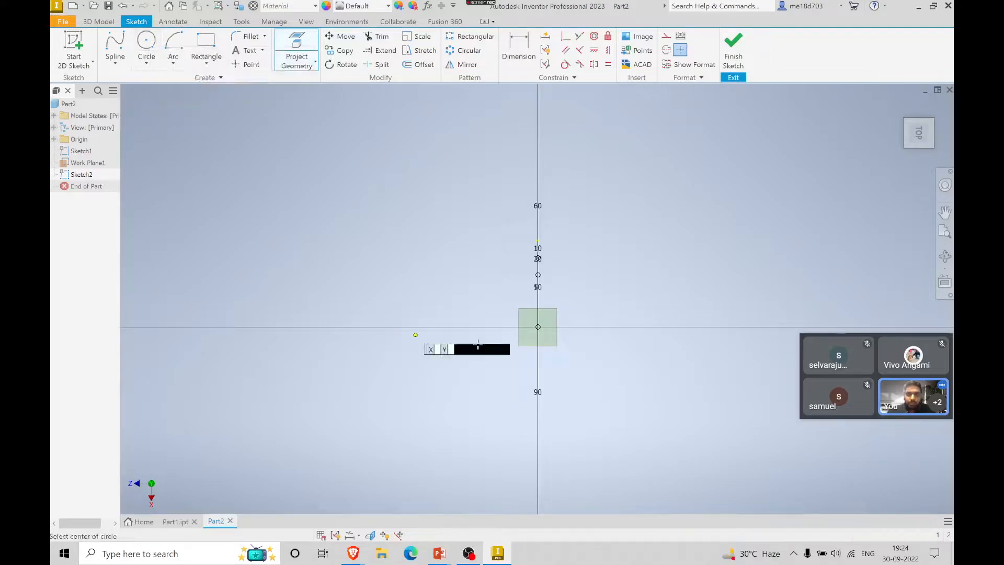
{"action": "left_click", "coordinate": [539, 328]}
{"action": "type", "text": "5"}
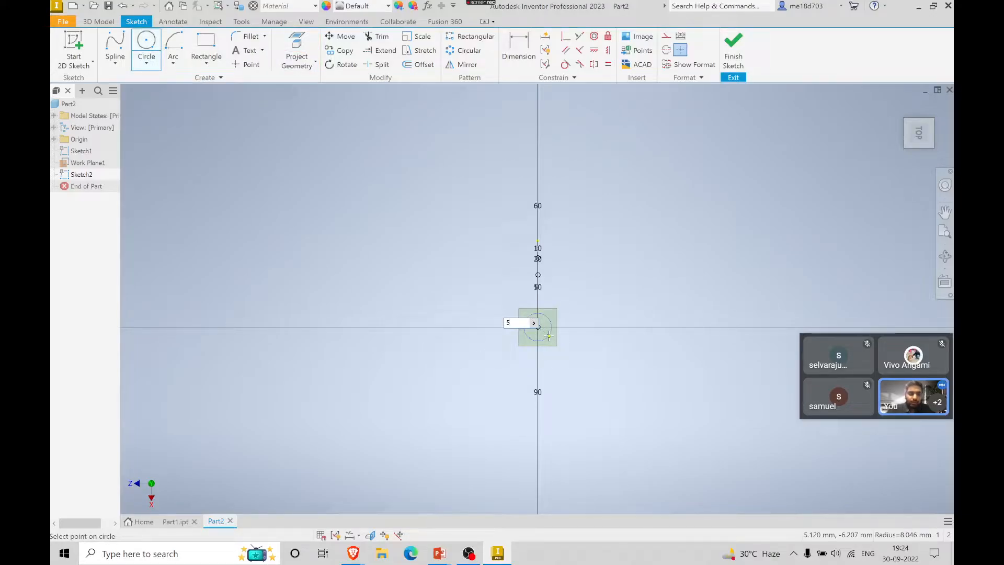
{"action": "key", "text": "Return"}
{"action": "left_click", "coordinate": [734, 47]}
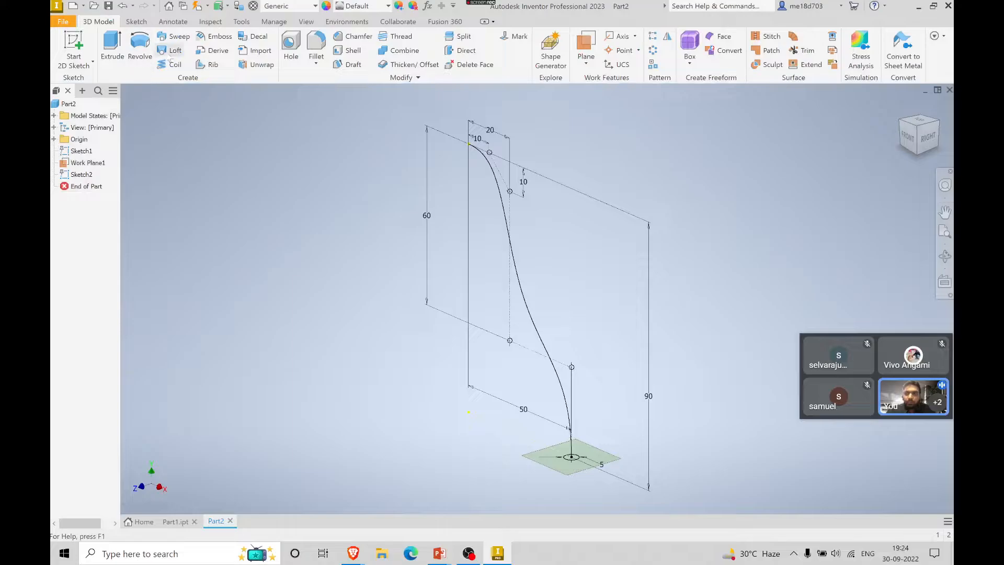
- Sweep the 5 mm circle along the spline to form the first leg, and check it from the front and home views
{"action": "left_click", "coordinate": [177, 38]}
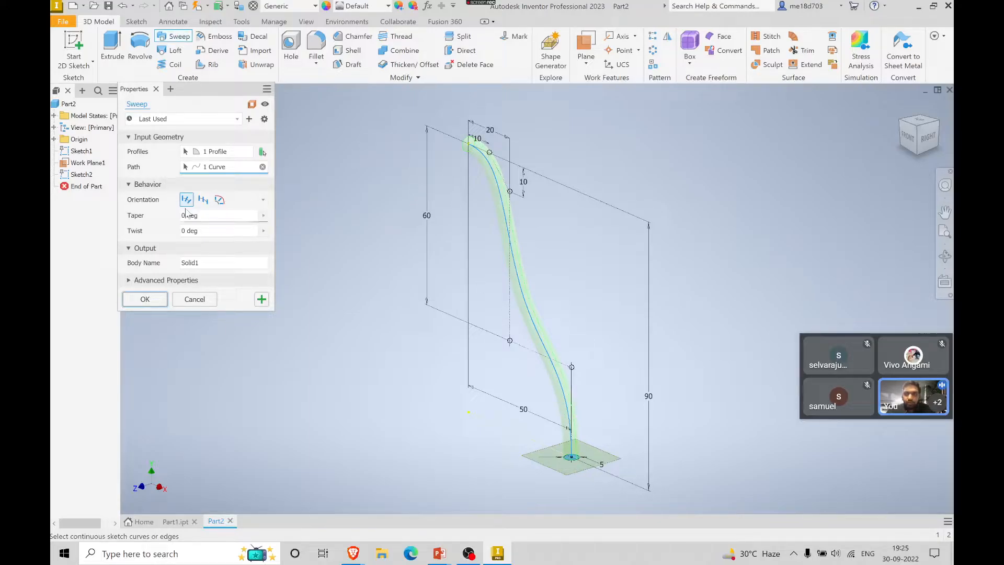
{"action": "left_click", "coordinate": [144, 300]}
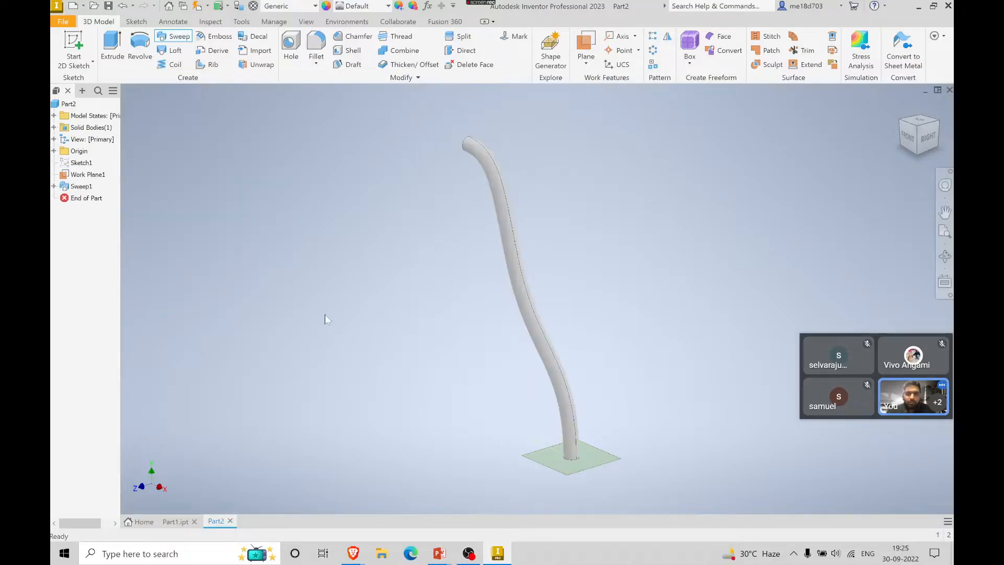
{"action": "left_click", "coordinate": [909, 138]}
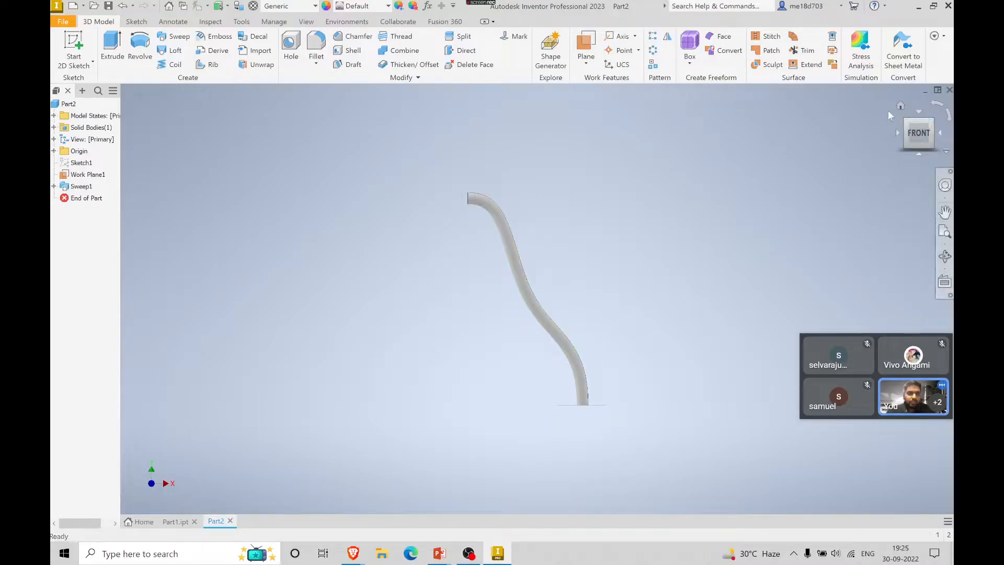
{"action": "left_click", "coordinate": [901, 106]}
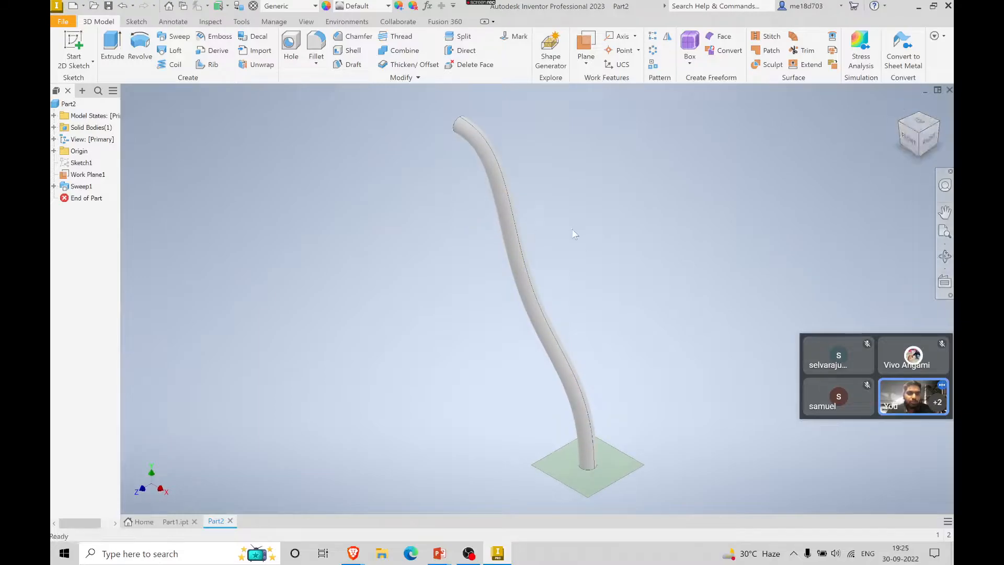
- Check the leg layout on the PowerPoint slide, return to Inventor, and circular-pattern the swept leg about the Y axis, 6 occurrences over 360 deg
{"action": "mouse_move", "coordinate": [440, 553]}
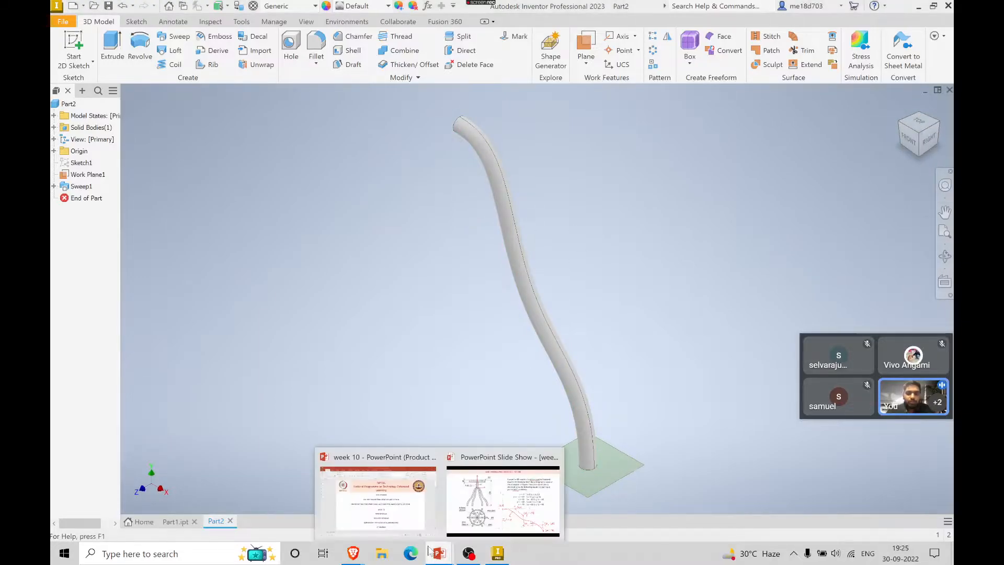
{"action": "left_click", "coordinate": [506, 503]}
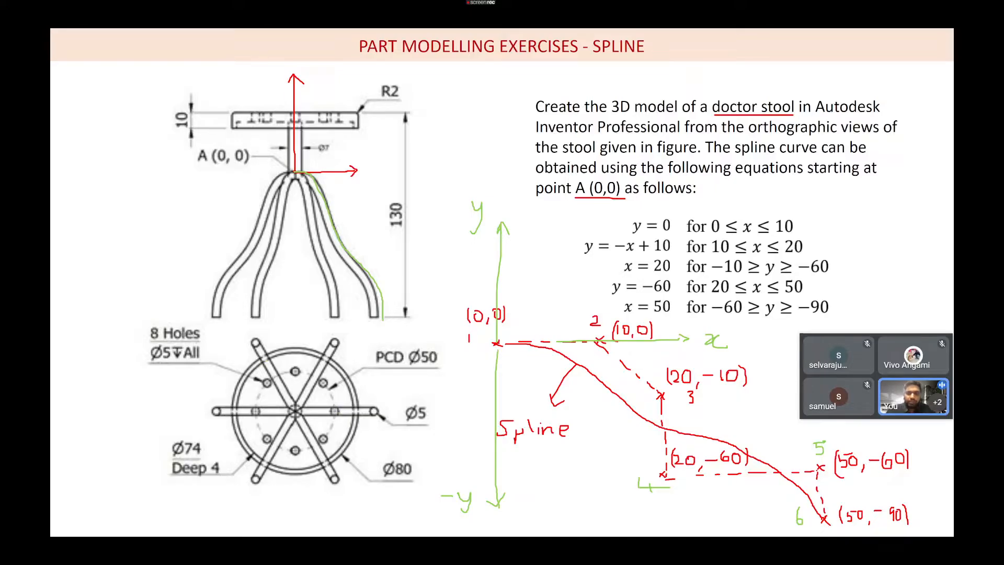
{"action": "key", "text": "alt+Tab"}
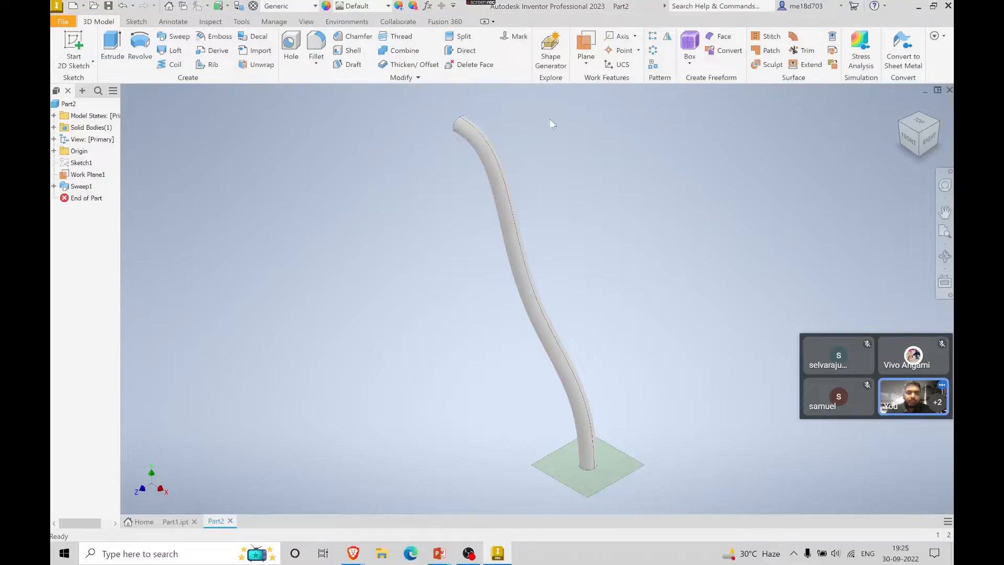
{"action": "left_click", "coordinate": [654, 50]}
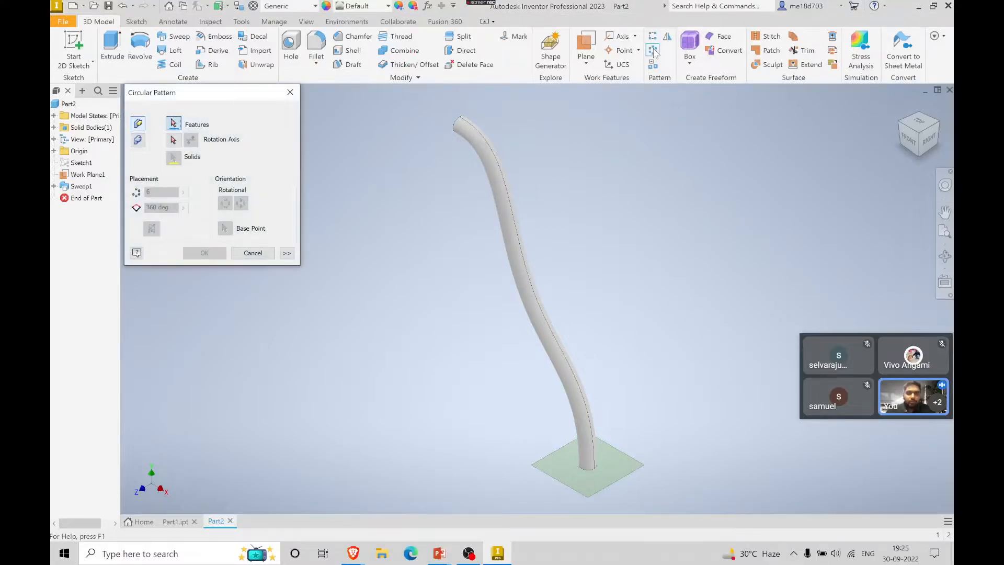
{"action": "left_click", "coordinate": [81, 186]}
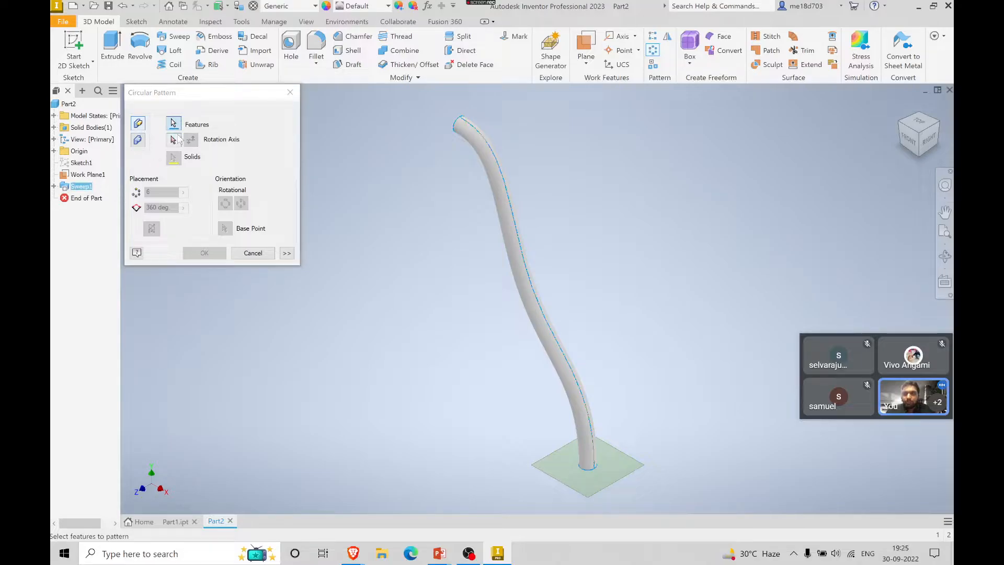
{"action": "left_click", "coordinate": [177, 144]}
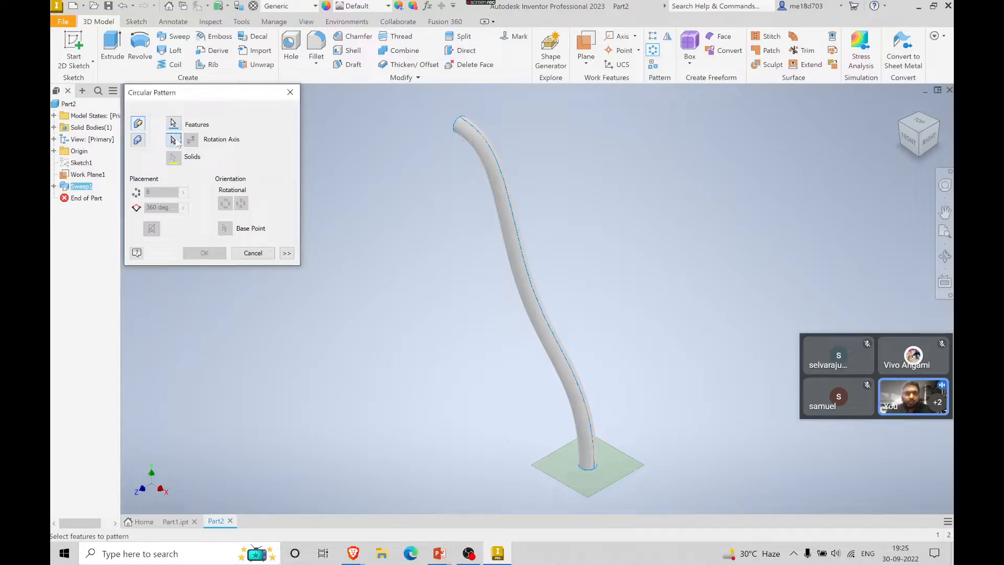
{"action": "left_click", "coordinate": [55, 152]}
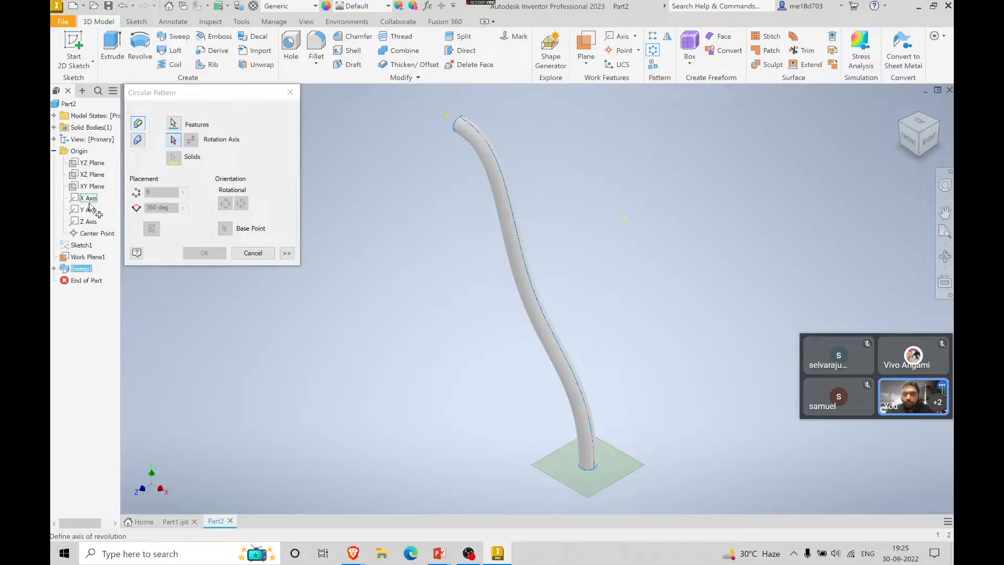
{"action": "left_click", "coordinate": [90, 211]}
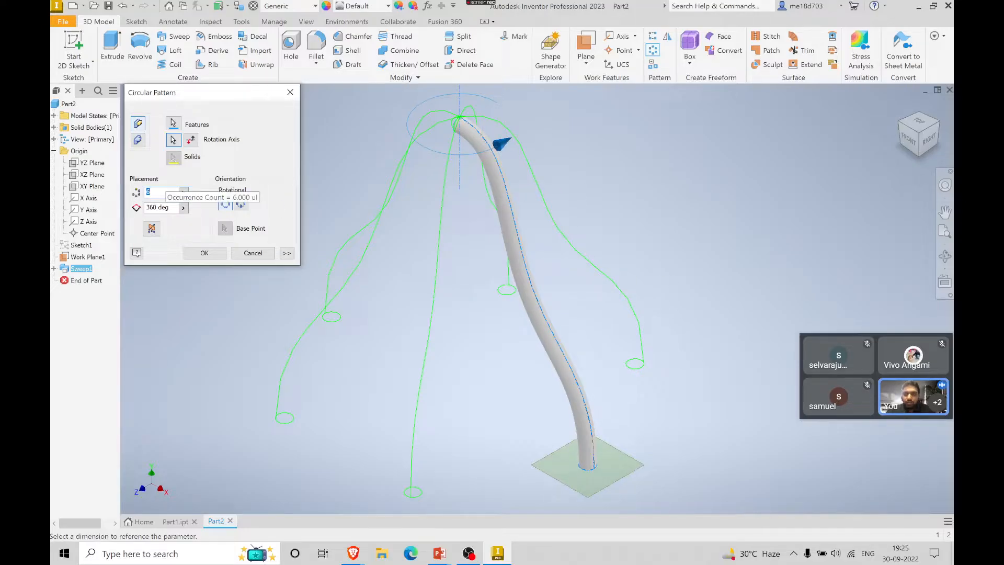
{"action": "left_click", "coordinate": [205, 253]}
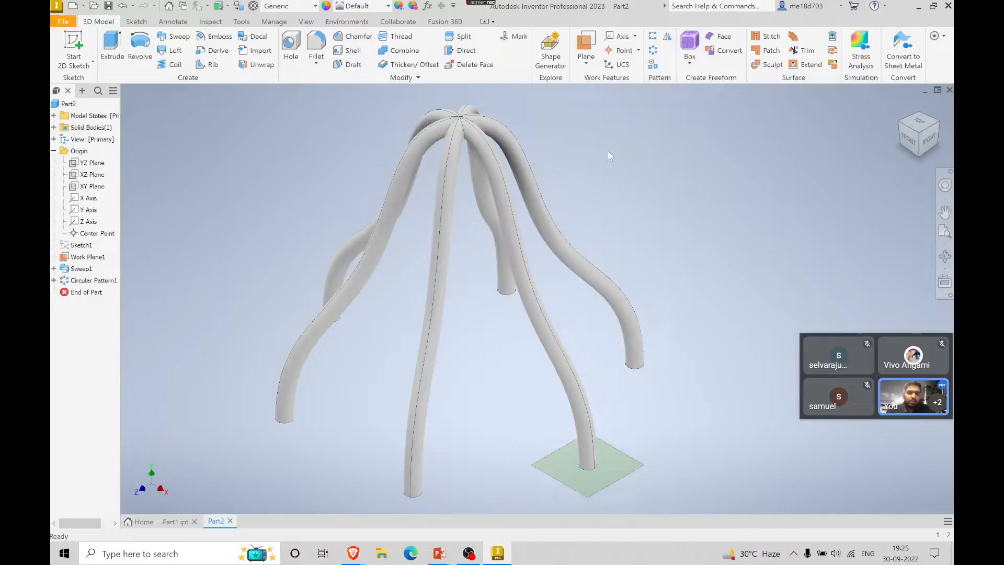
- Check the stool height on the PowerPoint slide, return to Inventor, and create a work plane offset -130 mm from the plane at the leg's foot
{"action": "scroll", "coordinate": [607, 157], "scroll_direction": "up", "scroll_amount": 1}
{"action": "scroll", "coordinate": [604, 165], "scroll_direction": "up", "scroll_amount": 1}
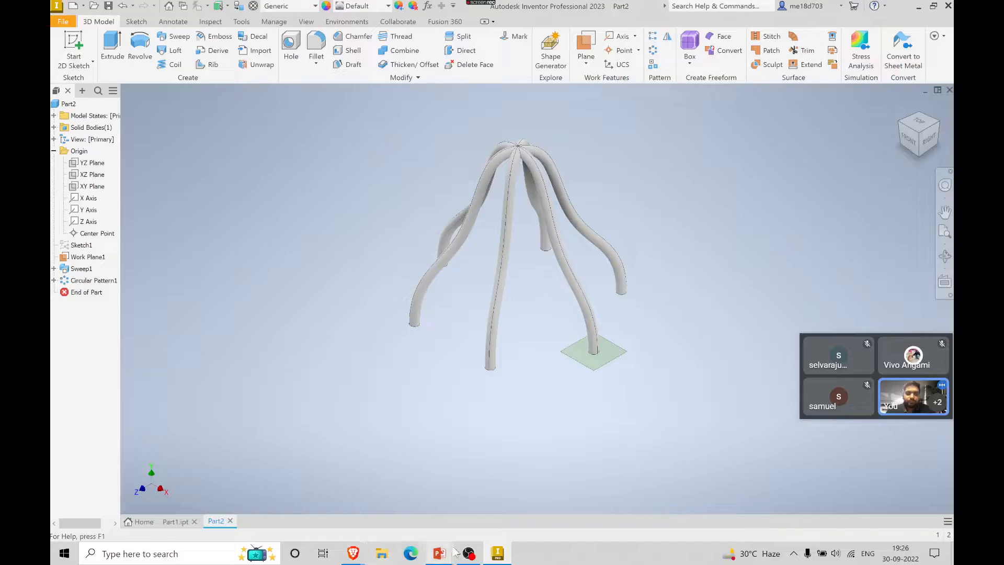
{"action": "mouse_move", "coordinate": [440, 554]}
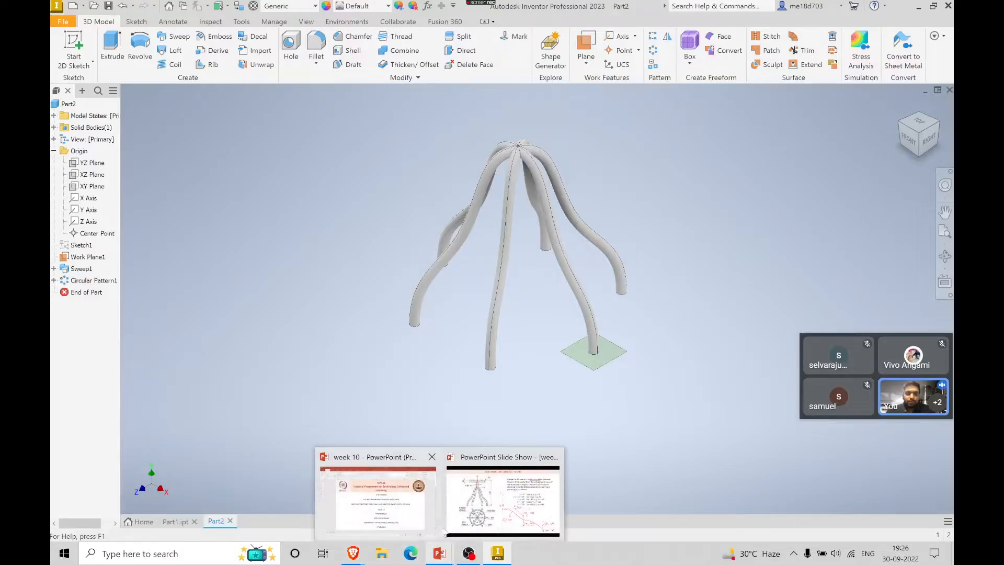
{"action": "left_click", "coordinate": [523, 497]}
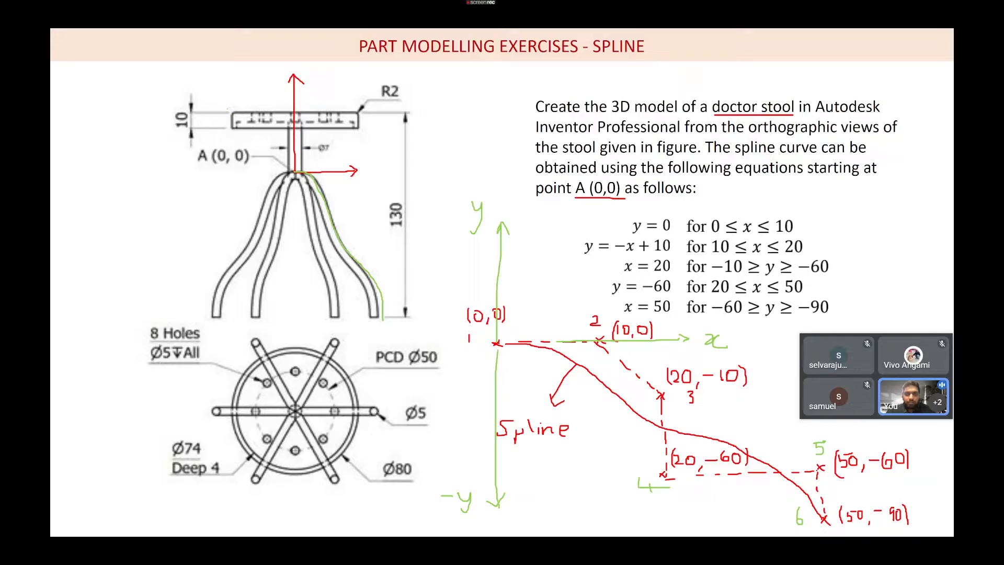
{"action": "key", "text": "alt+Tab"}
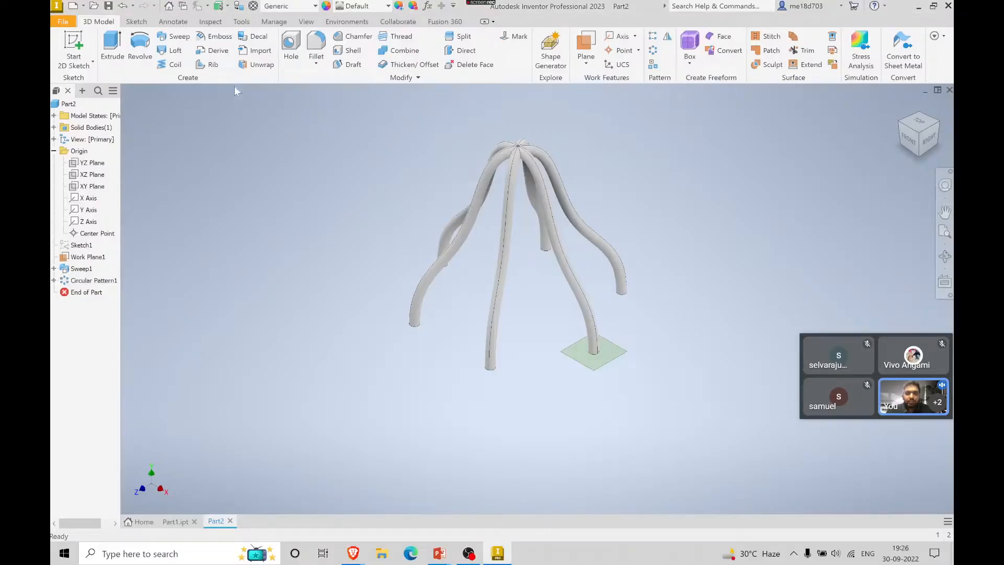
{"action": "left_click", "coordinate": [587, 63]}
{"action": "left_click", "coordinate": [621, 110]}
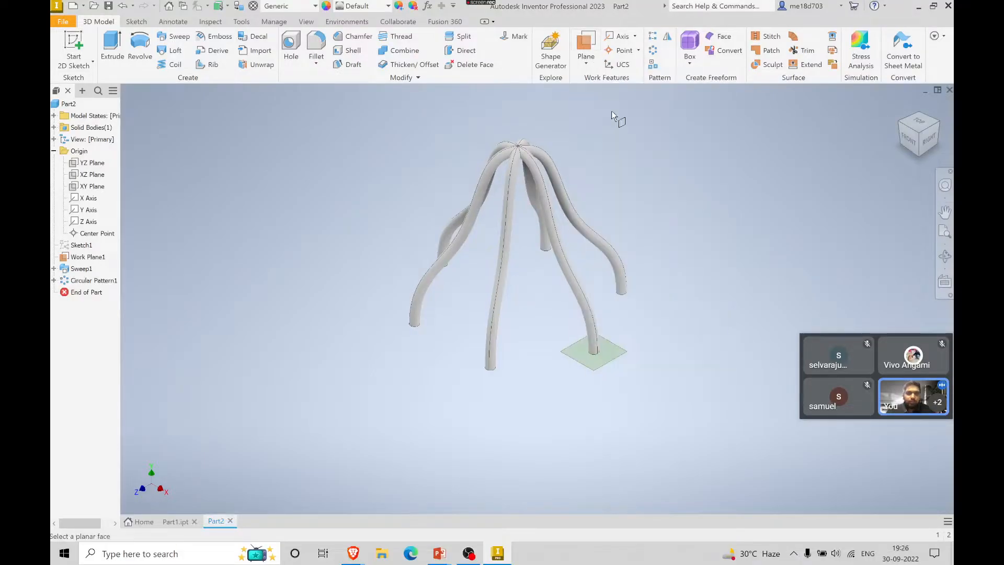
{"action": "left_click", "coordinate": [609, 365]}
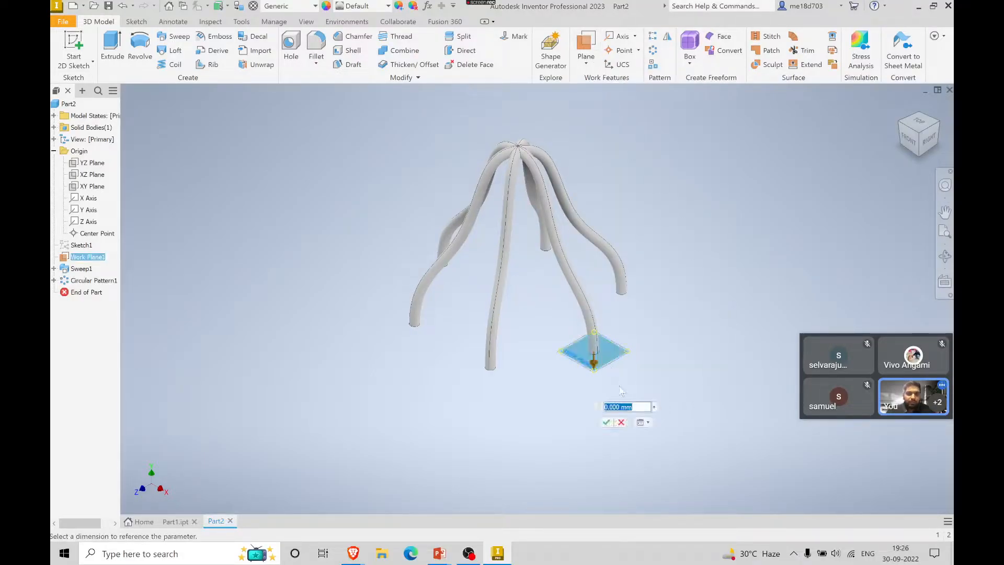
{"action": "left_click_drag", "start_coordinate": [595, 359], "coordinate": [601, 207]}
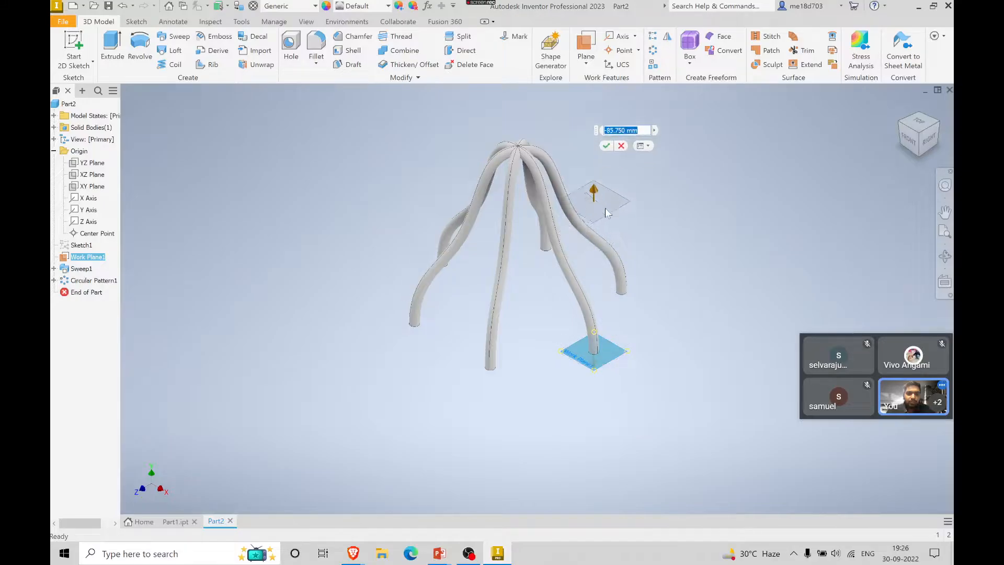
{"action": "type", "text": "-130"}
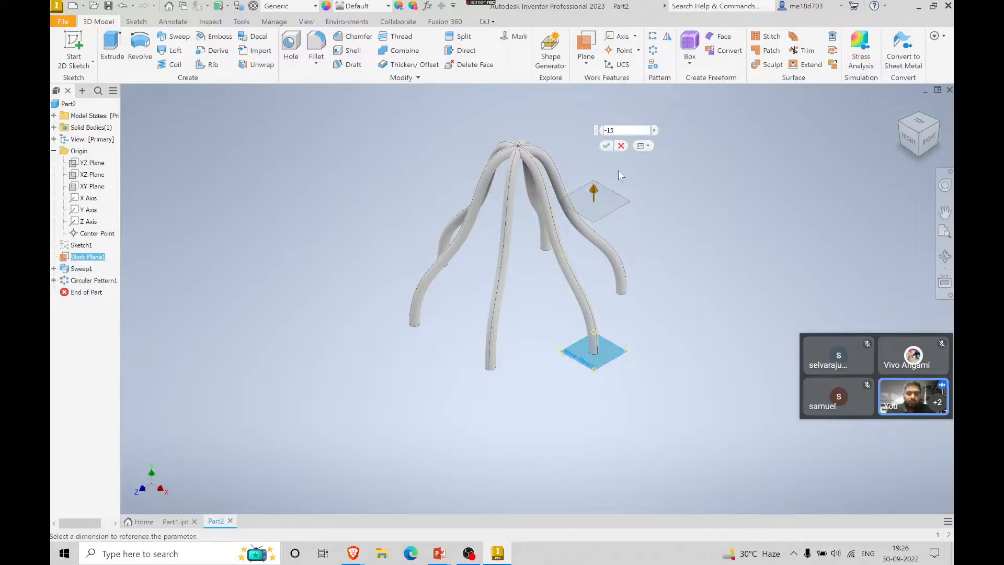
{"action": "key", "text": "Return"}
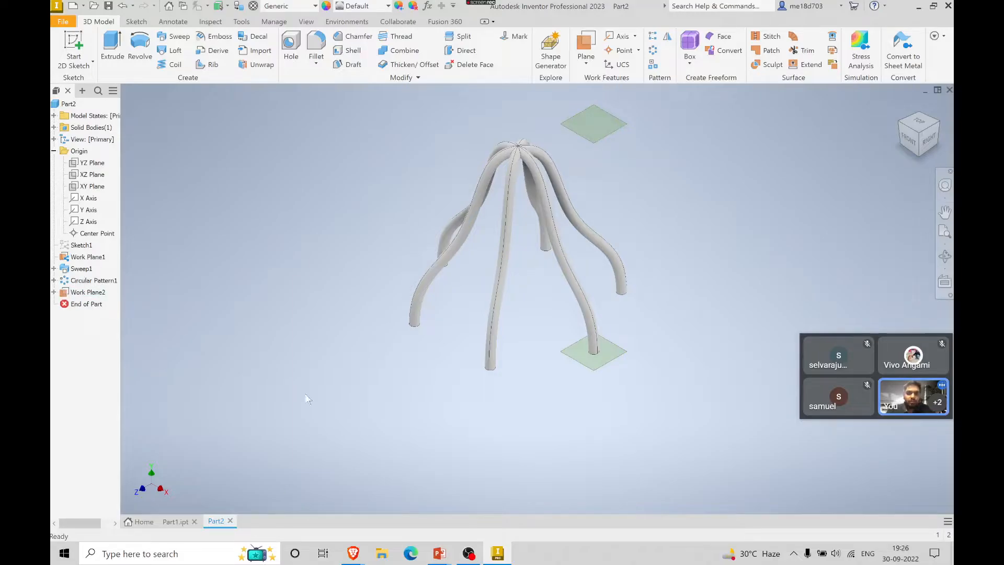
- Start a sketch on the new offset work plane above the legs
{"action": "left_click", "coordinate": [73, 39]}
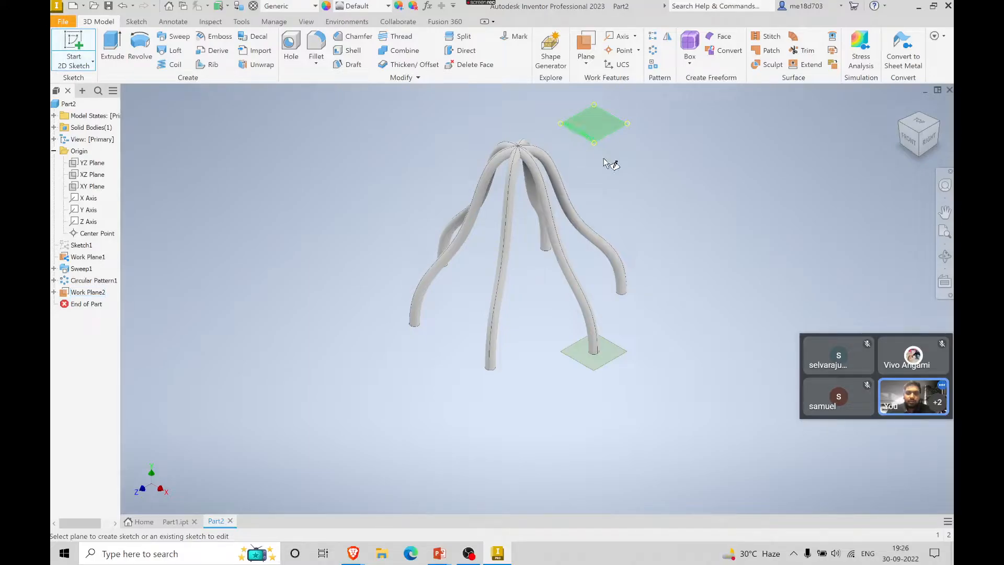
{"action": "right_click", "coordinate": [92, 295]}
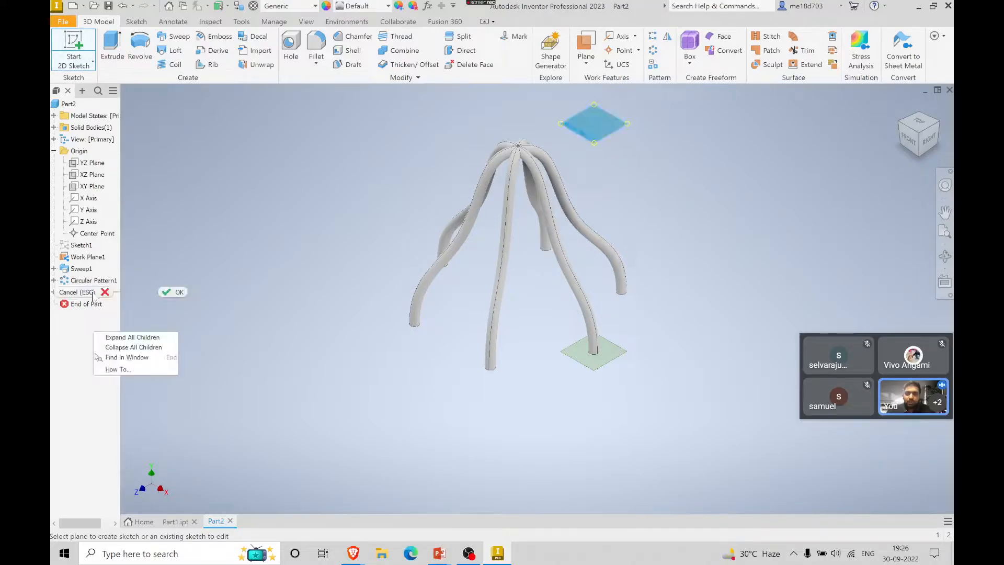
{"action": "left_click", "coordinate": [84, 292]}
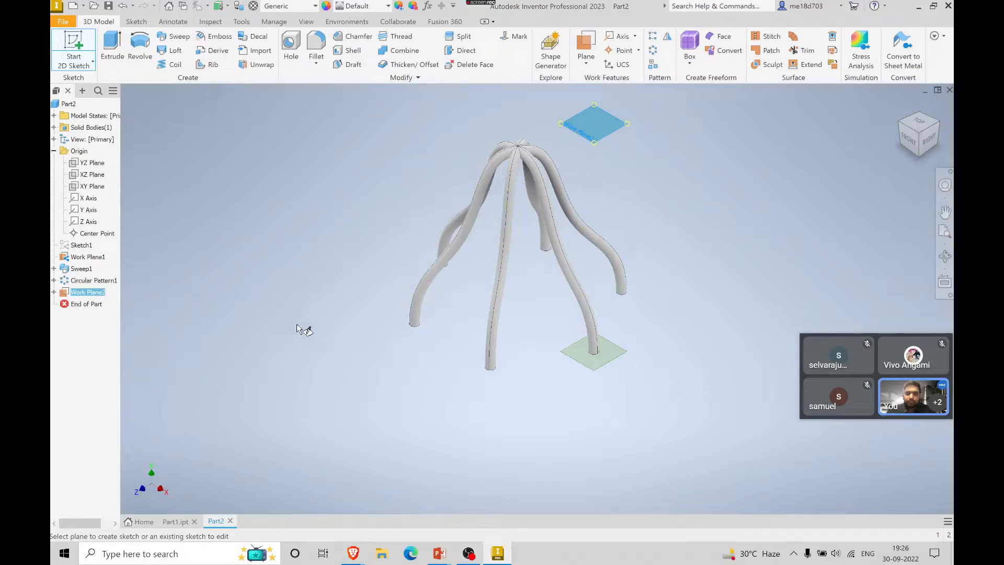
{"action": "left_click", "coordinate": [608, 115]}
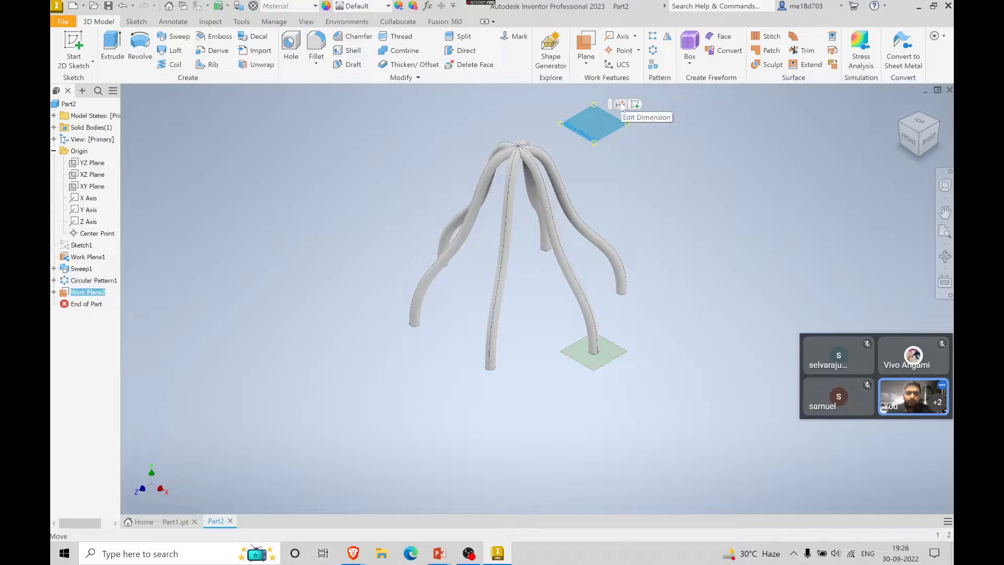
{"action": "left_click", "coordinate": [630, 103]}
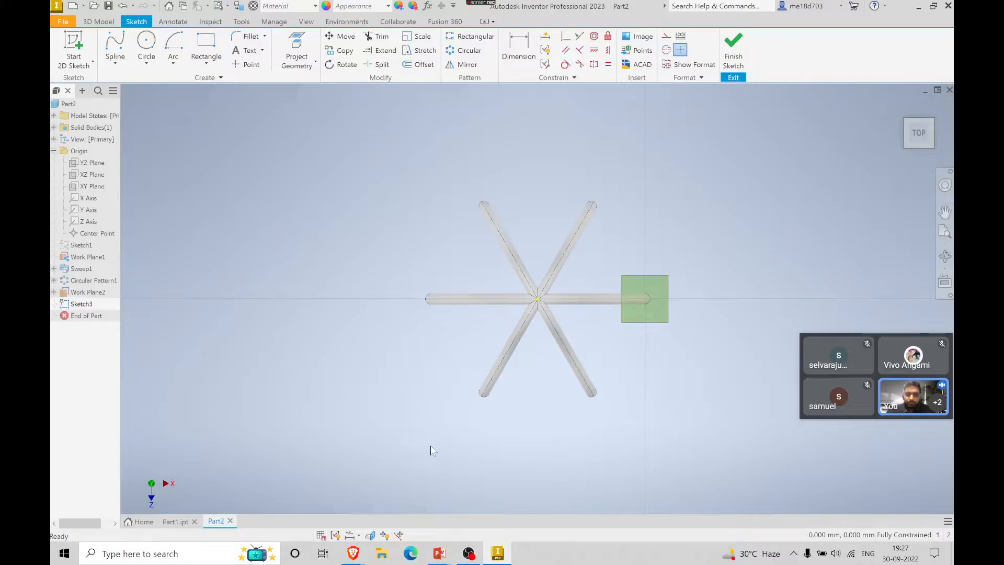
- Switch to the PowerPoint slide, underline the Ø80 seat diameter with a red pen, and return to the Inventor sketch
{"action": "key", "text": "alt+Tab"}
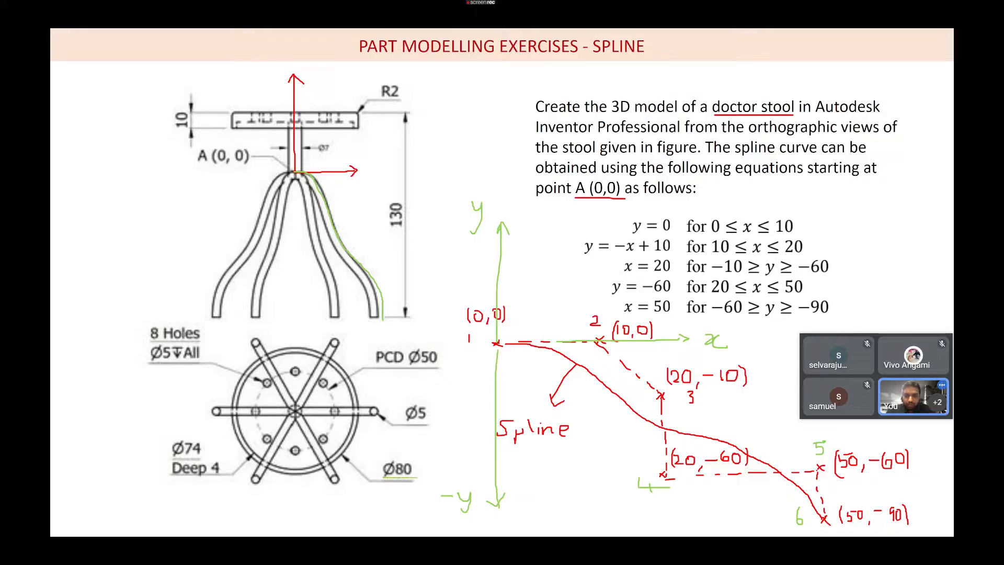
{"action": "left_click", "coordinate": [106, 525]}
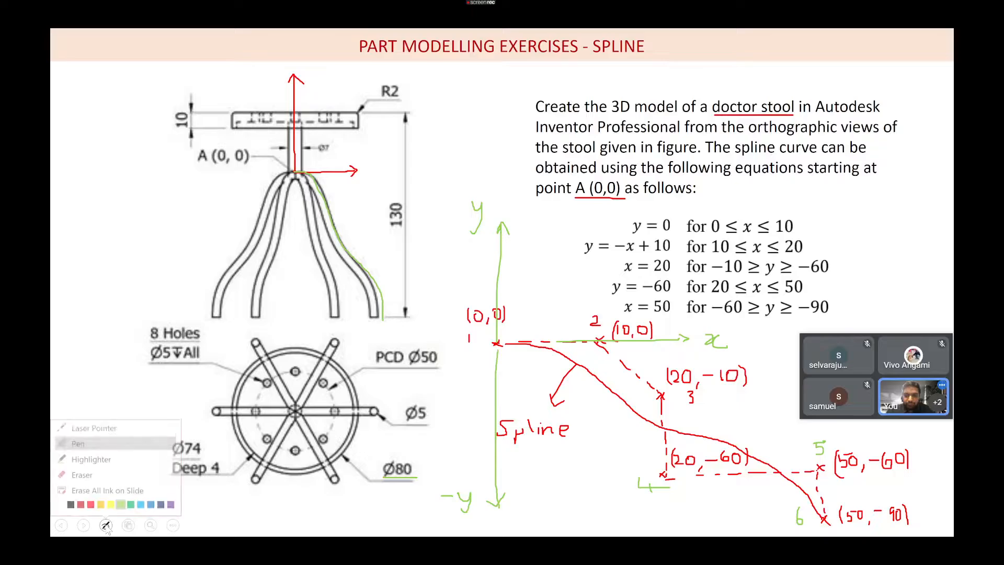
{"action": "left_click", "coordinate": [90, 500]}
{"action": "left_click_drag", "start_coordinate": [384, 478], "coordinate": [409, 478]}
{"action": "key", "text": "alt+Tab"}
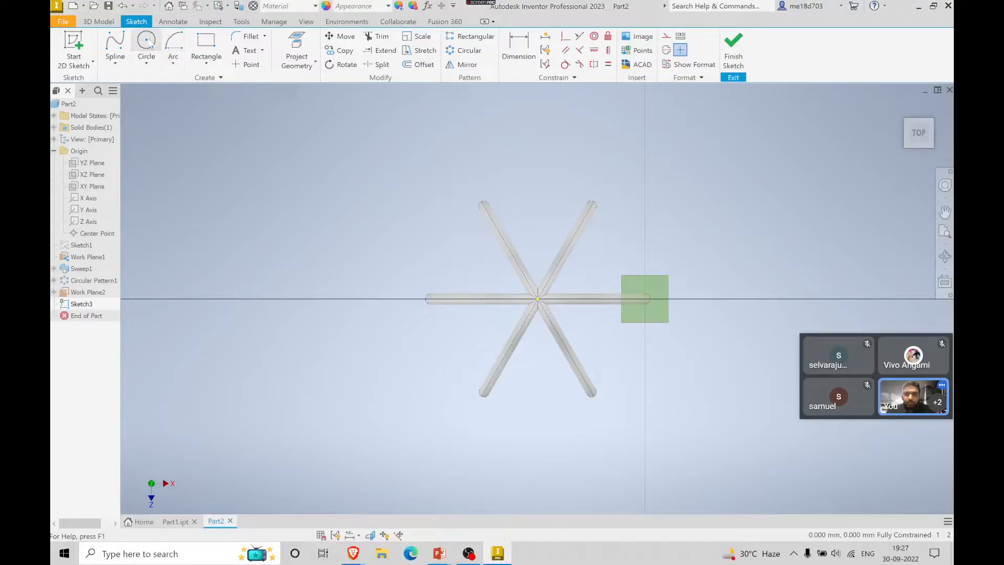
- Draw an 80 mm diameter circle centred where the six legs meet, and finish the sketch
{"action": "left_click", "coordinate": [538, 299]}
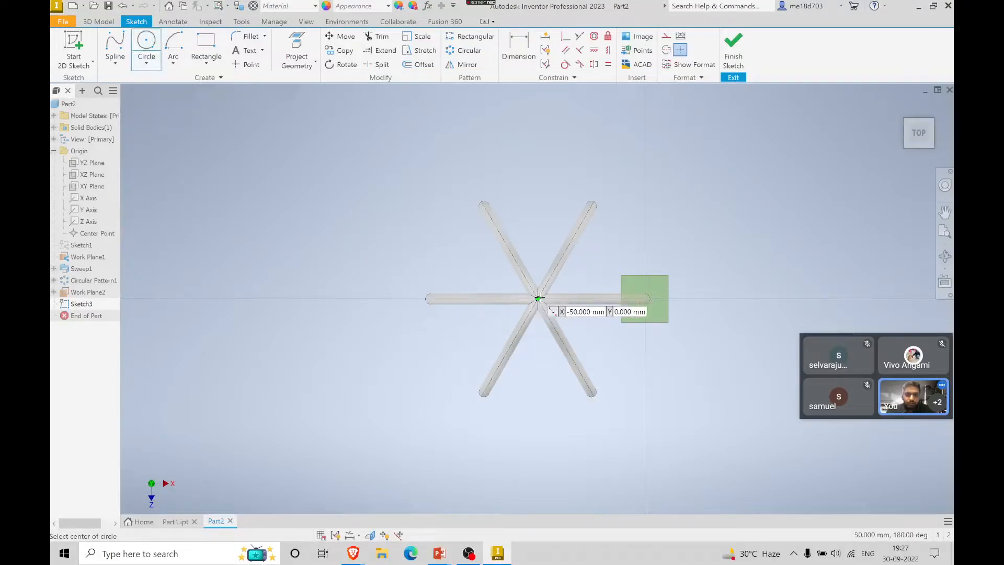
{"action": "type", "text": "80"}
{"action": "key", "text": "Return"}
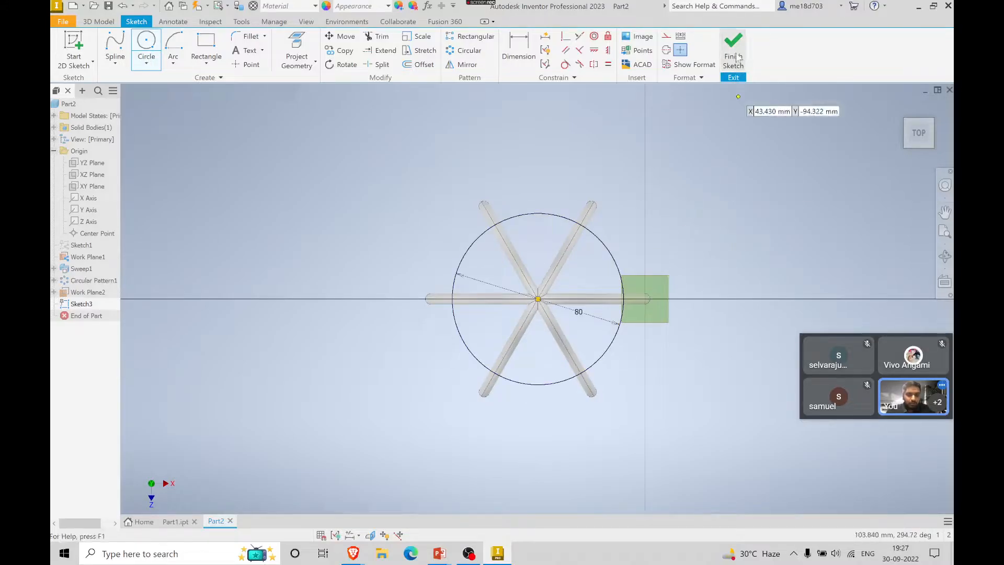
{"action": "left_click", "coordinate": [736, 54]}
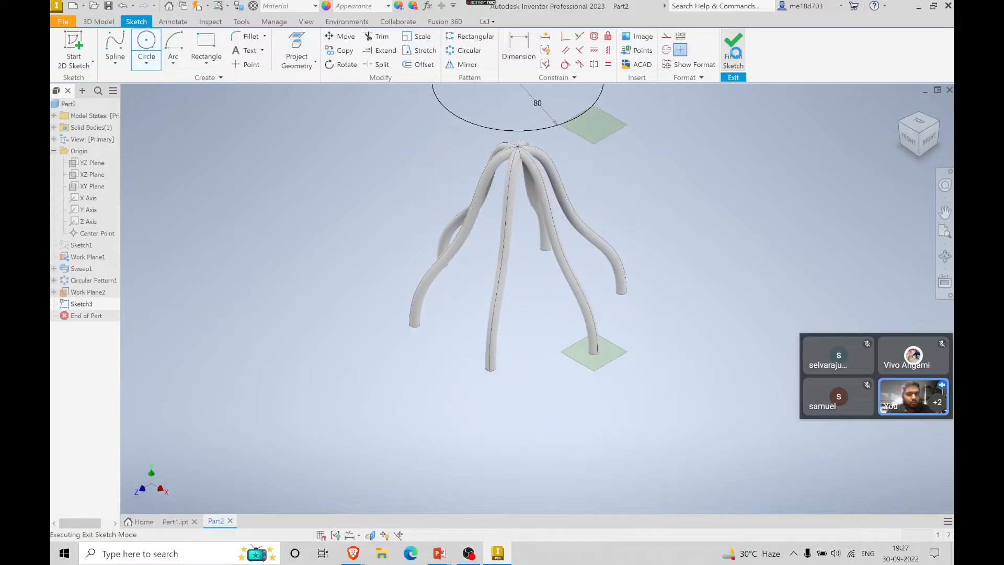
- Check the seat thickness on the PowerPoint slide, extrude the 80 mm circle 10 mm towards the legs in Inventor, and return to the slide
{"action": "middle_click_drag", "start_coordinate": [637, 235], "coordinate": [592, 379]}
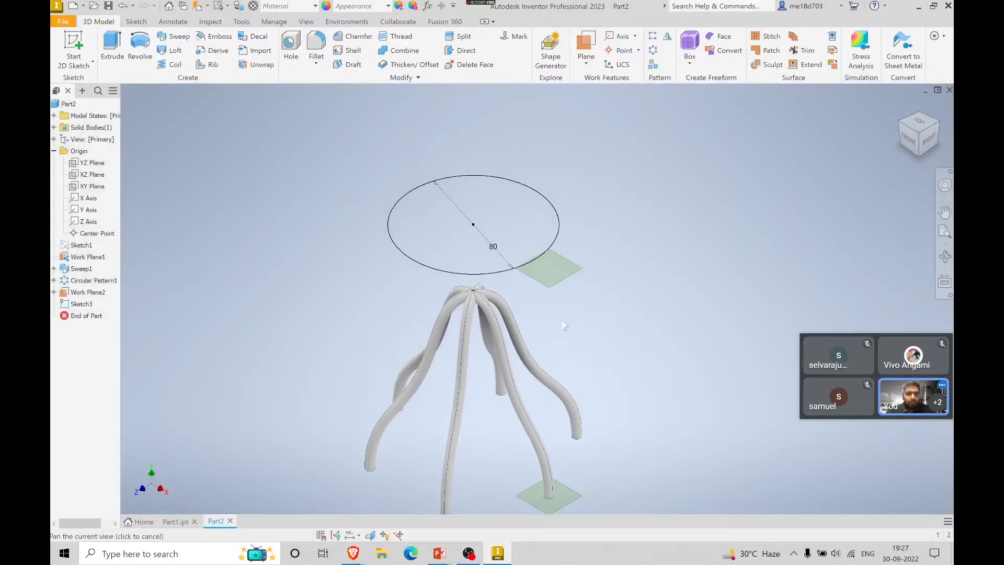
{"action": "key", "text": "alt+Tab"}
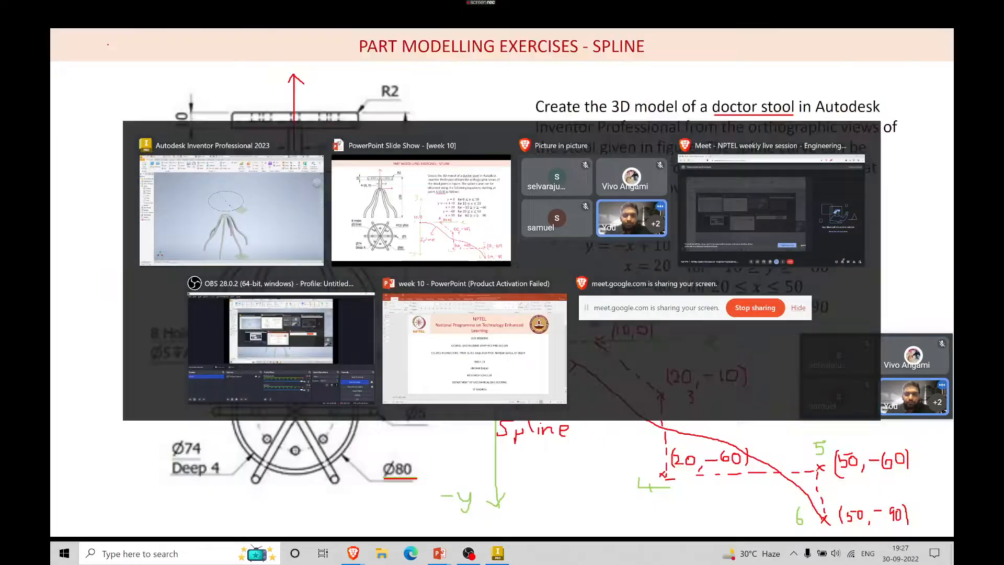
{"action": "key", "text": "alt+Tab"}
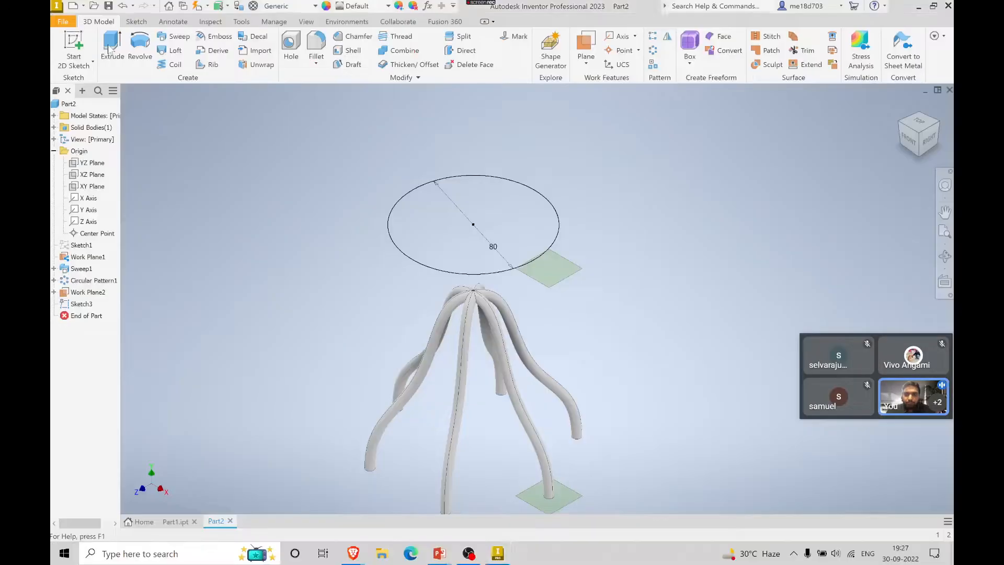
{"action": "left_click", "coordinate": [108, 49]}
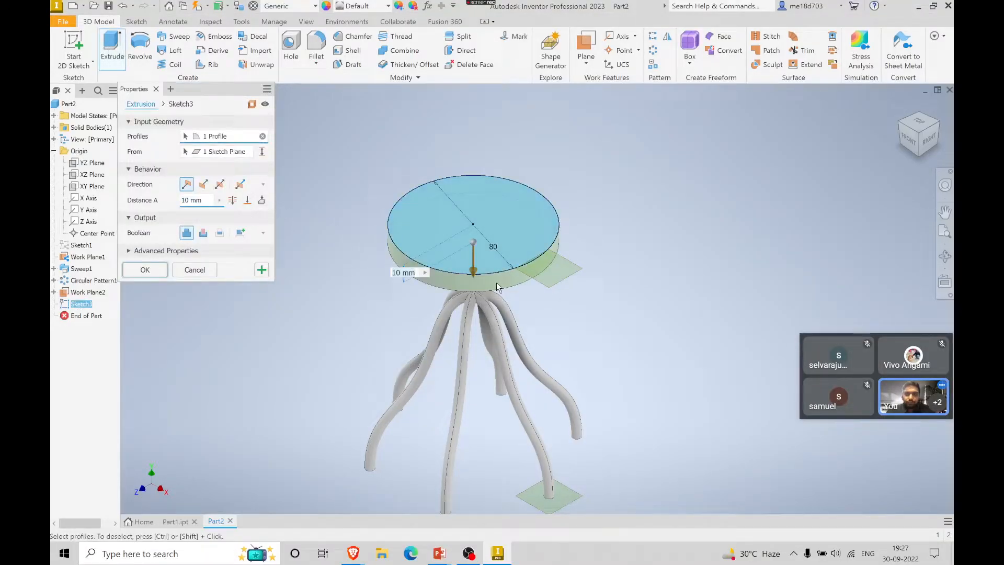
{"action": "left_click", "coordinate": [140, 271]}
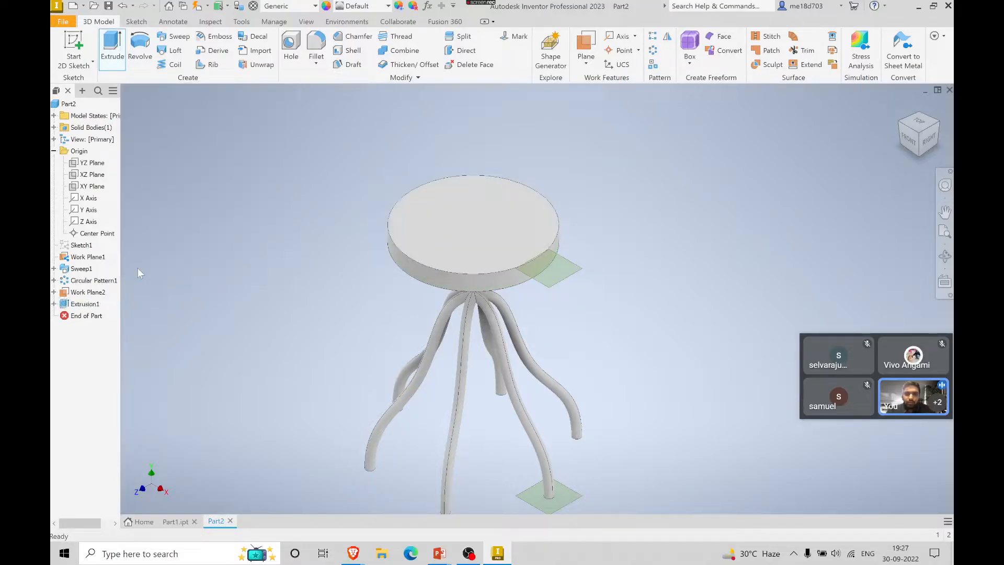
{"action": "key", "text": "alt+Tab"}
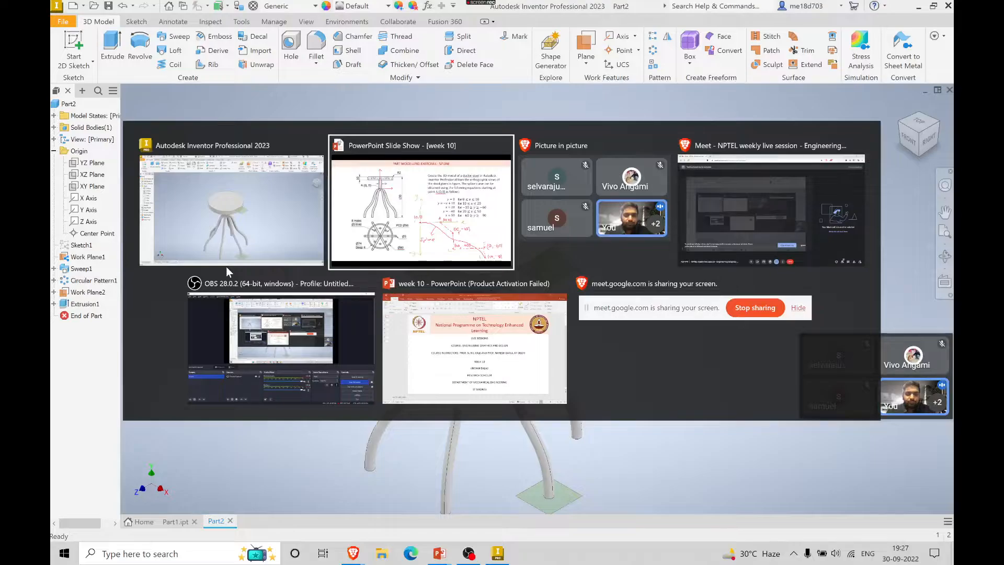
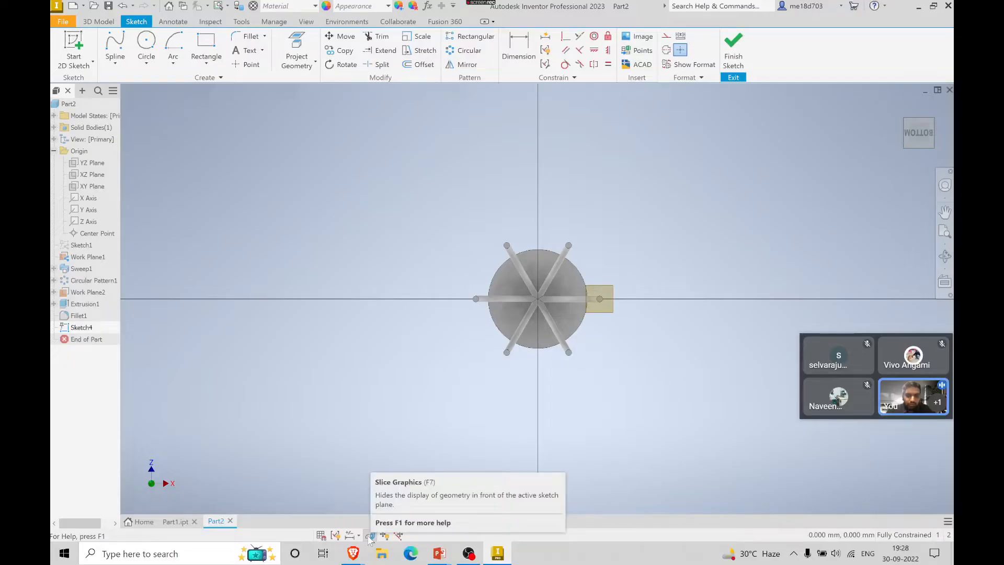
- Slice the graphics at the sketch plane on the seat's underside to hide the legs in front of it
{"action": "left_click", "coordinate": [369, 535]}
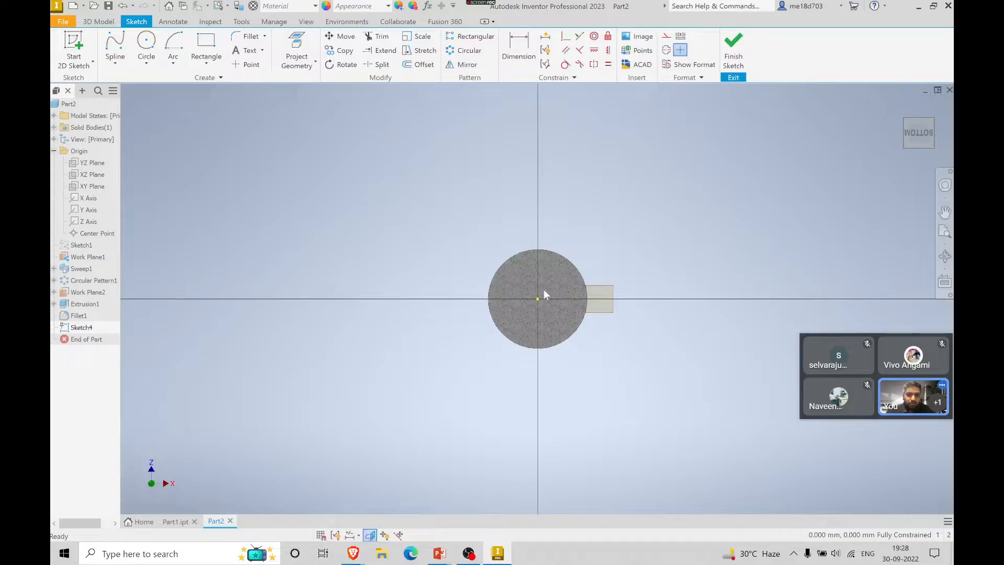
{"action": "scroll", "coordinate": [543, 288], "scroll_direction": "up", "scroll_amount": 3}
{"action": "scroll", "coordinate": [543, 288], "scroll_direction": "down", "scroll_amount": 6}
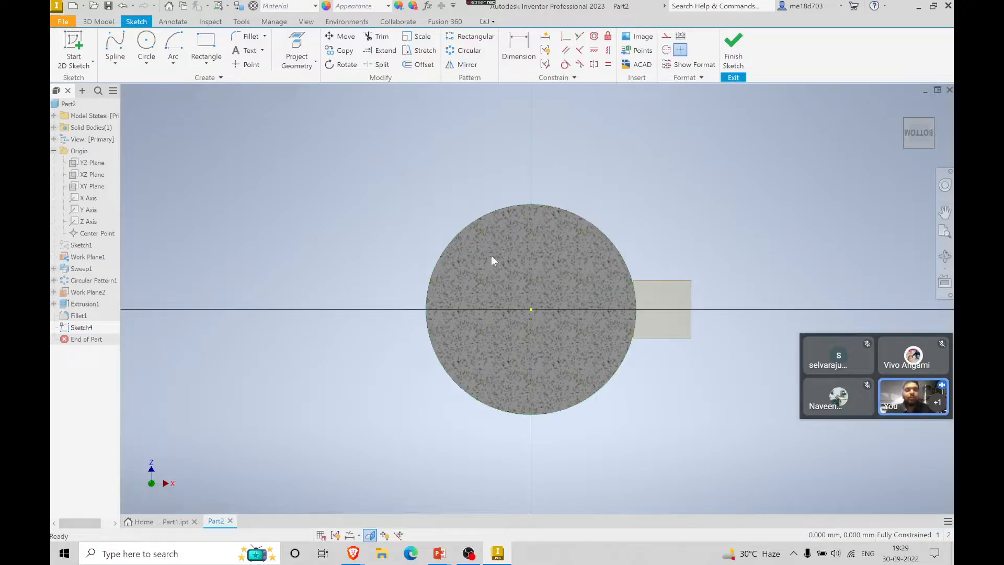
- Check the recess diameter on the PowerPoint slide, draw a 74 mm diameter circle centred on the seat's underside in Inventor, and finish the sketch
{"action": "left_click", "coordinate": [146, 44]}
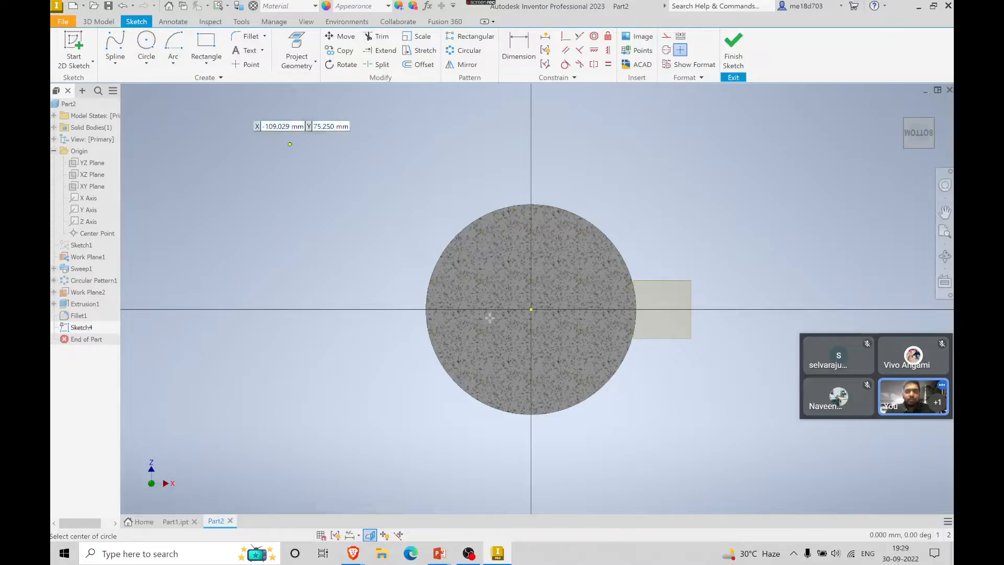
{"action": "left_click", "coordinate": [531, 309]}
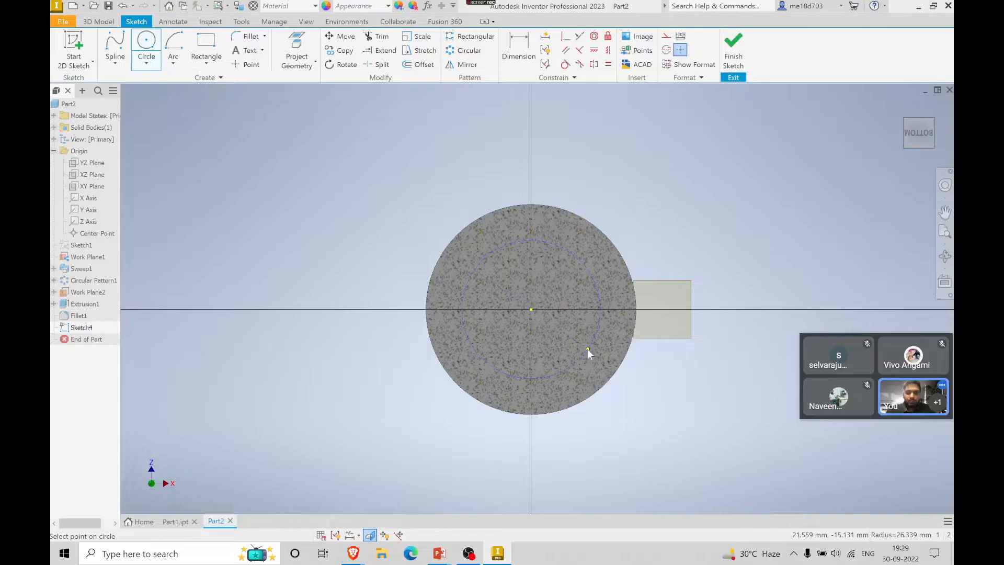
{"action": "key", "text": "alt+Tab"}
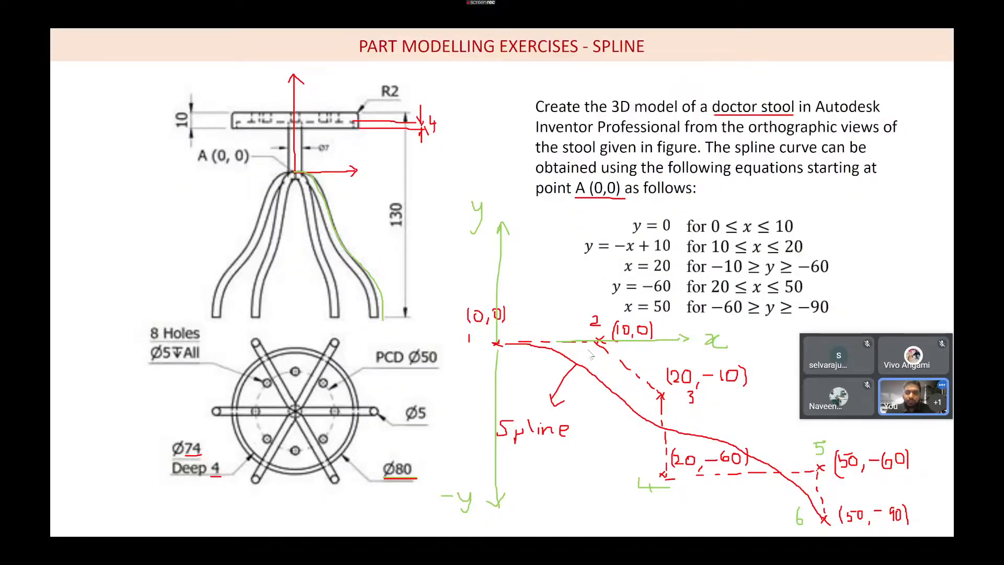
{"action": "key", "text": "alt+Tab"}
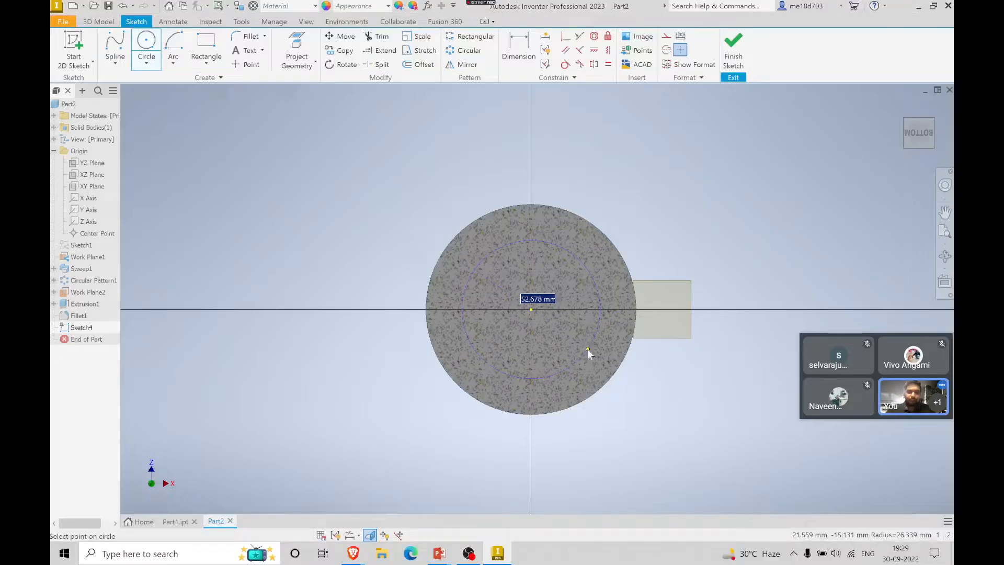
{"action": "type", "text": "74"}
{"action": "key", "text": "Return"}
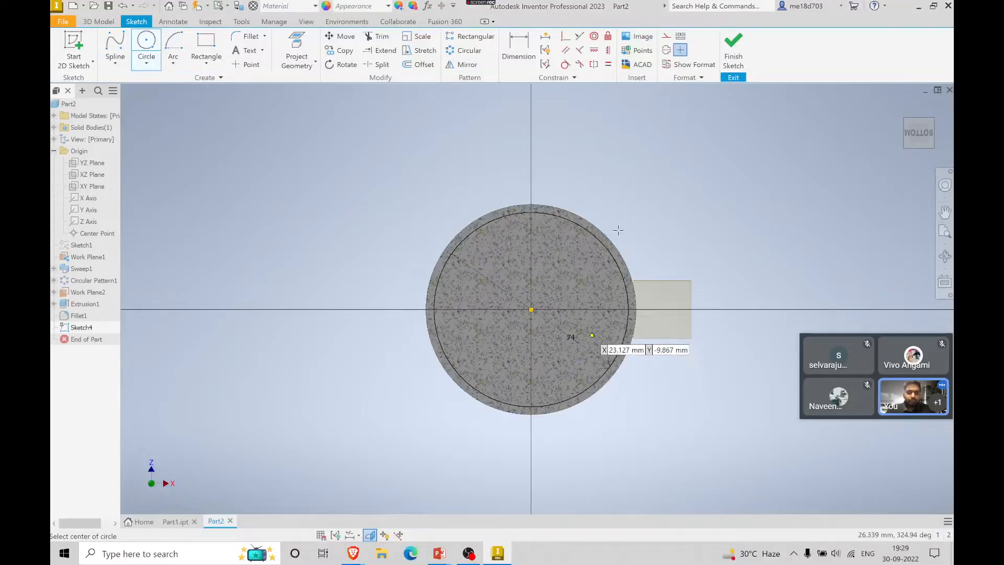
{"action": "left_click", "coordinate": [735, 49]}
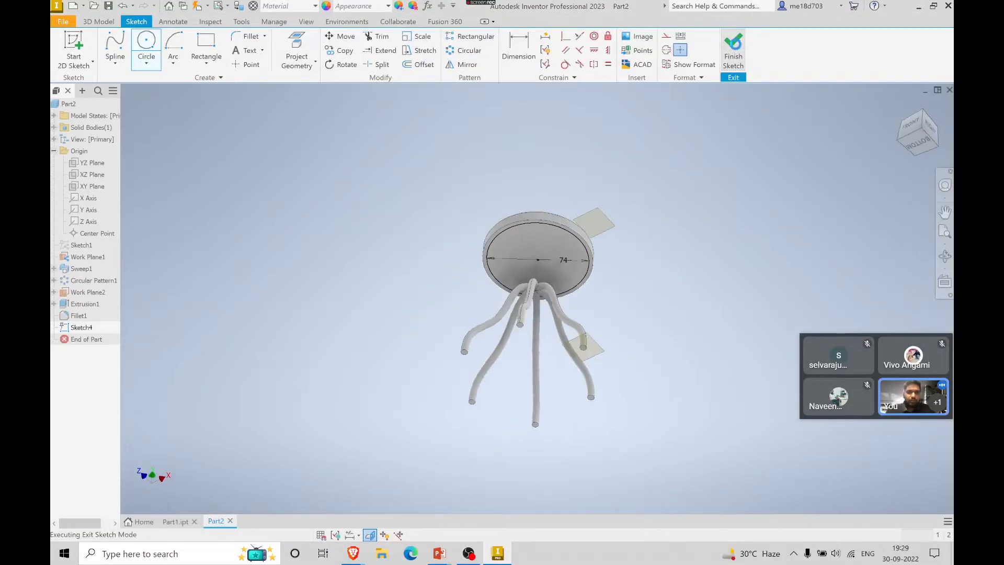
- Cut-extrude the 74 mm circle 4 mm deep into the seat's underside and return to the home view
{"action": "left_click", "coordinate": [114, 57]}
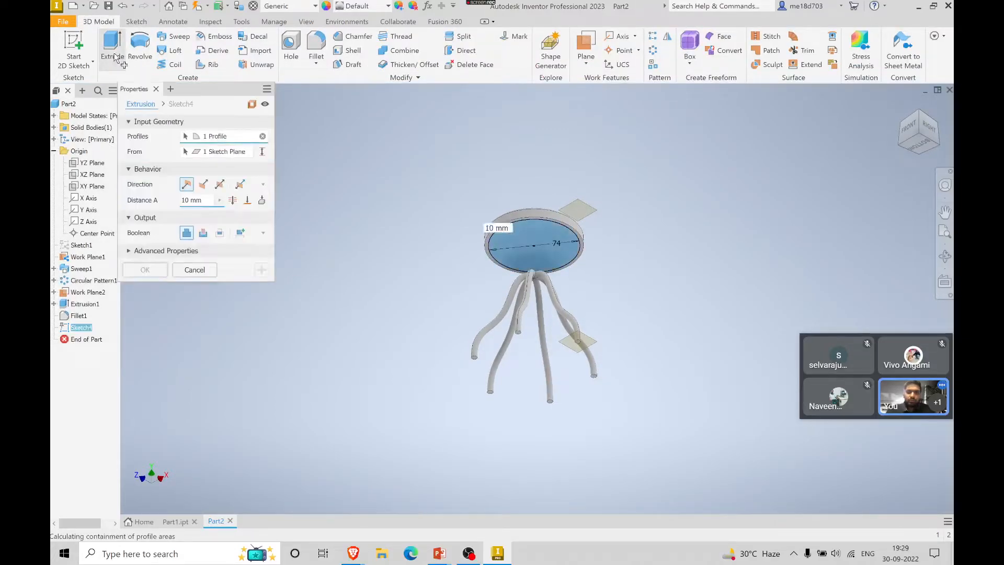
{"action": "left_click", "coordinate": [204, 233]}
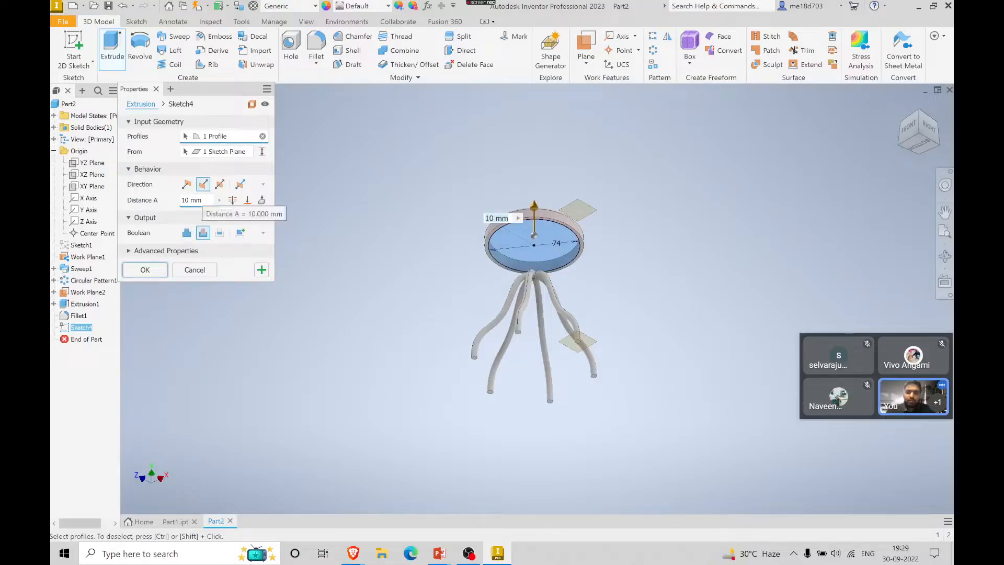
{"action": "type", "text": "4"}
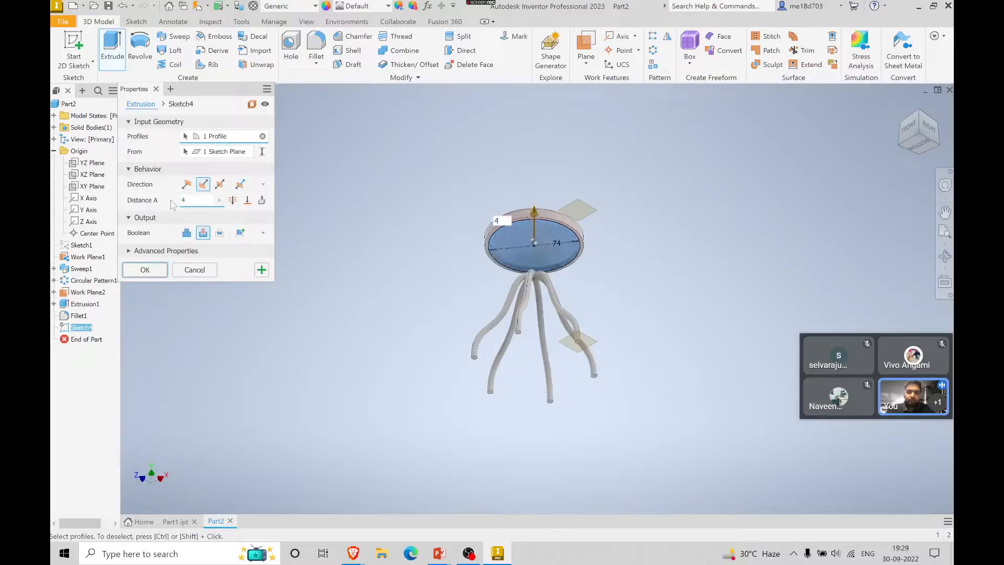
{"action": "left_click", "coordinate": [143, 270]}
{"action": "scroll", "coordinate": [533, 247], "scroll_direction": "up", "scroll_amount": 5}
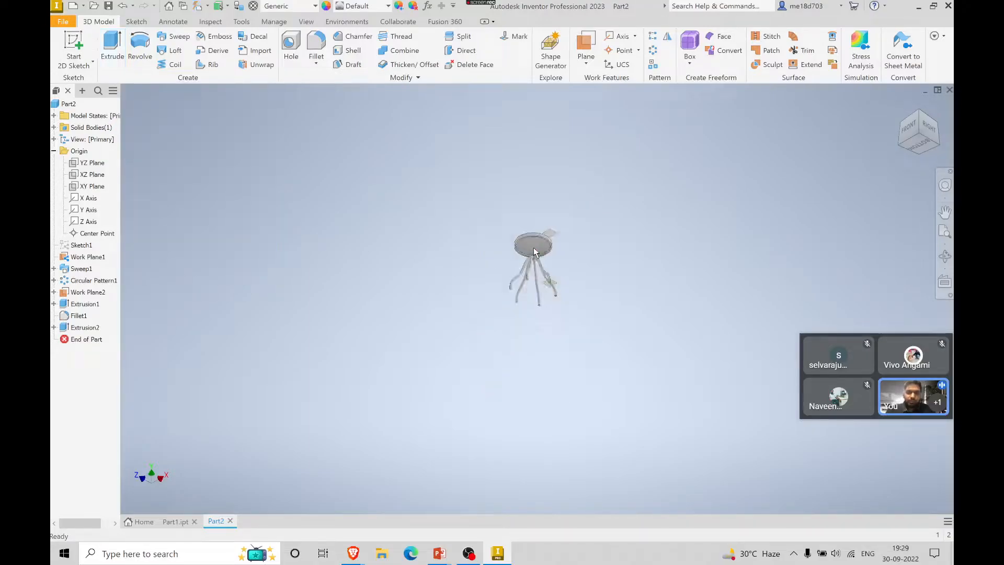
{"action": "scroll", "coordinate": [529, 246], "scroll_direction": "down", "scroll_amount": 6}
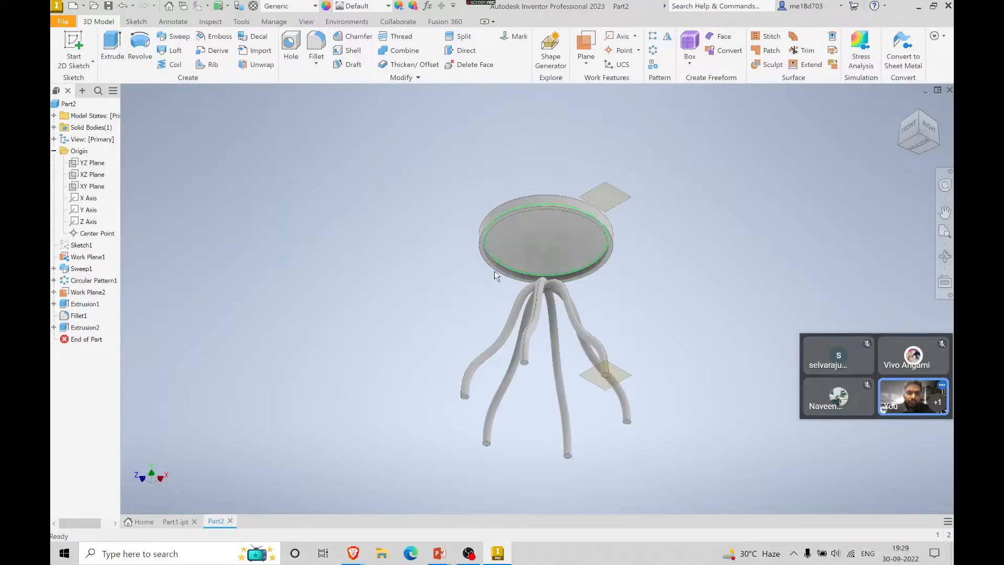
{"action": "left_click", "coordinate": [899, 104]}
- Check the hole layout on the PowerPoint slide, return to Inventor, and start a sketch on the seat's top face
{"action": "key", "text": "alt+Tab"}
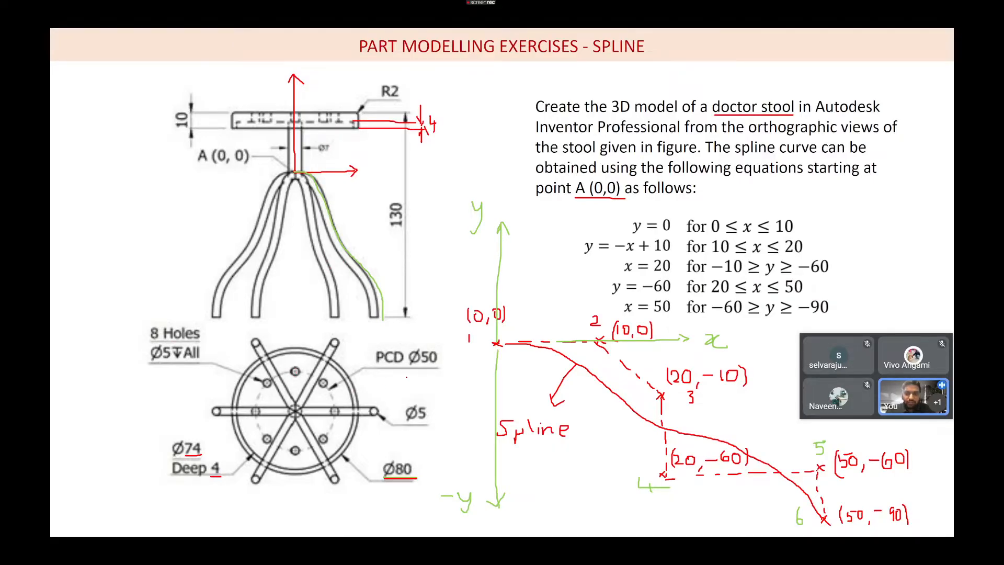
{"action": "key", "text": "alt+Tab"}
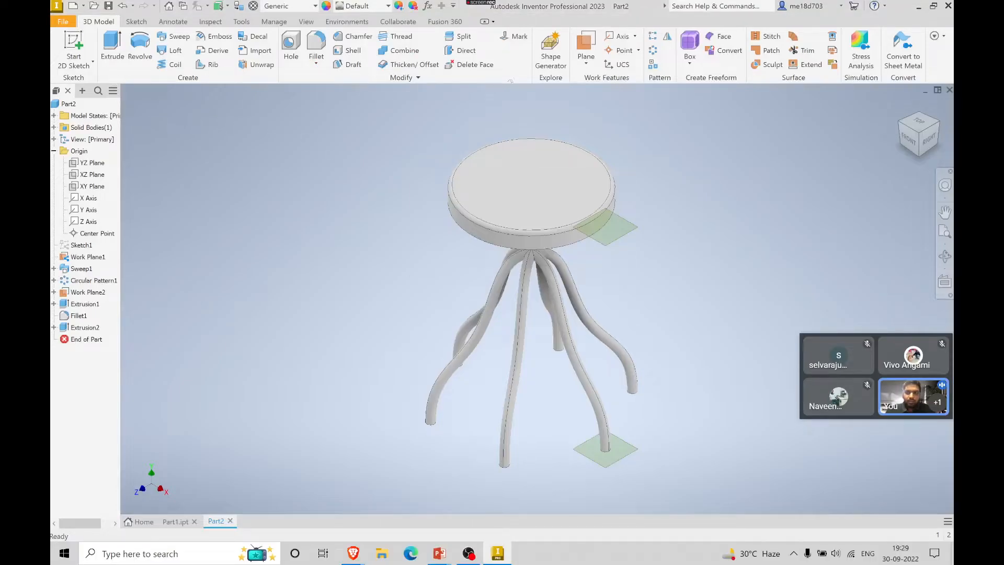
{"action": "left_click", "coordinate": [73, 48]}
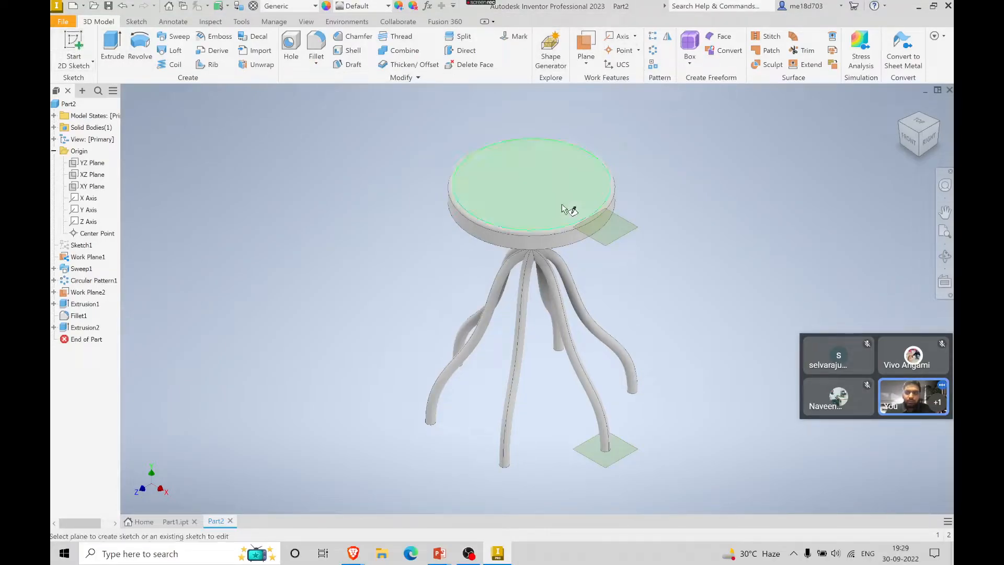
{"action": "left_click", "coordinate": [563, 209]}
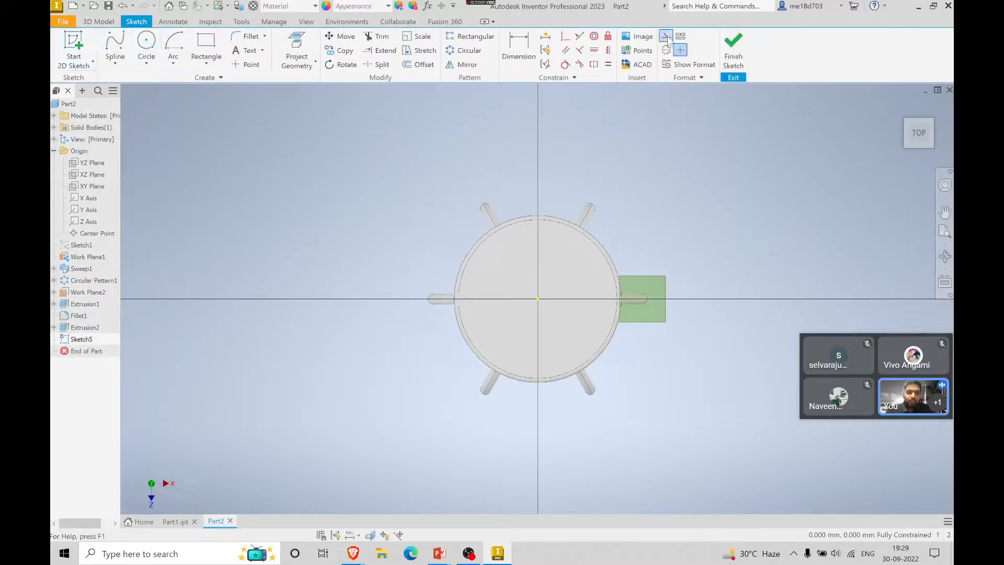
- Draw a 50 mm diameter construction circle centred on the seat's top face
{"action": "left_click", "coordinate": [665, 37]}
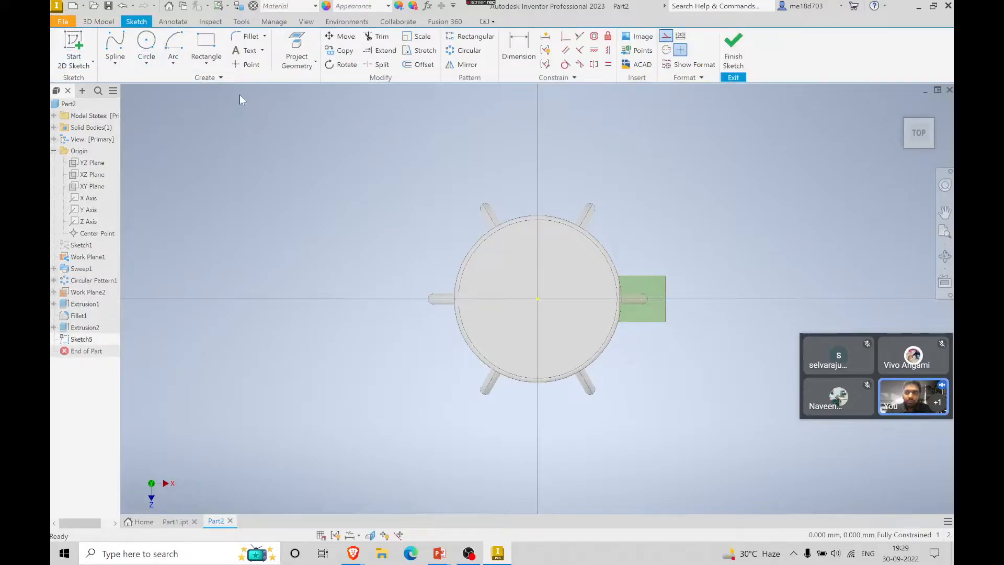
{"action": "left_click", "coordinate": [146, 44]}
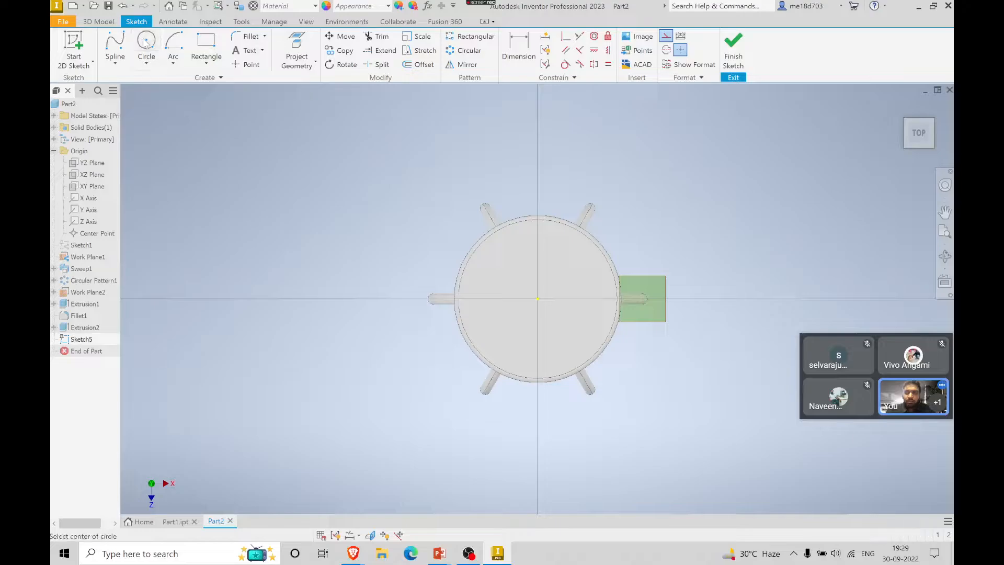
{"action": "left_click", "coordinate": [538, 299]}
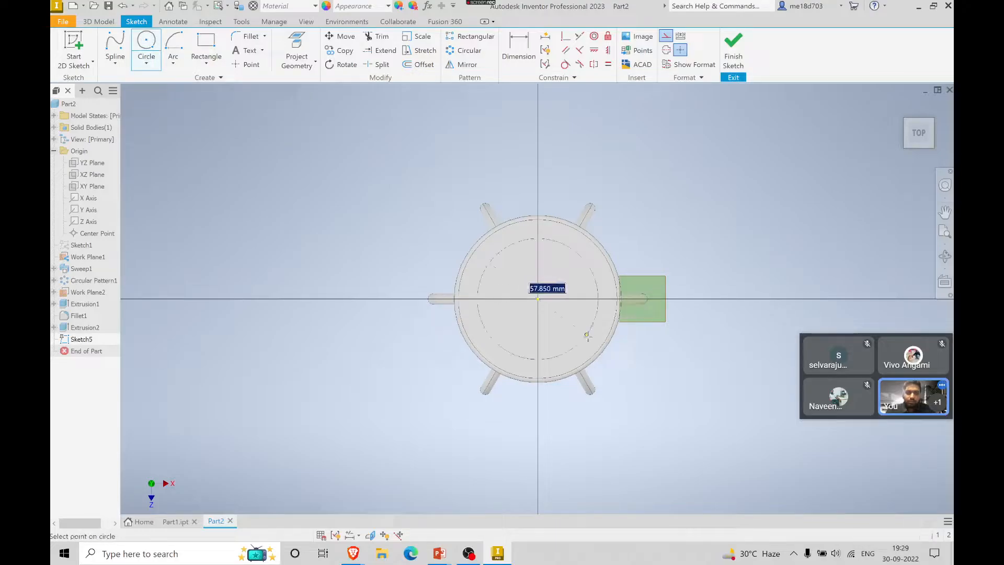
{"action": "type", "text": "5"}
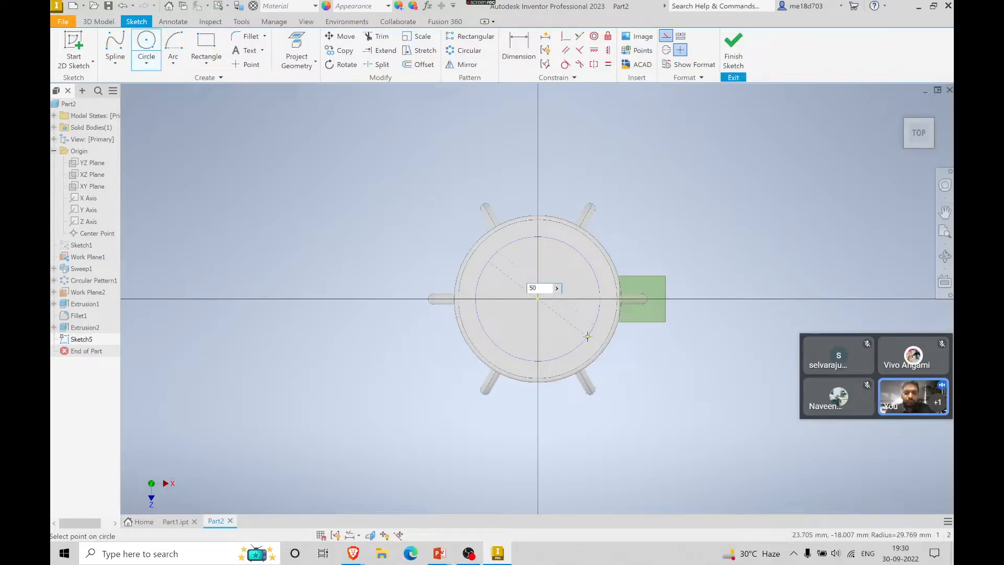
{"action": "type", "text": "0"}
{"action": "key", "text": "Return"}
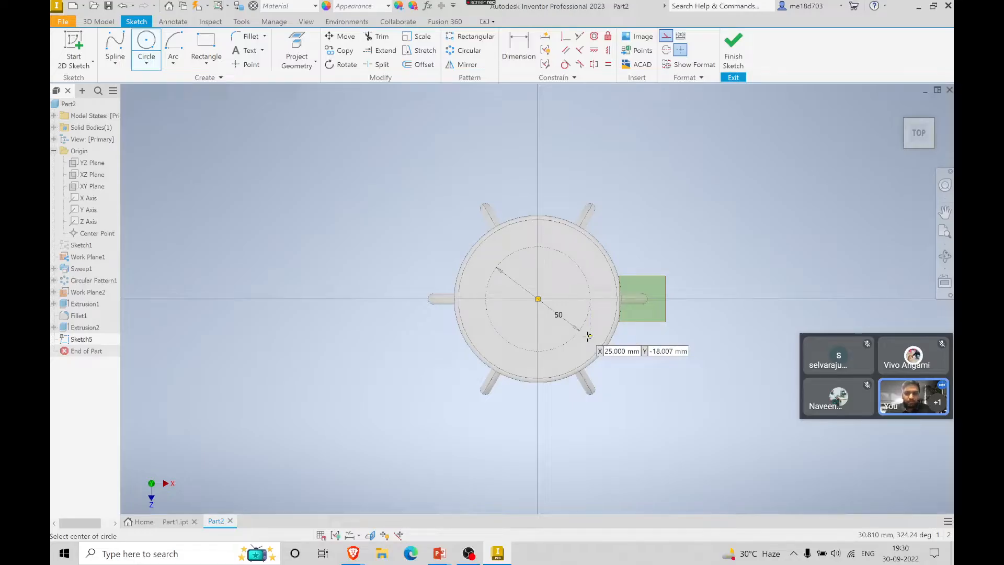
- Check the hole details on the PowerPoint slide and, back in Inventor, draw a 5 mm diameter circle on the 50 mm construction circle, directly above its centre
{"action": "key", "text": "alt+Tab"}
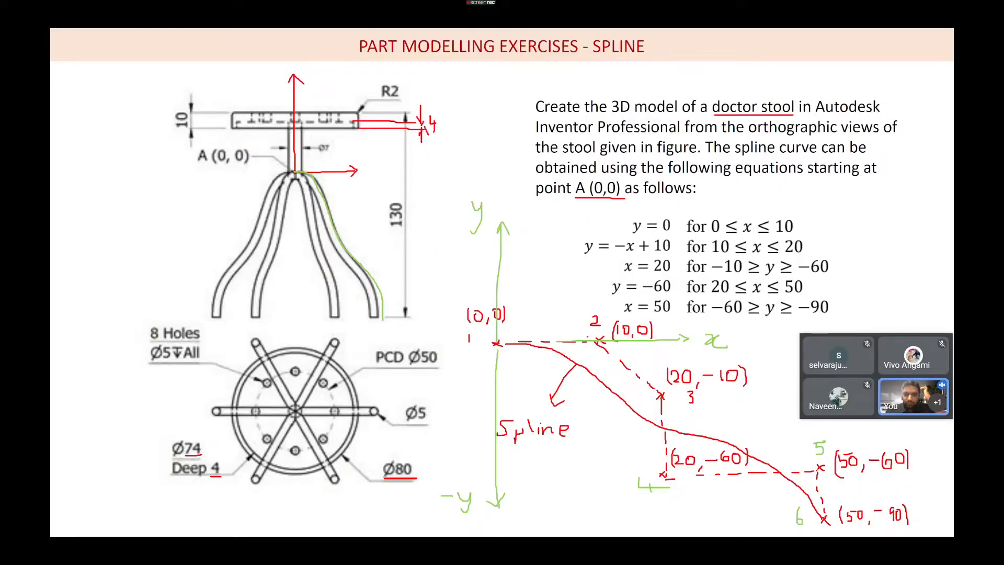
{"action": "key", "text": "alt+Tab"}
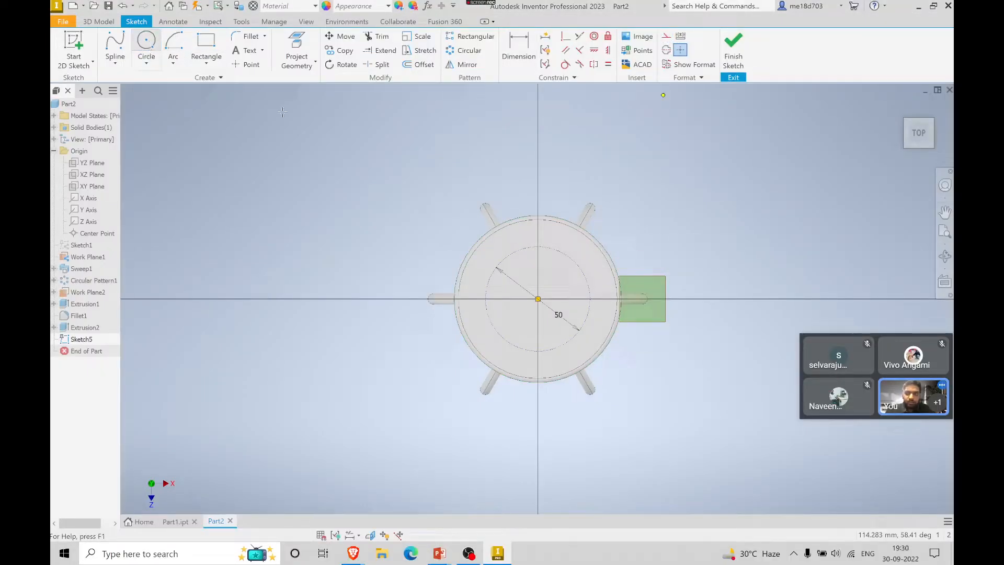
{"action": "left_click", "coordinate": [148, 44]}
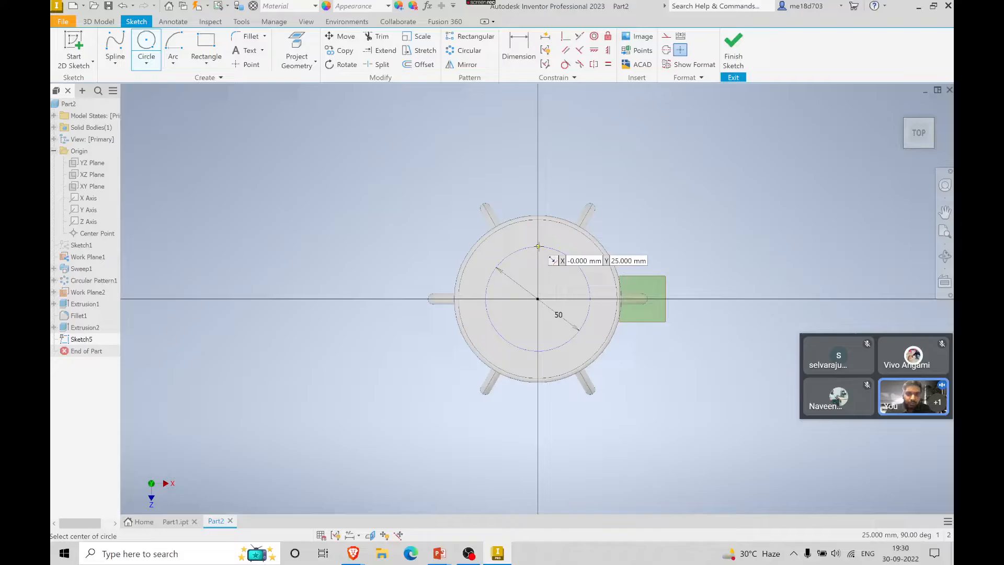
{"action": "left_click", "coordinate": [539, 246]}
{"action": "key", "text": "alt+Tab"}
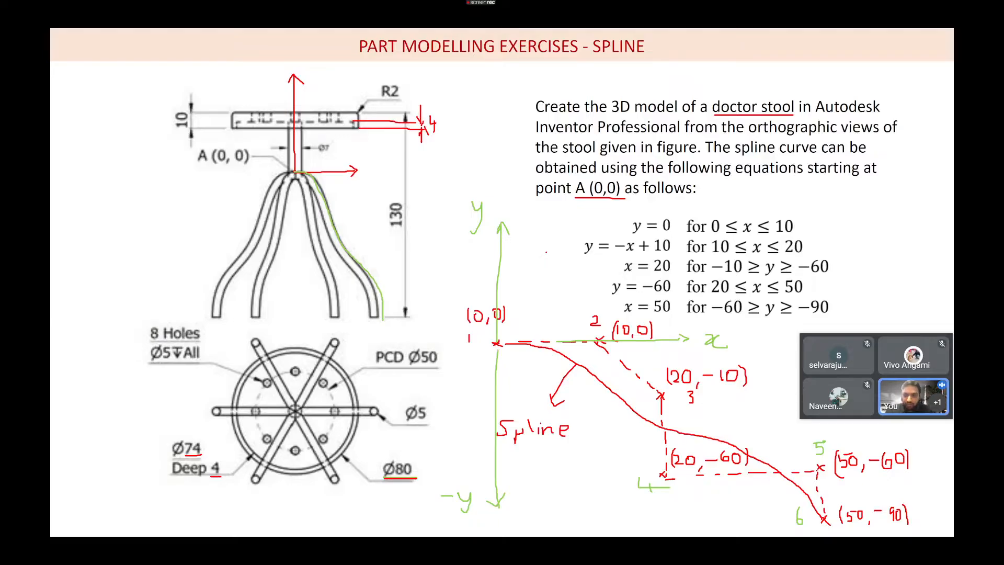
{"action": "key", "text": "alt+Tab"}
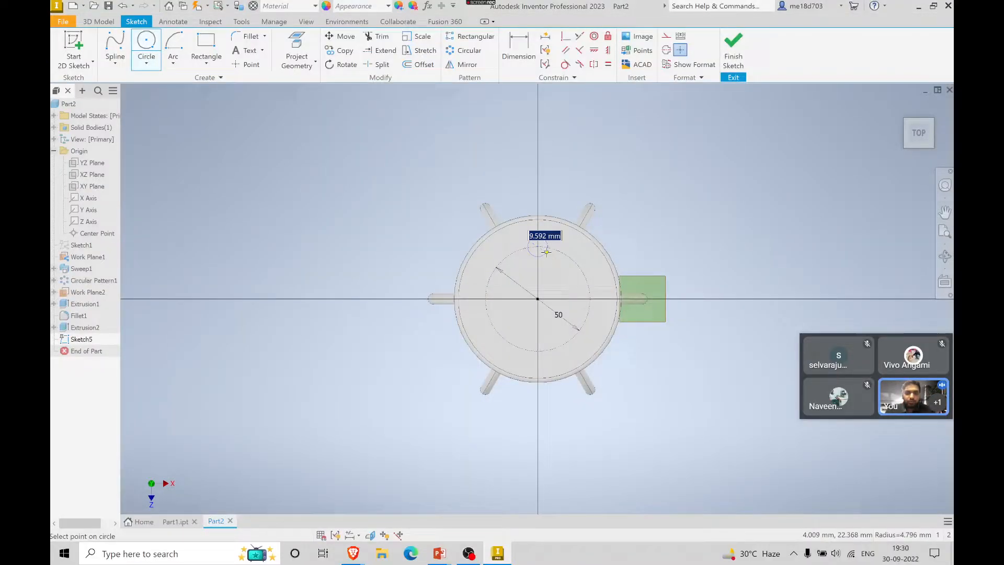
{"action": "type", "text": "5"}
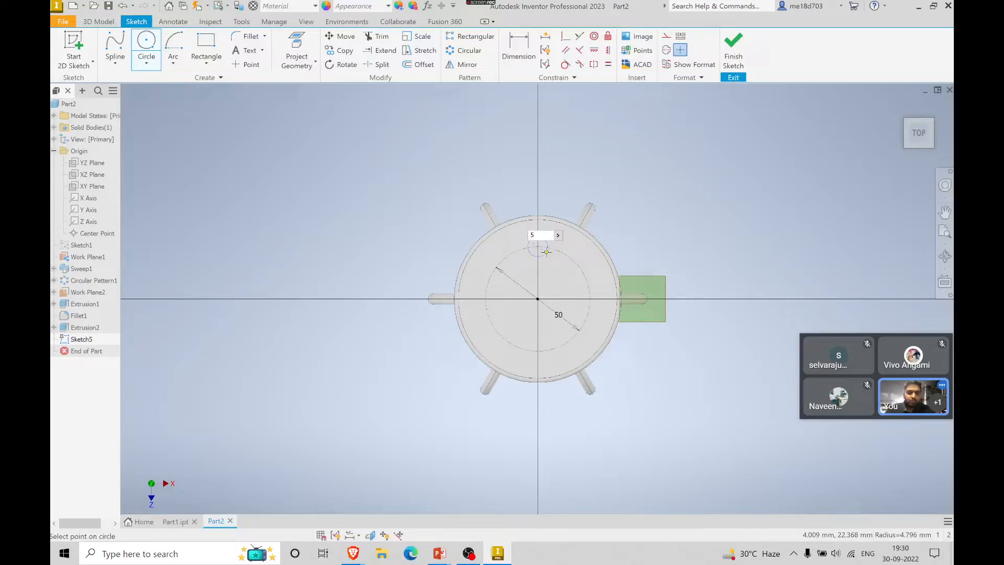
{"action": "key", "text": "Return"}
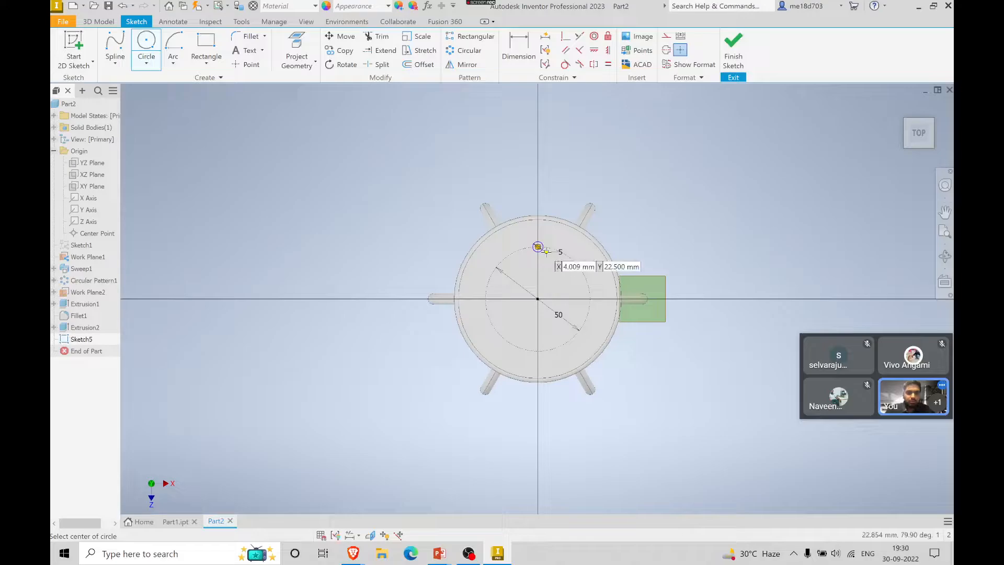
- Try a driven dimension and a vertical constraint between the 5 mm circle's centre and the seat's centre, and delete the dimension
{"action": "scroll", "coordinate": [551, 264], "scroll_direction": "up", "scroll_amount": 3}
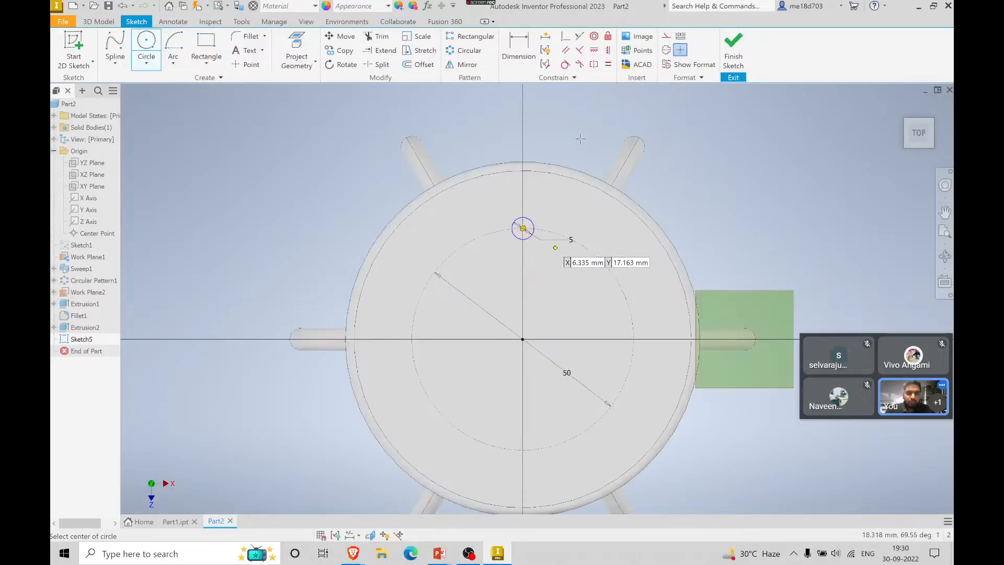
{"action": "left_click", "coordinate": [517, 49]}
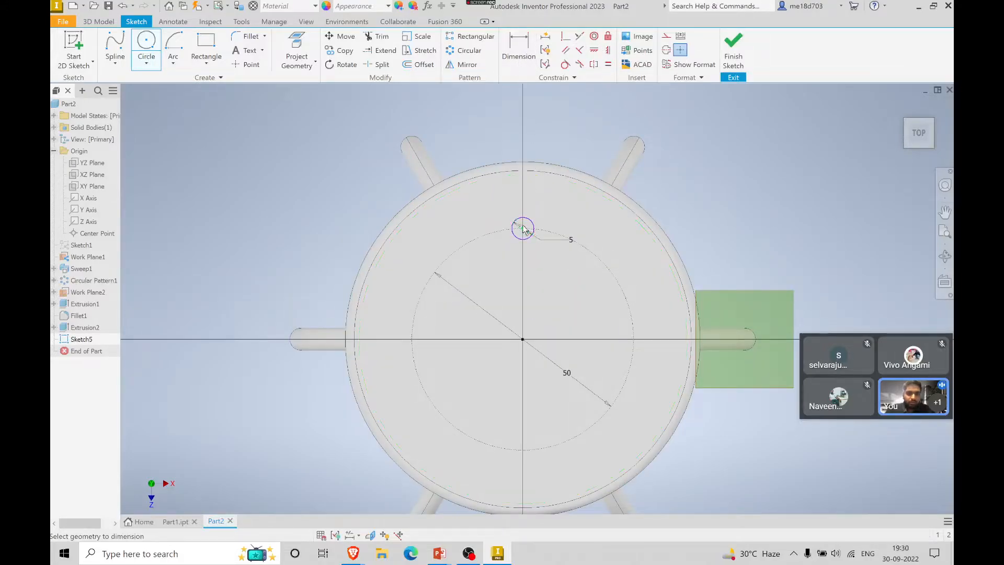
{"action": "left_click", "coordinate": [522, 339]}
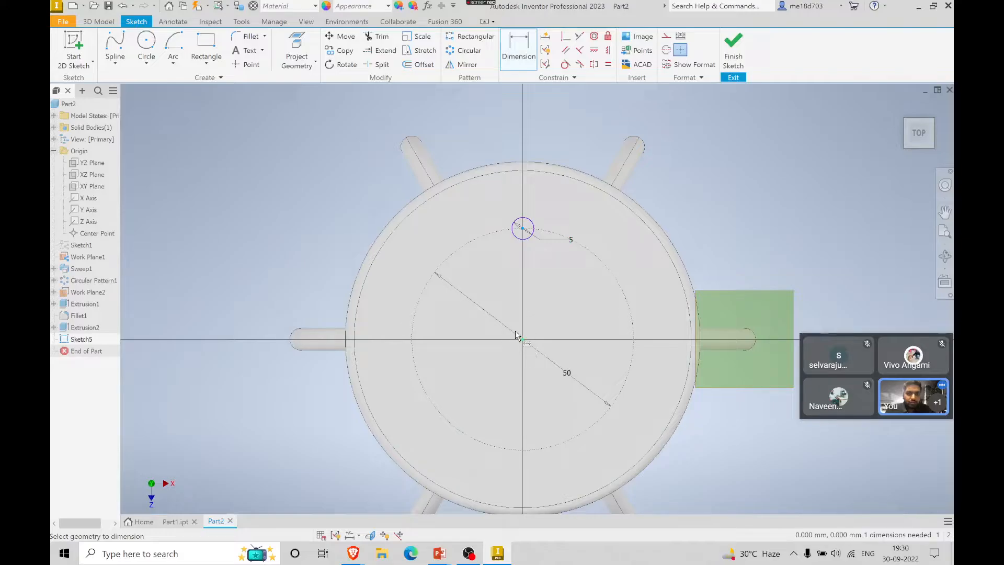
{"action": "left_click", "coordinate": [237, 272]}
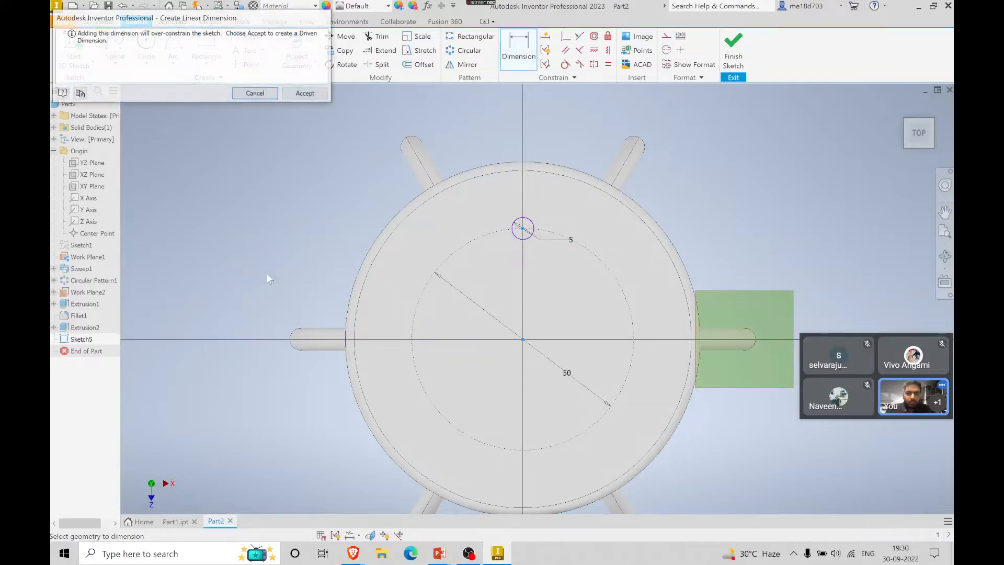
{"action": "left_click", "coordinate": [307, 94]}
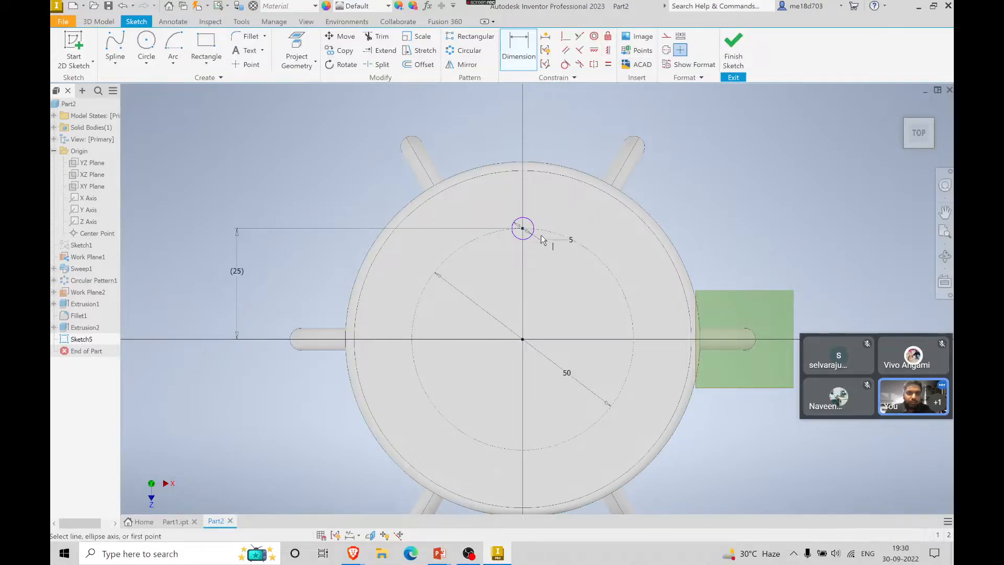
{"action": "left_click", "coordinate": [523, 230]}
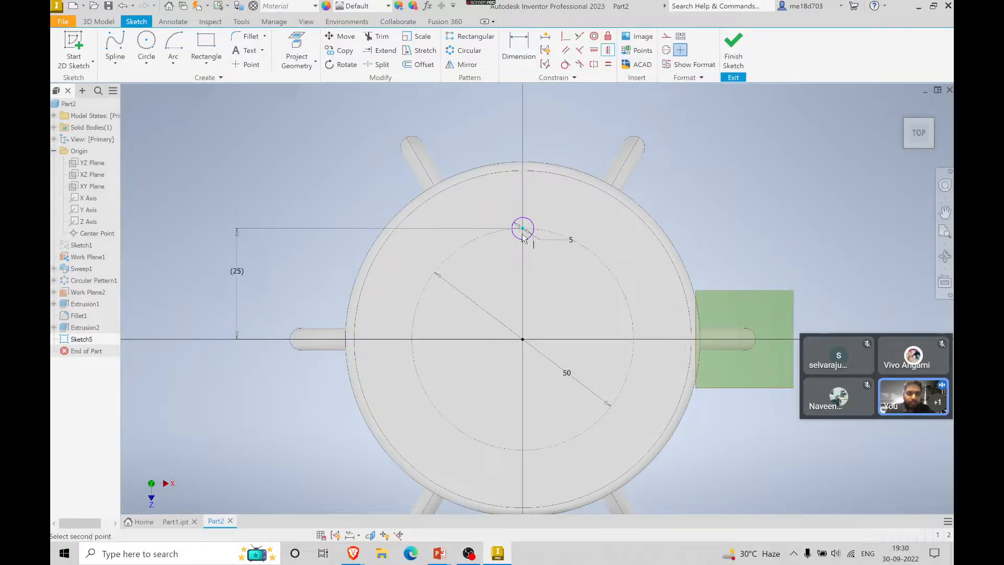
{"action": "left_click", "coordinate": [523, 339]}
{"action": "left_click", "coordinate": [315, 96]}
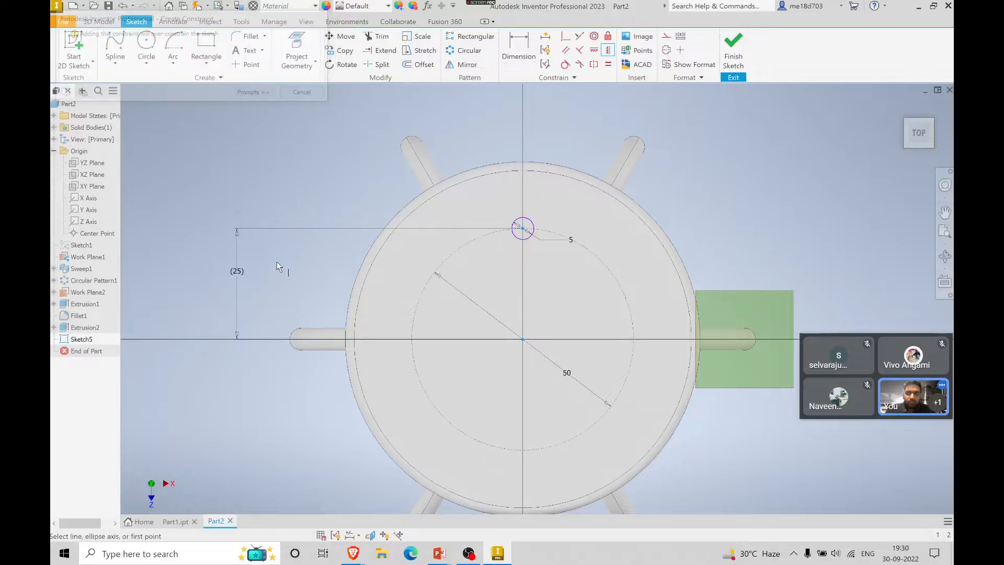
{"action": "key", "text": "Escape"}
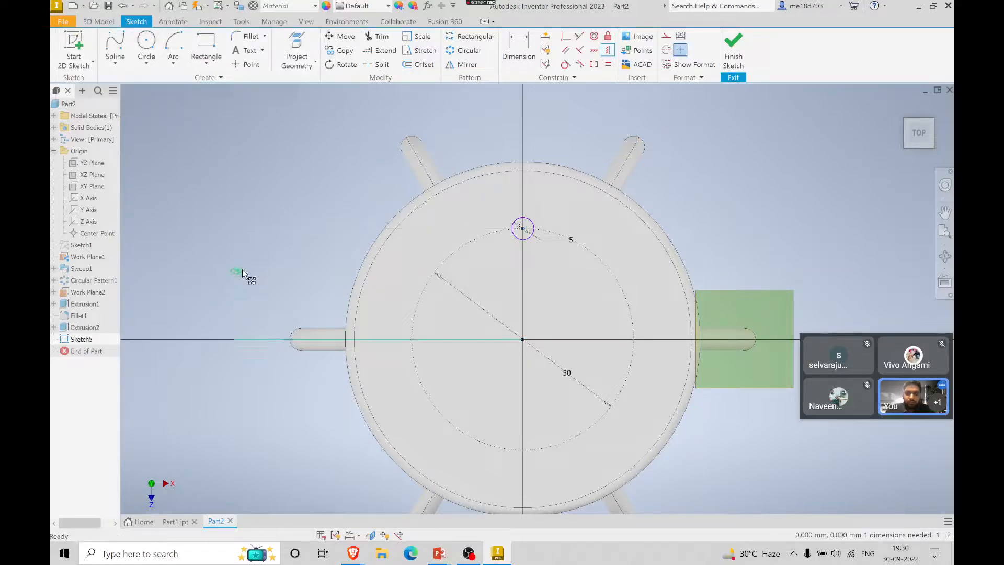
{"action": "right_click", "coordinate": [237, 272]}
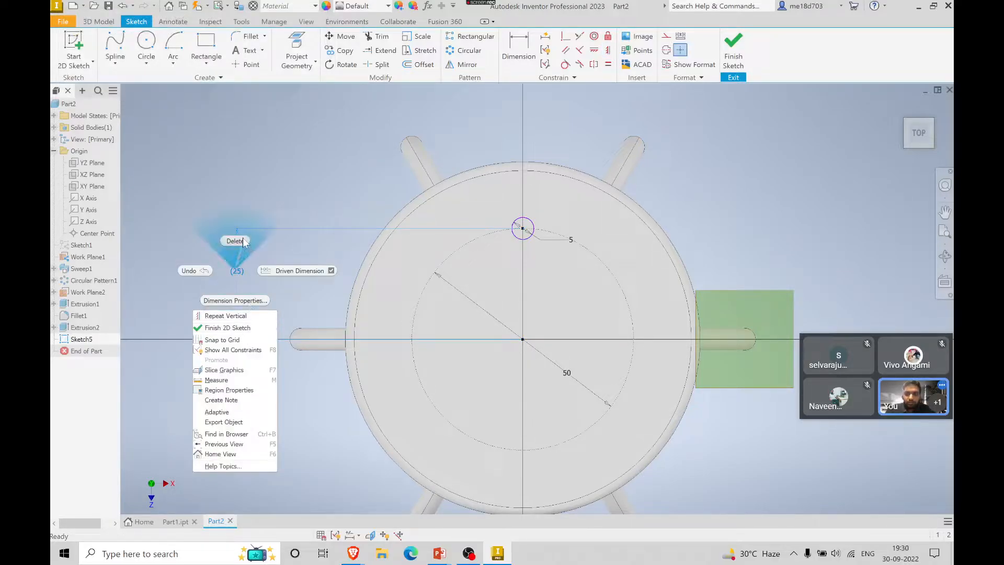
{"action": "key", "text": "Escape"}
{"action": "key", "text": "Delete"}
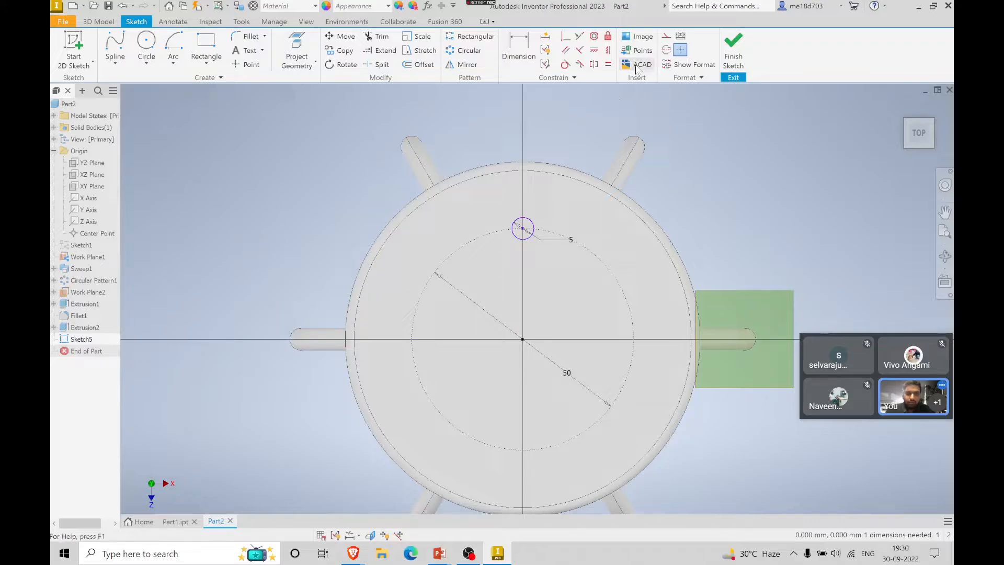
- Constrain the 5 mm circle's centre vertically to the seat's centre point and finish the sketch
{"action": "left_click", "coordinate": [609, 51]}
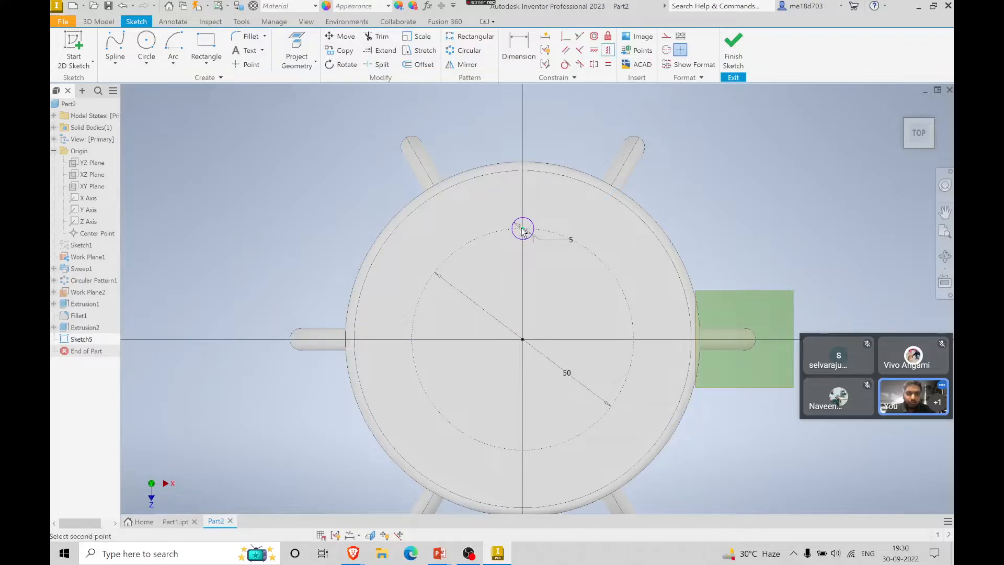
{"action": "left_click", "coordinate": [521, 340]}
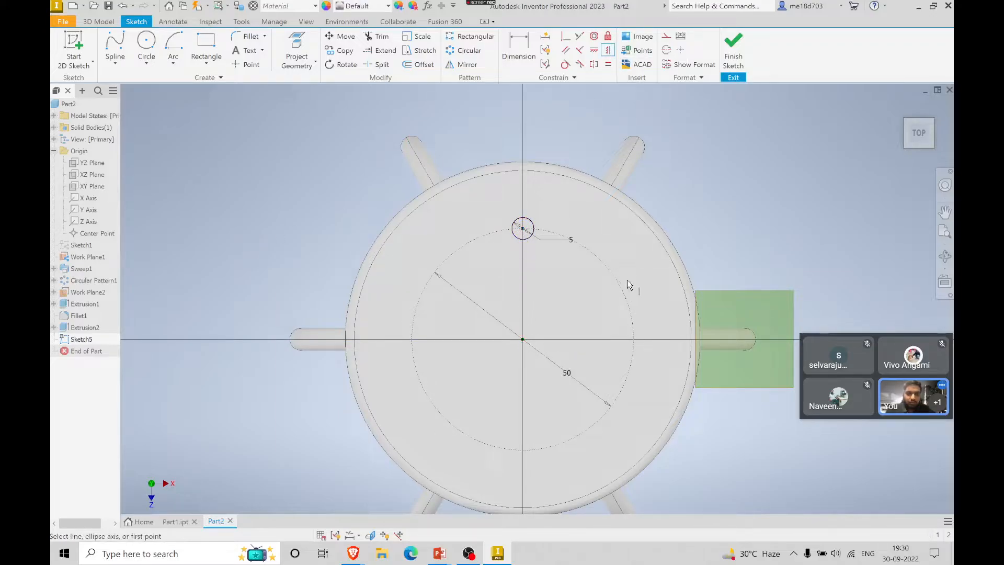
{"action": "left_click", "coordinate": [735, 51]}
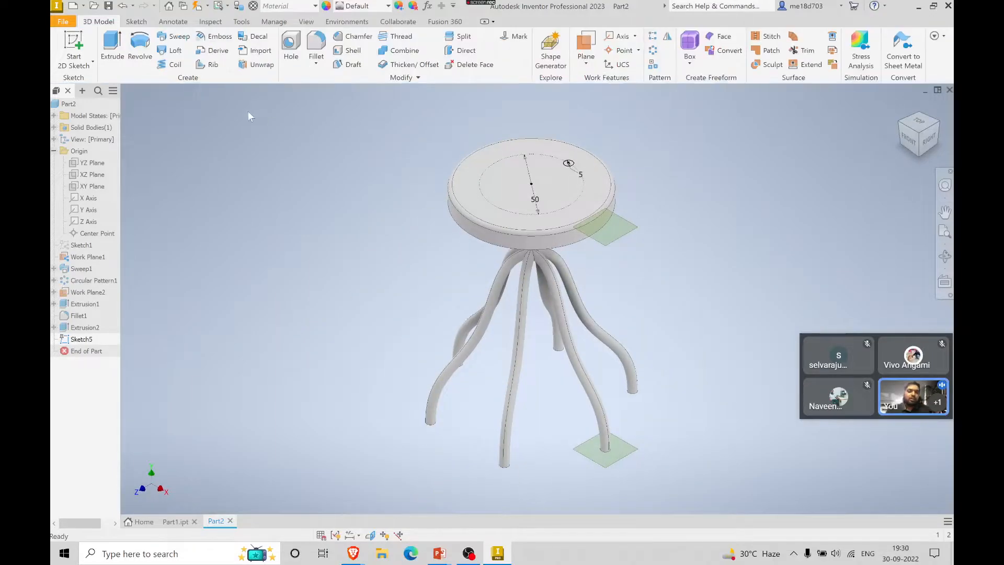
- Cut-extrude the 5 mm circle down through the seat with the To Next extent, checking the hole callout on the PowerPoint slide before applying it in Inventor
{"action": "left_click", "coordinate": [114, 53]}
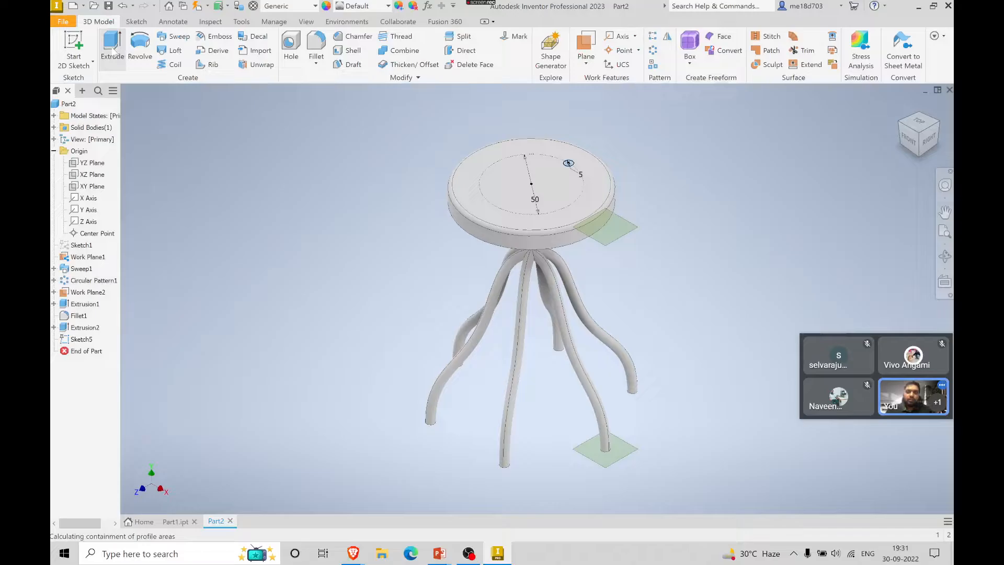
{"action": "left_click", "coordinate": [203, 232]}
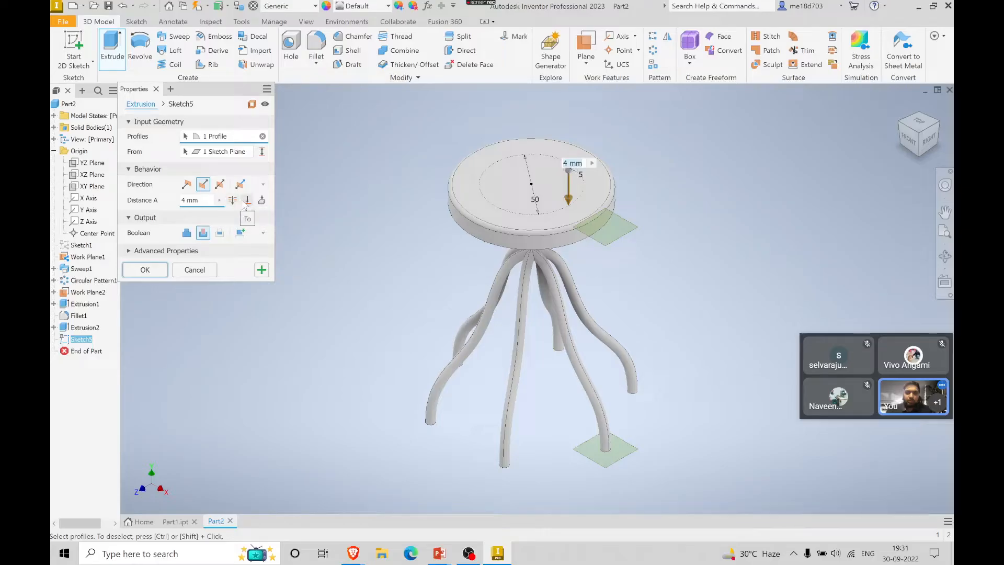
{"action": "left_click", "coordinate": [262, 200]}
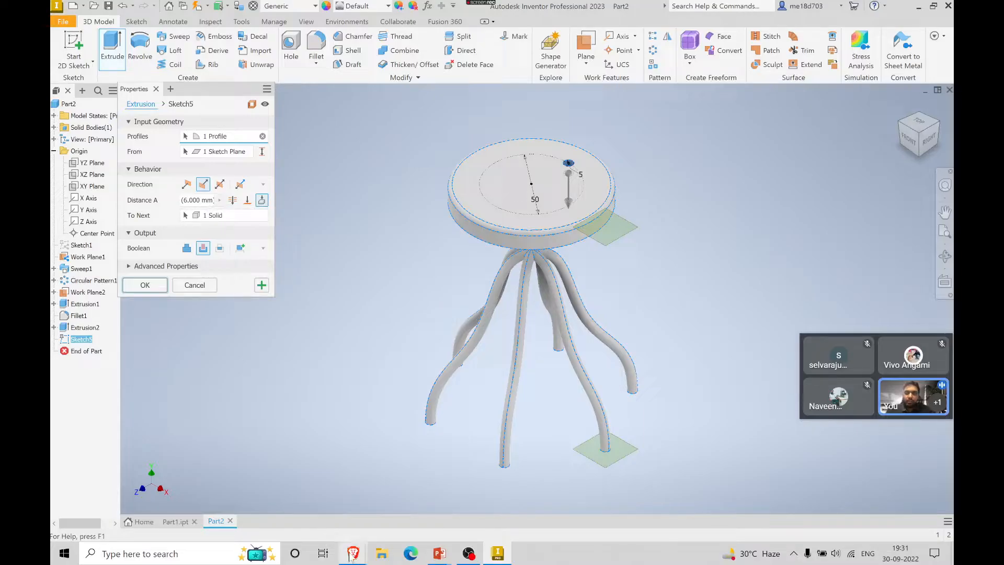
{"action": "mouse_move", "coordinate": [440, 553]}
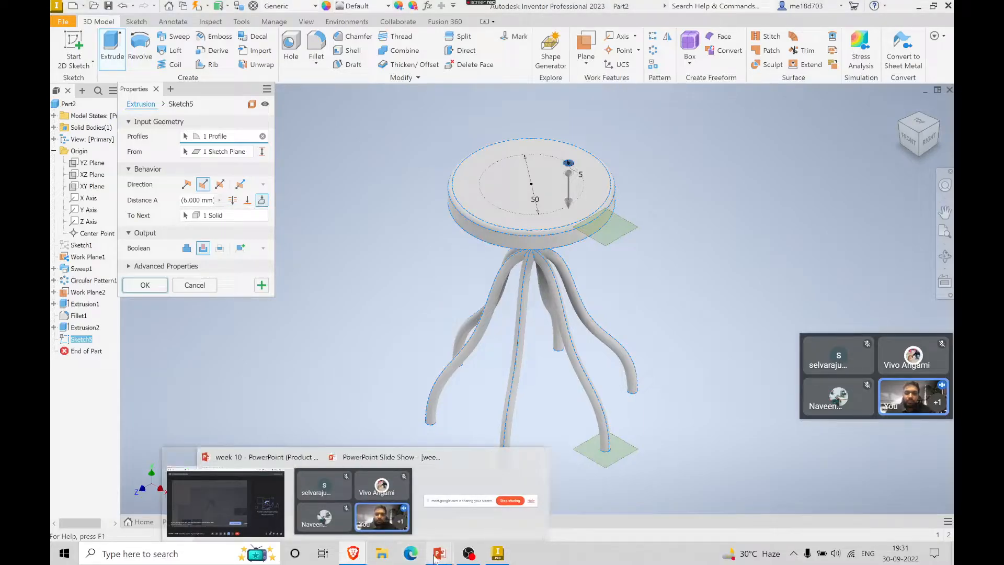
{"action": "left_click", "coordinate": [503, 500]}
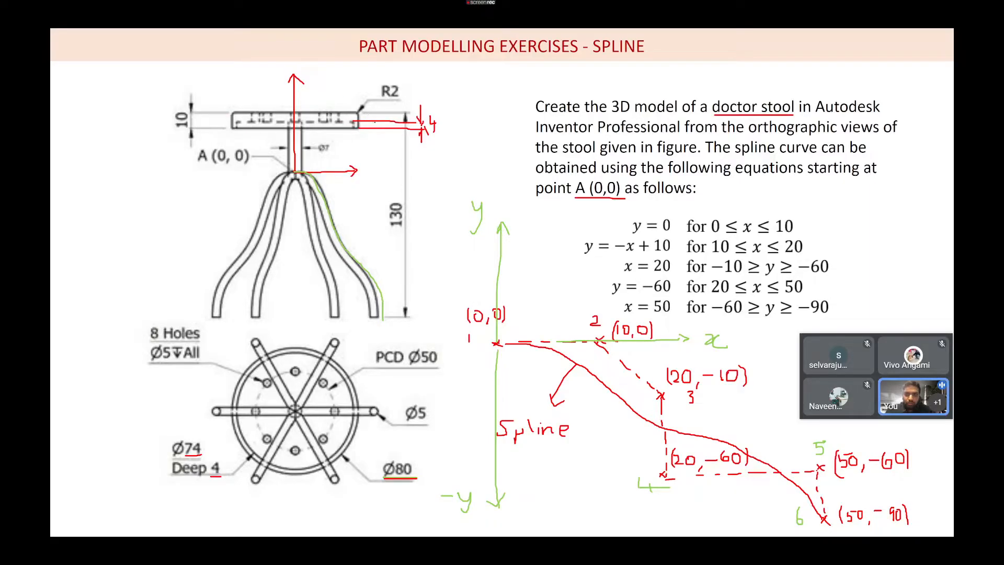
{"action": "key", "text": "alt+Tab"}
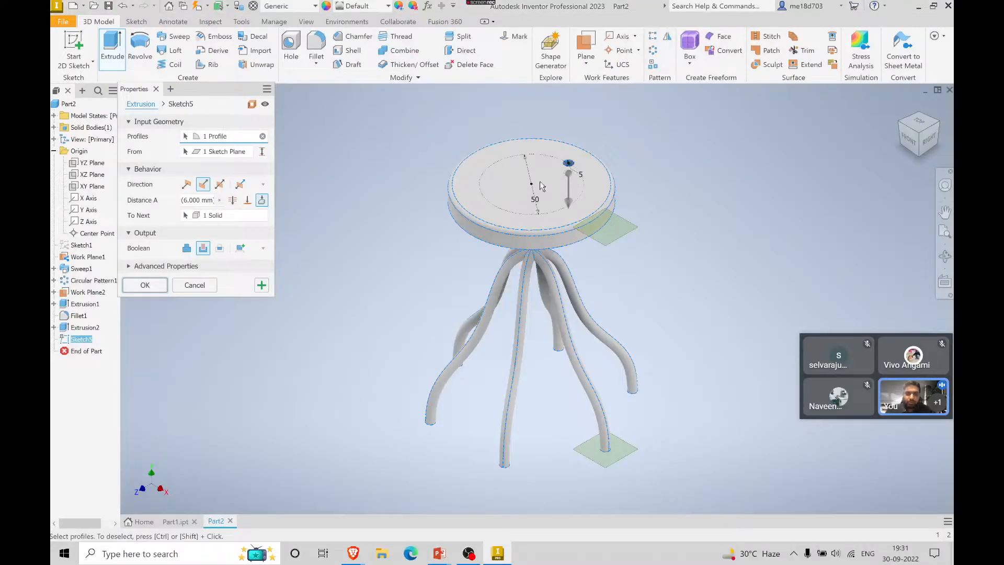
{"action": "left_click", "coordinate": [137, 285]}
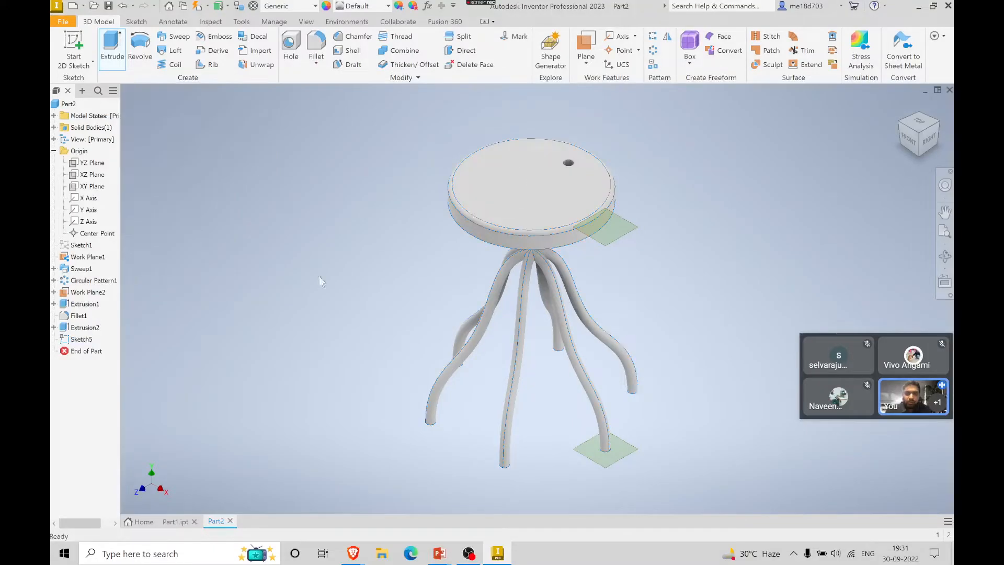
{"action": "left_click", "coordinate": [919, 123]}
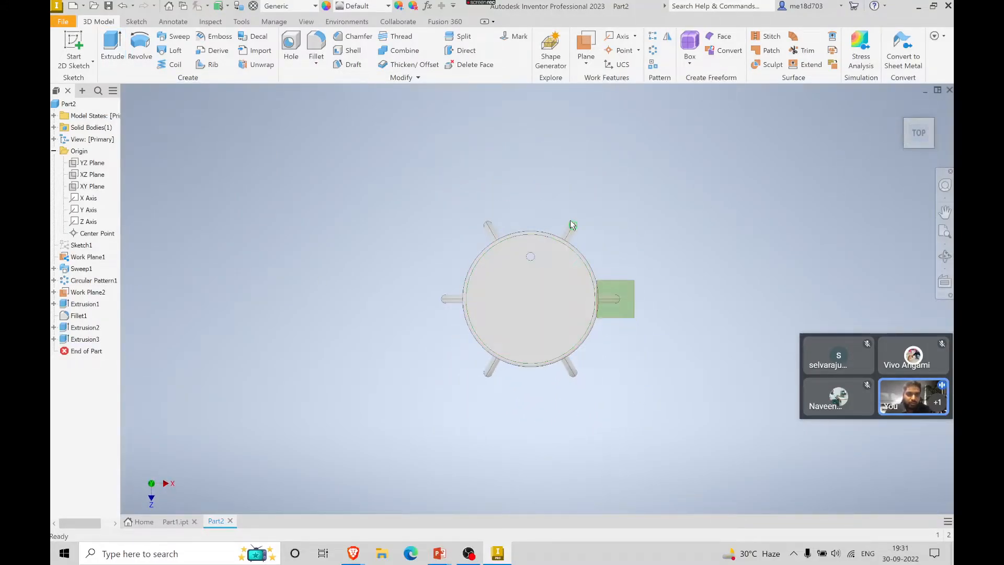
{"action": "left_click", "coordinate": [933, 144]}
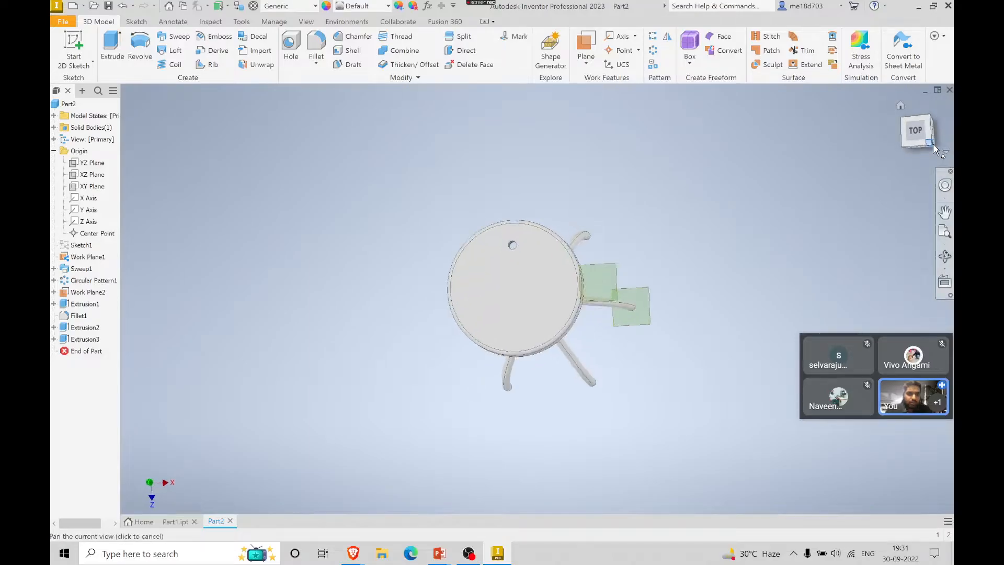
{"action": "left_click", "coordinate": [903, 108]}
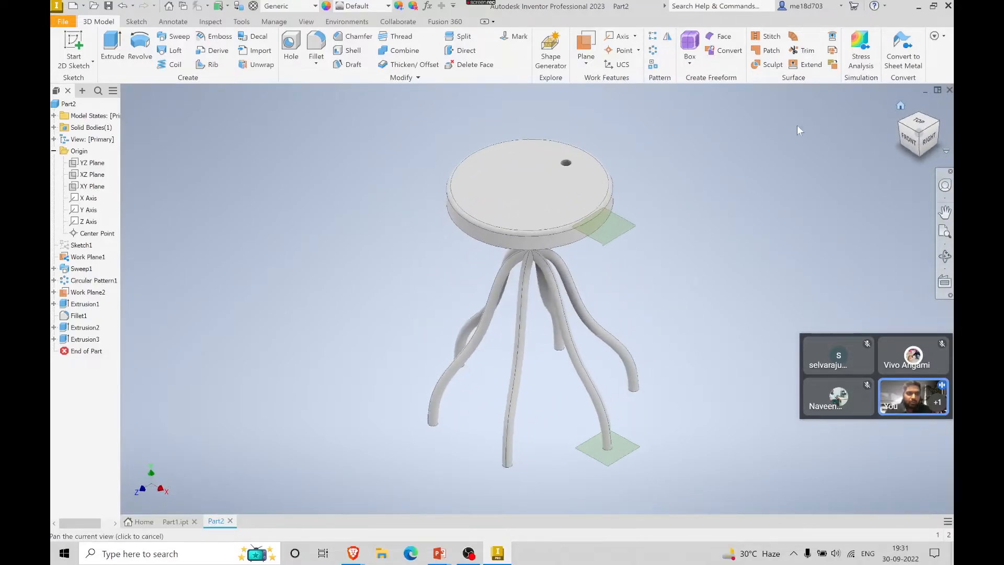
{"action": "left_click", "coordinate": [655, 52]}
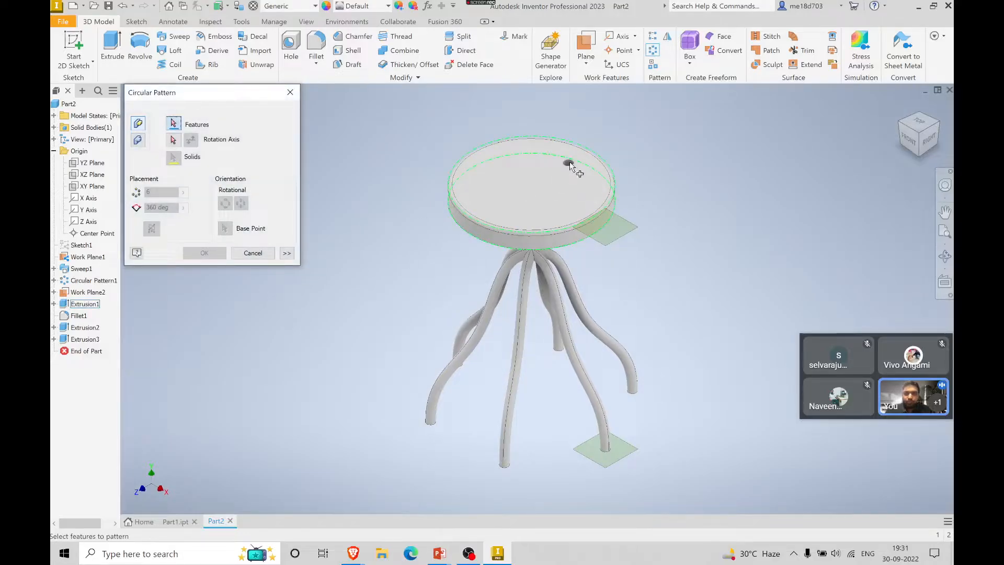
{"action": "left_click", "coordinate": [85, 339]}
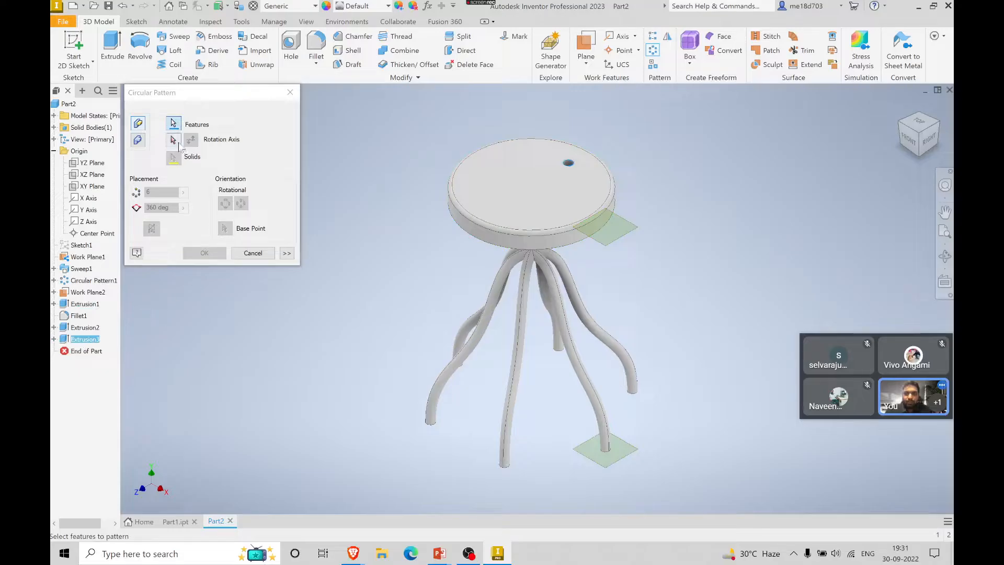
{"action": "left_click", "coordinate": [493, 241]}
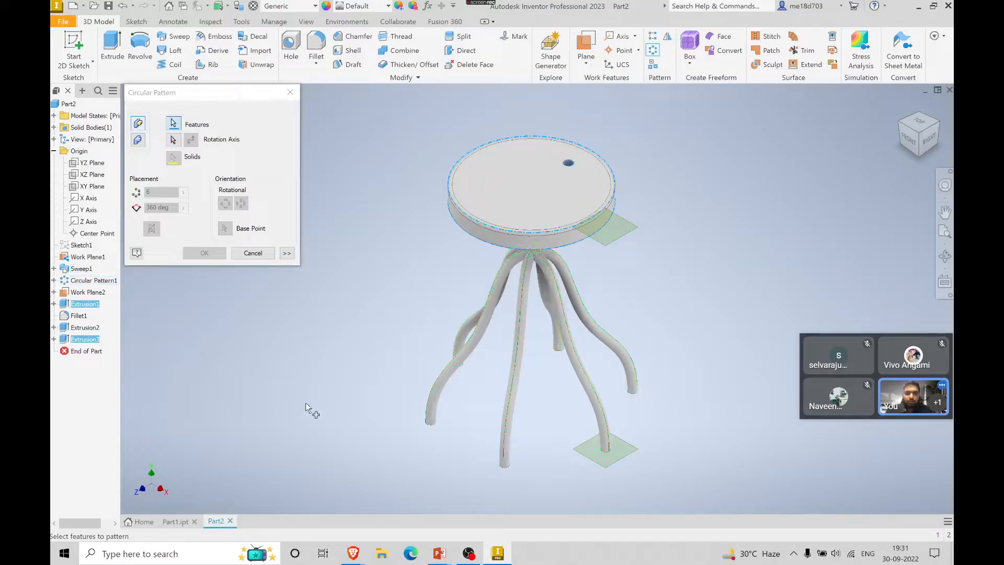
{"action": "left_click", "coordinate": [174, 140]}
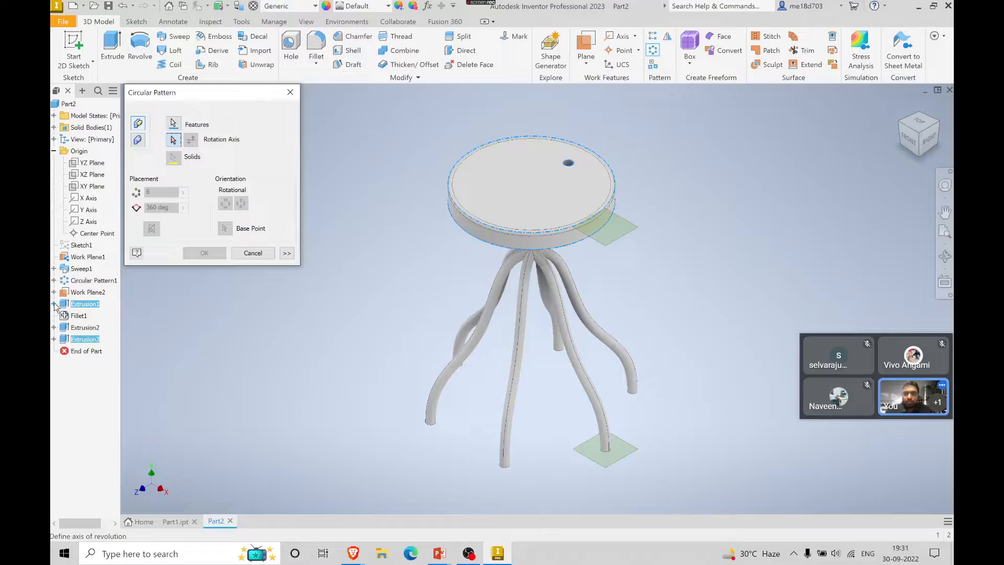
{"action": "left_click", "coordinate": [254, 253]}
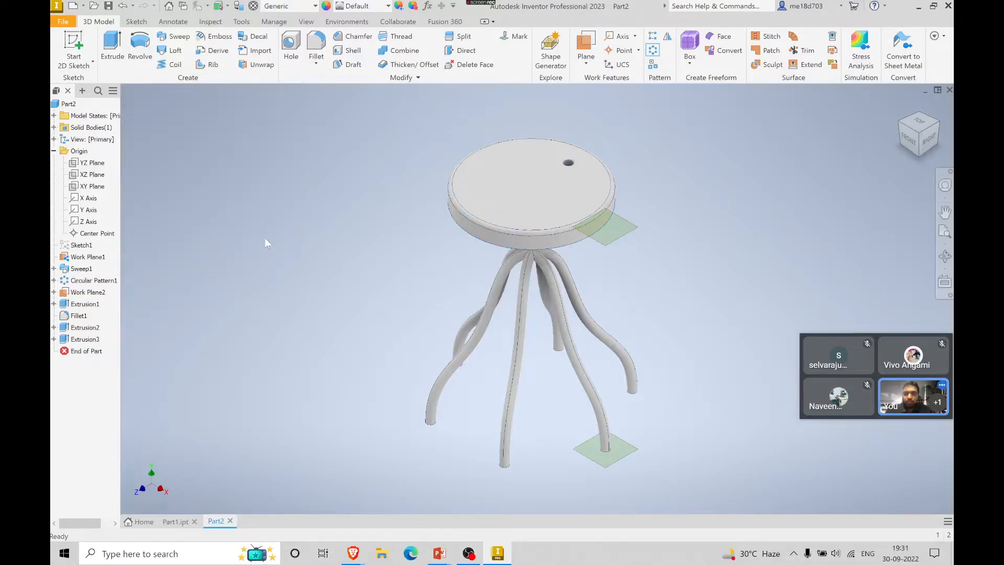
- Circular-pattern the 5 mm hole around the Y axis with 8 occurrences over 360 degrees, checking the hole count on the PowerPoint slide
{"action": "left_click", "coordinate": [654, 51]}
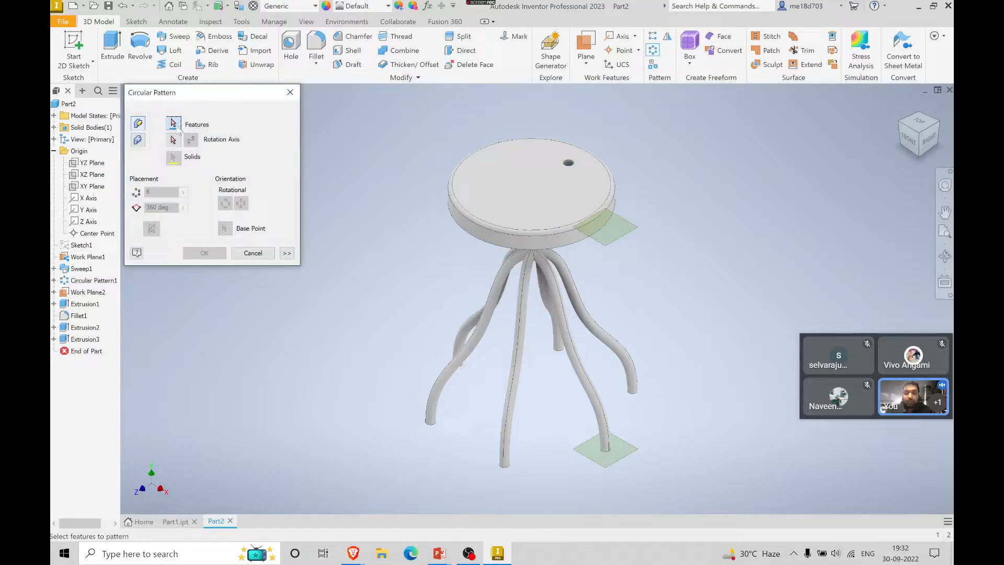
{"action": "left_click", "coordinate": [85, 338]}
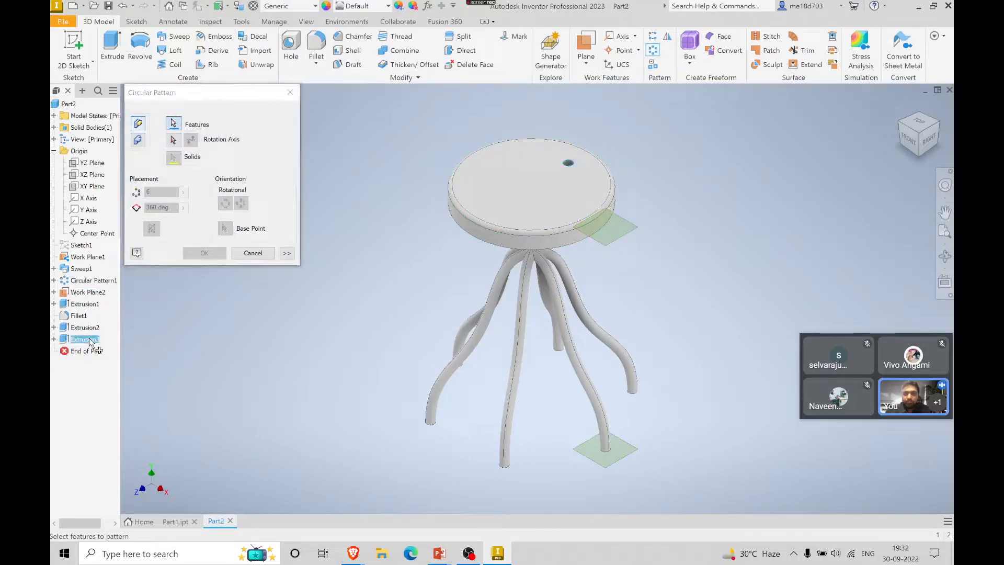
{"action": "left_click", "coordinate": [173, 140]}
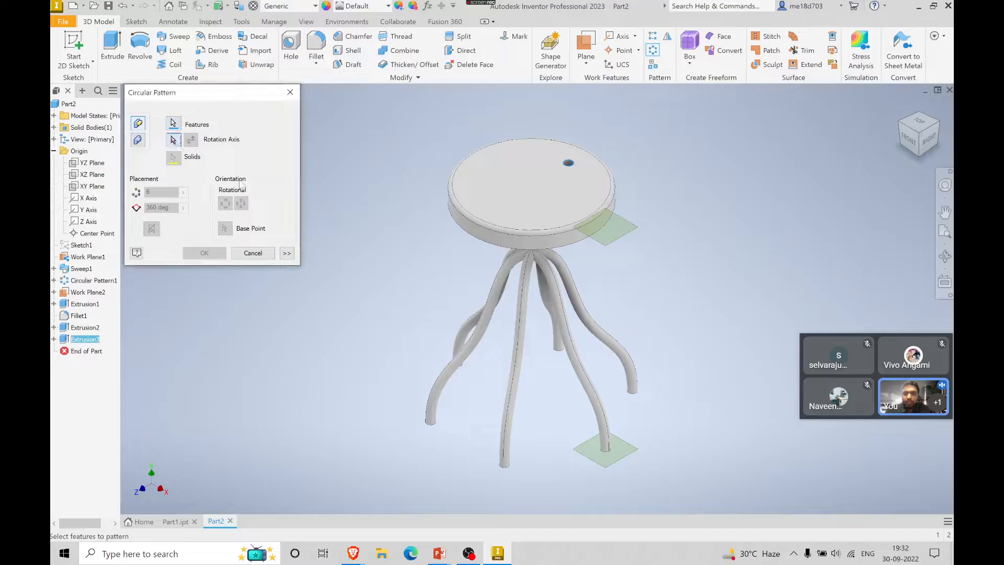
{"action": "left_click", "coordinate": [89, 210]}
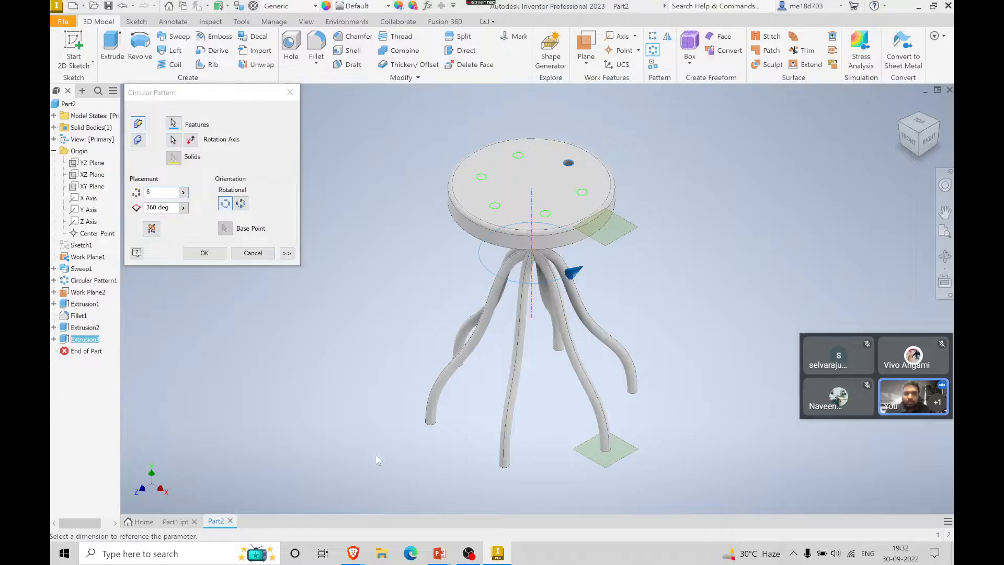
{"action": "key", "text": "alt+Tab"}
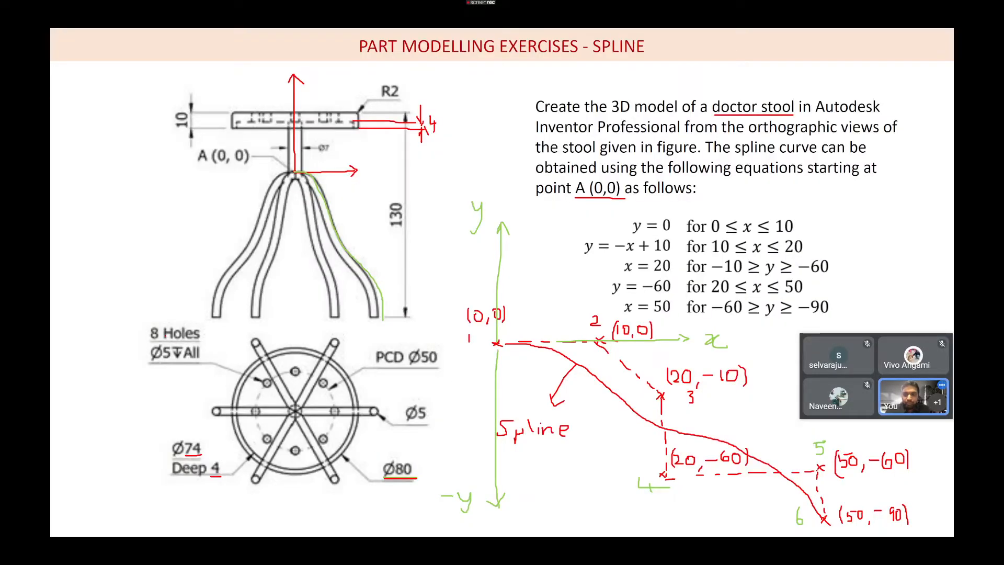
{"action": "key", "text": "alt+Tab"}
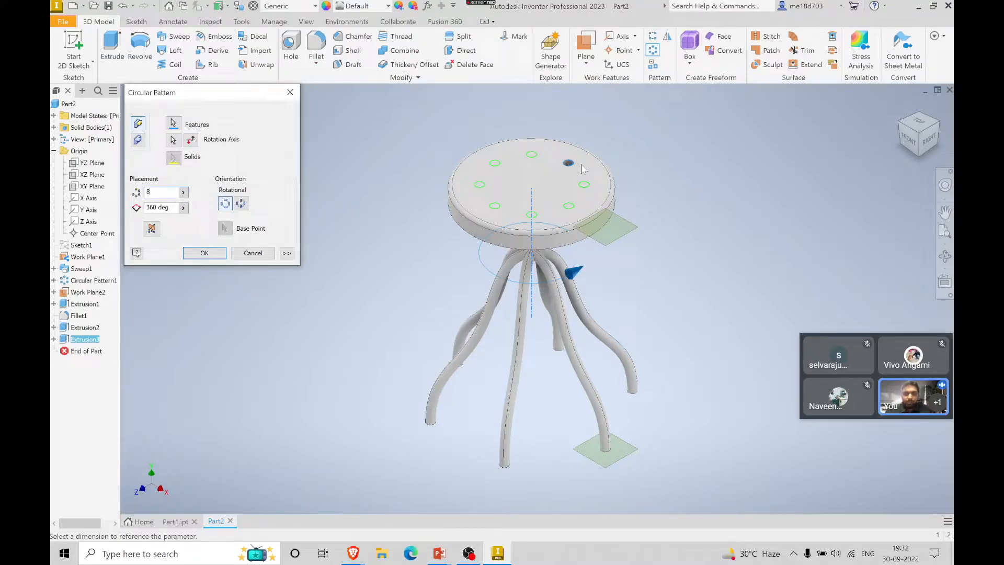
{"action": "left_click", "coordinate": [199, 253]}
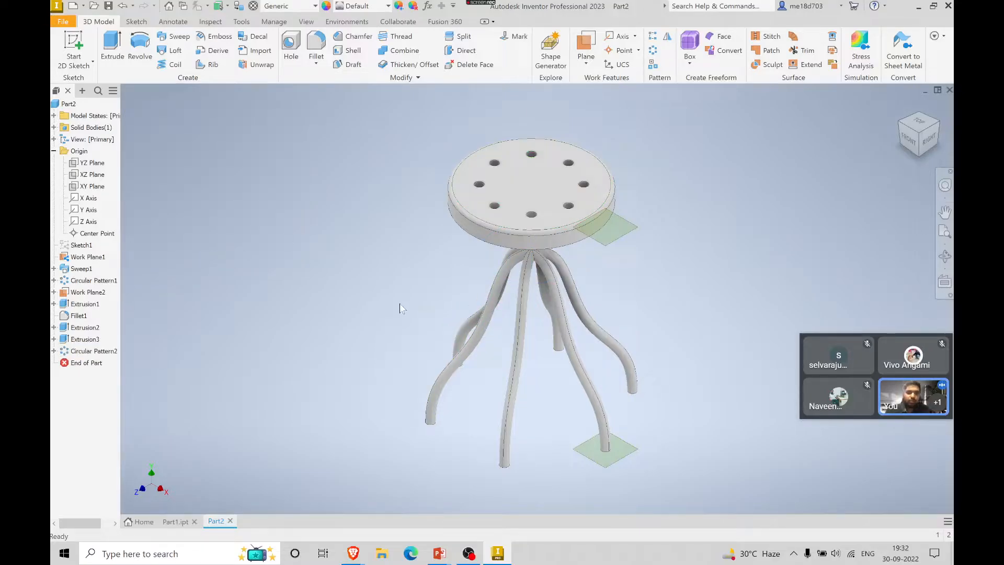
- Check the column diameter on the PowerPoint slide and, back in Inventor, start a sketch on the seat's recessed underside with sliced graphics
{"action": "key", "text": "alt+Tab"}
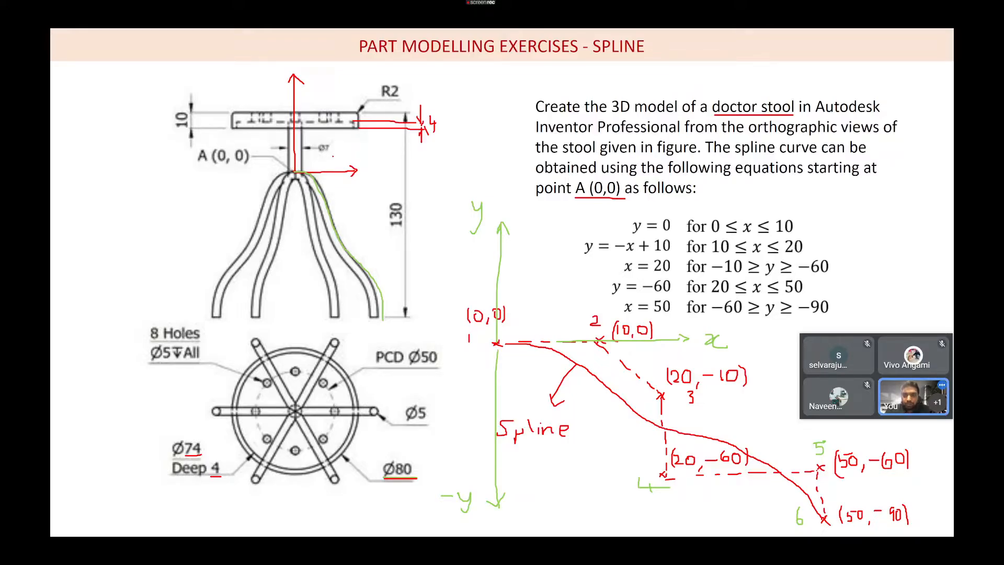
{"action": "left_click_drag", "start_coordinate": [317, 154], "coordinate": [328, 153]}
{"action": "key", "text": "alt+Tab"}
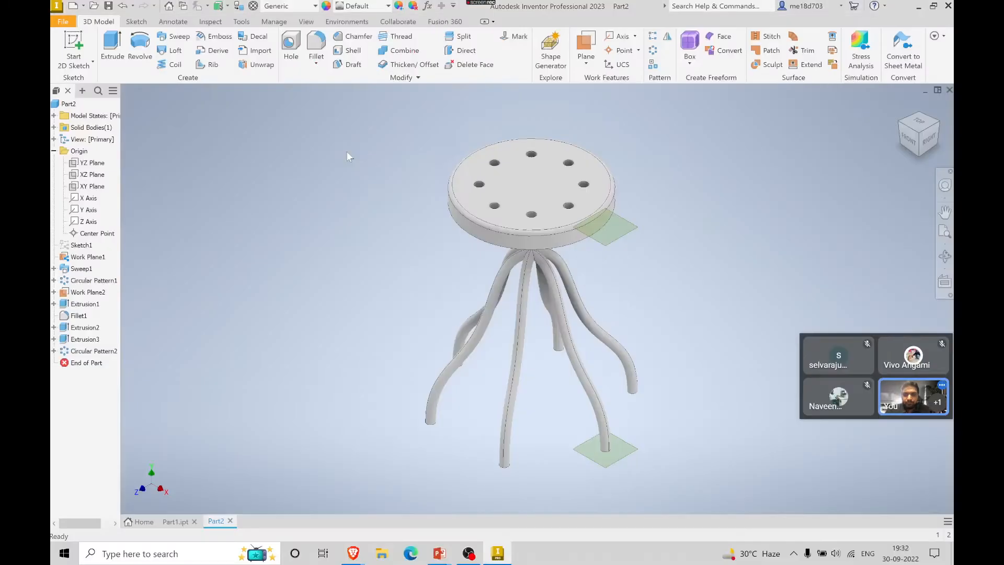
{"action": "left_click", "coordinate": [918, 153]}
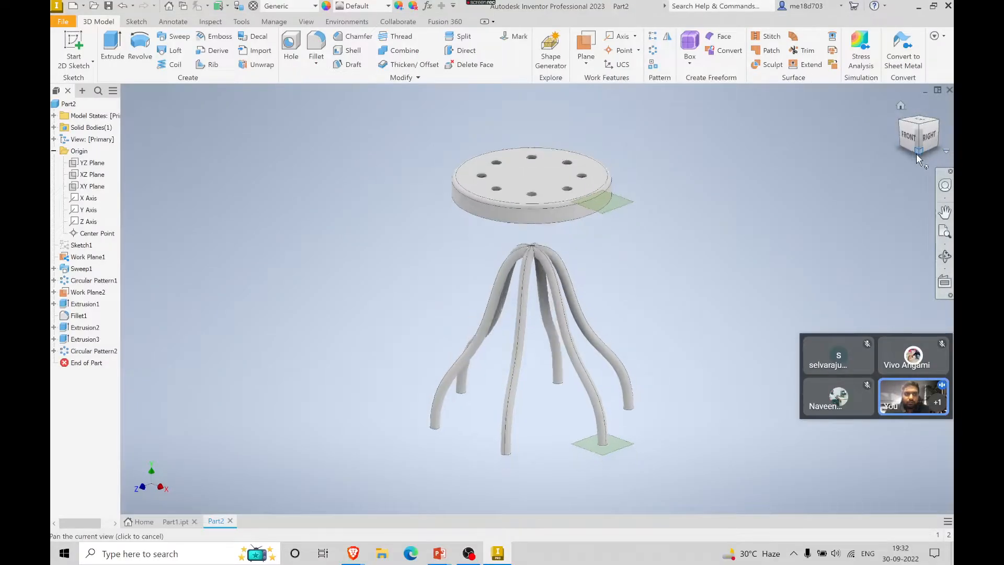
{"action": "left_click", "coordinate": [918, 151]}
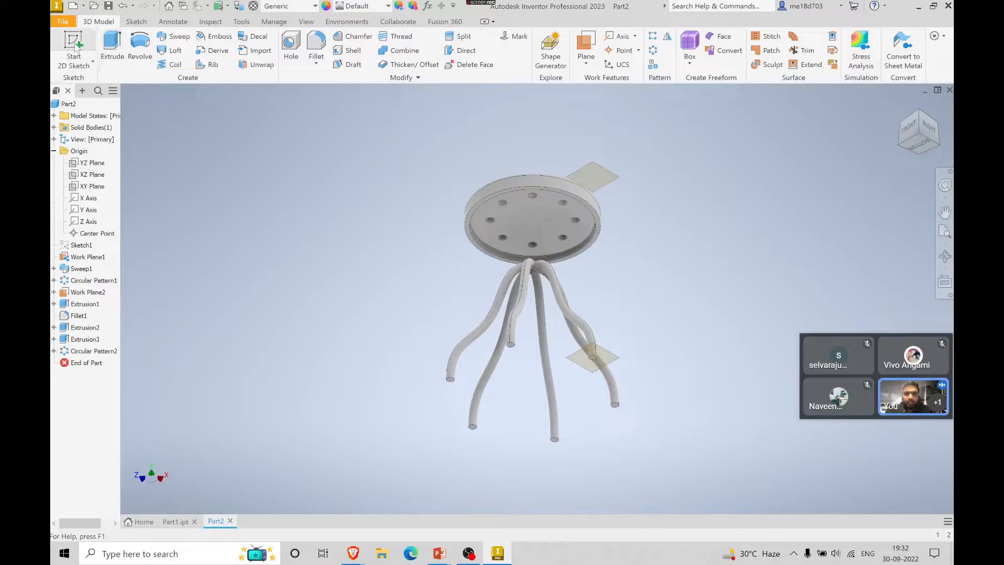
{"action": "left_click", "coordinate": [75, 47]}
{"action": "left_click", "coordinate": [531, 220]}
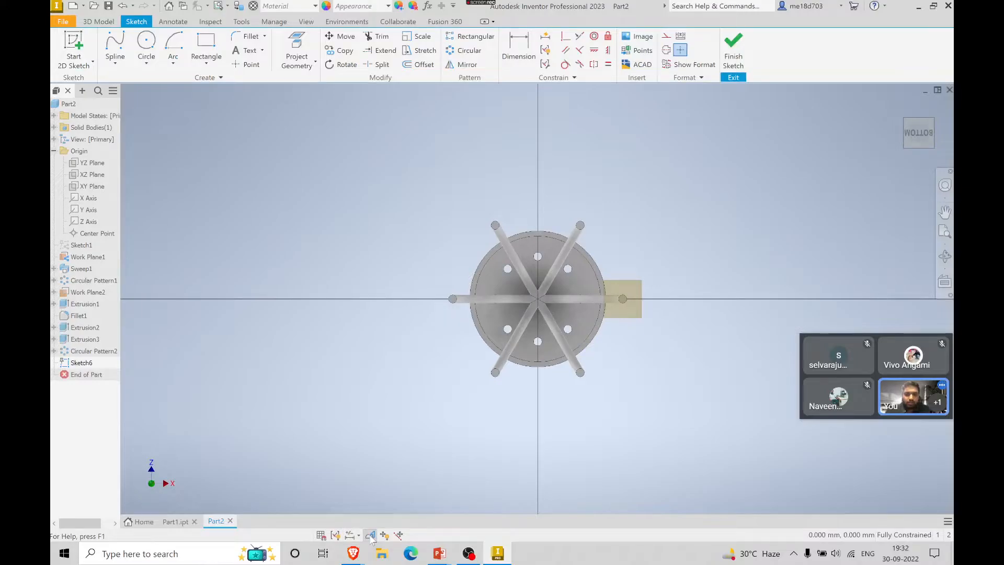
{"action": "left_click", "coordinate": [370, 536]}
{"action": "left_click", "coordinate": [370, 535]}
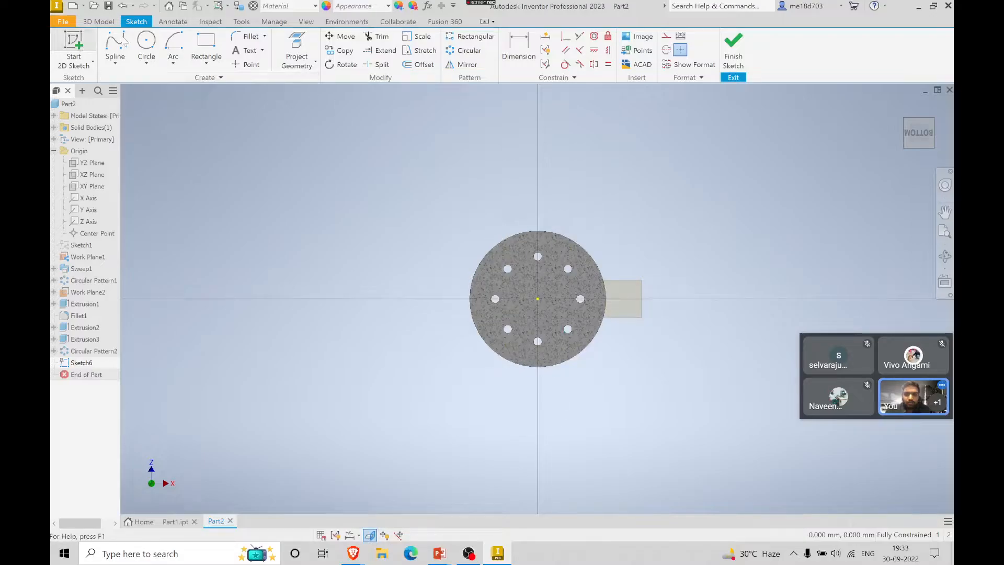
- Draw a 7 mm diameter circle centred on the seat's centre point and finish the sketch
{"action": "left_click", "coordinate": [147, 42]}
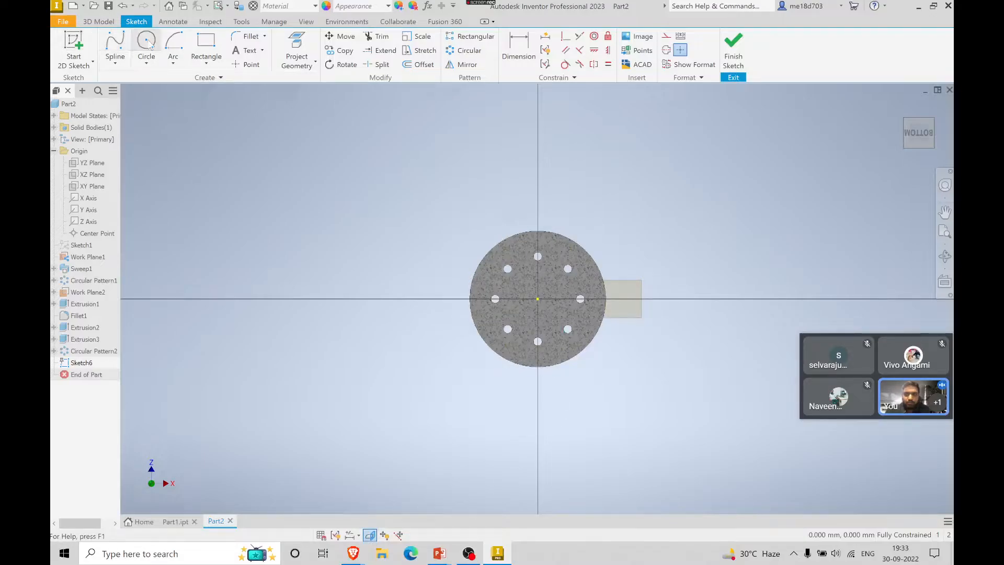
{"action": "left_click", "coordinate": [538, 299]}
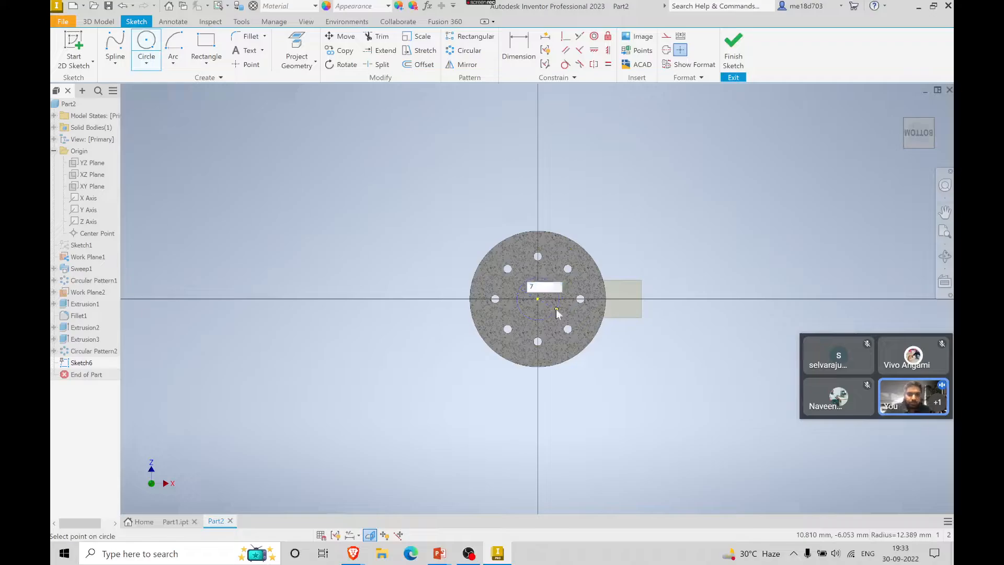
{"action": "key", "text": "Escape"}
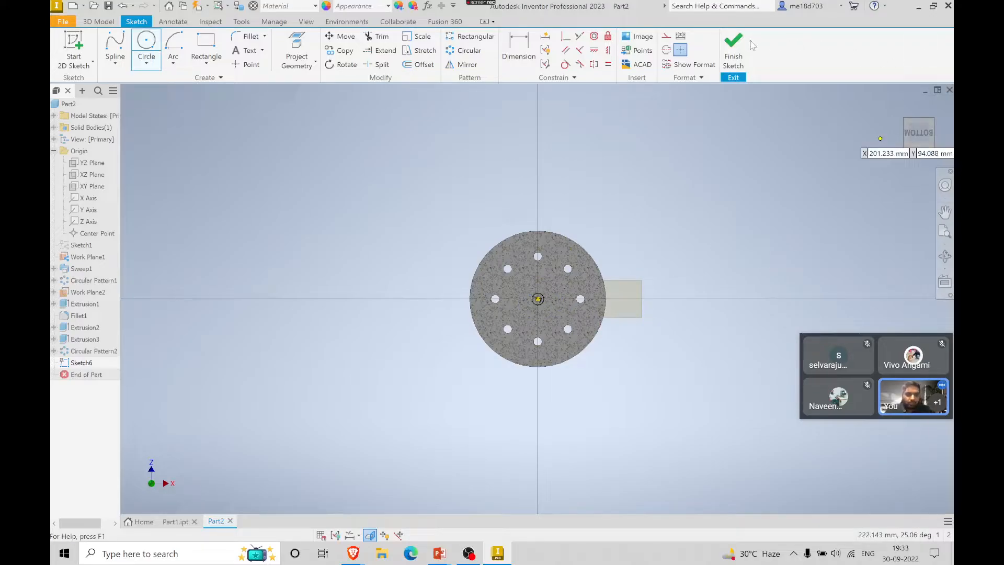
{"action": "left_click", "coordinate": [734, 47]}
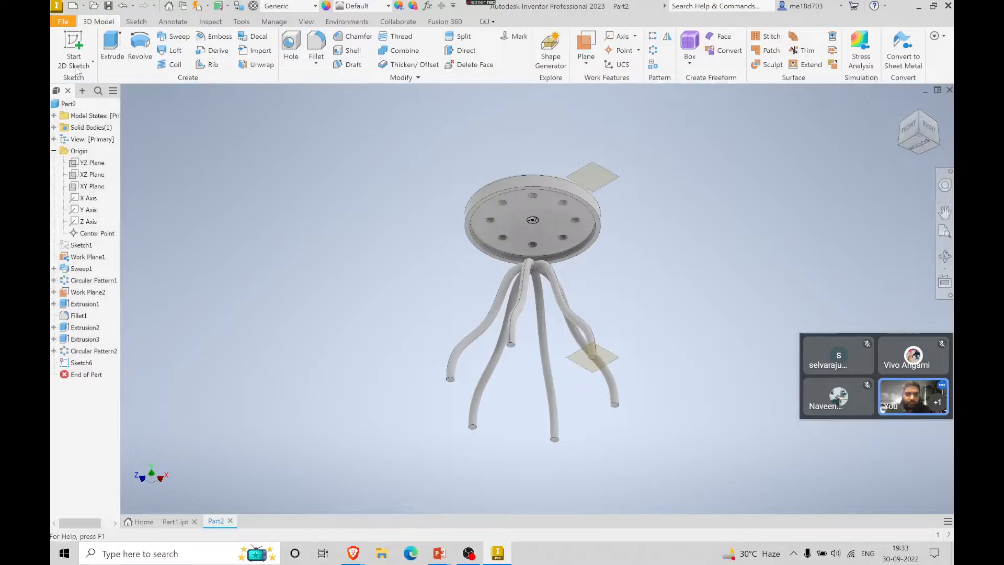
- Extrude the 7 mm circle down from the seat to the legs with the To Next extent, joined to the existing solid
{"action": "left_click", "coordinate": [111, 48]}
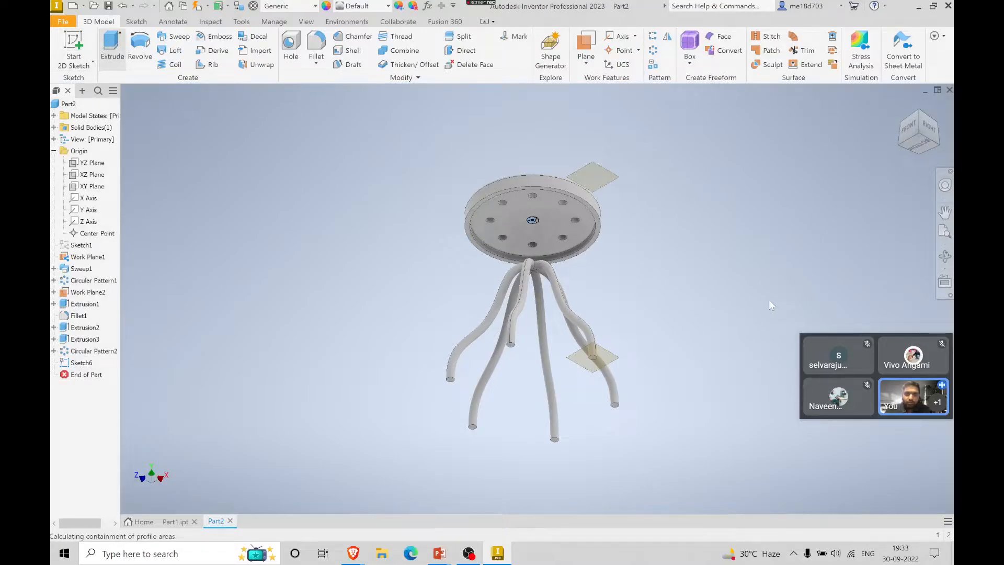
{"action": "left_click", "coordinate": [919, 116]}
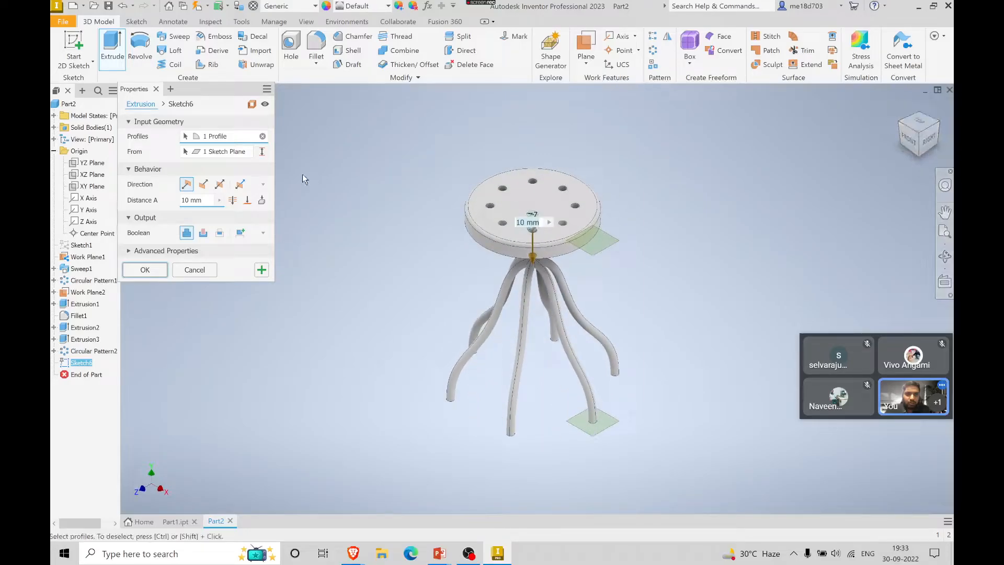
{"action": "left_click", "coordinate": [918, 152]}
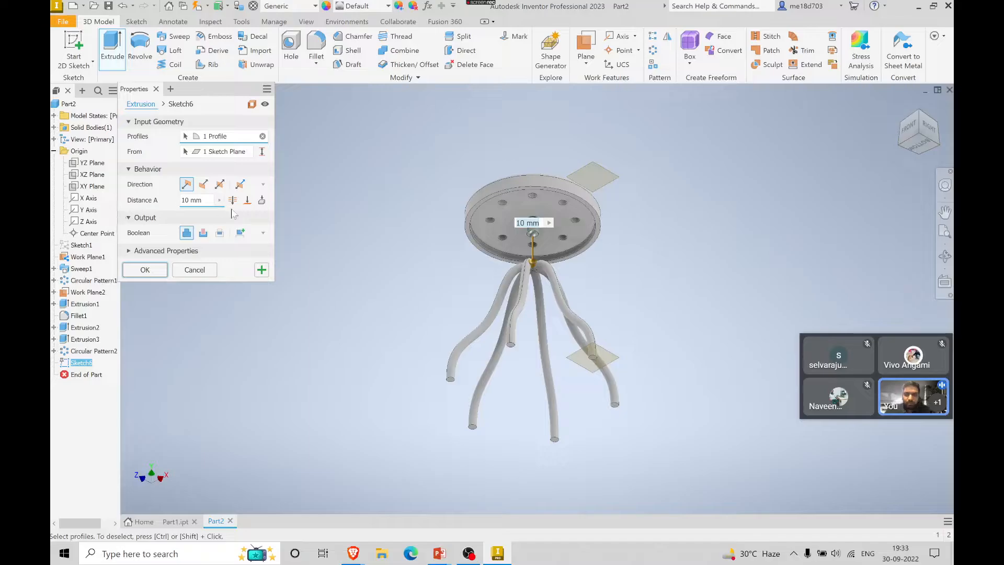
{"action": "left_click", "coordinate": [261, 200]}
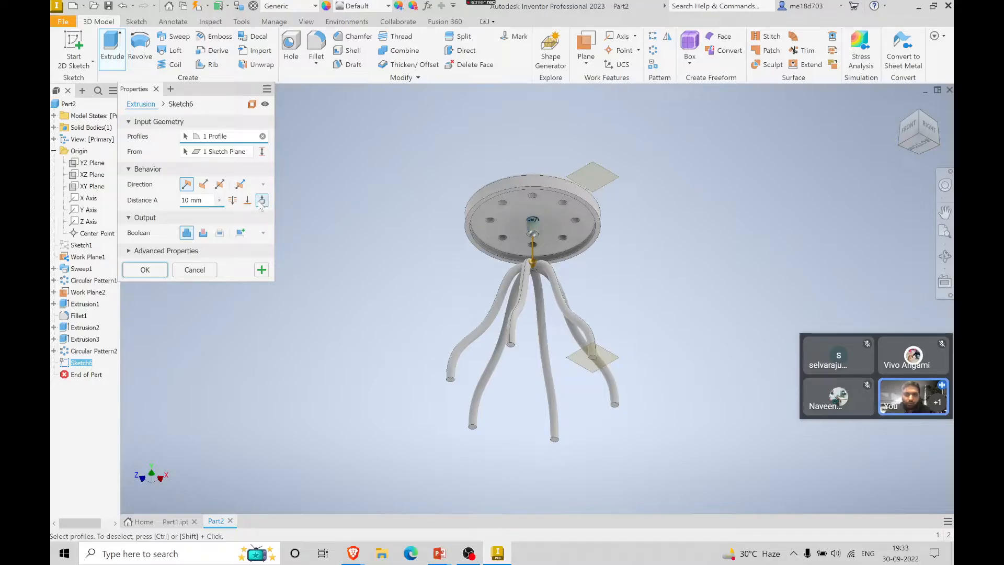
{"action": "left_click", "coordinate": [919, 117]}
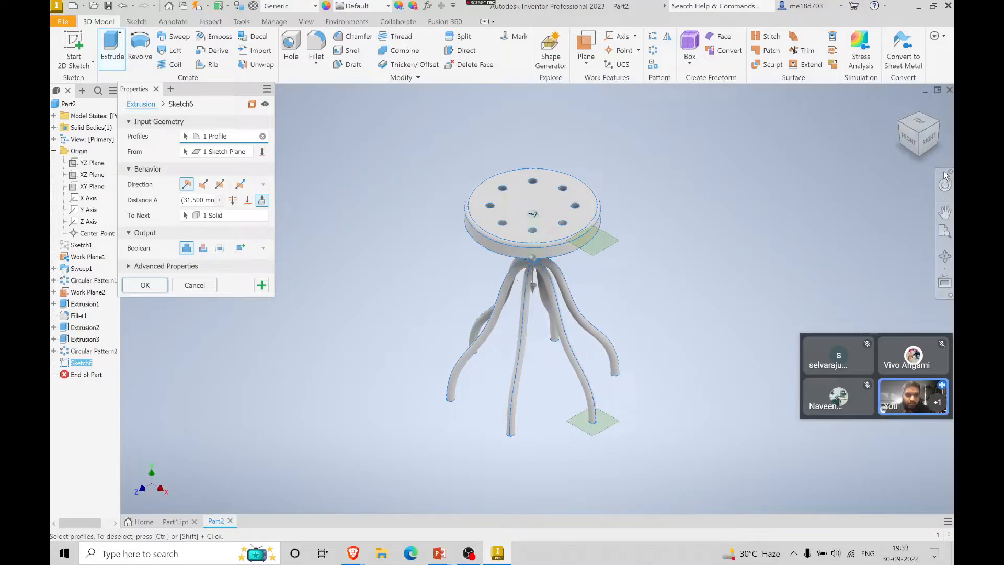
{"action": "left_click", "coordinate": [919, 142]}
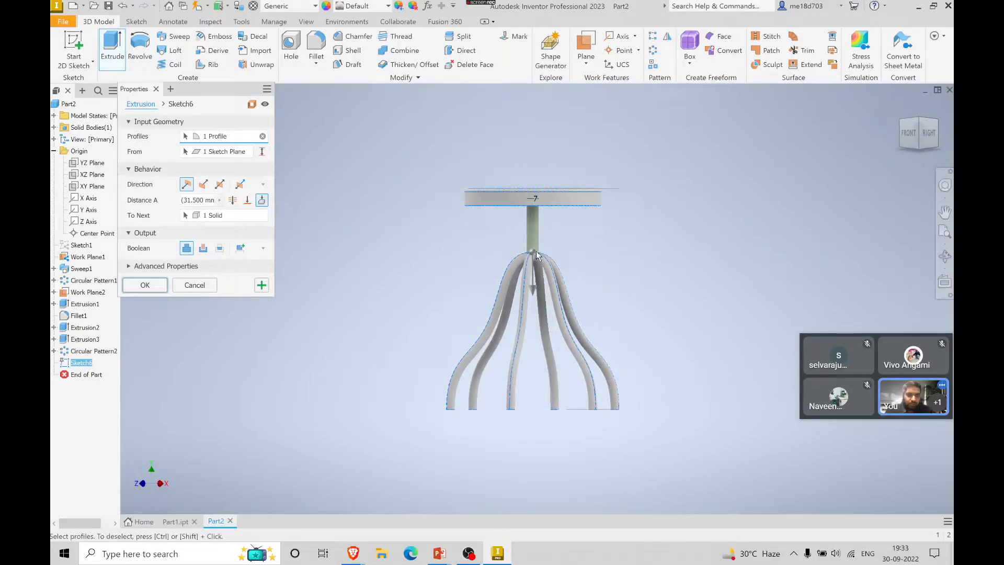
{"action": "left_click", "coordinate": [145, 287]}
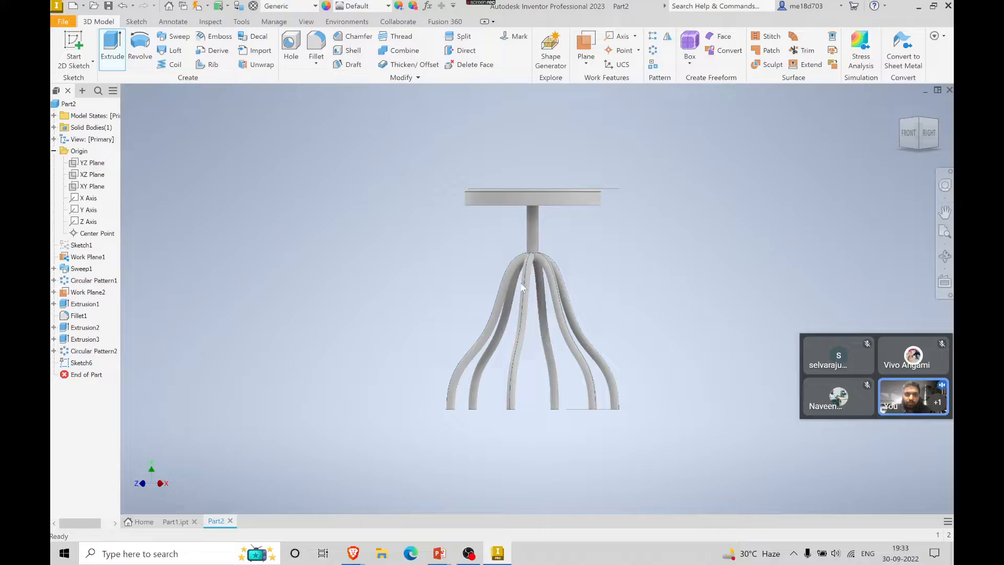
{"action": "left_click", "coordinate": [901, 107]}
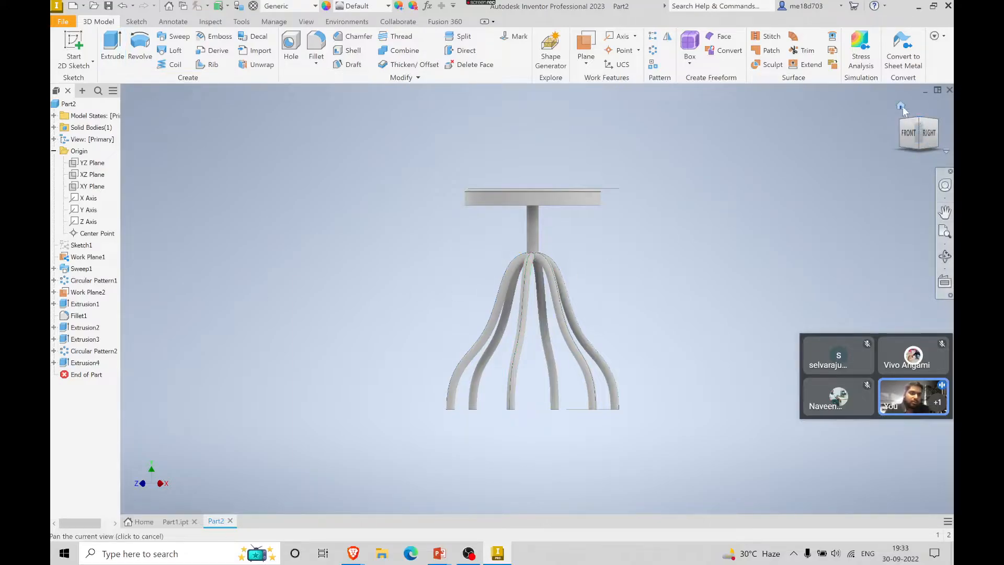
- Hide both work planes, the one at the seat and the one at the foot of the leg
{"action": "right_click", "coordinate": [88, 292]}
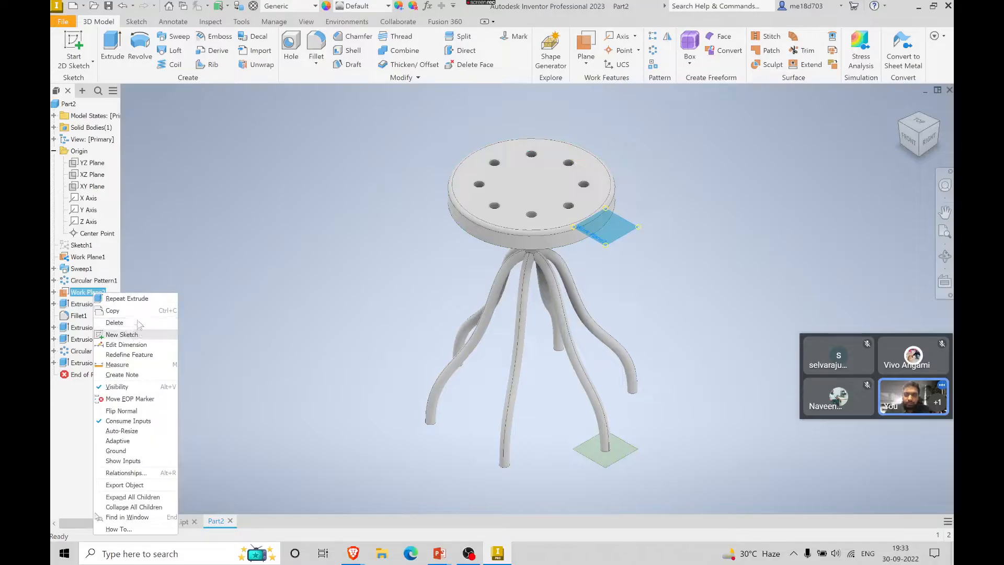
{"action": "left_click", "coordinate": [125, 388]}
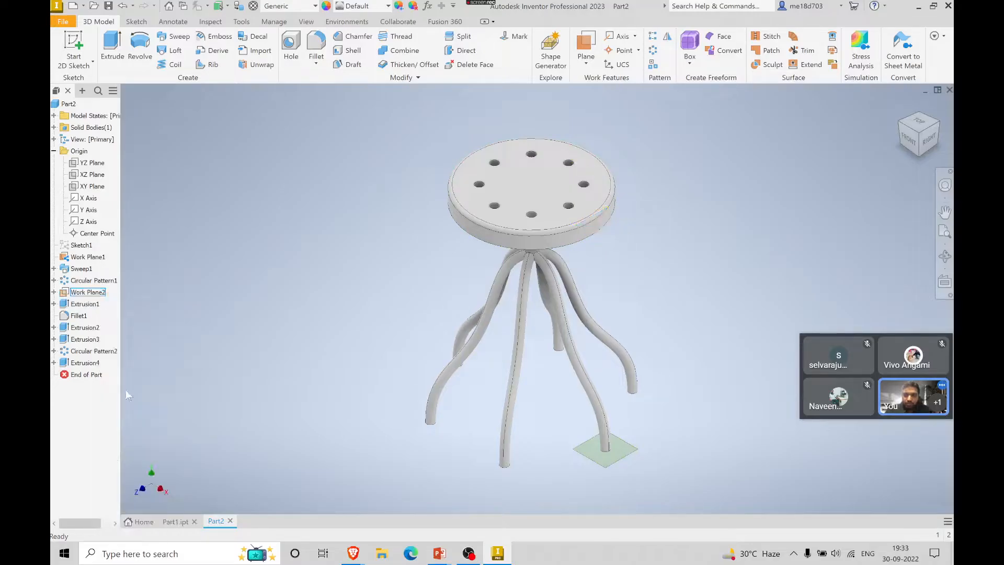
{"action": "right_click", "coordinate": [81, 257]}
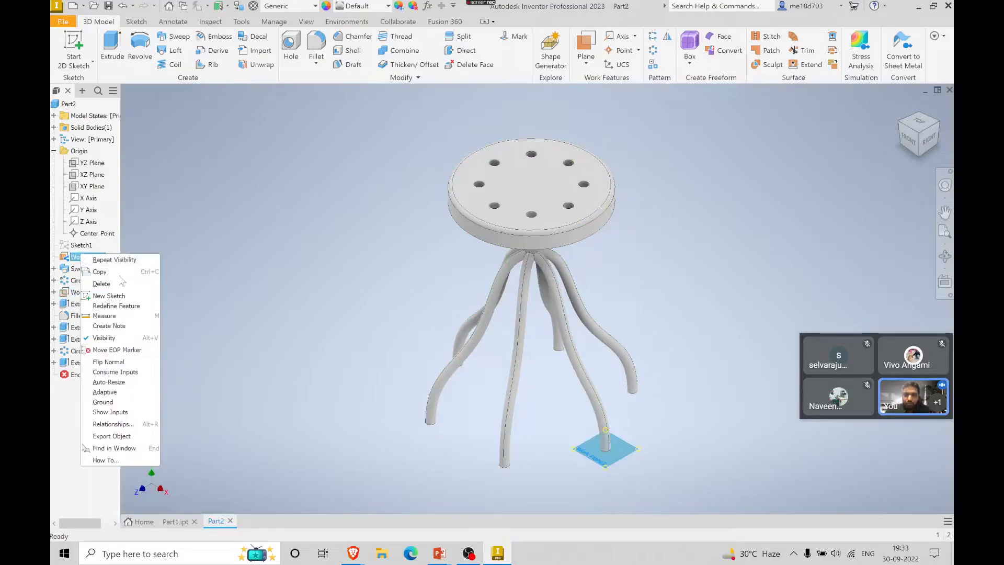
{"action": "left_click", "coordinate": [121, 338]}
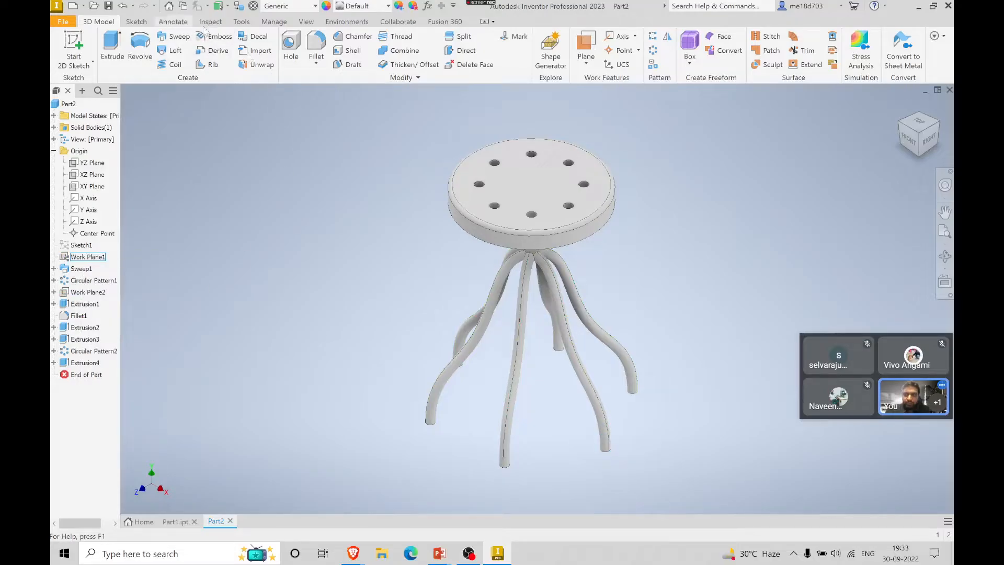
- Switch the model's visual style to one that displays the stool without edge lines
{"action": "left_click", "coordinate": [305, 22]}
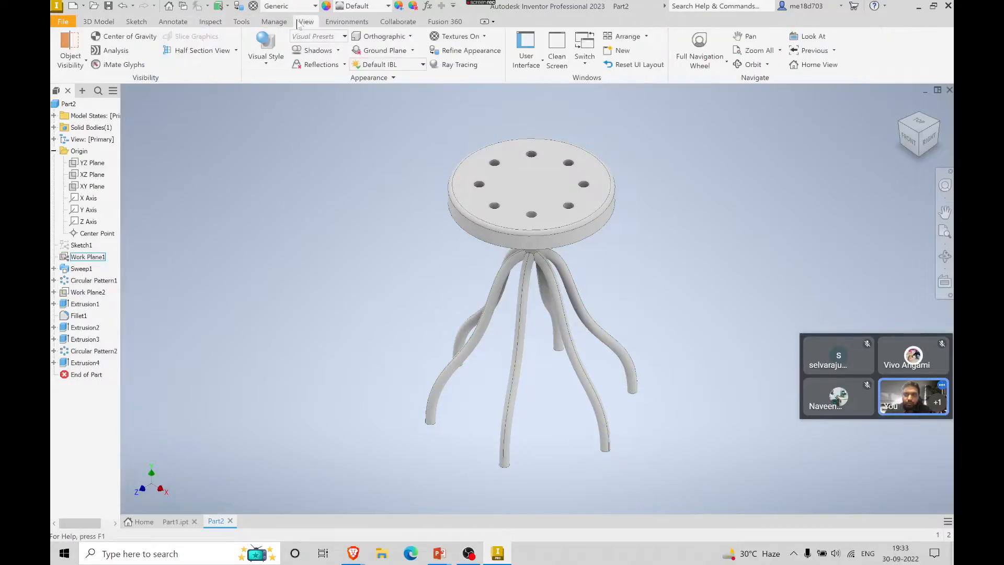
{"action": "left_click", "coordinate": [266, 62]}
{"action": "left_click", "coordinate": [284, 84]}
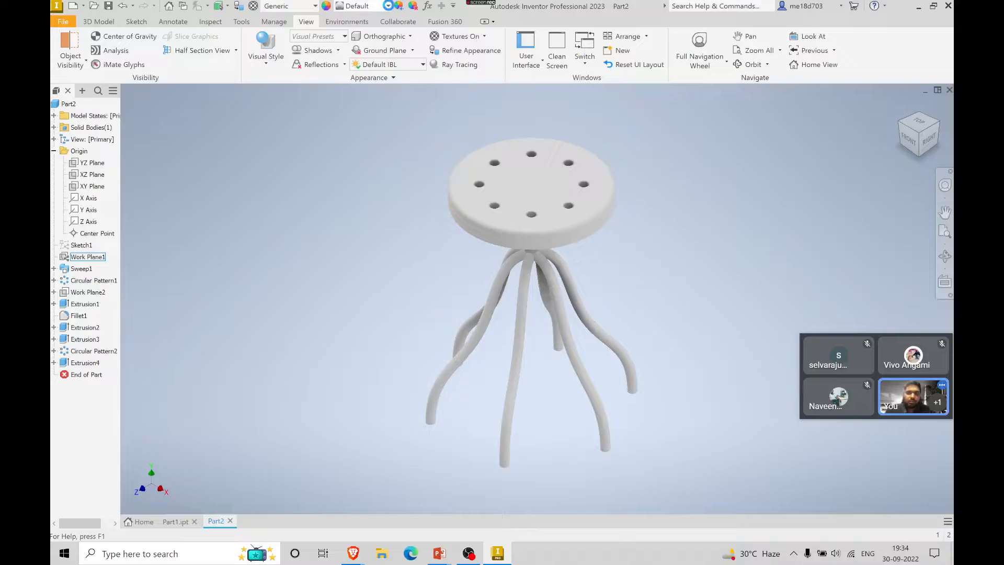
- Apply the Gunmetal appearance from the Inventor Material Library to the whole stool
{"action": "left_click", "coordinate": [388, 6]}
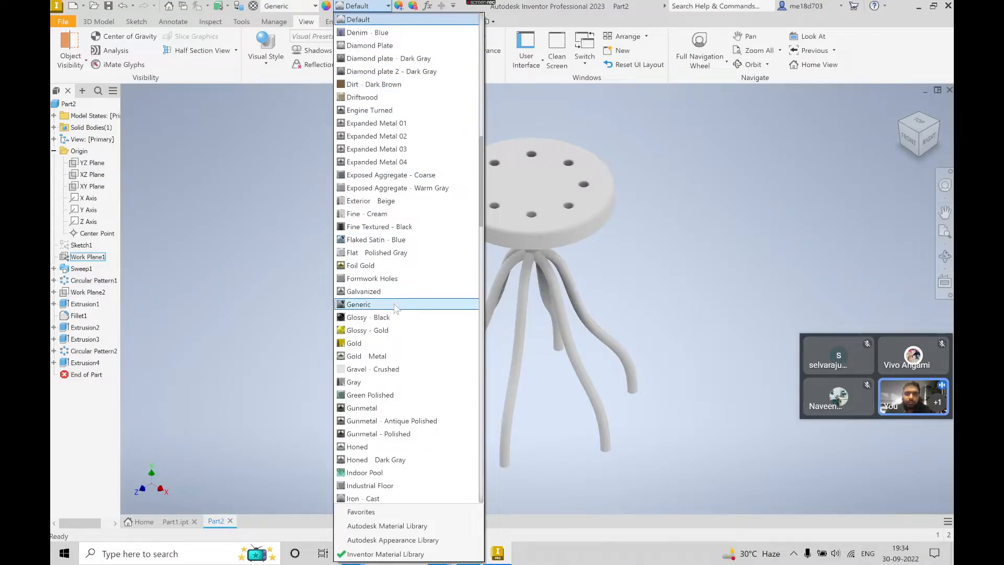
{"action": "scroll", "coordinate": [395, 308], "scroll_direction": "down", "scroll_amount": 3}
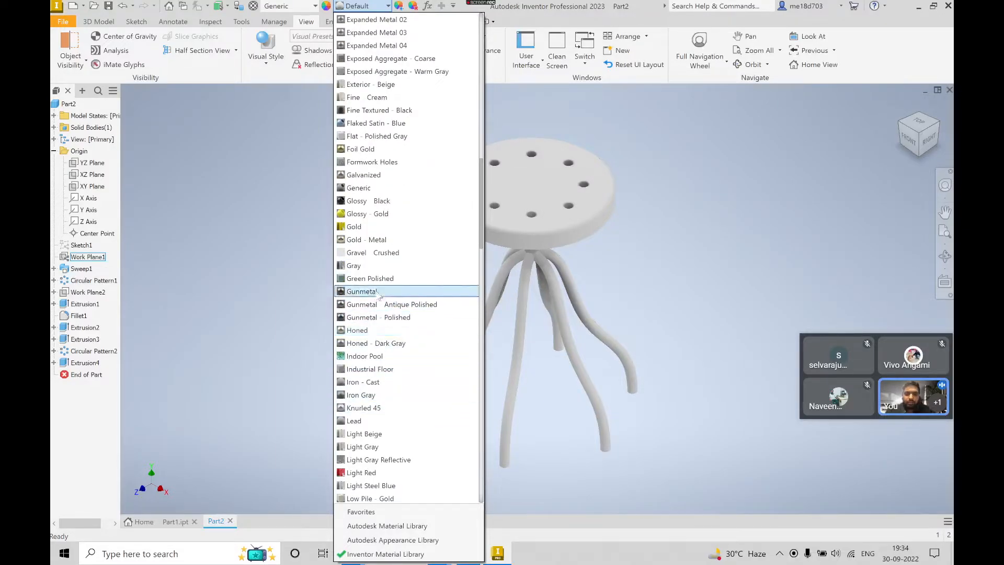
{"action": "left_click", "coordinate": [378, 292]}
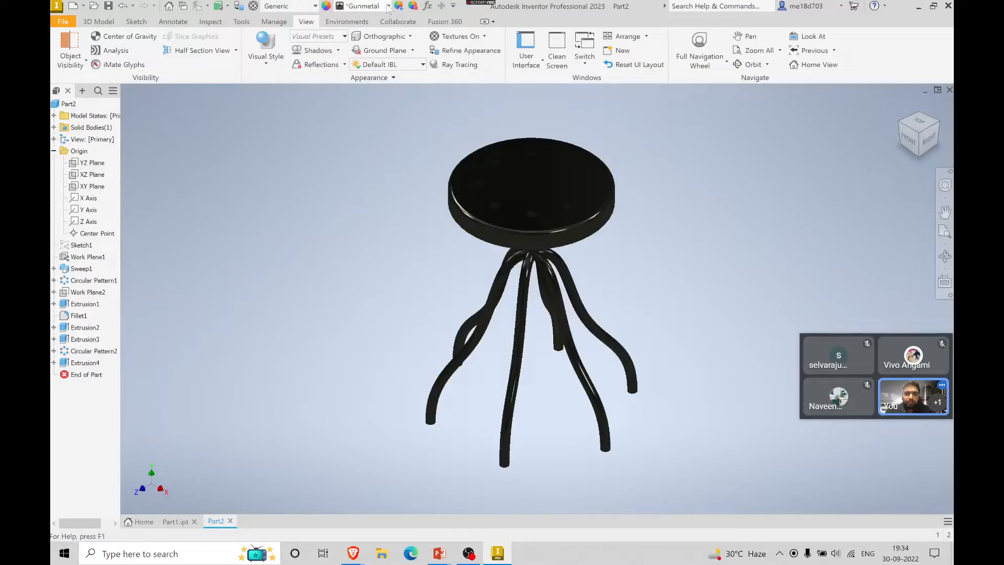
- Apply the Steel - Polished appearance from the Inventor Material Library to the whole stool
{"action": "left_click", "coordinate": [388, 6]}
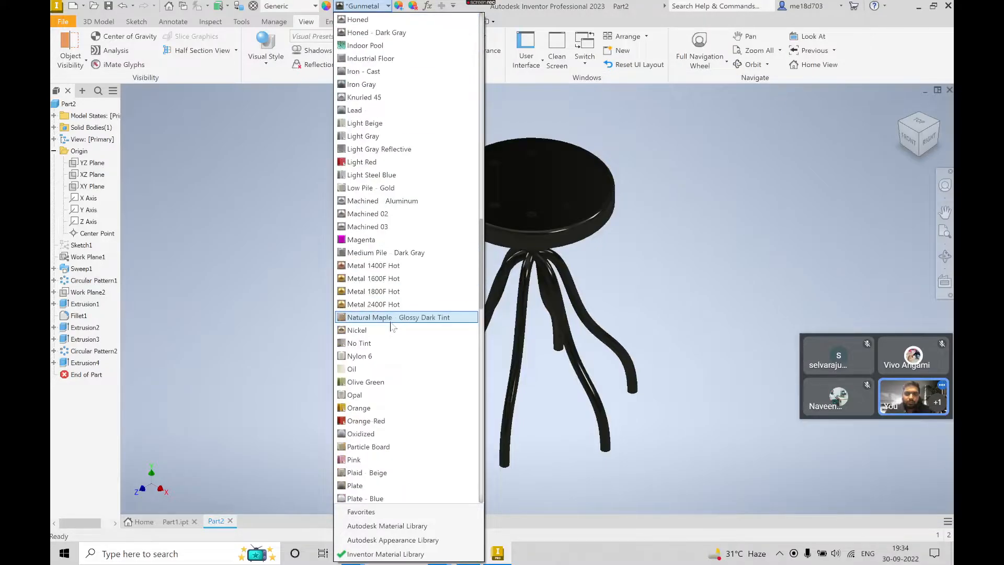
{"action": "scroll", "coordinate": [392, 327], "scroll_direction": "down", "scroll_amount": 1}
{"action": "scroll", "coordinate": [392, 327], "scroll_direction": "down", "scroll_amount": 3}
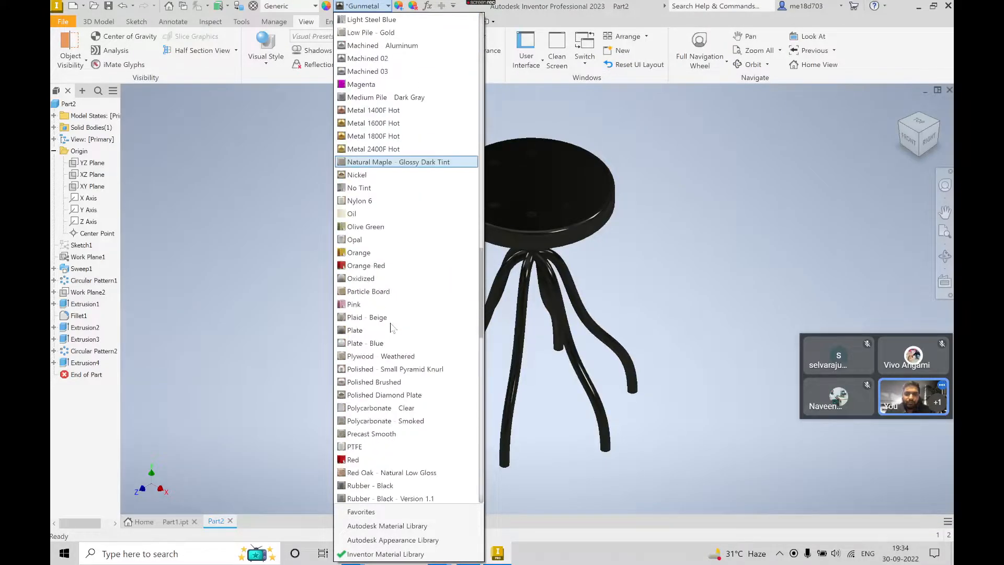
{"action": "scroll", "coordinate": [392, 327], "scroll_direction": "up", "scroll_amount": 5}
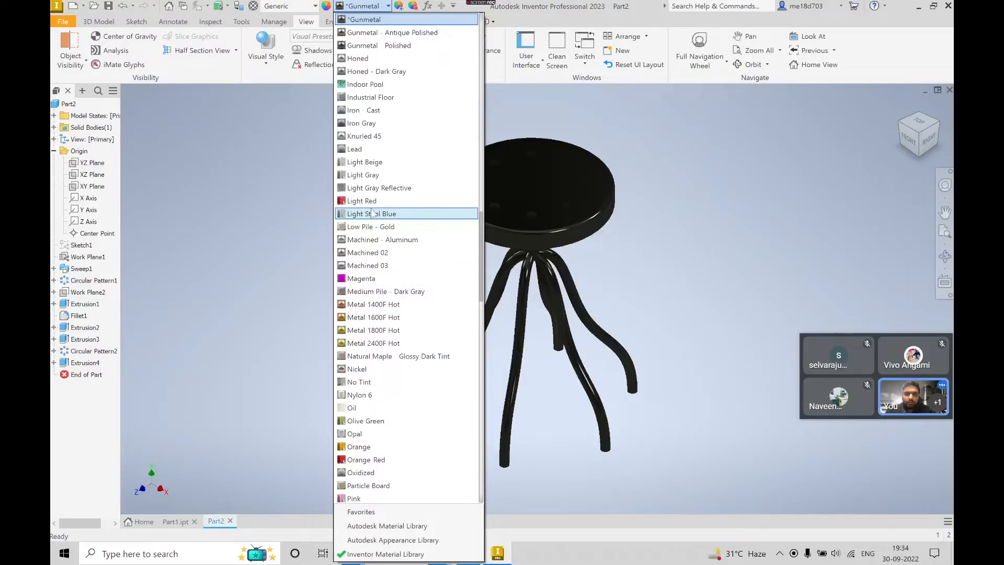
{"action": "scroll", "coordinate": [388, 149], "scroll_direction": "down", "scroll_amount": 10}
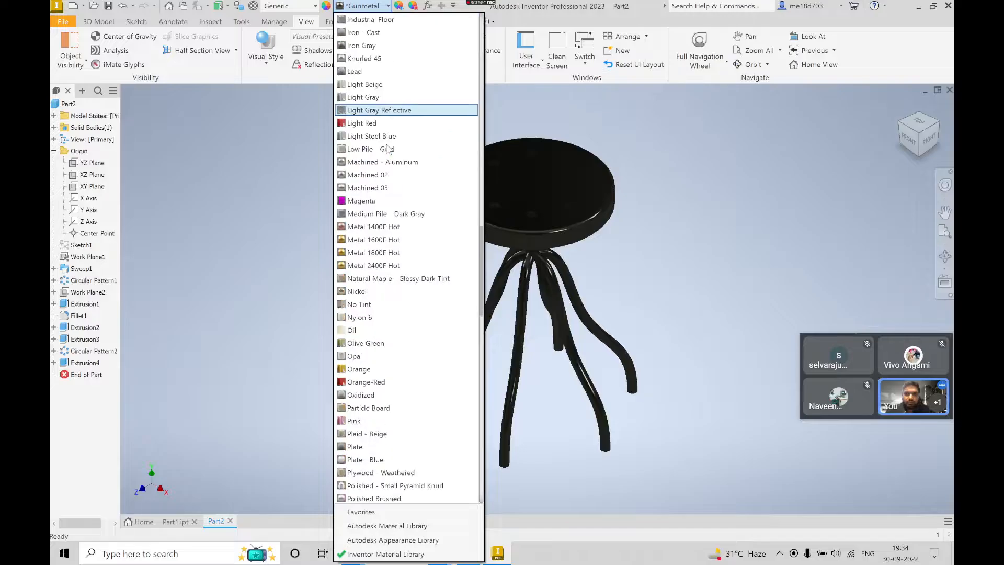
{"action": "scroll", "coordinate": [388, 149], "scroll_direction": "down", "scroll_amount": 9}
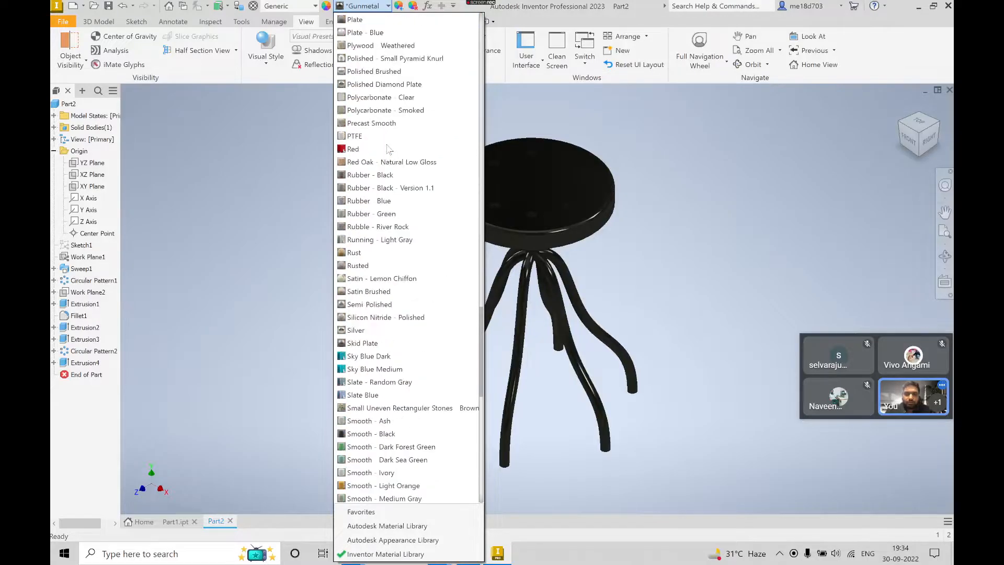
{"action": "scroll", "coordinate": [388, 150], "scroll_direction": "down", "scroll_amount": 2}
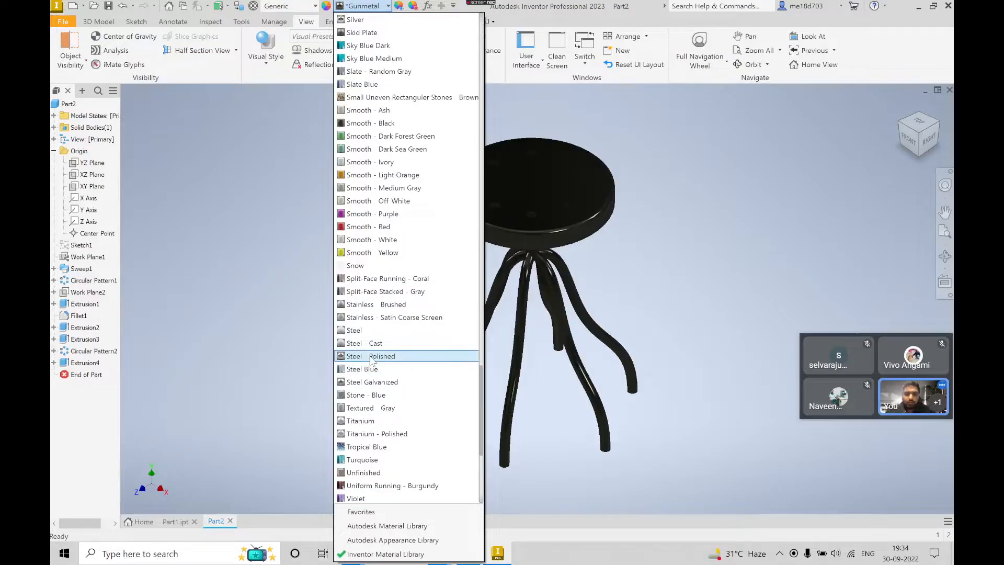
{"action": "left_click", "coordinate": [371, 356]}
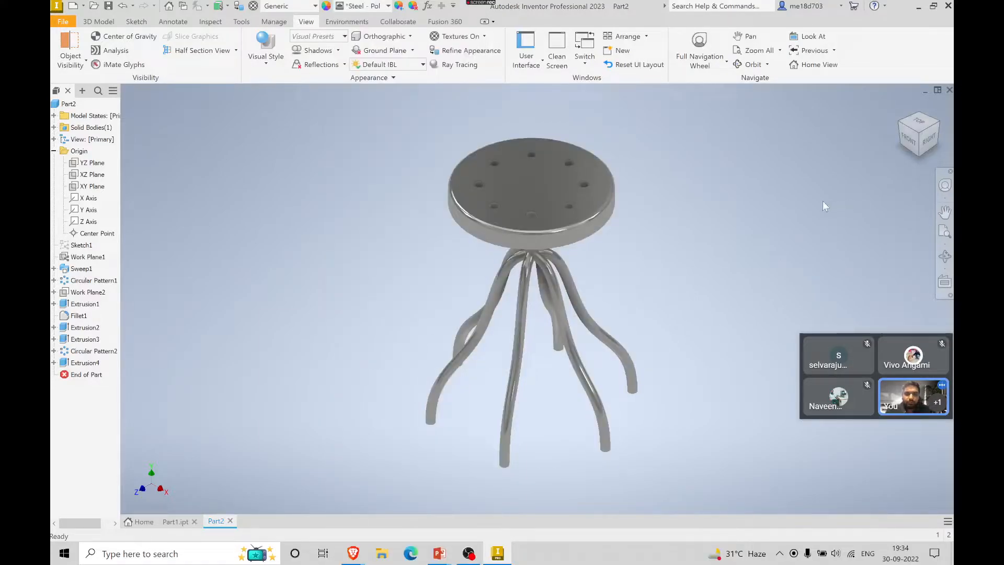
- Save the stool as Part2 in the week 10 folder and switch to the PowerPoint slide show
{"action": "left_click", "coordinate": [108, 8]}
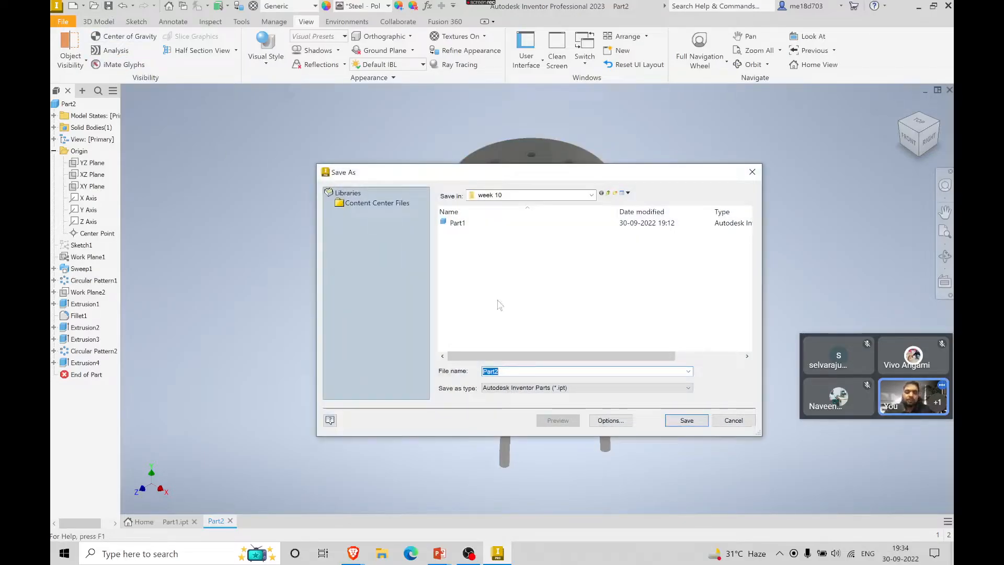
{"action": "left_click", "coordinate": [686, 421]}
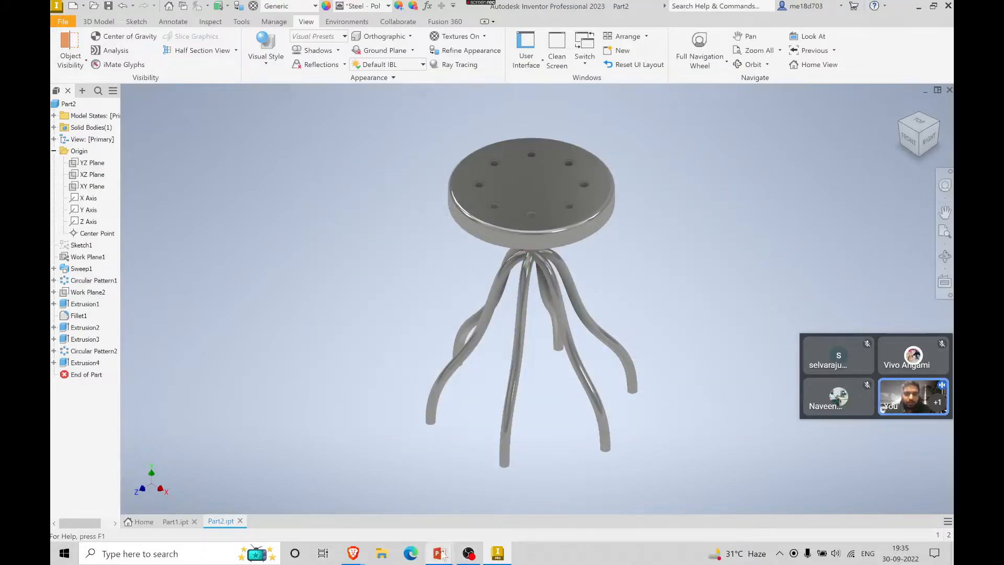
{"action": "mouse_move", "coordinate": [441, 553]}
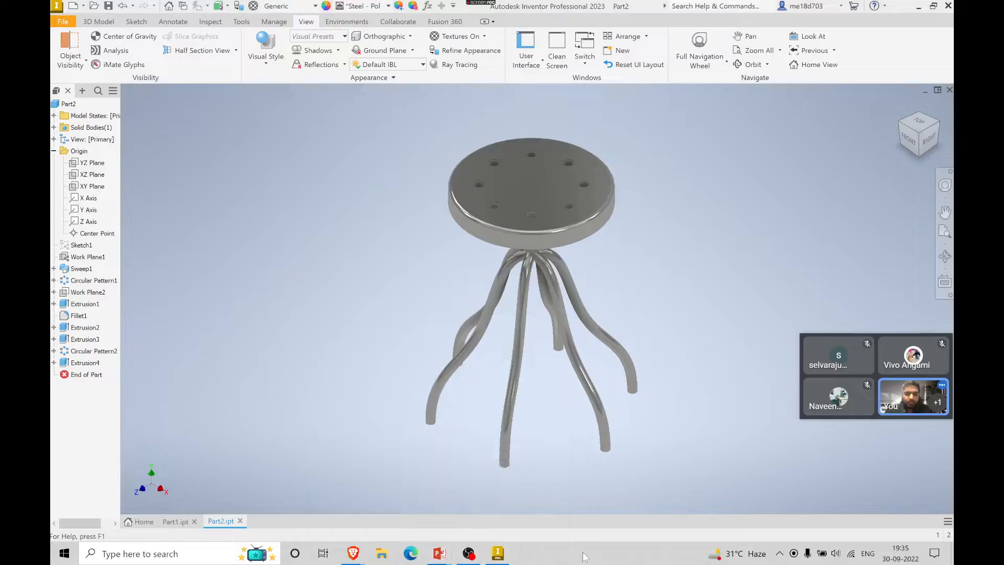
{"action": "key", "text": "alt+Tab"}
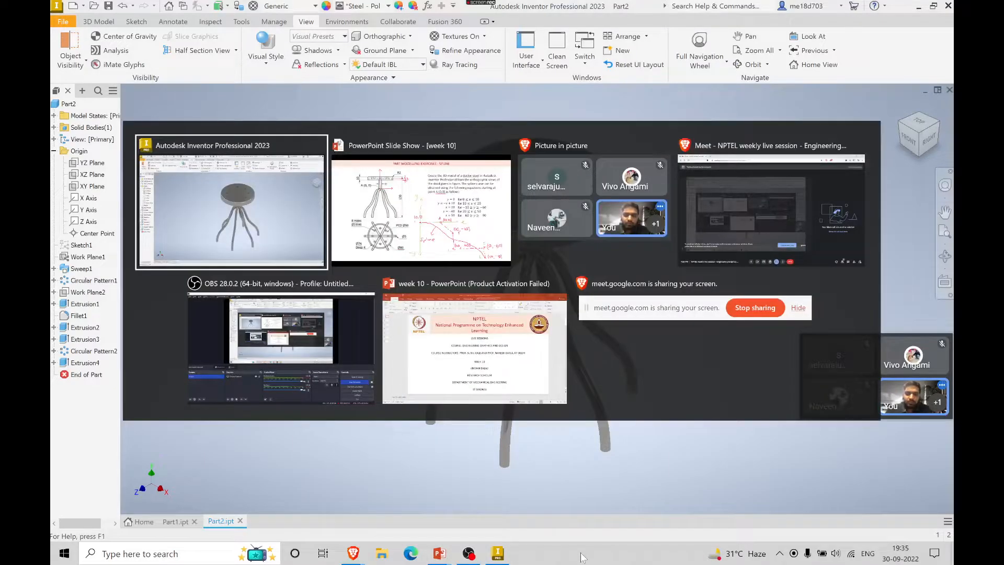
{"action": "key", "text": "alt+Tab"}
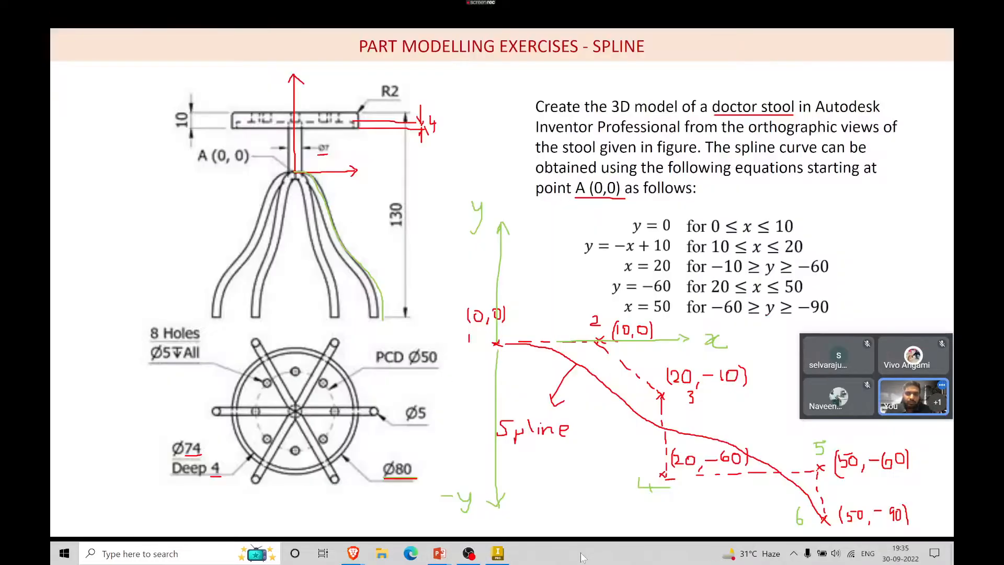
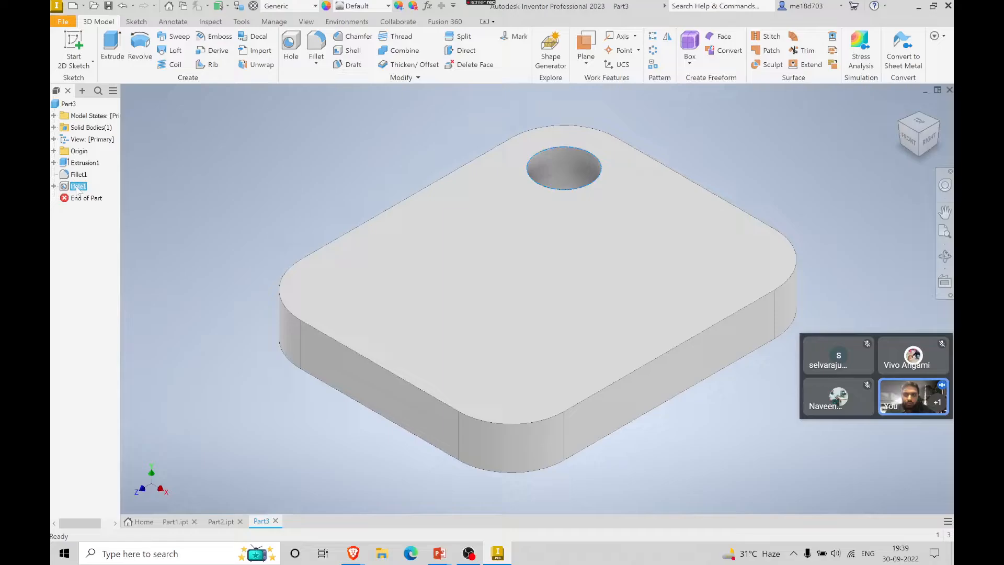
- Edit the corner hole of the plate in Inventor, setting its counterbore depth to 3 mm, and check it from above
{"action": "double_click", "coordinate": [78, 187]}
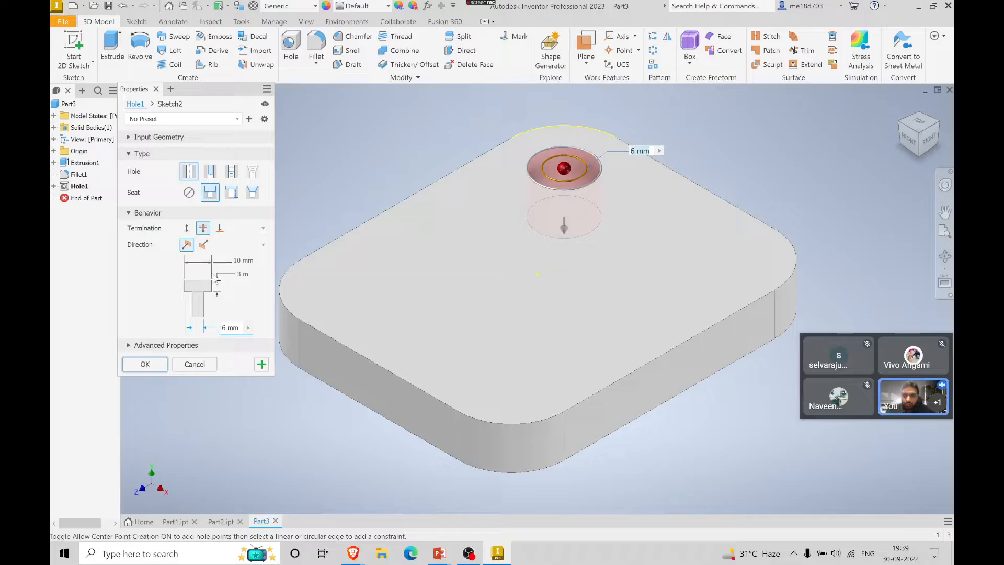
{"action": "left_click", "coordinate": [240, 275]}
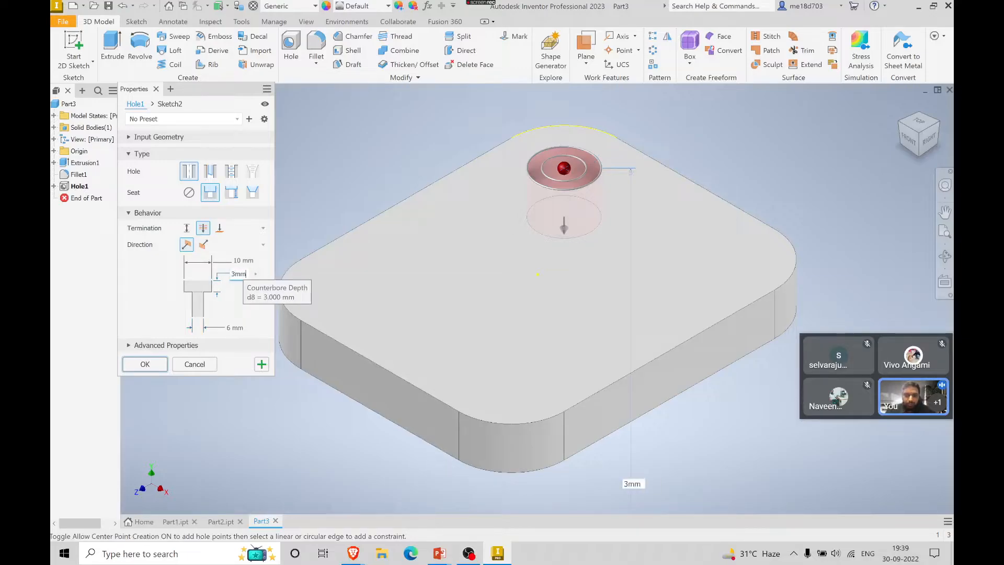
{"action": "left_click", "coordinate": [145, 364]}
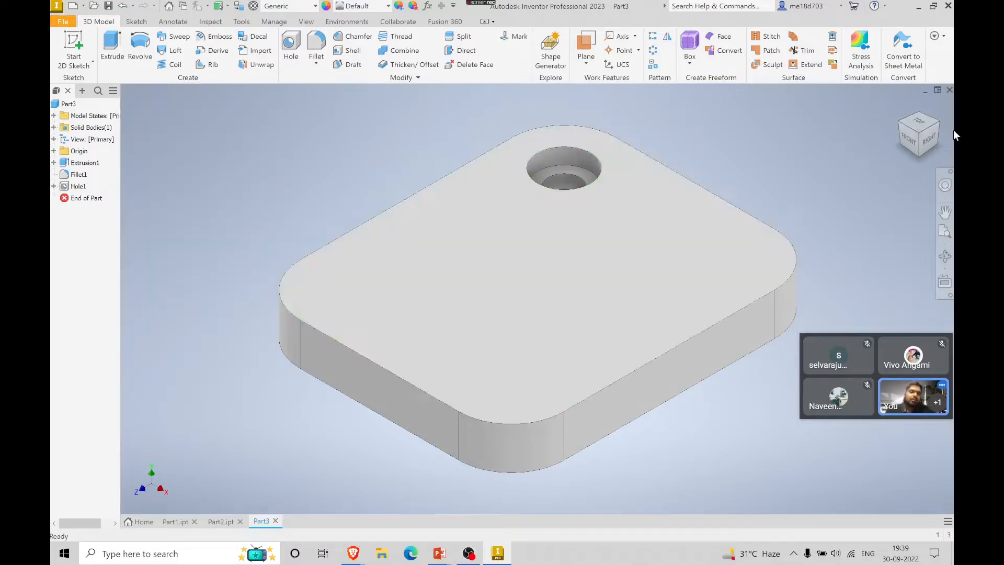
{"action": "left_click", "coordinate": [919, 122]}
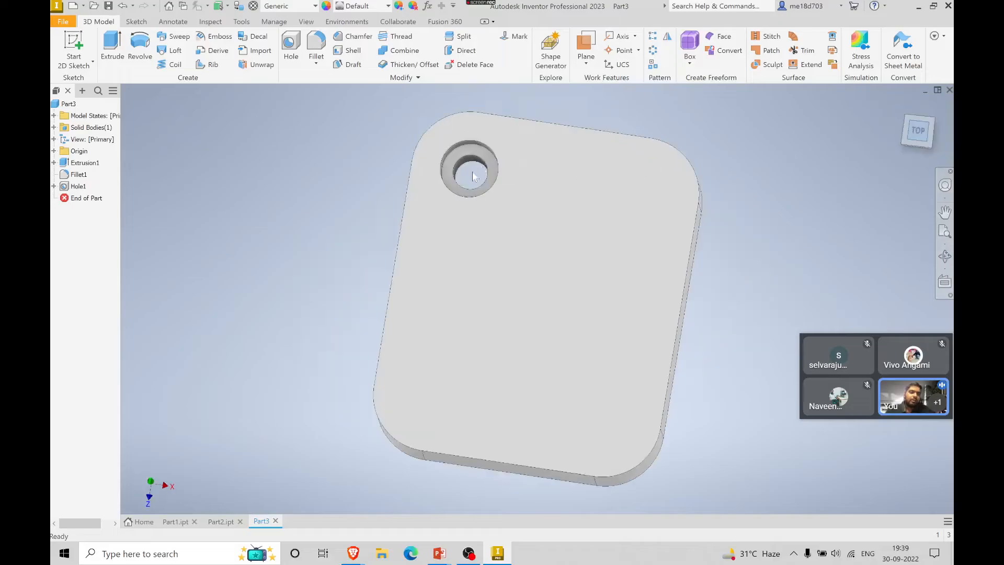
{"action": "left_click", "coordinate": [932, 145]}
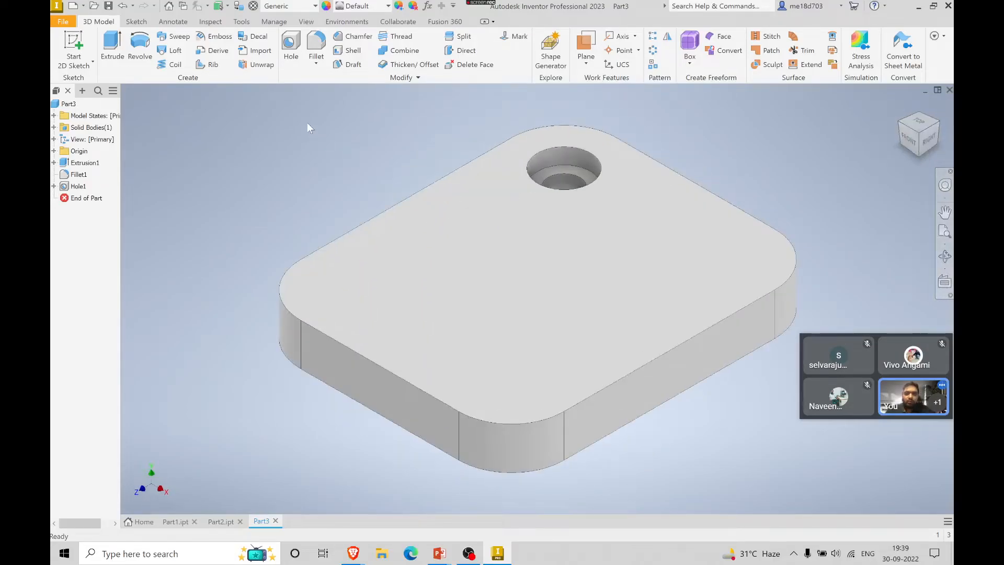
- Set up a rectangular pattern of the counterbored hole along the plate's short and long top edges, flipping the short-edge direction to point across the plate
{"action": "left_click", "coordinate": [654, 38]}
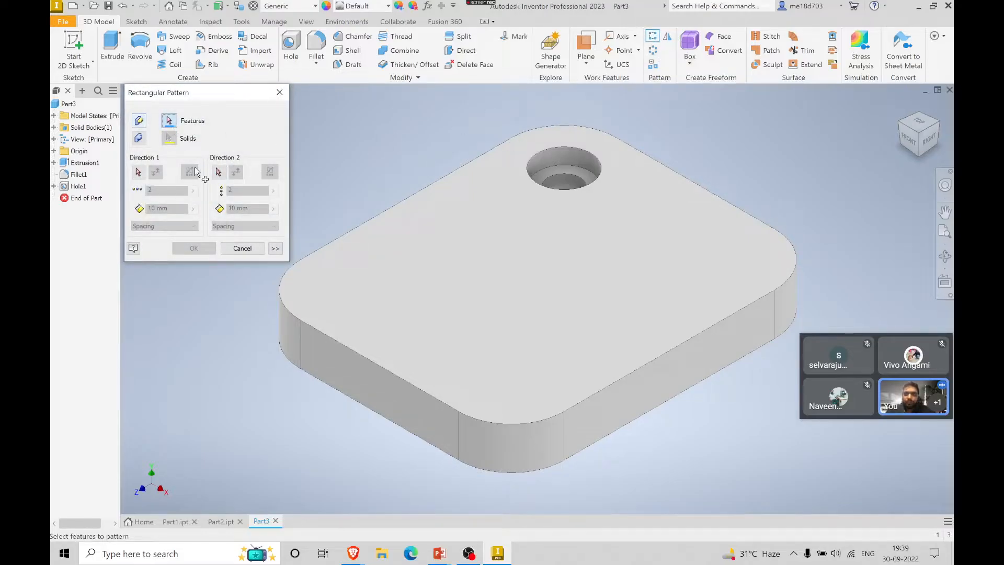
{"action": "left_click", "coordinate": [78, 186]}
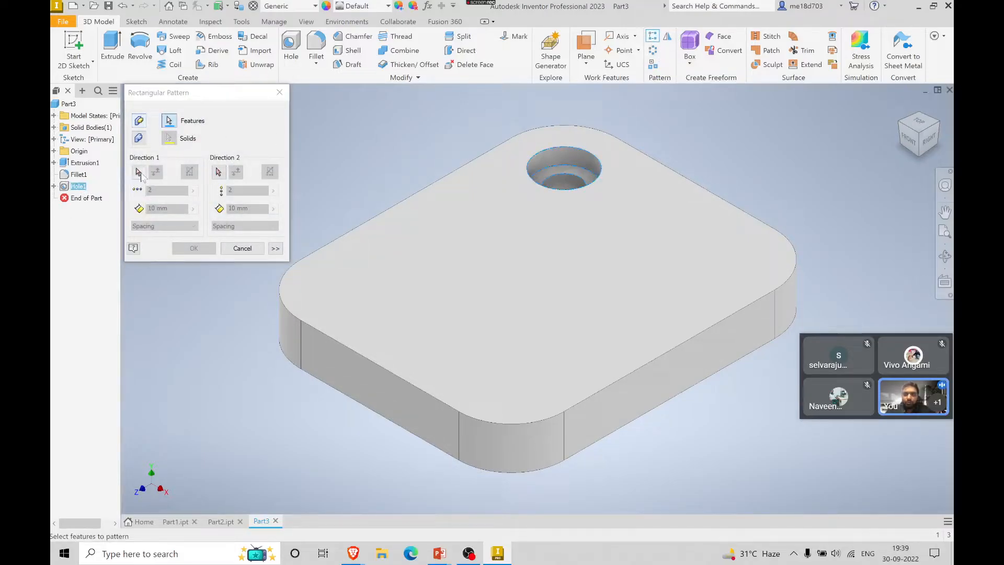
{"action": "left_click", "coordinate": [139, 172]}
{"action": "left_click", "coordinate": [690, 183]}
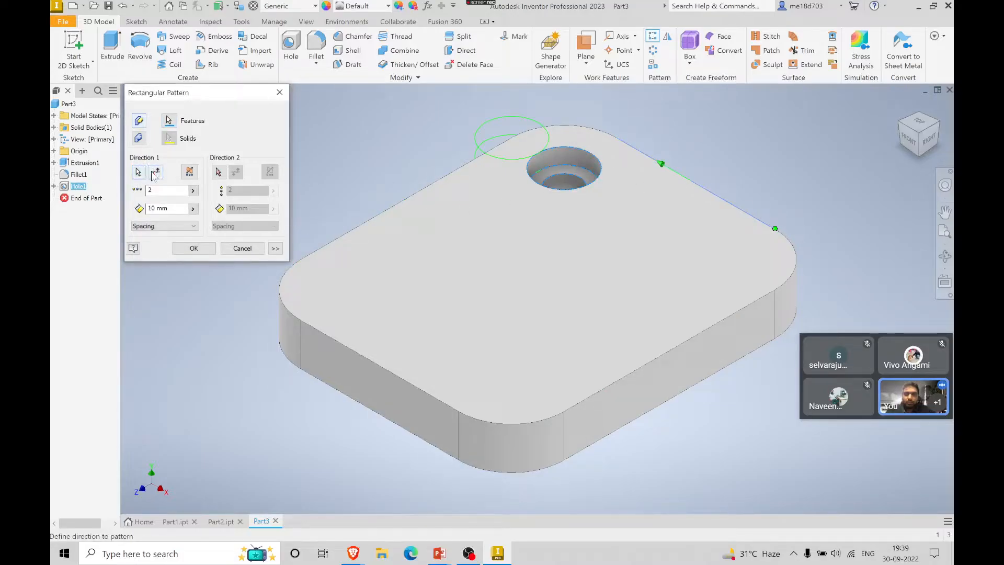
{"action": "left_click", "coordinate": [156, 174]}
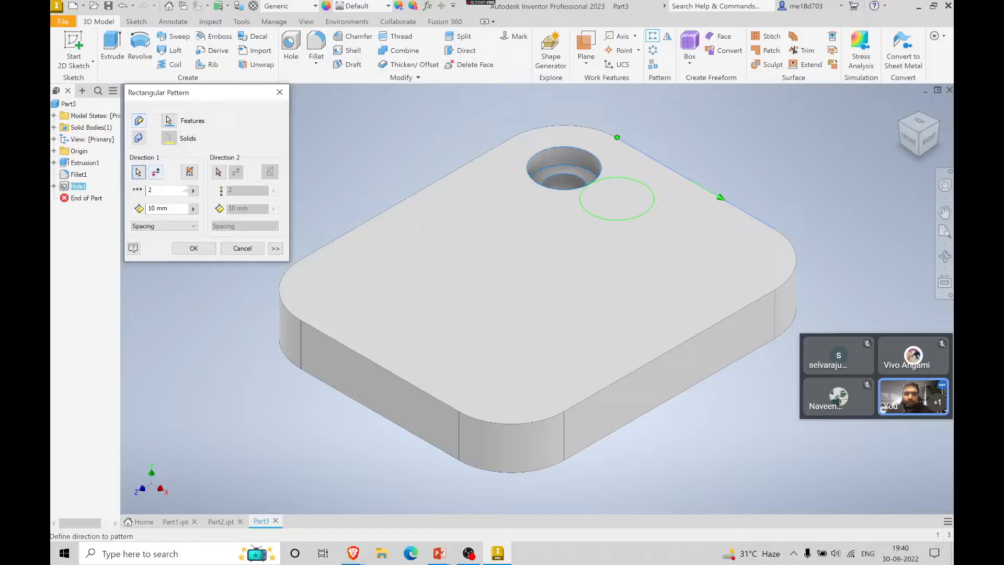
{"action": "left_click", "coordinate": [218, 172]}
{"action": "left_click", "coordinate": [412, 200]}
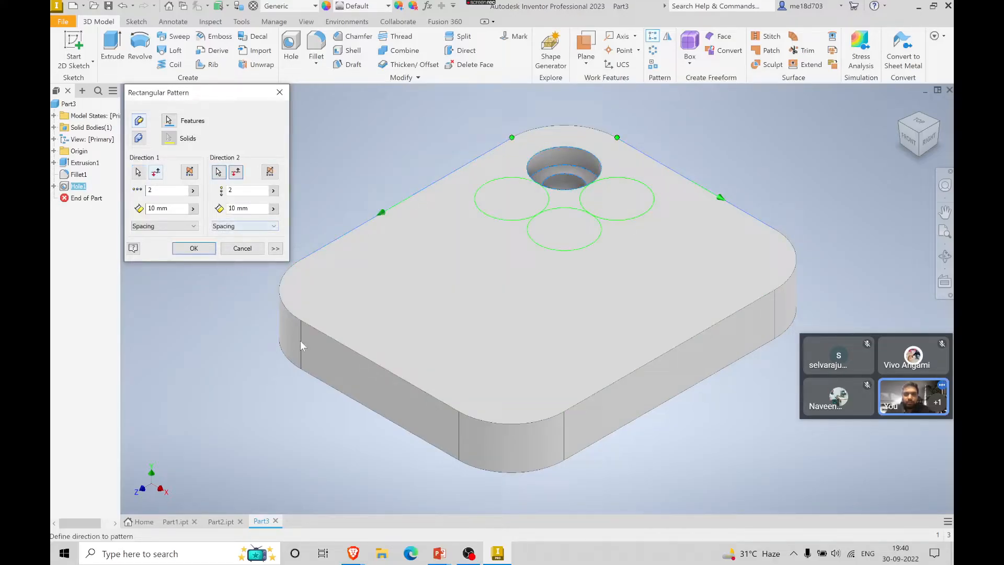
- Space the hole pattern 30 mm along the short edge and 40 mm along the long edge, two holes each way, and create it
{"action": "key", "text": "alt+Tab"}
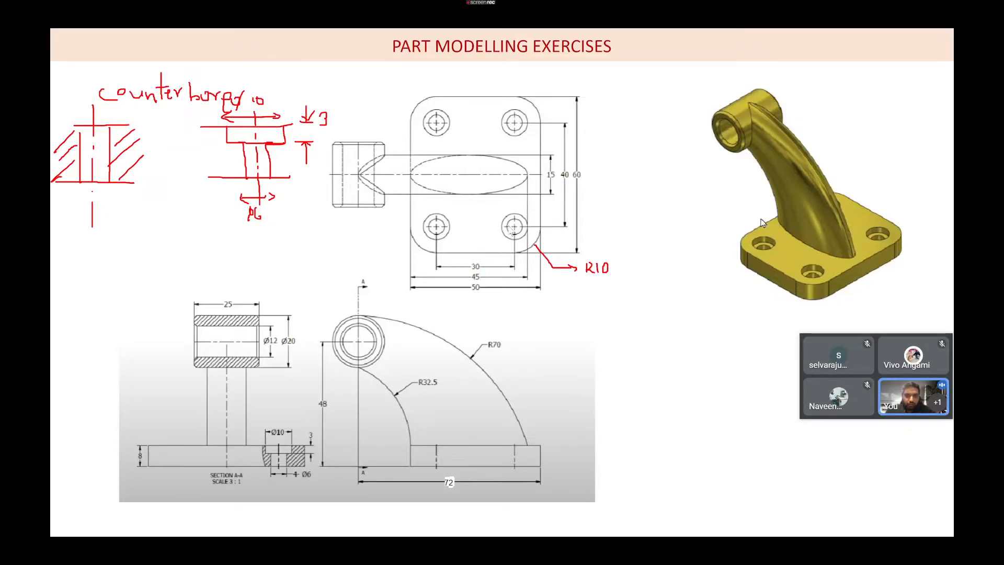
{"action": "key", "text": "alt+Tab"}
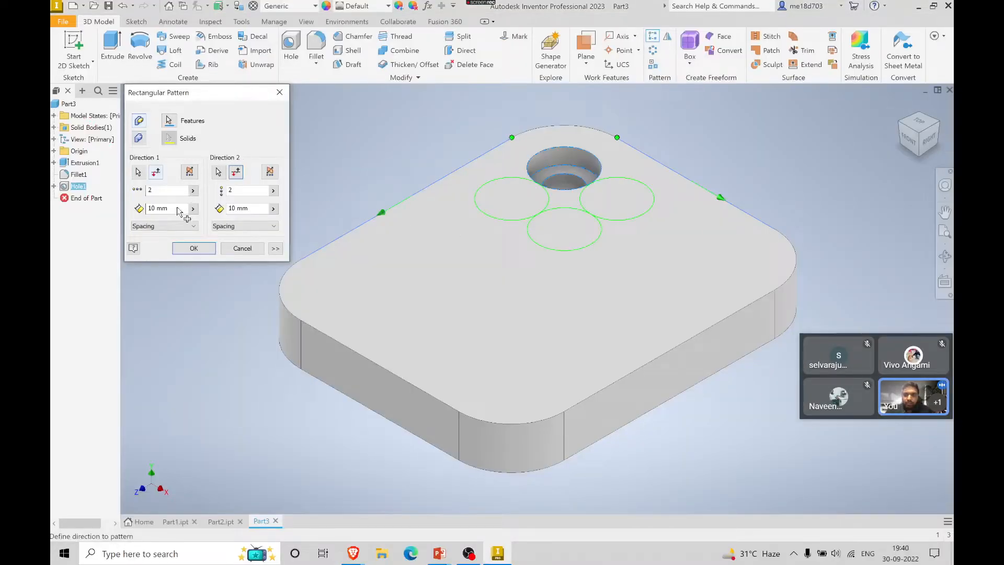
{"action": "left_click_drag", "start_coordinate": [178, 210], "coordinate": [146, 210]}
{"action": "type", "text": "30"}
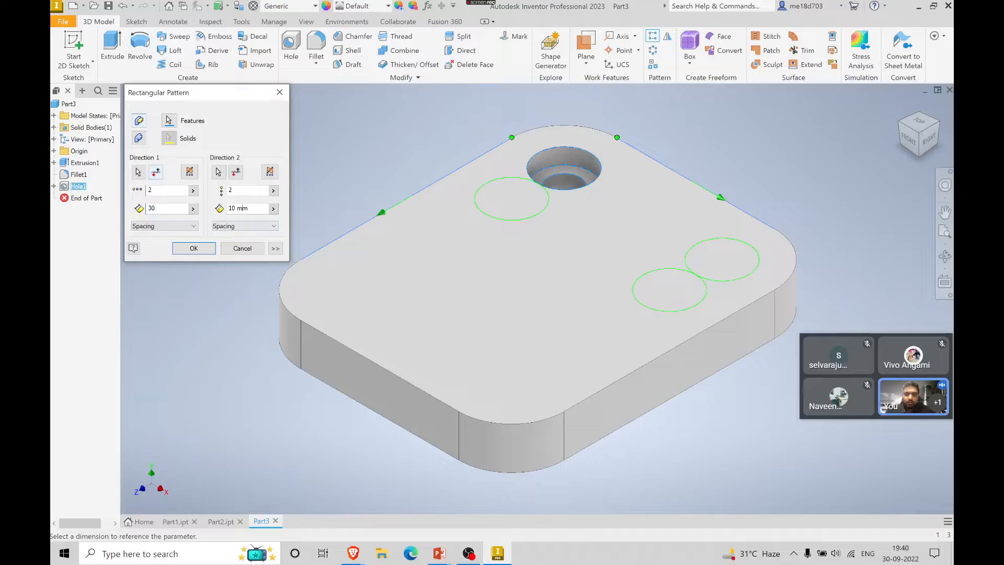
{"action": "left_click_drag", "start_coordinate": [243, 208], "coordinate": [223, 212]}
{"action": "type", "text": "40"}
{"action": "left_click", "coordinate": [192, 247]}
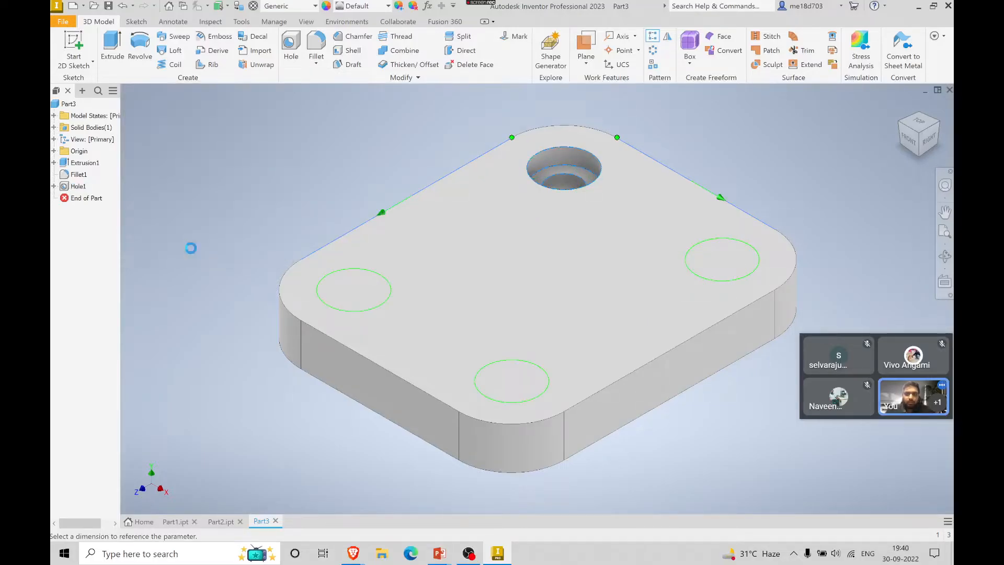
- Consult the exercise drawing in PowerPoint and start a new 2D sketch on the XY plane of the plate part
{"action": "key", "text": "alt+Tab"}
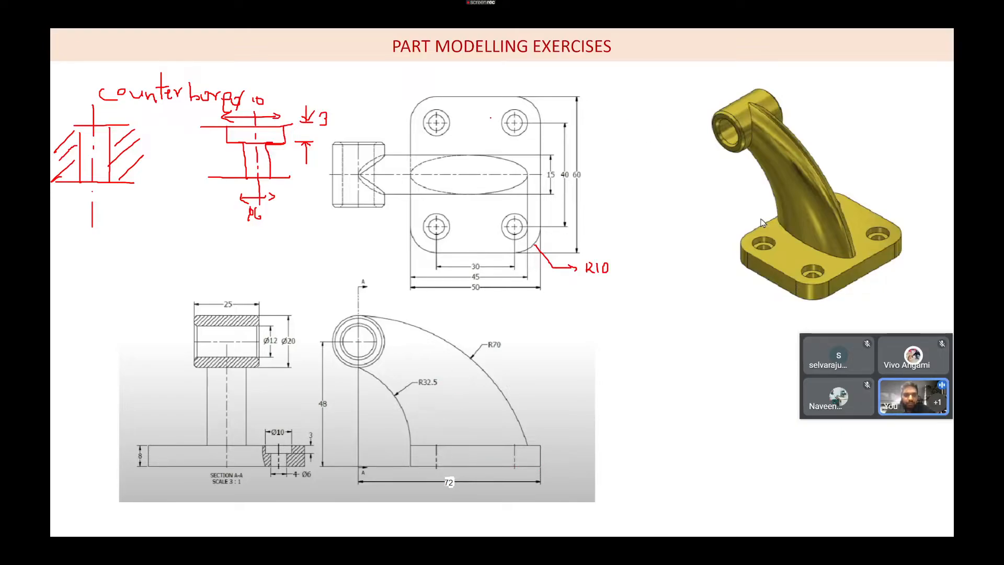
{"action": "key", "text": "alt+Tab"}
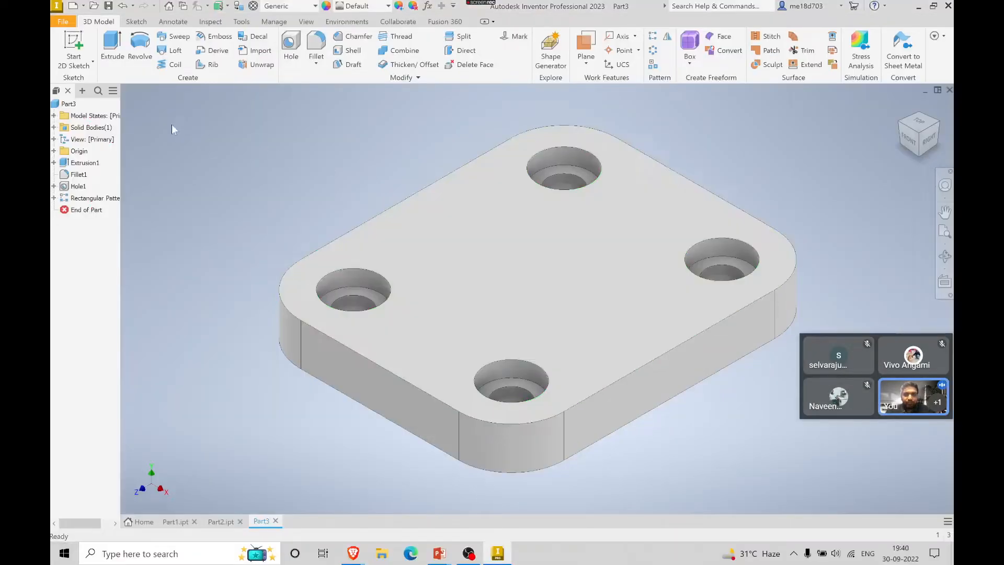
{"action": "left_click", "coordinate": [75, 43]}
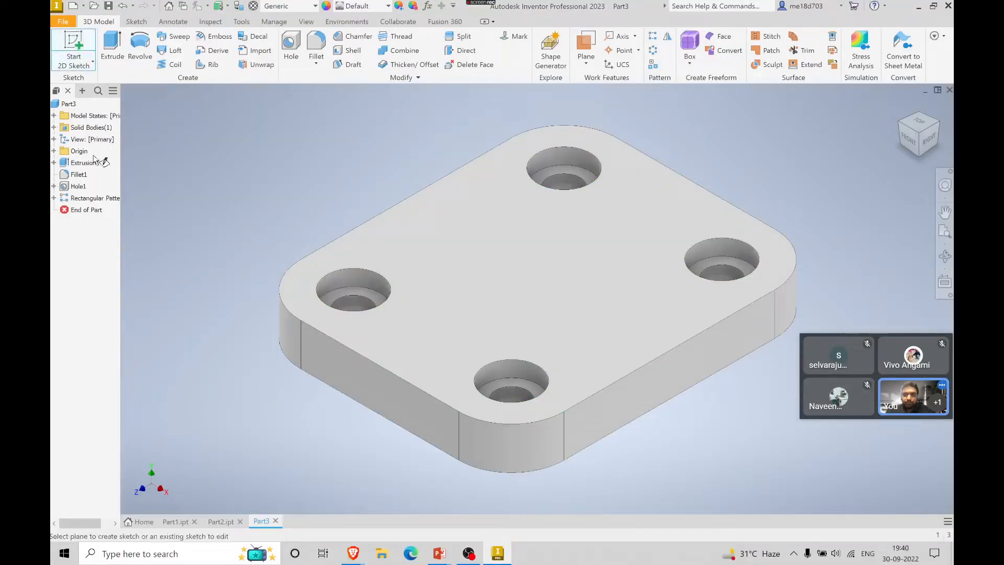
{"action": "left_click", "coordinate": [54, 151]}
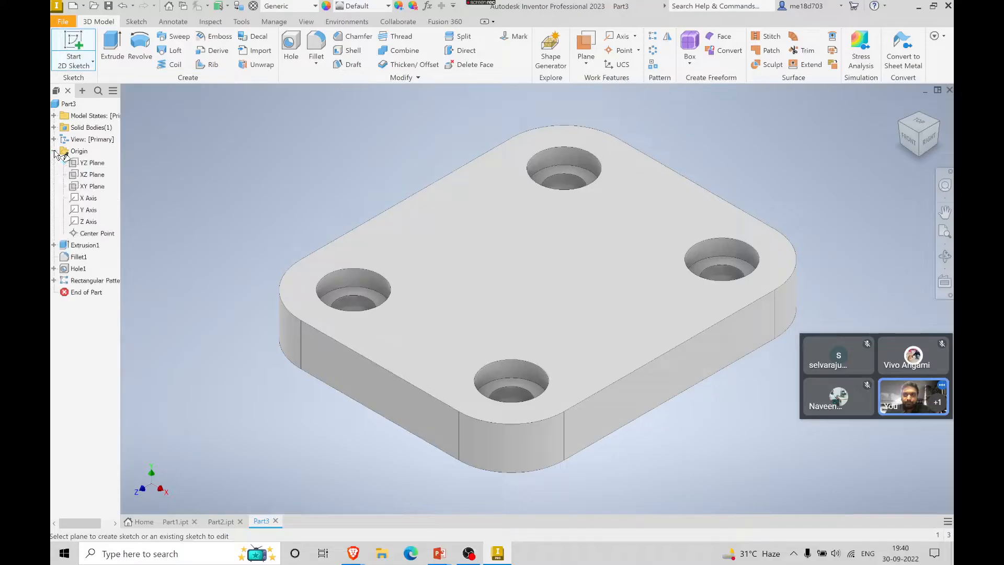
{"action": "left_click", "coordinate": [92, 188]}
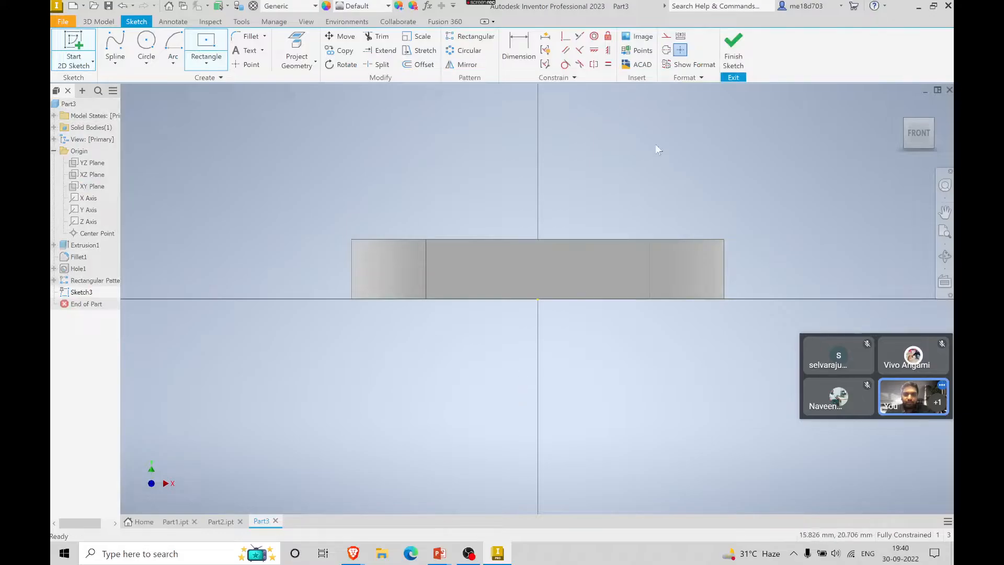
- Sketch a circle up beyond one end of the plate, check the exercise drawing, and set the circle's diameter to 20 mm
{"action": "left_click", "coordinate": [147, 44]}
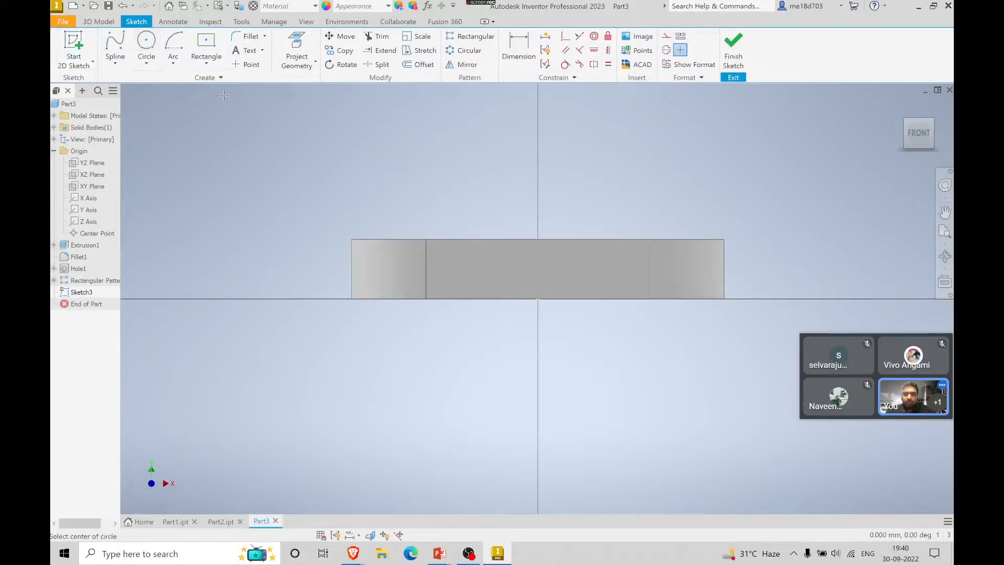
{"action": "left_click", "coordinate": [302, 132]}
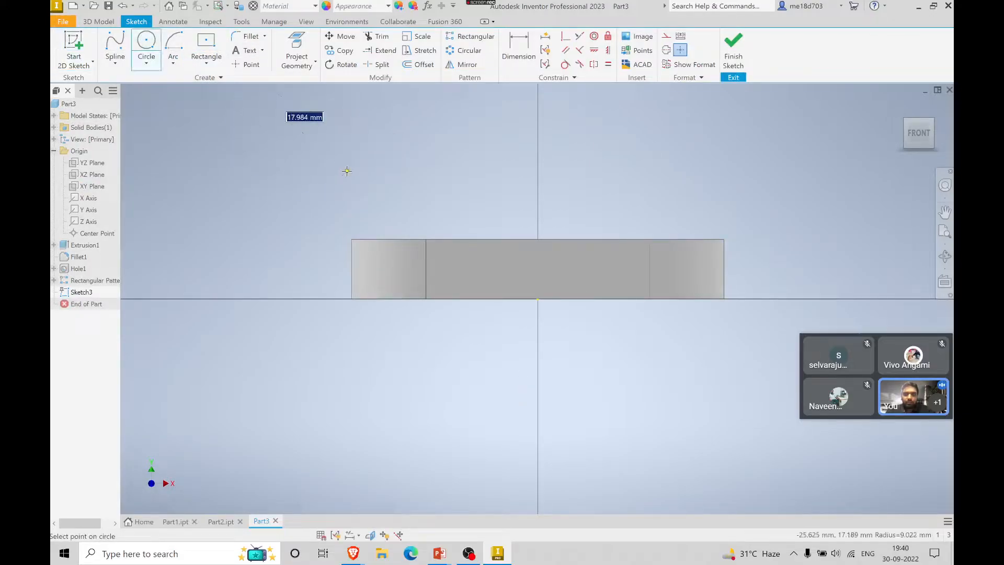
{"action": "key", "text": "alt+Tab"}
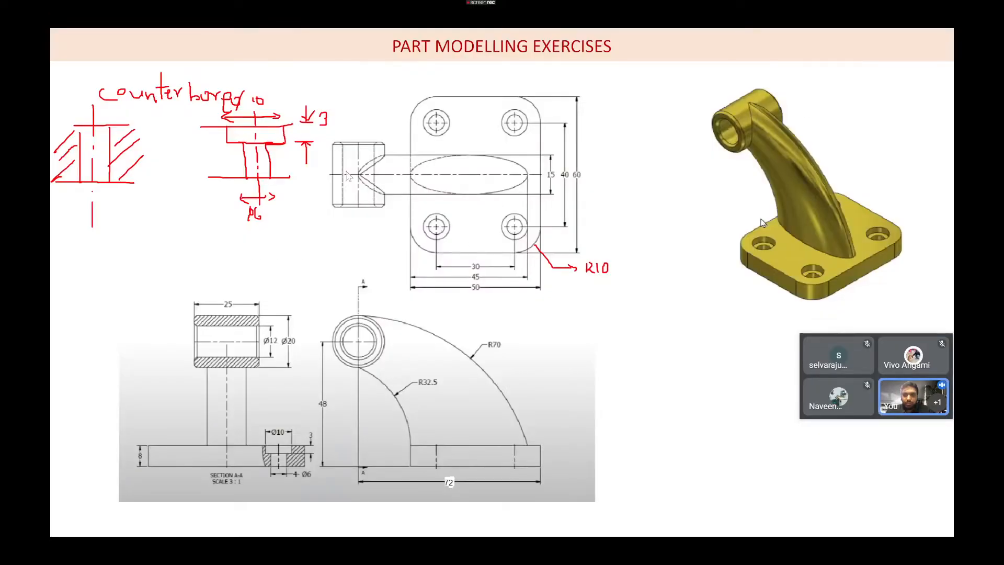
{"action": "key", "text": "alt+Tab"}
{"action": "left_click", "coordinate": [526, 48]}
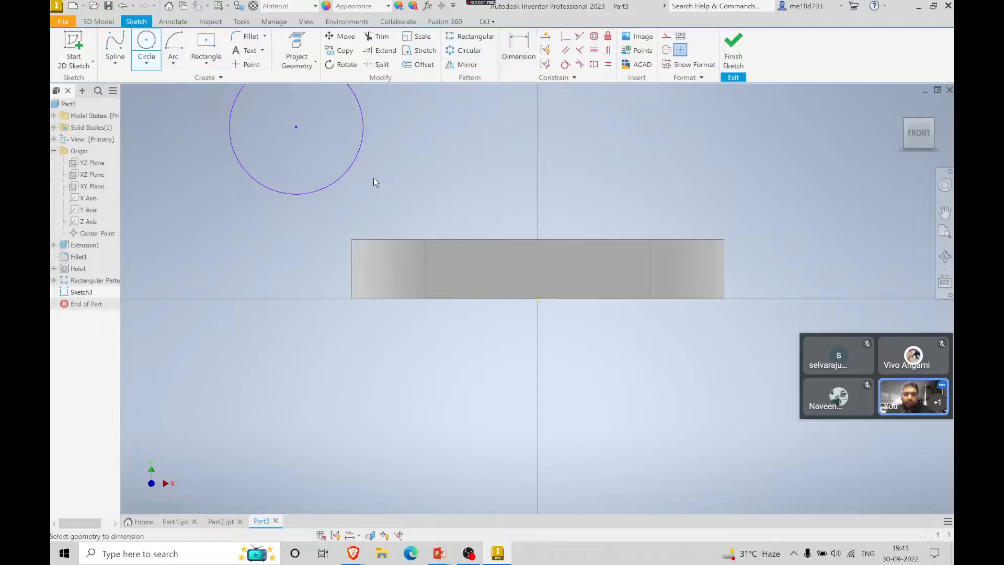
{"action": "left_click", "coordinate": [340, 174]}
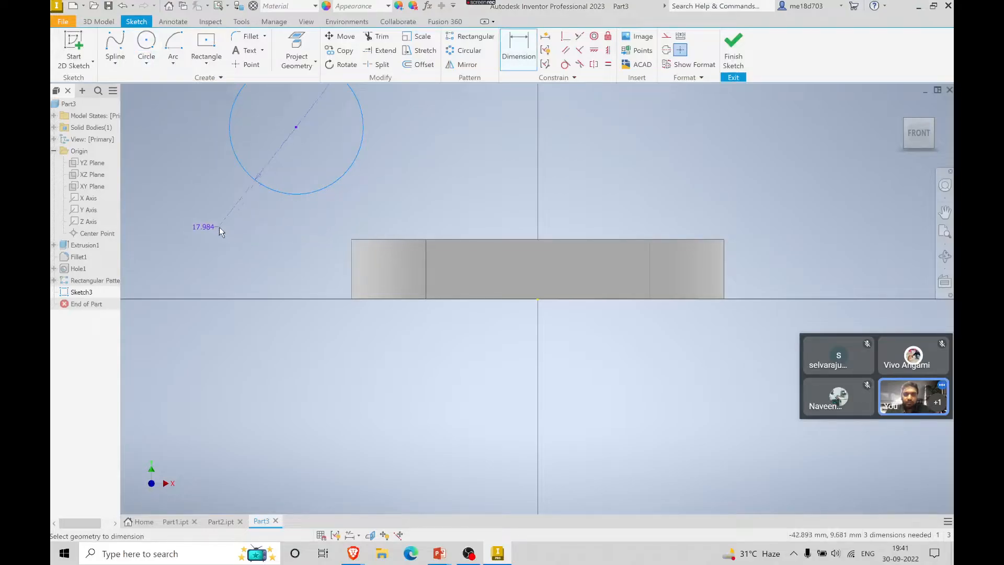
{"action": "left_click", "coordinate": [219, 227]}
{"action": "type", "text": "20"}
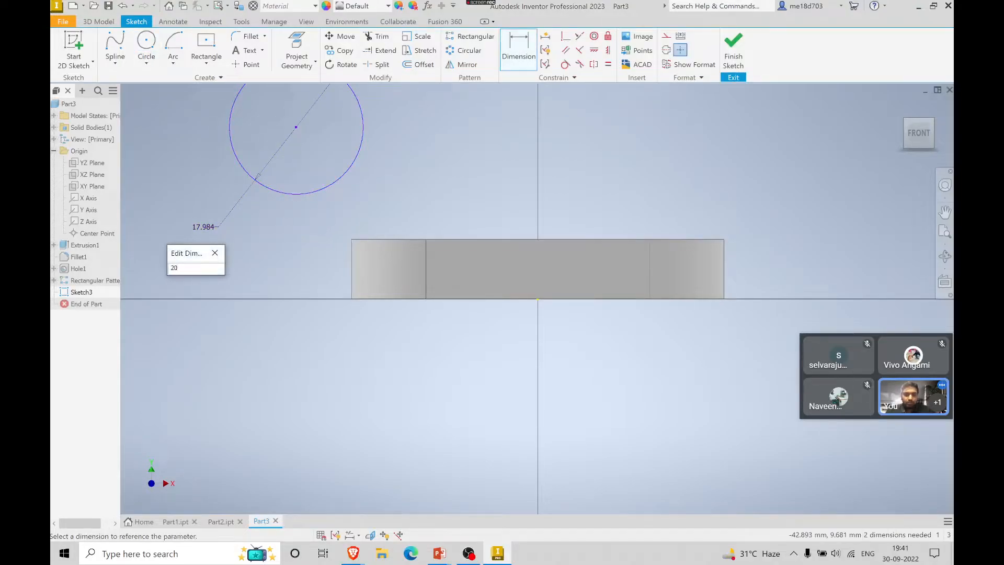
{"action": "key", "text": "Return"}
- Dimension the circle's centre 48 mm above the plate's bottom edge, consulting the exercise drawing for the height
{"action": "scroll", "coordinate": [284, 221], "scroll_direction": "down", "scroll_amount": 3}
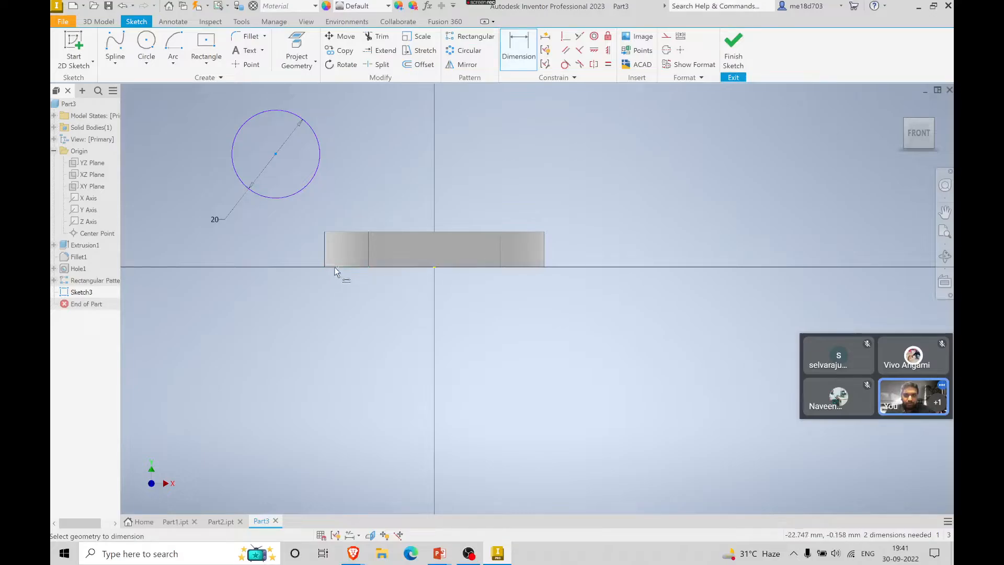
{"action": "left_click", "coordinate": [353, 267]}
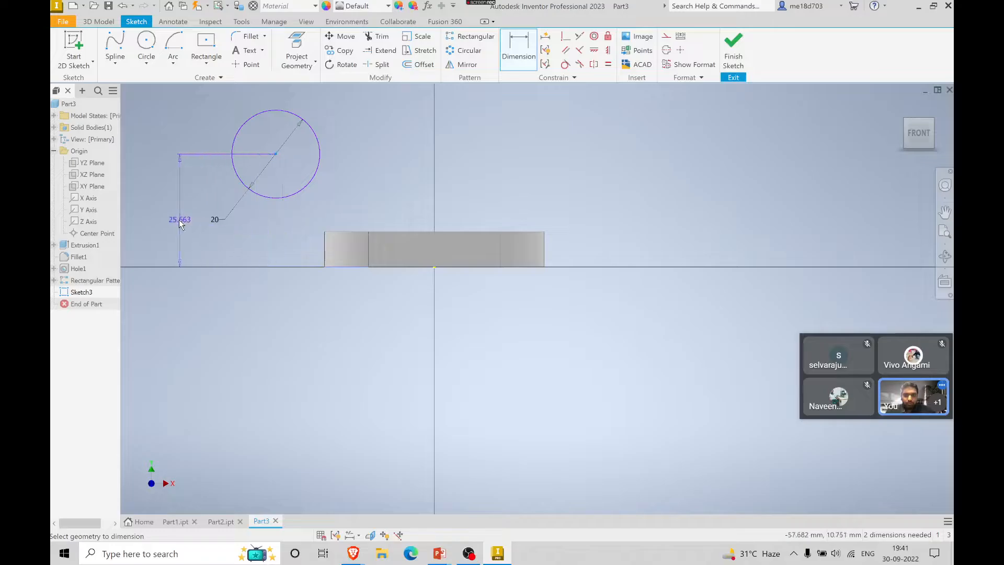
{"action": "left_click", "coordinate": [169, 221]}
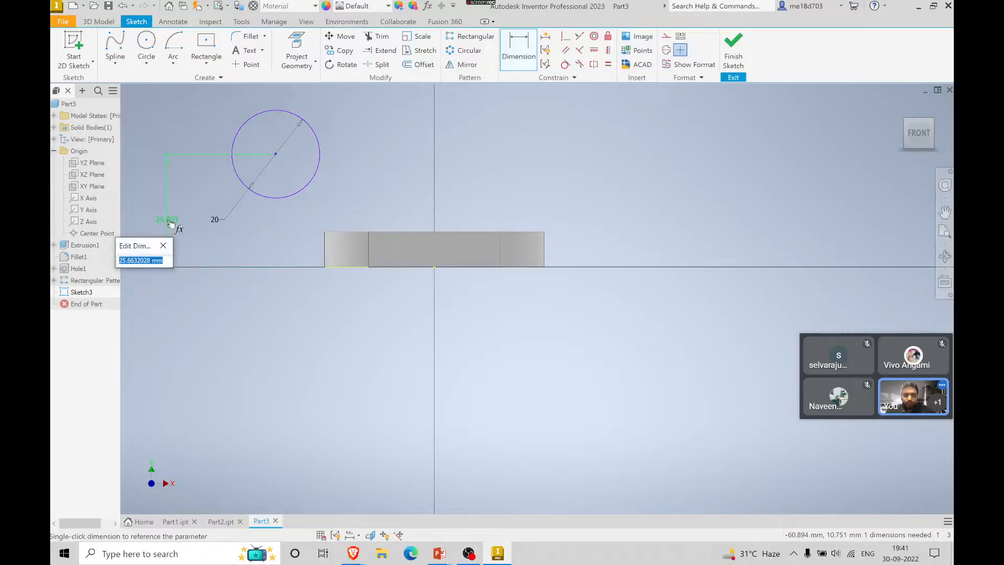
{"action": "key", "text": "alt+Tab"}
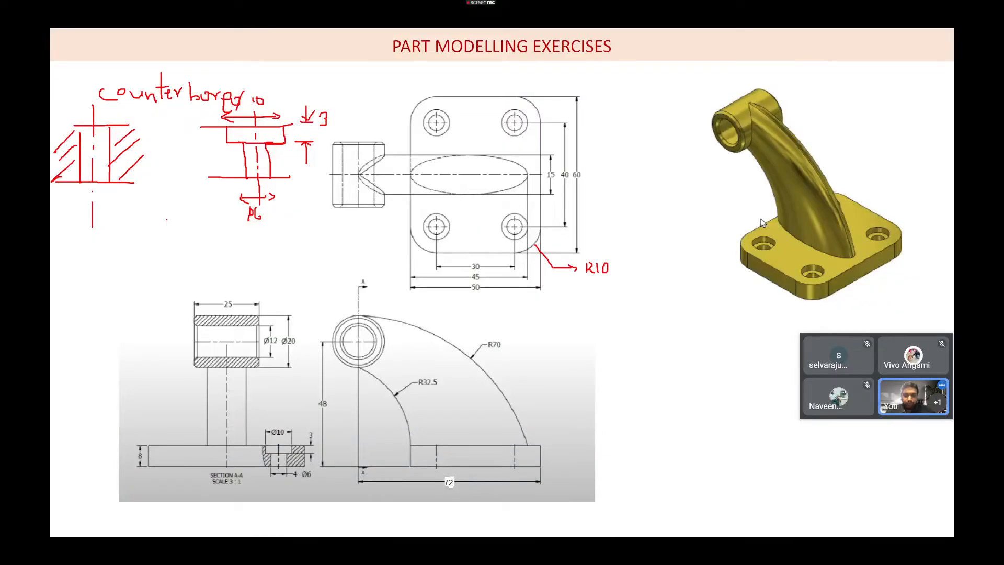
{"action": "key", "text": "alt+Tab"}
{"action": "type", "text": "48"}
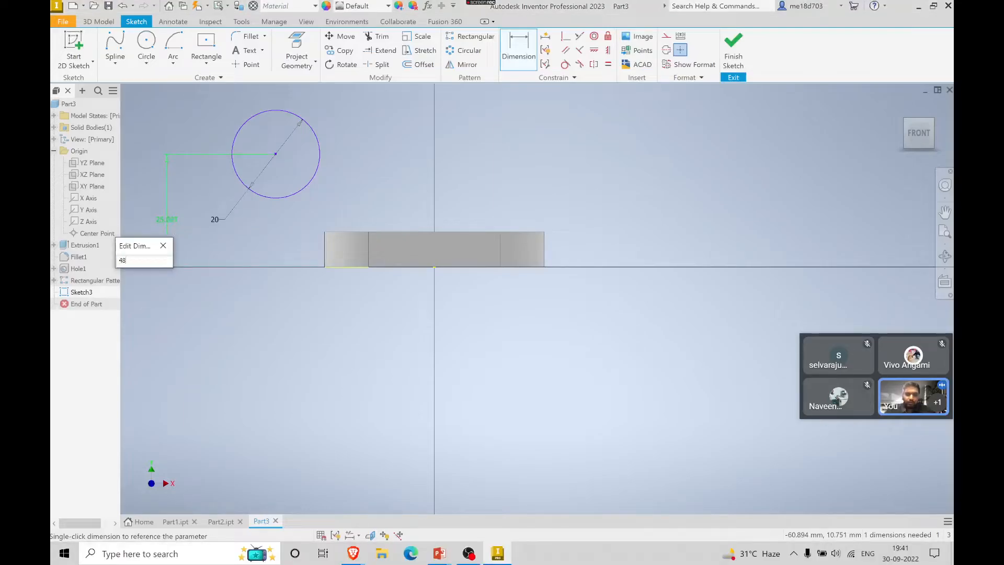
{"action": "key", "text": "Return"}
- Set the horizontal distance from the circle's centre to the plate's far end to 72 mm and finish the sketch
{"action": "scroll", "coordinate": [248, 236], "scroll_direction": "down", "scroll_amount": 3}
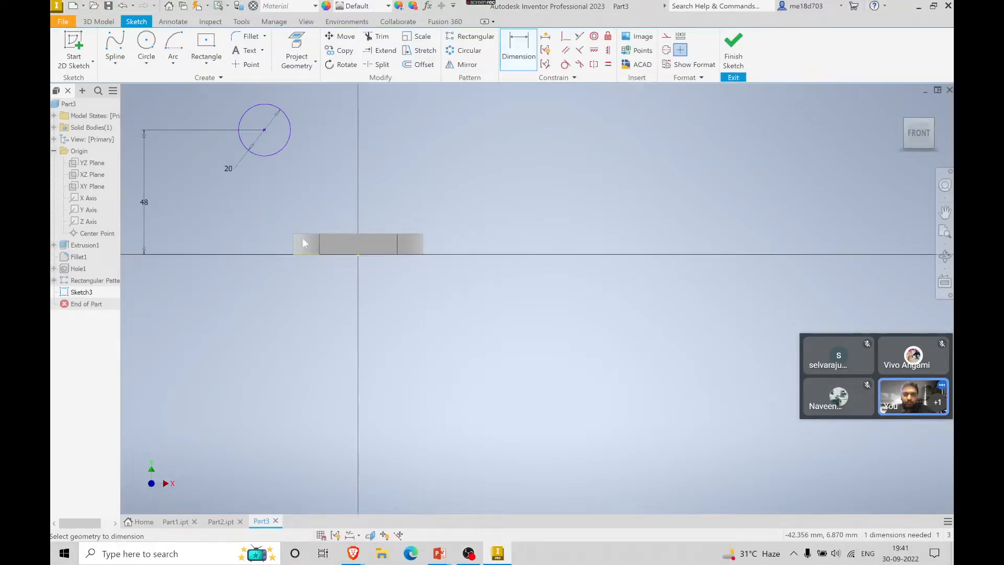
{"action": "left_click", "coordinate": [264, 131]}
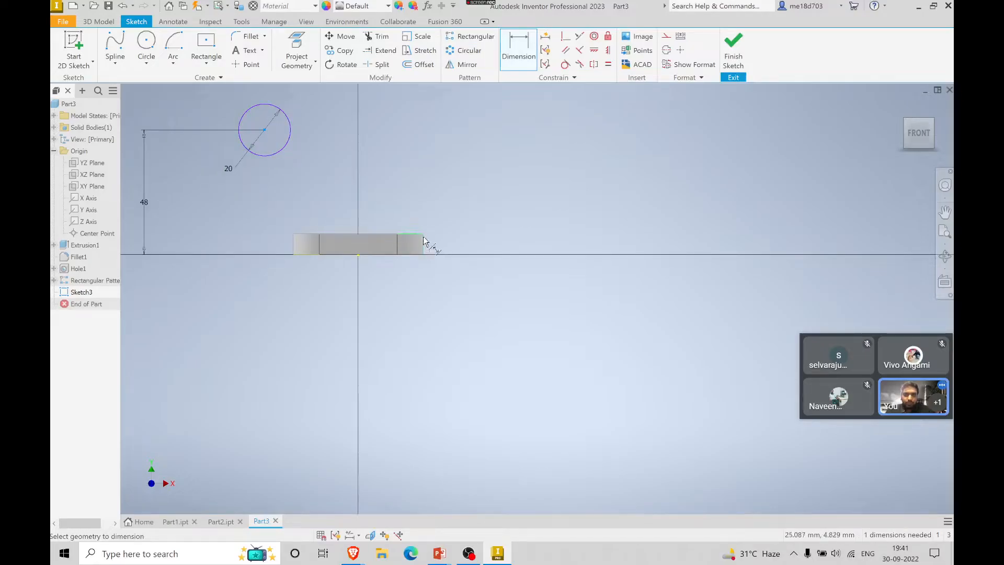
{"action": "left_click", "coordinate": [424, 234]}
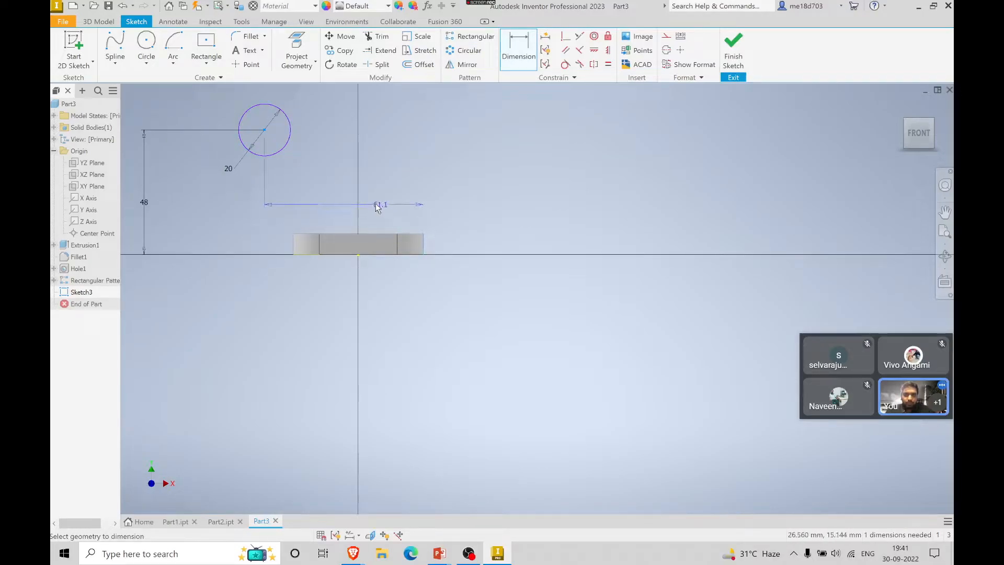
{"action": "left_click", "coordinate": [322, 336]}
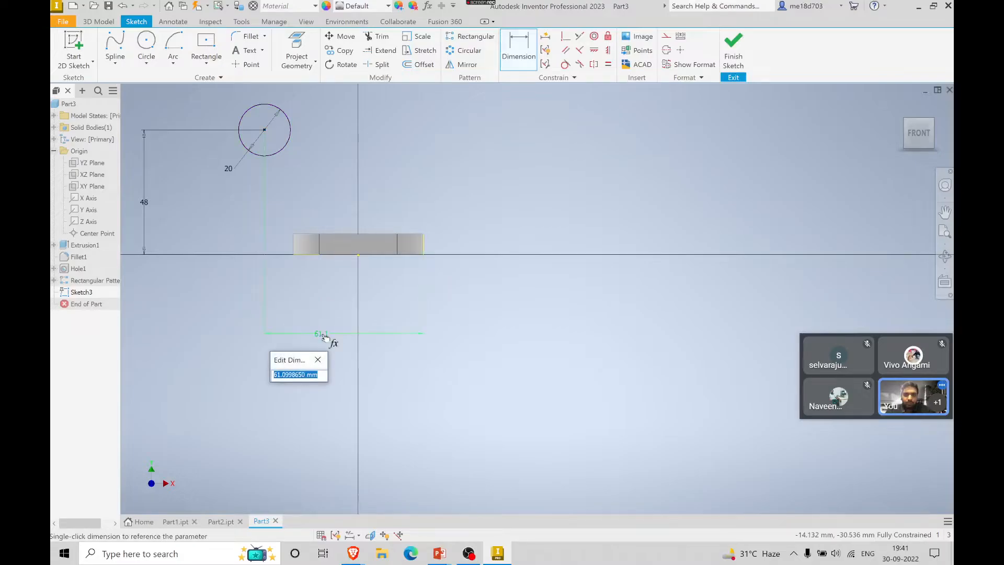
{"action": "type", "text": "72"}
{"action": "key", "text": "Return"}
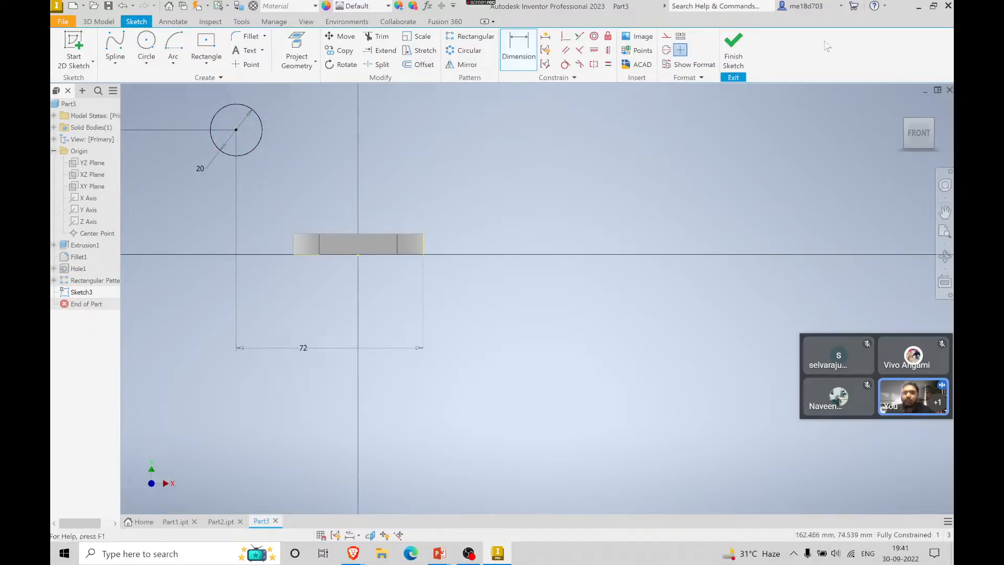
{"action": "left_click", "coordinate": [734, 46]}
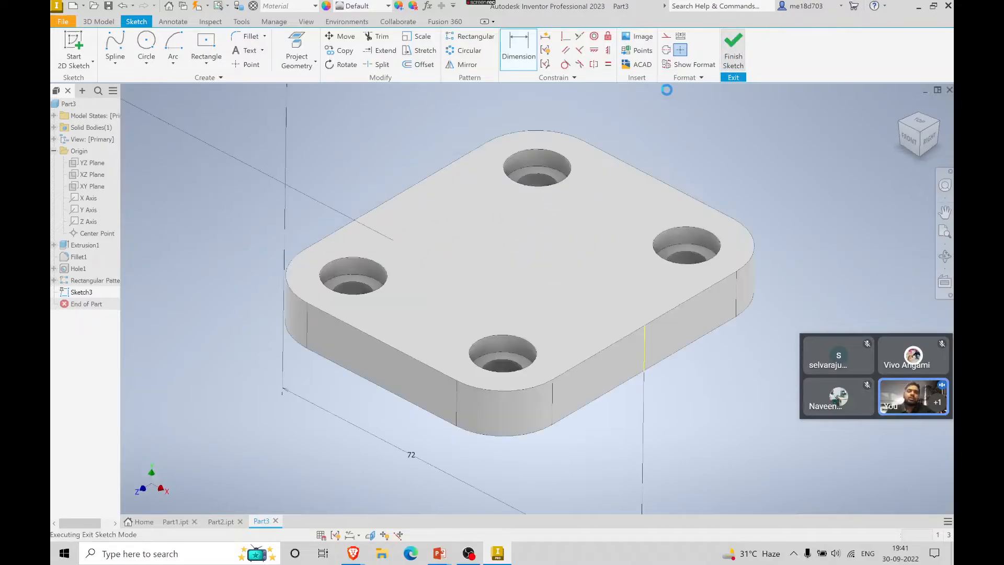
- Extrude the 20 mm circle symmetrically about its sketch plane to a total length of 25 mm, joined to the part
{"action": "left_click", "coordinate": [945, 232]}
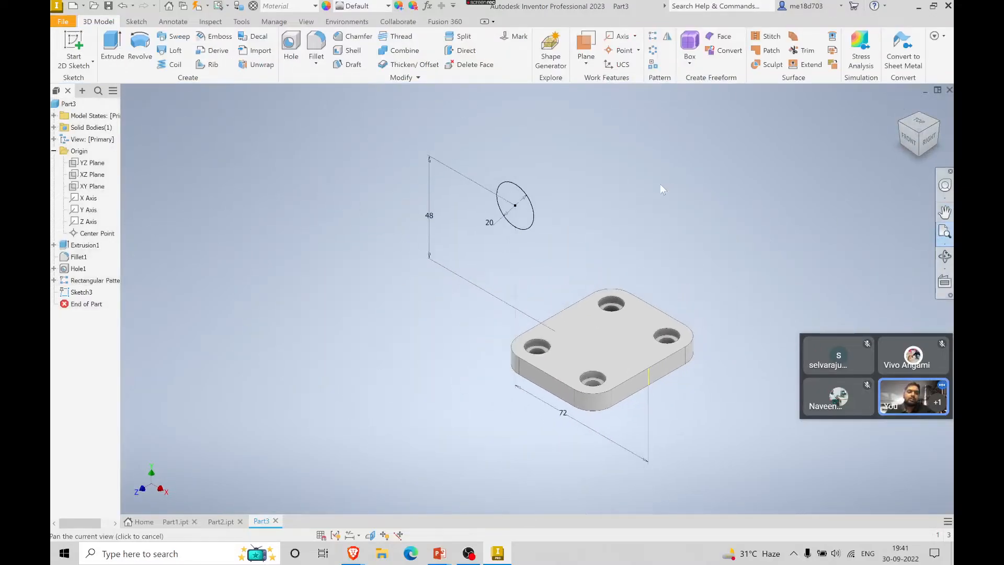
{"action": "left_click", "coordinate": [112, 50]}
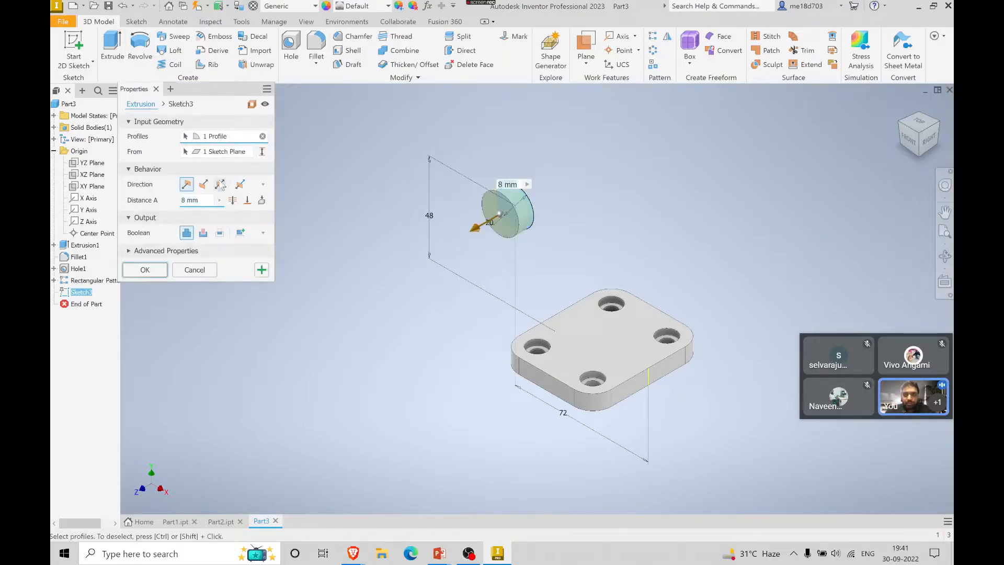
{"action": "left_click", "coordinate": [220, 185]}
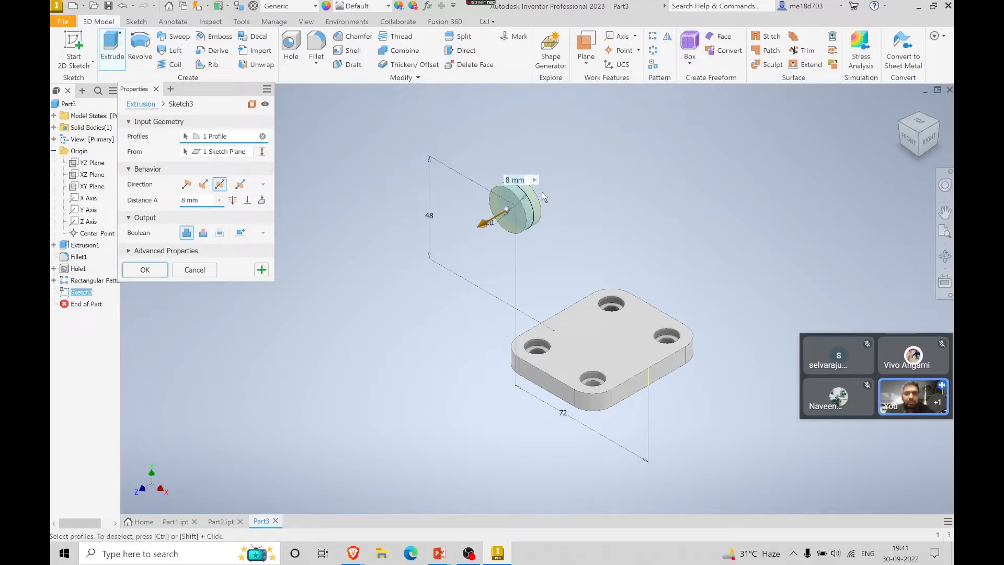
{"action": "scroll", "coordinate": [542, 192], "scroll_direction": "up", "scroll_amount": 2}
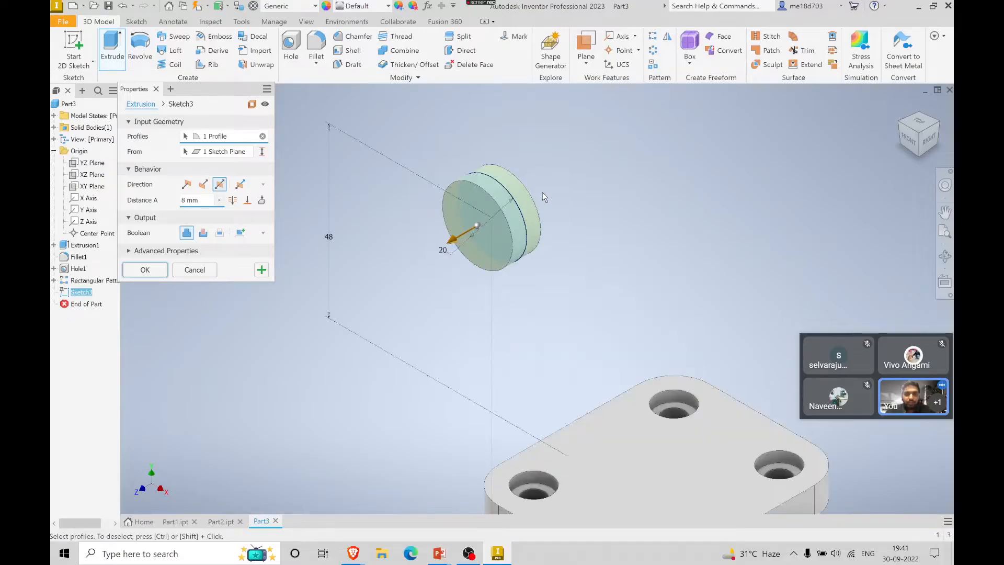
{"action": "key", "text": "alt+Tab"}
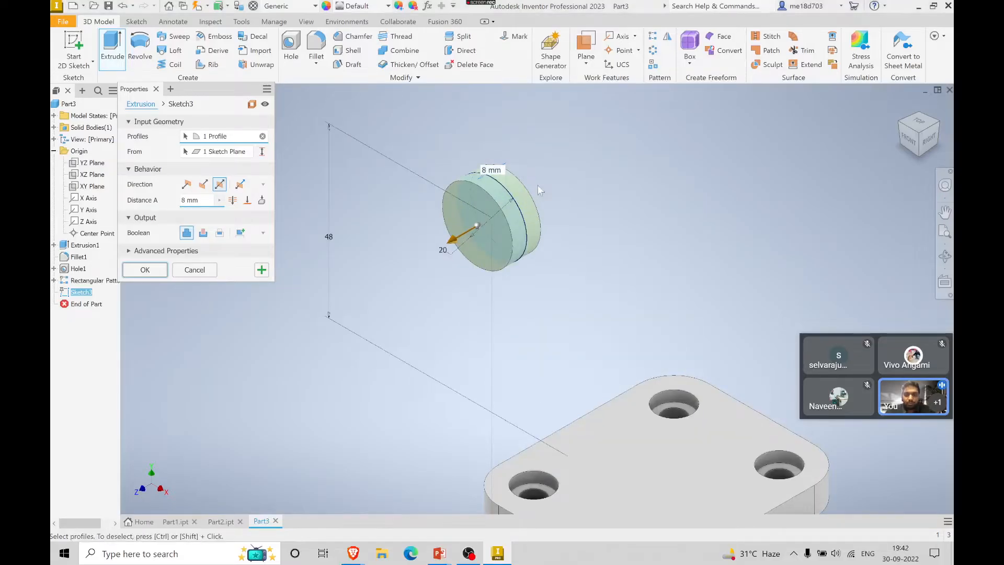
{"action": "key", "text": "alt+Tab"}
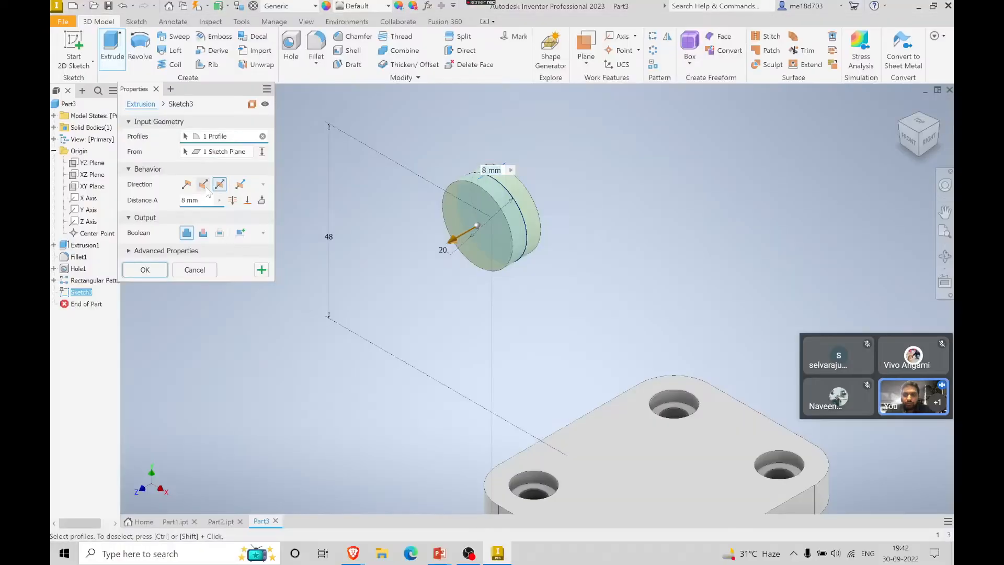
{"action": "type", "text": "25"}
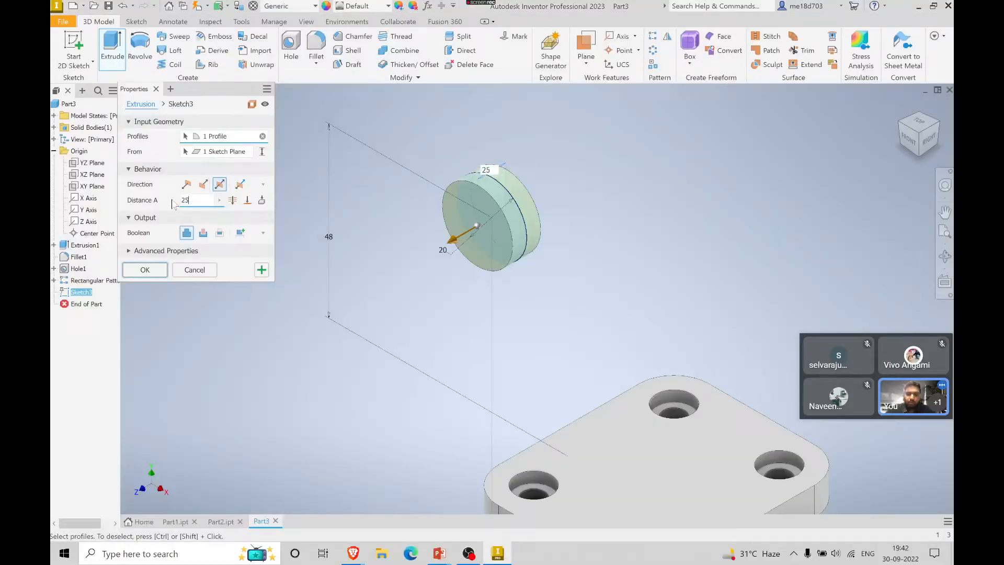
{"action": "left_click", "coordinate": [137, 270]}
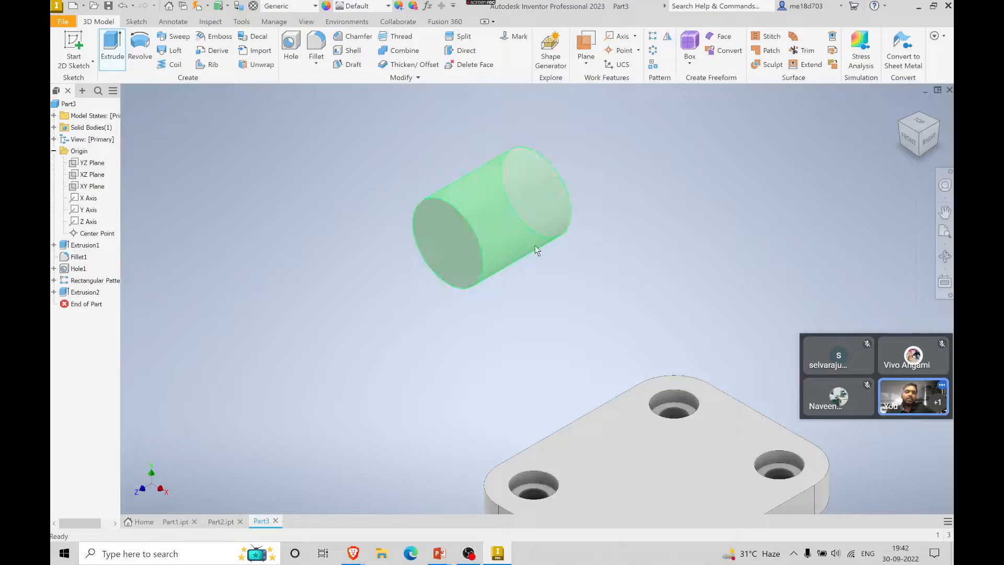
- Switch to the PowerPoint exercise and mark the boss, curved arm and base plate with pen strokes on the 3D view
{"action": "key", "text": "alt+Tab"}
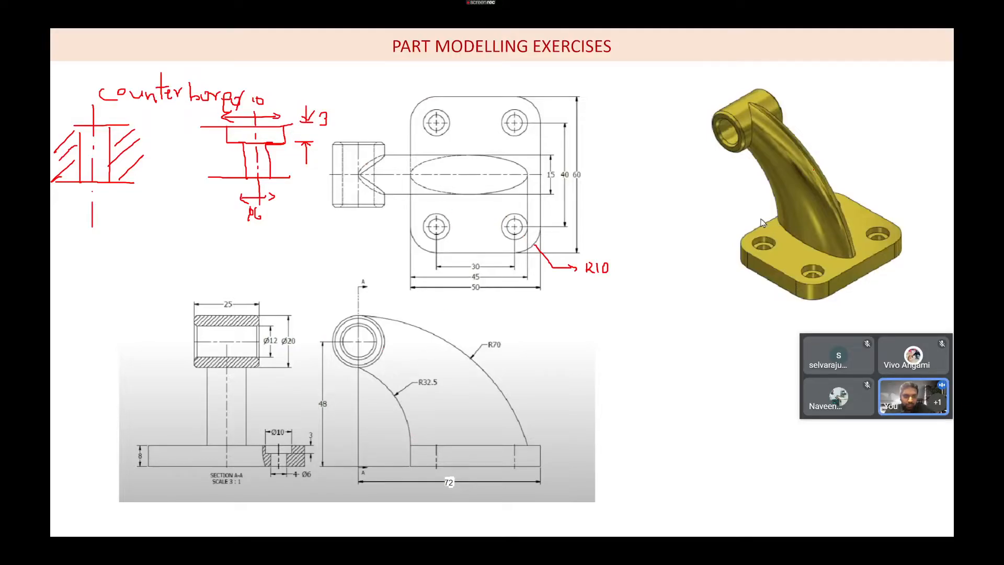
{"action": "left_click_drag", "start_coordinate": [781, 162], "coordinate": [871, 126]}
{"action": "left_click_drag", "start_coordinate": [778, 257], "coordinate": [798, 252]}
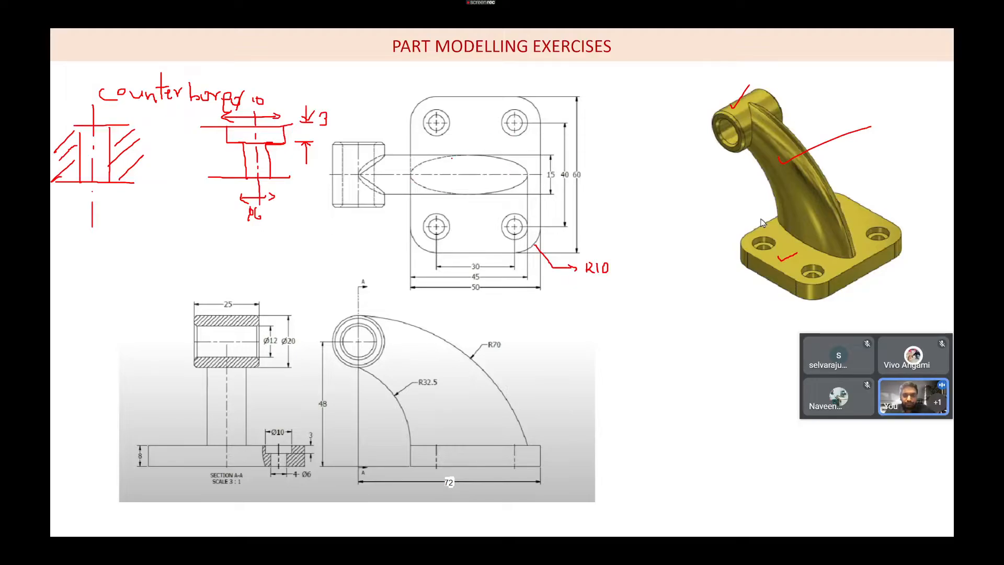
- Start a new 2D sketch in Inventor on the plate's top face and consult the exercise drawing for the arm's elliptical base
{"action": "key", "text": "alt+Tab"}
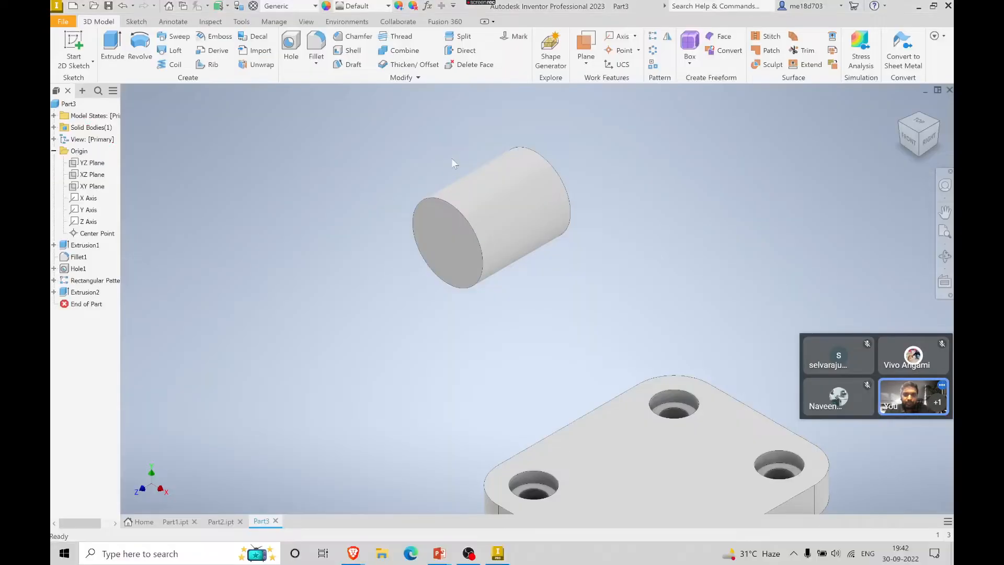
{"action": "left_click", "coordinate": [73, 47]}
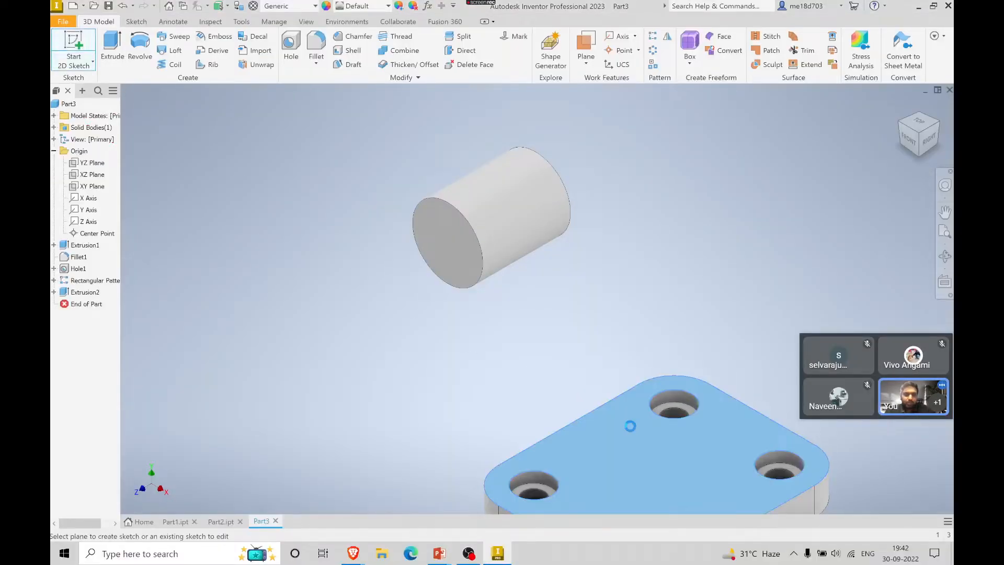
{"action": "left_click", "coordinate": [630, 426]}
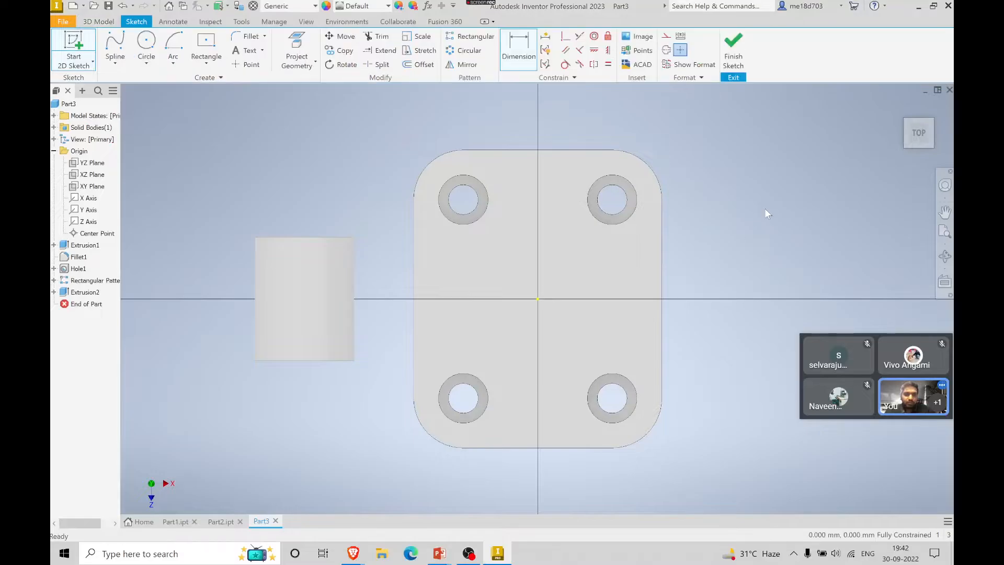
{"action": "key", "text": "alt+Tab"}
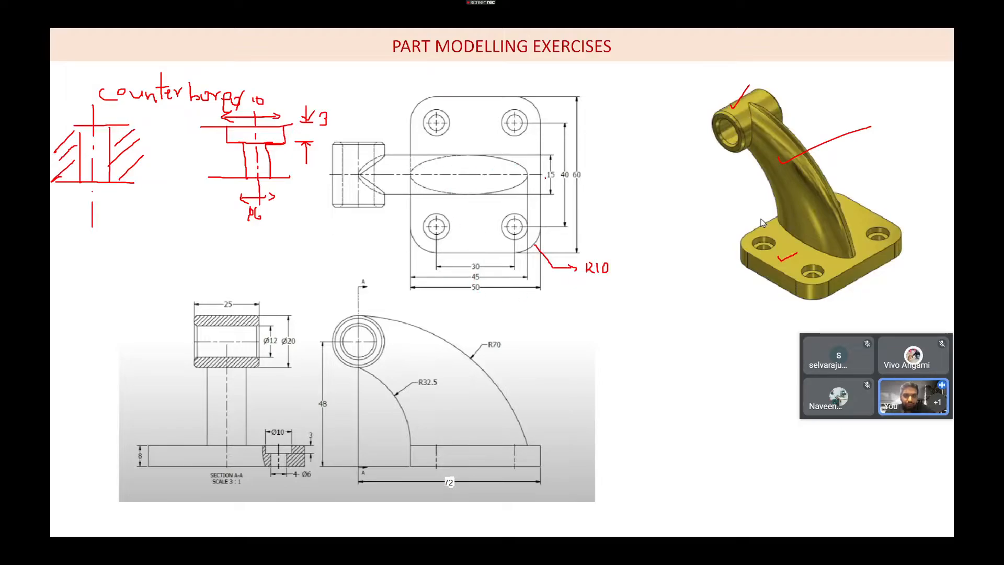
{"action": "key", "text": "alt+Tab"}
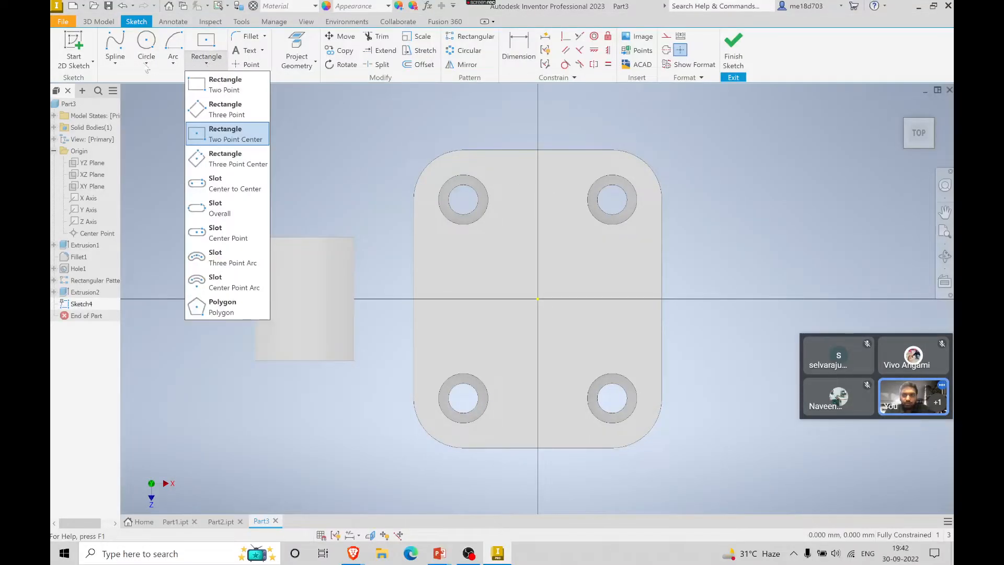
- Sketch an ellipse centred on the plate's horizontal axis, slightly off the origin towards the boss, with its long axis along that line
{"action": "left_click", "coordinate": [147, 64]}
{"action": "left_click", "coordinate": [147, 64]}
{"action": "left_click", "coordinate": [162, 130]}
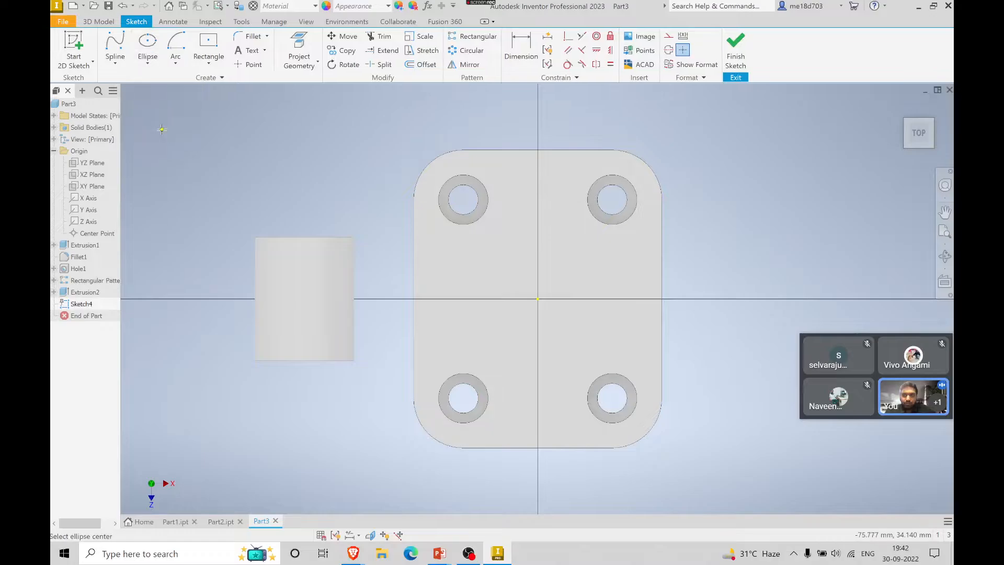
{"action": "left_click", "coordinate": [511, 299]}
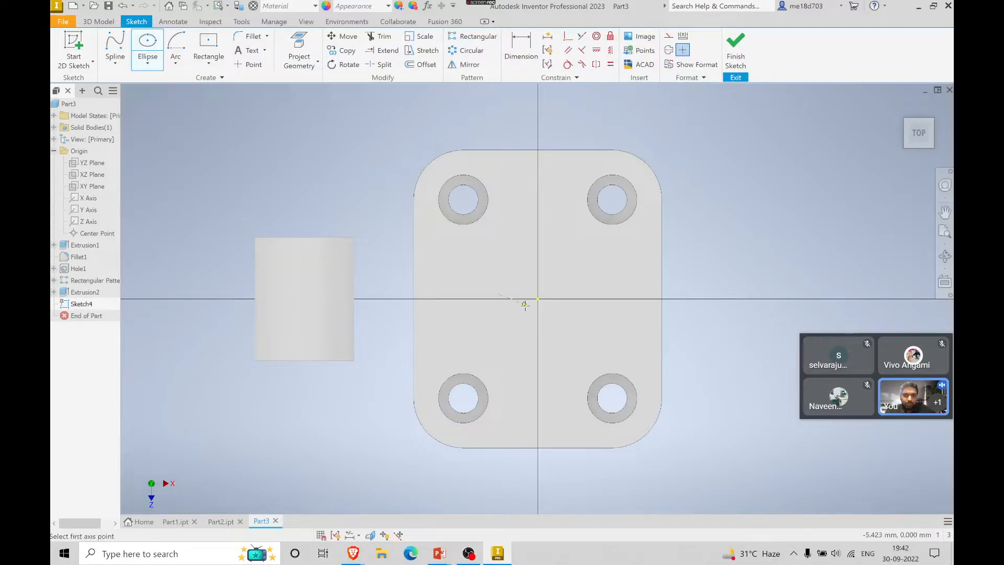
{"action": "left_click", "coordinate": [625, 299]}
{"action": "left_click", "coordinate": [604, 273]}
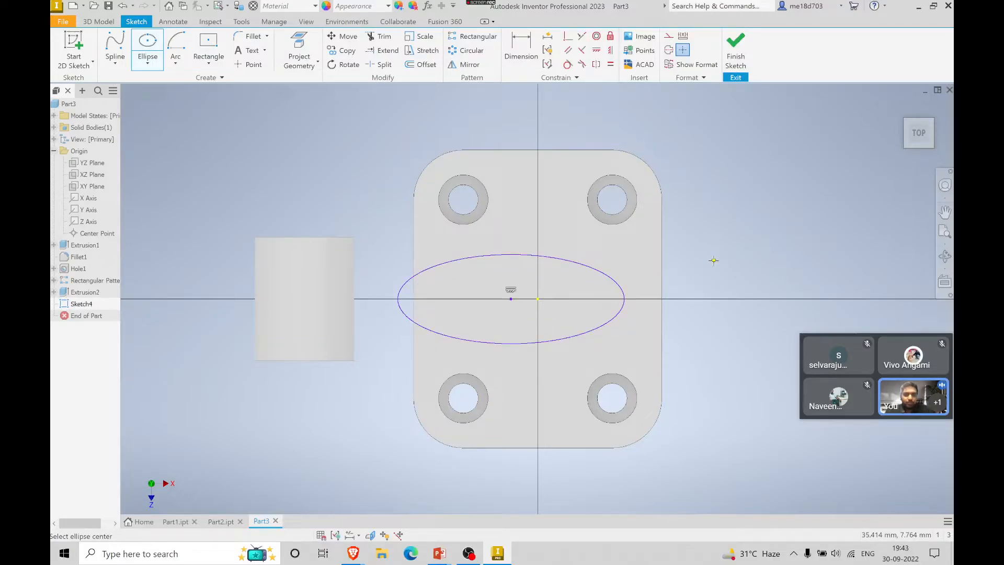
- Switch to the PowerPoint exercise, mark the plate's centre line and the ellipse centre's 22.5 offset on the top view, and return to Inventor
{"action": "key", "text": "alt+Tab"}
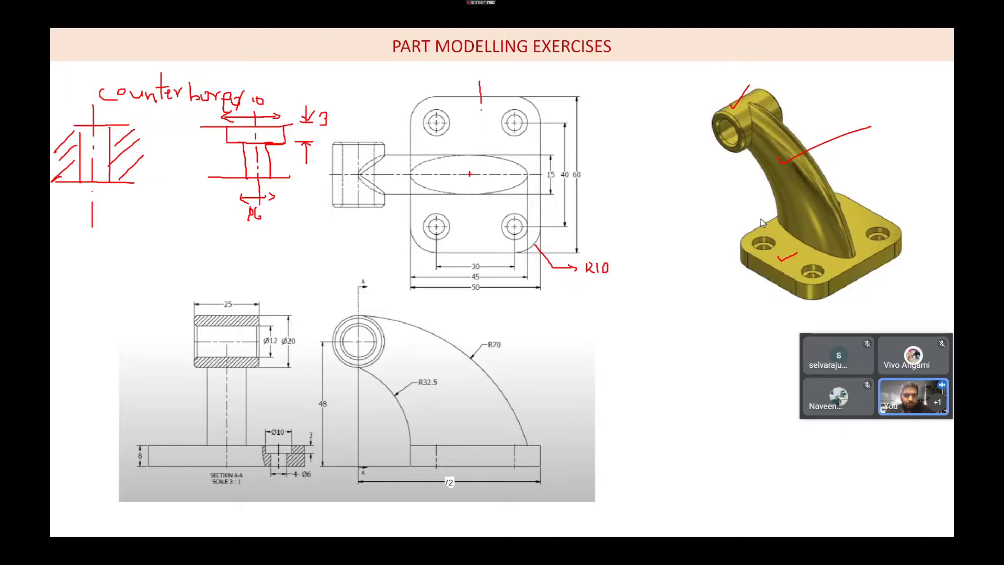
{"action": "left_click_drag", "start_coordinate": [482, 142], "coordinate": [483, 174]}
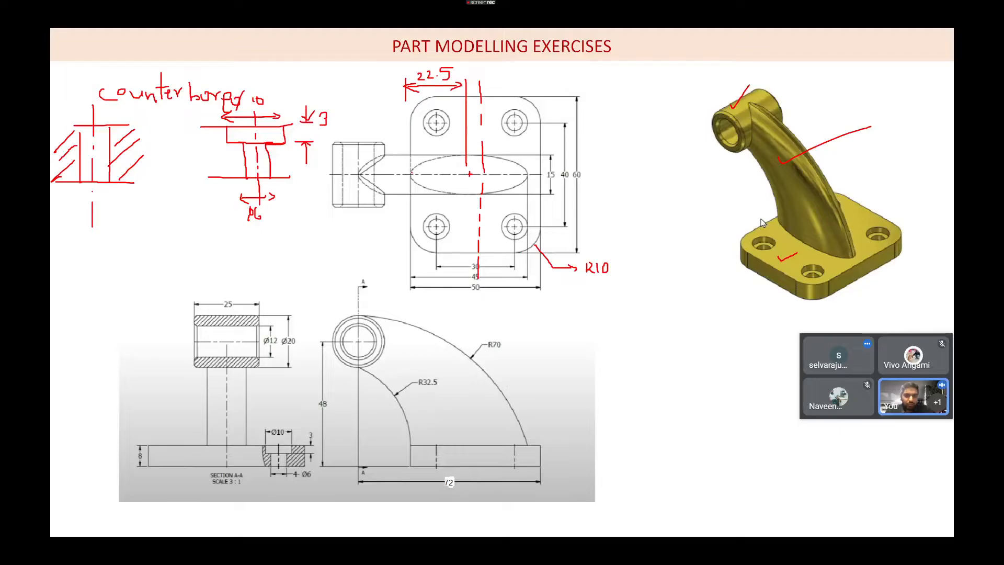
{"action": "key", "text": "alt+Tab"}
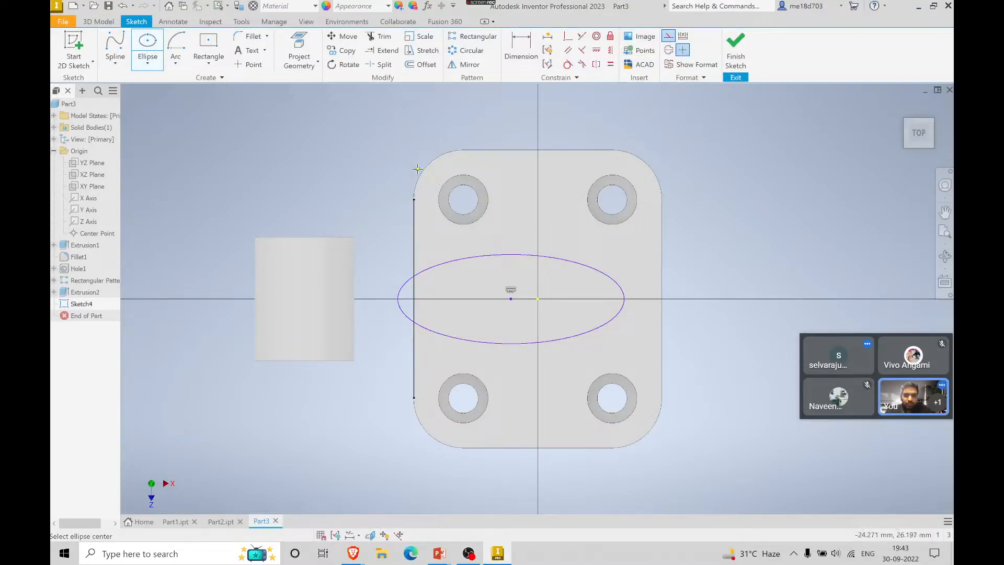
- Dimension the ellipse's centre 22.5 mm from the plate's straight edge nearest the boss
{"action": "key", "text": "Escape"}
{"action": "left_click", "coordinate": [296, 46]}
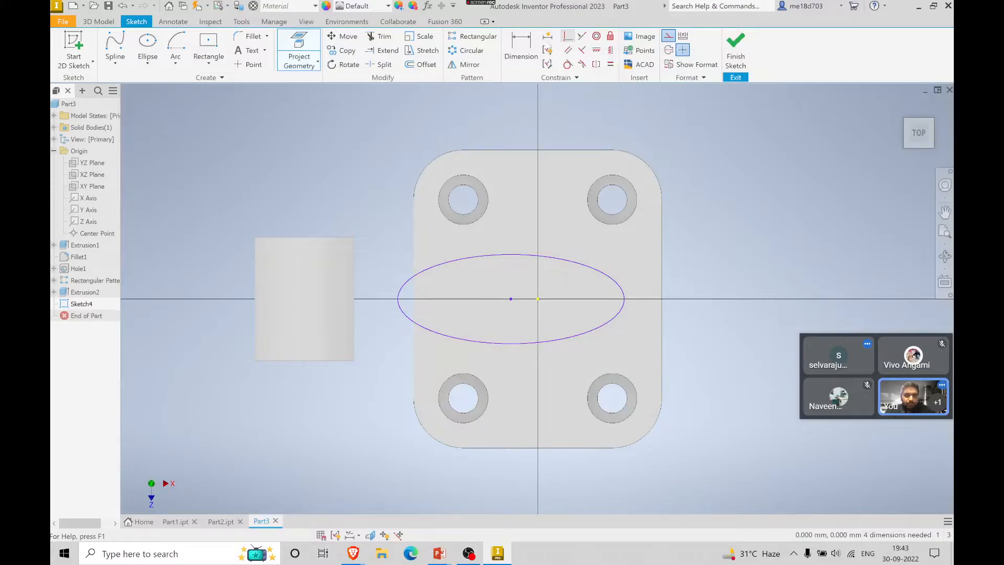
{"action": "left_click", "coordinate": [517, 54]}
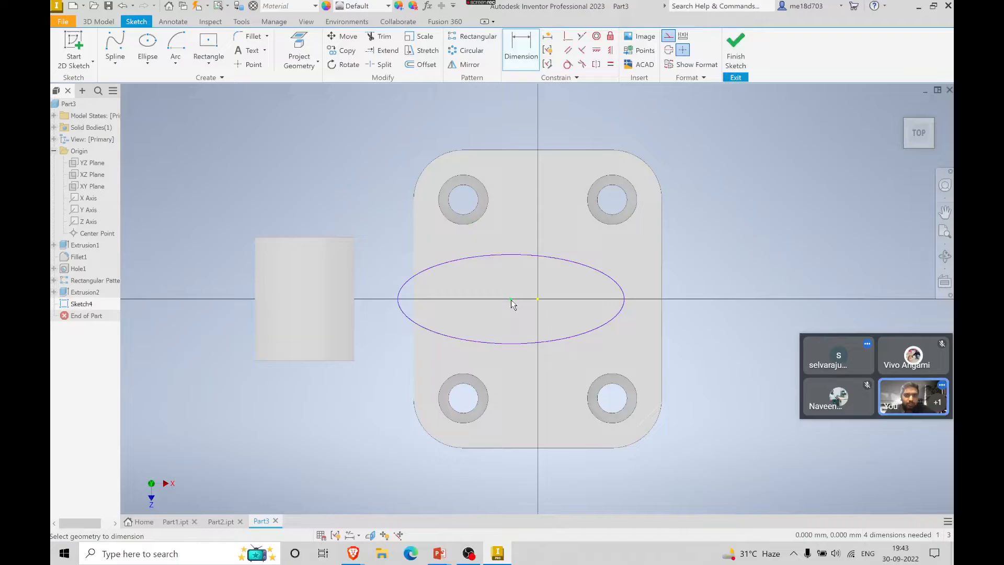
{"action": "left_click", "coordinate": [415, 246]}
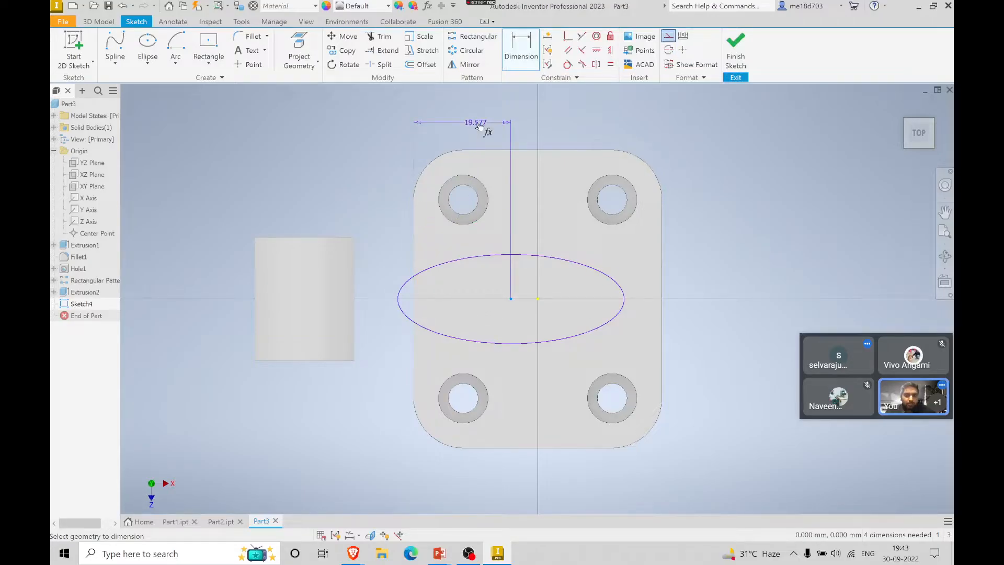
{"action": "left_click", "coordinate": [478, 124]}
{"action": "type", "text": "22.5"}
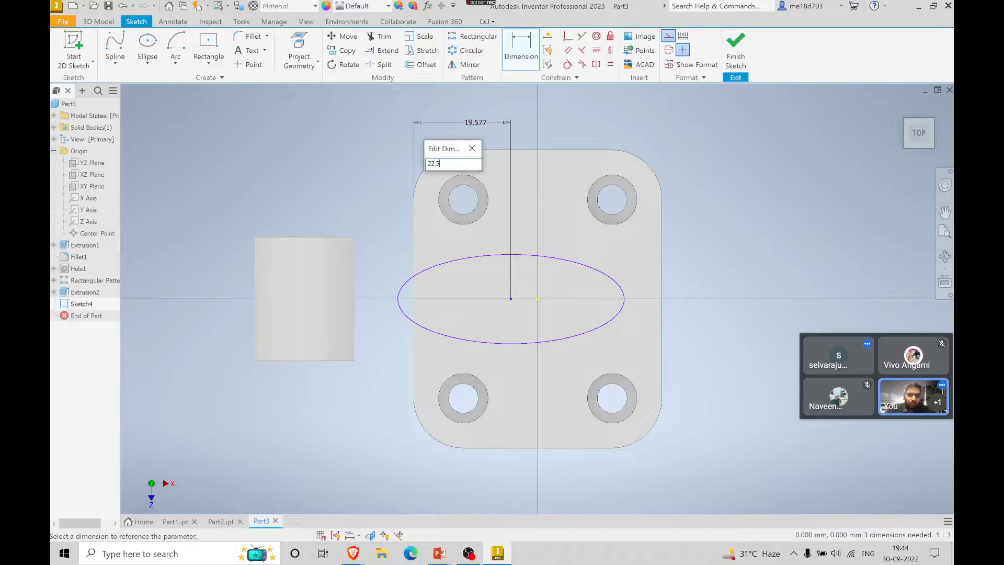
{"action": "key", "text": "Return"}
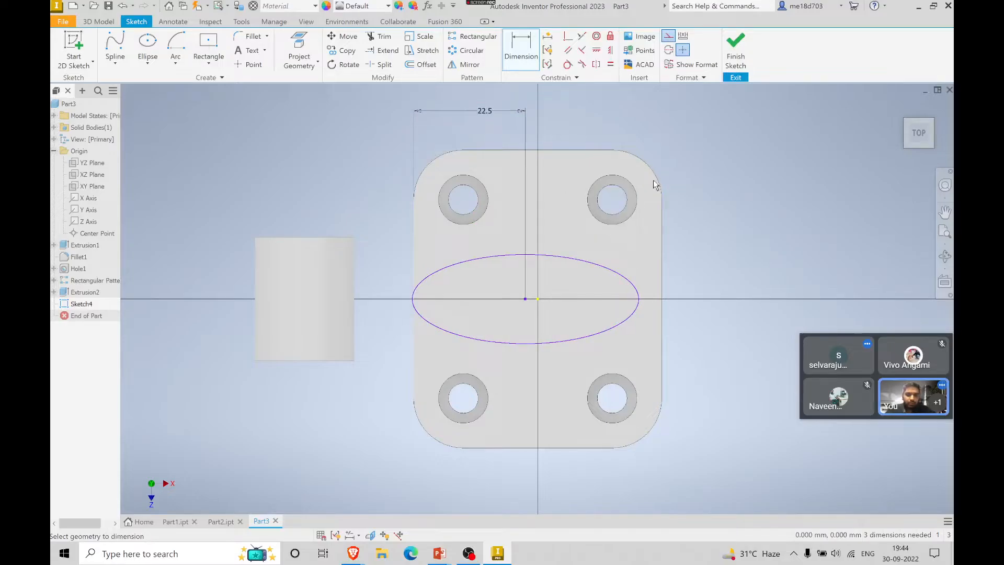
- Constrain the ellipse's centre horizontally to the origin and consult the exercise drawing for the ellipse's size
{"action": "left_click", "coordinate": [597, 50]}
{"action": "left_click", "coordinate": [525, 299]}
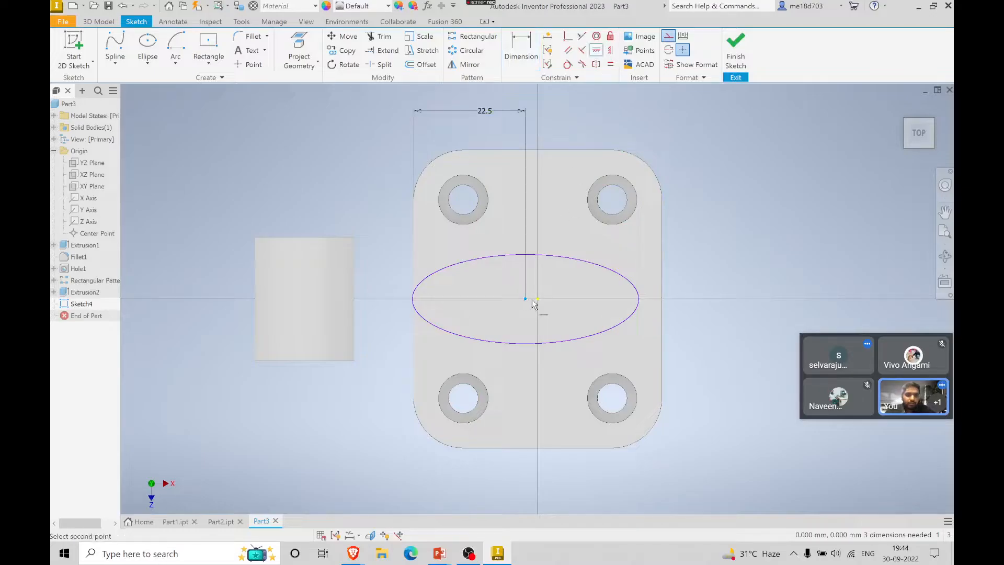
{"action": "left_click", "coordinate": [537, 299]}
{"action": "key", "text": "alt+Tab"}
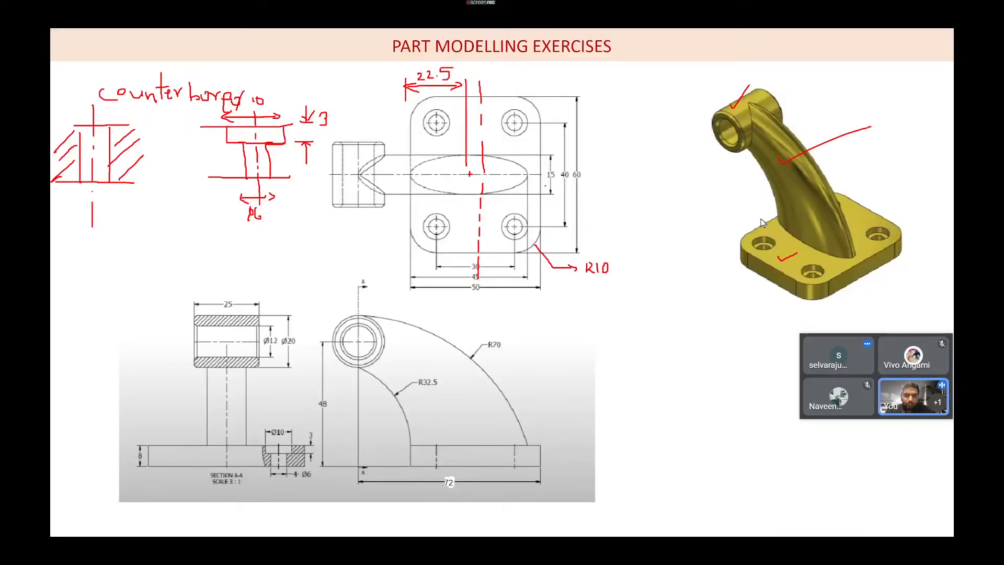
{"action": "key", "text": "alt+Tab"}
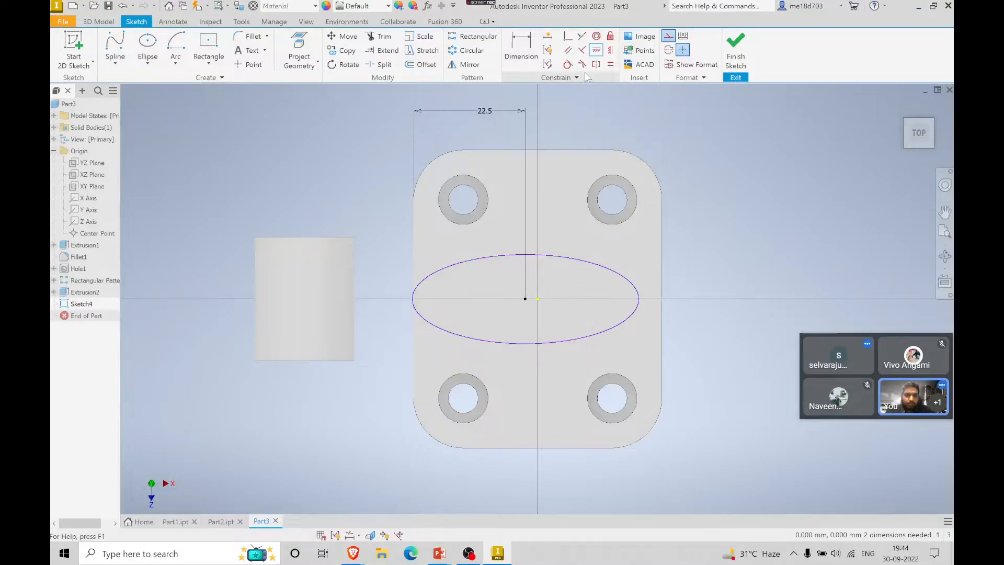
- Dimension the ellipse's long half-axis and set it to 22.5 mm
{"action": "left_click", "coordinate": [520, 46]}
{"action": "left_click", "coordinate": [562, 342]}
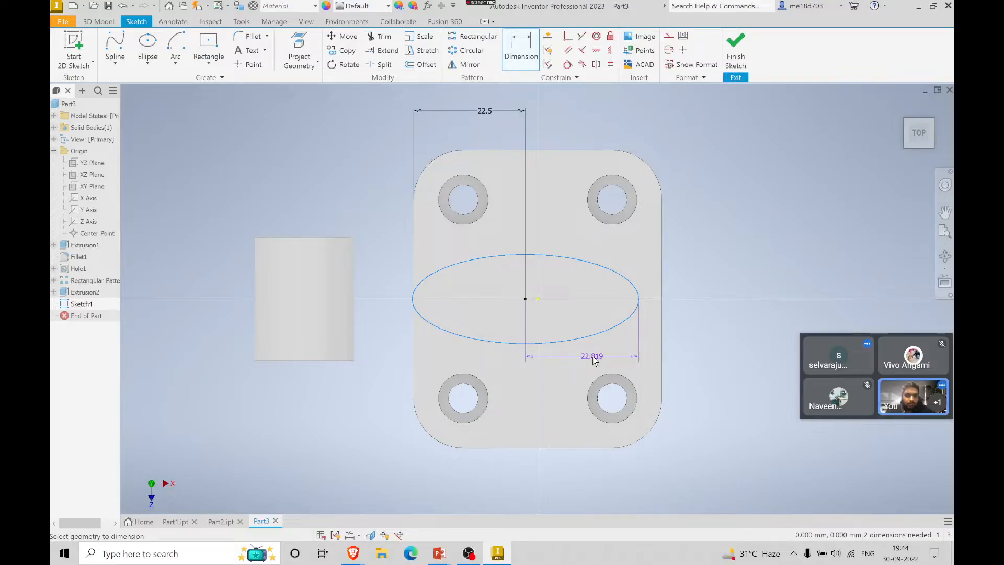
{"action": "left_click", "coordinate": [595, 361]}
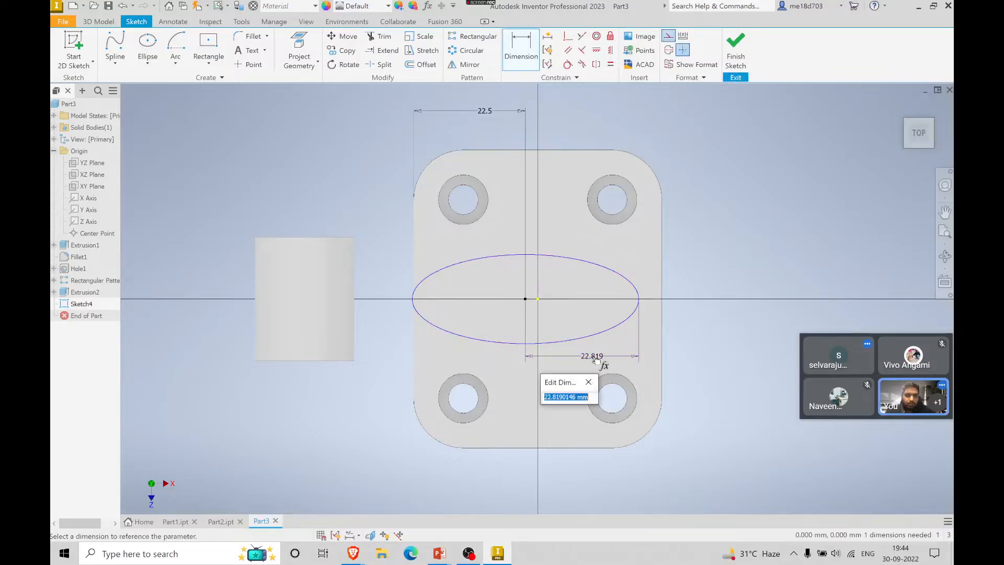
{"action": "type", "text": "22.5"}
{"action": "key", "text": "Return"}
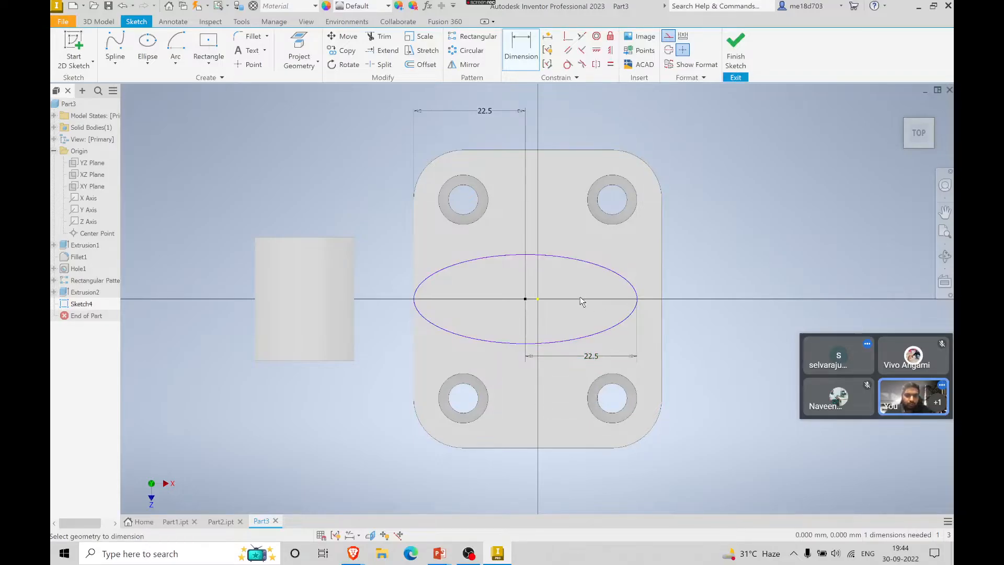
- Dimension the ellipse's short half-axis, set it to 7.5 mm and finish the sketch
{"action": "left_click", "coordinate": [577, 260]}
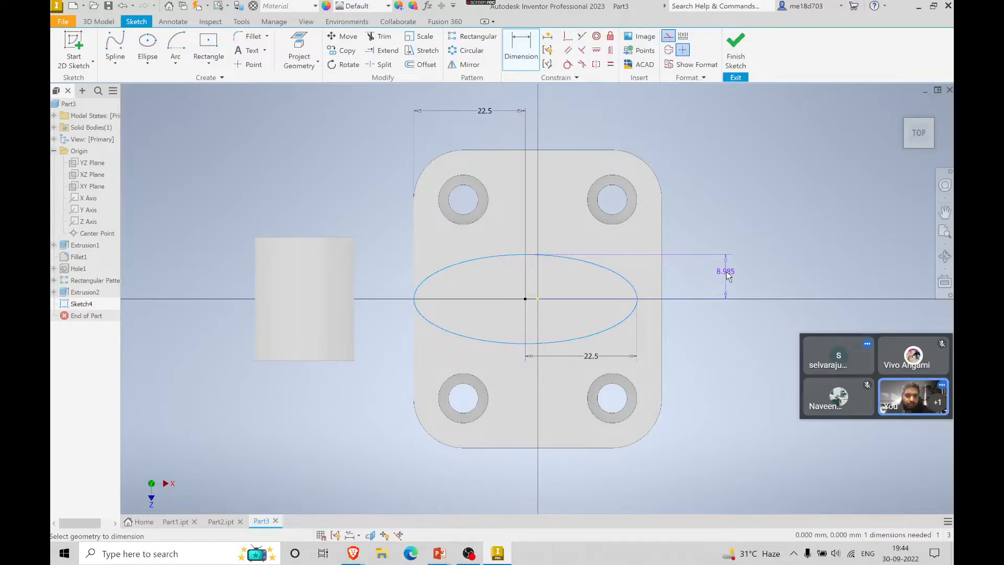
{"action": "left_click", "coordinate": [722, 281]}
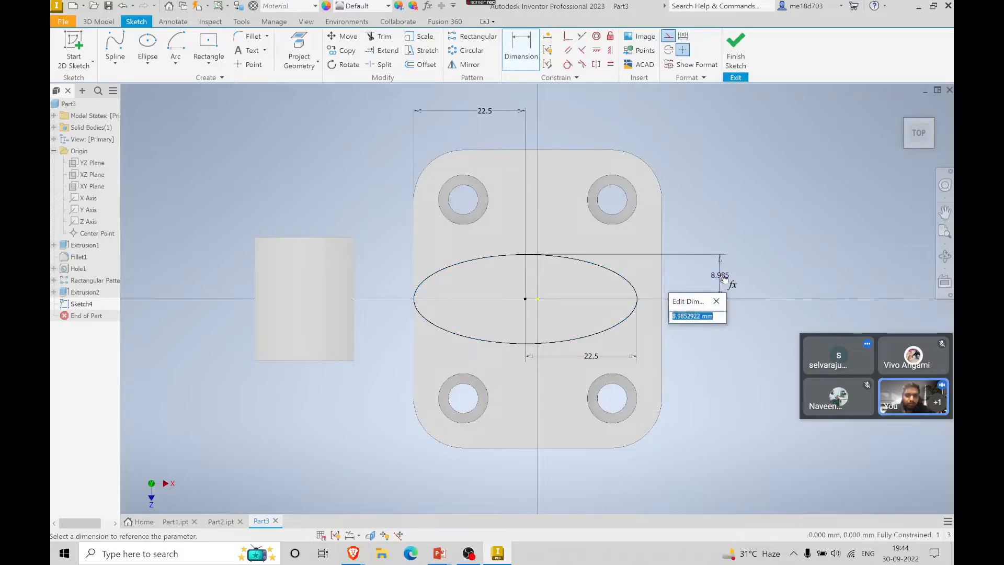
{"action": "type", "text": "7.5"}
{"action": "key", "text": "Return"}
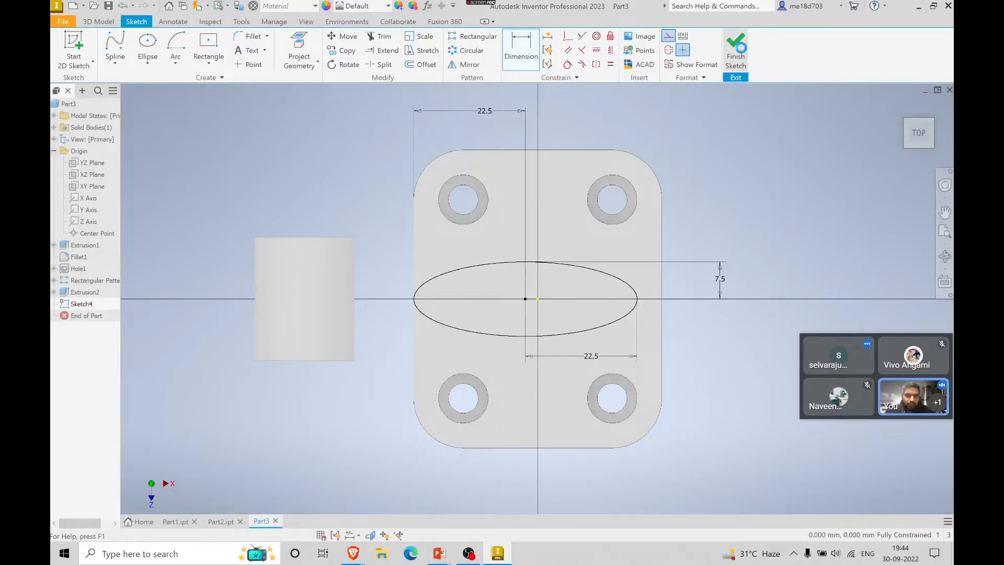
{"action": "key", "text": "F6"}
{"action": "middle_click_drag", "start_coordinate": [567, 279], "coordinate": [421, 154]}
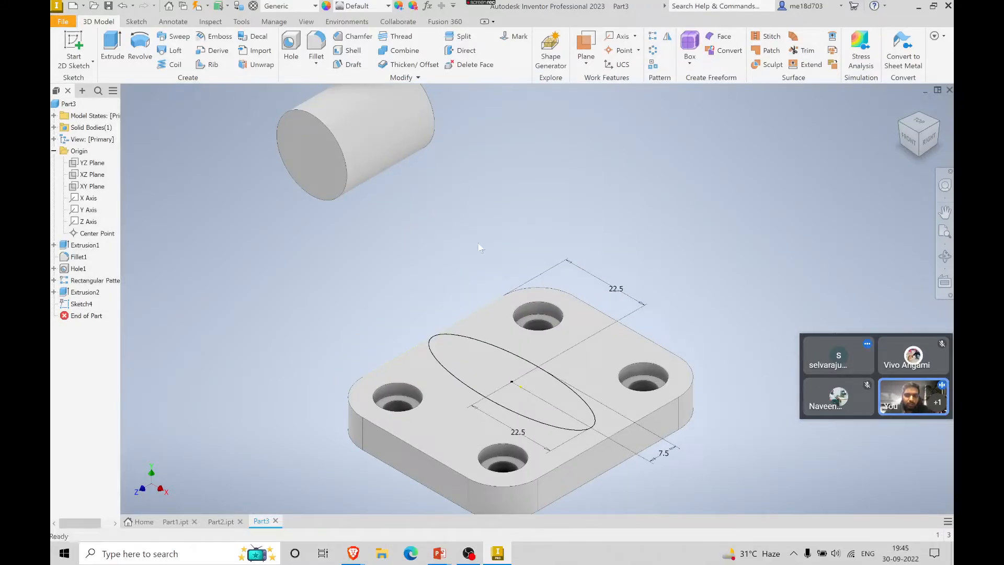
- Consult the exercise drawing for the arm's side profile and start a new 2D sketch on the XY plane
{"action": "key", "text": "alt+Tab"}
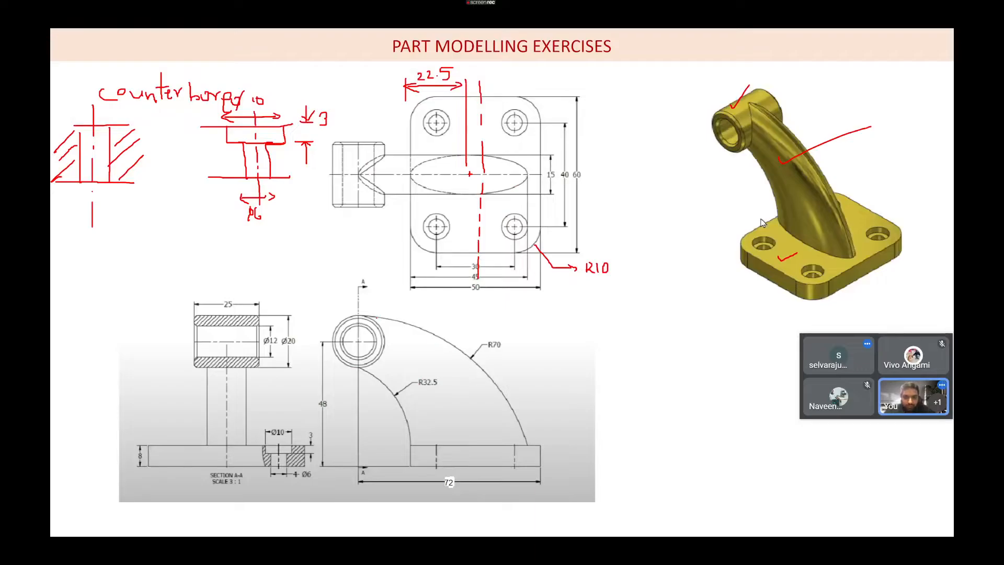
{"action": "key", "text": "alt+Tab"}
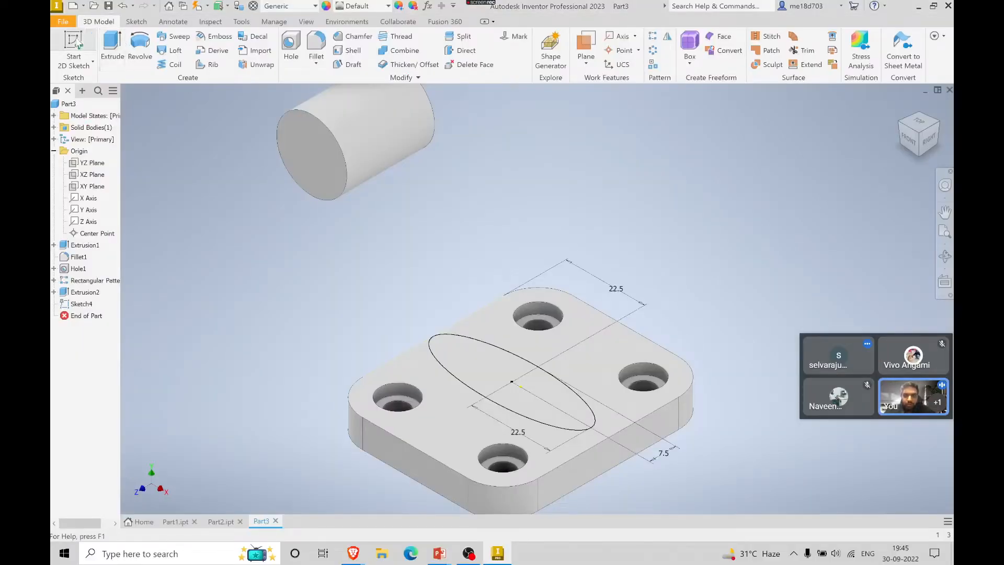
{"action": "left_click", "coordinate": [74, 52]}
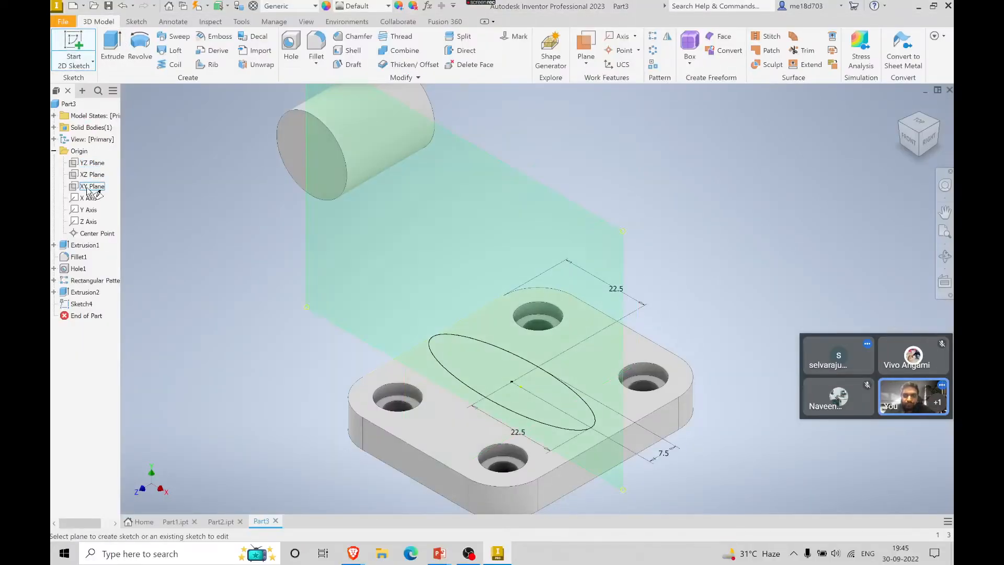
{"action": "left_click", "coordinate": [89, 187]}
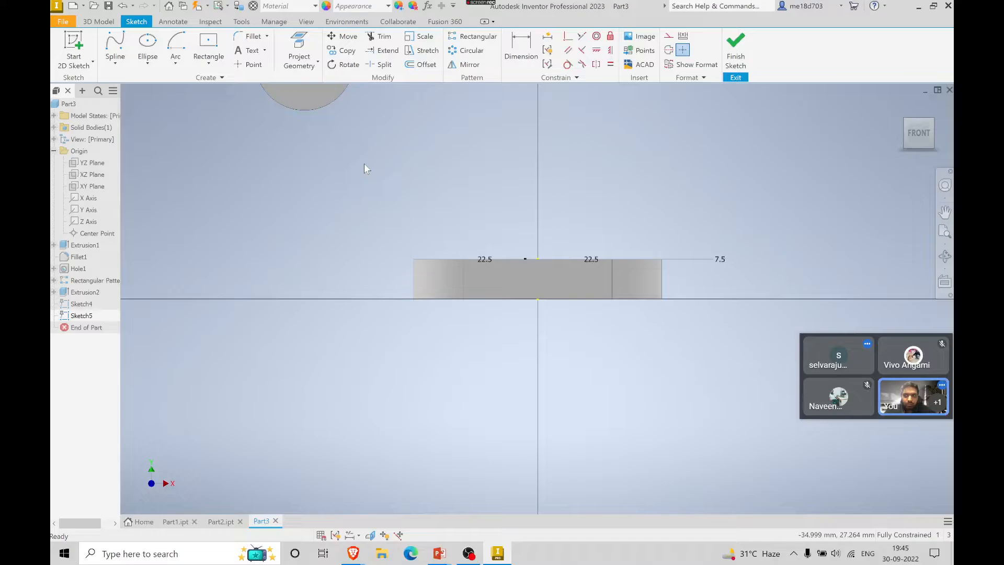
{"action": "middle_click_drag", "start_coordinate": [376, 164], "coordinate": [385, 270]}
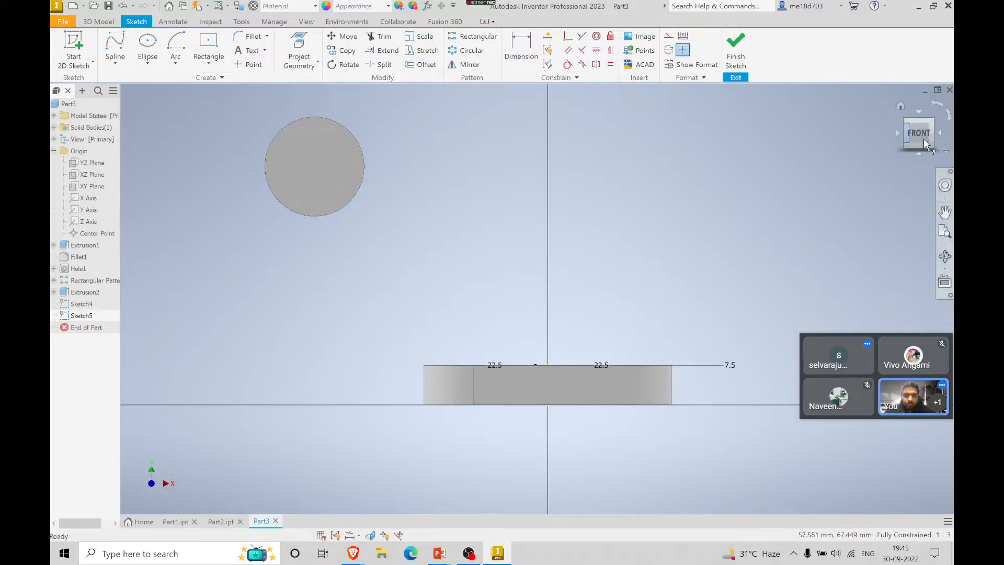
{"action": "left_click", "coordinate": [933, 120]}
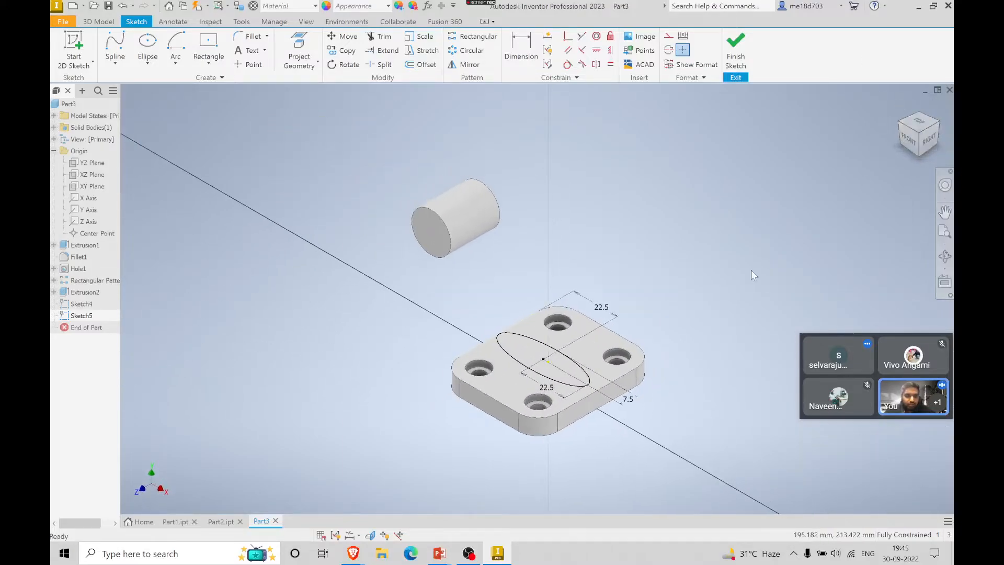
{"action": "scroll", "coordinate": [545, 372], "scroll_direction": "down", "scroll_amount": 3}
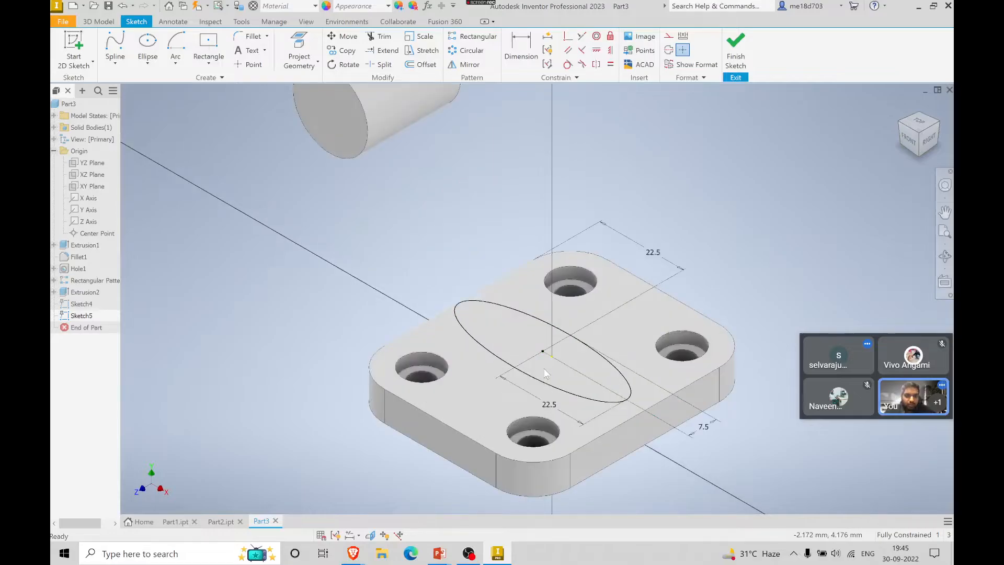
{"action": "scroll", "coordinate": [545, 373], "scroll_direction": "up", "scroll_amount": 2}
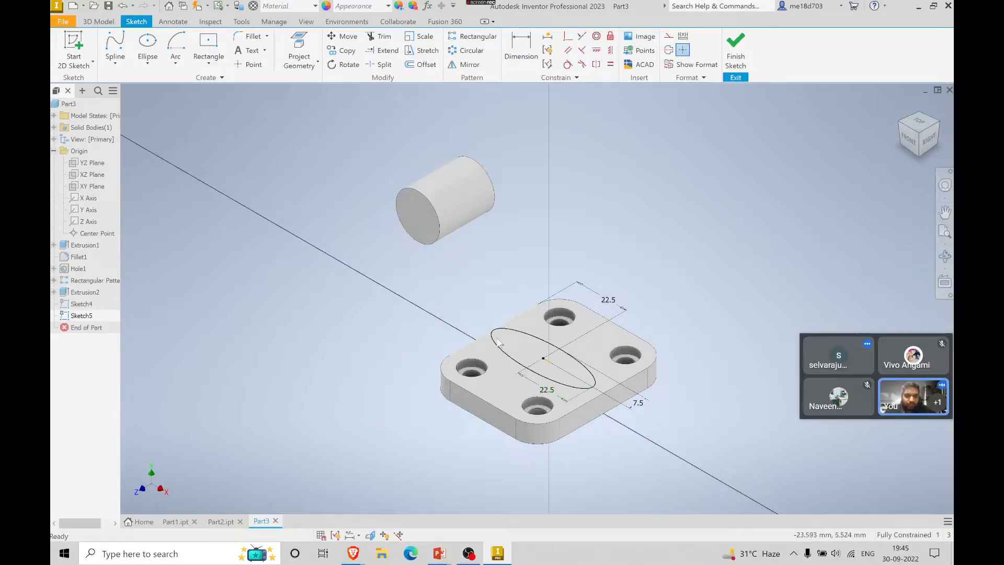
- Project the boss's circular front edge into the XY-plane sketch with construction mode on
{"action": "left_click", "coordinate": [668, 35]}
{"action": "left_click", "coordinate": [299, 47]}
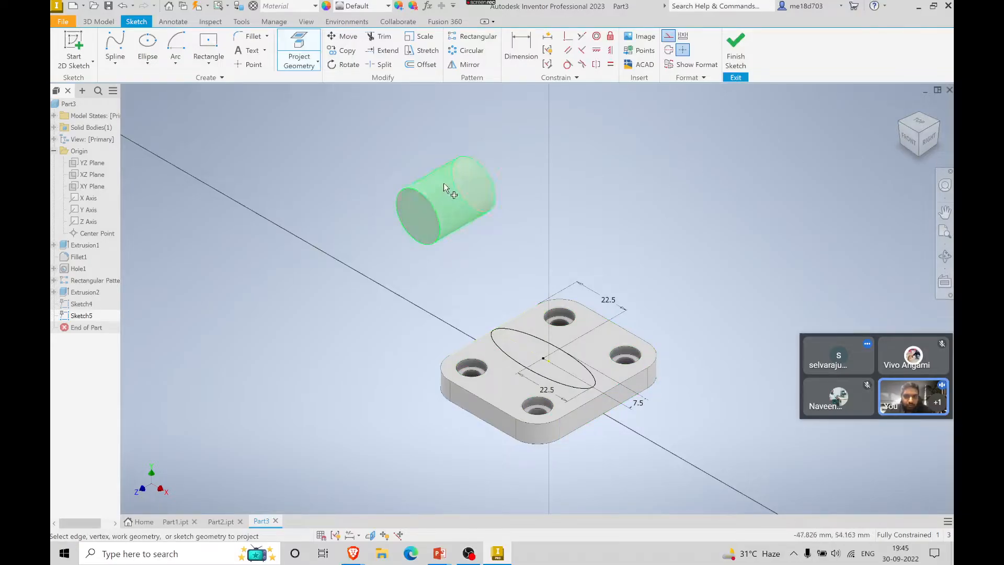
{"action": "left_click", "coordinate": [415, 189]}
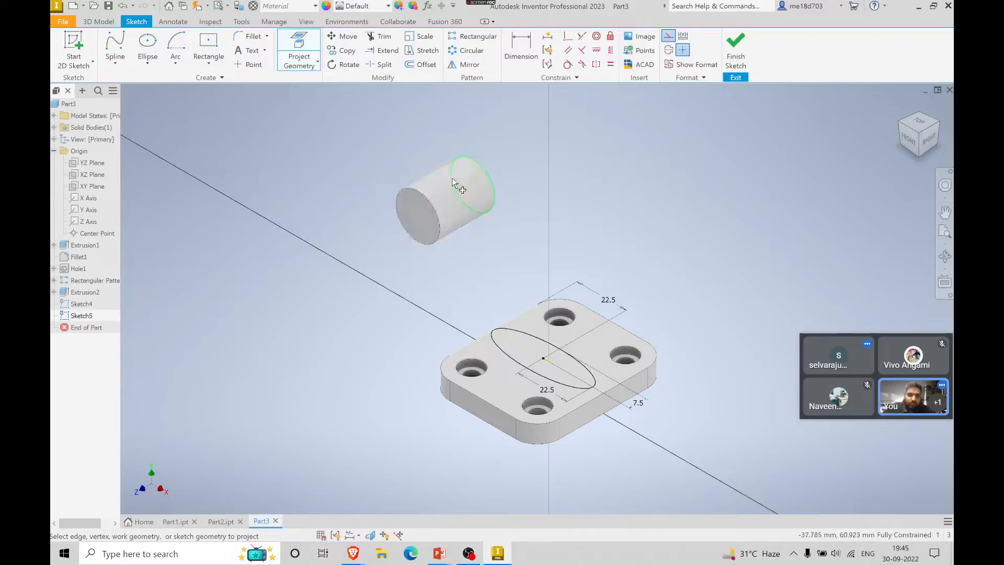
{"action": "left_click", "coordinate": [910, 148]}
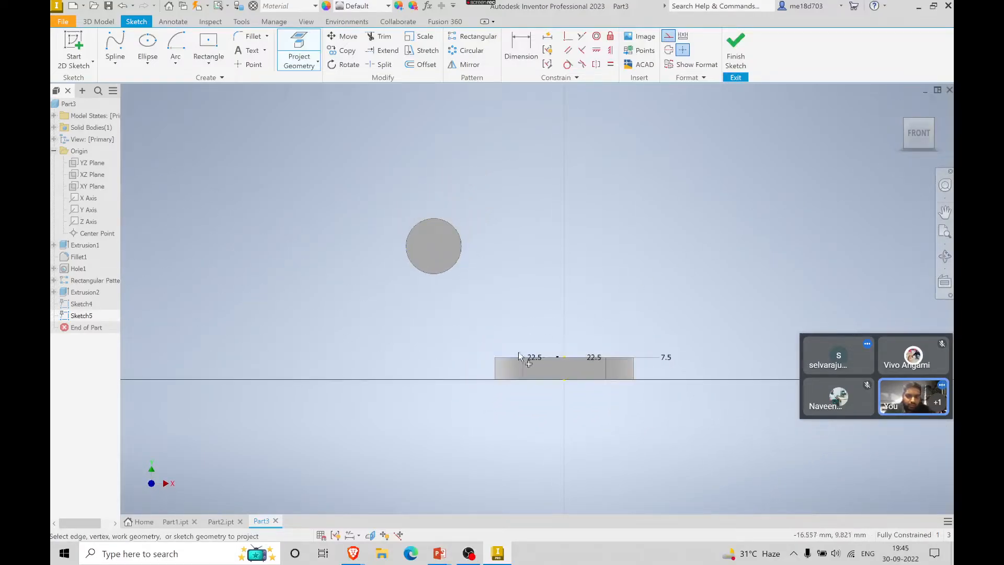
{"action": "scroll", "coordinate": [518, 352], "scroll_direction": "down", "scroll_amount": 3}
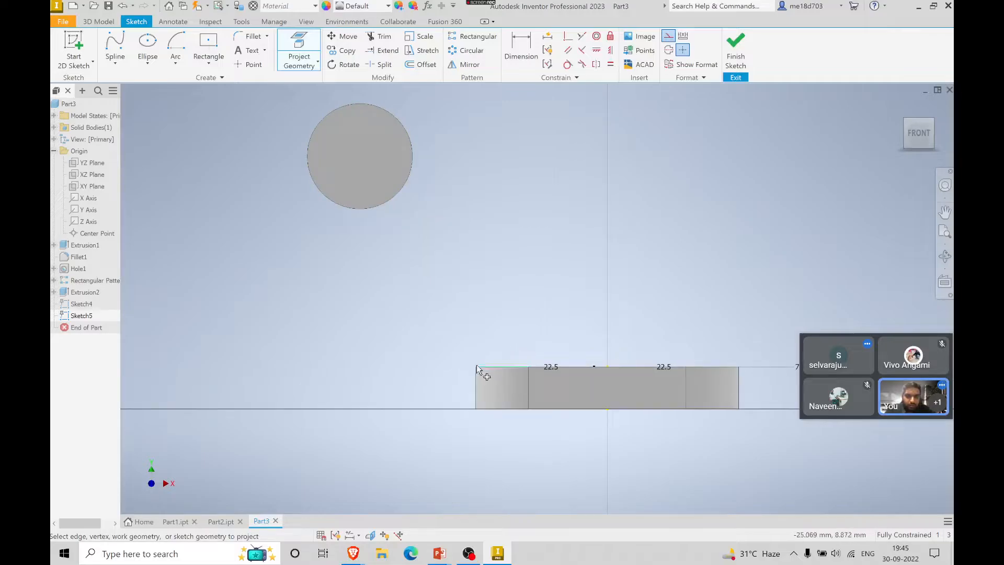
{"action": "key", "text": "Escape"}
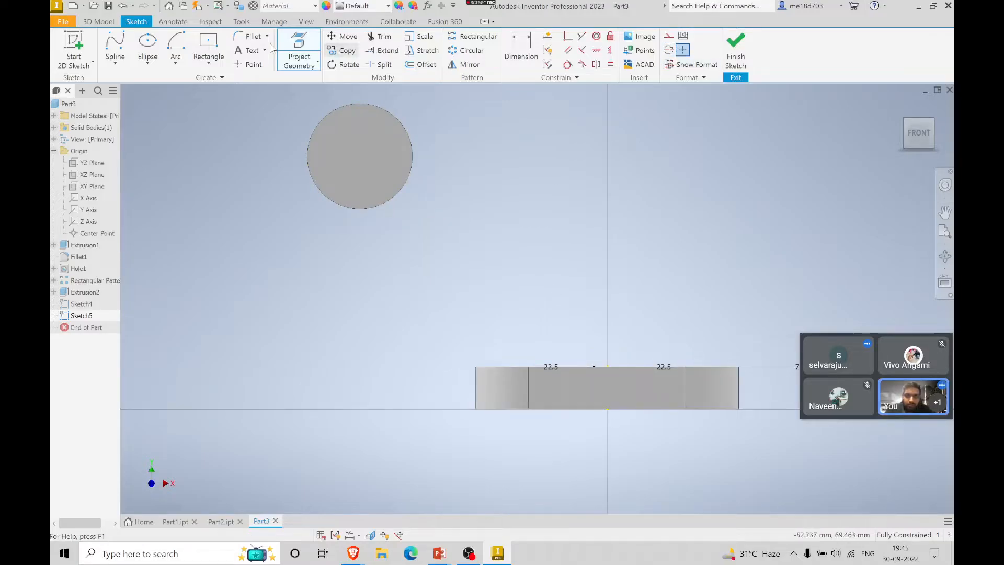
- Draw a vertical construction line across the boss circle from its highest to its lowest point, and slice the graphics at the sketch plane
{"action": "left_click", "coordinate": [175, 63]}
{"action": "left_click", "coordinate": [189, 84]}
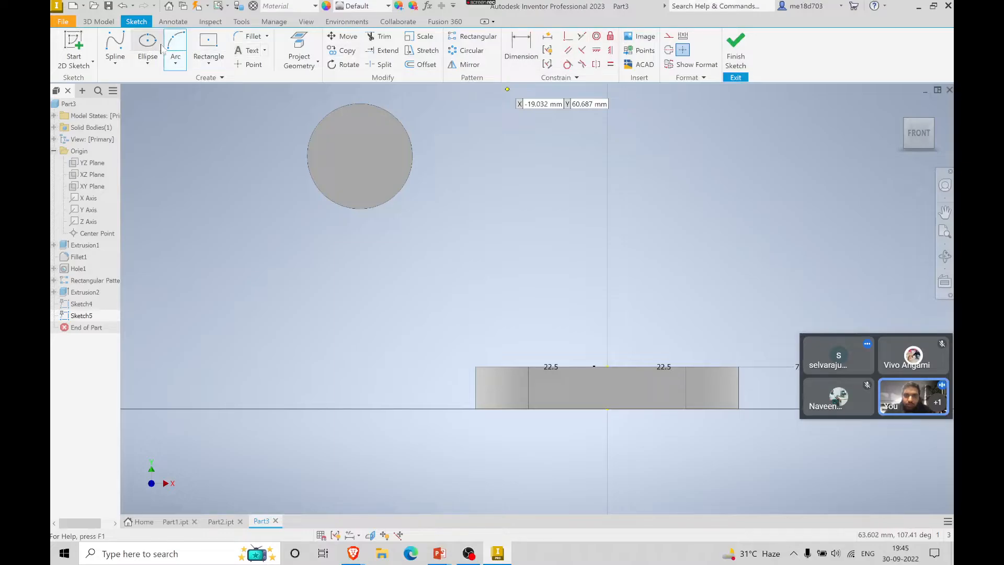
{"action": "left_click", "coordinate": [115, 62]}
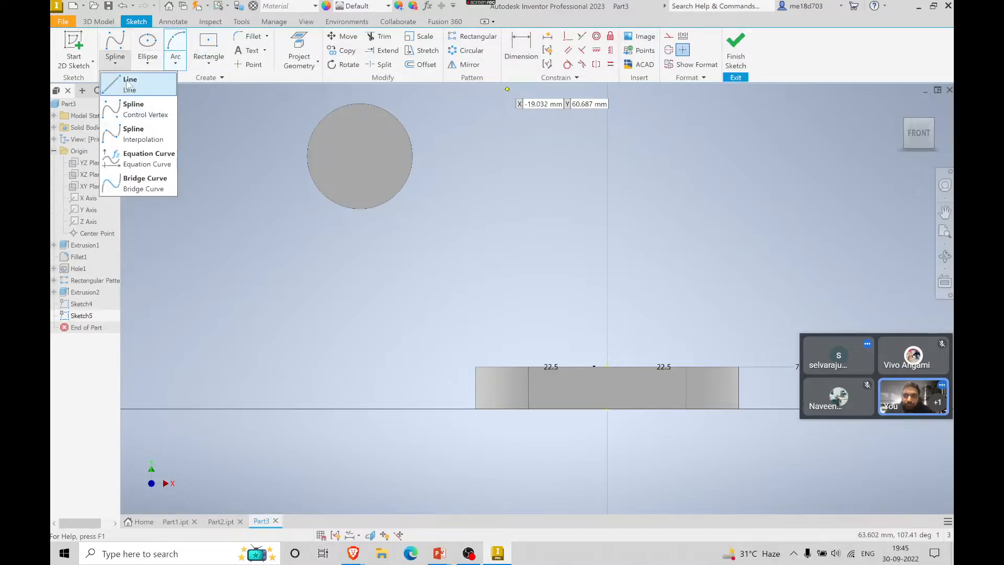
{"action": "left_click", "coordinate": [131, 83]}
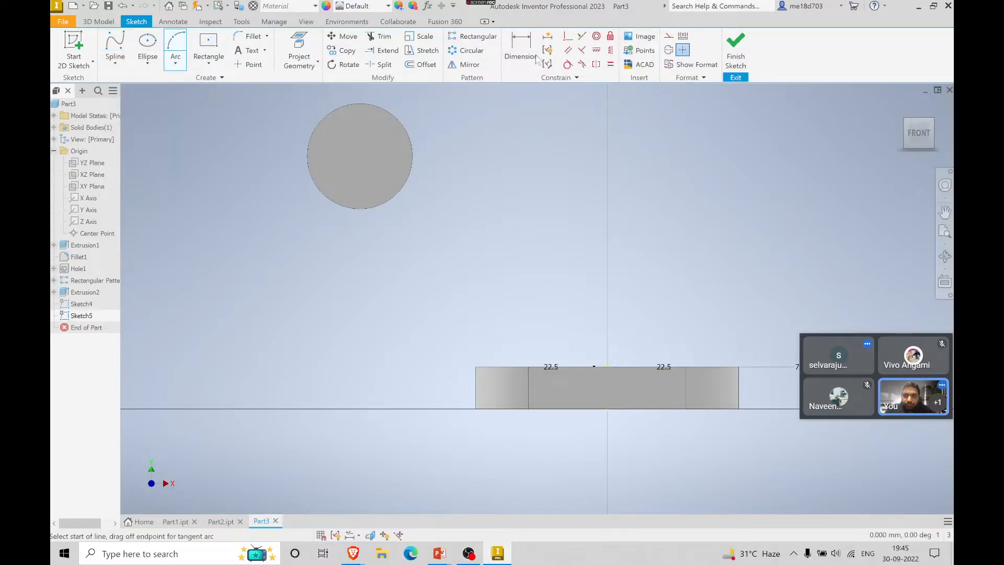
{"action": "left_click", "coordinate": [357, 103]}
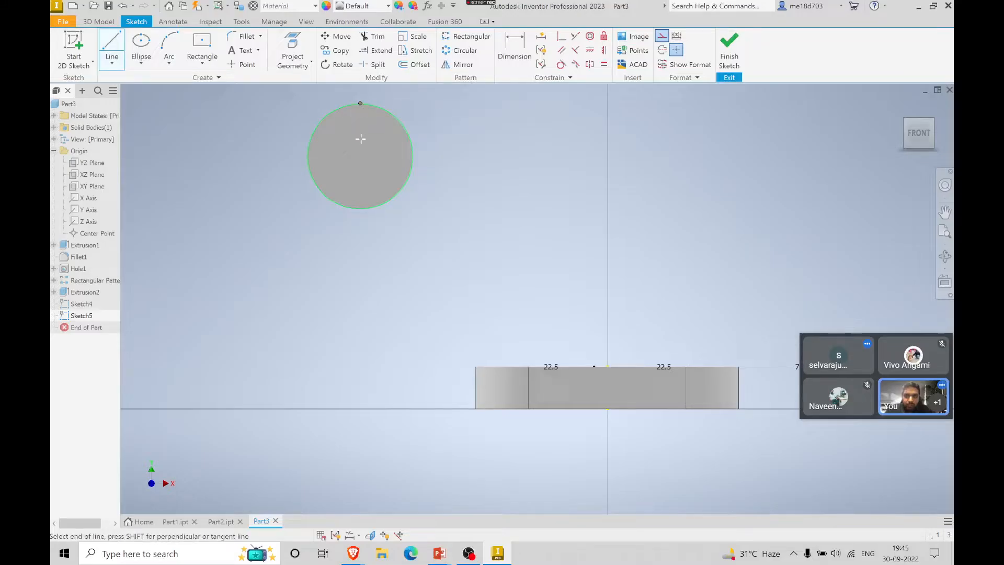
{"action": "double_click", "coordinate": [360, 208]}
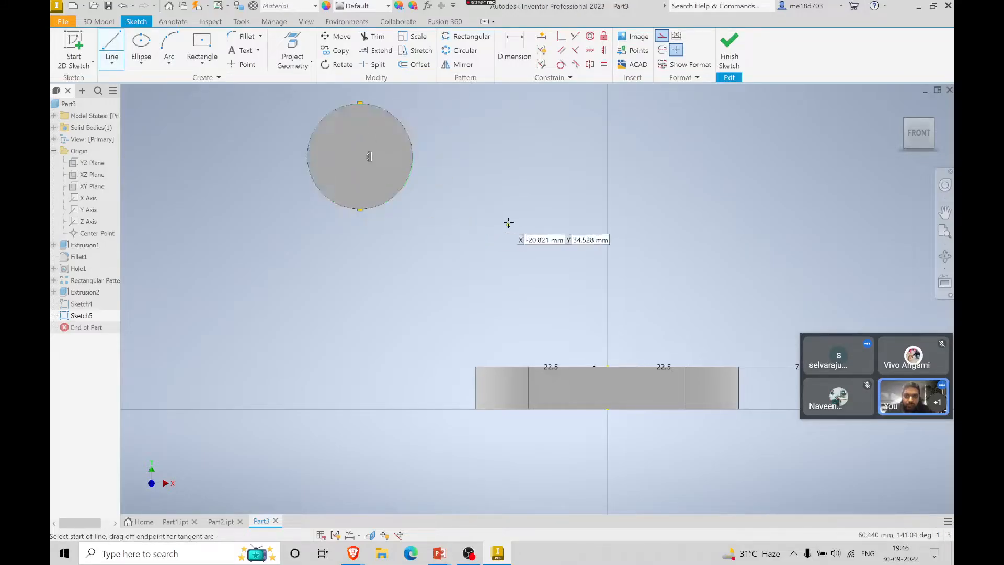
{"action": "left_click", "coordinate": [370, 535]}
{"action": "key", "text": "Escape"}
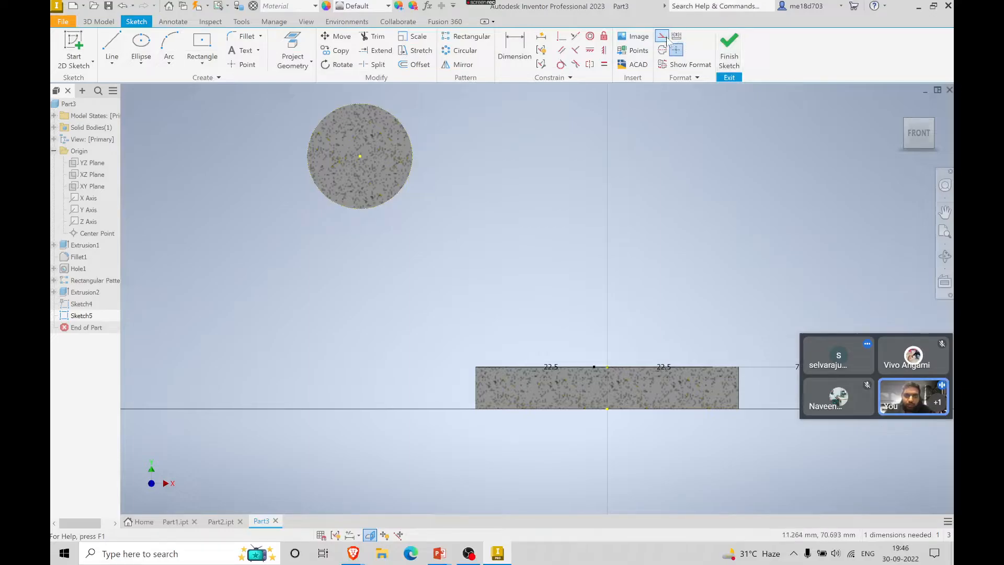
- Sketch a three-point arc of about 41 mm radius from the boss circle's lowest point to the base plate's upper-left corner, bulging up and right
{"action": "left_click", "coordinate": [167, 48]}
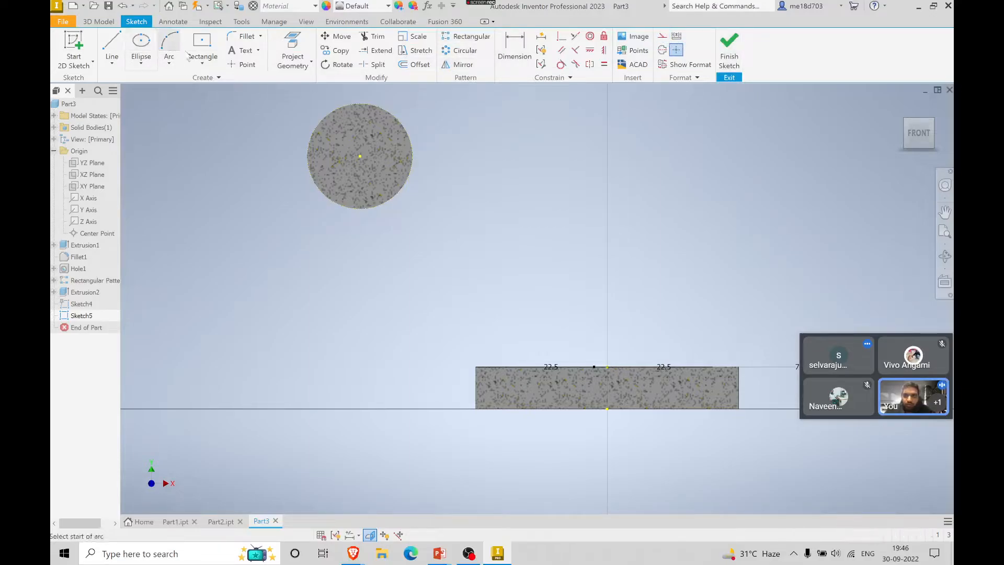
{"action": "left_click", "coordinate": [359, 209]}
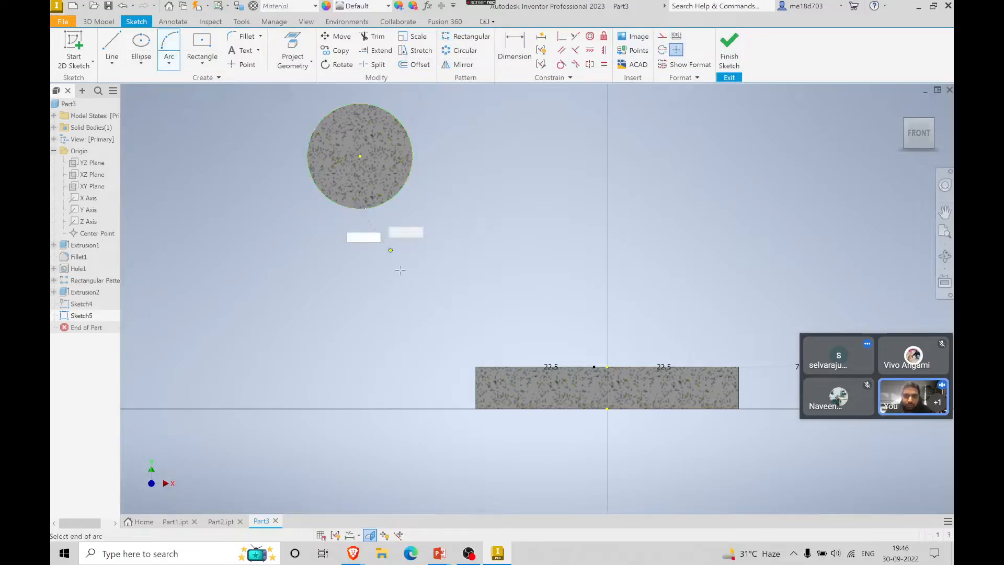
{"action": "left_click", "coordinate": [476, 366]}
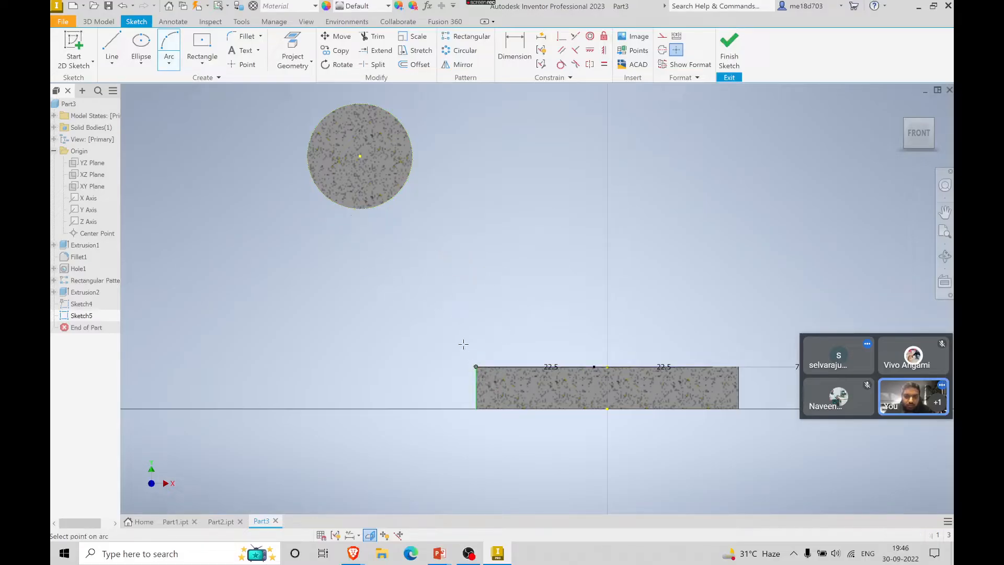
{"action": "left_click", "coordinate": [457, 307]}
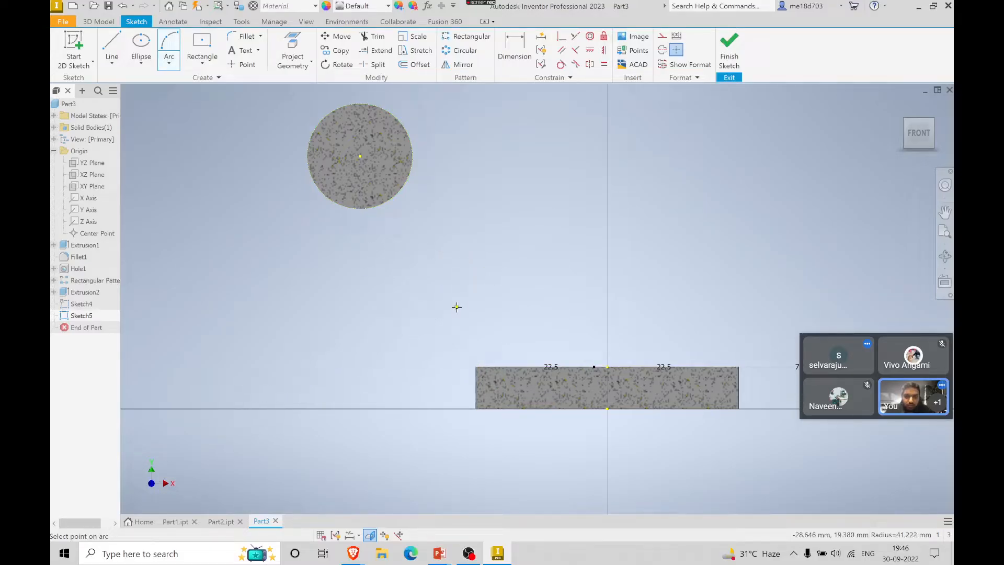
- Consult the exercise drawing for the arm's inner curve and dimension the arc's radius to 32.5 mm
{"action": "key", "text": "alt+Tab"}
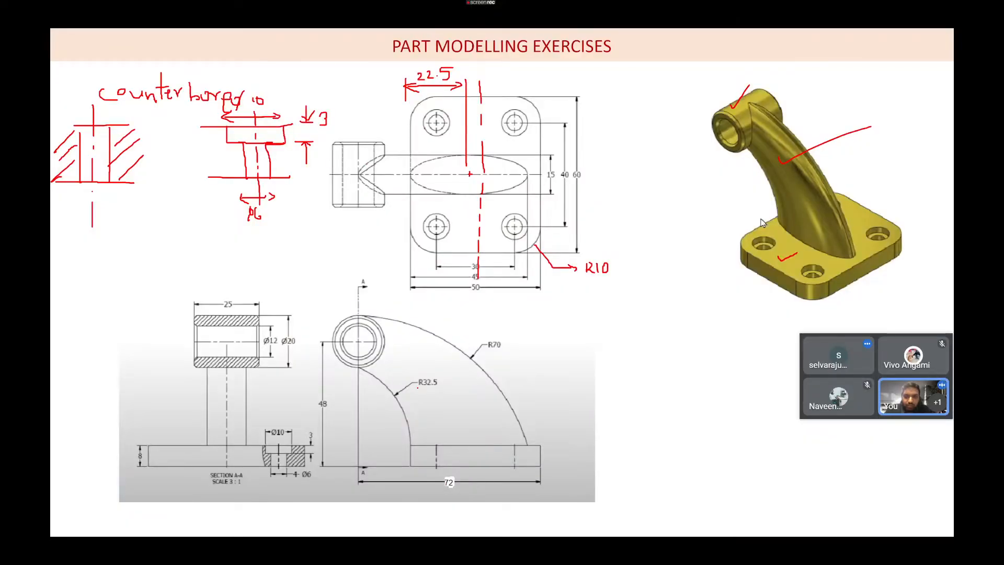
{"action": "key", "text": "alt+Tab"}
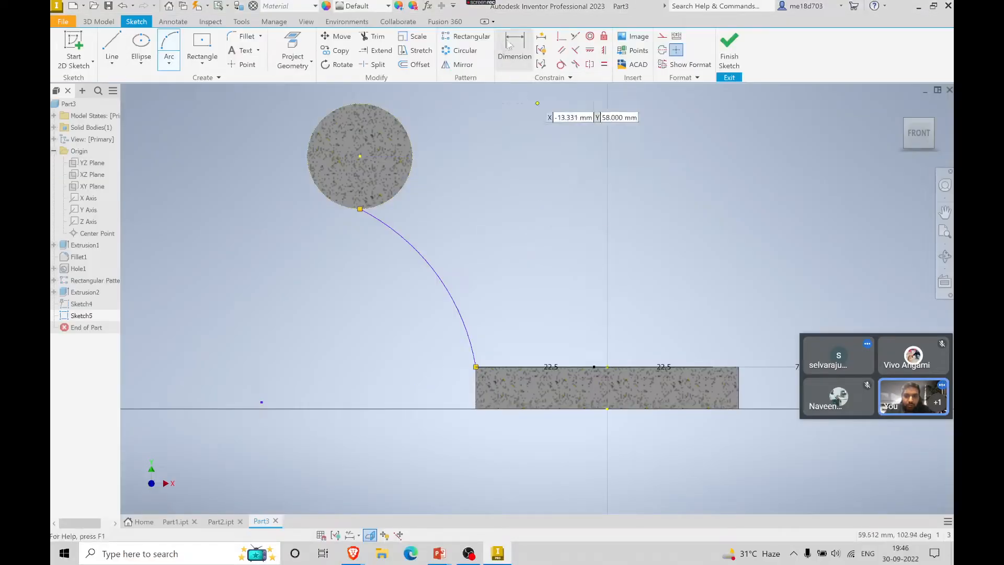
{"action": "key", "text": "d"}
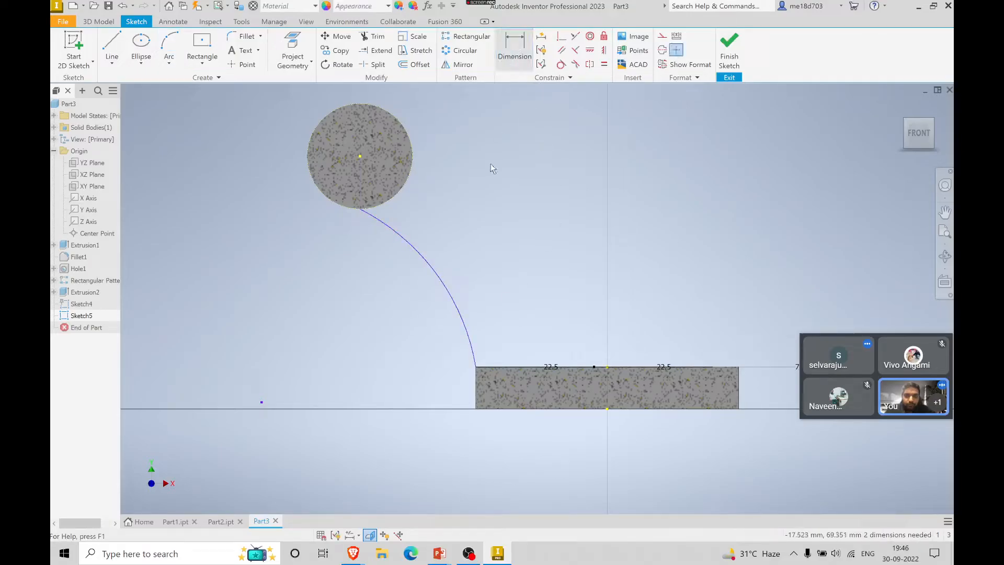
{"action": "left_click", "coordinate": [459, 319]}
{"action": "left_click", "coordinate": [372, 336]}
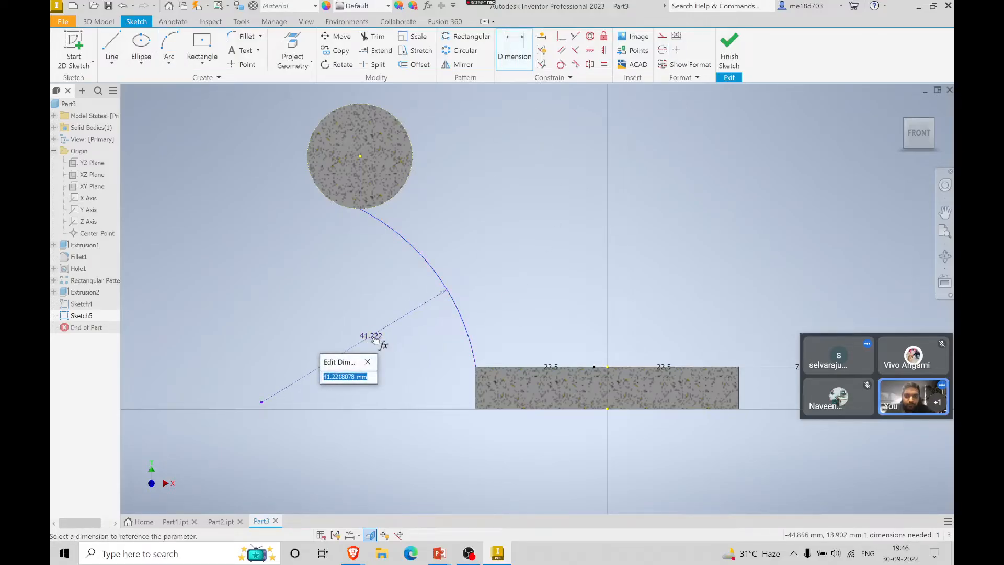
{"action": "type", "text": "32.5"}
{"action": "key", "text": "Return"}
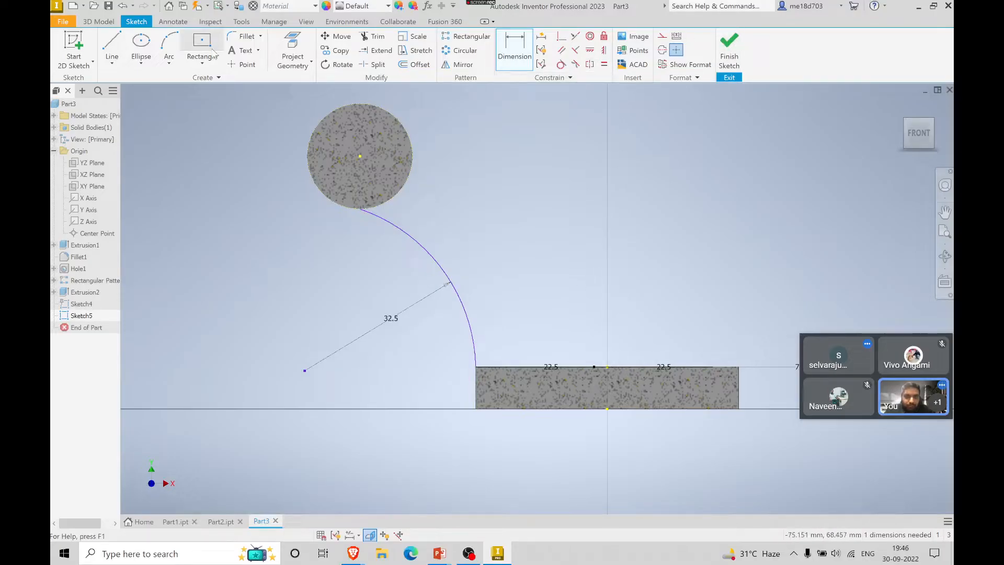
- Start projecting reference geometry into the arm's side-profile sketch with construction mode on
{"action": "left_click", "coordinate": [292, 53]}
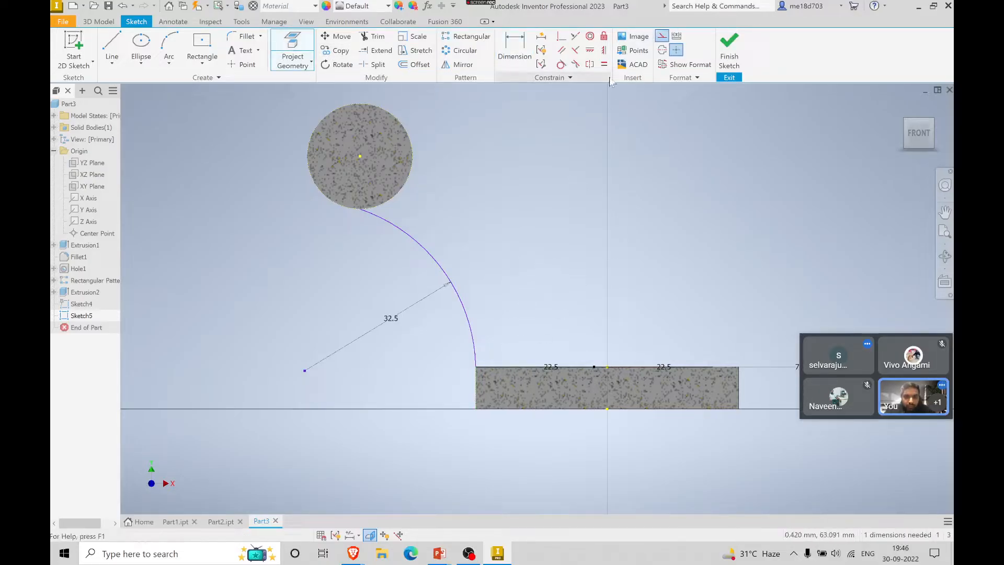
- Try to make the 32.5 mm radius arc tangent to the base plate's vertical side edge, and undo the constraint
{"action": "left_click", "coordinate": [663, 37]}
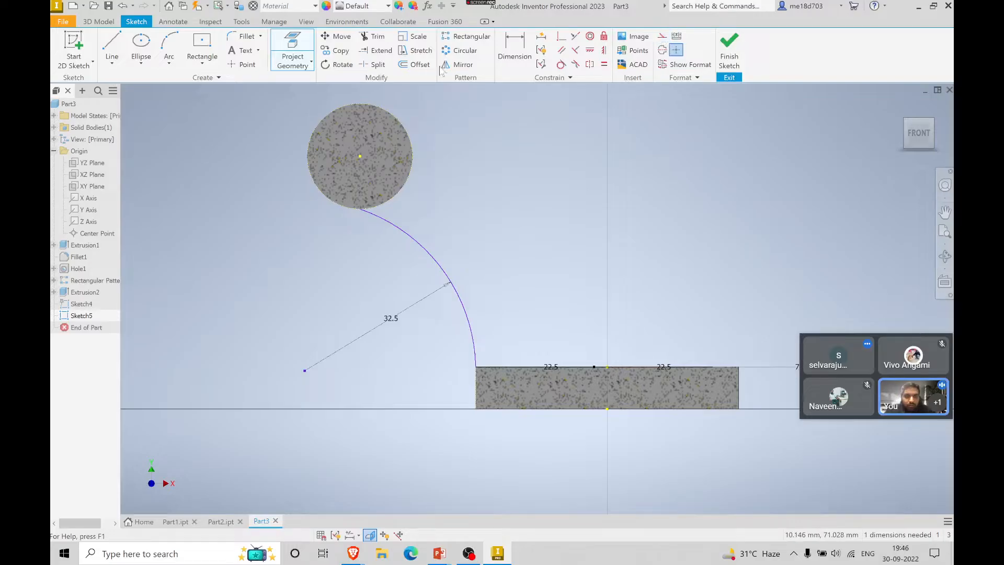
{"action": "left_click", "coordinate": [560, 64]}
{"action": "left_click", "coordinate": [474, 345]}
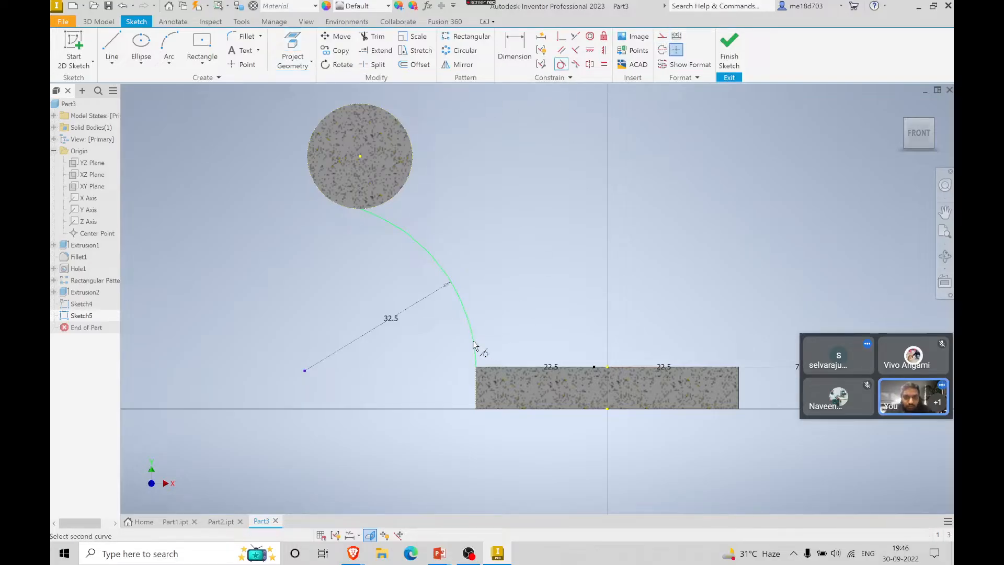
{"action": "left_click", "coordinate": [475, 378]}
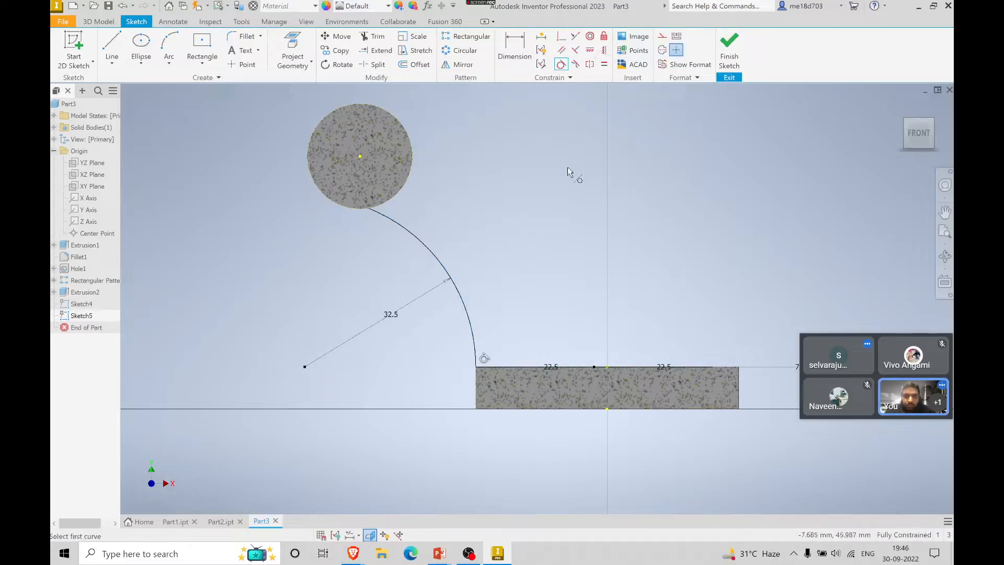
{"action": "key", "text": "ctrl+z"}
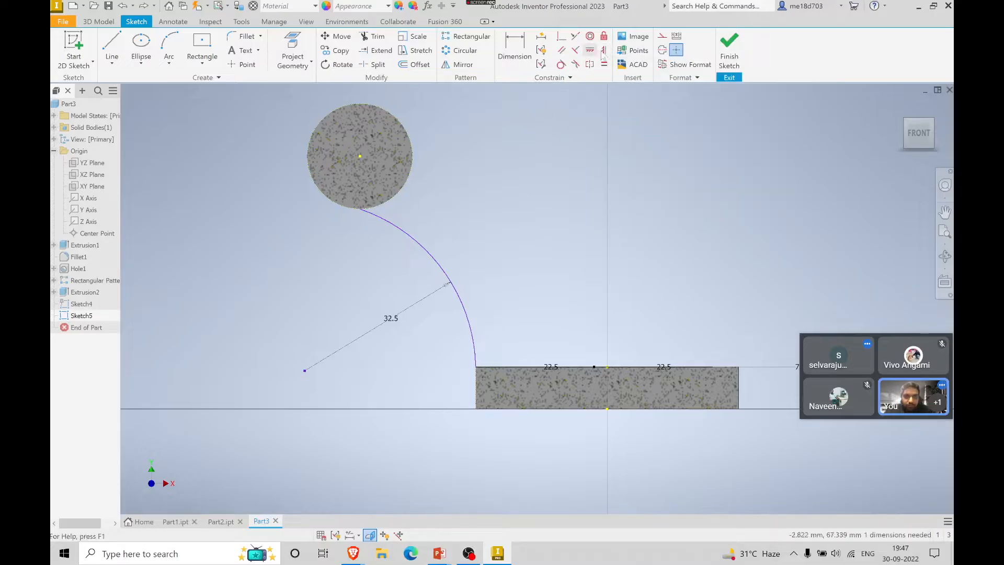
- Select the circle's center for a vertical alignment, but switch to a tangent constraint between the arc and the plate's side edge
{"action": "left_click", "coordinate": [604, 50]}
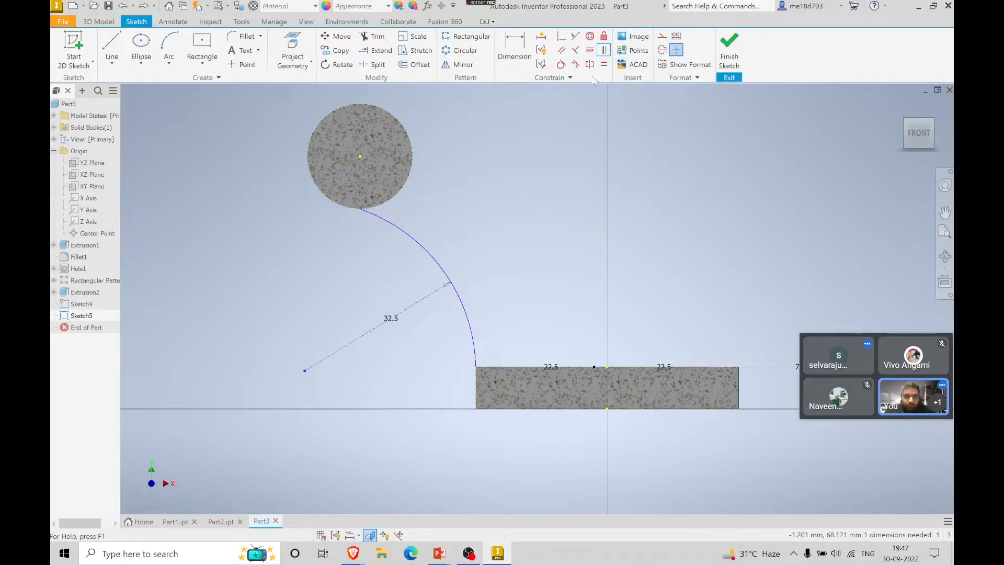
{"action": "left_click", "coordinate": [359, 155]}
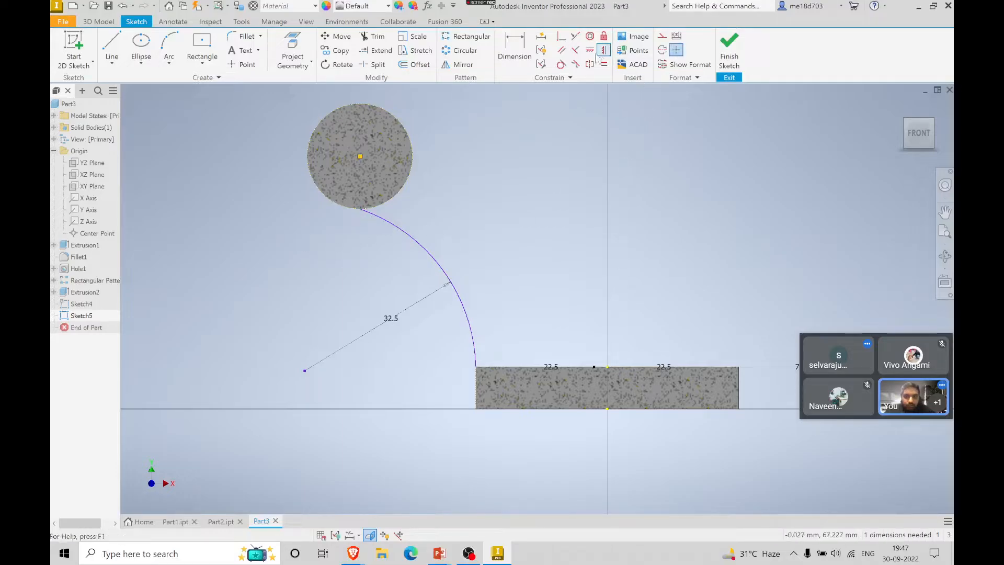
{"action": "left_click", "coordinate": [560, 65]}
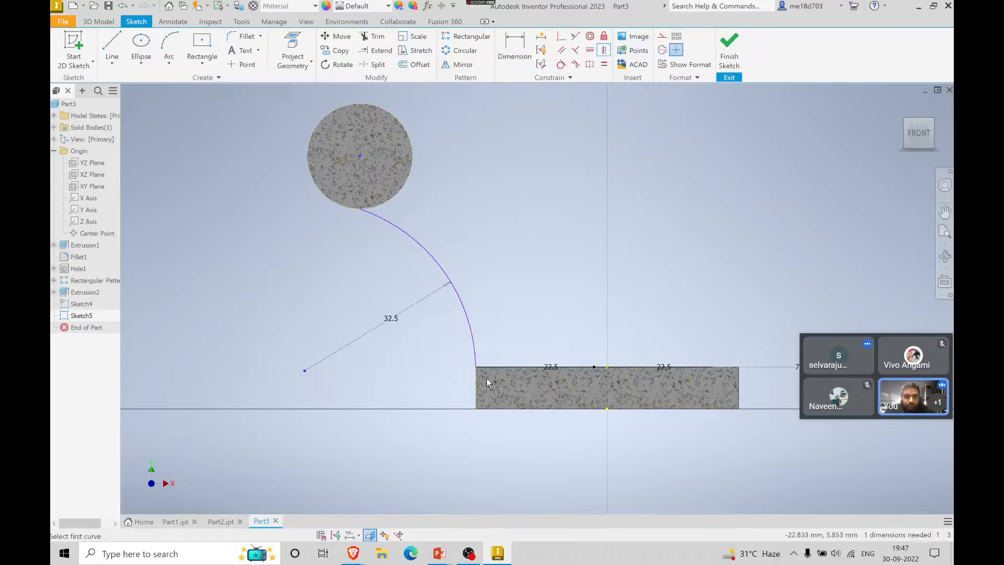
{"action": "left_click", "coordinate": [475, 349]}
{"action": "left_click", "coordinate": [475, 398]}
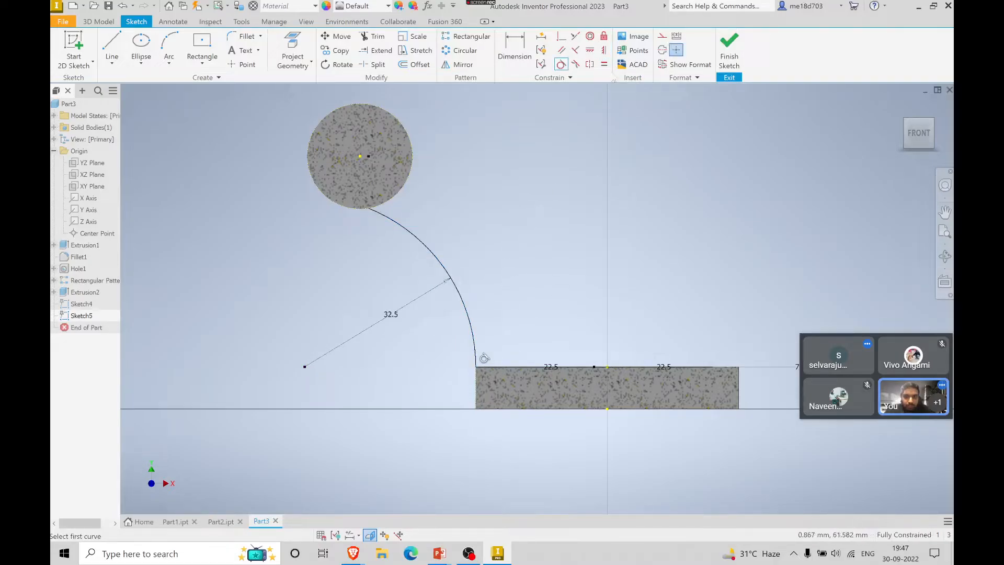
- Try to dimension the offset between the two center points in the circle, cancel it, and undo the tangent constraint
{"action": "left_click", "coordinate": [514, 49]}
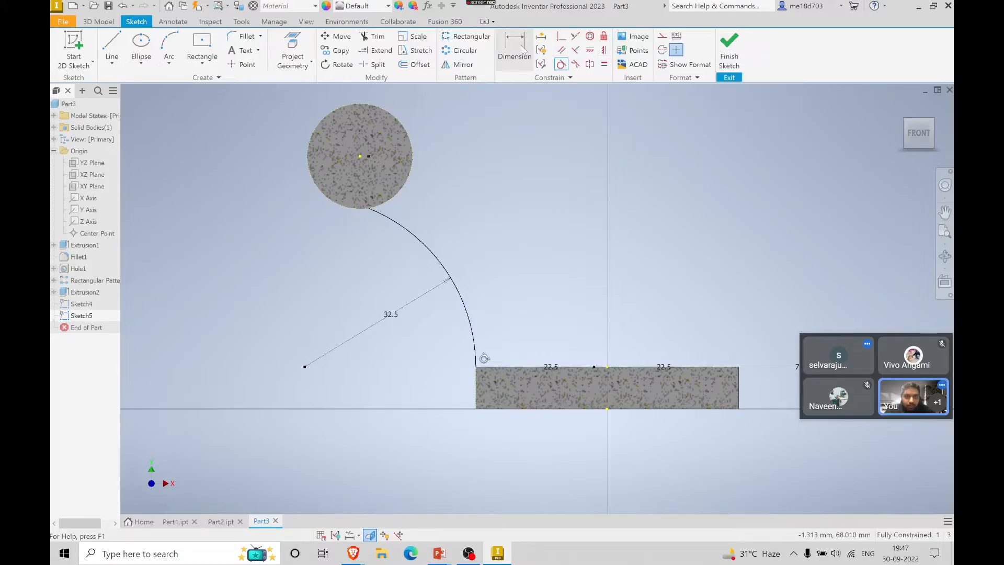
{"action": "left_click", "coordinate": [368, 156]}
{"action": "left_click", "coordinate": [331, 98]}
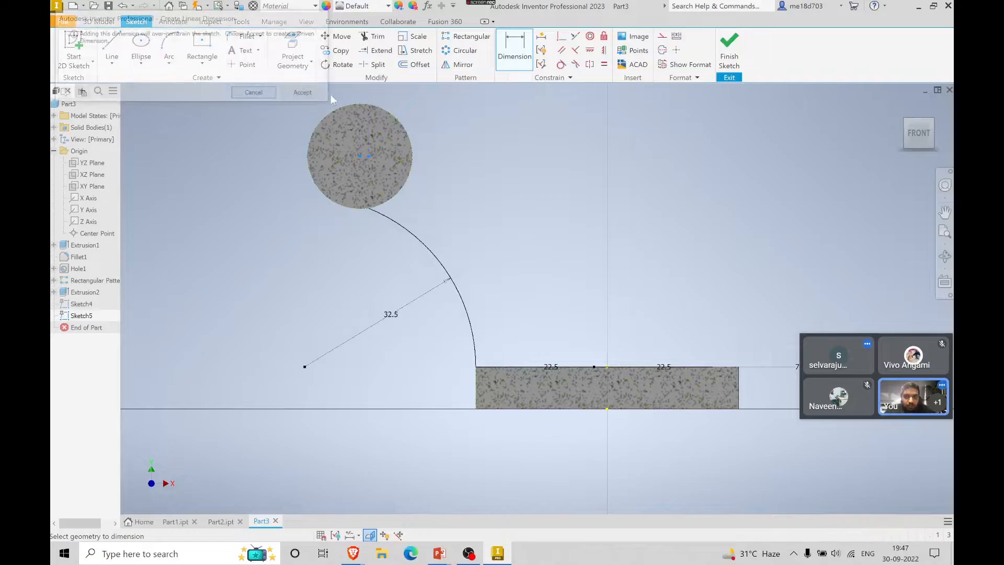
{"action": "left_click", "coordinate": [255, 93]}
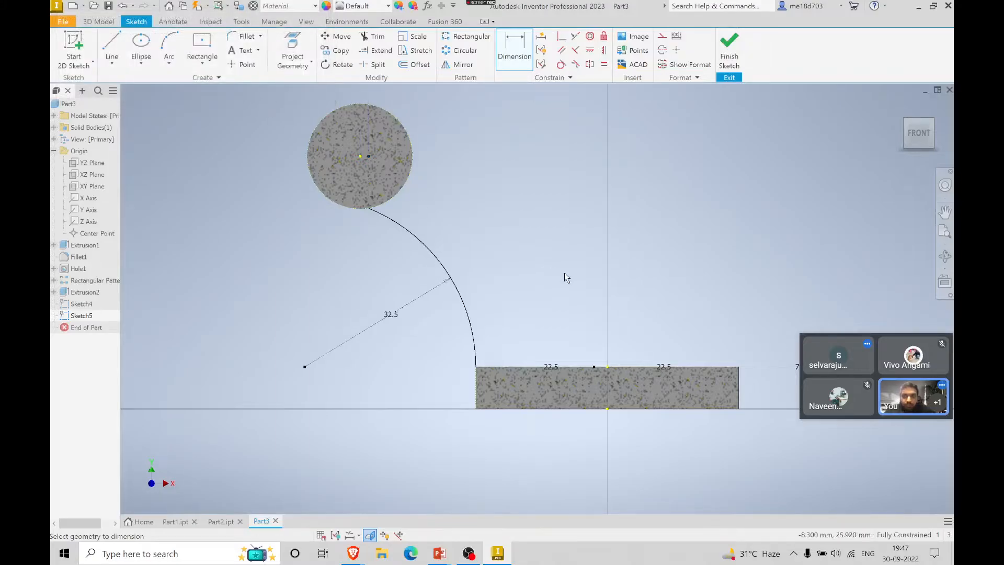
{"action": "key", "text": "ctrl+z"}
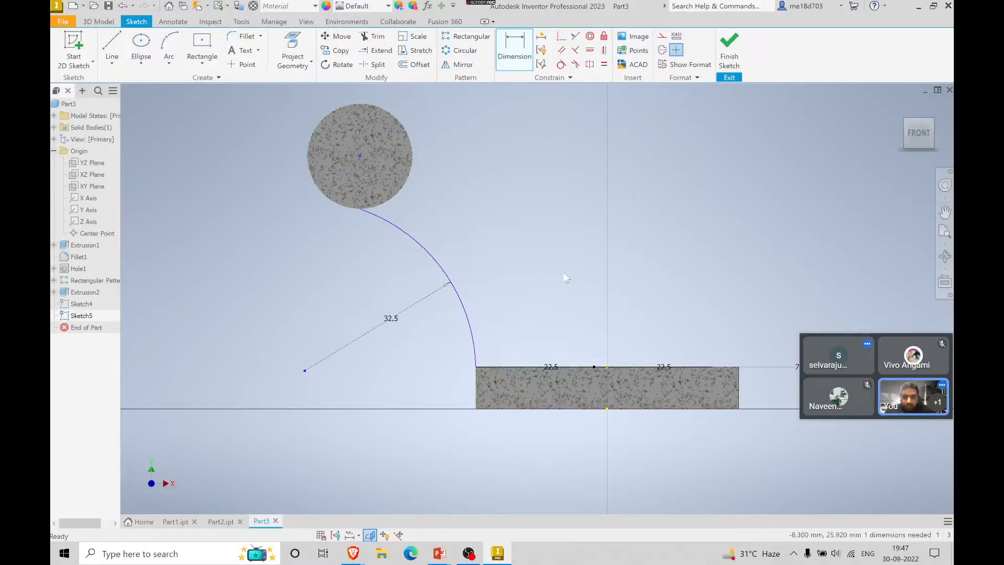
{"action": "key", "text": "Escape"}
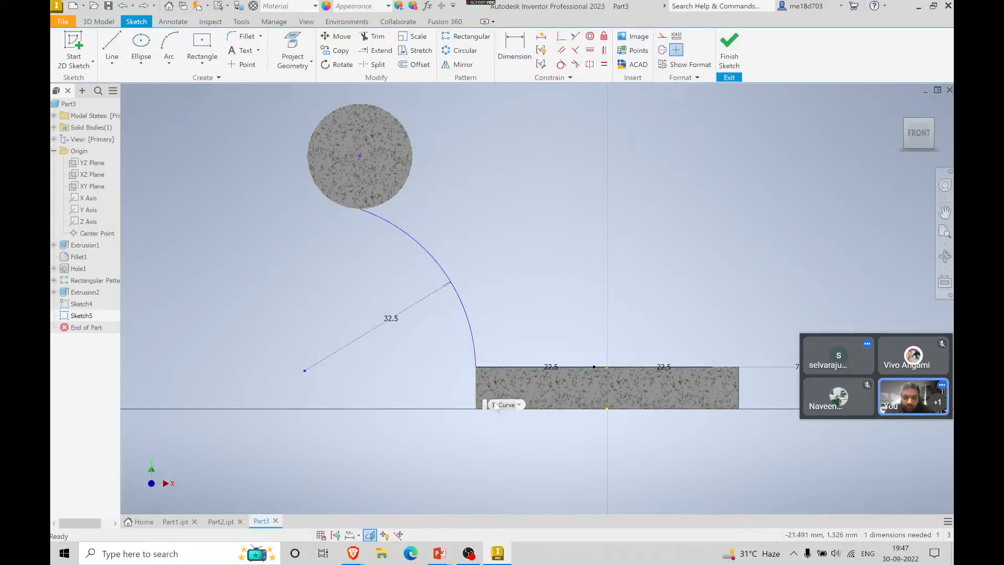
- Consult the reference drawing, inspect the arc's lower end in an isometric view, and try to make it coincident with the plate's top corner
{"action": "key", "text": "alt+Tab"}
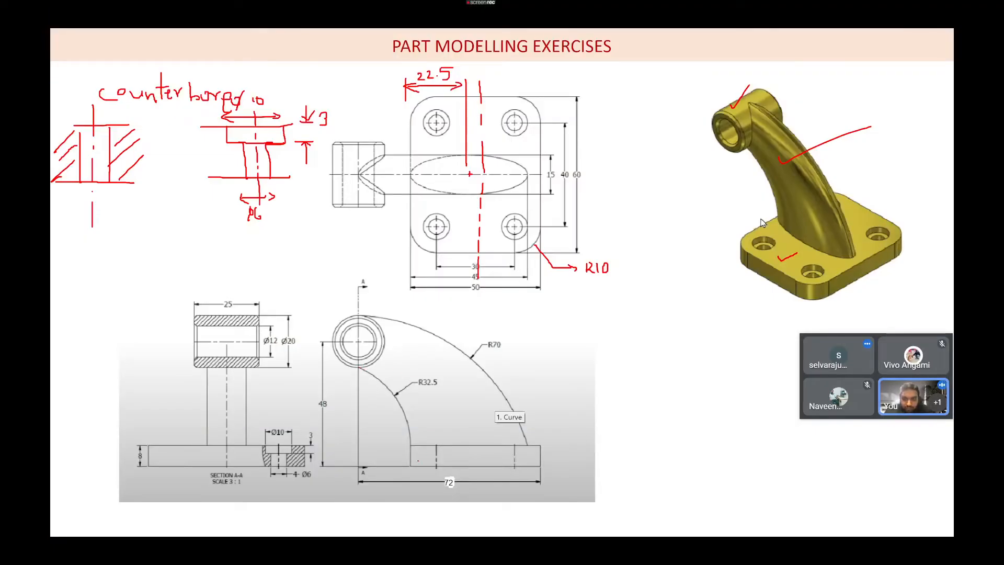
{"action": "key", "text": "alt+Tab"}
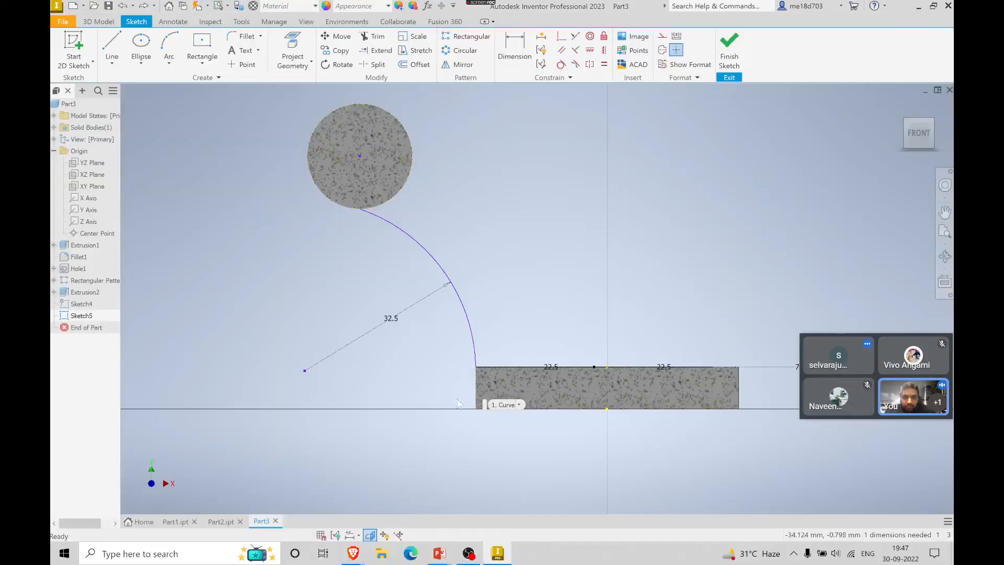
{"action": "left_click", "coordinate": [936, 125]}
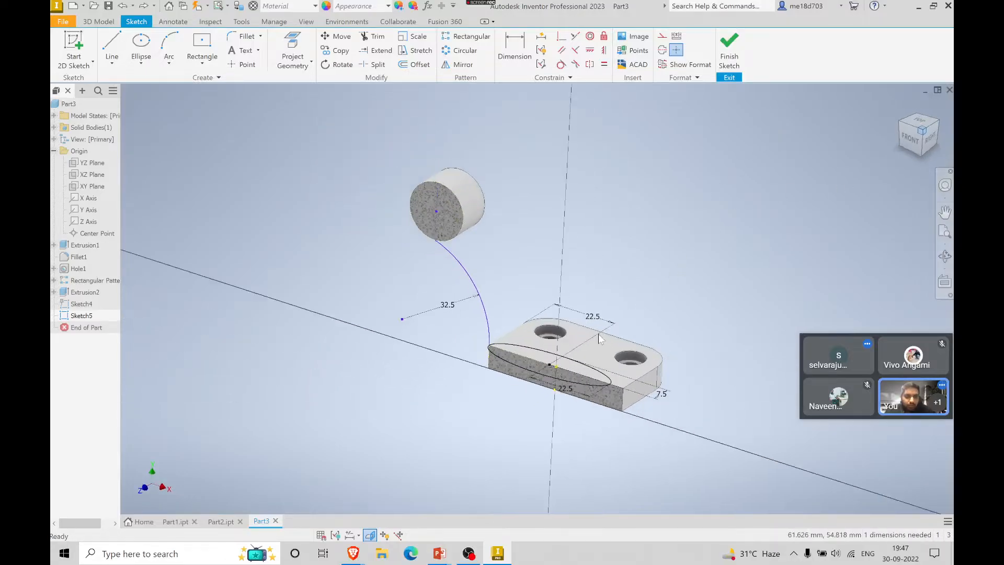
{"action": "scroll", "coordinate": [504, 339], "scroll_direction": "up", "scroll_amount": 5}
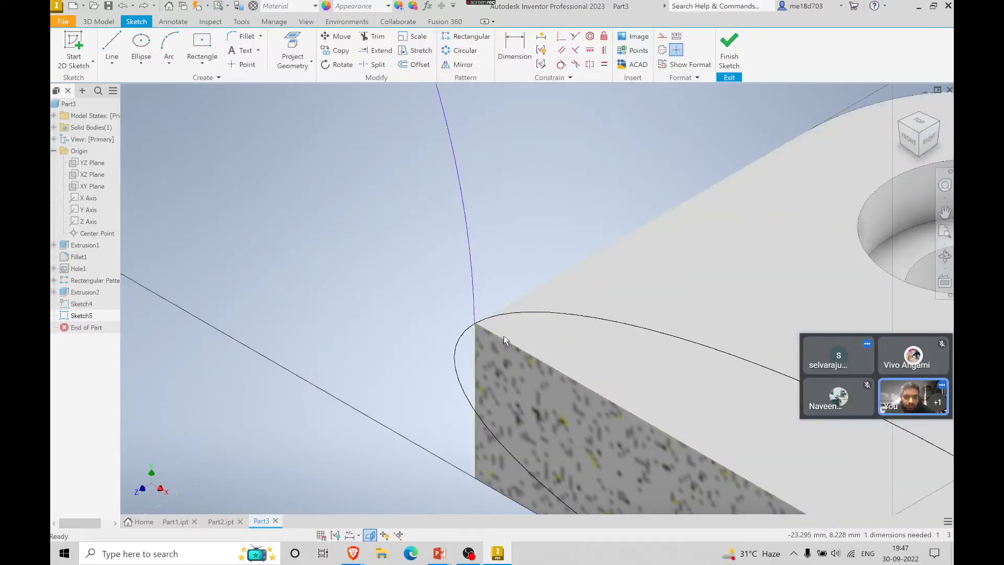
{"action": "scroll", "coordinate": [475, 325], "scroll_direction": "down", "scroll_amount": 3}
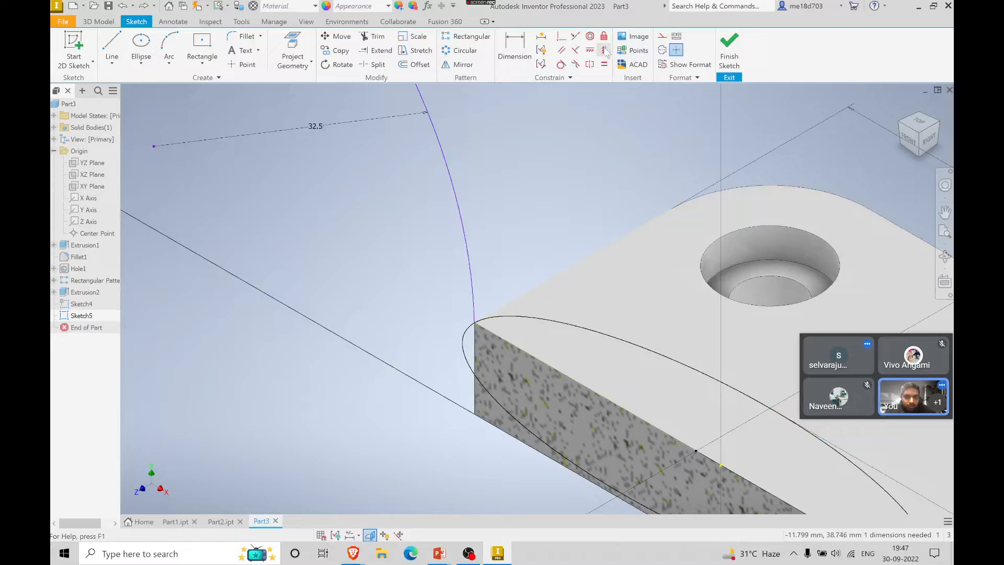
{"action": "left_click", "coordinate": [561, 38]}
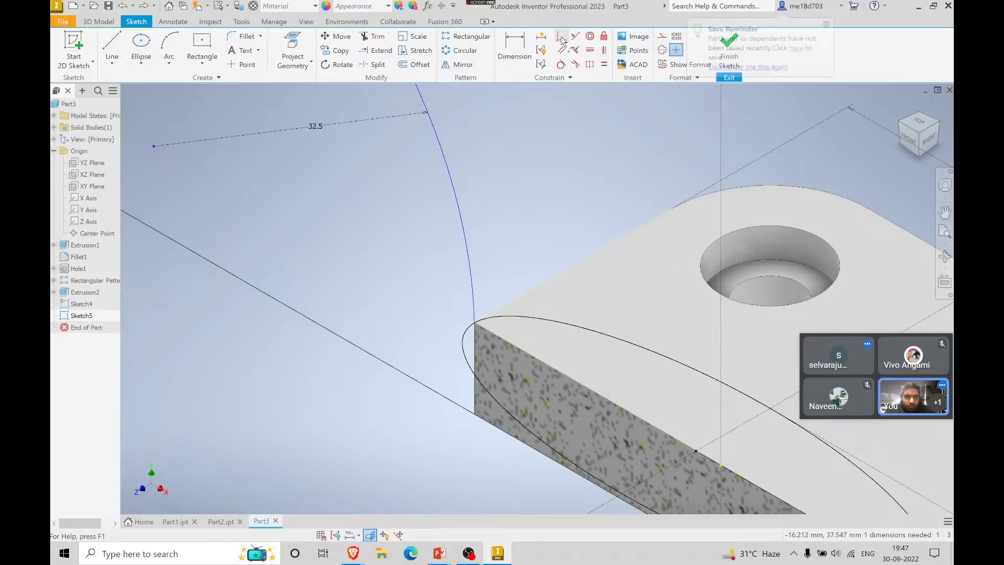
{"action": "left_click", "coordinate": [475, 303]}
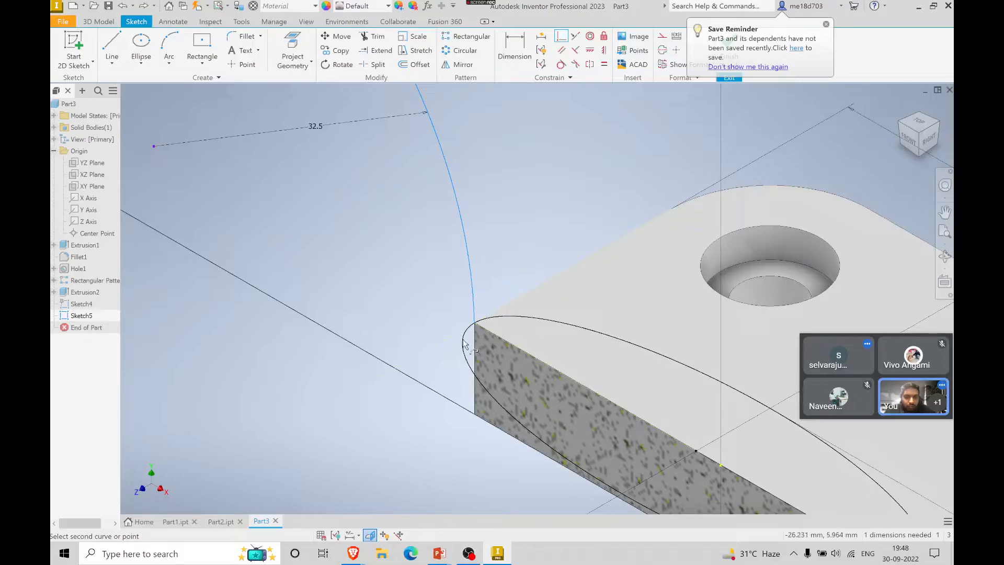
{"action": "left_click", "coordinate": [476, 323]}
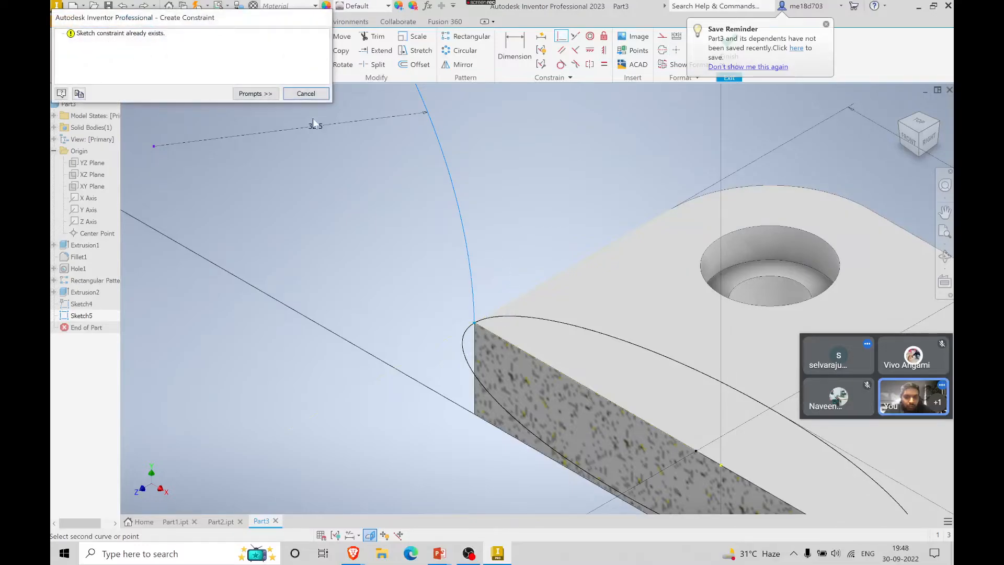
{"action": "left_click", "coordinate": [314, 94]}
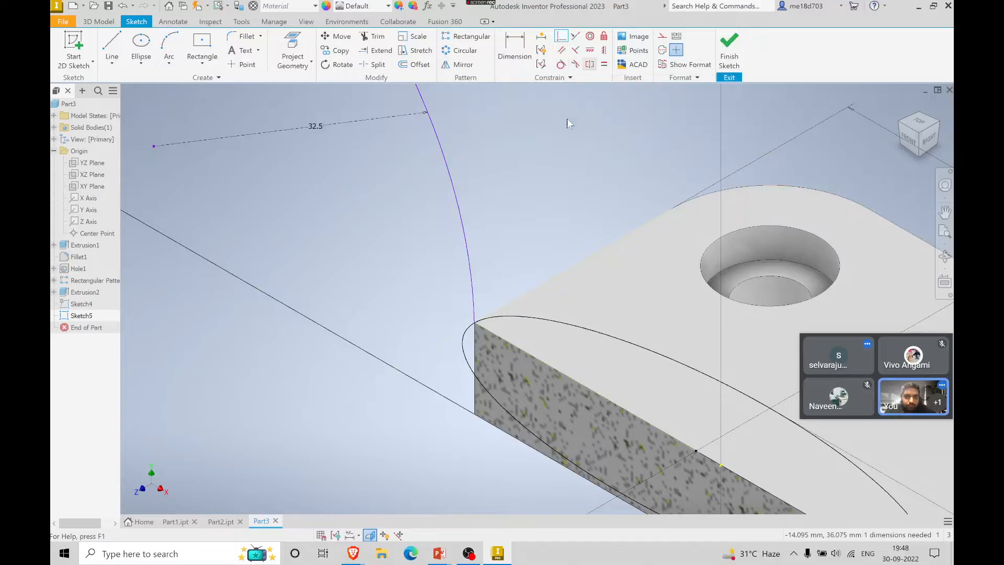
- Delete the vertical construction line running from the circle's center to the arc's upper end, working in the front view
{"action": "scroll", "coordinate": [526, 214], "scroll_direction": "up", "scroll_amount": 5}
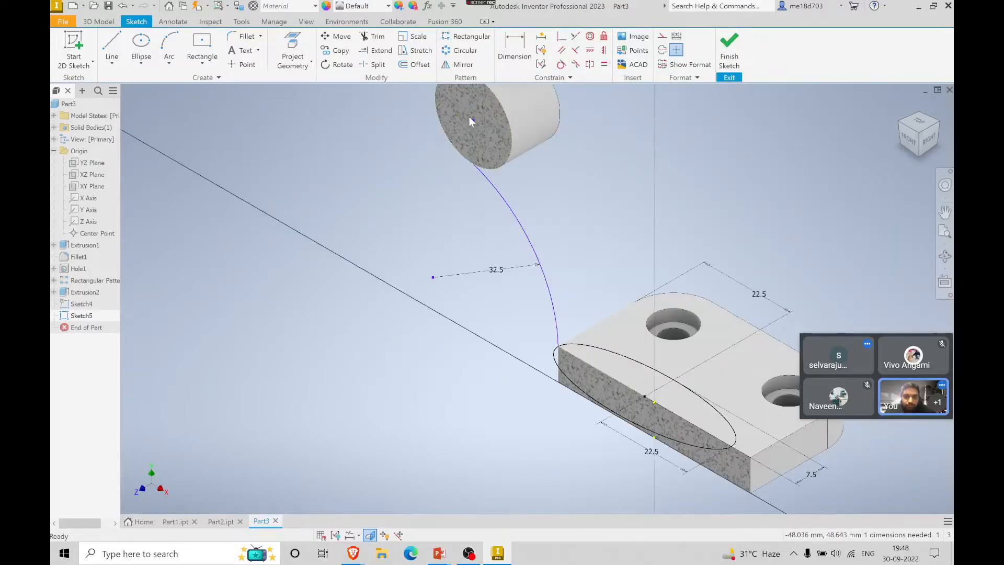
{"action": "scroll", "coordinate": [471, 126], "scroll_direction": "down", "scroll_amount": 4}
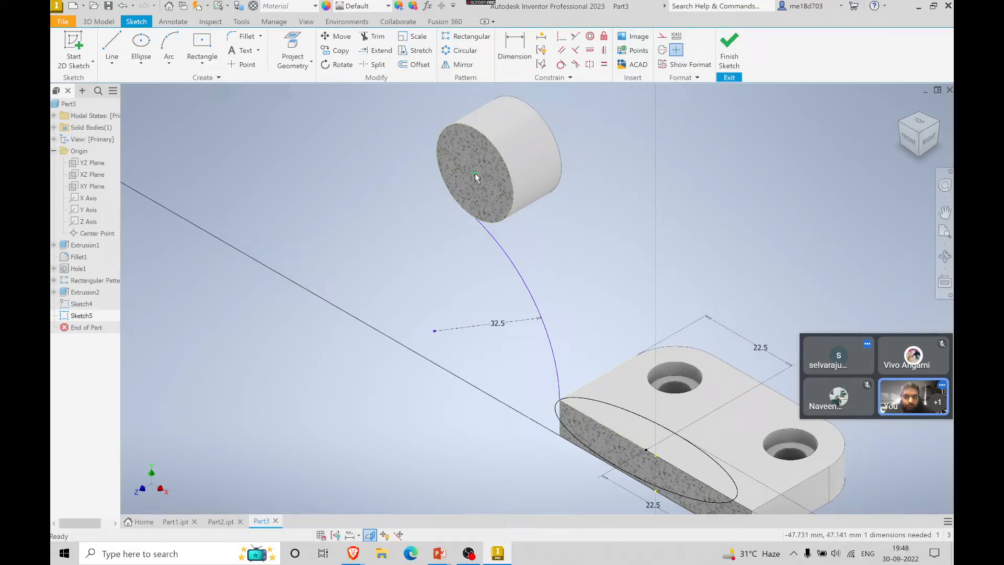
{"action": "left_click", "coordinate": [908, 142]}
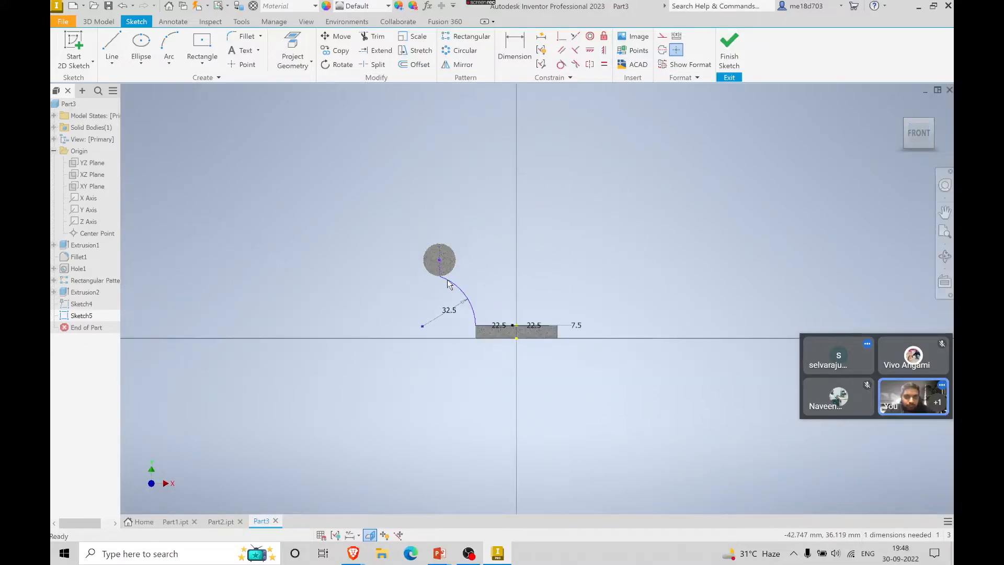
{"action": "scroll", "coordinate": [416, 275], "scroll_direction": "down", "scroll_amount": 6}
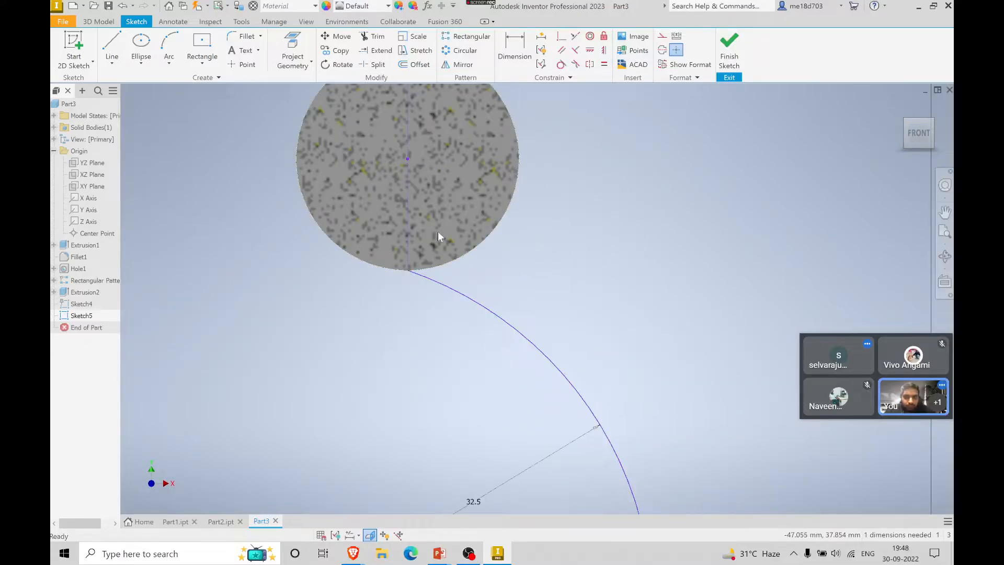
{"action": "left_click", "coordinate": [407, 200]}
{"action": "right_click", "coordinate": [407, 200]}
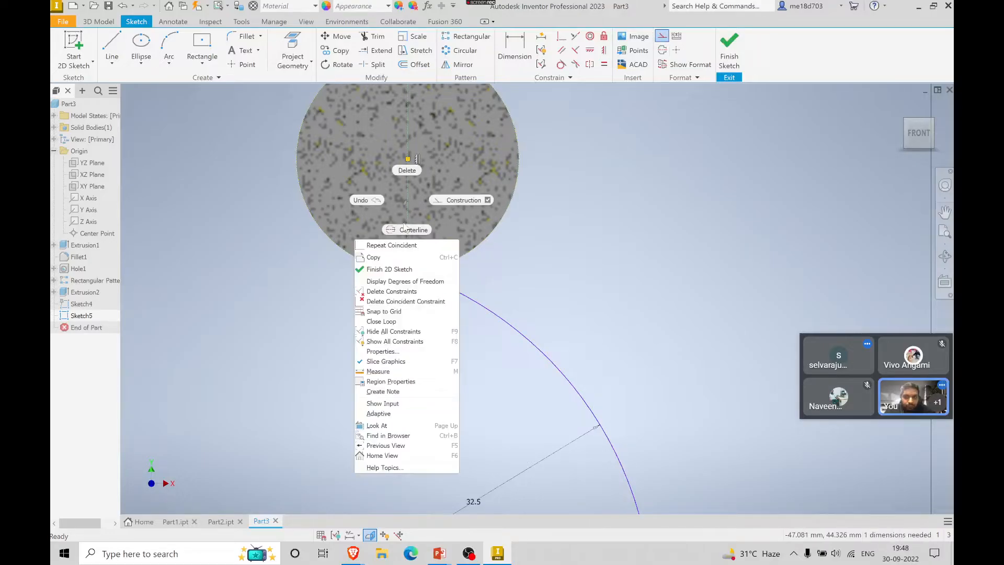
{"action": "left_click", "coordinate": [407, 170]}
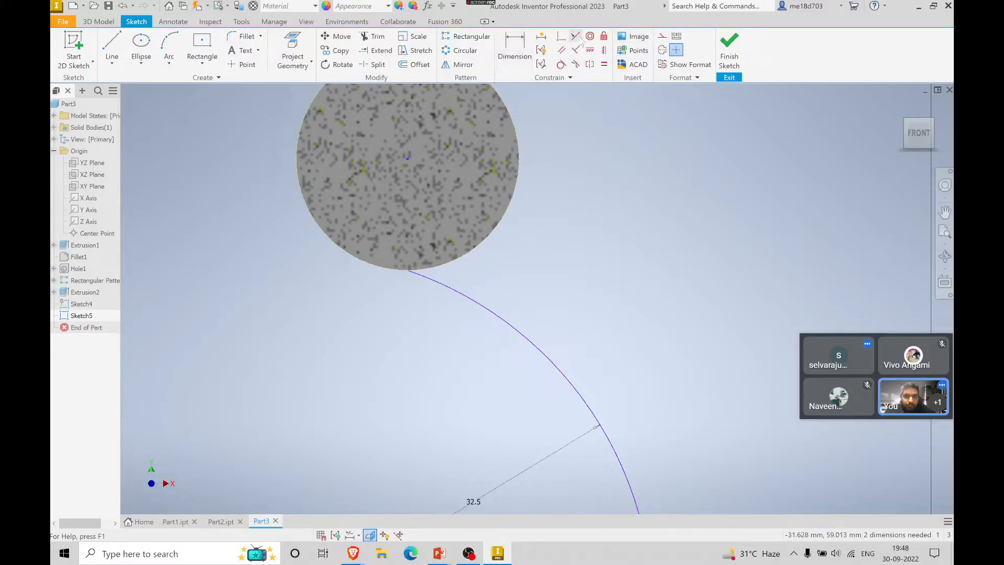
- Constrain the arc's upper endpoint to align vertically with the circle's center point
{"action": "left_click", "coordinate": [604, 51]}
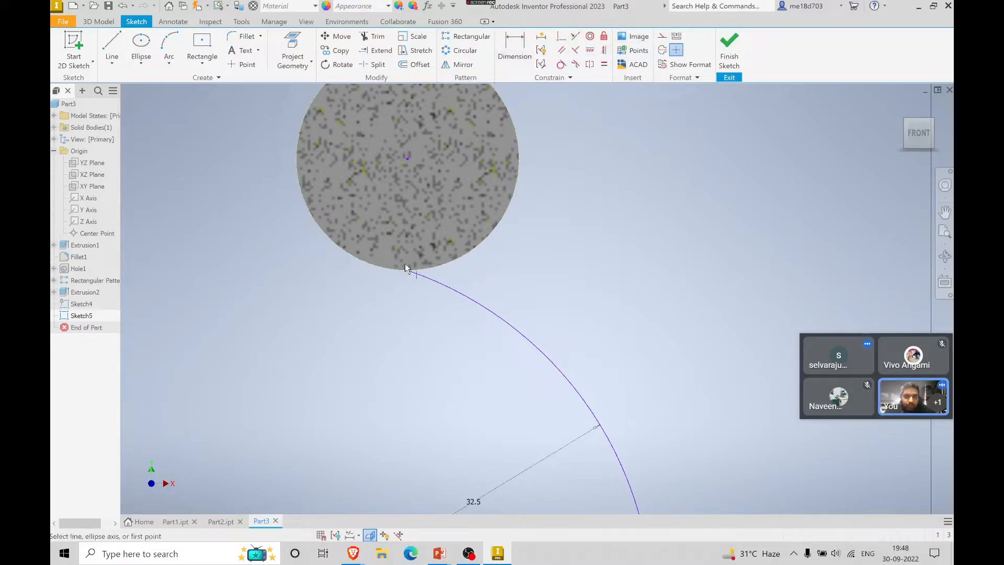
{"action": "left_click", "coordinate": [408, 270]}
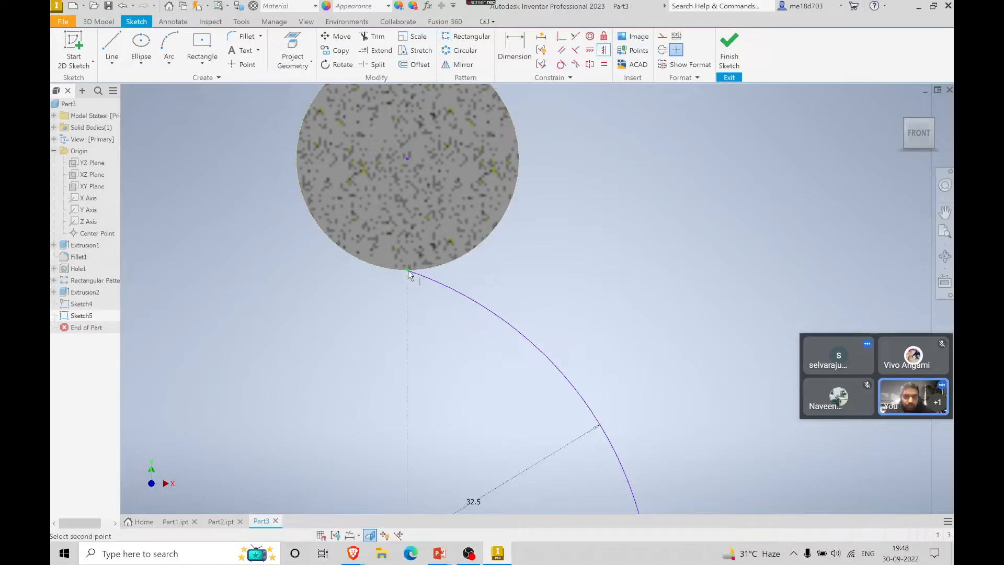
{"action": "left_click", "coordinate": [407, 160]}
{"action": "scroll", "coordinate": [428, 211], "scroll_direction": "down", "scroll_amount": 2}
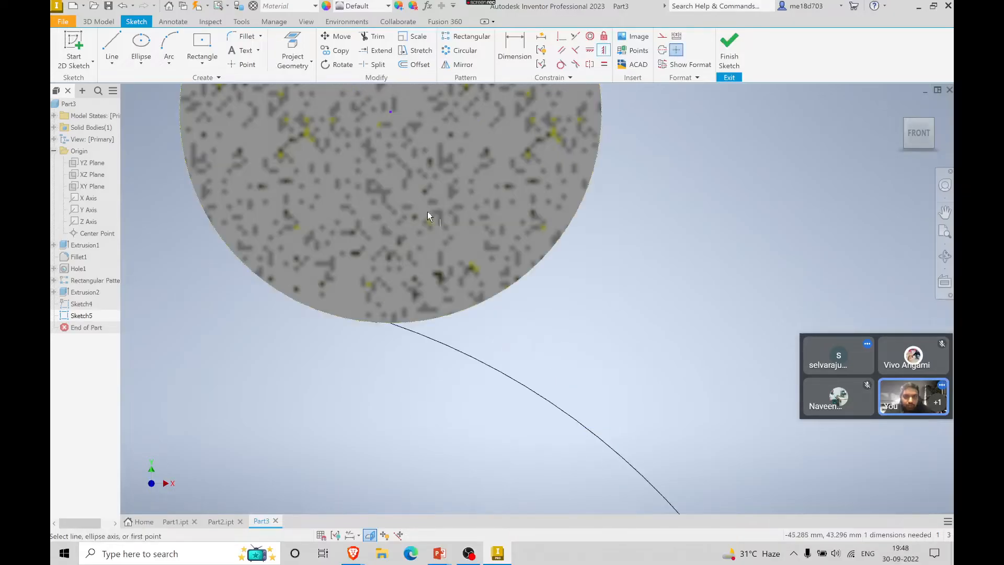
{"action": "scroll", "coordinate": [428, 212], "scroll_direction": "up", "scroll_amount": 5}
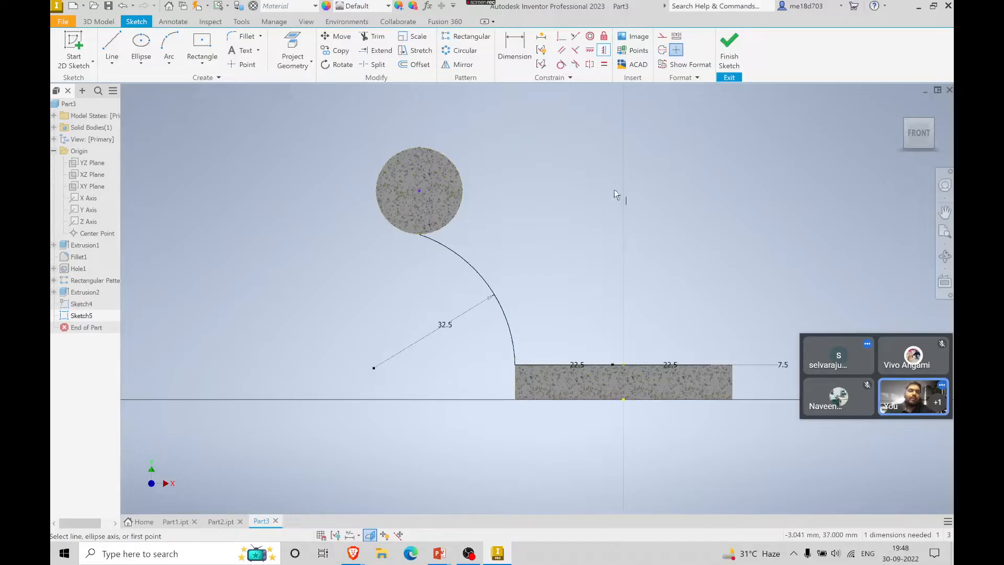
- Finish the arc sketch and review the bracket's reference drawing on the presentation slide
{"action": "left_click", "coordinate": [728, 47]}
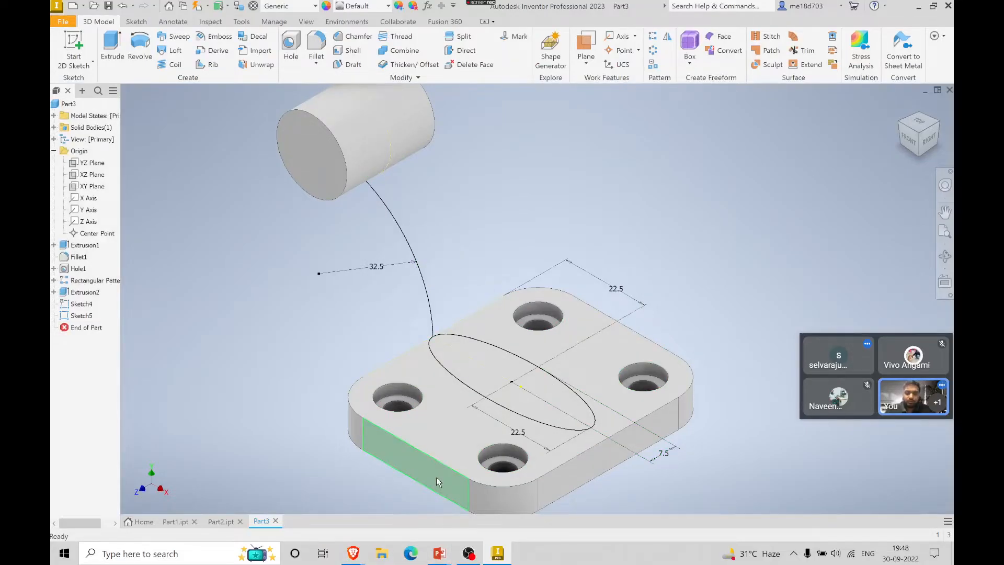
{"action": "key", "text": "alt+Tab"}
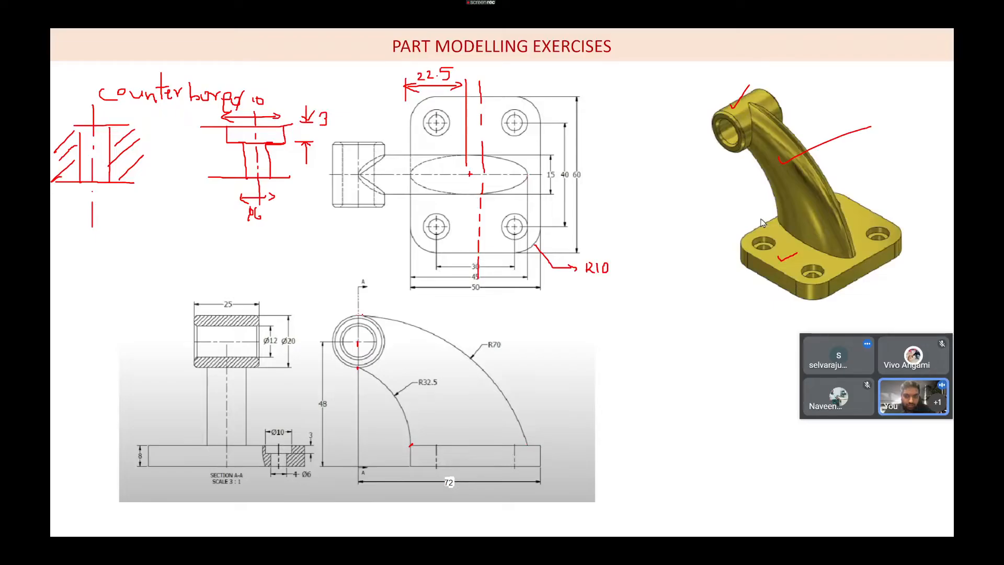
{"action": "key", "text": "alt+Tab"}
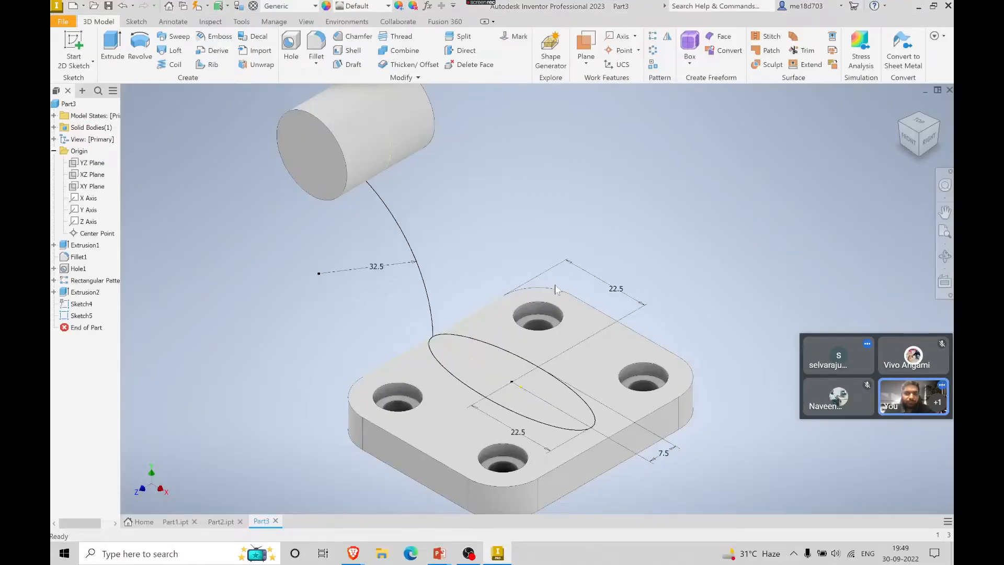
- Reopen the R32.5 arc's sketch and draw a three-point arc from the top of the cylinder's circle to the ellipse's far end
{"action": "left_click", "coordinate": [81, 316]}
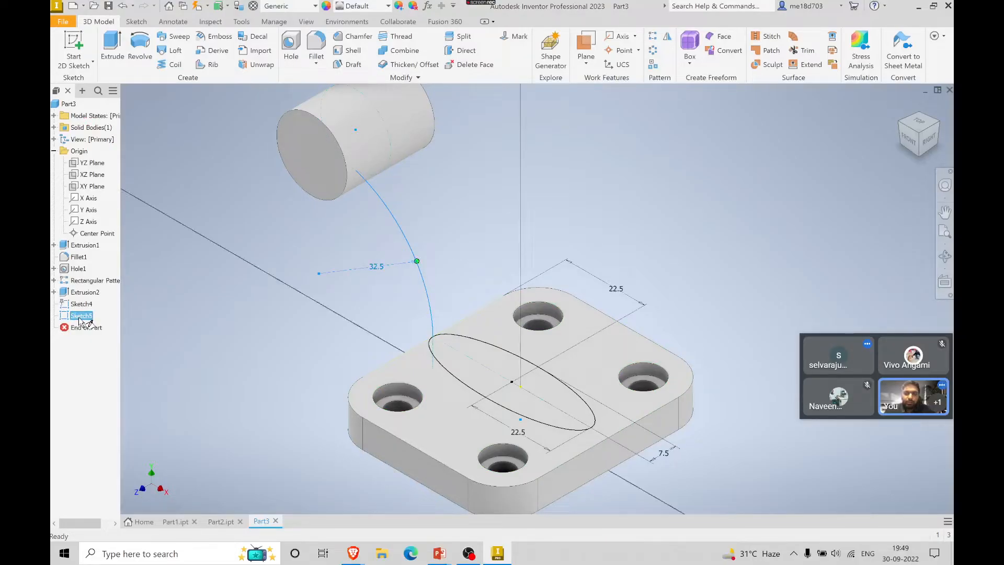
{"action": "key", "text": "Page_Up"}
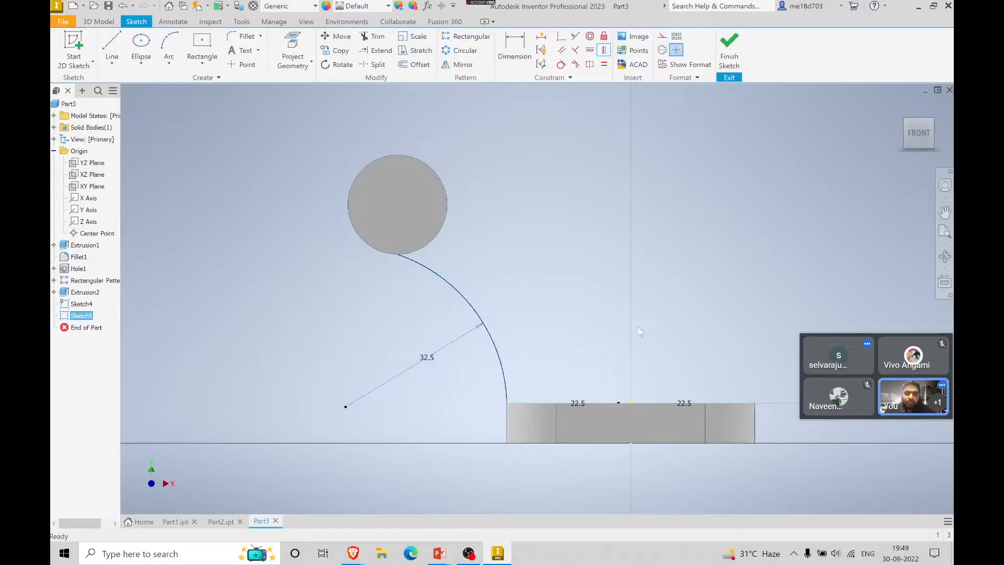
{"action": "left_click", "coordinate": [923, 128]}
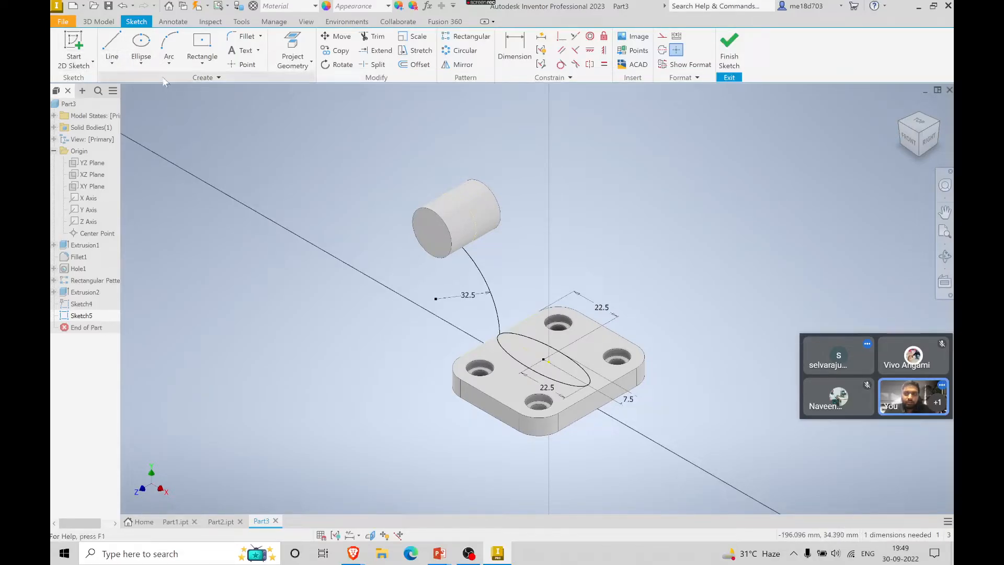
{"action": "left_click", "coordinate": [170, 47]}
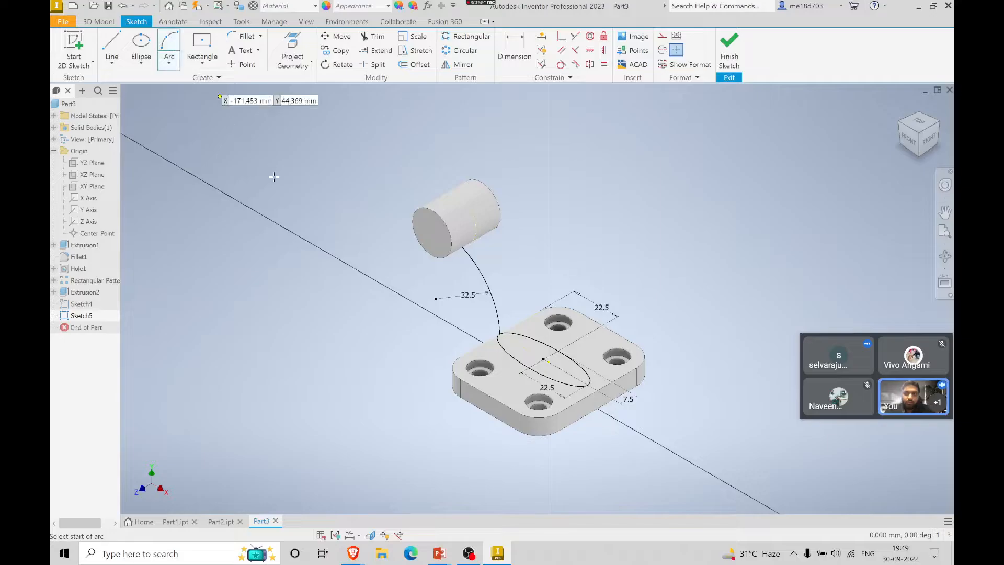
{"action": "left_click", "coordinate": [456, 195]}
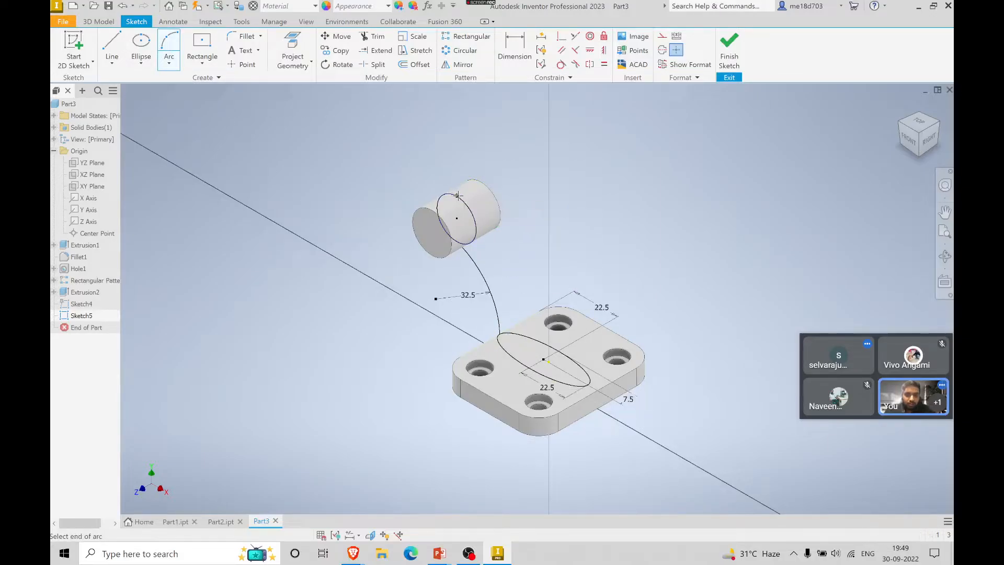
{"action": "left_click", "coordinate": [589, 385]}
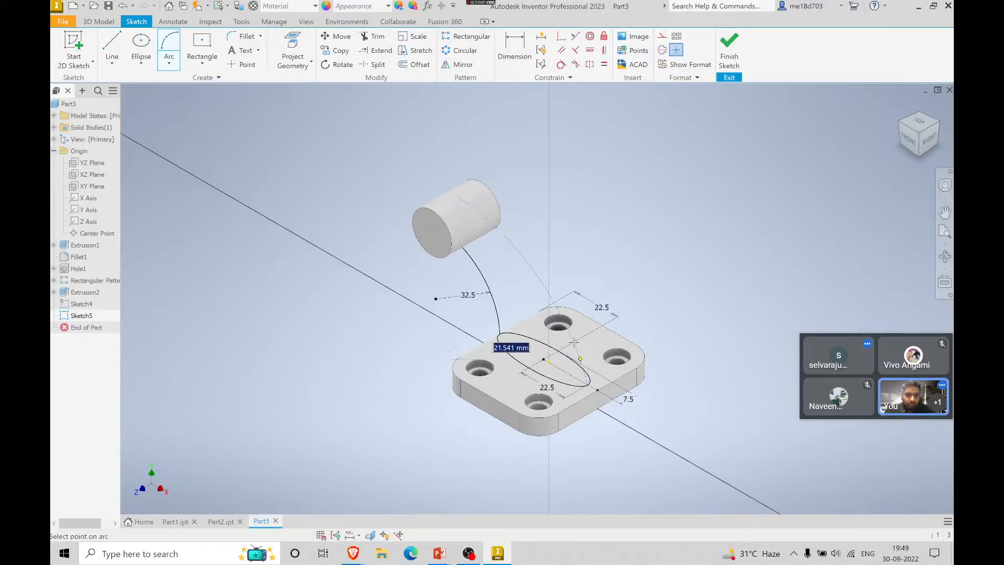
{"action": "left_click", "coordinate": [553, 275]}
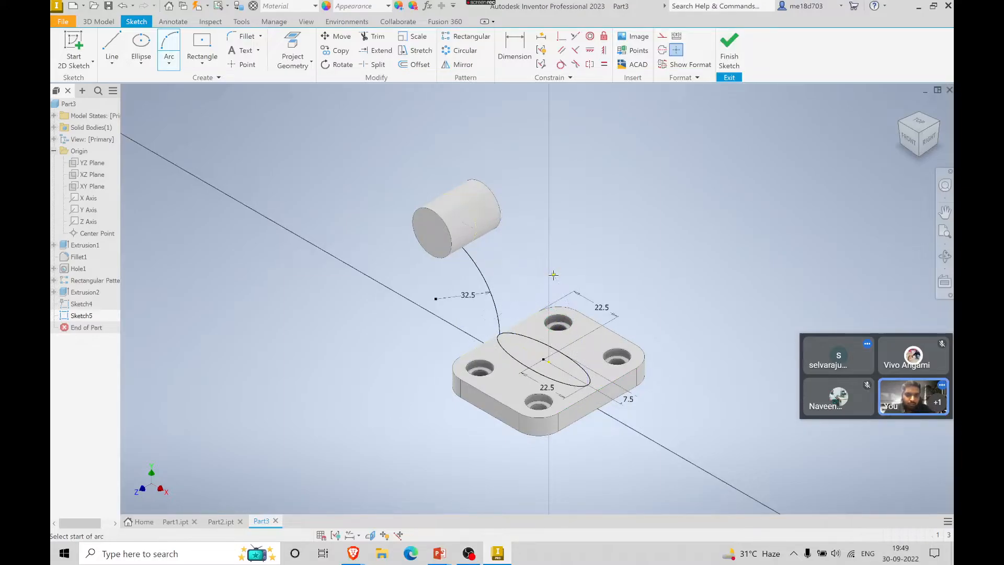
- Dimension the new outer arc's radius as 70 mm in the front view, checking the value against the reference drawing
{"action": "left_click", "coordinate": [910, 142]}
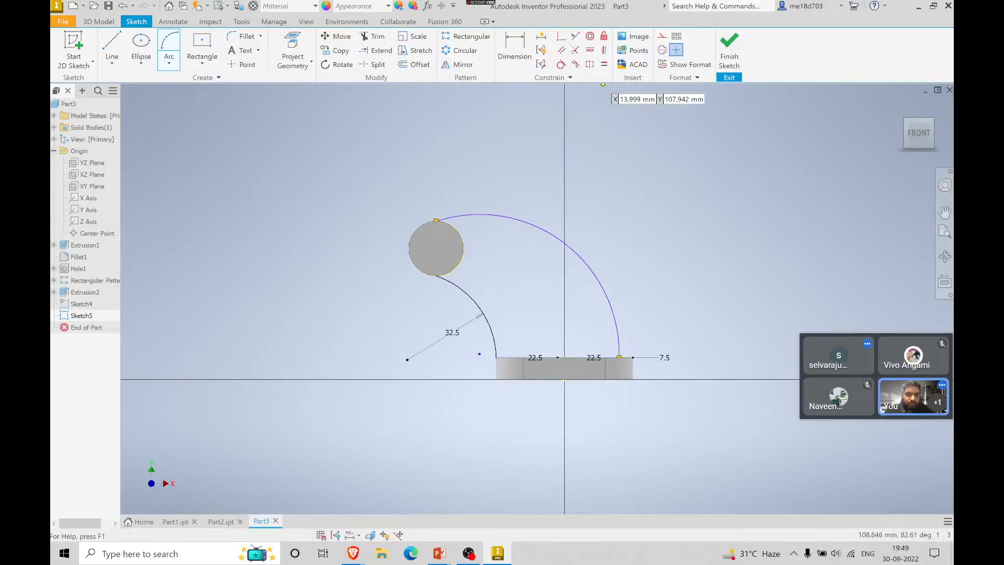
{"action": "left_click", "coordinate": [515, 50]}
{"action": "left_click", "coordinate": [600, 286]}
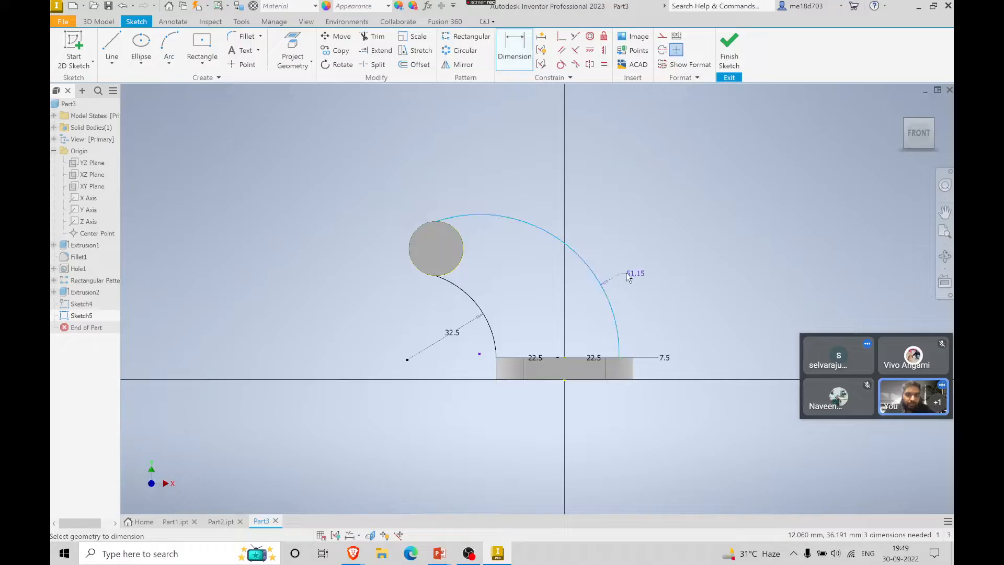
{"action": "left_click", "coordinate": [636, 270]}
{"action": "key", "text": "alt+Tab"}
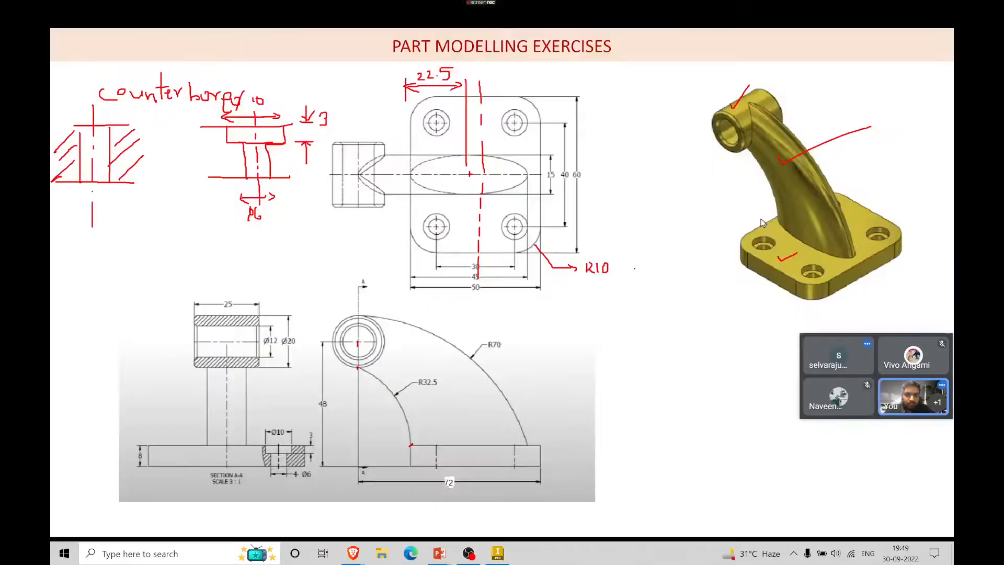
{"action": "key", "text": "alt+Tab"}
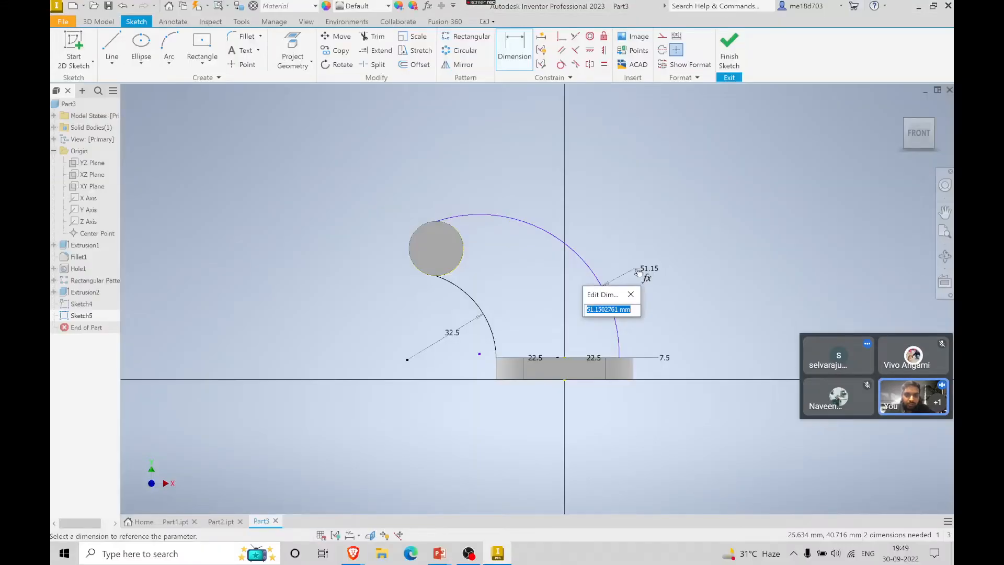
{"action": "type", "text": "70"}
{"action": "key", "text": "Return"}
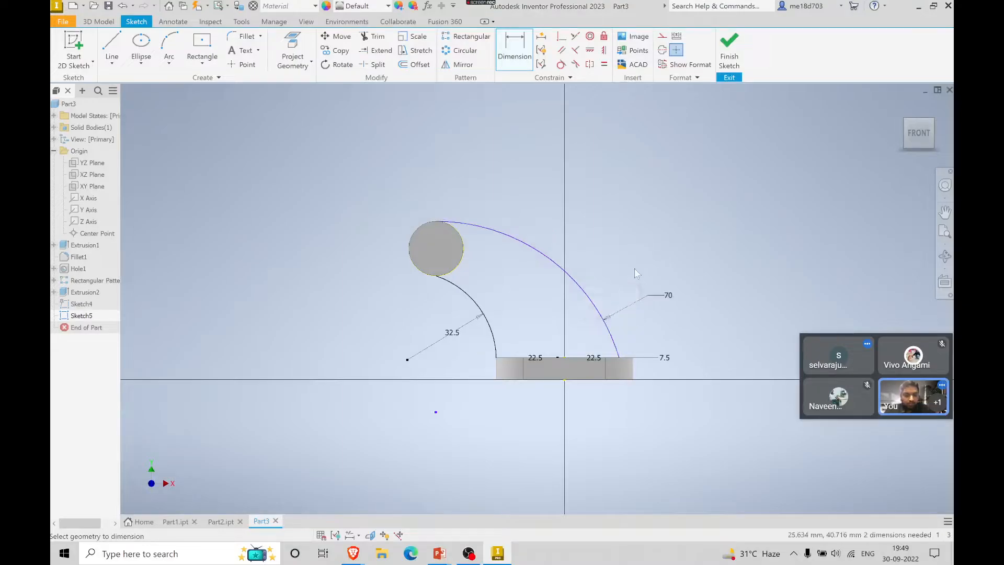
- Constrain the R70 arc tangent to the cylinder's circle, inspect the tangency point, and finish the sketch
{"action": "scroll", "coordinate": [470, 237], "scroll_direction": "down", "scroll_amount": 3}
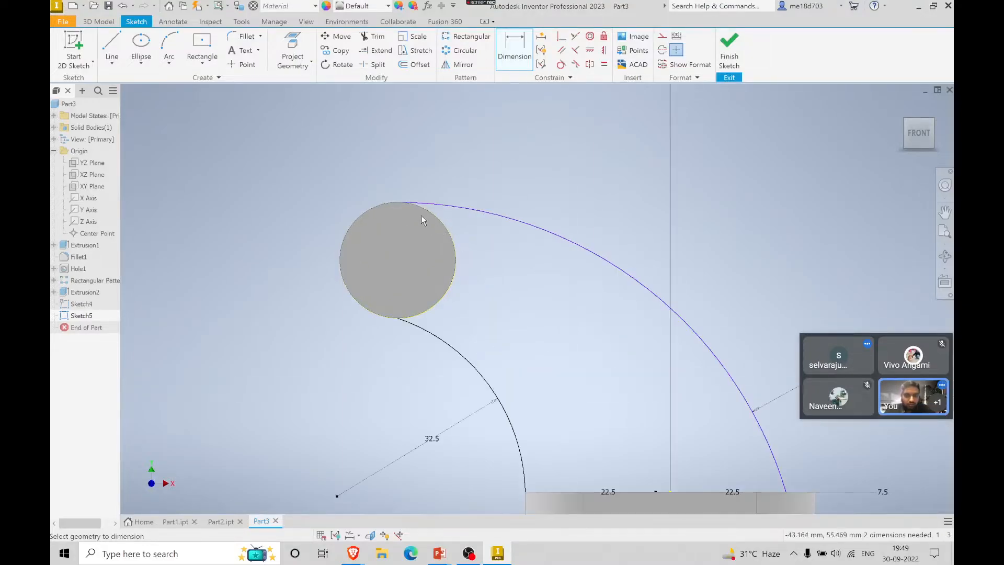
{"action": "left_click", "coordinate": [427, 203]}
{"action": "left_click", "coordinate": [560, 64]}
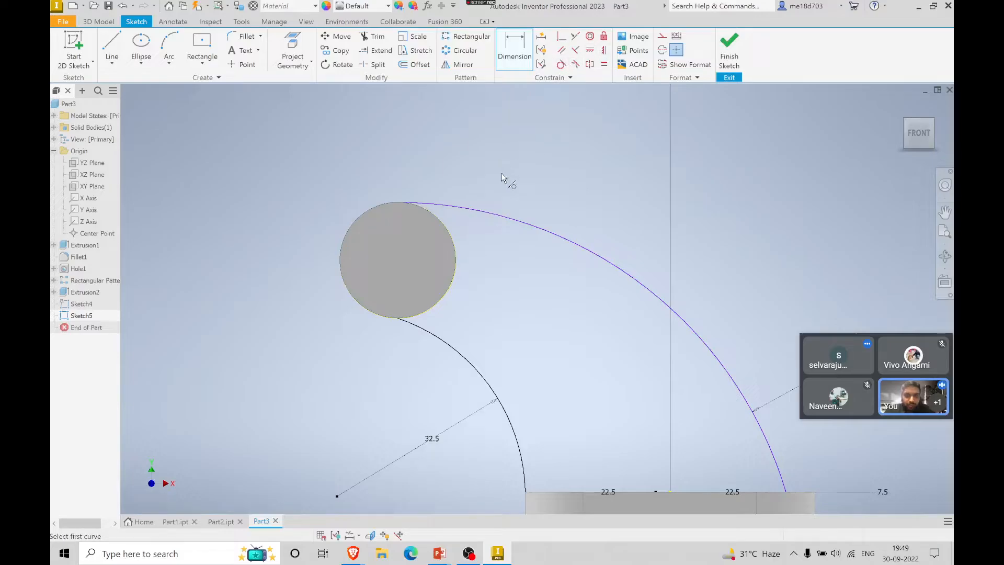
{"action": "left_click", "coordinate": [476, 212]}
{"action": "left_click", "coordinate": [444, 224]}
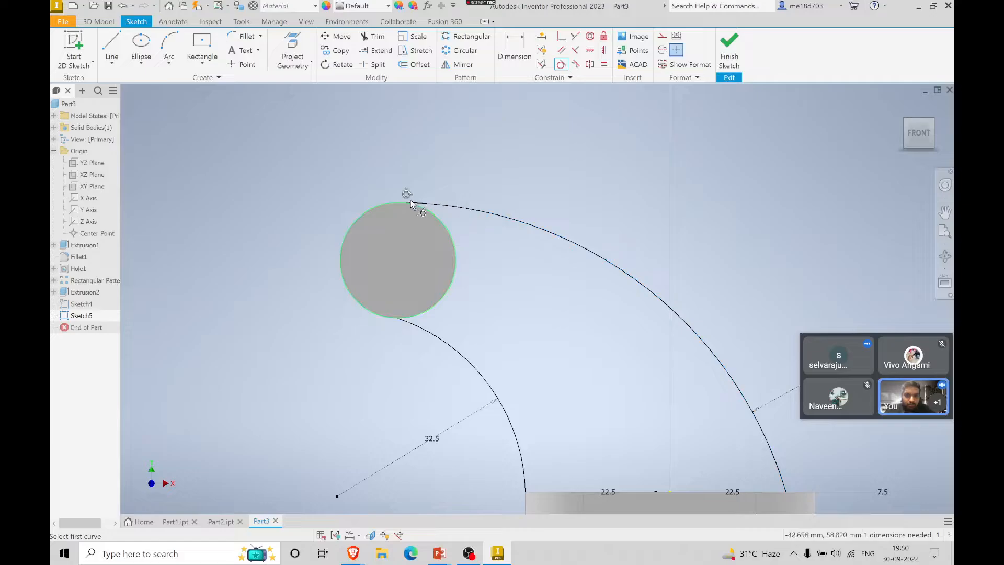
{"action": "scroll", "coordinate": [399, 203], "scroll_direction": "down", "scroll_amount": 2}
{"action": "scroll", "coordinate": [398, 205], "scroll_direction": "up", "scroll_amount": 5}
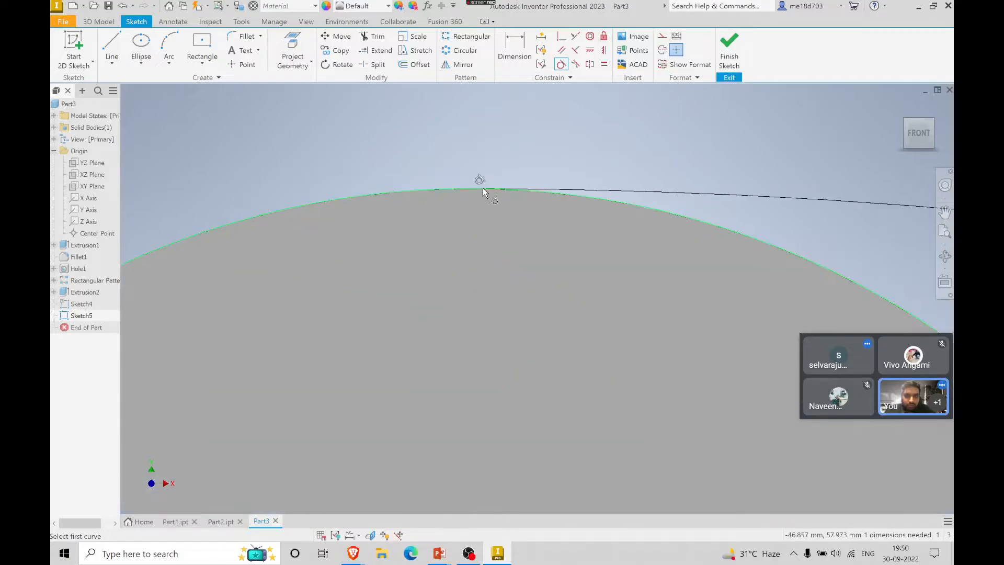
{"action": "scroll", "coordinate": [454, 195], "scroll_direction": "down", "scroll_amount": 5}
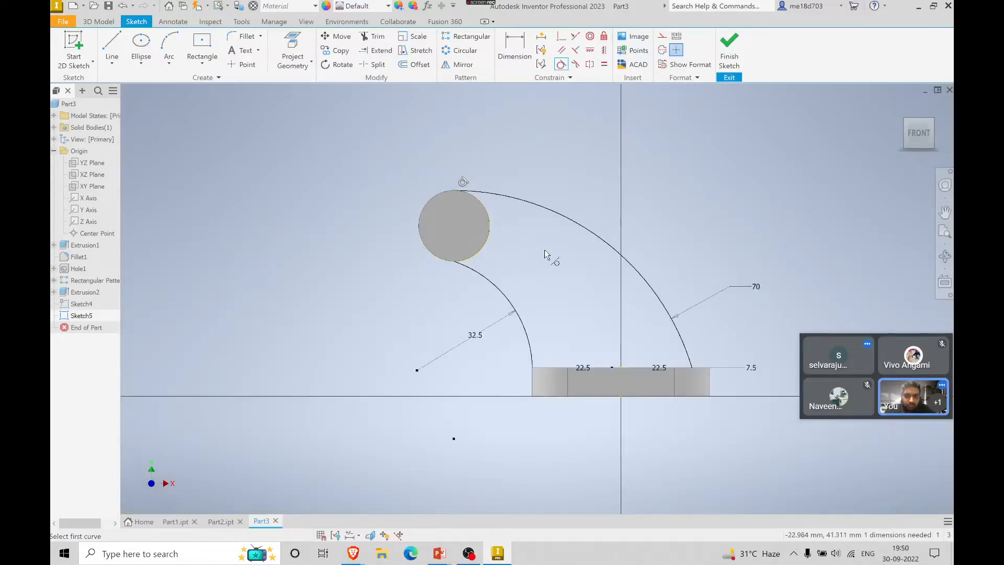
{"action": "left_click", "coordinate": [731, 50]}
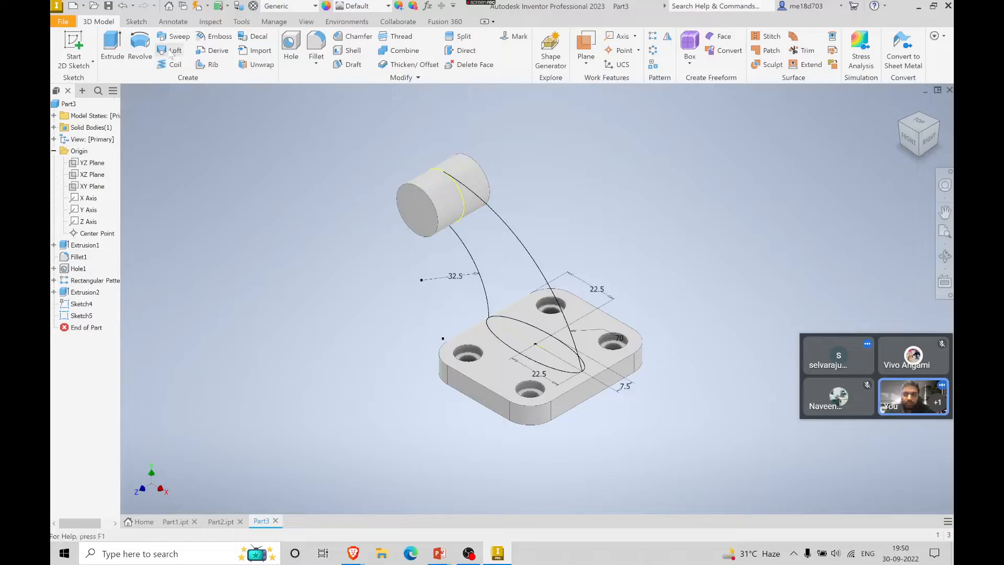
{"action": "left_click", "coordinate": [173, 50]}
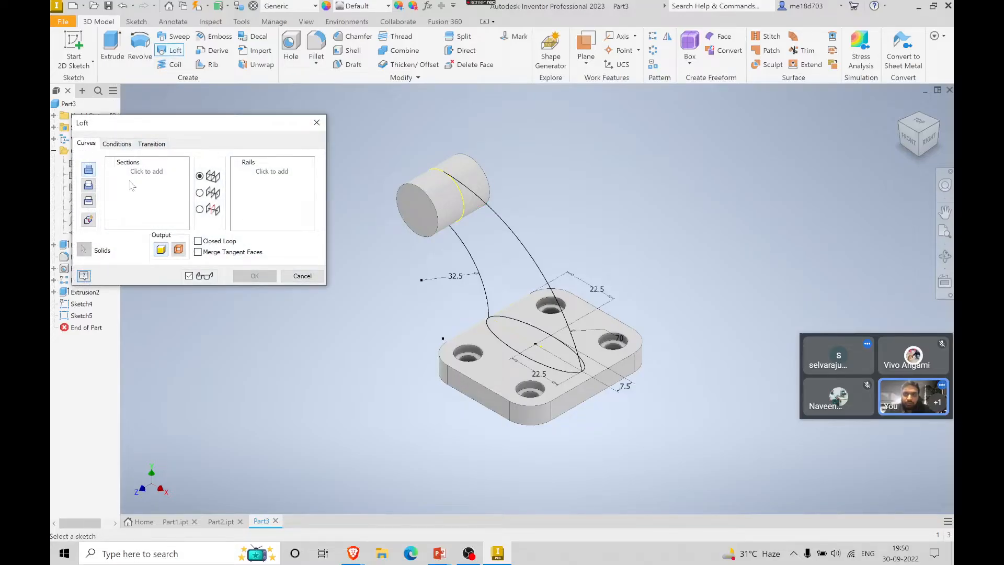
{"action": "left_click", "coordinate": [527, 323]}
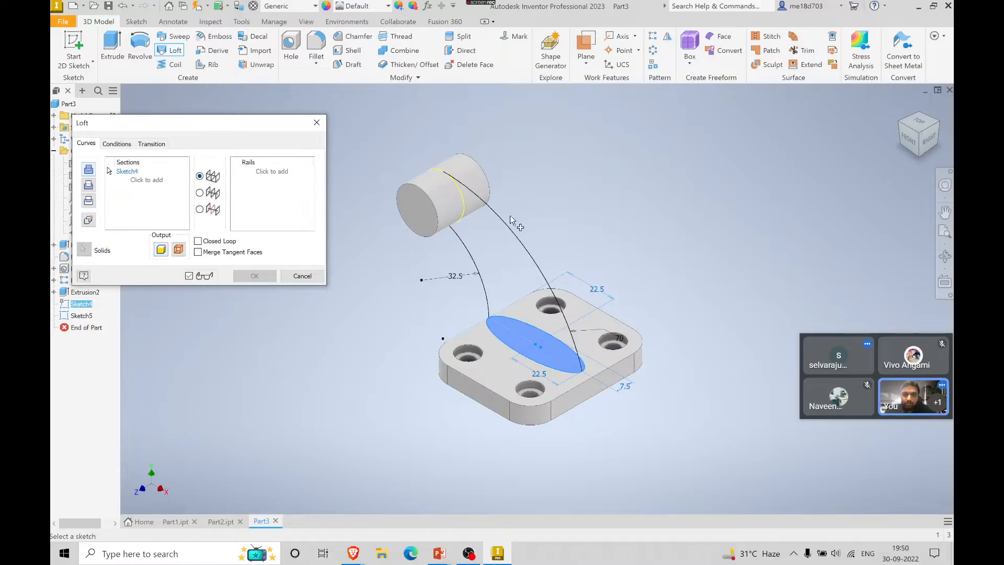
{"action": "left_click", "coordinate": [510, 230]}
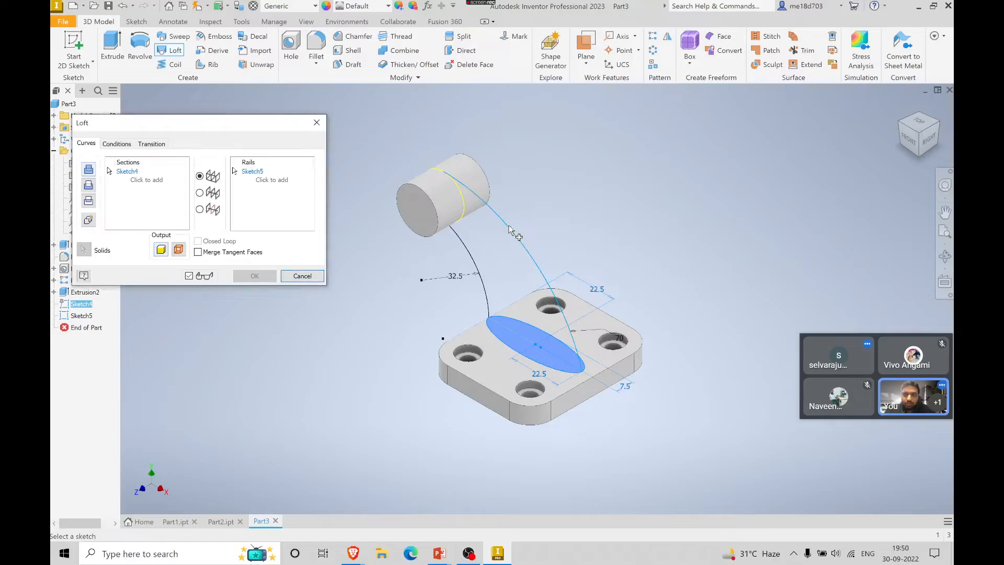
{"action": "left_click", "coordinate": [469, 258]}
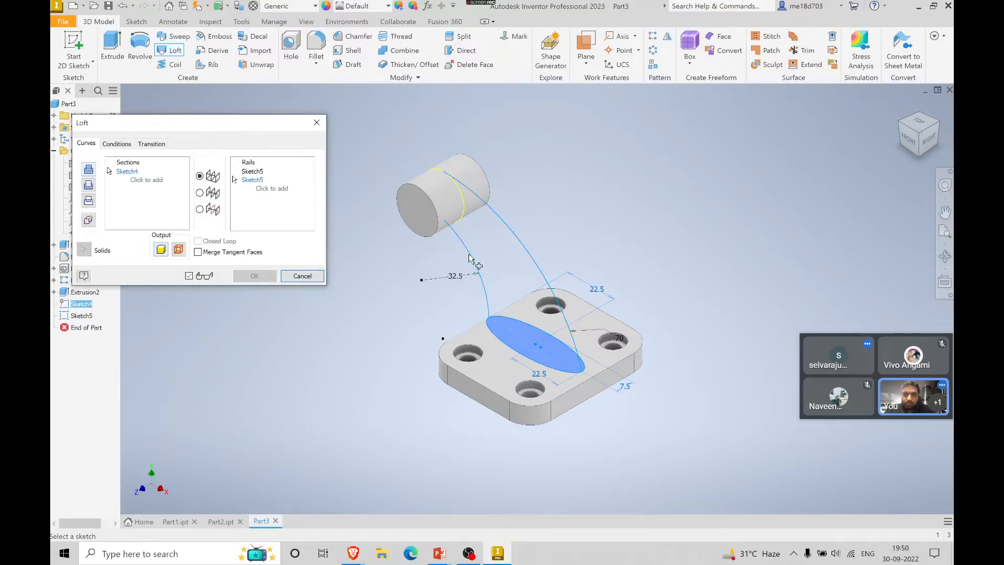
{"action": "left_click", "coordinate": [302, 276]}
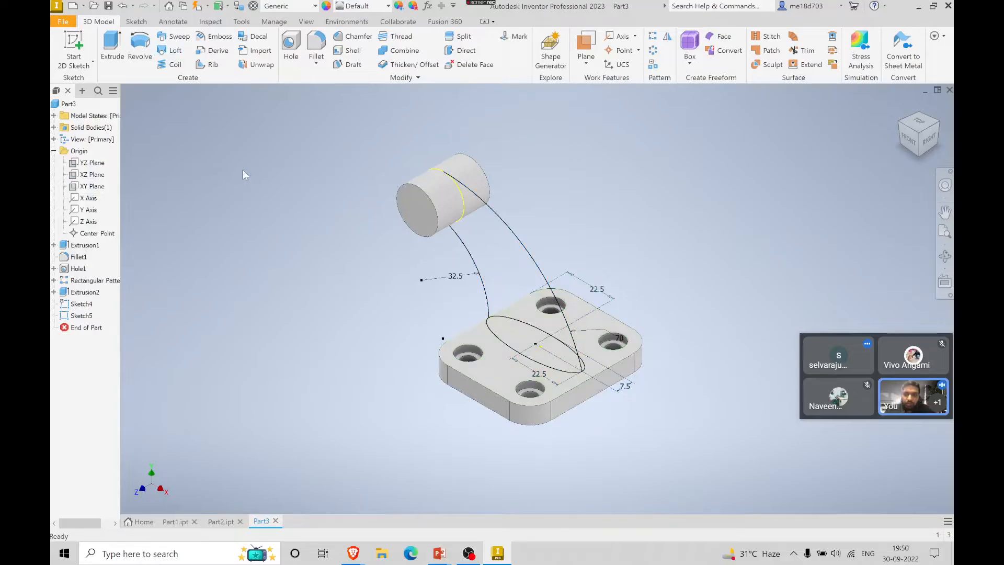
- Sweep the ellipse along the R70 arc with guide orientation, using the R32.5 arc as the rail and joining it to the solid
{"action": "left_click", "coordinate": [176, 39]}
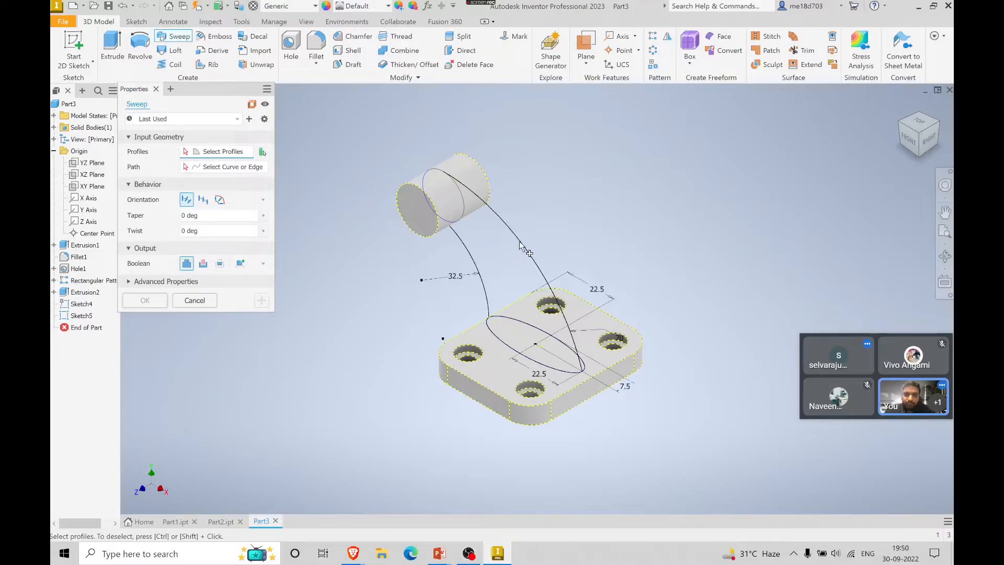
{"action": "left_click", "coordinate": [517, 328]}
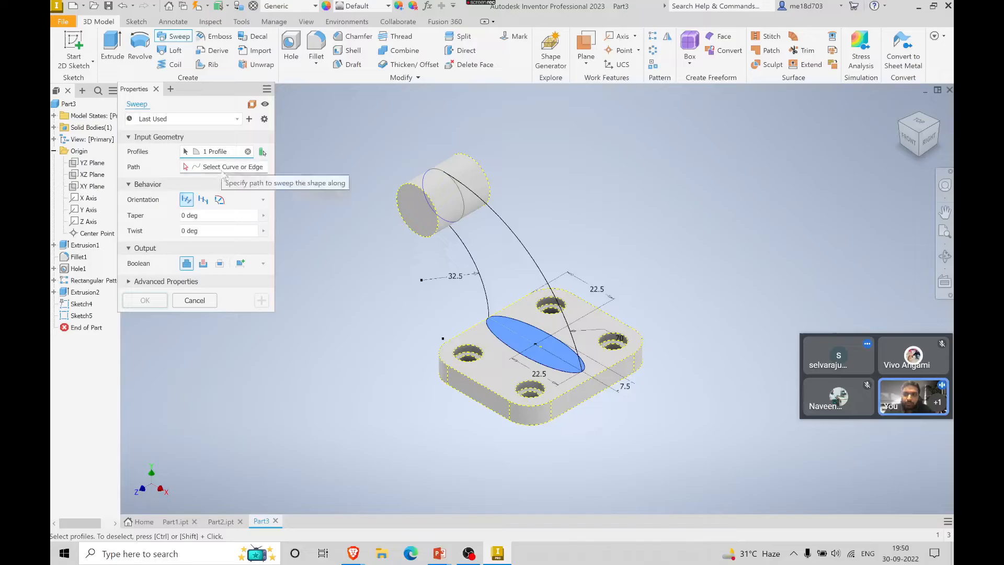
{"action": "left_click", "coordinate": [518, 237]}
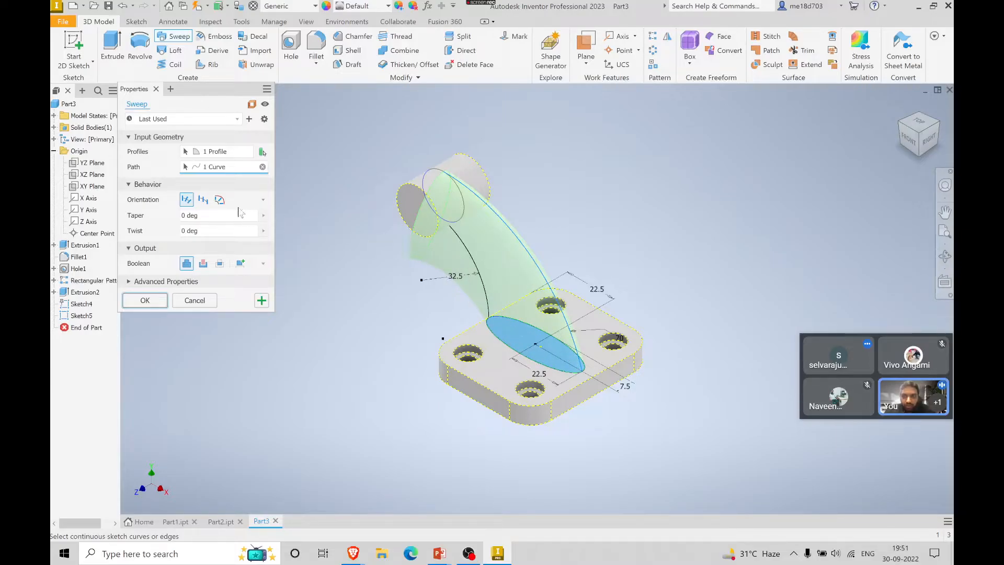
{"action": "left_click", "coordinate": [219, 200]}
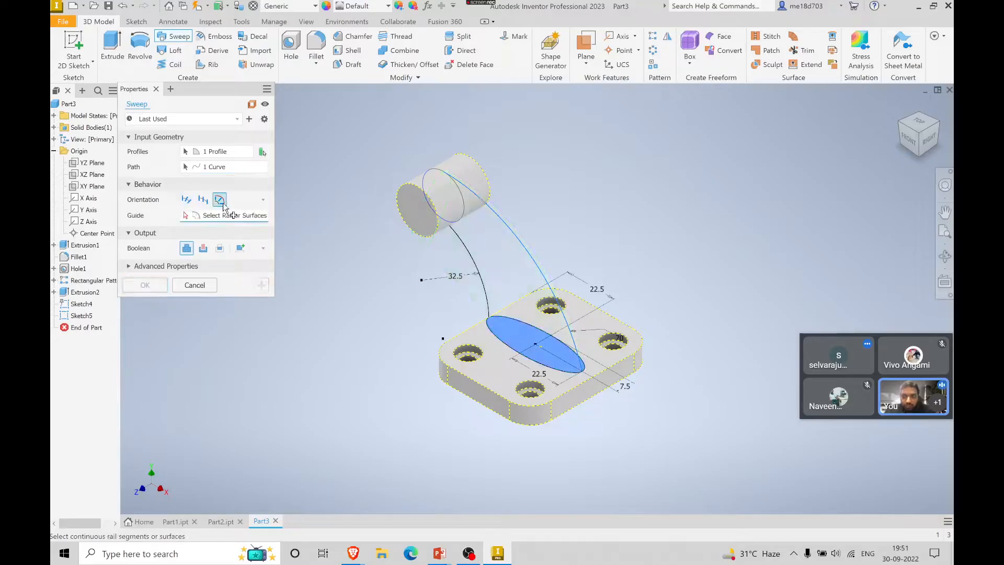
{"action": "left_click", "coordinate": [467, 250]}
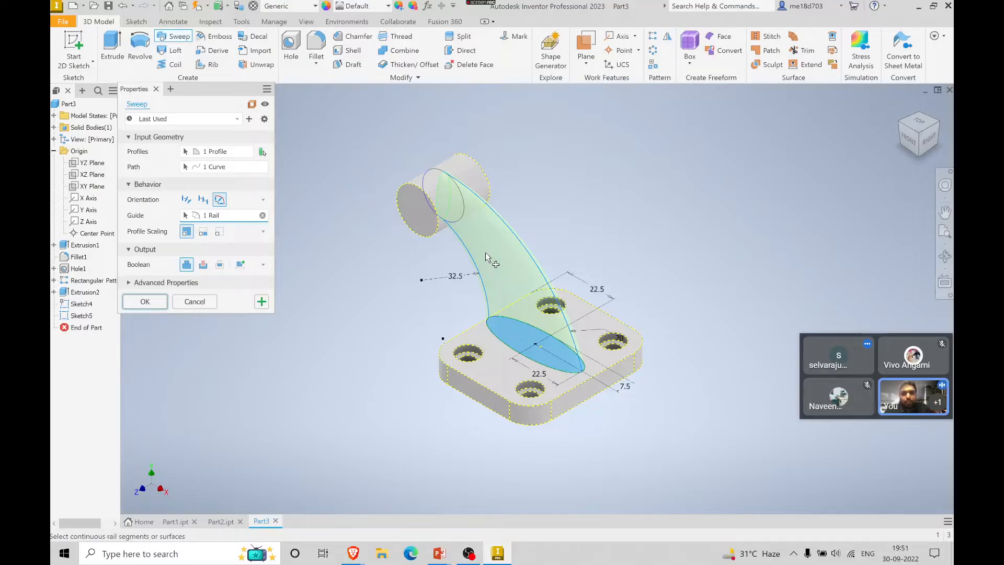
{"action": "left_click", "coordinate": [145, 302]}
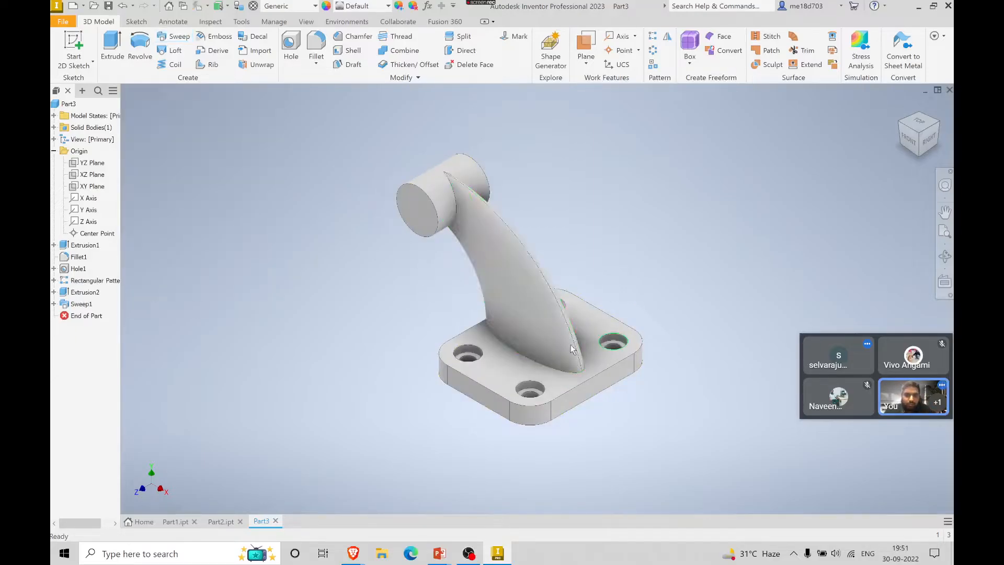
- Inspect the swept arm from the front, and delete the sweep feature while keeping its consumed sketches
{"action": "left_click", "coordinate": [909, 137]}
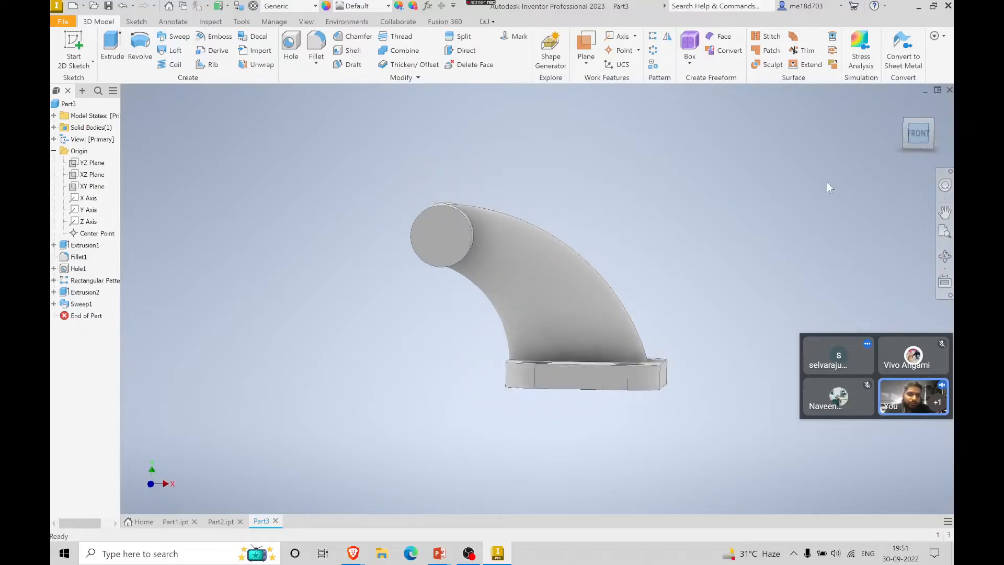
{"action": "left_click", "coordinate": [931, 121]}
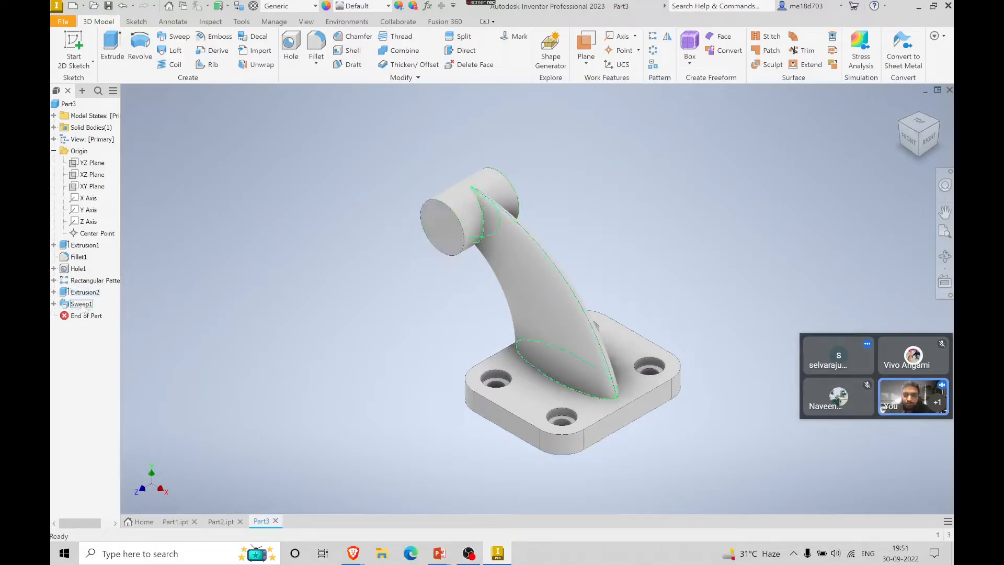
{"action": "left_click", "coordinate": [81, 305]}
{"action": "right_click", "coordinate": [83, 306]}
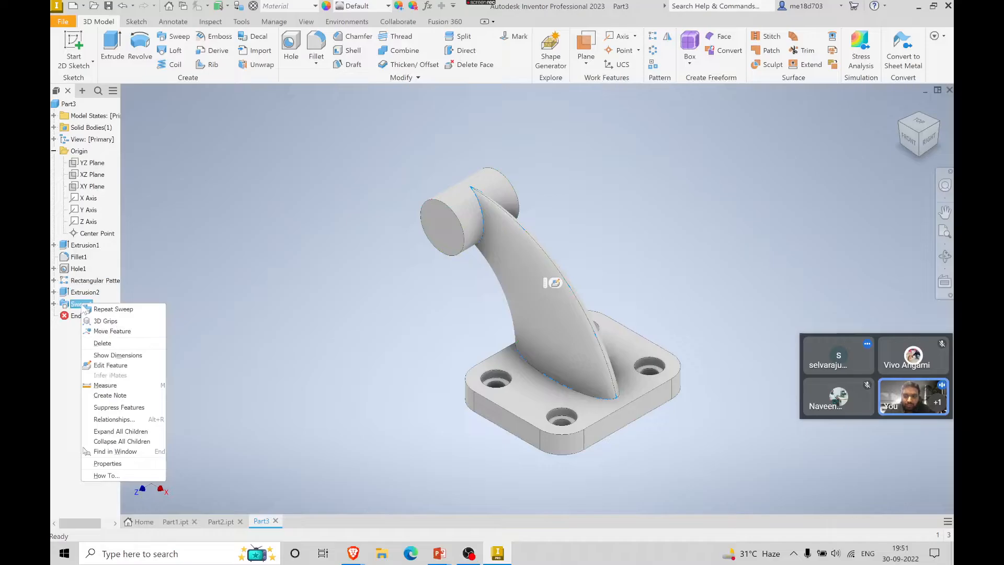
{"action": "left_click", "coordinate": [102, 343]}
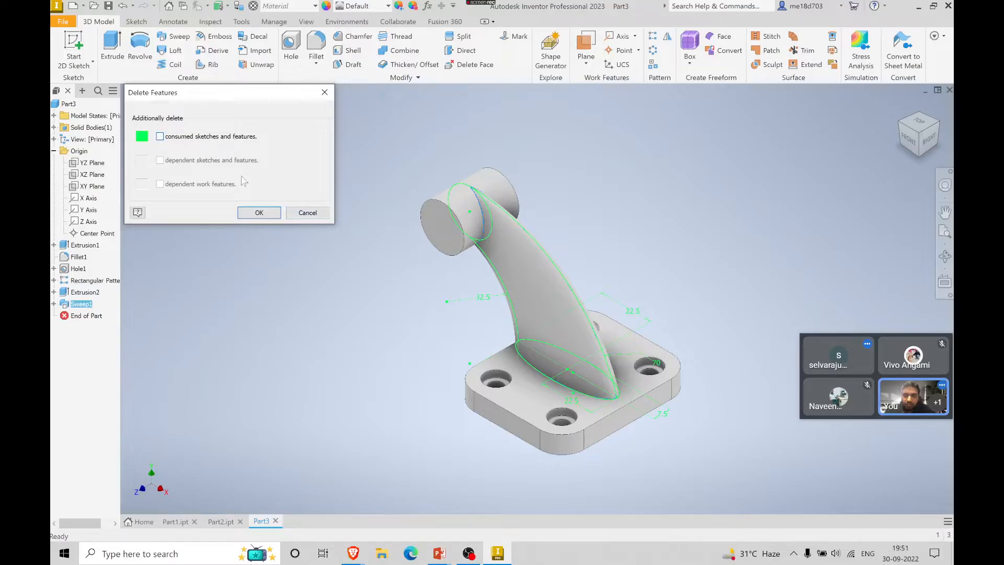
{"action": "left_click", "coordinate": [259, 212]}
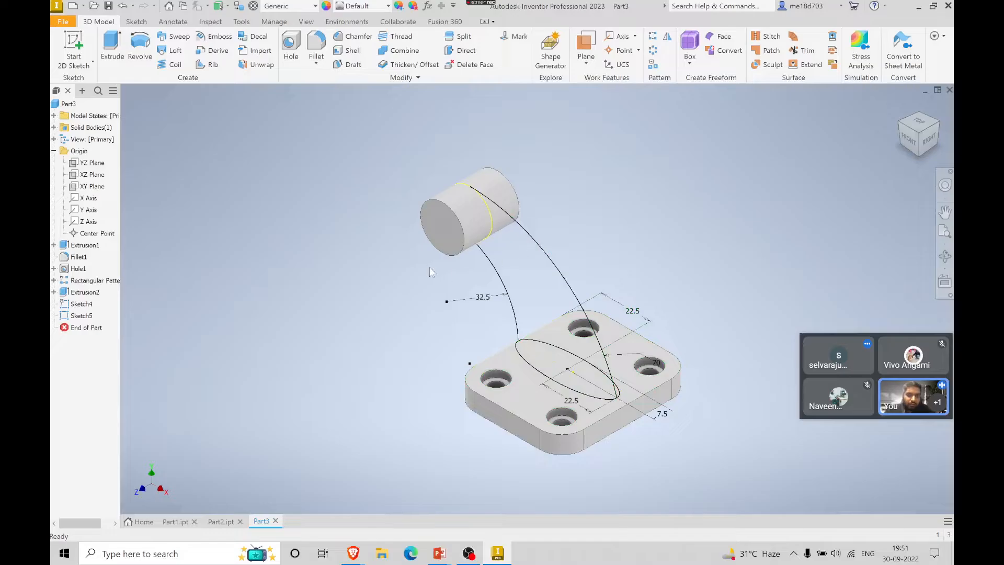
- Sweep the base ellipse along the R70 arc again, previewing Follow Path before using Guide orientation with the R32.5 arc as rail
{"action": "left_click", "coordinate": [185, 37]}
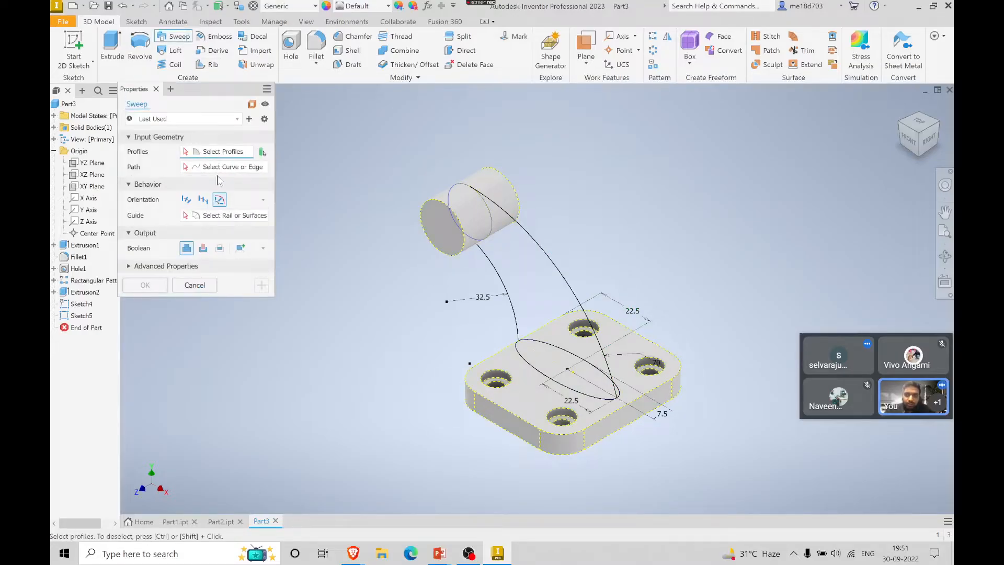
{"action": "left_click", "coordinate": [565, 354]}
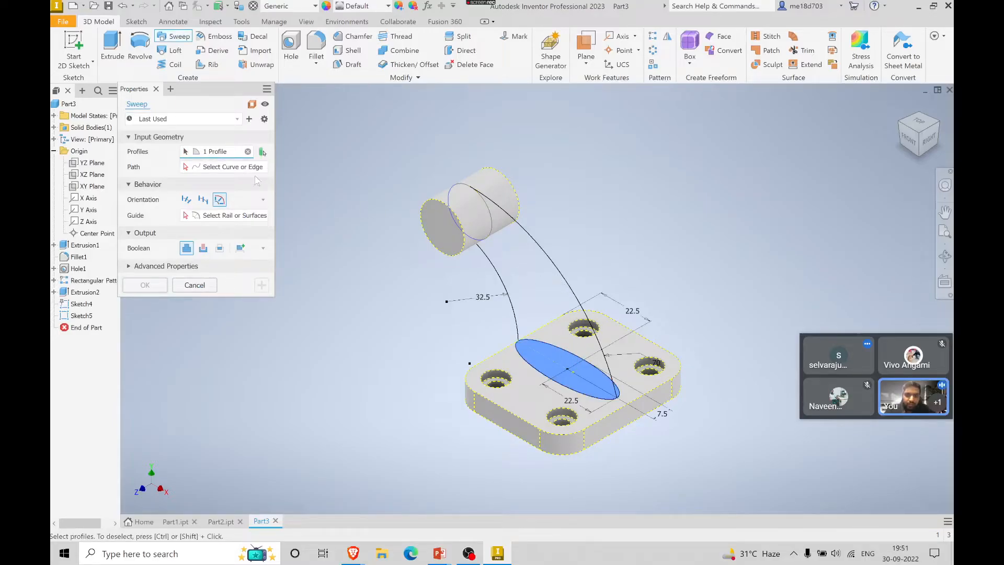
{"action": "left_click", "coordinate": [233, 167]}
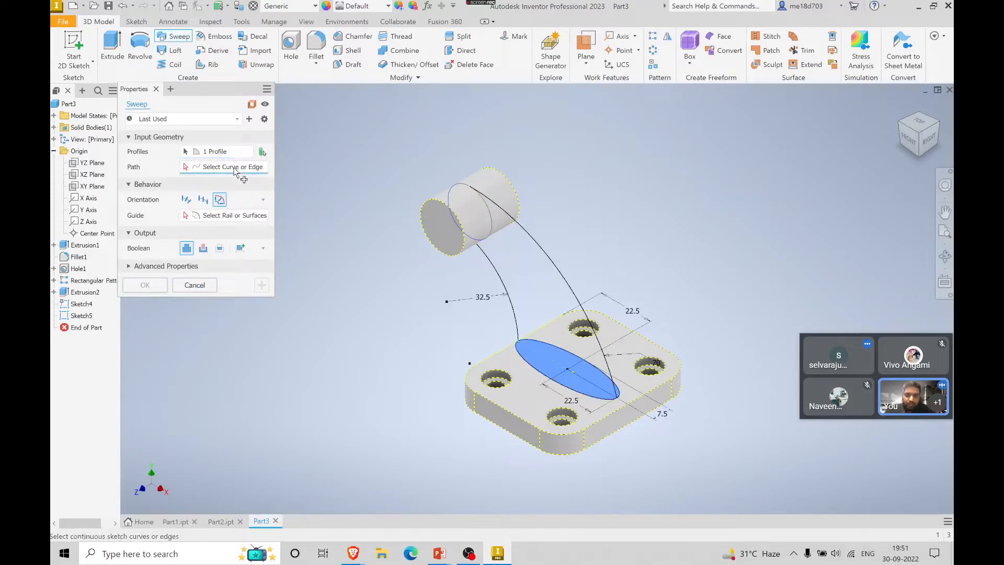
{"action": "left_click", "coordinate": [550, 260]}
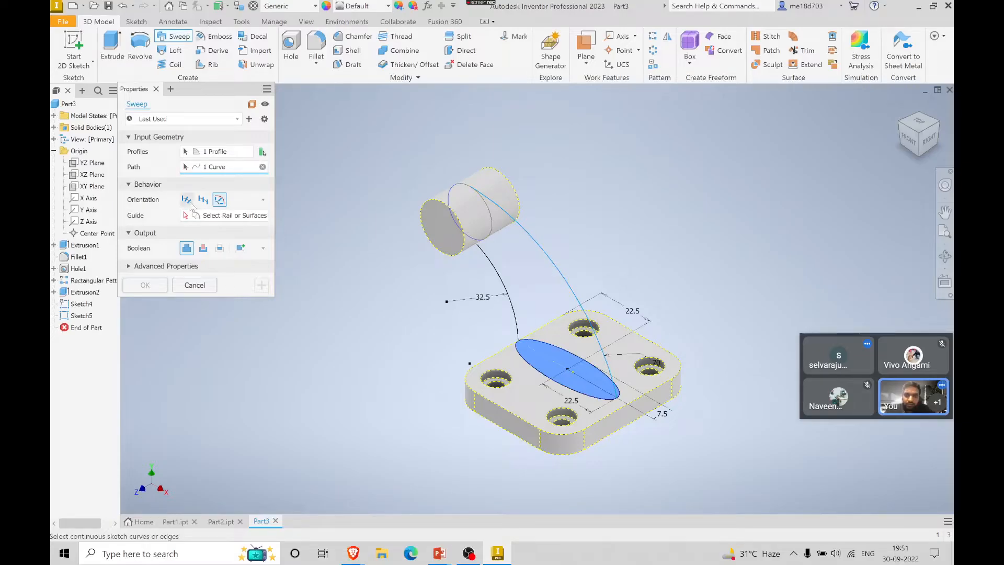
{"action": "left_click", "coordinate": [187, 200]}
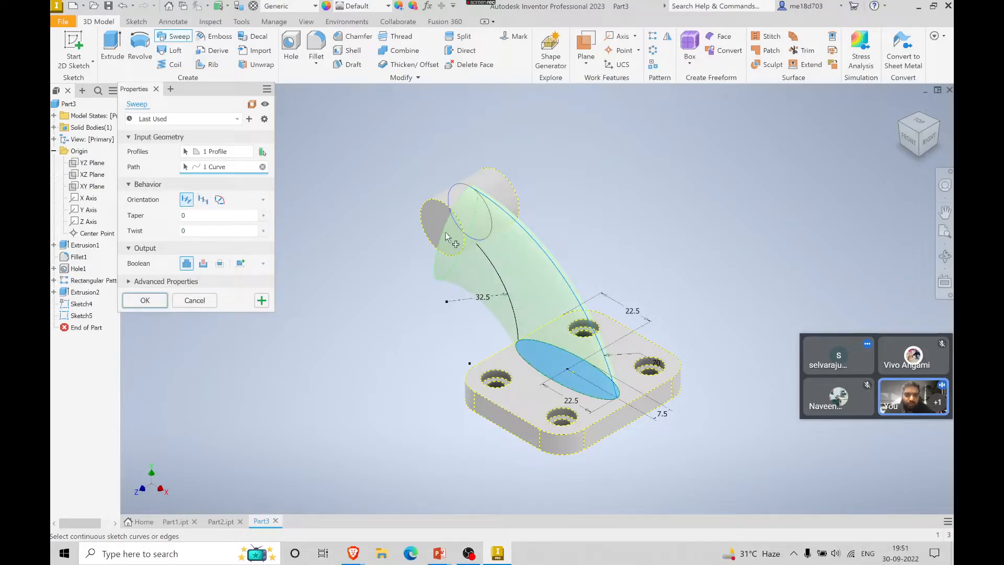
{"action": "left_click", "coordinate": [219, 200]}
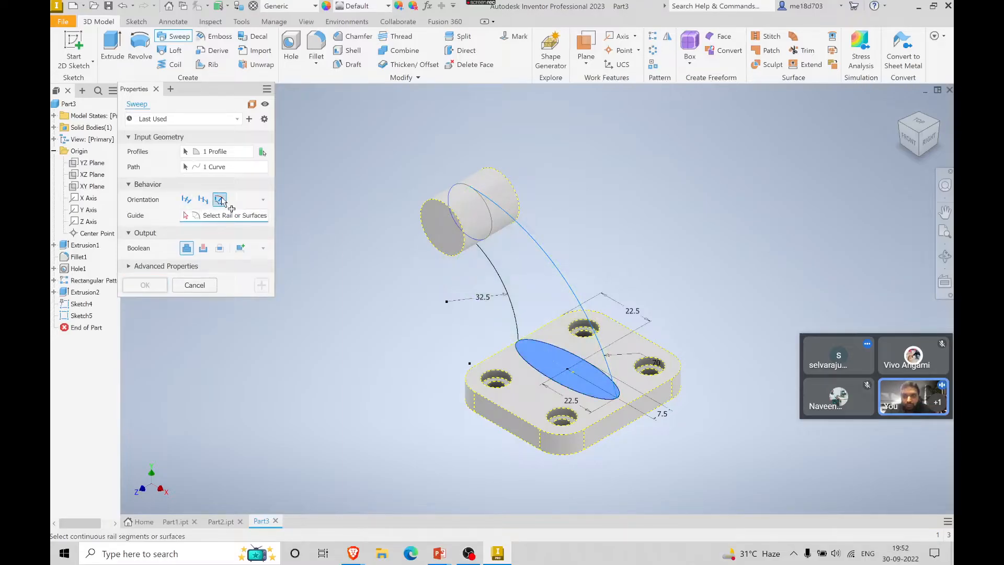
{"action": "left_click", "coordinate": [495, 277]}
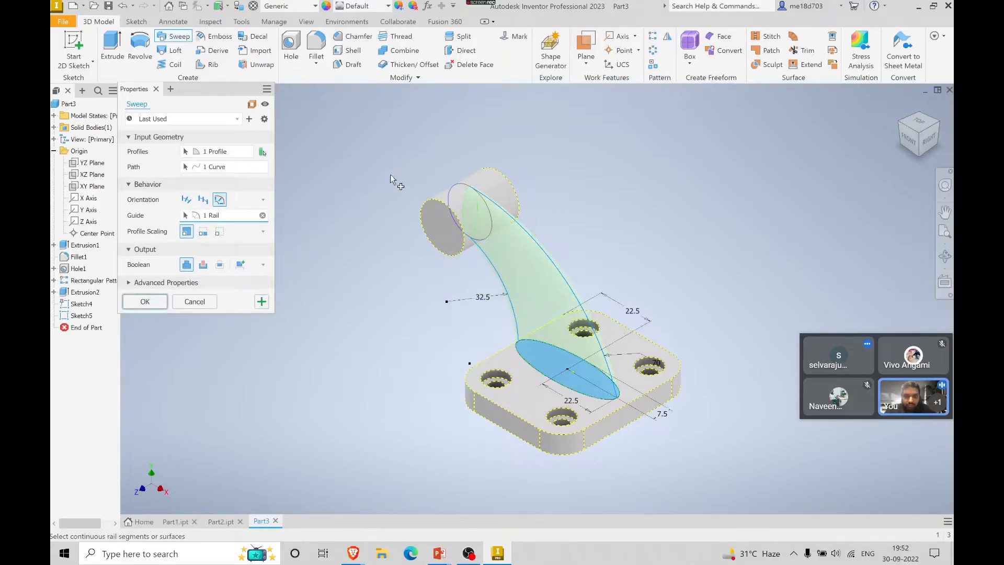
{"action": "left_click", "coordinate": [145, 302]}
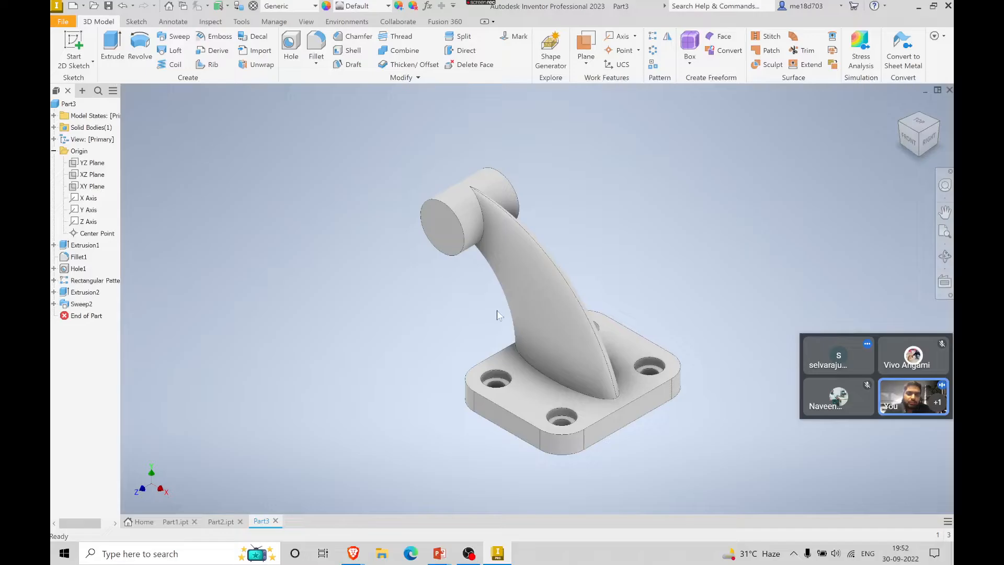
- Check the exercise drawing, and cut a simple 12 mm through-all hole concentric with the upper cylinder's circular edge
{"action": "key", "text": "alt+Tab"}
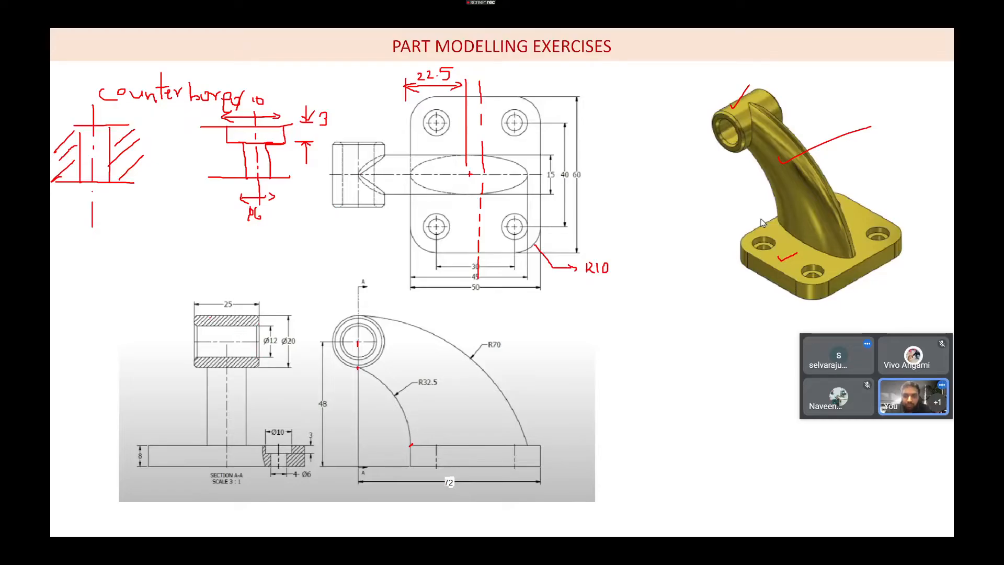
{"action": "key", "text": "alt+Tab"}
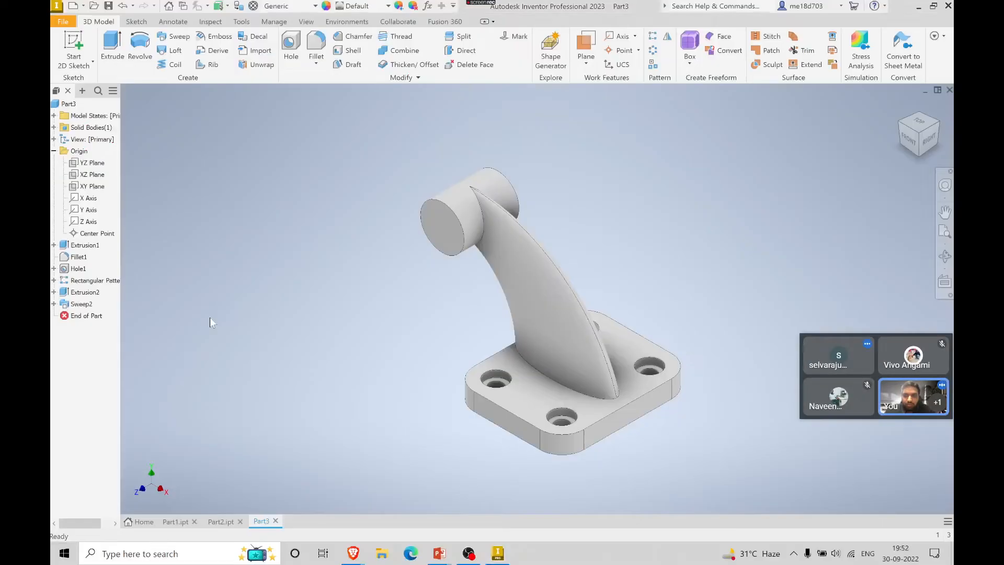
{"action": "left_click", "coordinate": [290, 43]}
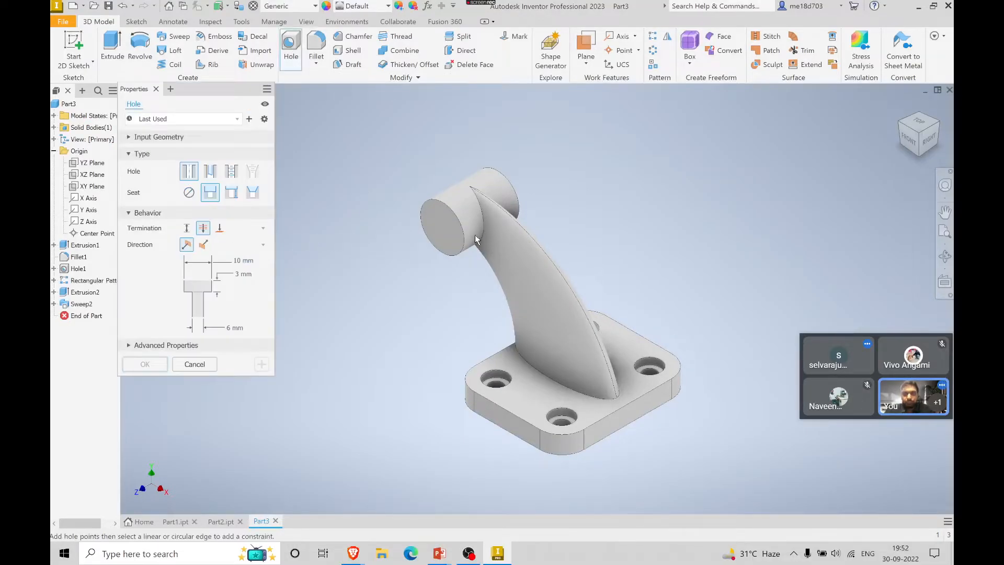
{"action": "left_click", "coordinate": [442, 231]}
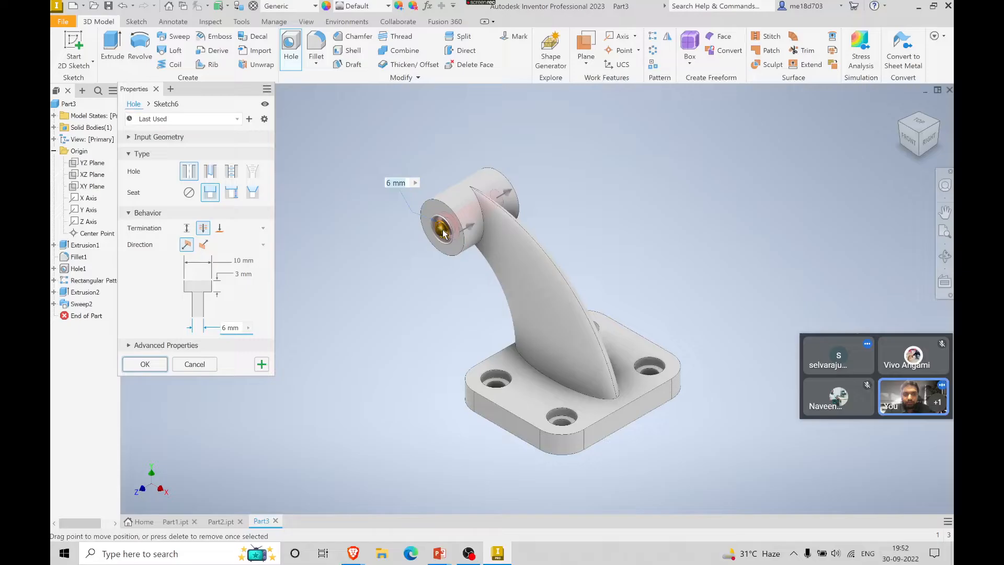
{"action": "left_click", "coordinate": [432, 203]}
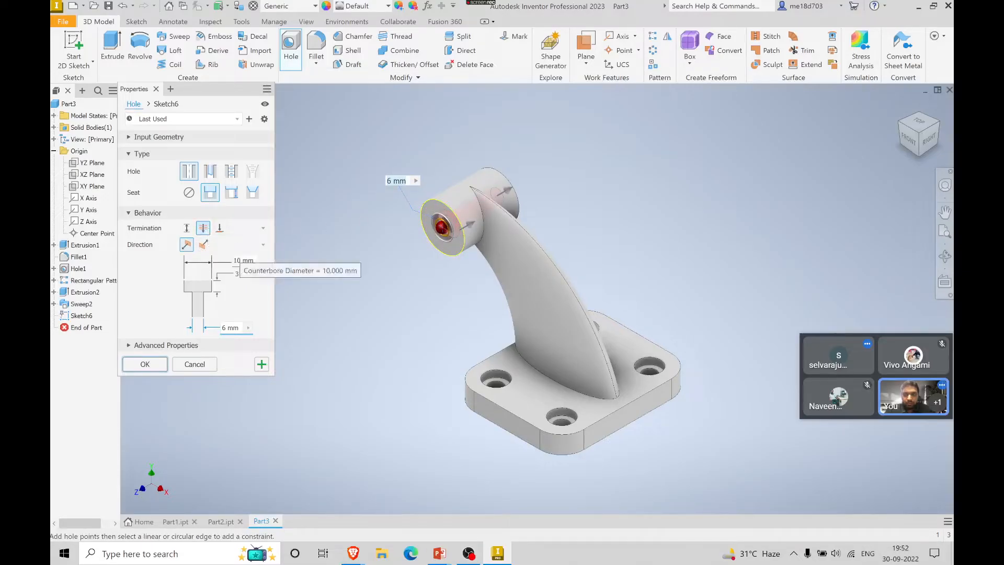
{"action": "left_click", "coordinate": [200, 228]}
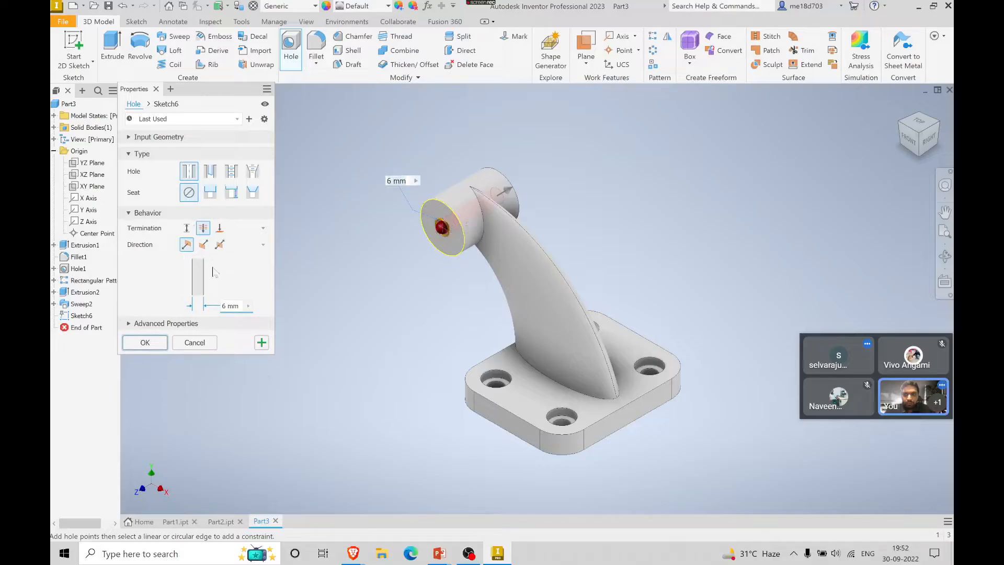
{"action": "left_click", "coordinate": [217, 307]}
{"action": "type", "text": "12"}
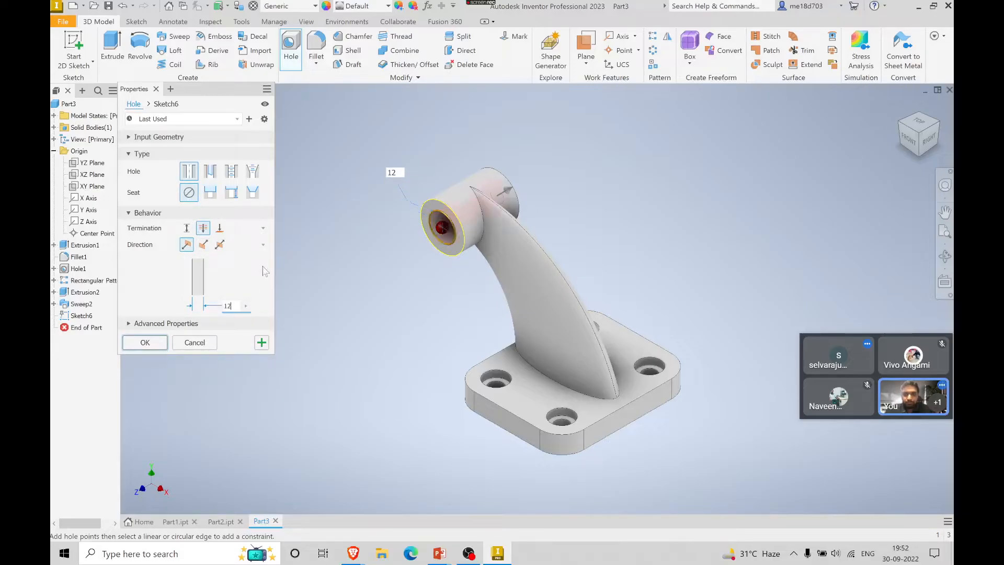
{"action": "left_click", "coordinate": [159, 344]}
{"action": "left_click", "coordinate": [909, 138]}
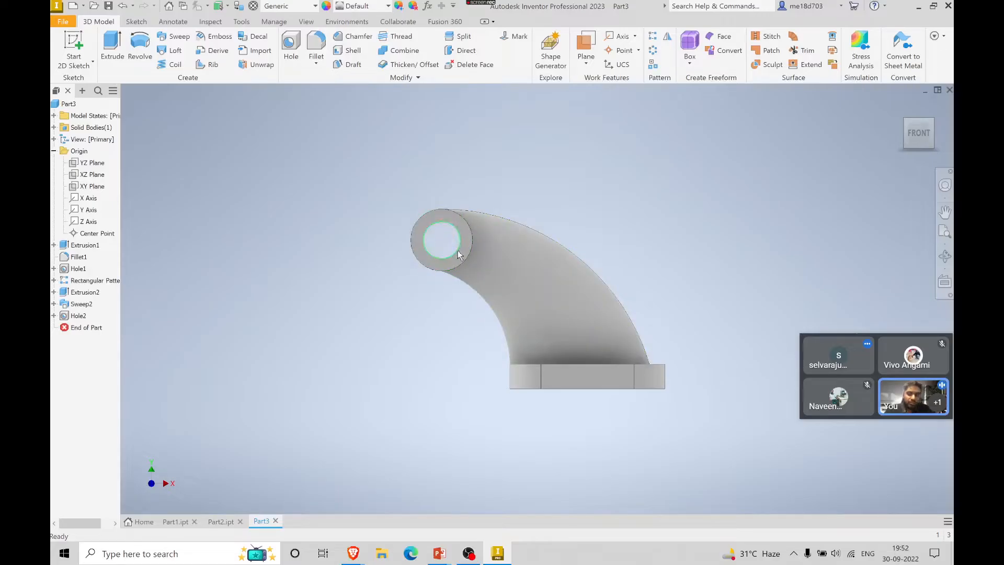
{"action": "left_click", "coordinate": [933, 120]}
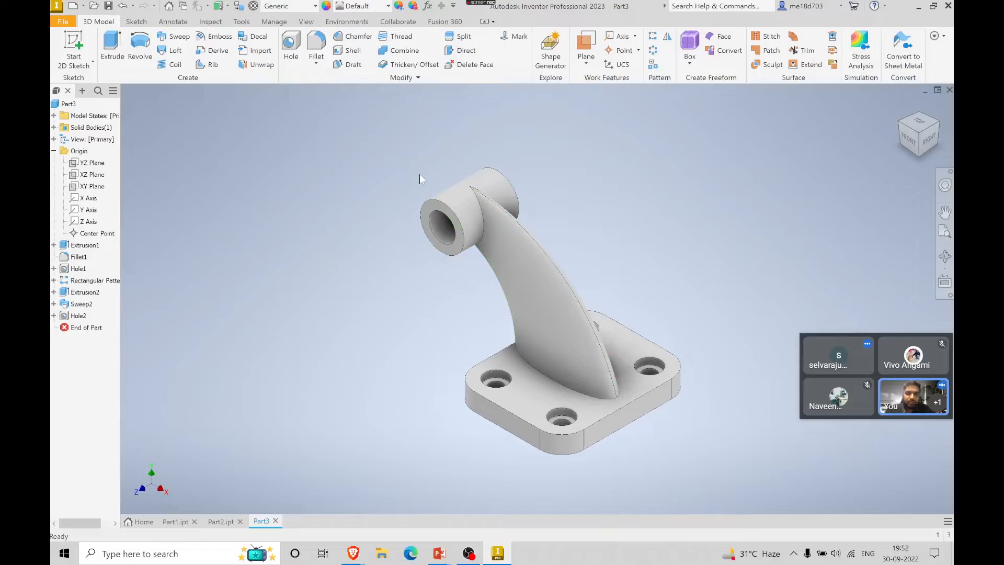
- Chamfer the outer and bore edges at both ends of the upper cylinder with a 1 mm distance
{"action": "left_click", "coordinate": [339, 39]}
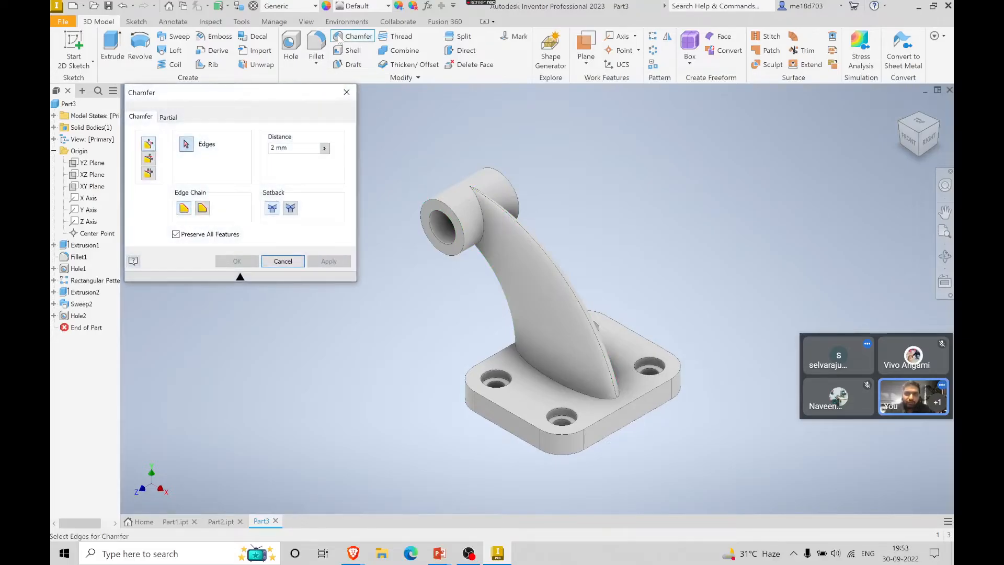
{"action": "type", "text": "1"}
{"action": "left_click", "coordinate": [448, 210]}
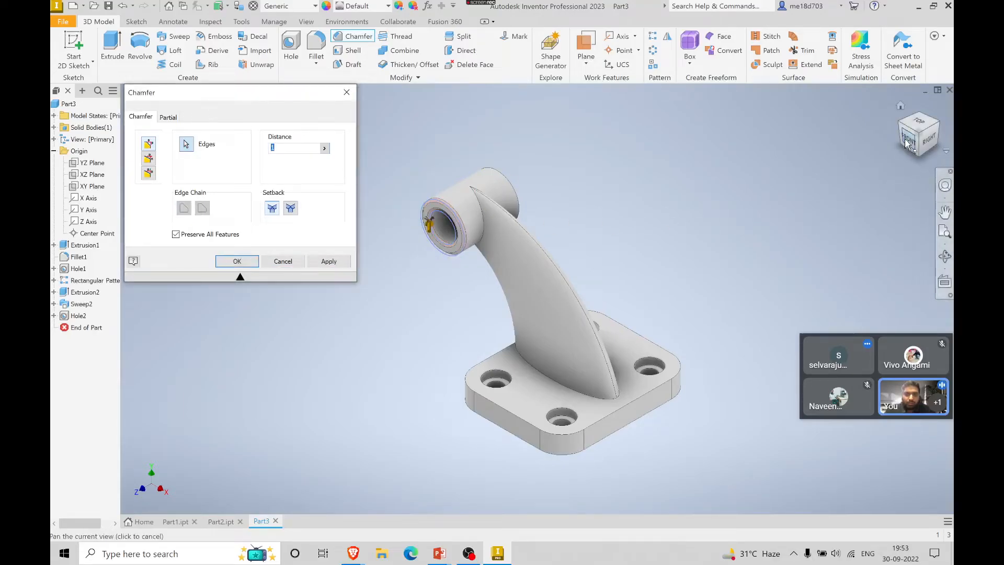
{"action": "left_click_drag", "start_coordinate": [939, 125], "coordinate": [908, 135]}
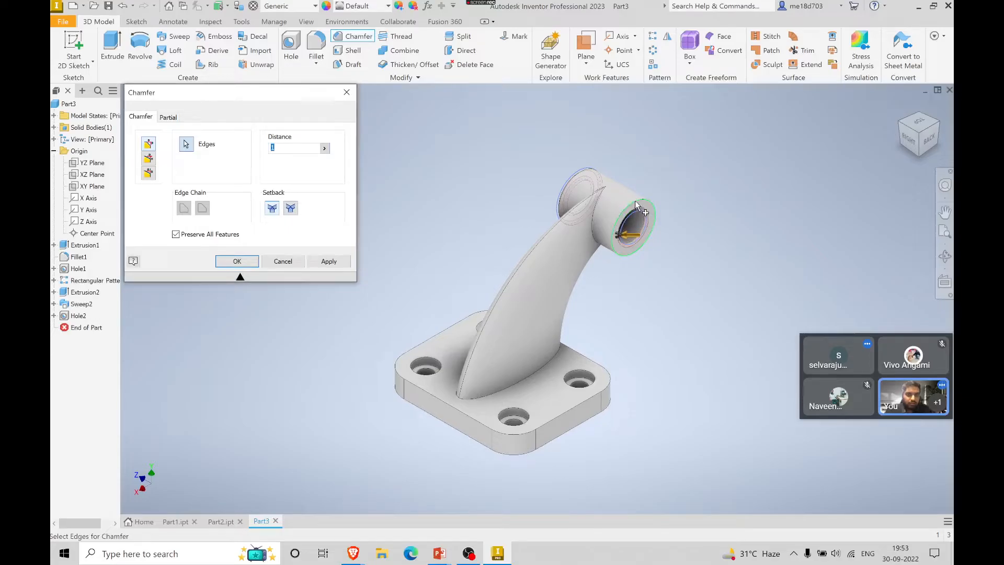
{"action": "left_click", "coordinate": [237, 262]}
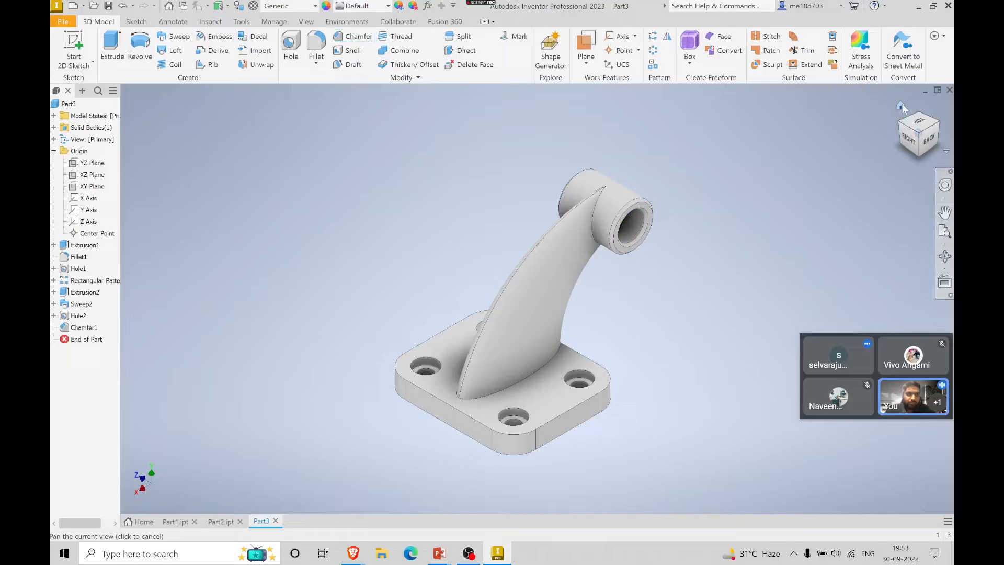
- Apply the Metal 1800F Hot appearance to the bracket and save the part as Part3 in the week 10 folder
{"action": "left_click", "coordinate": [901, 105]}
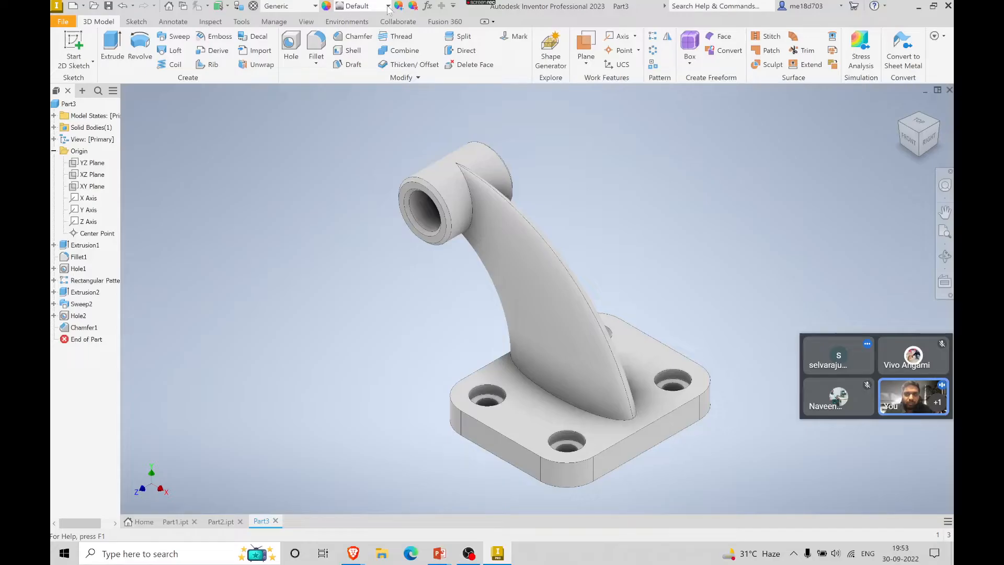
{"action": "left_click", "coordinate": [388, 7]}
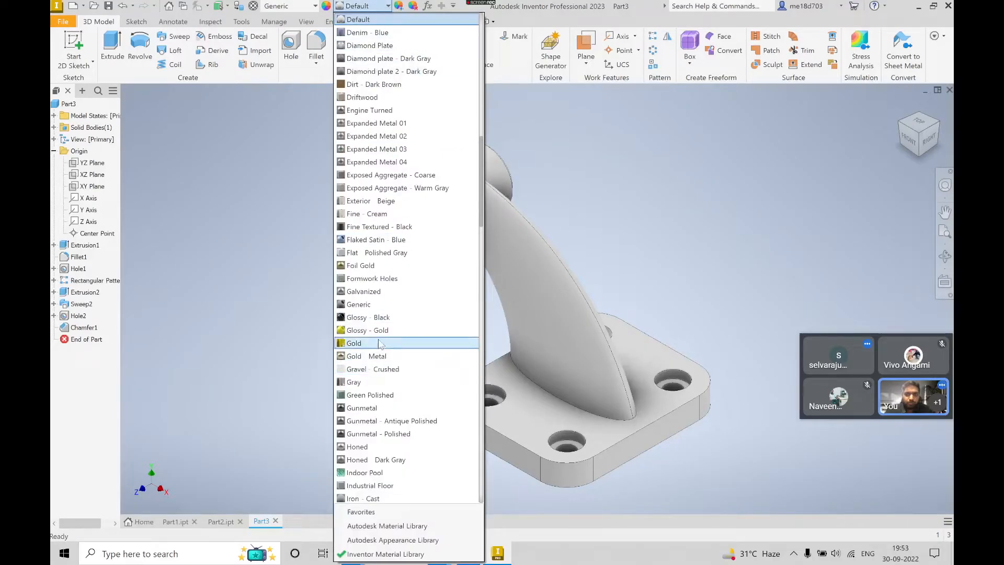
{"action": "scroll", "coordinate": [381, 344], "scroll_direction": "down", "scroll_amount": 7}
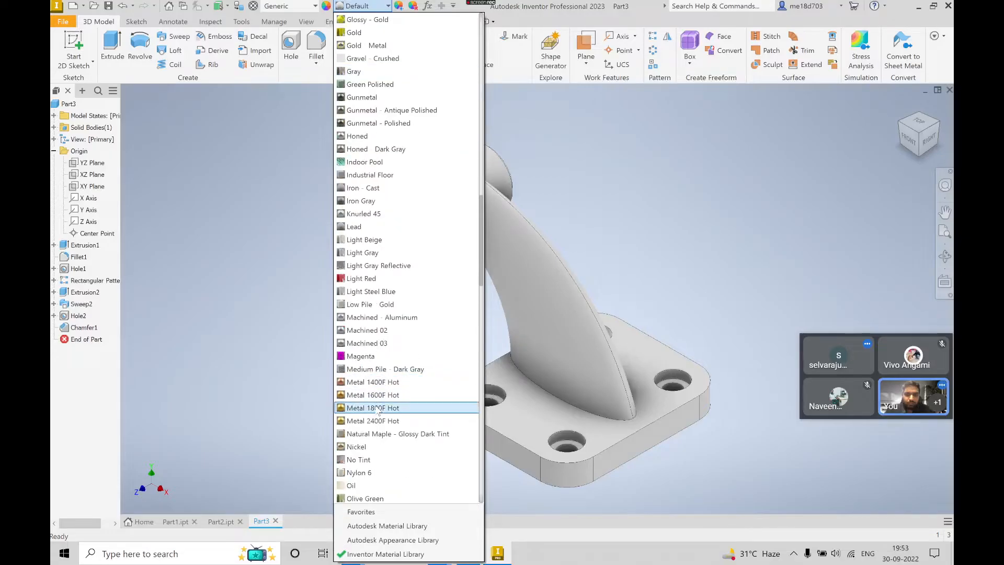
{"action": "left_click", "coordinate": [377, 408]}
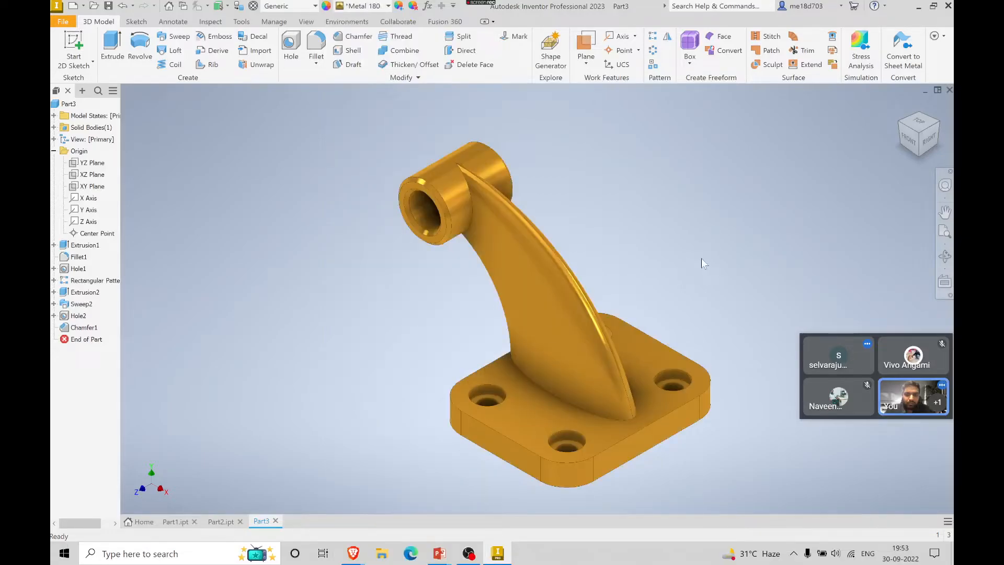
{"action": "middle_click_drag", "start_coordinate": [702, 259], "coordinate": [664, 235]}
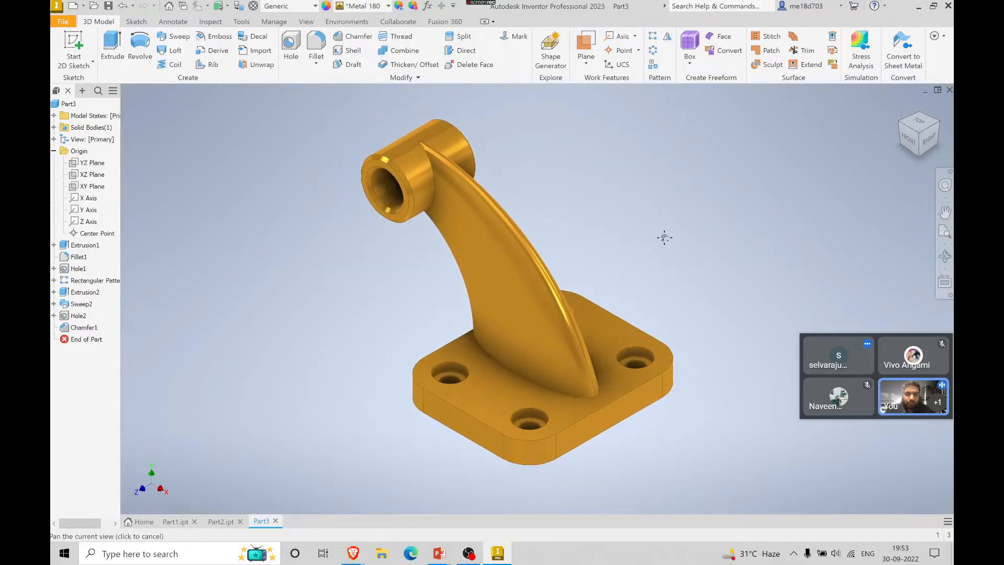
{"action": "left_click", "coordinate": [107, 7]}
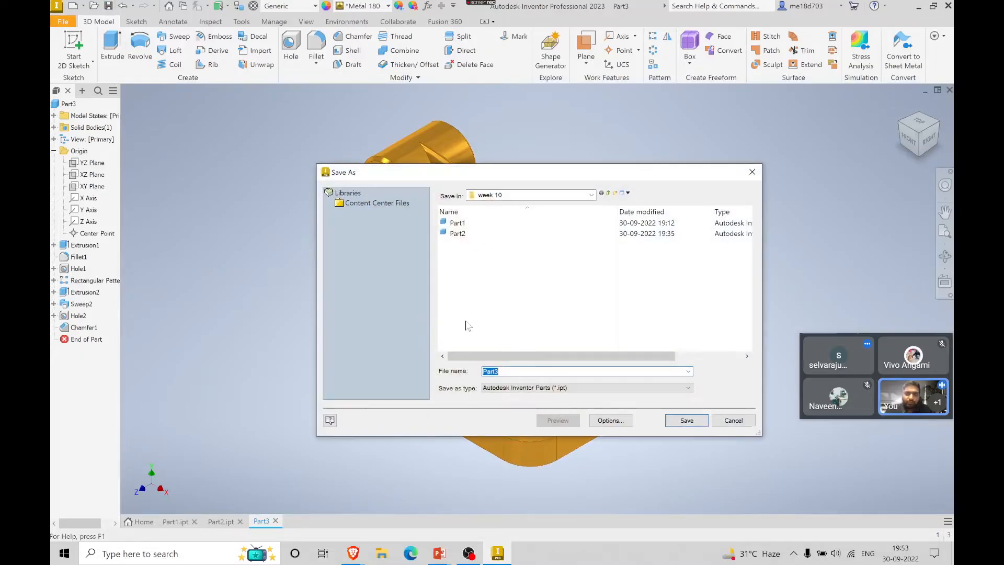
{"action": "left_click", "coordinate": [688, 419]}
- Switch to the exercise slide and handwrite "Guided Sweep" in the blank area beside the front view drawing
{"action": "key", "text": "alt+Tab"}
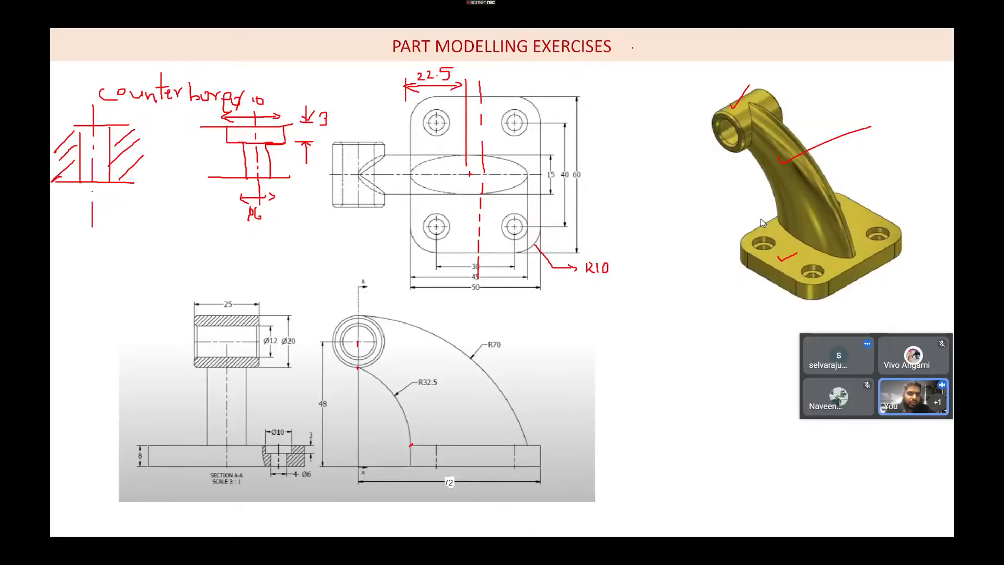
{"action": "mouse_move", "coordinate": [621, 322]}
{"action": "left_mouse_down"}
{"action": "mouse_move", "coordinate": [651, 340]}
{"action": "mouse_move", "coordinate": [691, 341]}
{"action": "left_mouse_up"}
{"action": "mouse_move", "coordinate": [630, 354]}
{"action": "left_mouse_down"}
{"action": "mouse_move", "coordinate": [619, 368]}
{"action": "mouse_move", "coordinate": [683, 371]}
{"action": "left_mouse_up"}
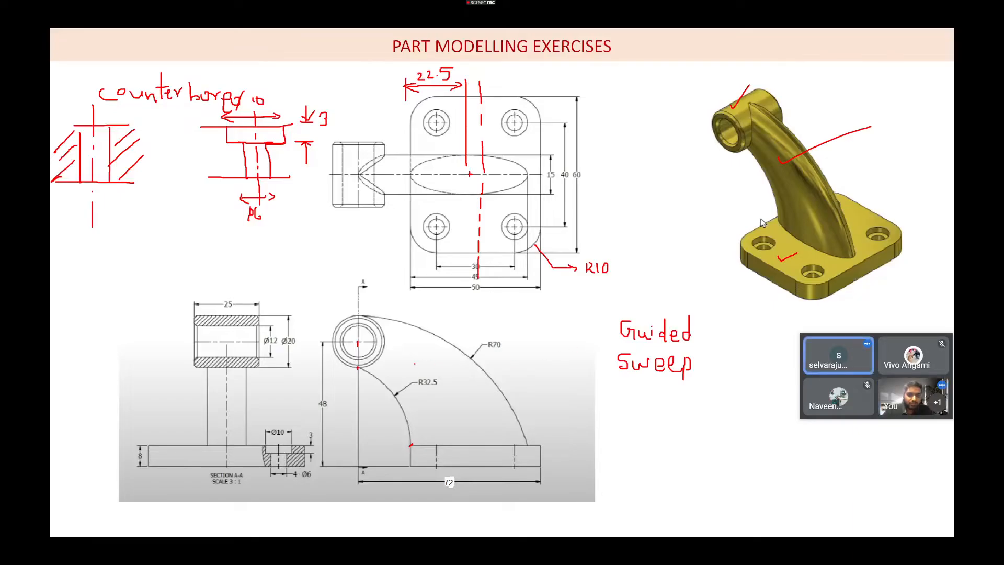
- Switch back to Inventor and inspect the finished bracket from the front, left and isometric views, checking the arm's taper
{"action": "key", "text": "alt+Tab"}
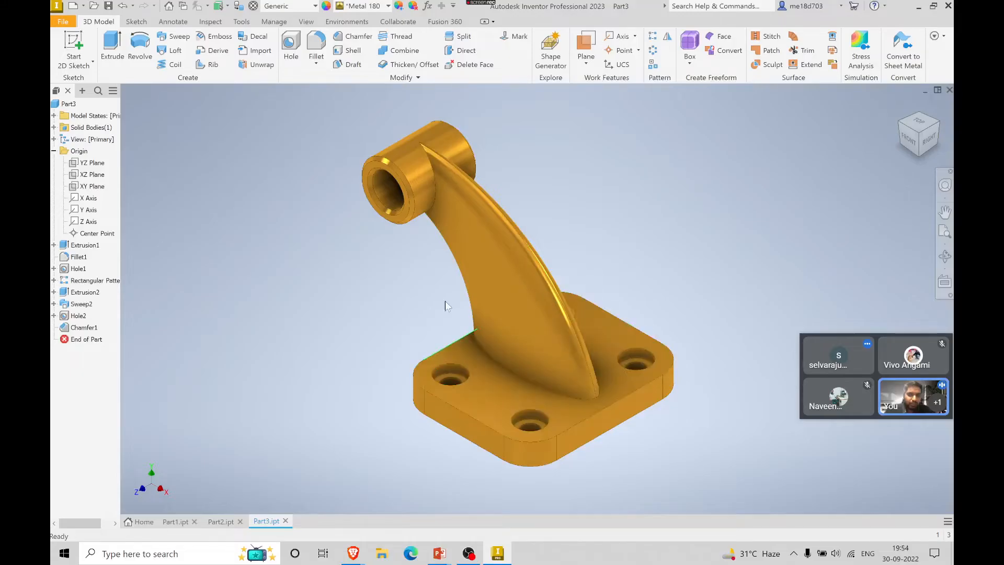
{"action": "left_click", "coordinate": [910, 145]}
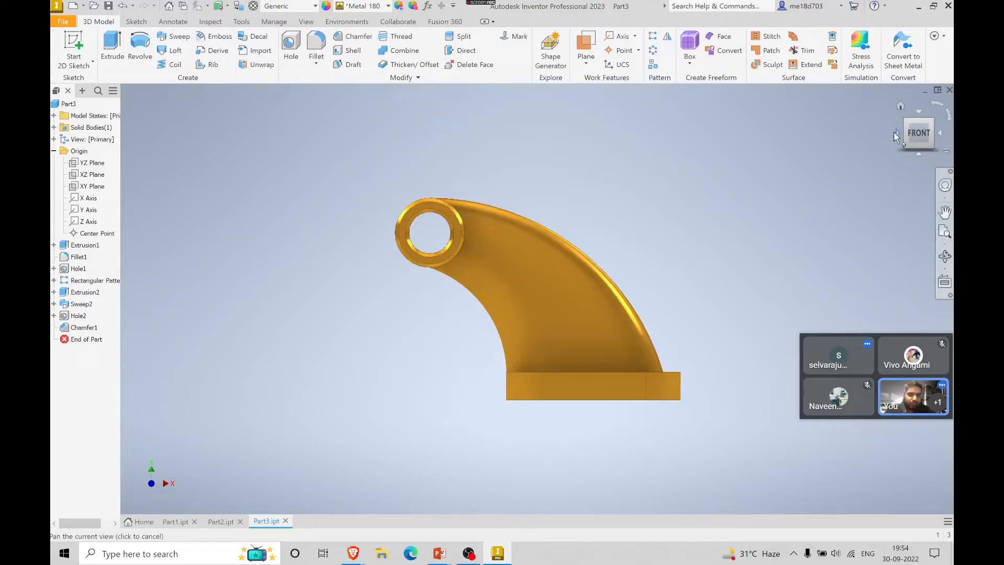
{"action": "left_click", "coordinate": [895, 133]}
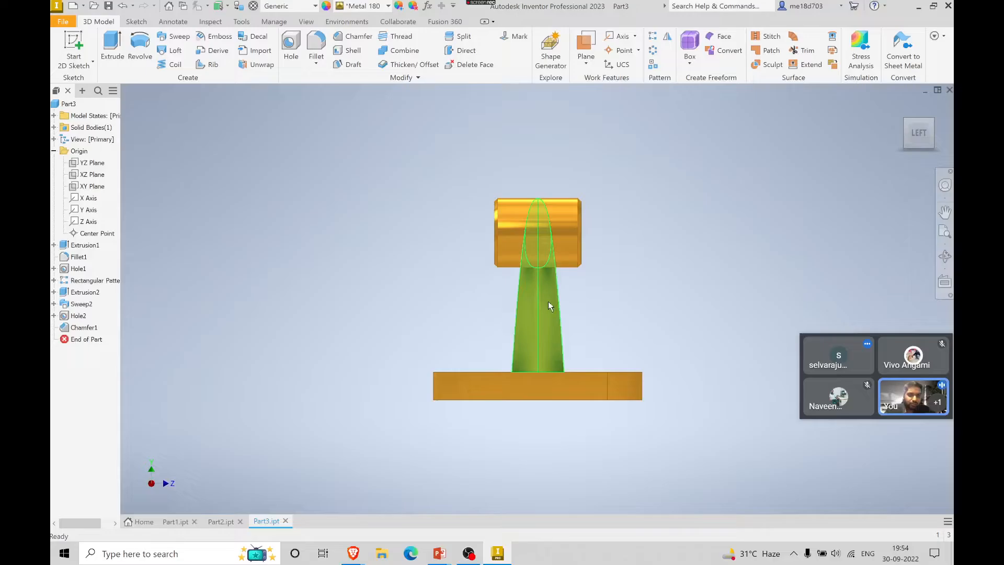
{"action": "mouse_move", "coordinate": [568, 324]}
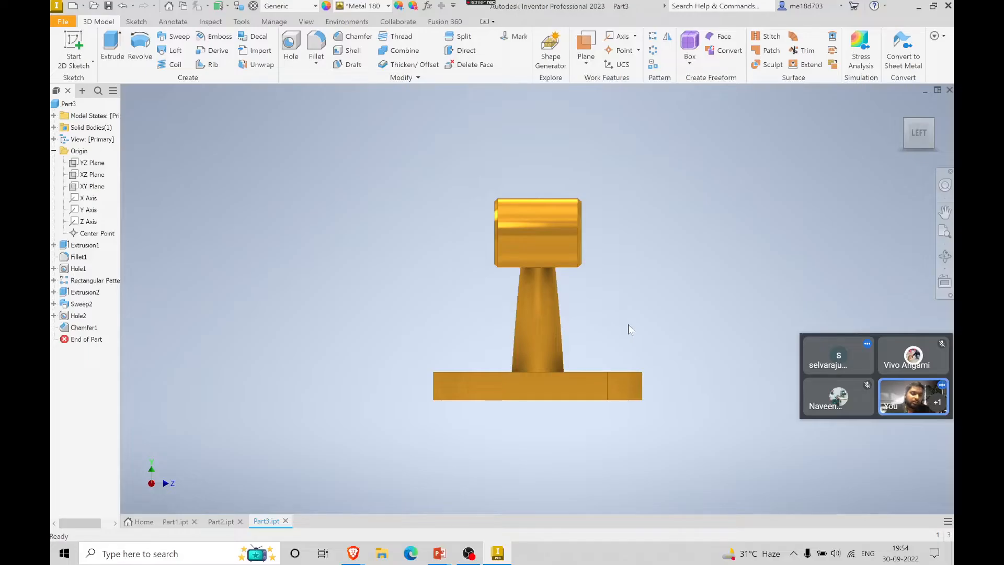
{"action": "left_click", "coordinate": [934, 121]}
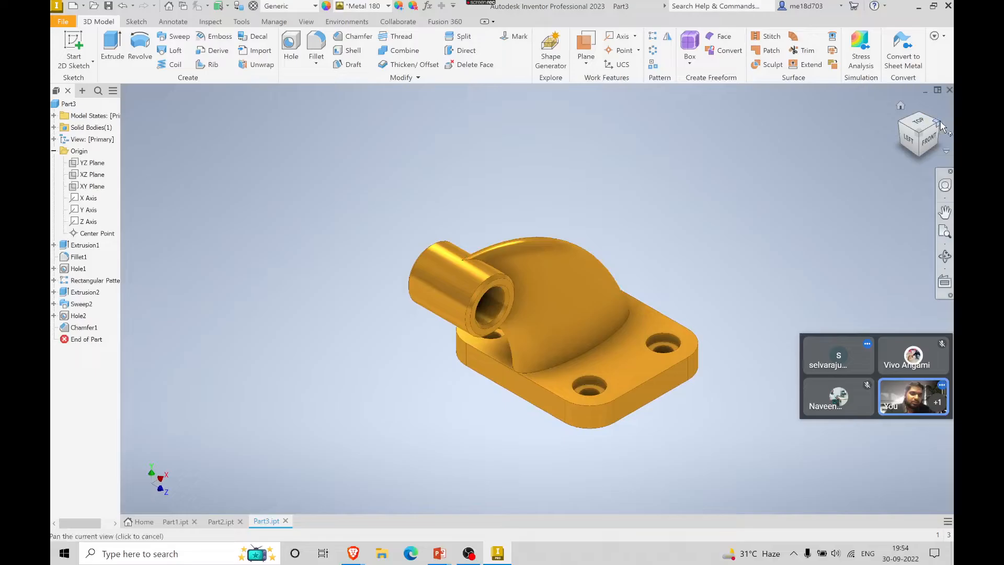
{"action": "left_click", "coordinate": [940, 126]}
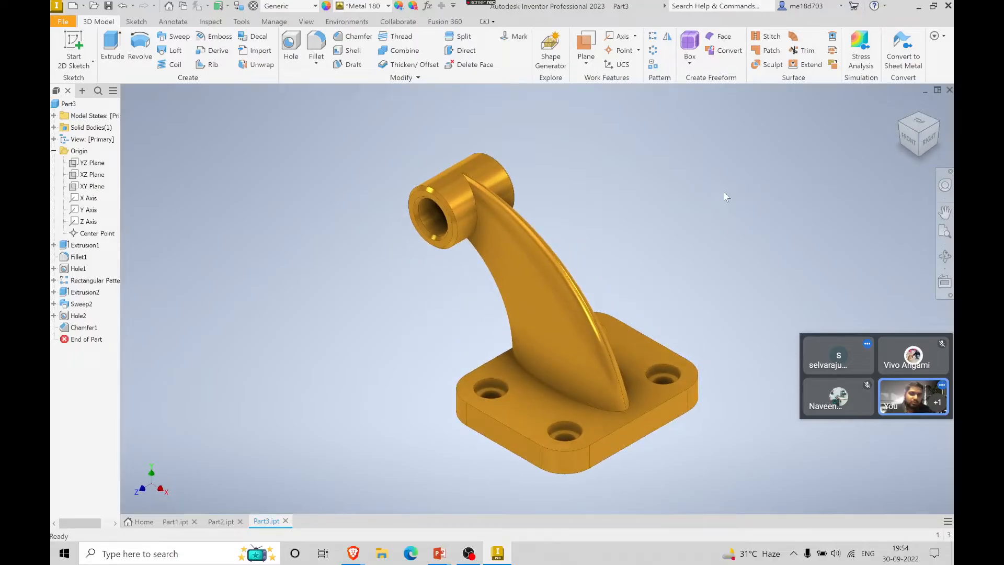
- Compare the finished bracket in Inventor with the exercise drawing on the slide, checking where the arm meets the upper cylinder
{"action": "key", "text": "alt+Tab"}
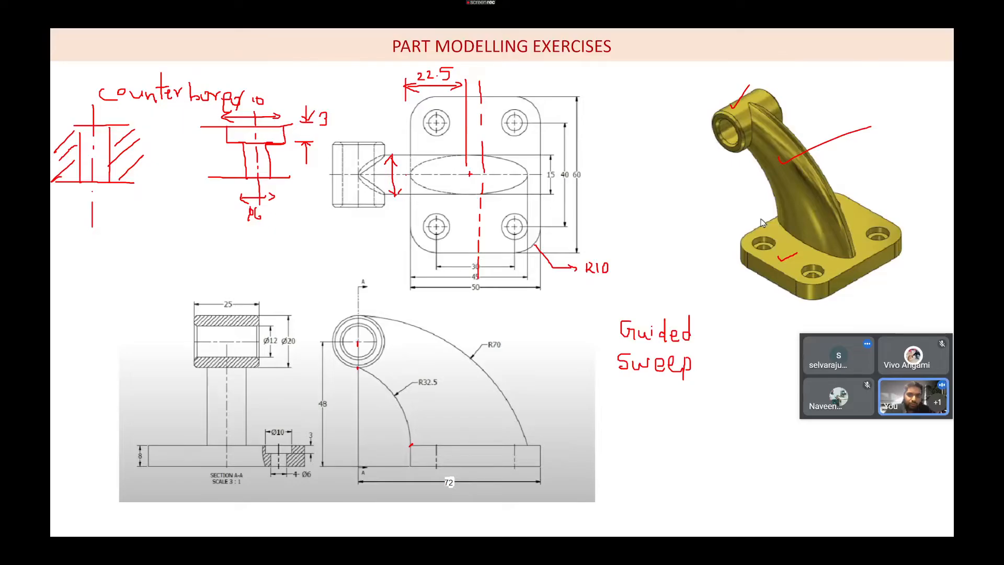
{"action": "key", "text": "alt+Tab"}
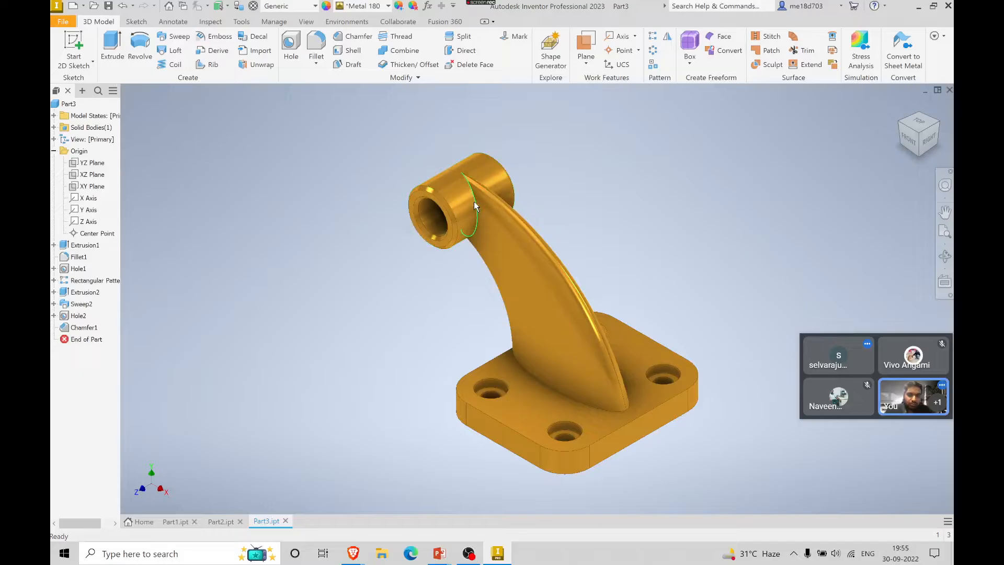
{"action": "key", "text": "alt"}
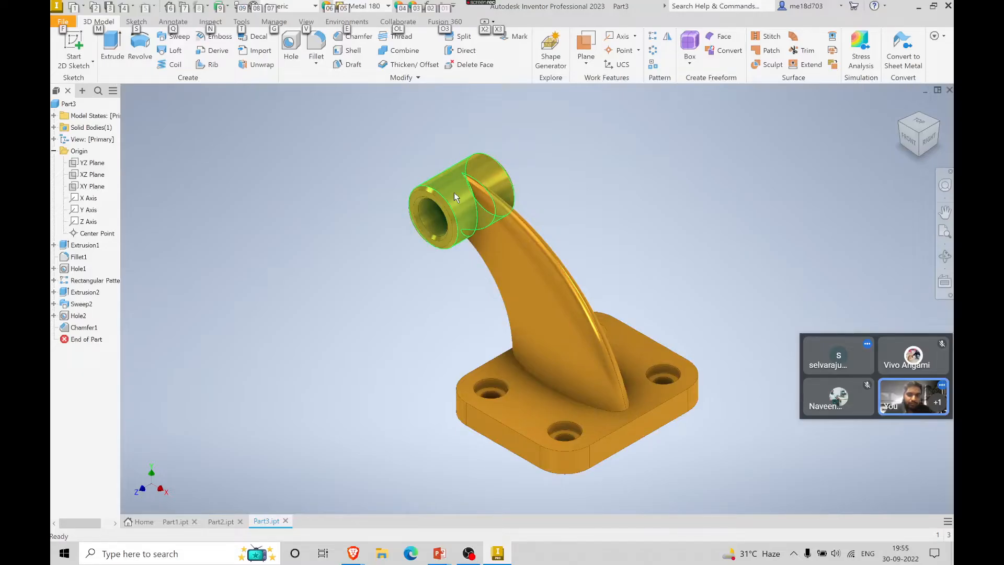
{"action": "key", "text": "alt+Tab"}
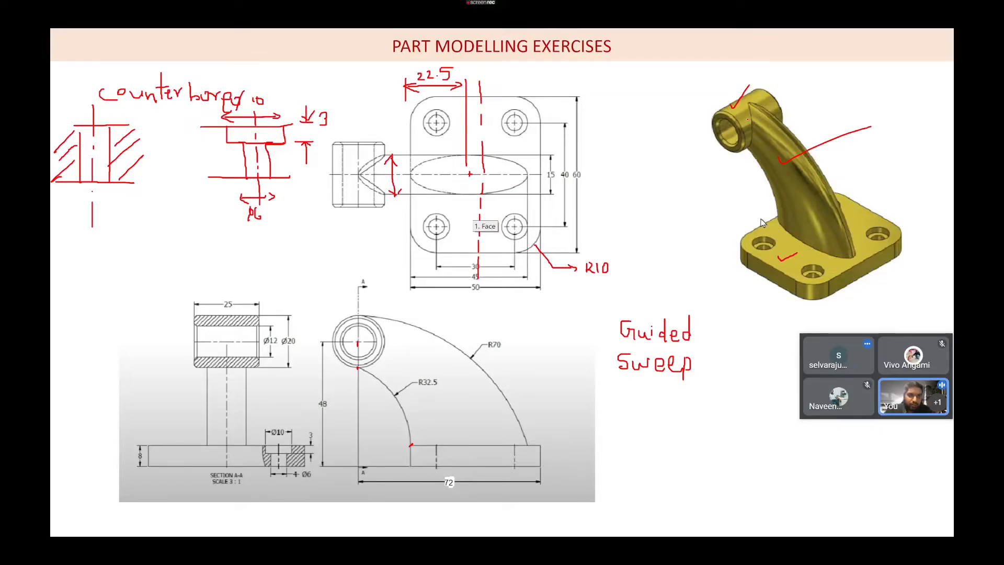
{"action": "key", "text": "alt+Tab"}
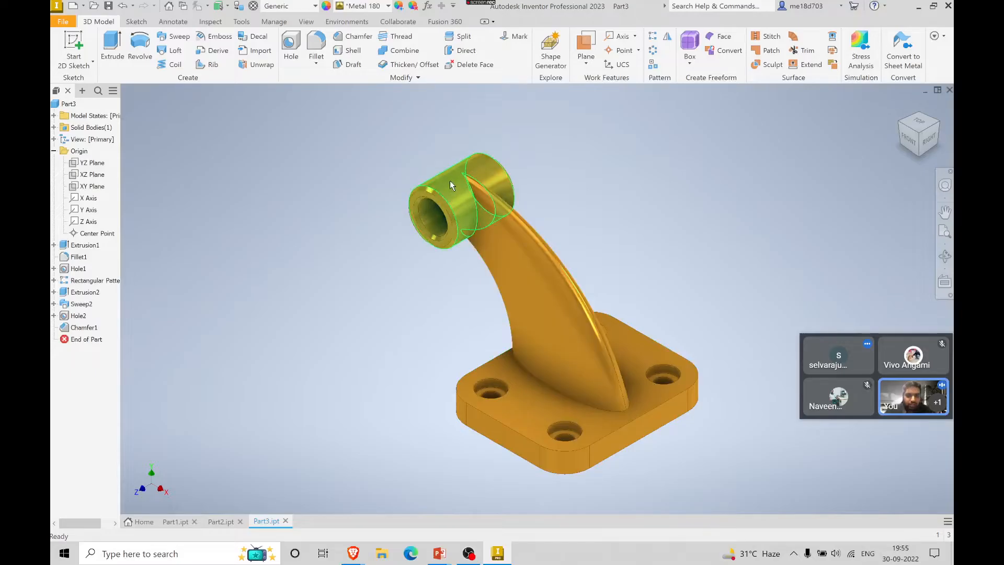
{"action": "key", "text": "alt+Tab"}
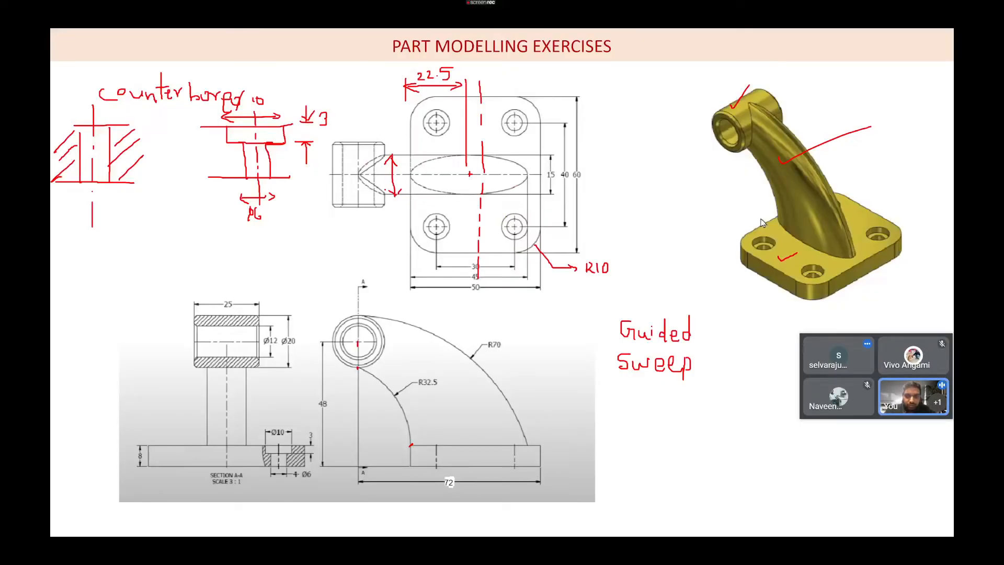
{"action": "key", "text": "alt+Tab"}
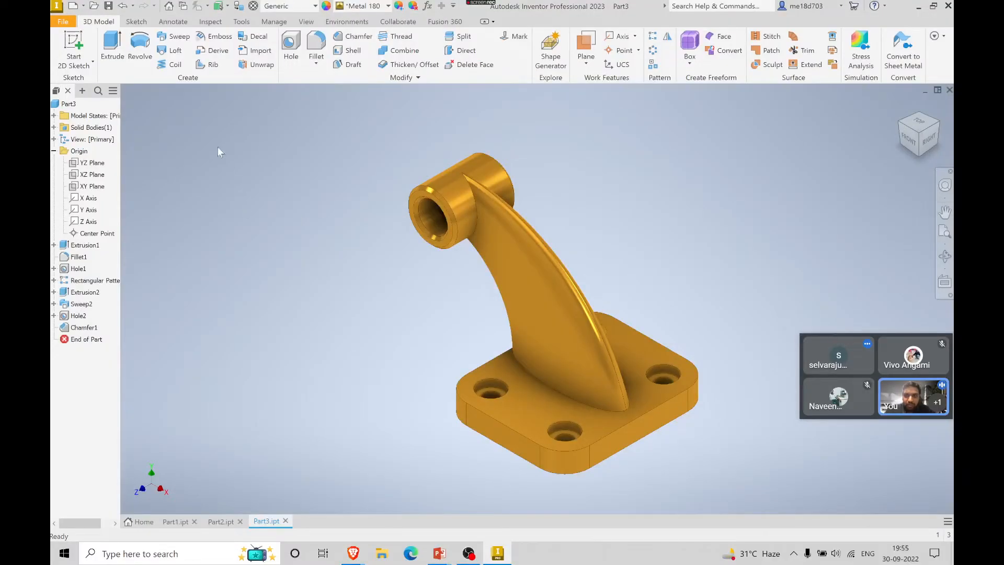
- Delete the cylinder's chamfer and its bore hole, keeping the hole's sketch
{"action": "right_click", "coordinate": [83, 329]}
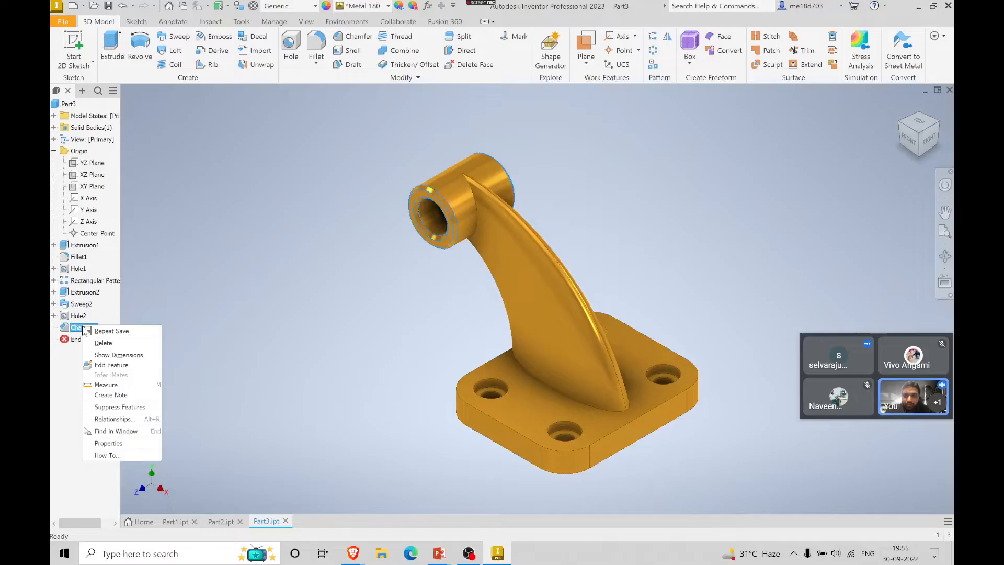
{"action": "left_click", "coordinate": [105, 337]}
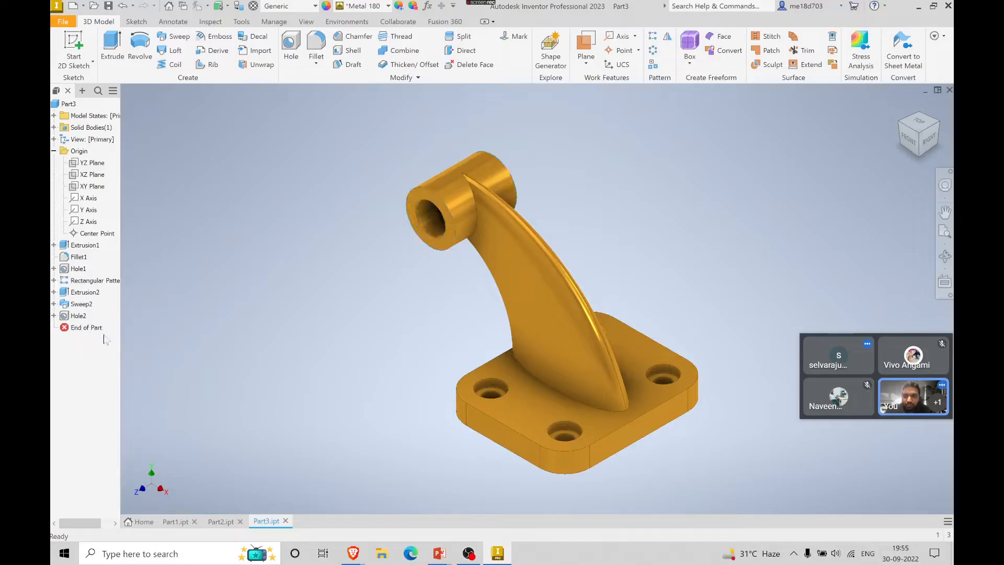
{"action": "right_click", "coordinate": [86, 318]}
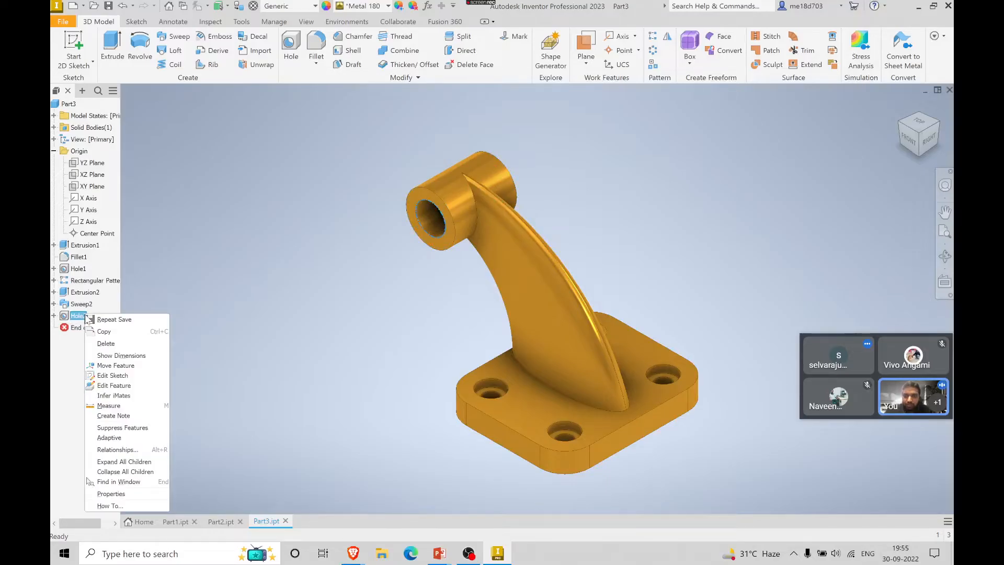
{"action": "left_click", "coordinate": [119, 341]}
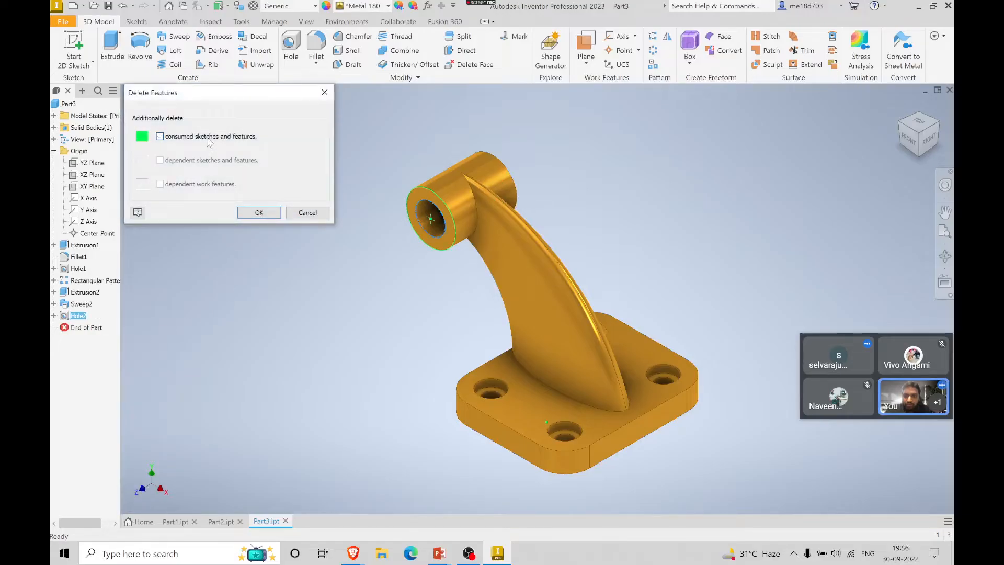
{"action": "left_click", "coordinate": [259, 212]}
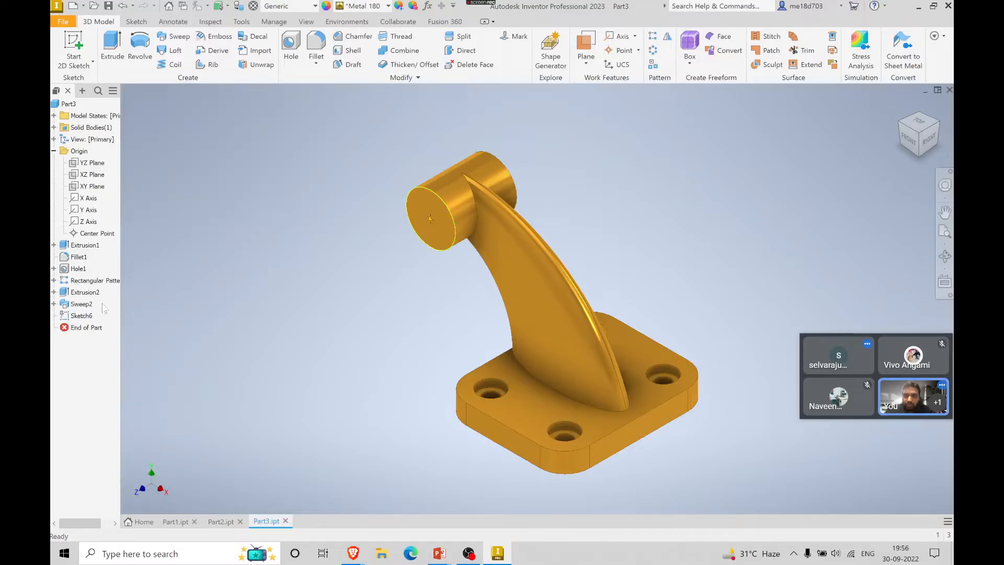
{"action": "left_click", "coordinate": [83, 316]}
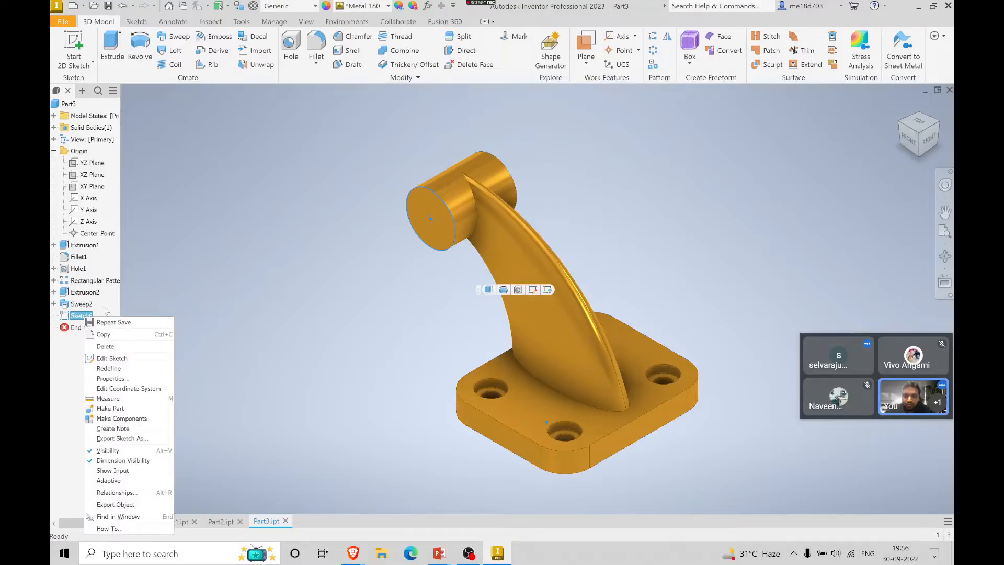
{"action": "left_click", "coordinate": [103, 307]}
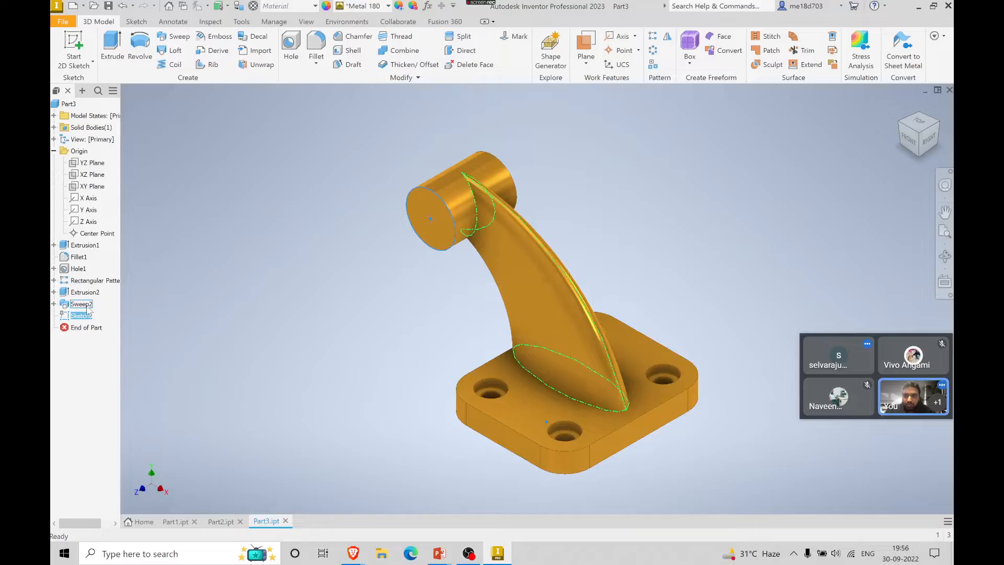
- Delete the arm's sweep feature while keeping its ellipse and arc sketches
{"action": "left_click", "coordinate": [84, 303]}
{"action": "right_click", "coordinate": [87, 307]}
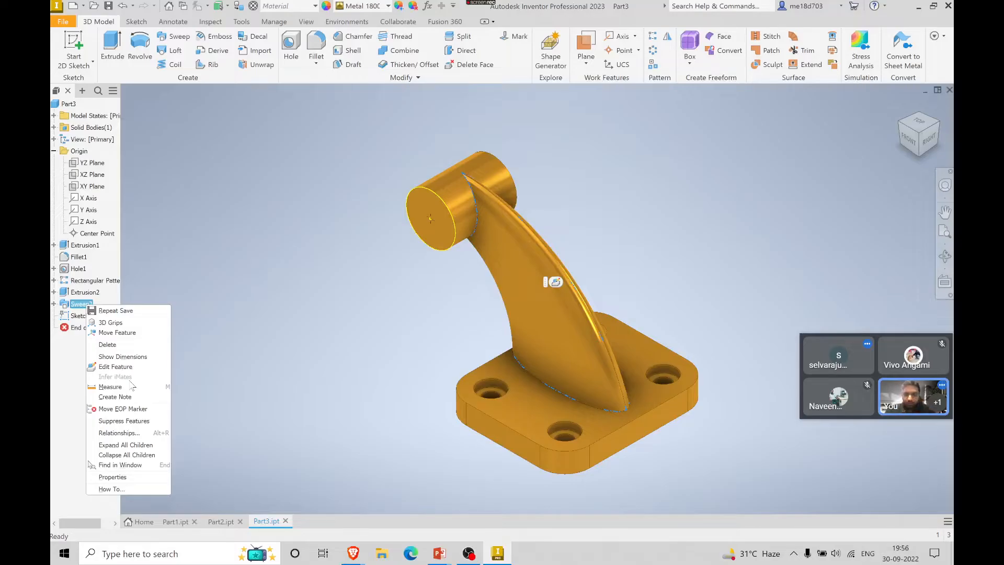
{"action": "left_click", "coordinate": [423, 343]}
{"action": "right_click", "coordinate": [82, 303]}
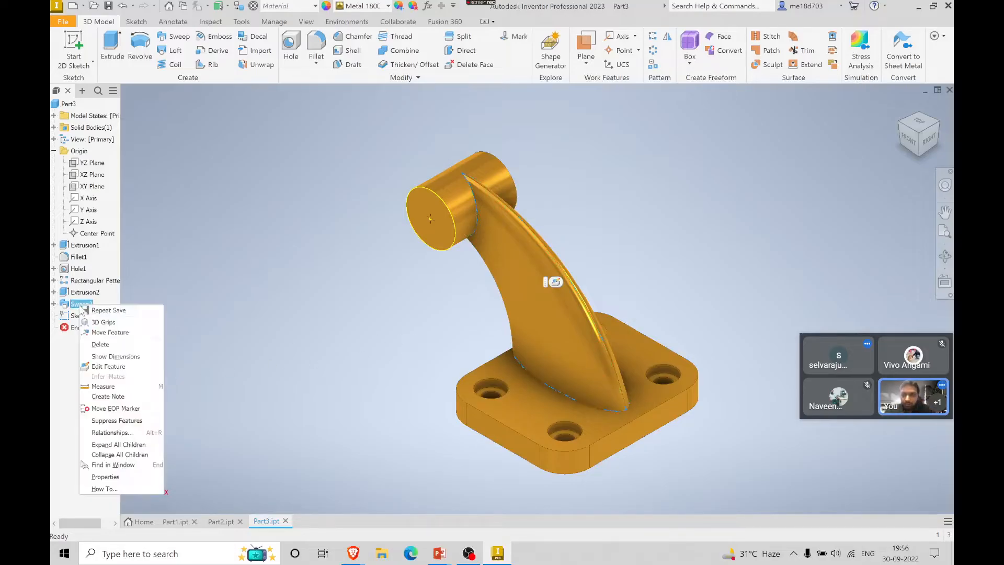
{"action": "left_click", "coordinate": [118, 344]}
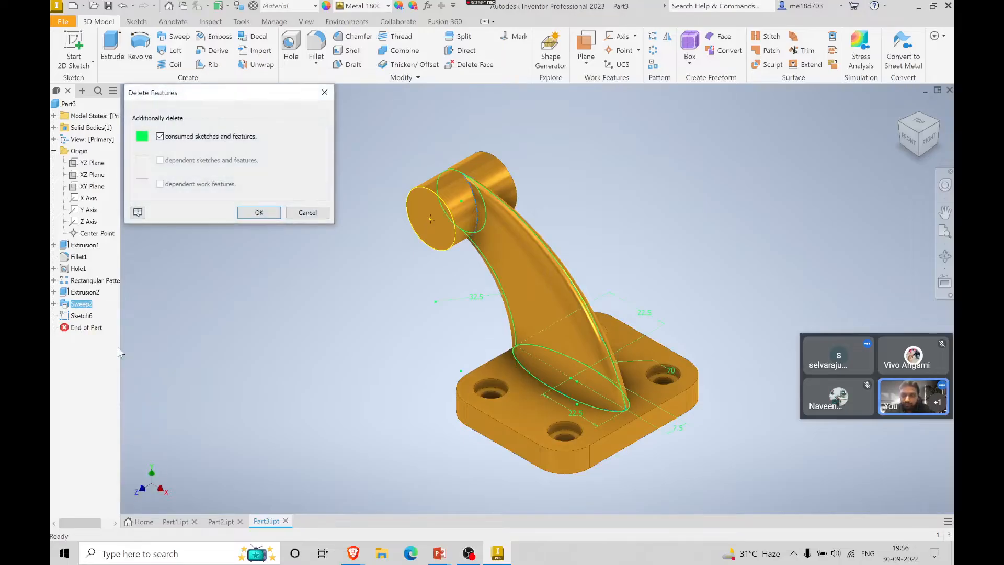
{"action": "left_click", "coordinate": [247, 212]}
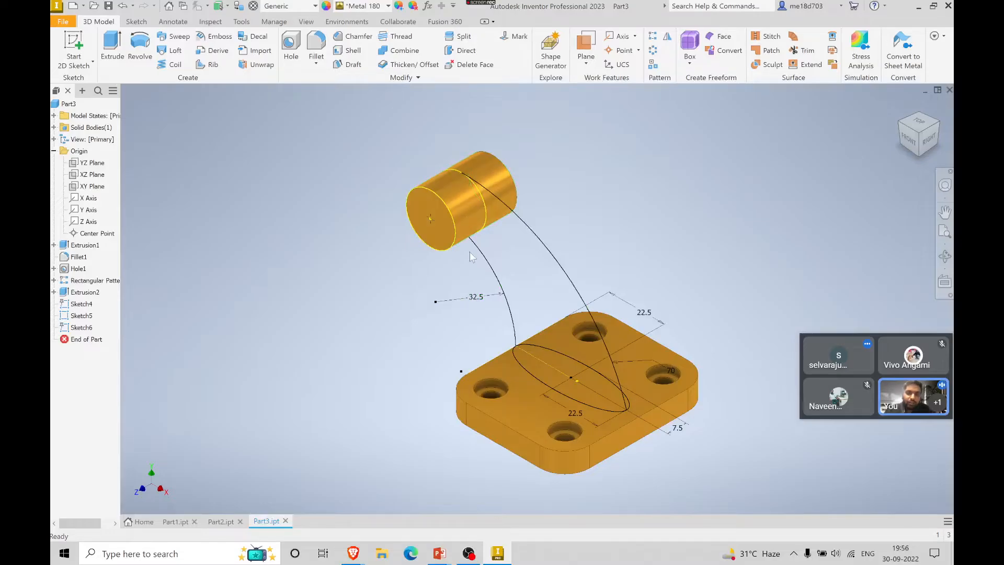
- Check the exercise slide and try to loft the arm from the base ellipse to the cylinder's end edge, using both arcs as rails
{"action": "key", "text": "alt+Tab"}
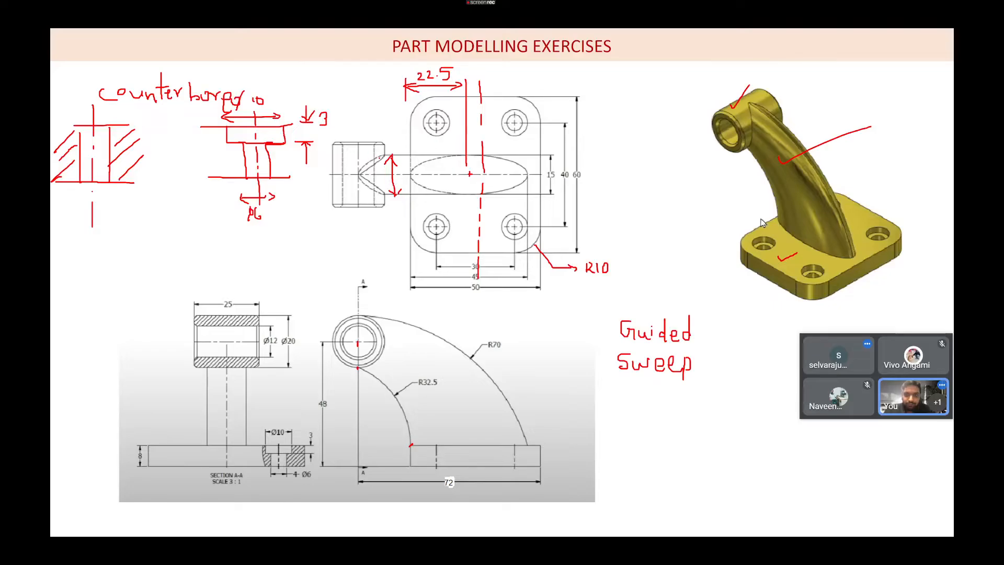
{"action": "key", "text": "alt+Tab"}
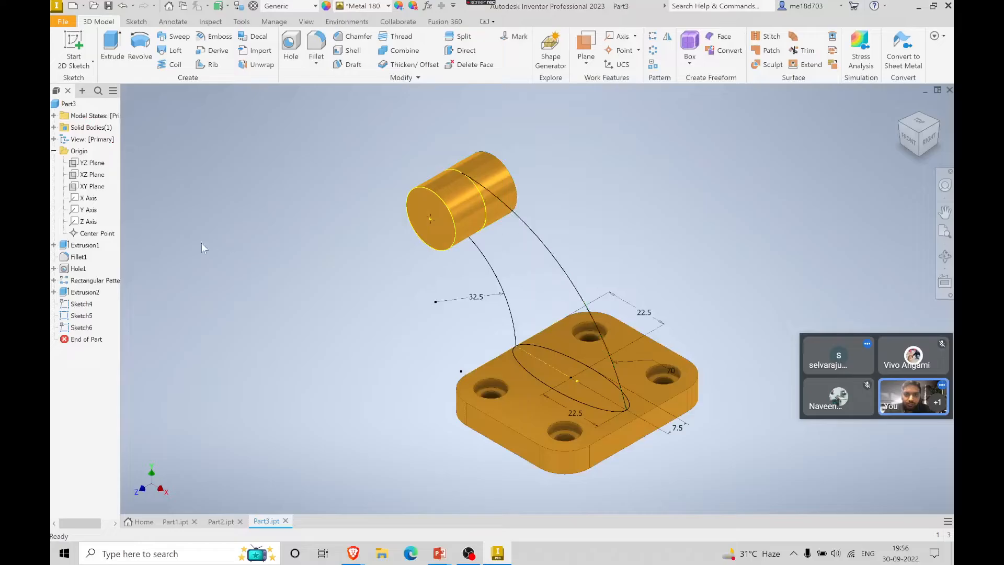
{"action": "left_click", "coordinate": [173, 52]}
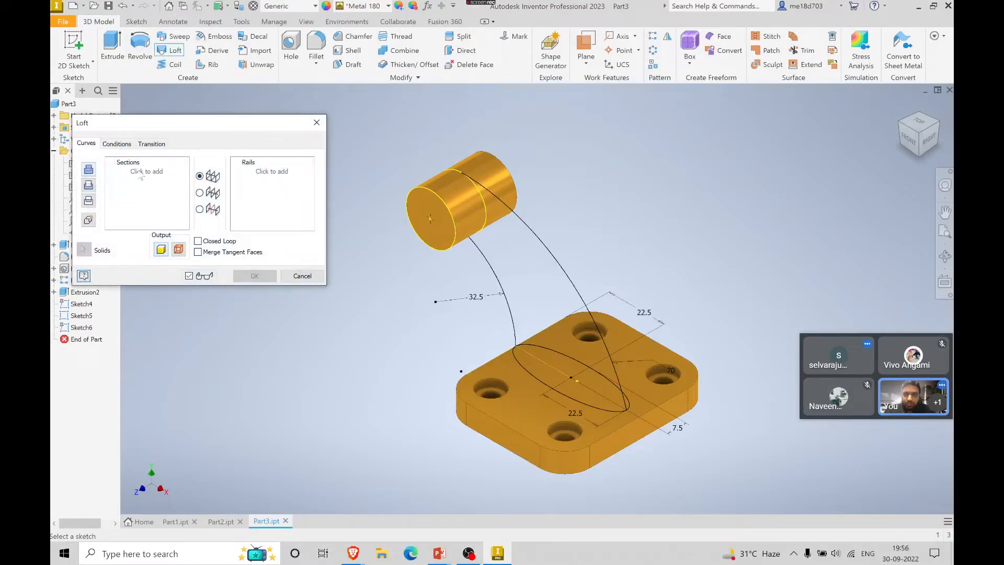
{"action": "left_click", "coordinate": [142, 174]}
{"action": "left_click", "coordinate": [540, 348]}
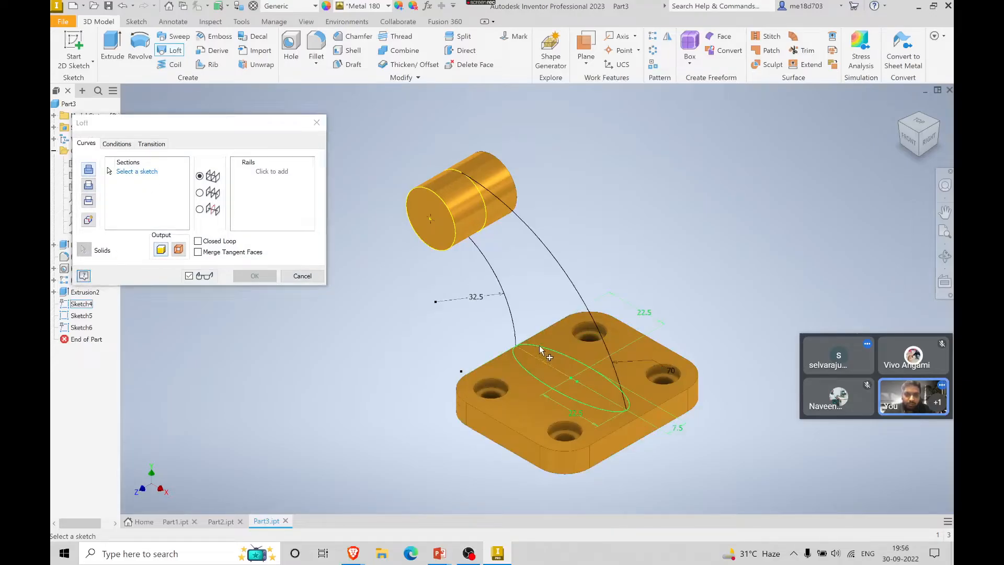
{"action": "left_click", "coordinate": [469, 187]}
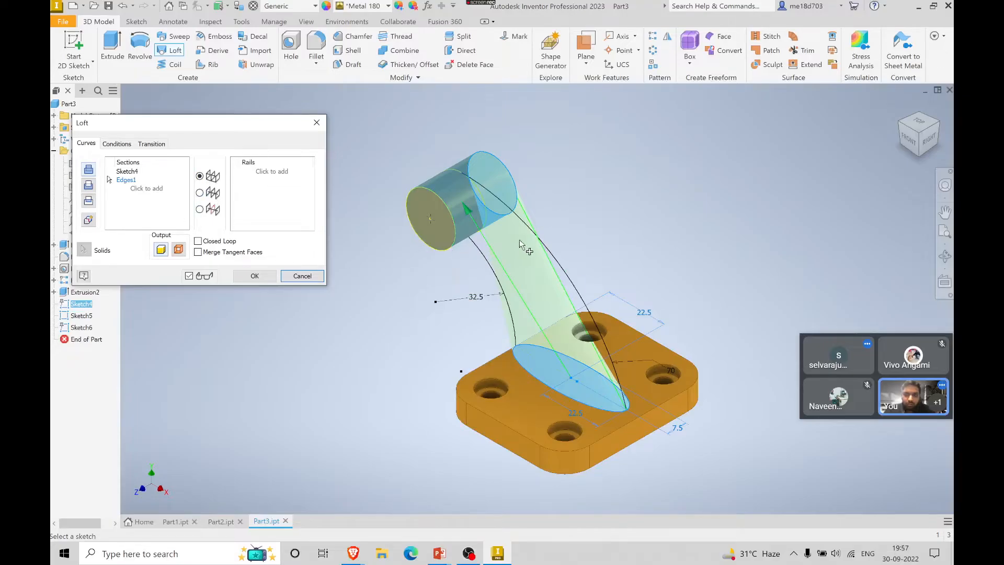
{"action": "left_click", "coordinate": [272, 171]}
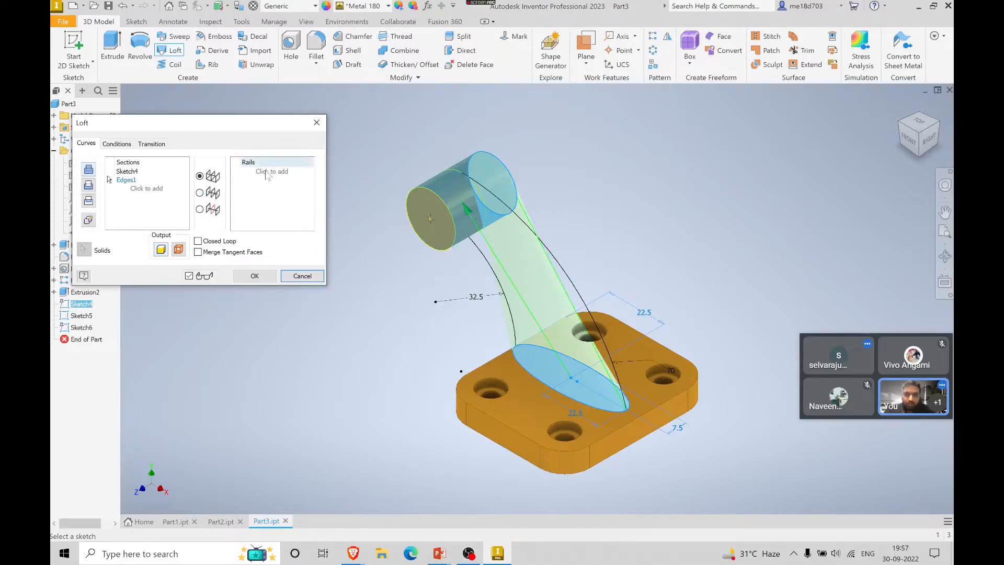
{"action": "left_click", "coordinate": [542, 245]}
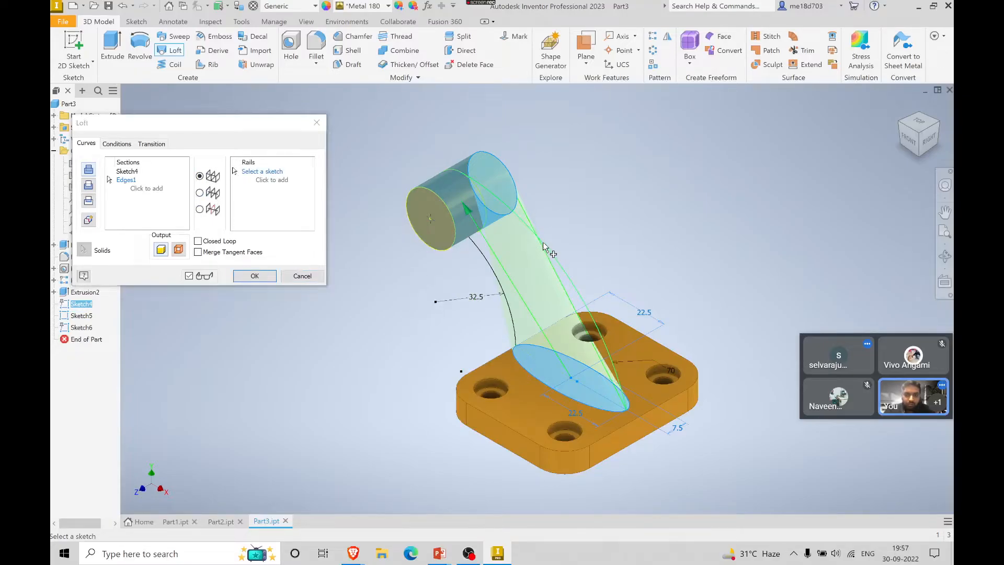
{"action": "left_click", "coordinate": [478, 255]}
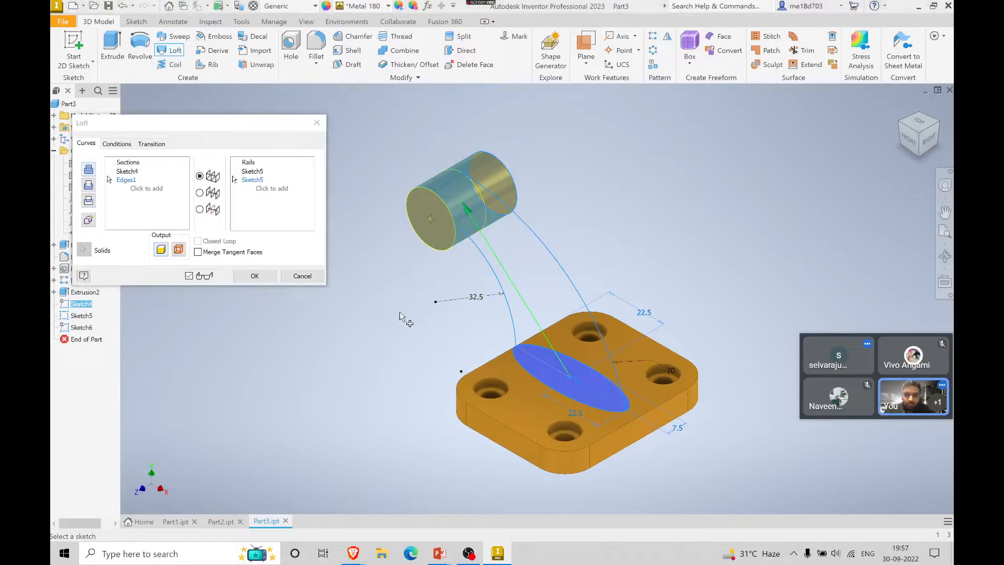
{"action": "left_click", "coordinate": [254, 275]}
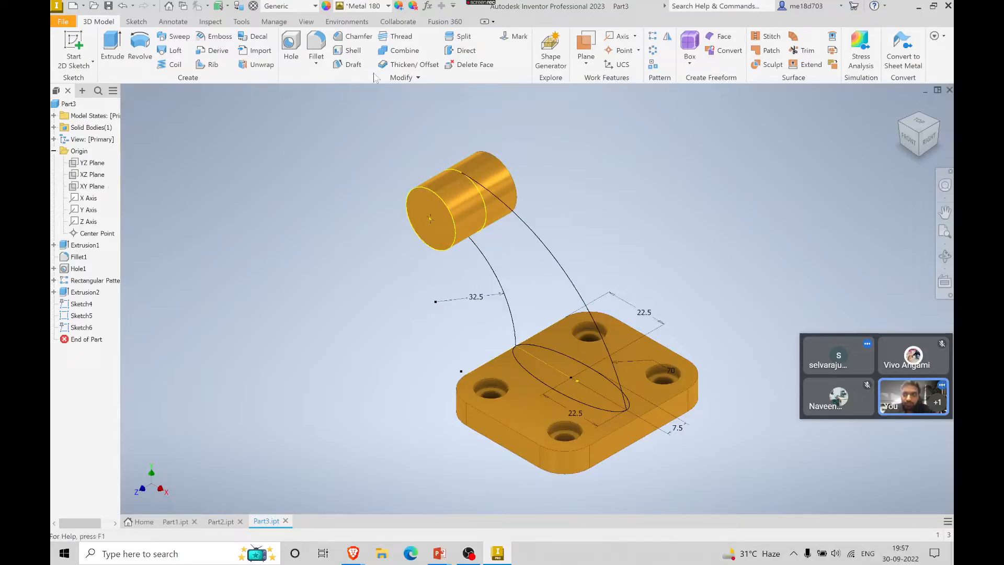
- Create a work plane parallel to the YZ Plane through the center point of the upper cylinder's end face
{"action": "left_click", "coordinate": [585, 64]}
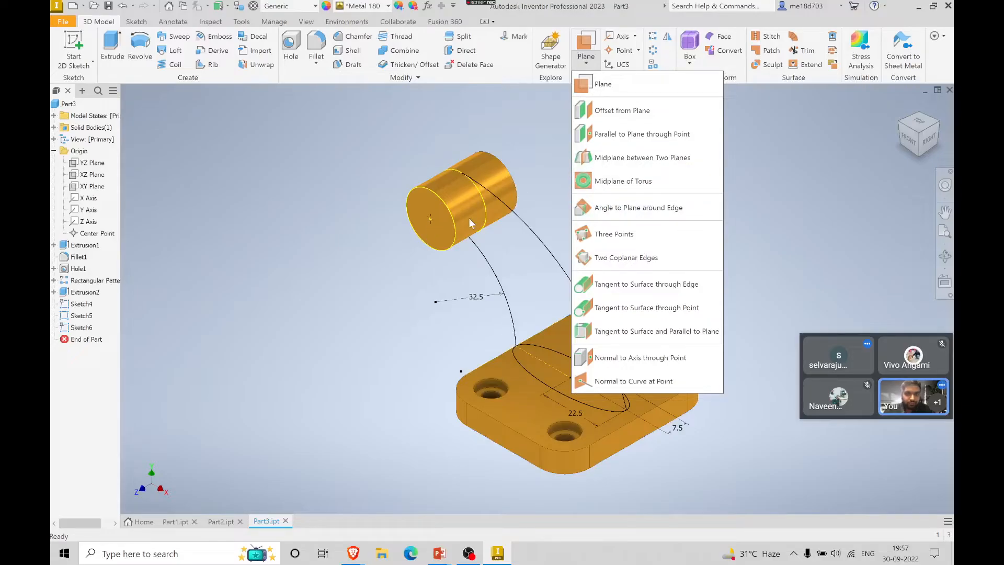
{"action": "left_click", "coordinate": [624, 135]}
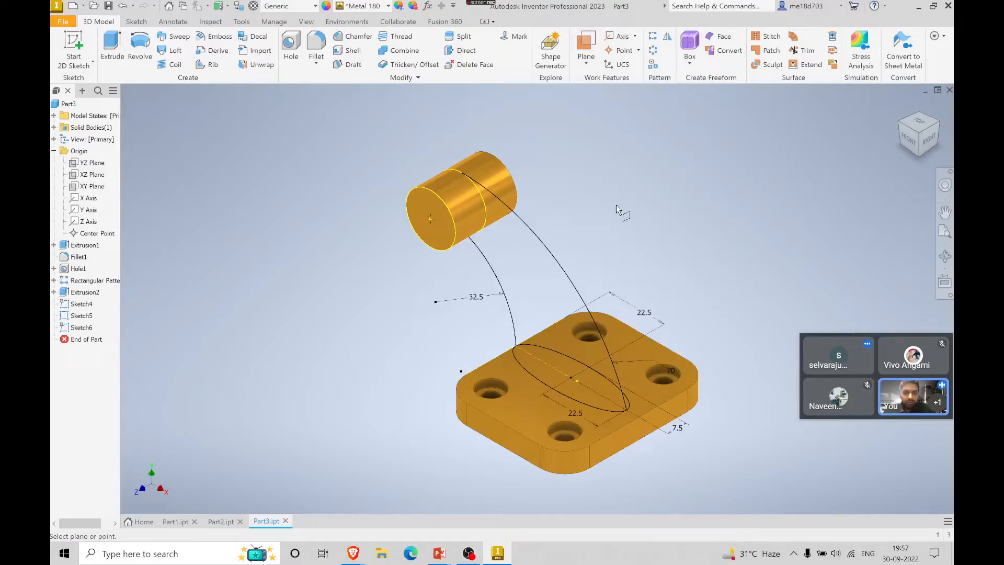
{"action": "left_click", "coordinate": [95, 163]}
{"action": "left_click", "coordinate": [430, 218]}
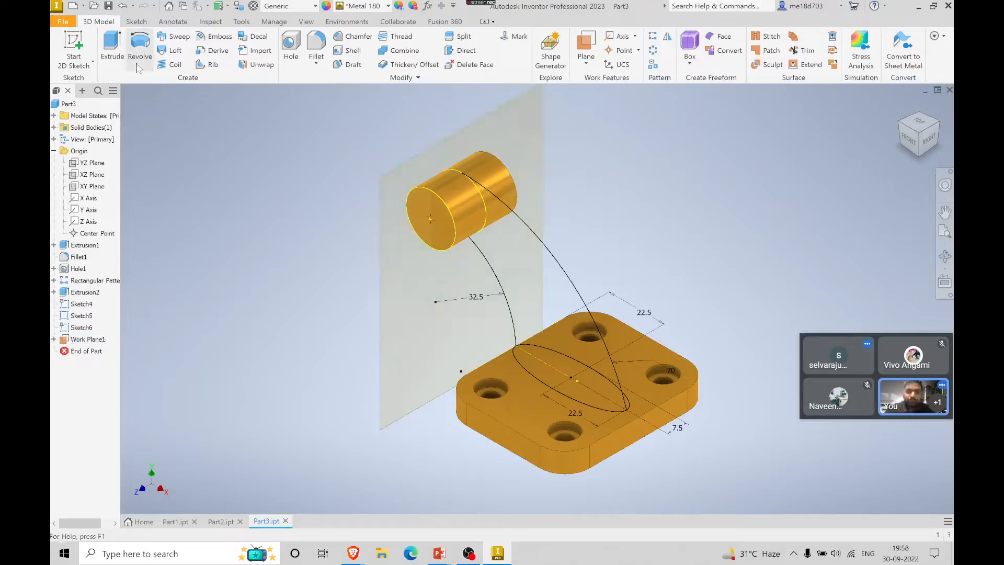
- Start a 2D sketch on the new work plane and switch to the exercise slide to check the drawing
{"action": "left_click", "coordinate": [73, 47]}
{"action": "left_click", "coordinate": [511, 106]}
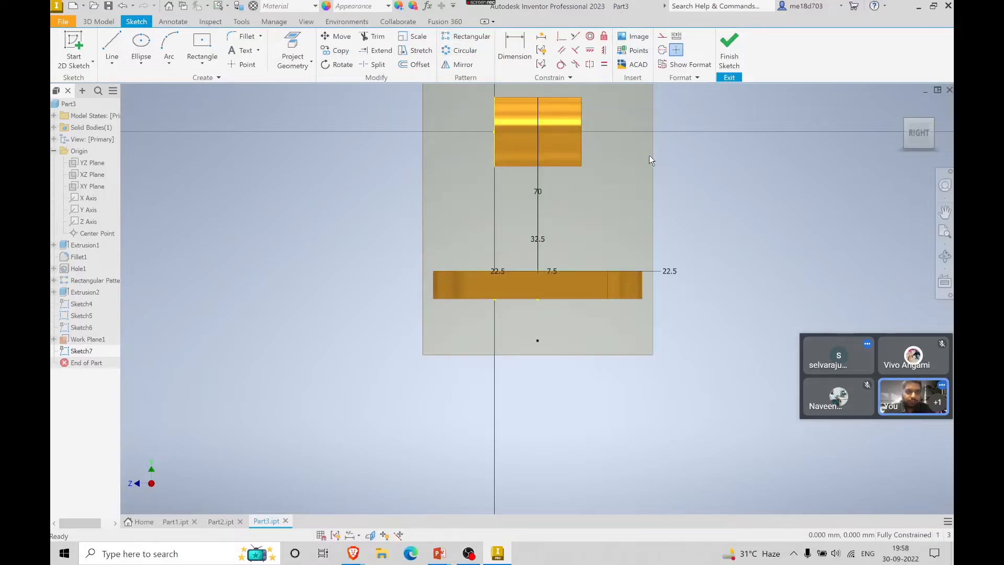
{"action": "scroll", "coordinate": [650, 156], "scroll_direction": "down", "scroll_amount": 2}
{"action": "middle_click_drag", "start_coordinate": [714, 169], "coordinate": [677, 253]}
{"action": "key", "text": "alt+Tab"}
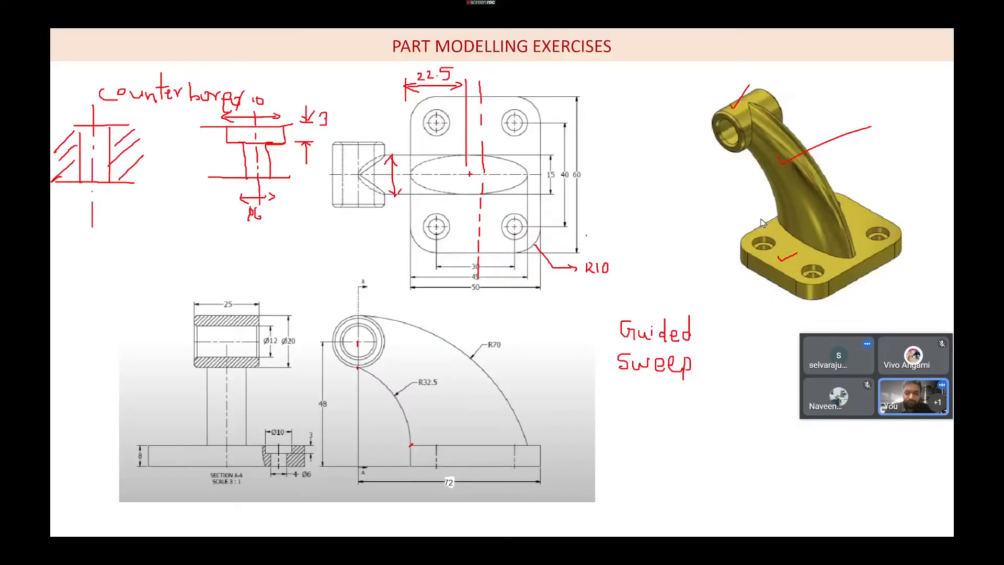
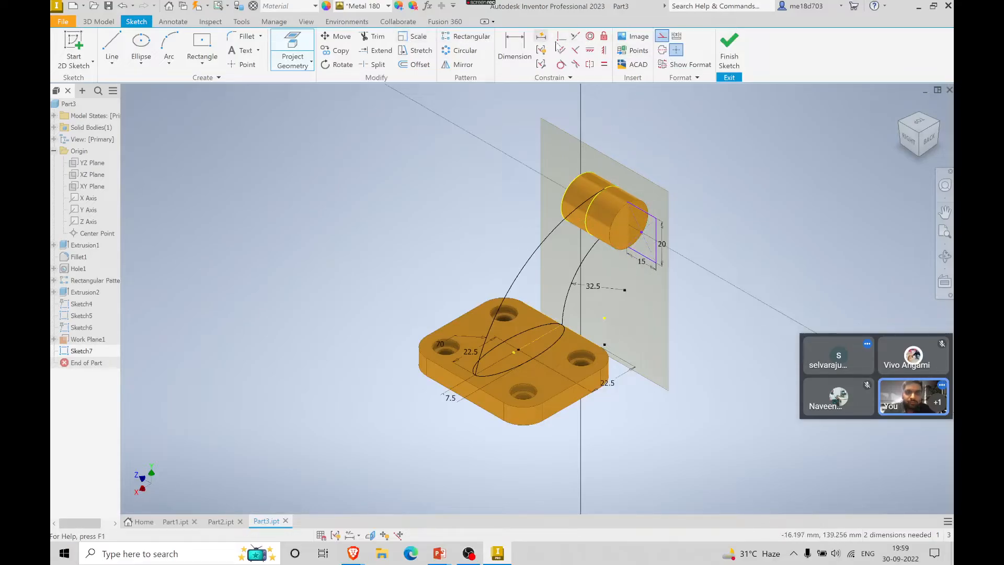
- Project the arm's inner arc into the sketch on the work plane
{"action": "left_click", "coordinate": [514, 50]}
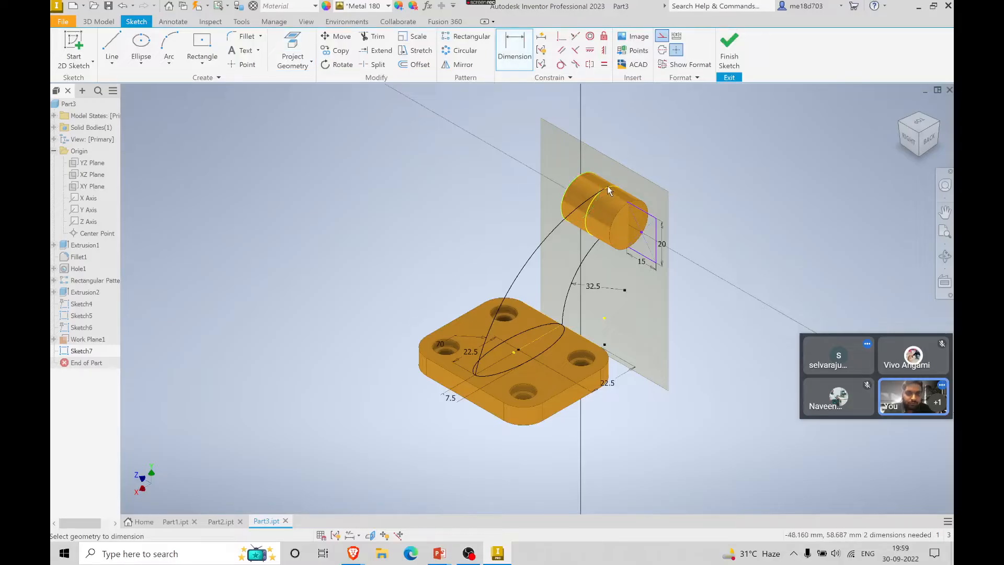
{"action": "scroll", "coordinate": [606, 188], "scroll_direction": "up", "scroll_amount": 5}
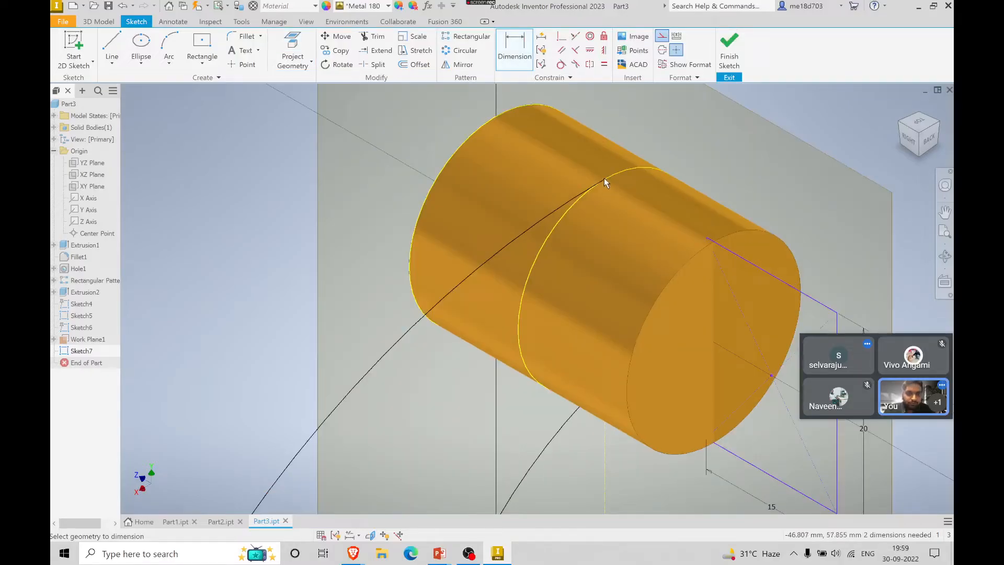
{"action": "scroll", "coordinate": [529, 307], "scroll_direction": "up", "scroll_amount": 2}
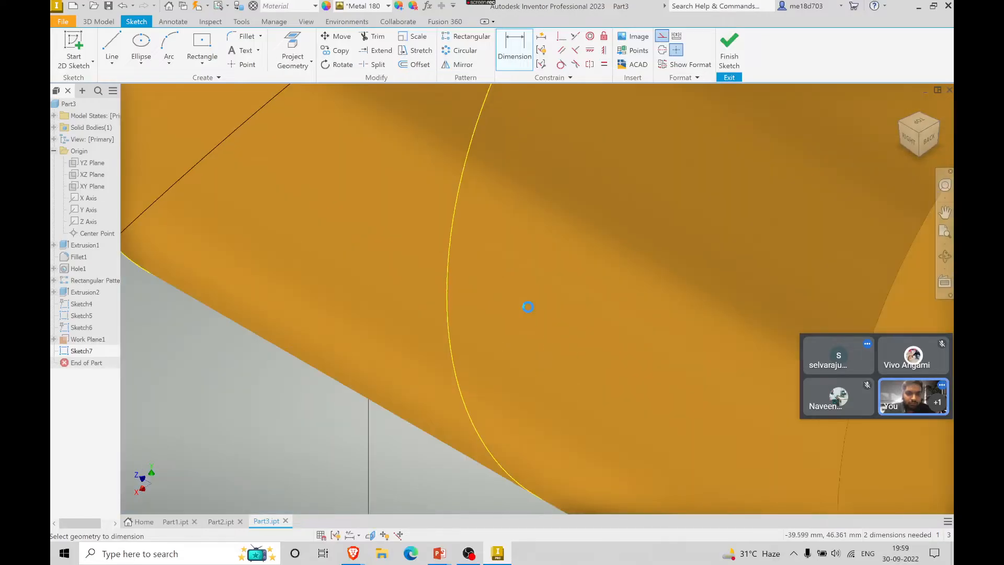
{"action": "scroll", "coordinate": [528, 307], "scroll_direction": "down", "scroll_amount": 8}
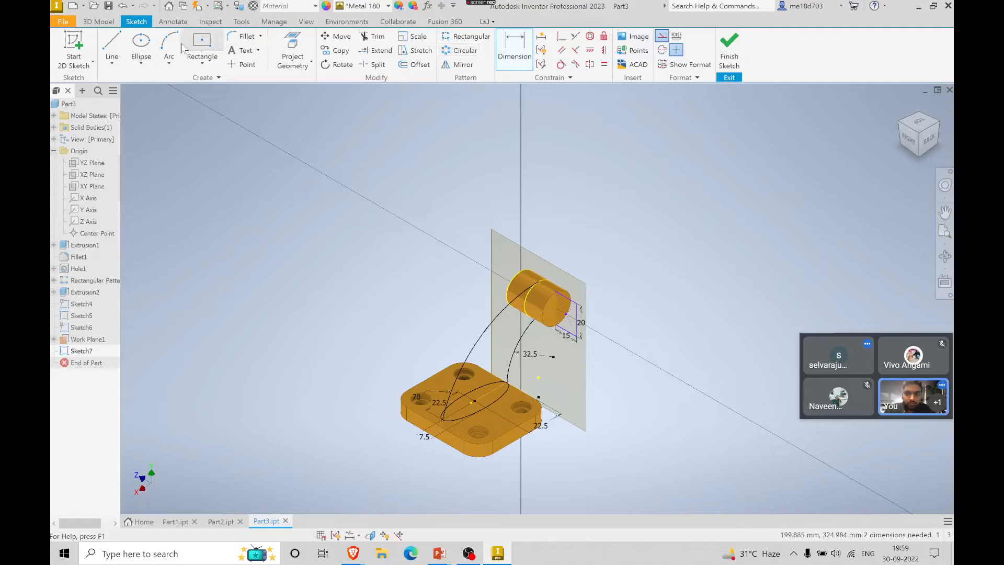
{"action": "left_click", "coordinate": [292, 47]}
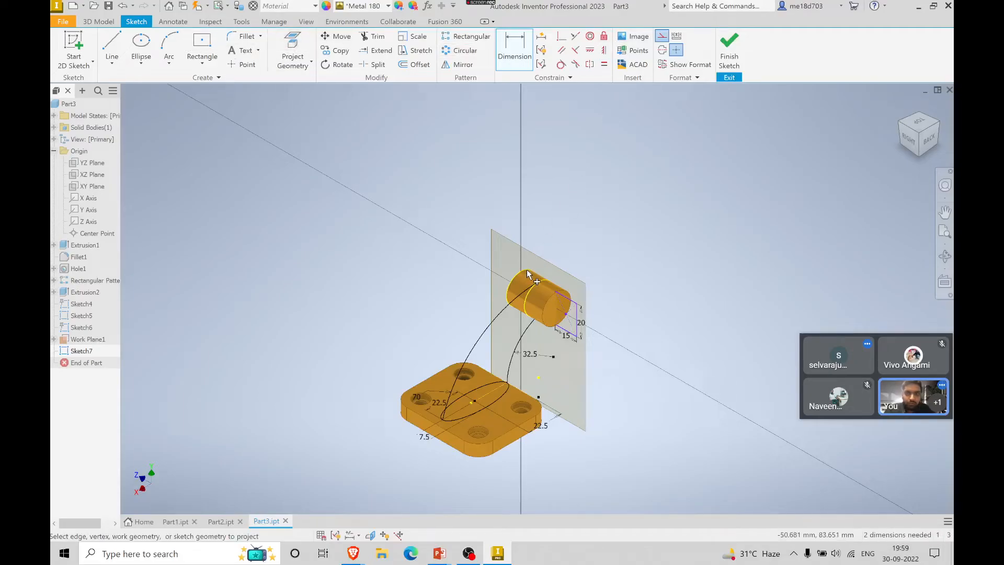
{"action": "left_click", "coordinate": [507, 311]}
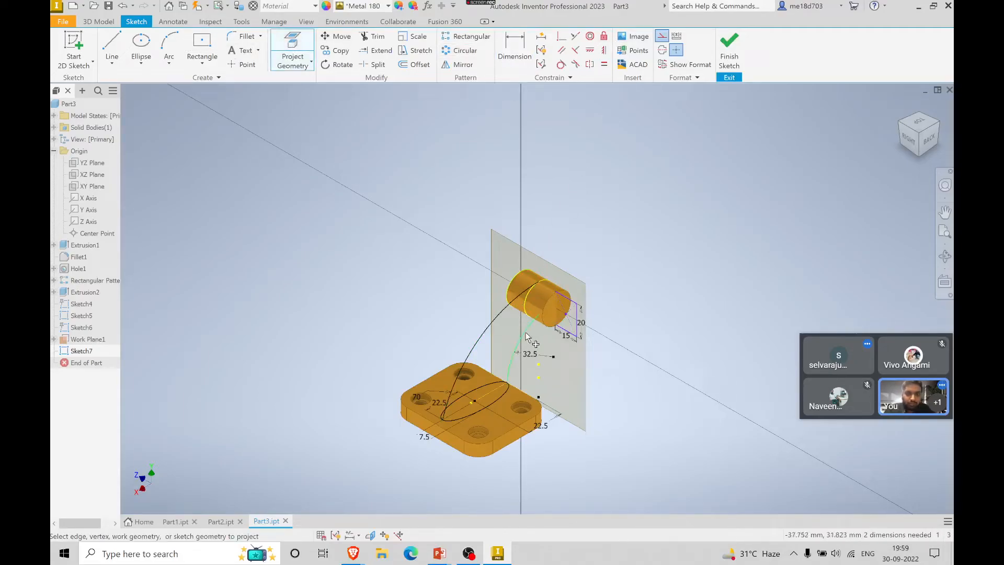
{"action": "left_click", "coordinate": [527, 334]}
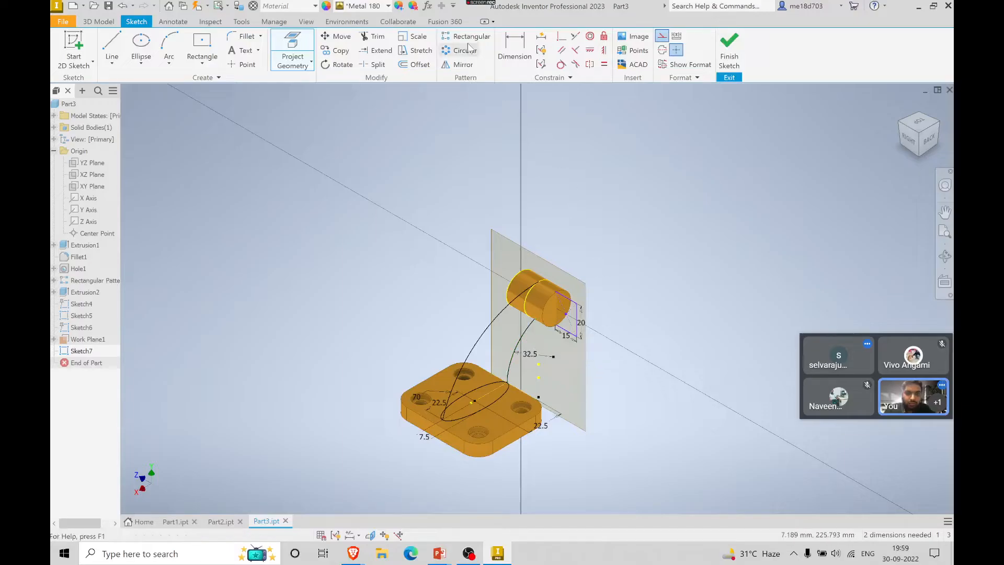
- Set the horizontal distance between the inner arc's projected point and the center of the 15 by 20 mm rectangle to 0
{"action": "left_click", "coordinate": [539, 365]}
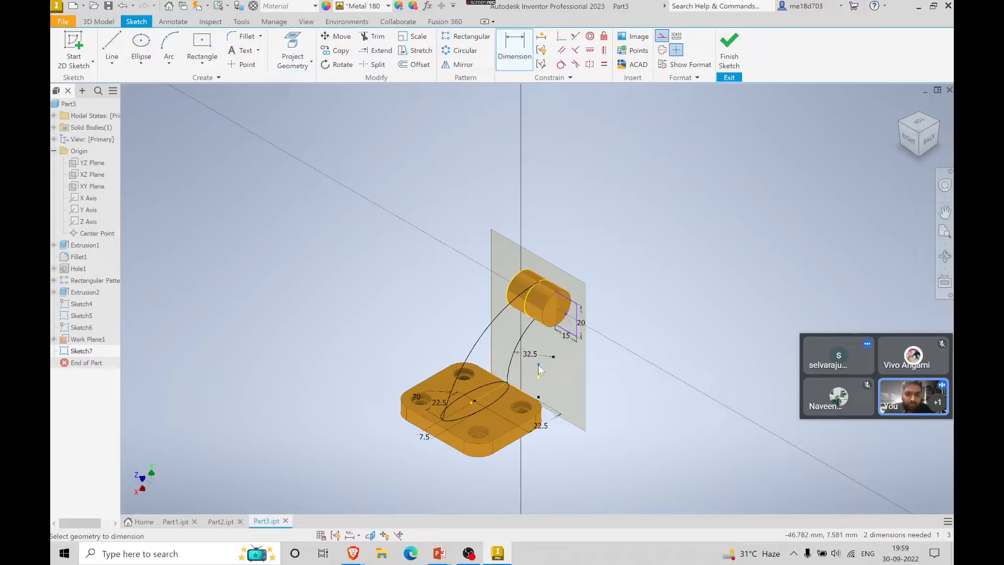
{"action": "left_click", "coordinate": [566, 314]}
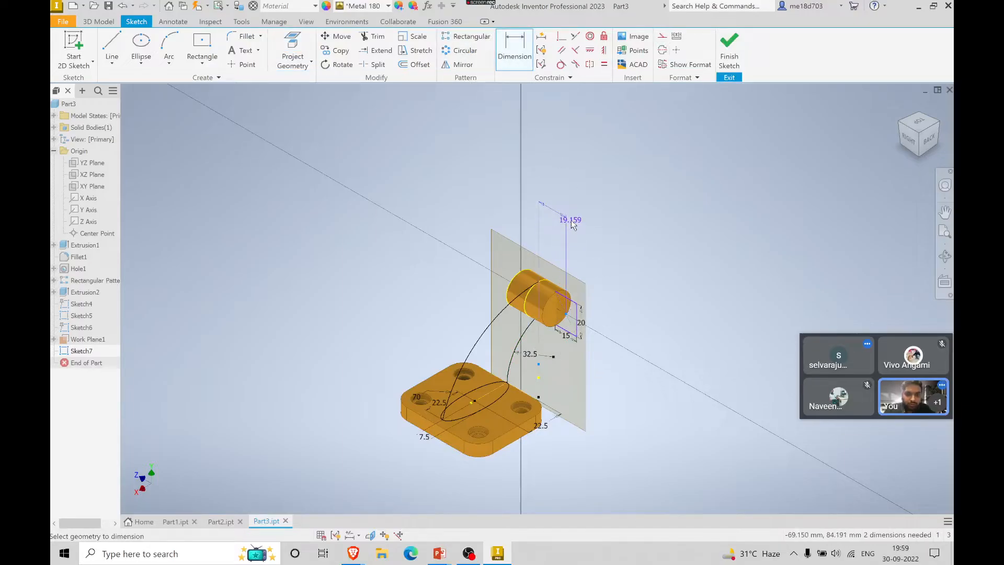
{"action": "left_click", "coordinate": [572, 224]}
{"action": "type", "text": "0"}
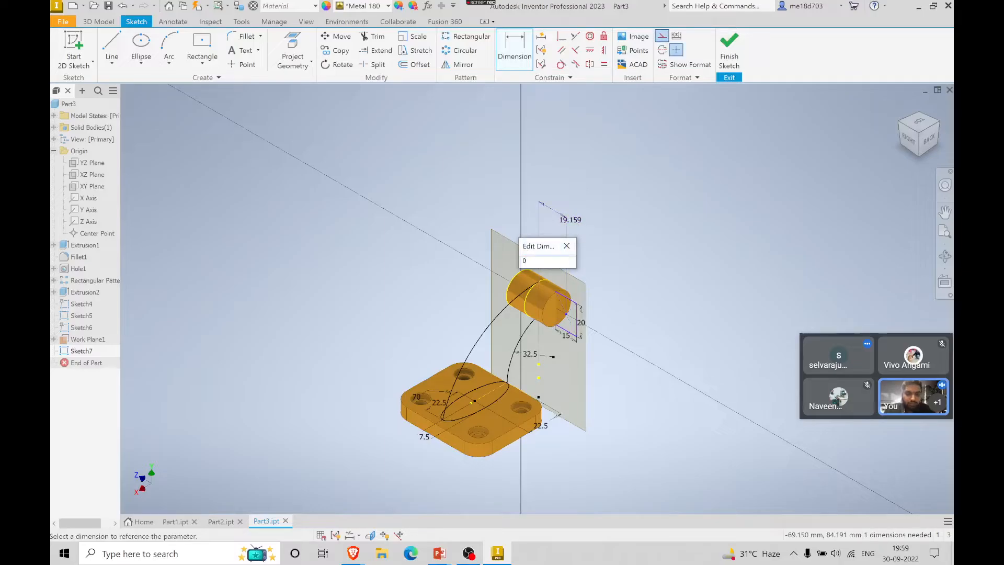
{"action": "key", "text": "Return"}
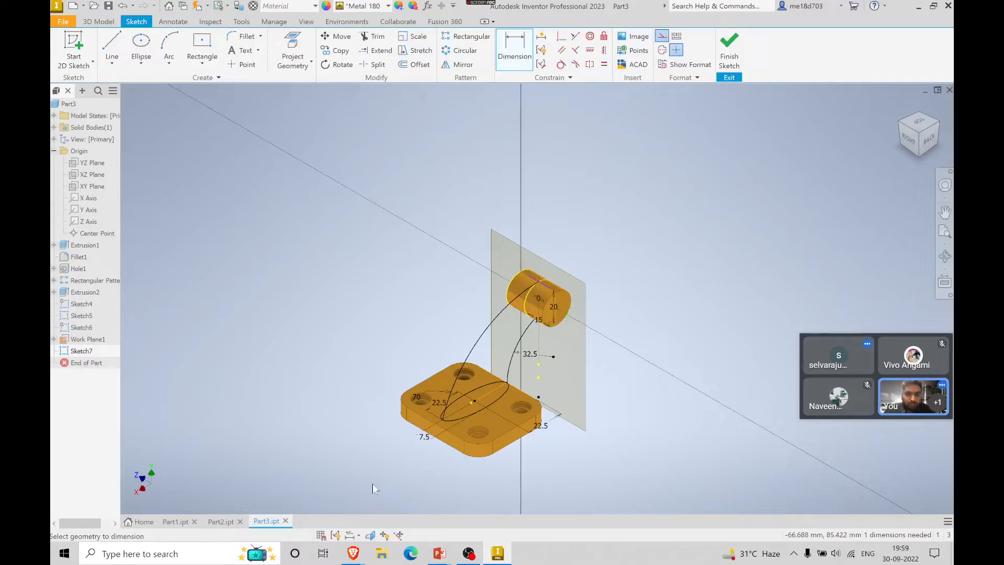
- Slice the model graphics at the sketch plane to inspect the rectangle inside the cylinder
{"action": "left_click", "coordinate": [370, 535]}
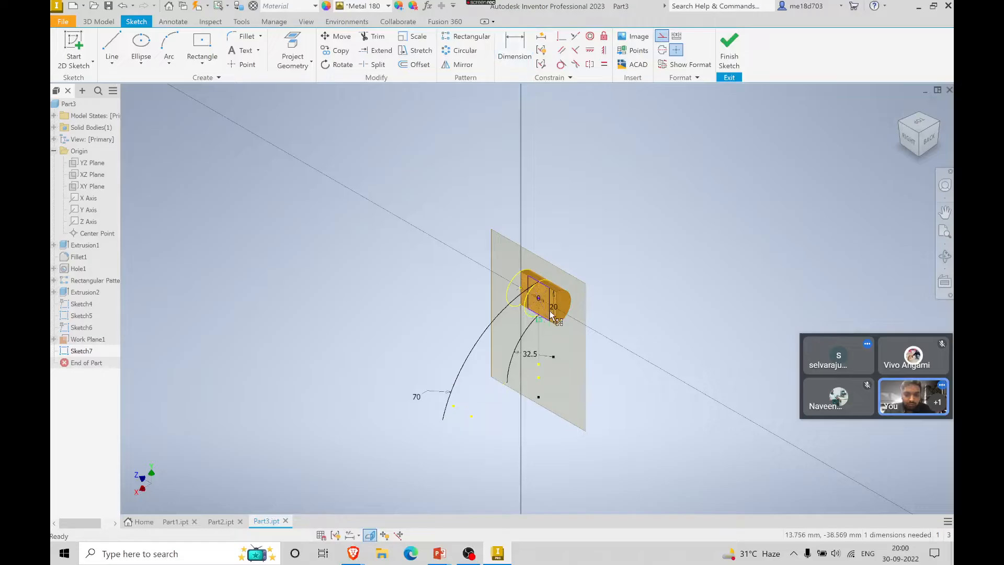
{"action": "scroll", "coordinate": [550, 314], "scroll_direction": "down", "scroll_amount": 1}
{"action": "scroll", "coordinate": [538, 285], "scroll_direction": "up", "scroll_amount": 5}
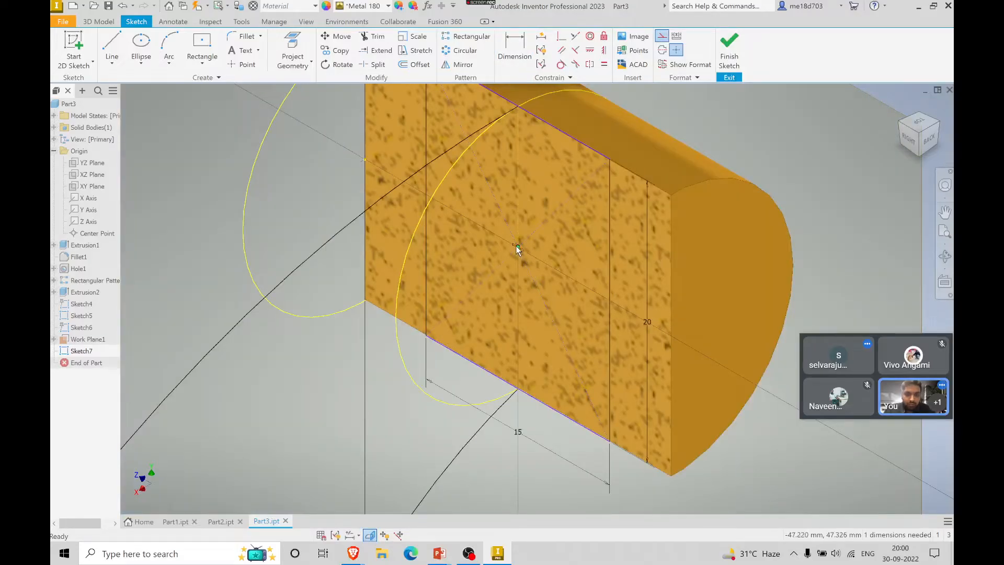
{"action": "scroll", "coordinate": [516, 250], "scroll_direction": "down", "scroll_amount": 2}
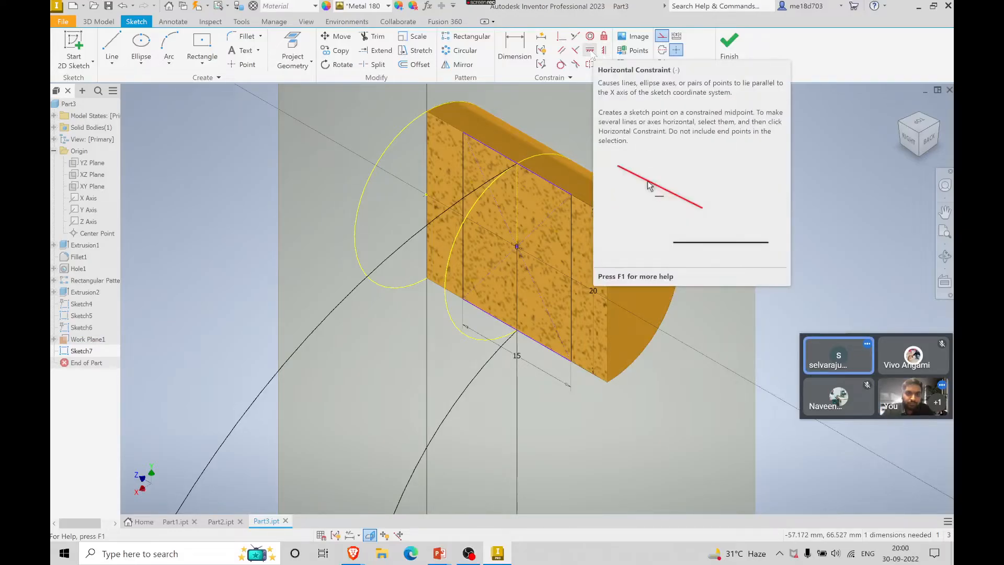
- Try a vertical constraint between the rectangle's center and the projected point below the cylinder, and undo it
{"action": "left_click", "coordinate": [604, 50]}
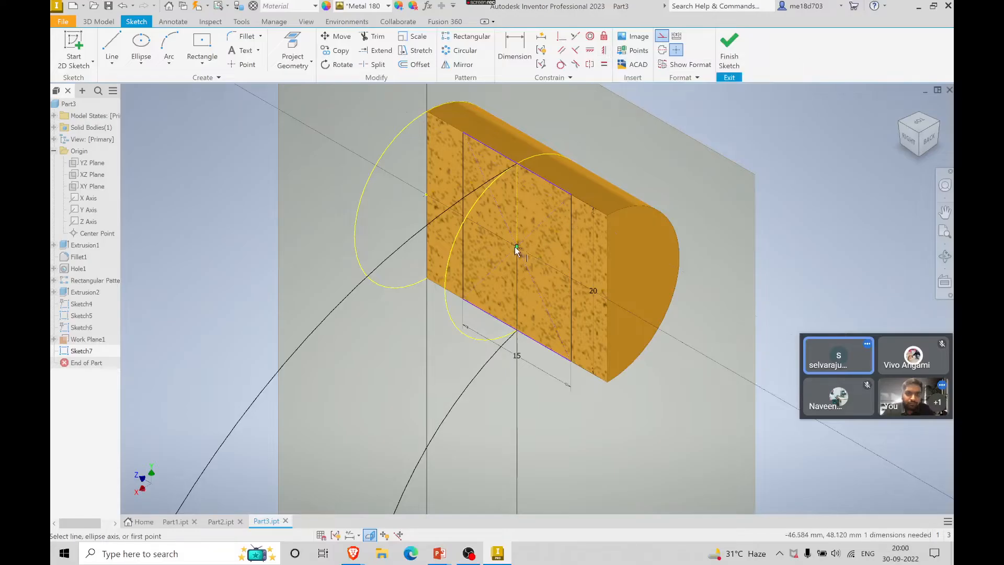
{"action": "left_click", "coordinate": [518, 249]}
{"action": "scroll", "coordinate": [517, 249], "scroll_direction": "up", "scroll_amount": 3}
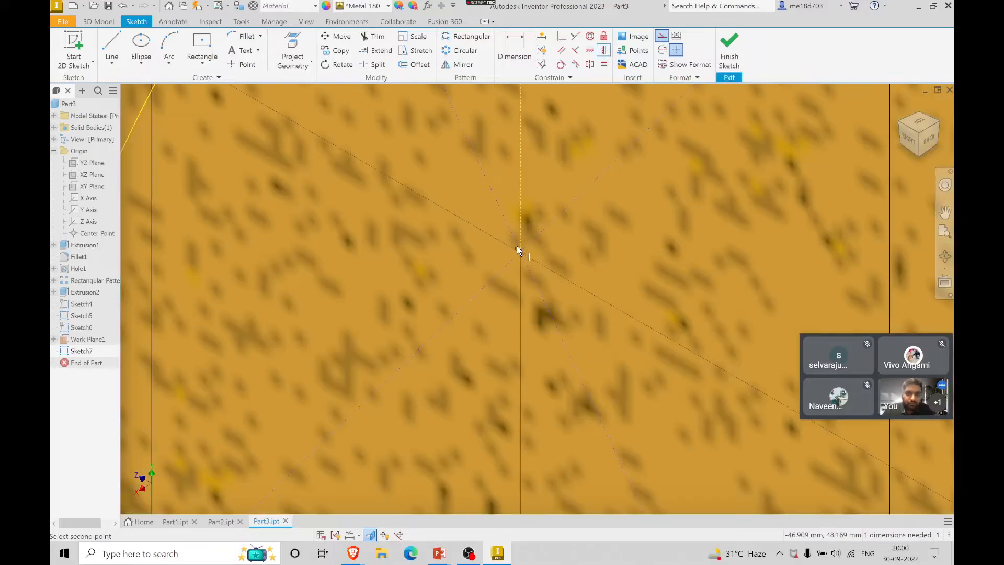
{"action": "scroll", "coordinate": [518, 248], "scroll_direction": "up", "scroll_amount": 2}
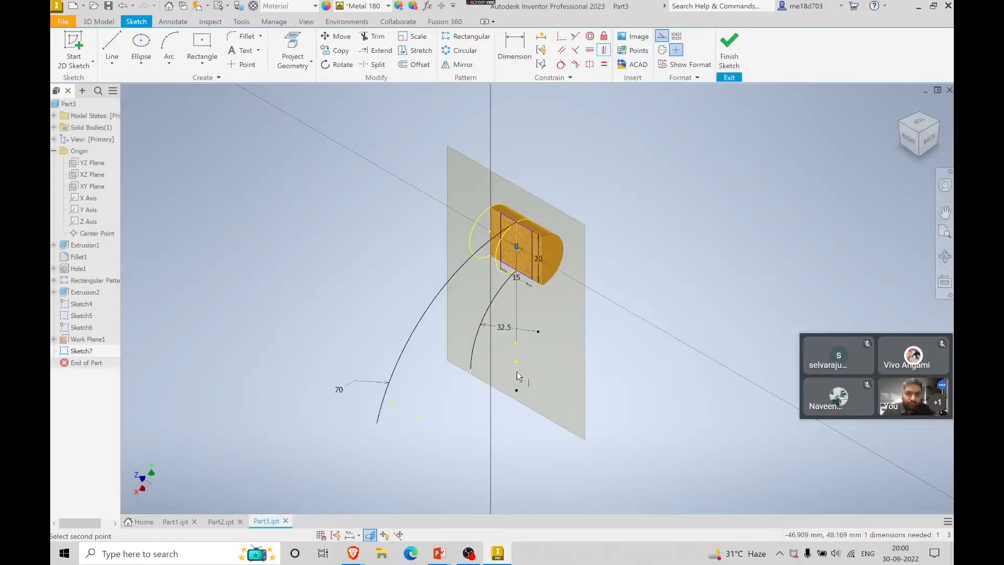
{"action": "left_click", "coordinate": [517, 343]}
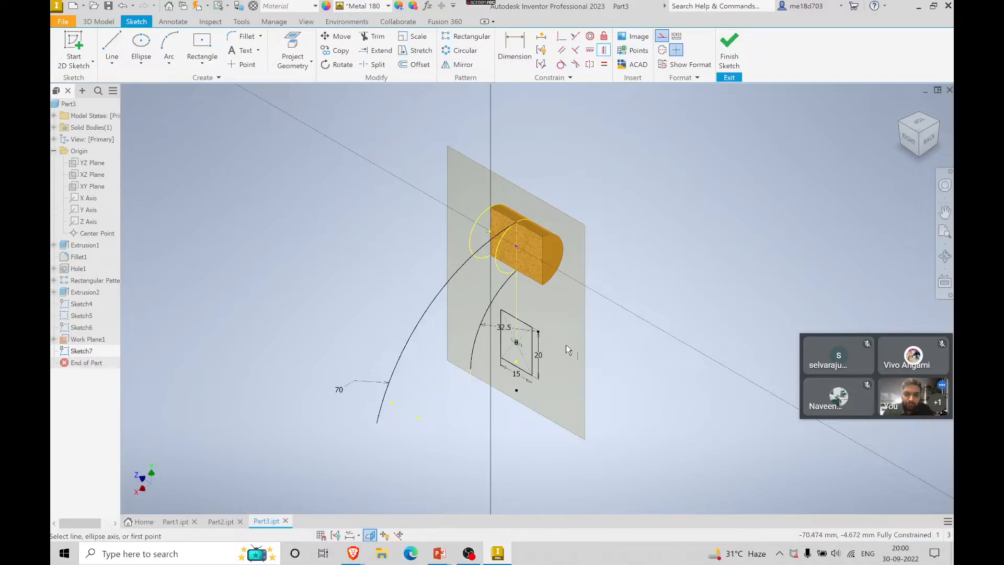
{"action": "key", "text": "ctrl+z"}
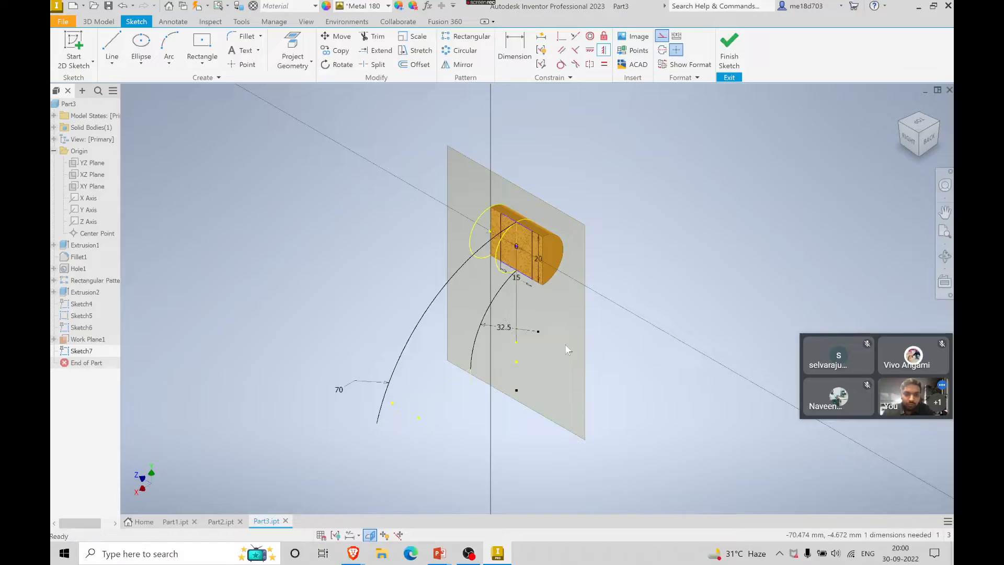
{"action": "scroll", "coordinate": [519, 266], "scroll_direction": "down", "scroll_amount": 3}
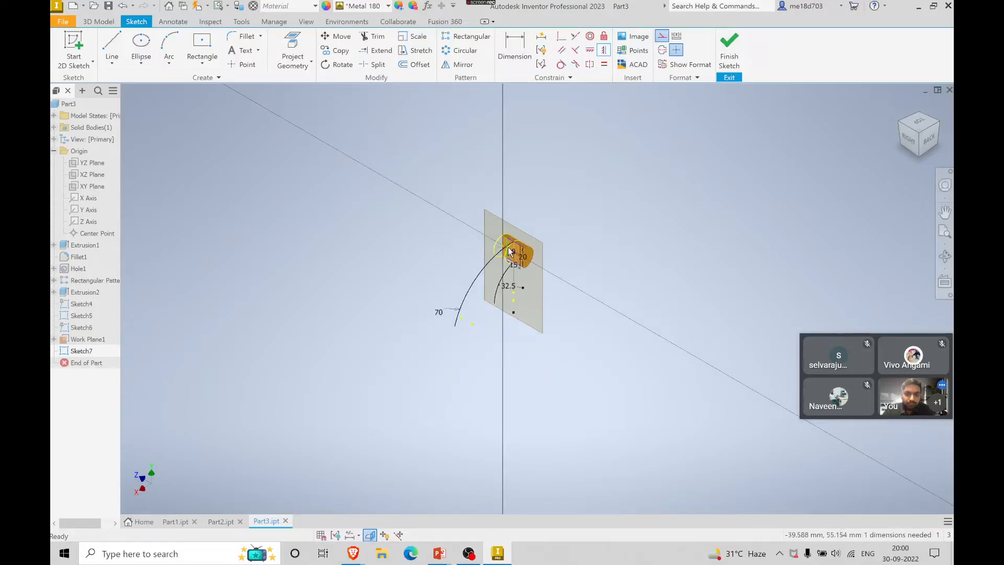
{"action": "scroll", "coordinate": [507, 248], "scroll_direction": "up", "scroll_amount": 5}
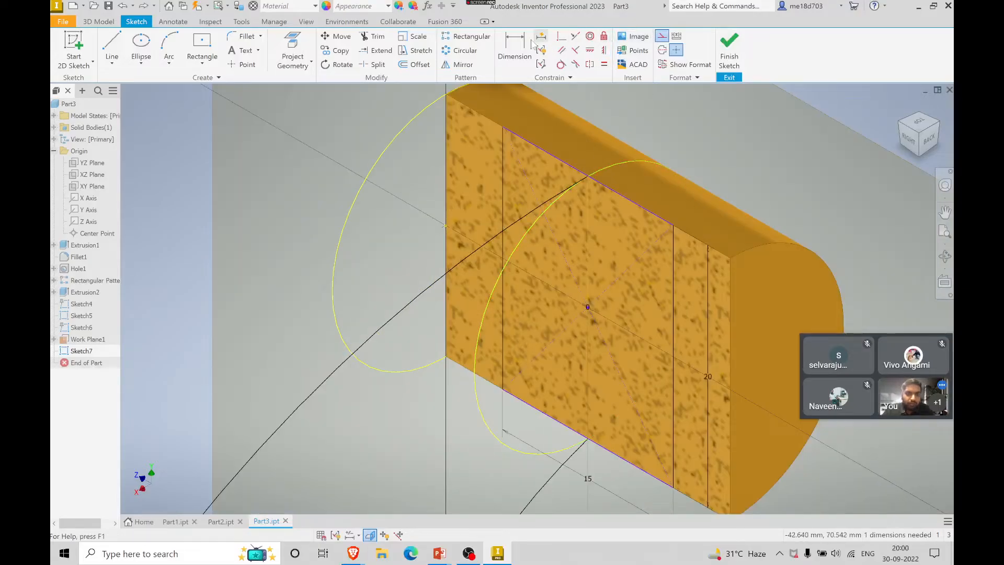
{"action": "left_click", "coordinate": [514, 49]}
{"action": "left_click", "coordinate": [587, 308]}
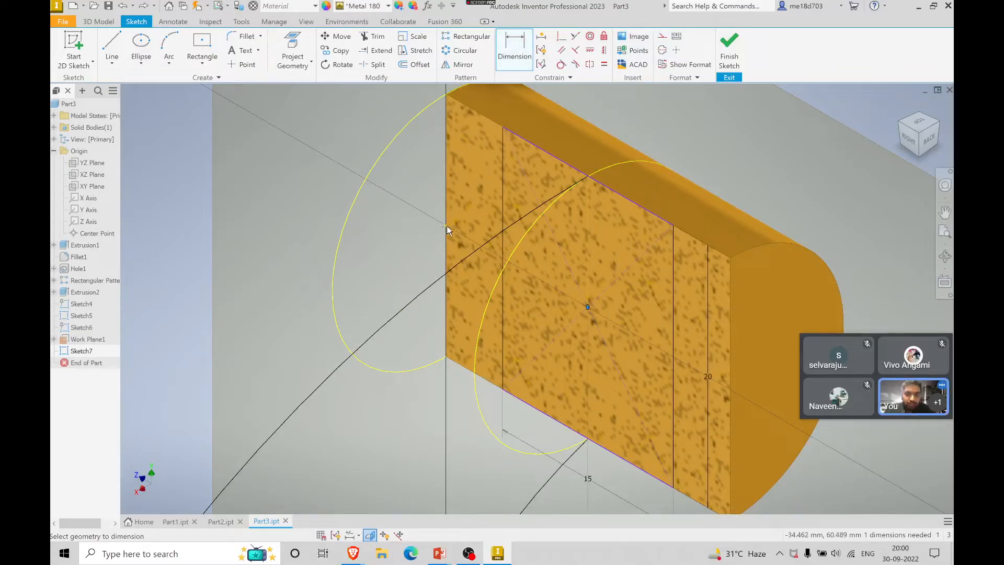
{"action": "scroll", "coordinate": [413, 255], "scroll_direction": "up", "scroll_amount": 5}
{"action": "scroll", "coordinate": [414, 258], "scroll_direction": "down", "scroll_amount": 6}
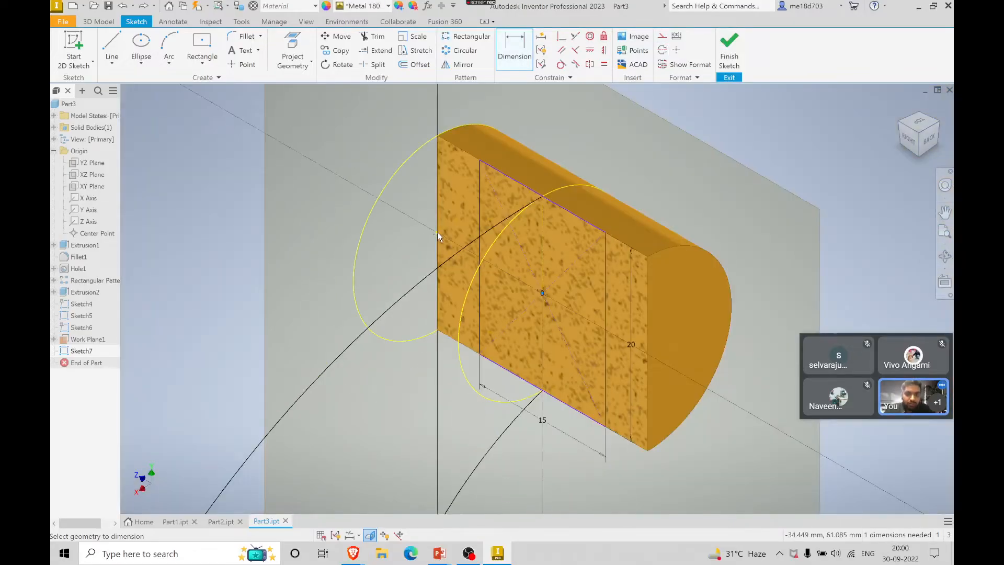
{"action": "scroll", "coordinate": [437, 233], "scroll_direction": "down", "scroll_amount": 4}
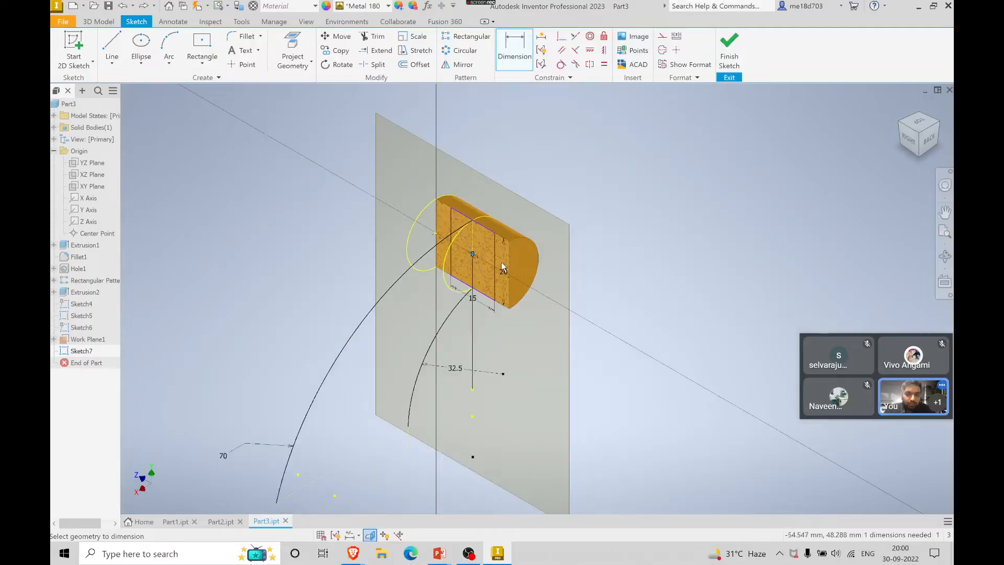
{"action": "left_click", "coordinate": [493, 305]}
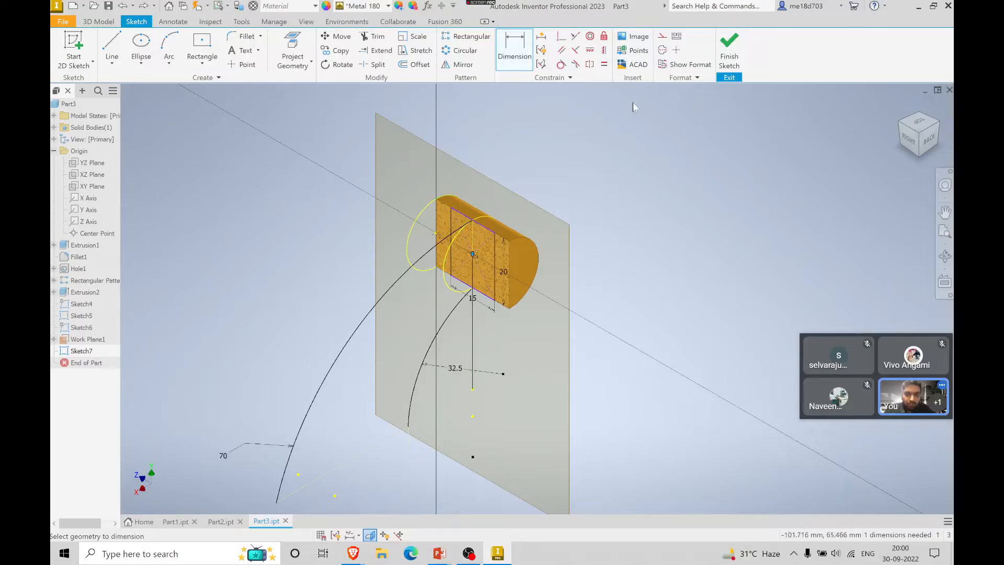
{"action": "key", "text": "Escape"}
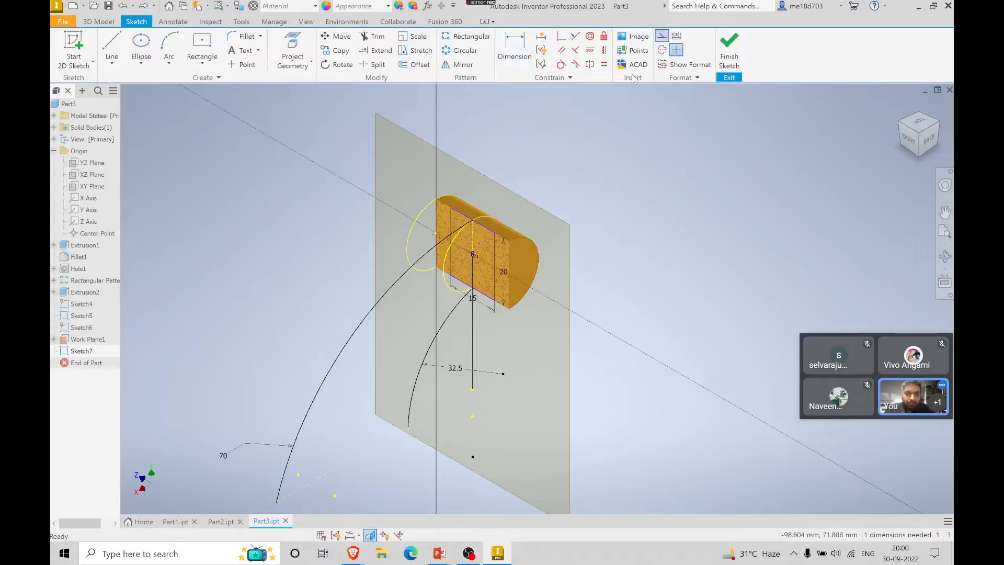
- Try to dimension the rectangle's center from the center point of the cylinder's end face
{"action": "left_click", "coordinate": [301, 49]}
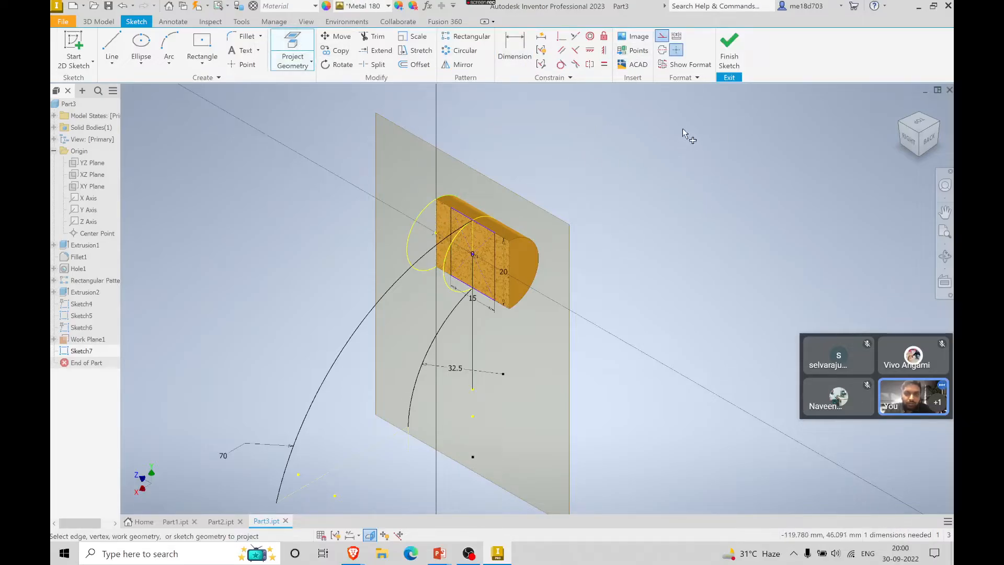
{"action": "left_click", "coordinate": [517, 49]}
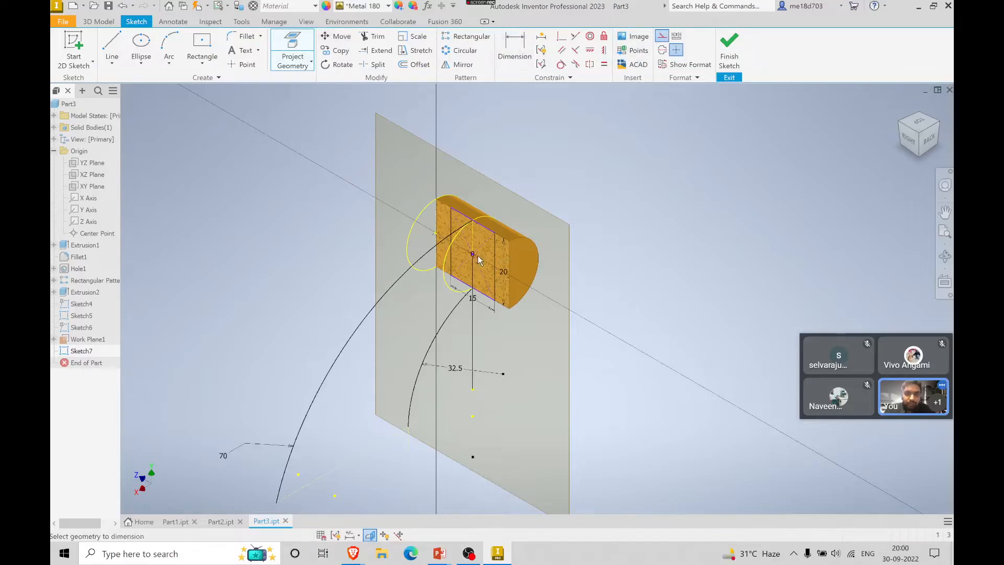
{"action": "left_click", "coordinate": [435, 234]}
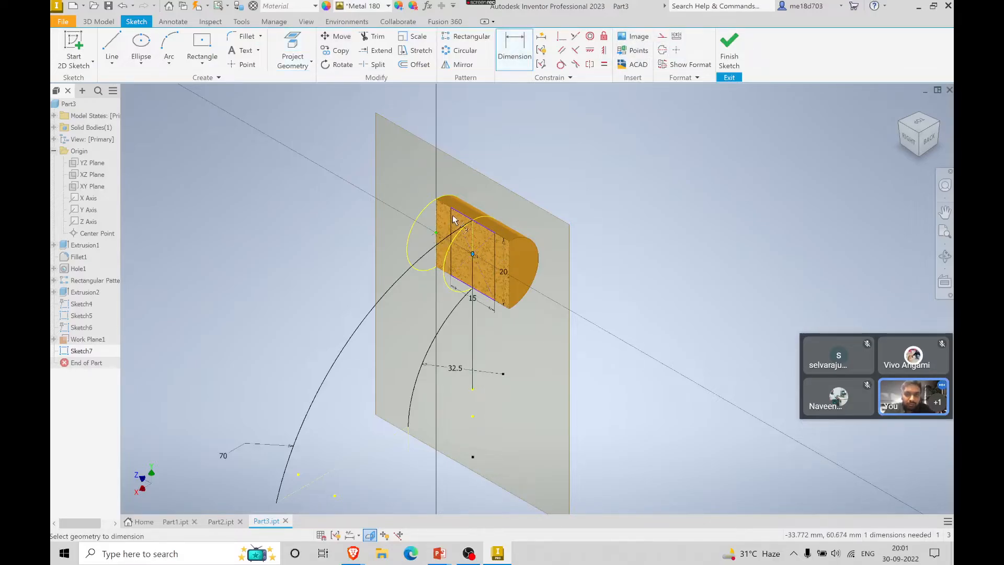
{"action": "left_click", "coordinate": [494, 148]}
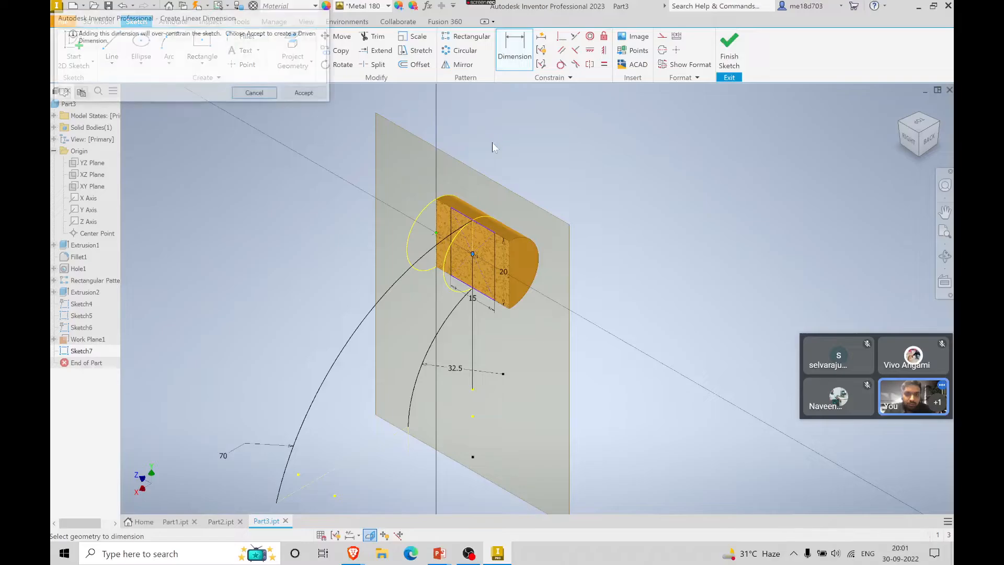
{"action": "left_click", "coordinate": [255, 93]}
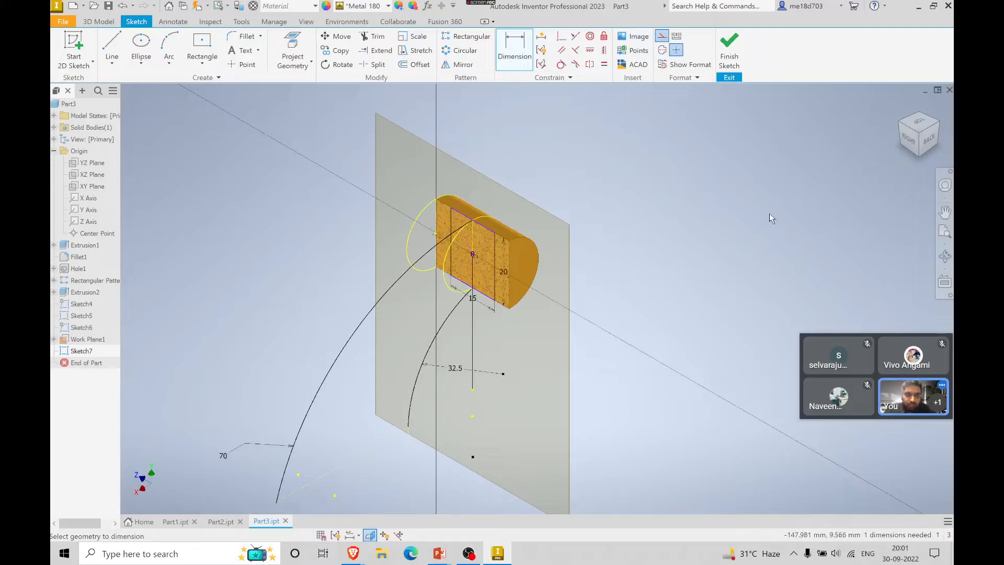
- Check the rectangle straight on from the right side and finish the sketch
{"action": "left_click", "coordinate": [912, 141]}
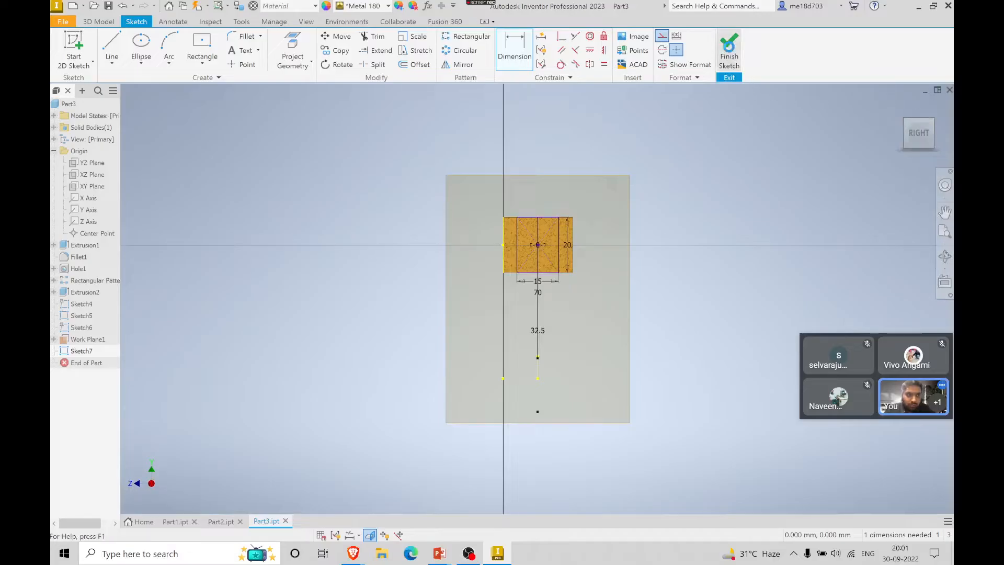
{"action": "left_click", "coordinate": [728, 49]}
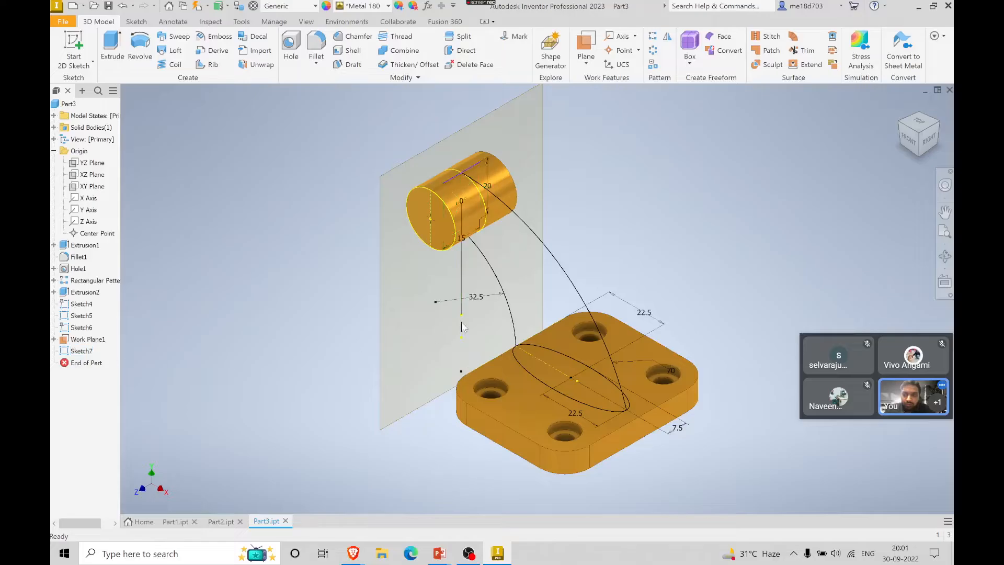
- Try to loft from the base ellipse to the rectangle inside the cylinder, using both side arcs as rails
{"action": "left_click", "coordinate": [175, 50]}
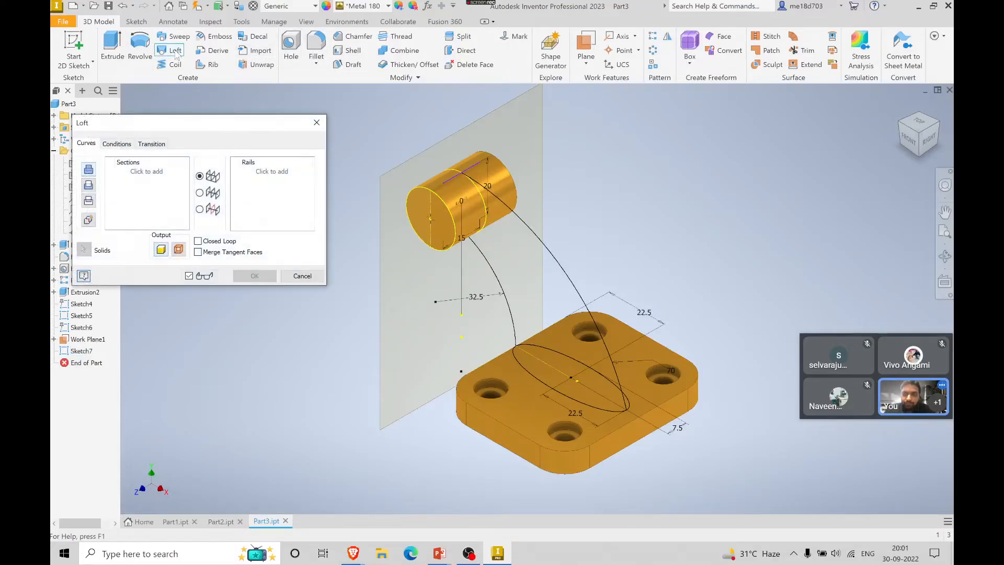
{"action": "left_click", "coordinate": [557, 380]}
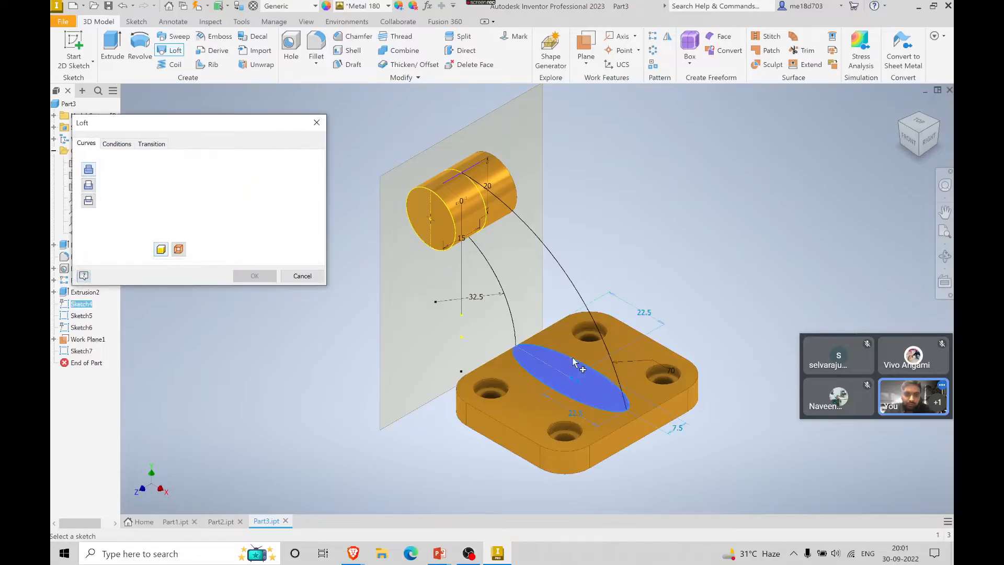
{"action": "left_click", "coordinate": [89, 353]}
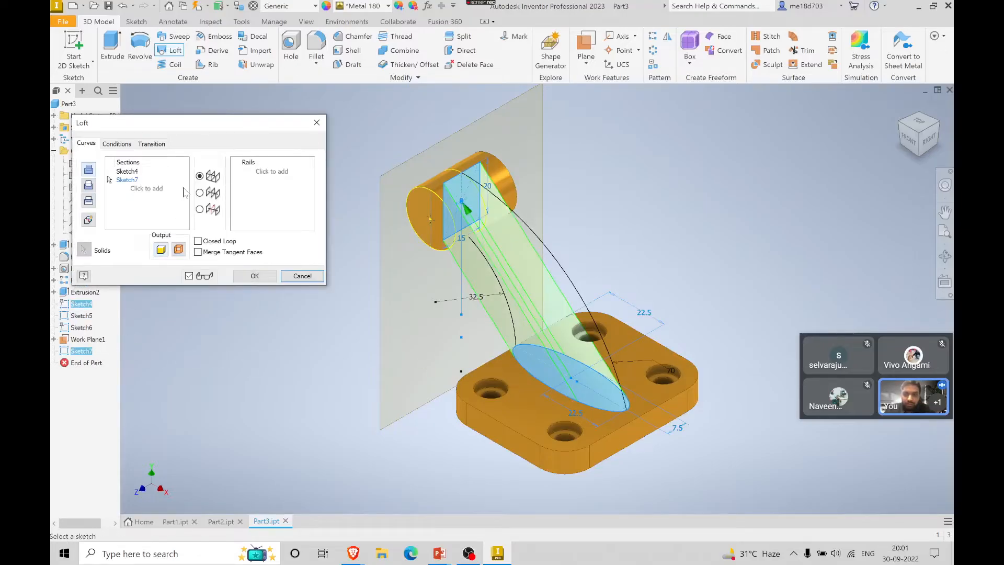
{"action": "left_click", "coordinate": [282, 174]}
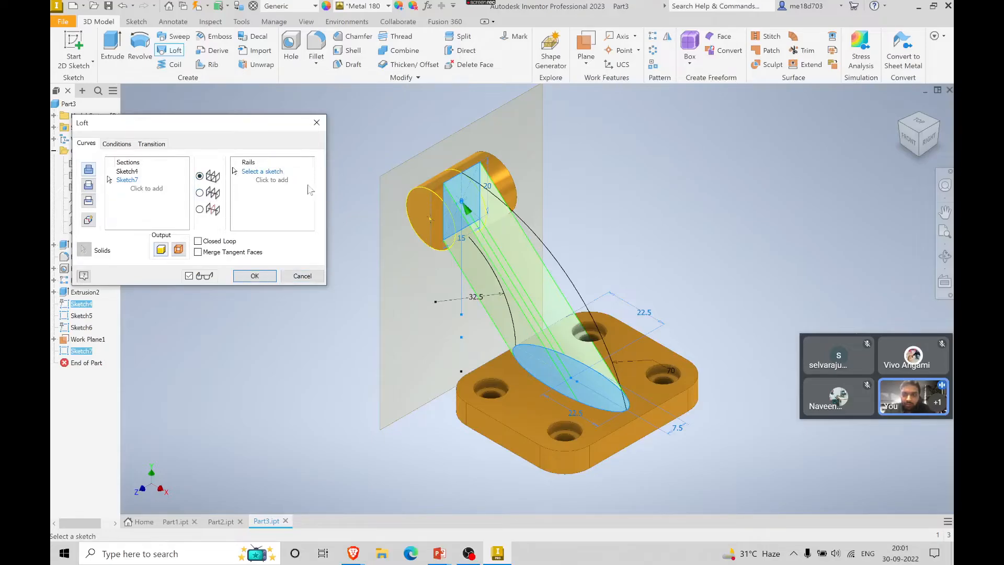
{"action": "left_click", "coordinate": [532, 238]}
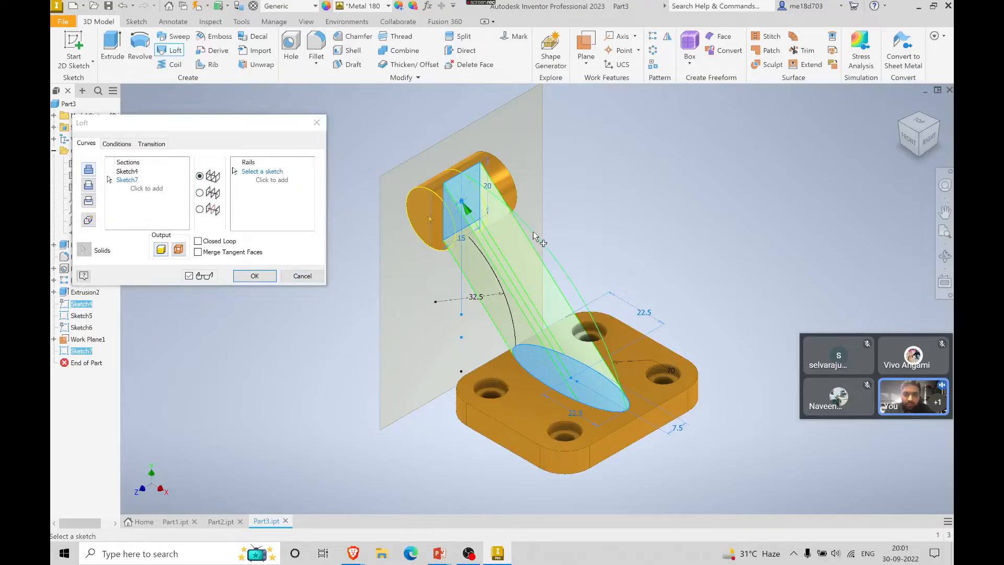
{"action": "left_click", "coordinate": [496, 277]}
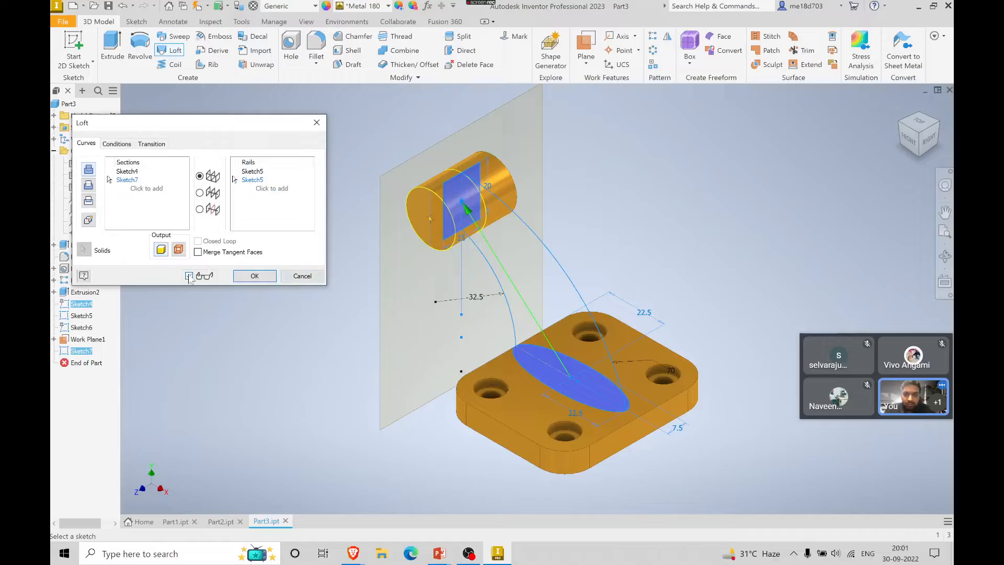
{"action": "left_click", "coordinate": [255, 276]}
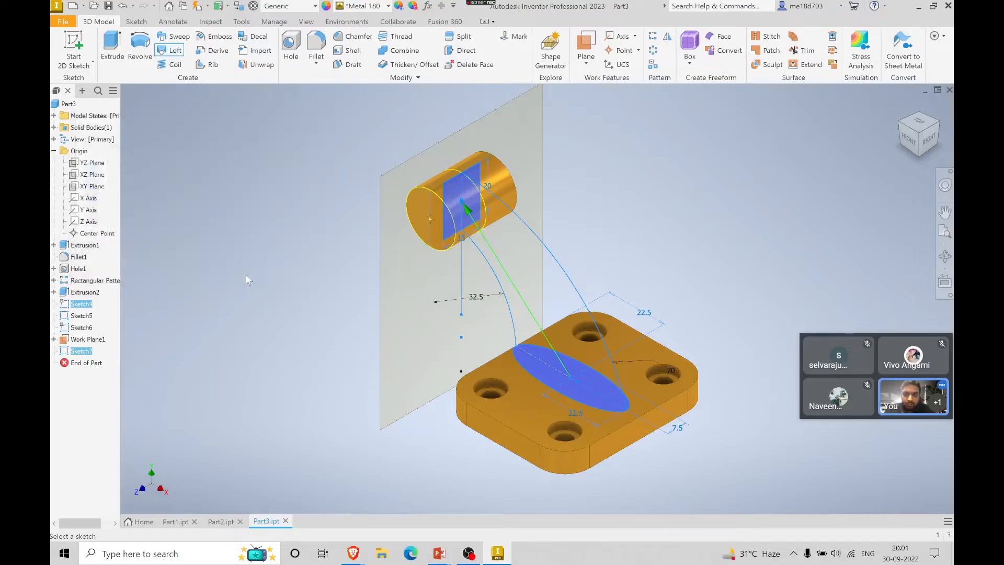
{"action": "left_click", "coordinate": [309, 96]}
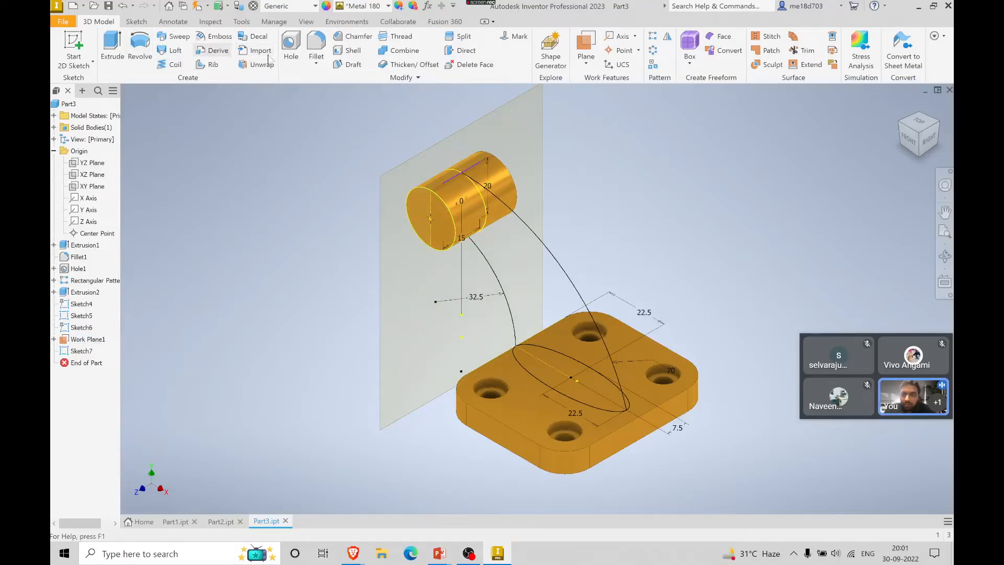
- Try to loft from the base ellipse to the rectangle inside the cylinder with only the outer arc as rail
{"action": "left_click", "coordinate": [175, 51]}
{"action": "left_click", "coordinate": [145, 174]}
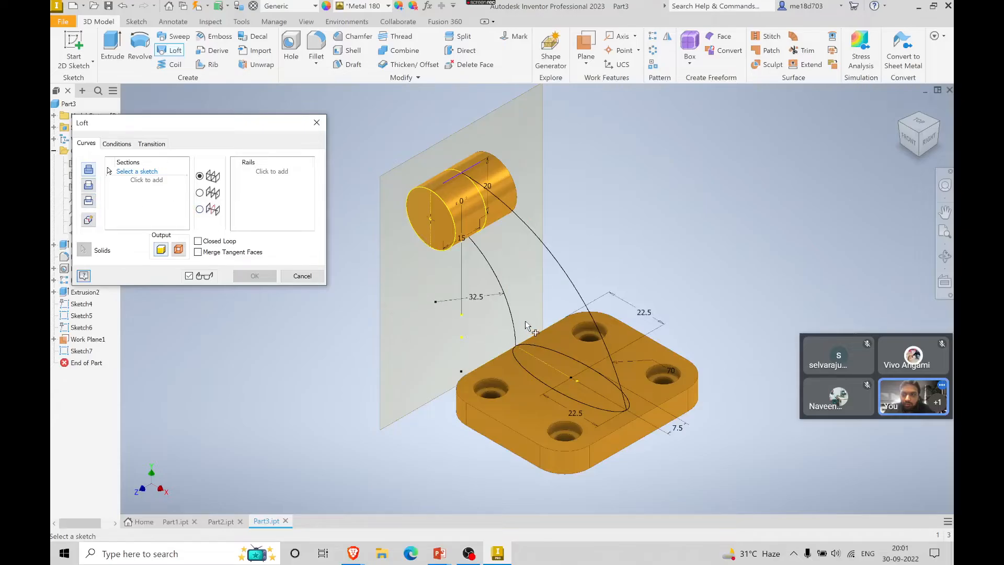
{"action": "left_click", "coordinate": [572, 360]}
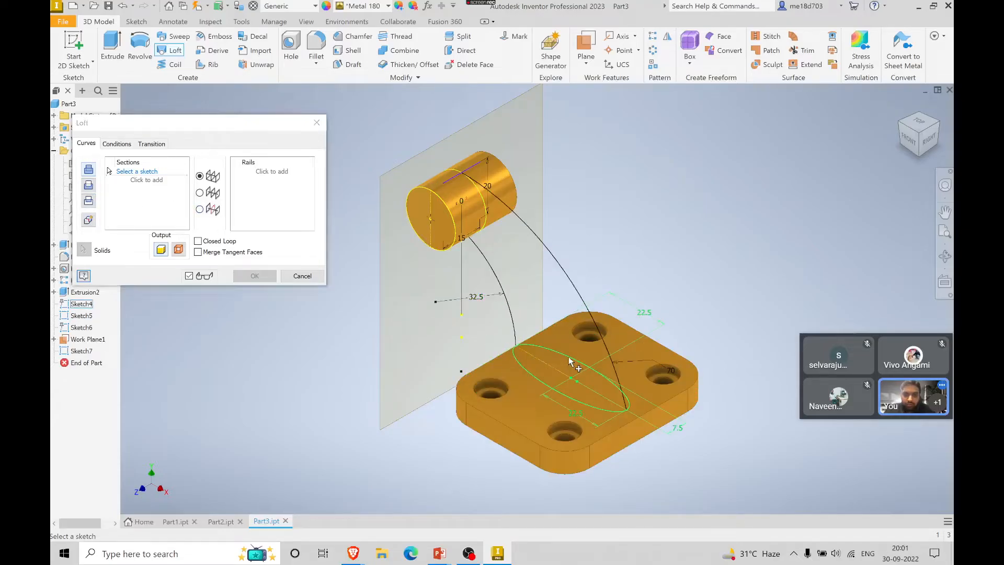
{"action": "left_click", "coordinate": [451, 180]}
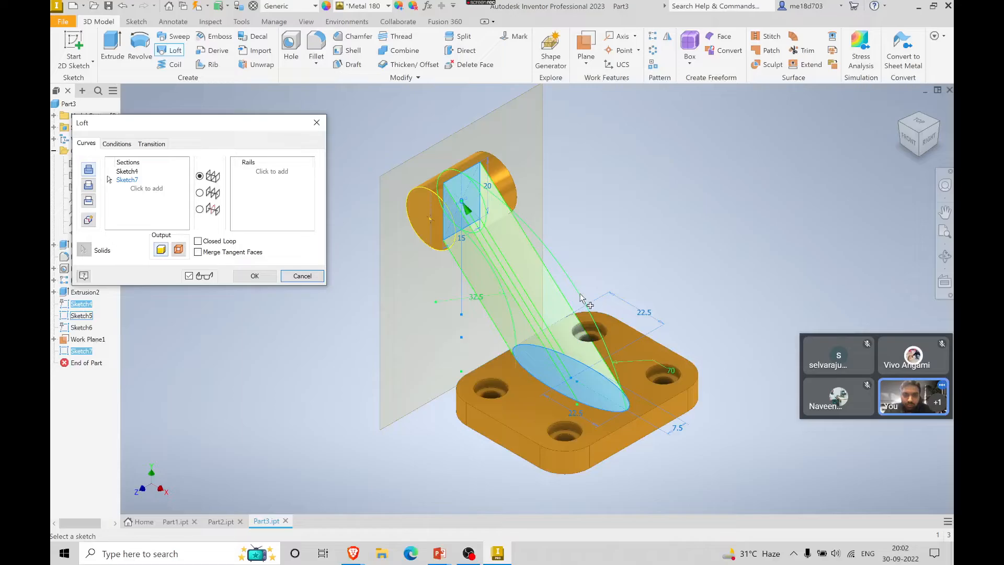
{"action": "left_click", "coordinate": [249, 174]}
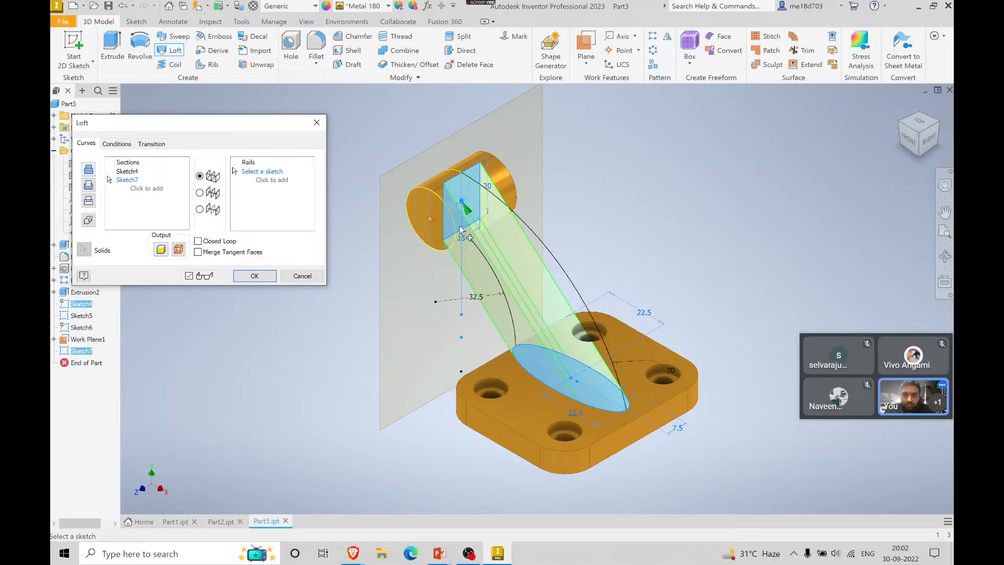
{"action": "left_click", "coordinate": [541, 242]}
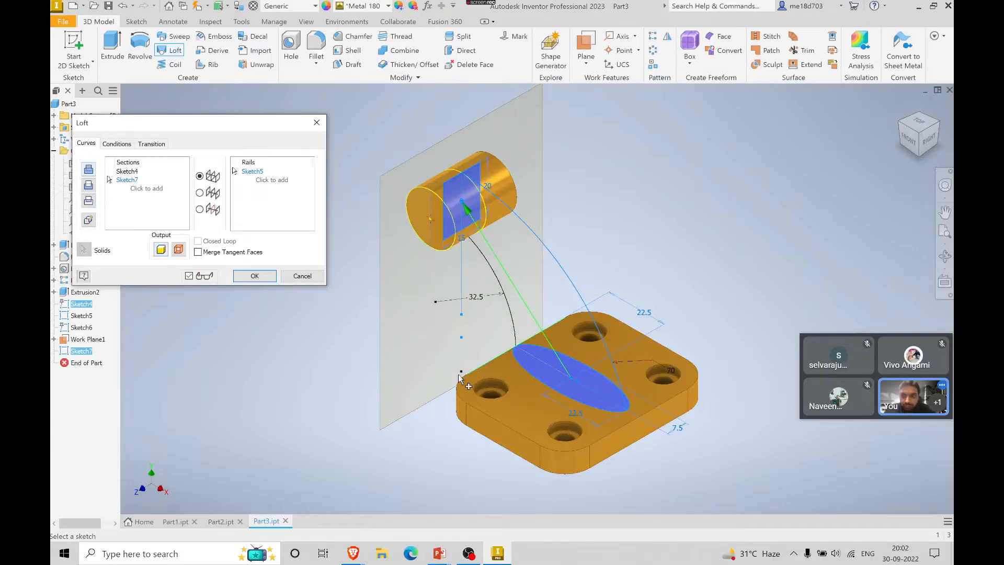
{"action": "left_click", "coordinate": [249, 276]}
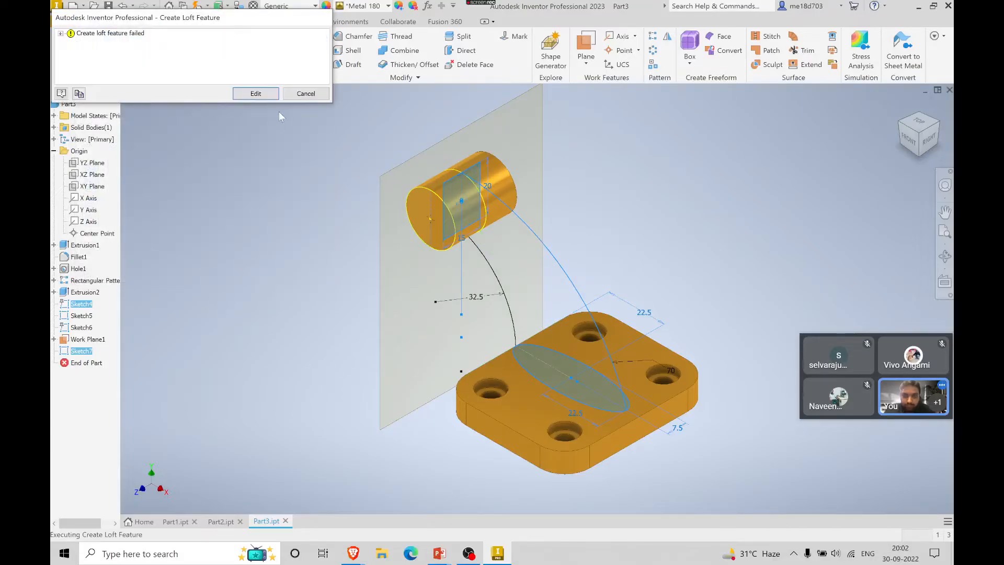
{"action": "left_click", "coordinate": [305, 94]}
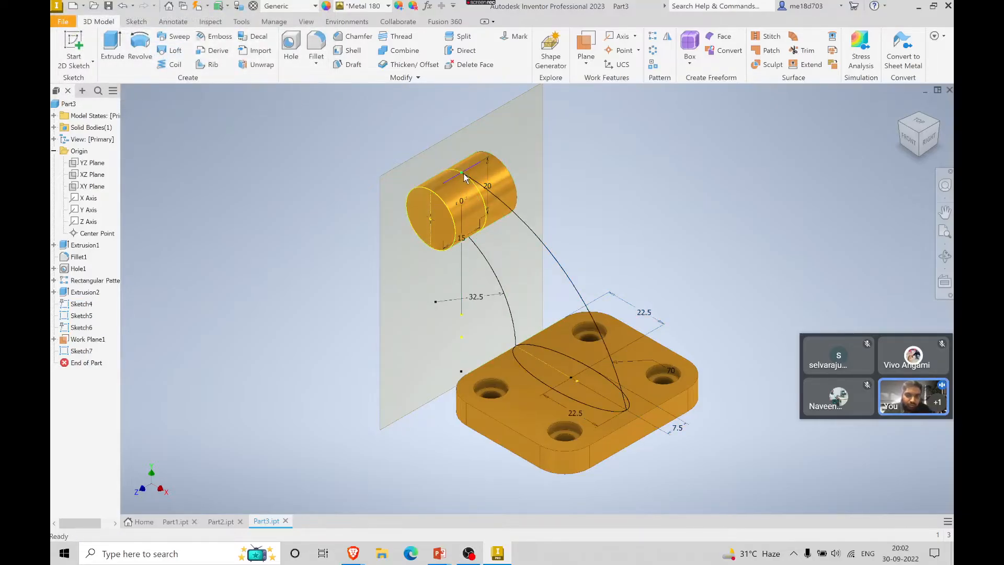
- Reopen the rectangle's sketch, remove the rectangle's centering dimension with the graphics unsliced, and finish the sketch
{"action": "double_click", "coordinate": [108, 351]}
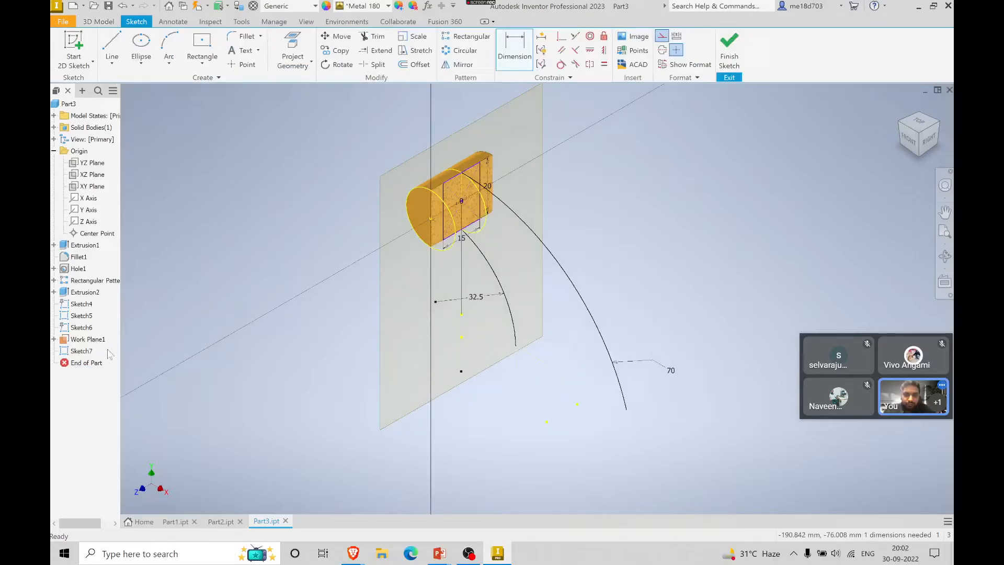
{"action": "key", "text": "F7"}
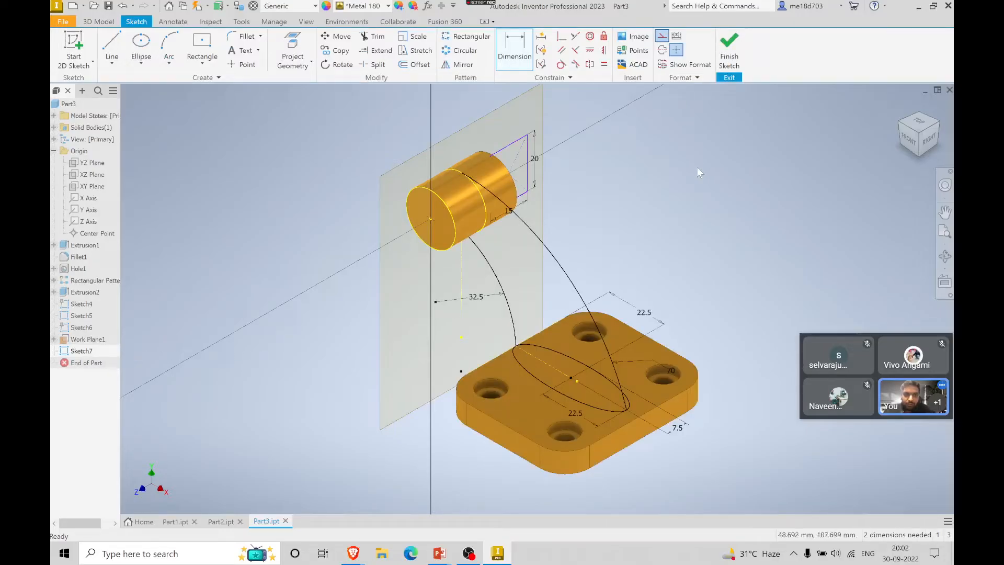
{"action": "key", "text": "Escape"}
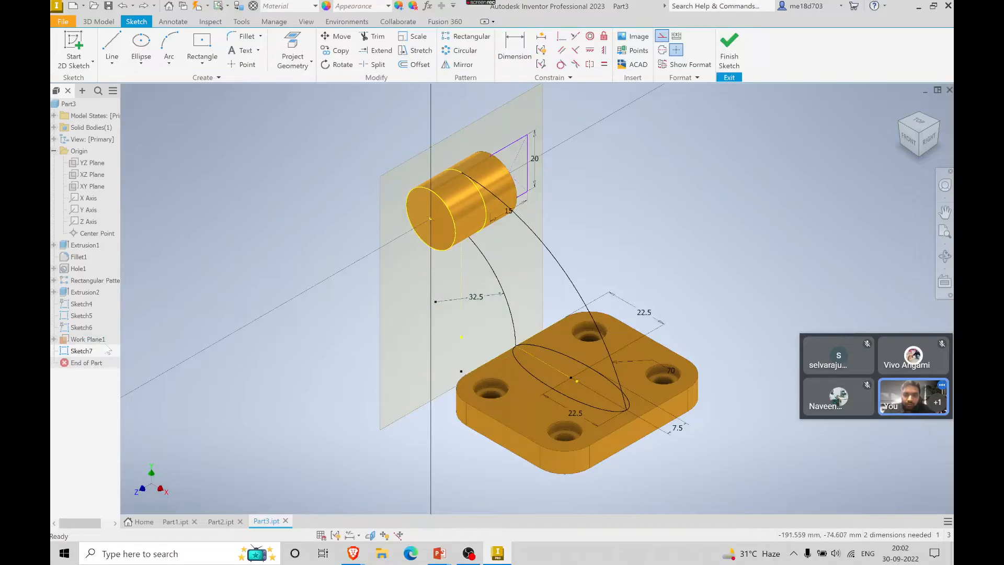
{"action": "left_click", "coordinate": [731, 45]}
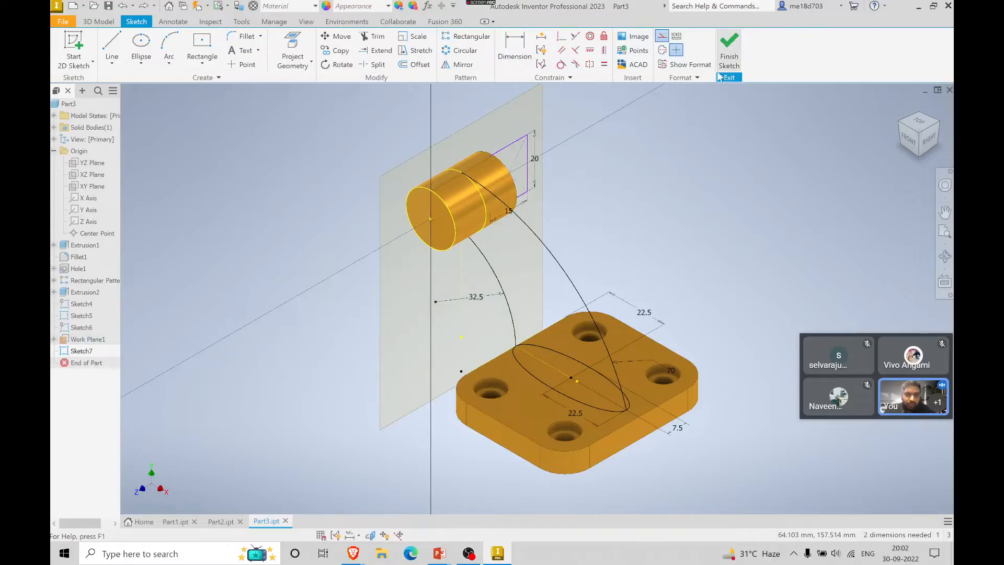
- Delete the rectangle sketch and the work plane it was drawn on
{"action": "right_click", "coordinate": [88, 354]}
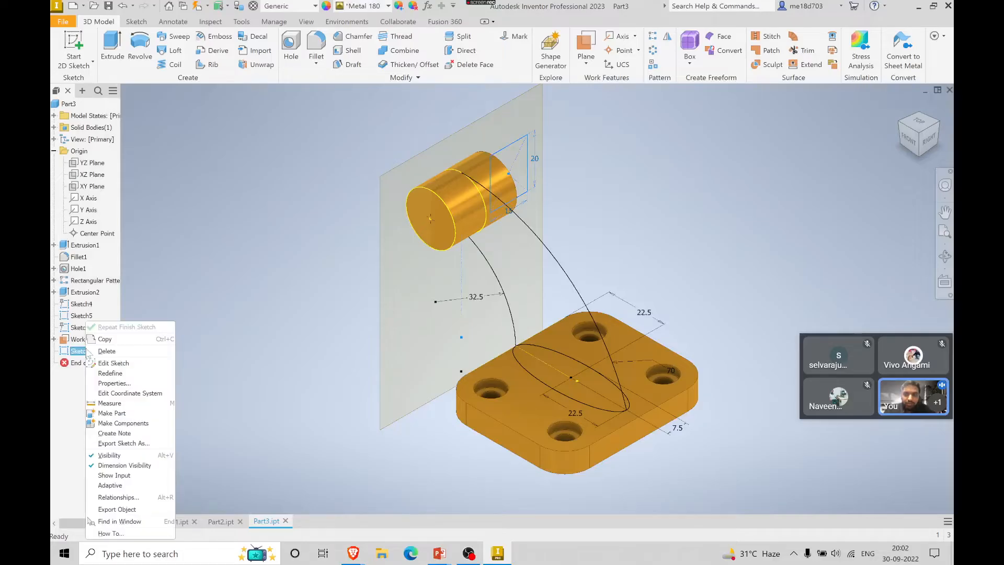
{"action": "left_click", "coordinate": [127, 352]}
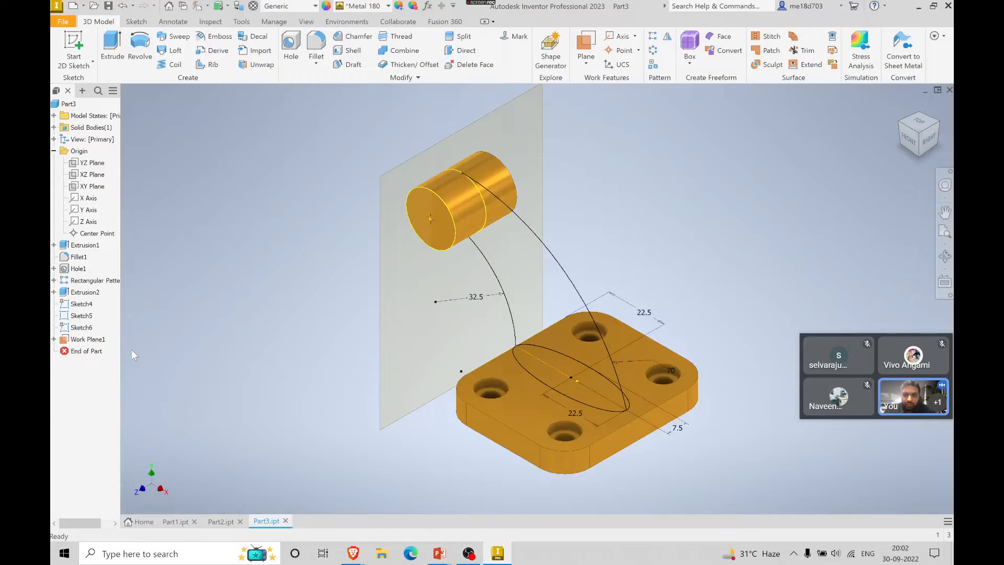
{"action": "right_click", "coordinate": [97, 343]}
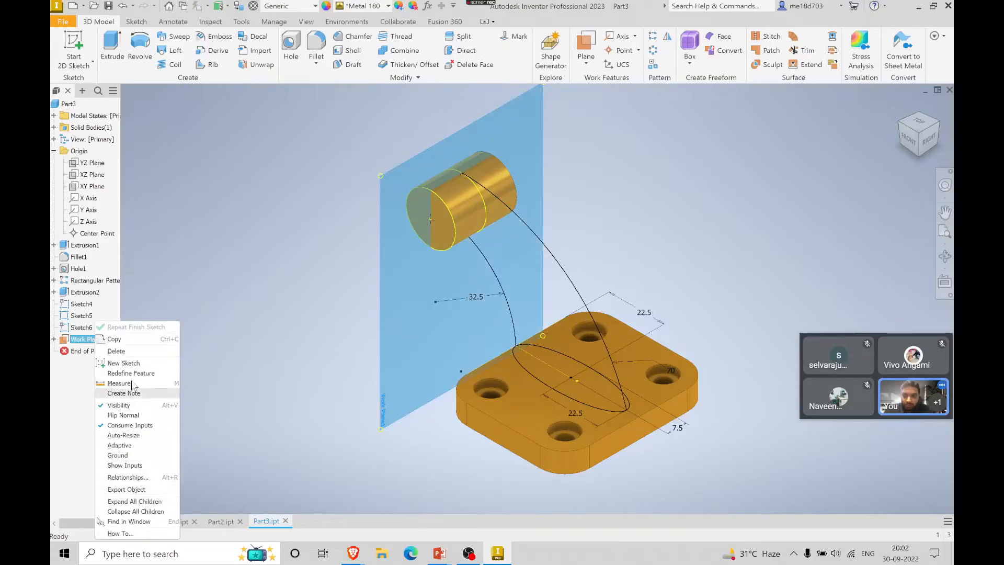
{"action": "left_click", "coordinate": [130, 352]}
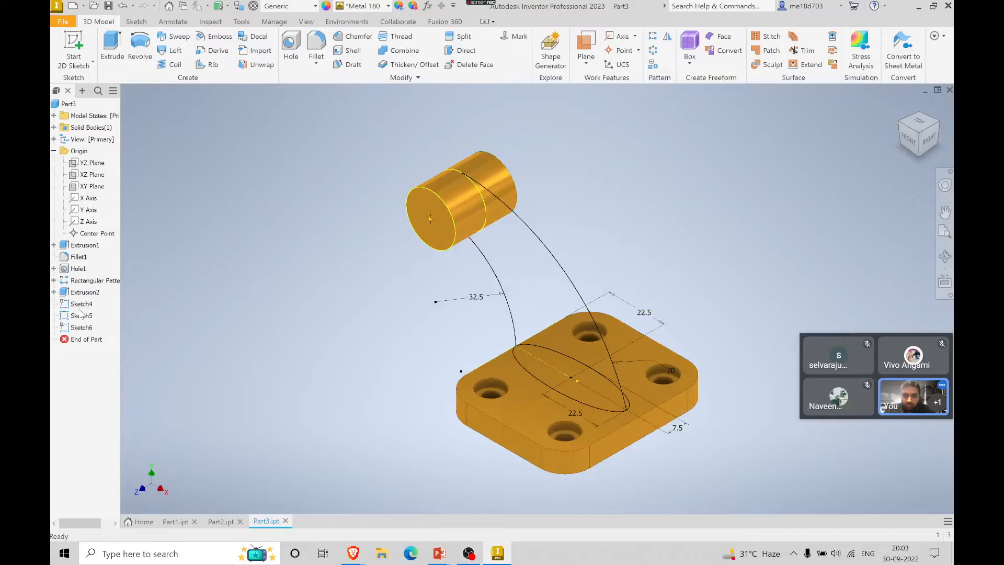
- Sweep the base ellipse along the outer arc with the inner arc as guide rail, scaling the profile in one direction only
{"action": "left_click", "coordinate": [174, 37]}
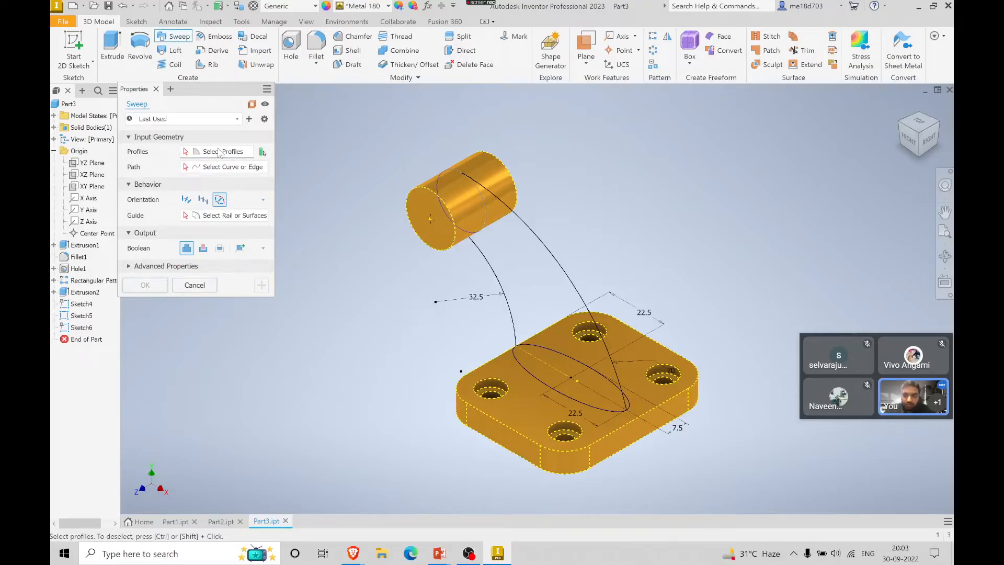
{"action": "left_click", "coordinate": [562, 360]}
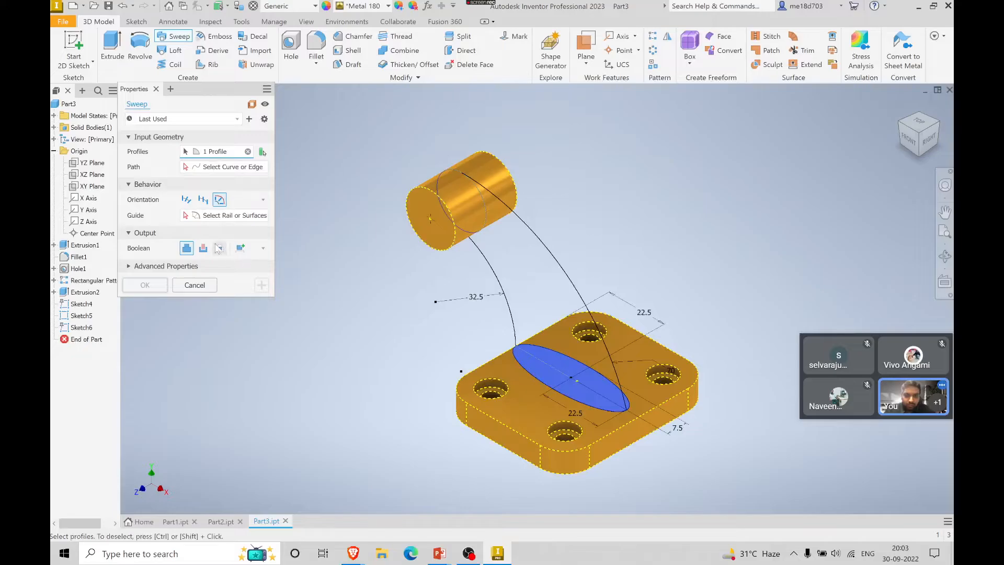
{"action": "left_click", "coordinate": [236, 168]}
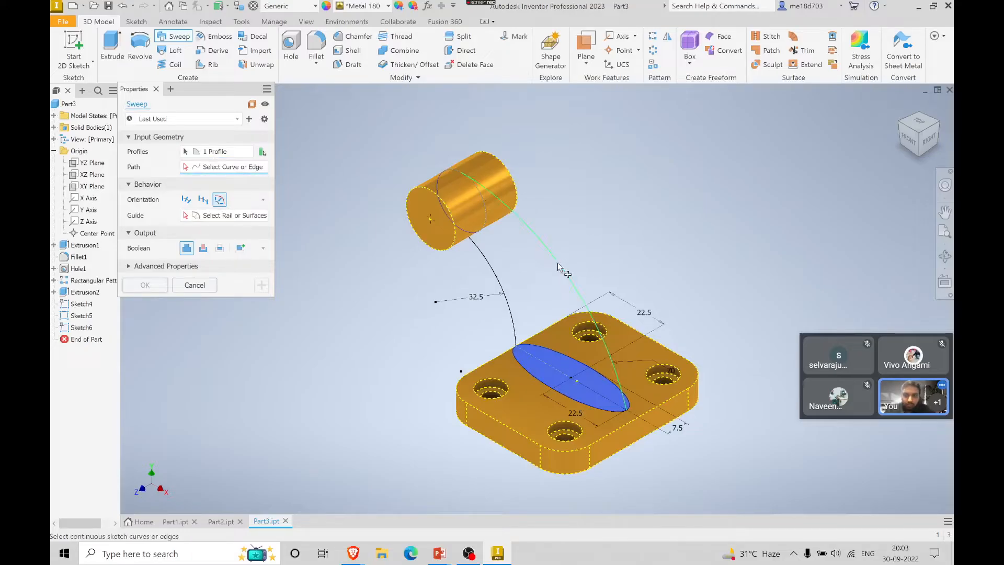
{"action": "left_click", "coordinate": [559, 267]}
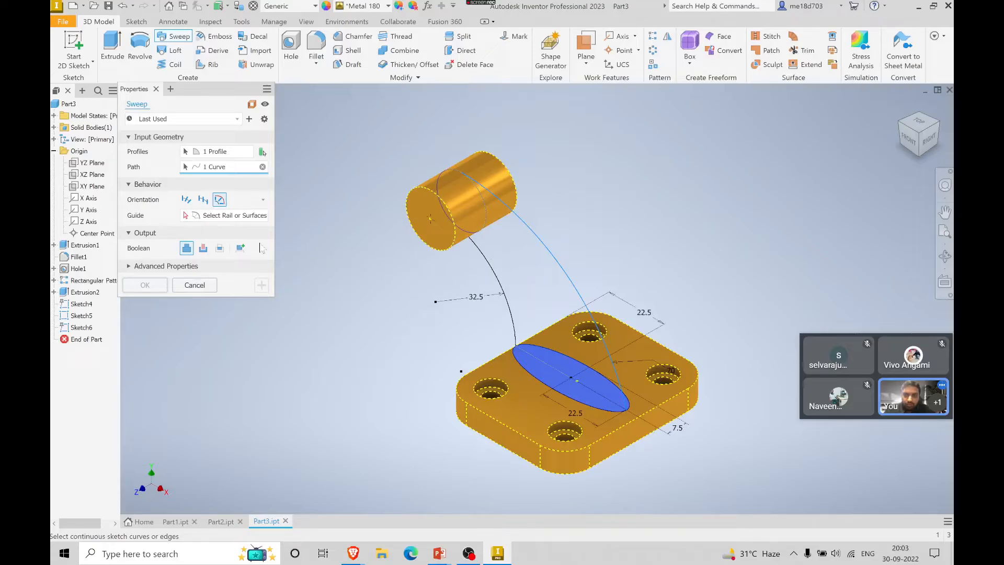
{"action": "left_click", "coordinate": [248, 216]}
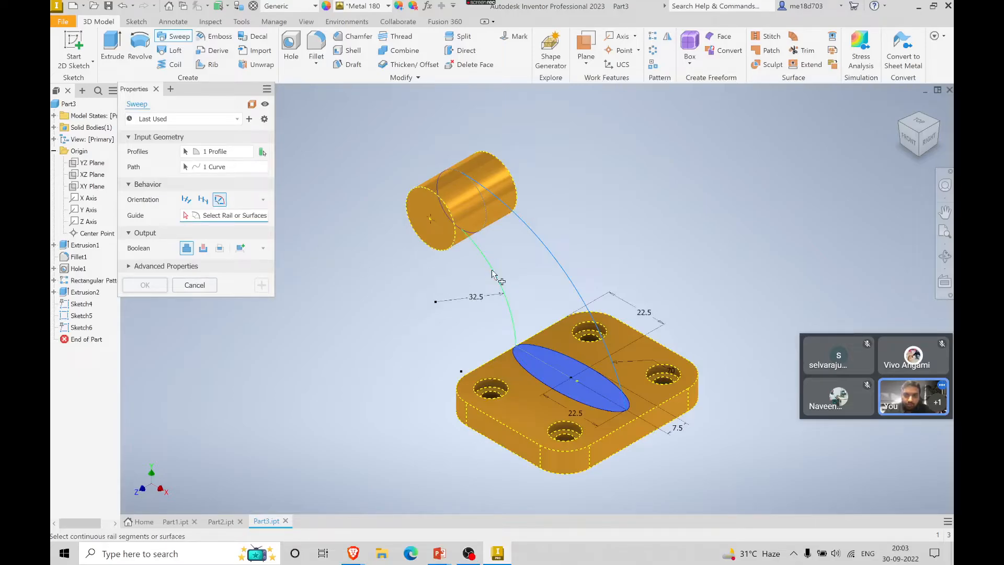
{"action": "left_click", "coordinate": [487, 266]}
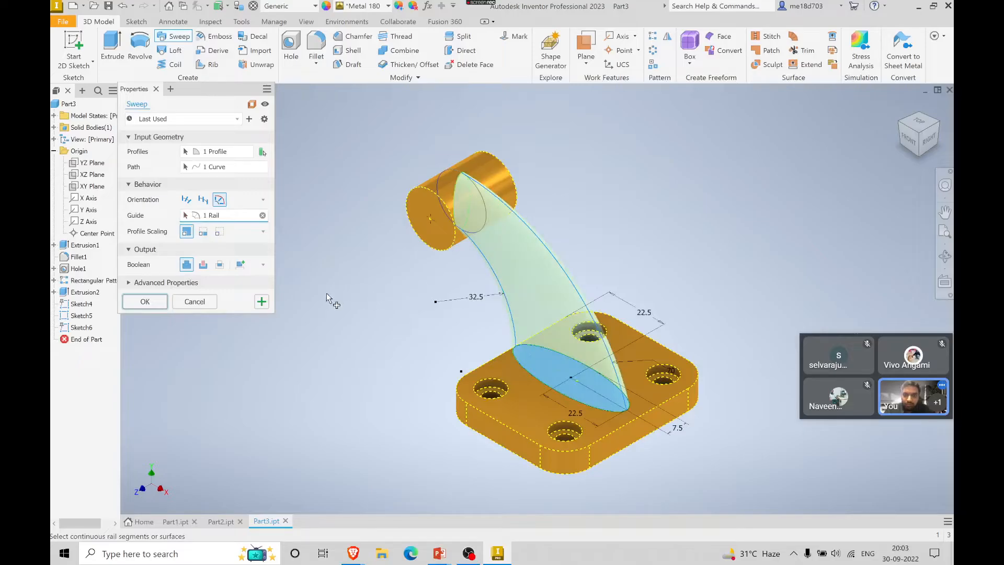
{"action": "left_click", "coordinate": [204, 231]}
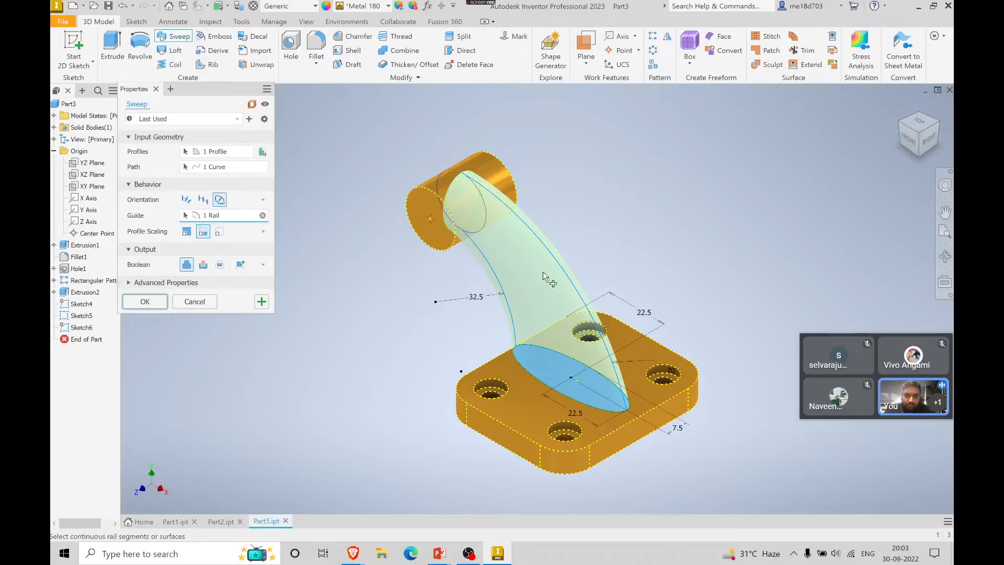
{"action": "left_click", "coordinate": [145, 302]}
- Add a simple 12 mm through-all hole at the center of the cylinder's end face
{"action": "left_click", "coordinate": [919, 123]}
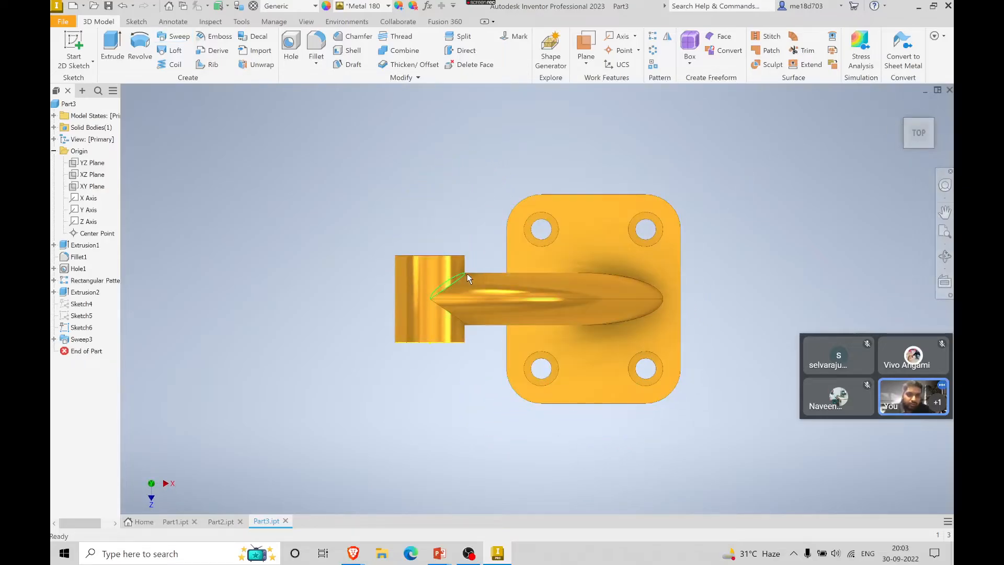
{"action": "left_click", "coordinate": [934, 147]}
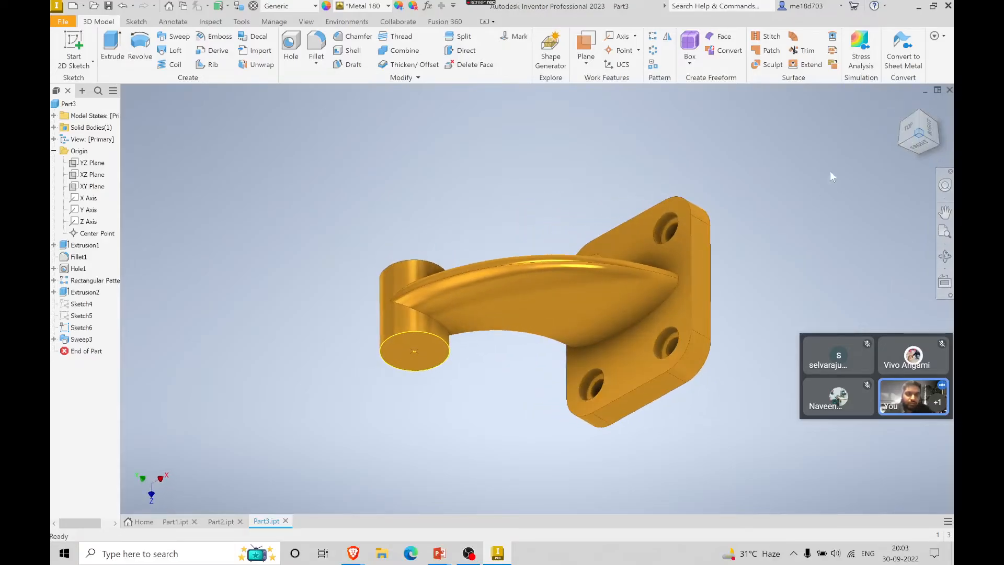
{"action": "left_click", "coordinate": [901, 105]}
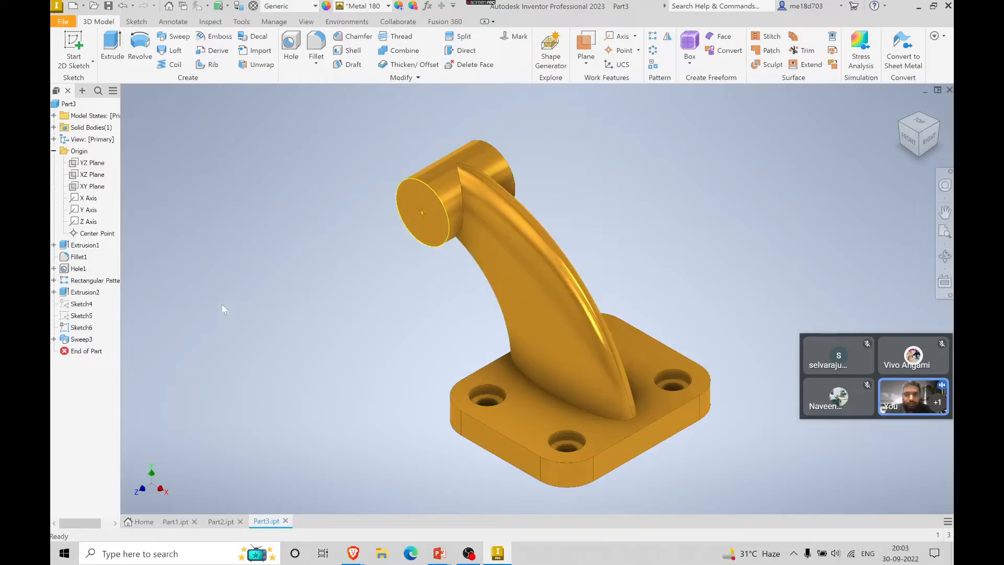
{"action": "left_click", "coordinate": [291, 45]}
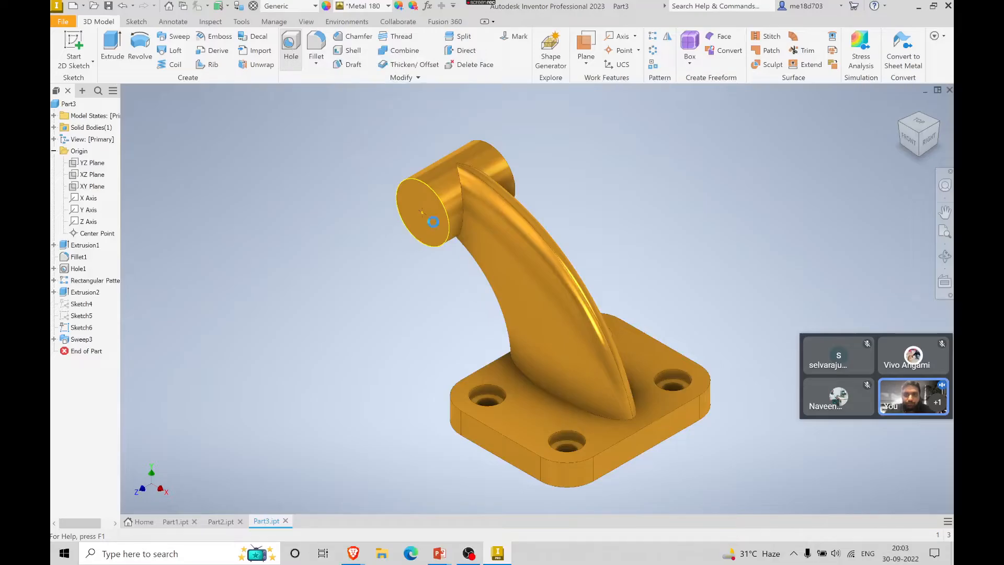
{"action": "left_click", "coordinate": [430, 205]}
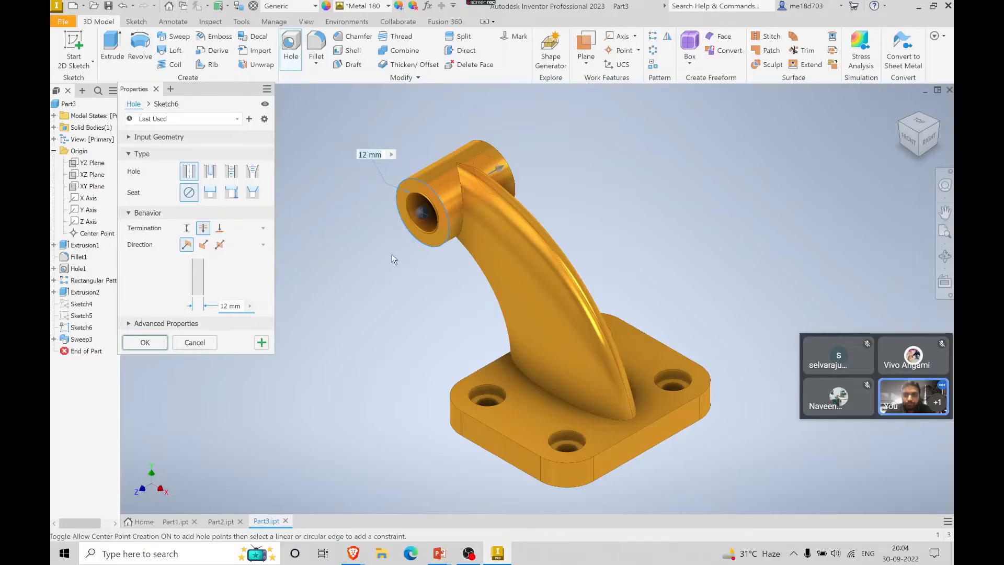
{"action": "left_click", "coordinate": [145, 343]}
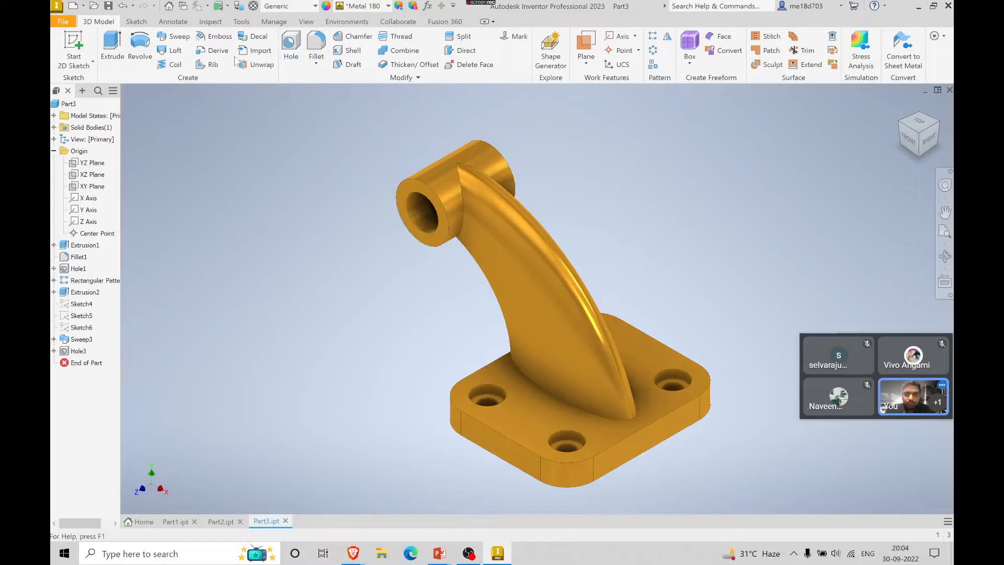
- Chamfer the outer and bore edges at both ends of the cylinder with a 1 mm distance
{"action": "left_click", "coordinate": [357, 37]}
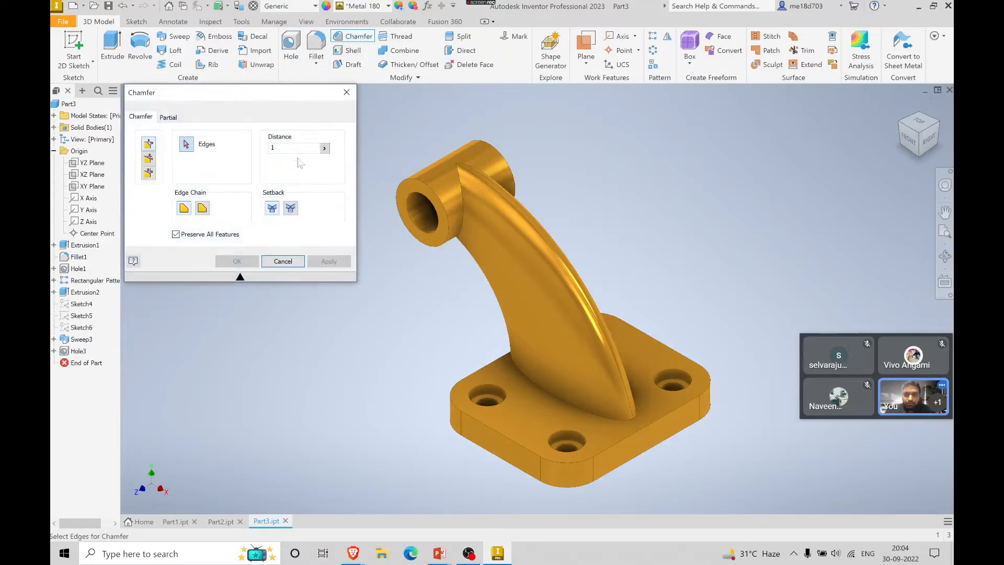
{"action": "left_click", "coordinate": [424, 195]}
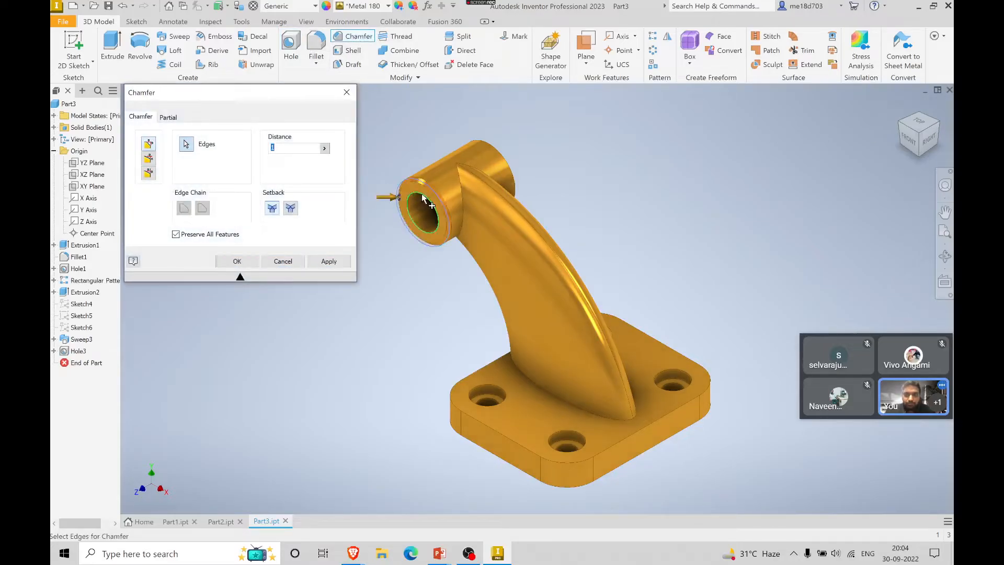
{"action": "left_click", "coordinate": [940, 126]}
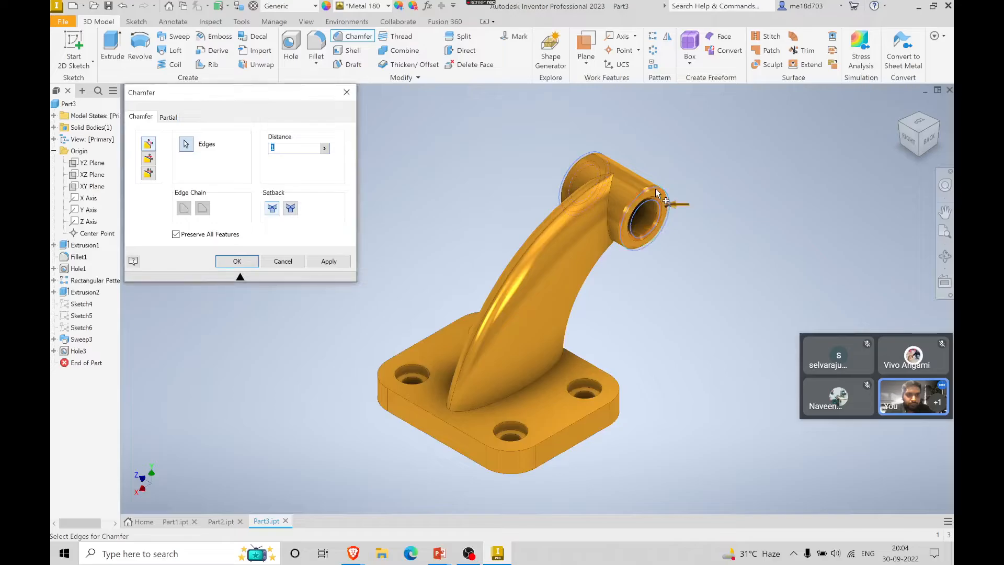
{"action": "left_click", "coordinate": [219, 261]}
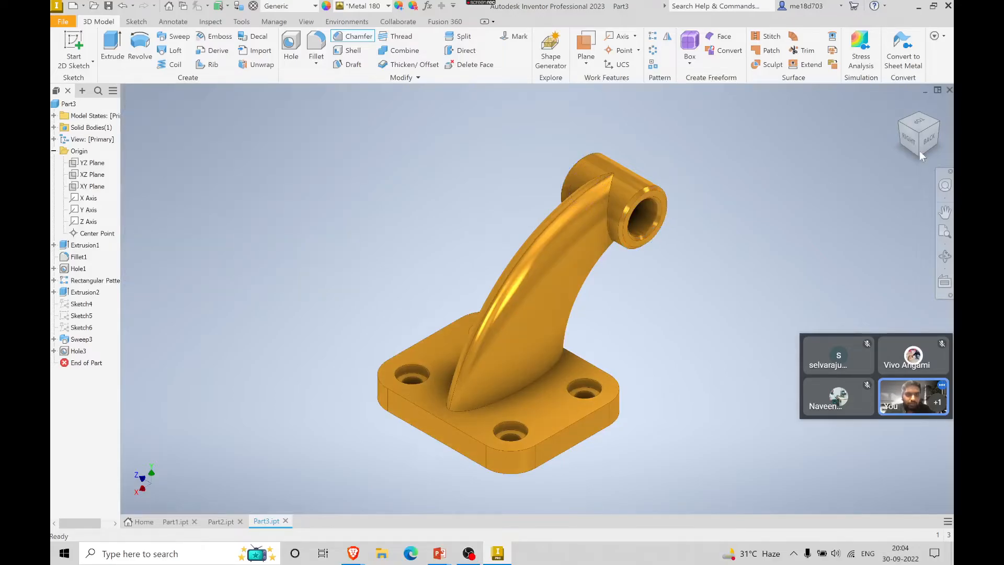
- Inspect the bracket from the top and at angles, and compare it with the exercise drawing in the slideshow
{"action": "left_click", "coordinate": [902, 127]}
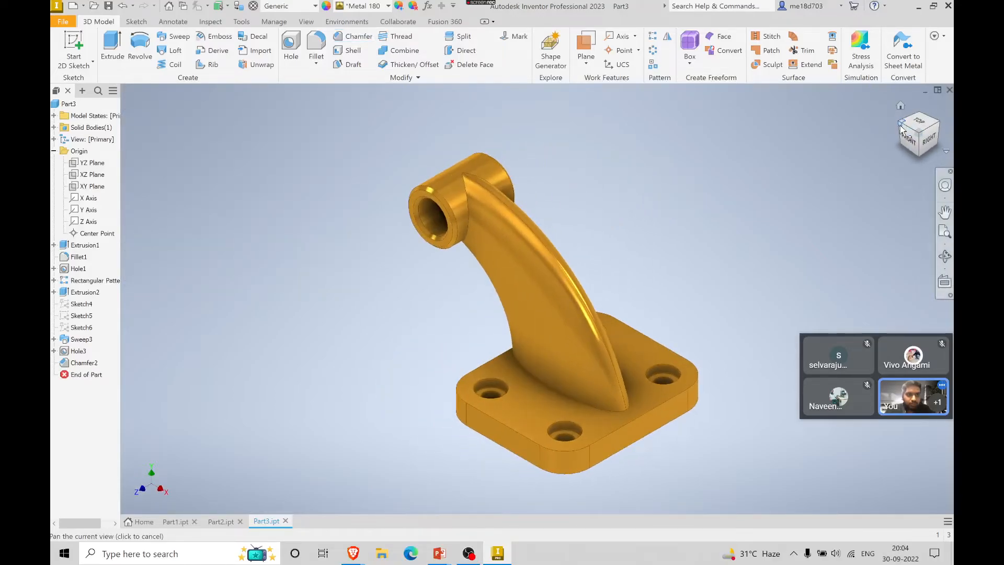
{"action": "left_click", "coordinate": [902, 126]}
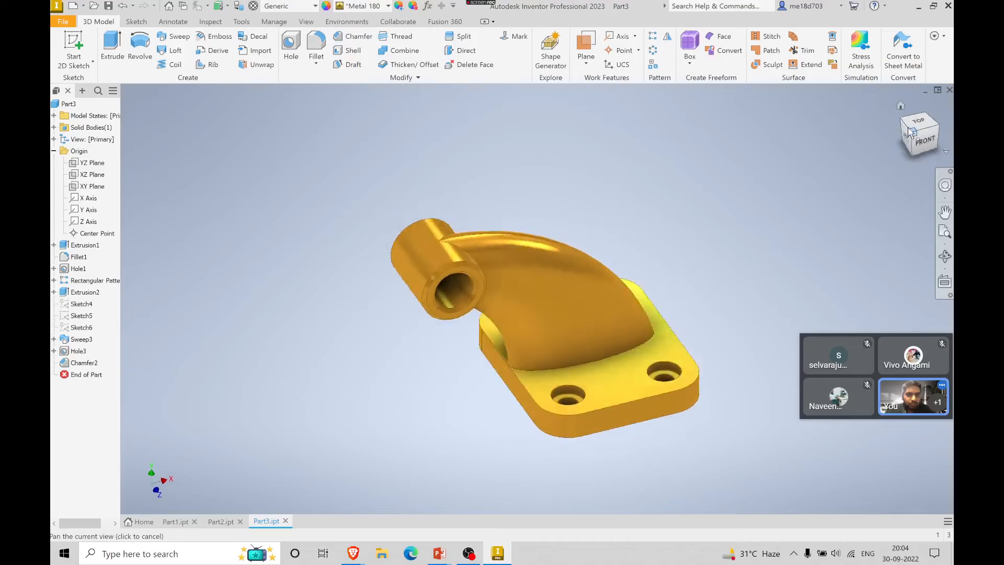
{"action": "left_click", "coordinate": [937, 123]}
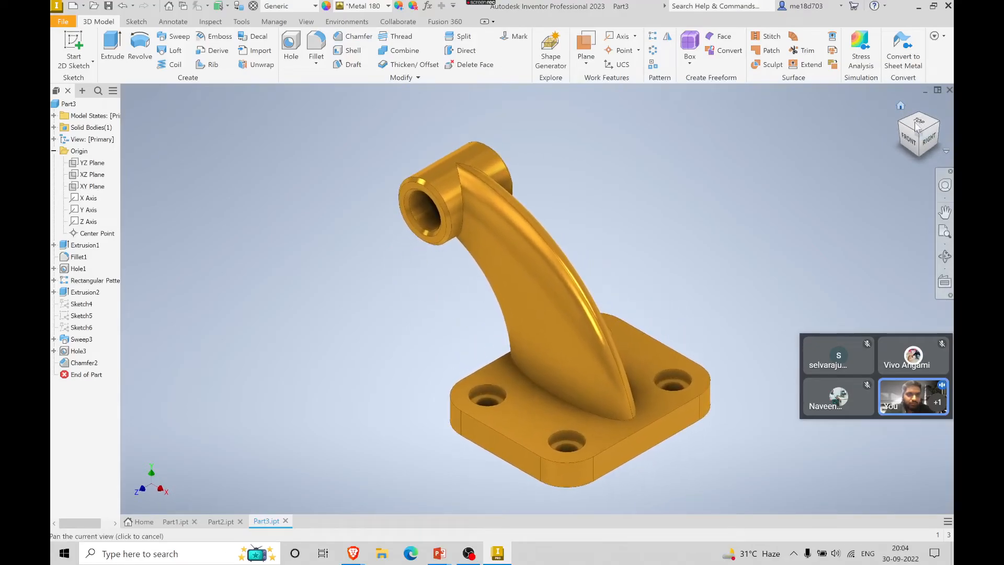
{"action": "left_click", "coordinate": [918, 123]}
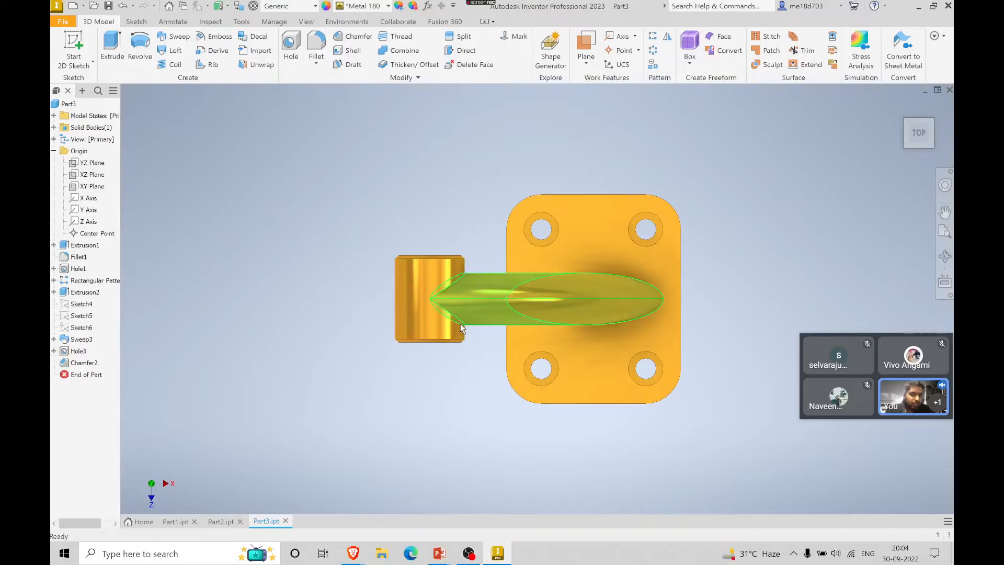
{"action": "left_click", "coordinate": [935, 149]}
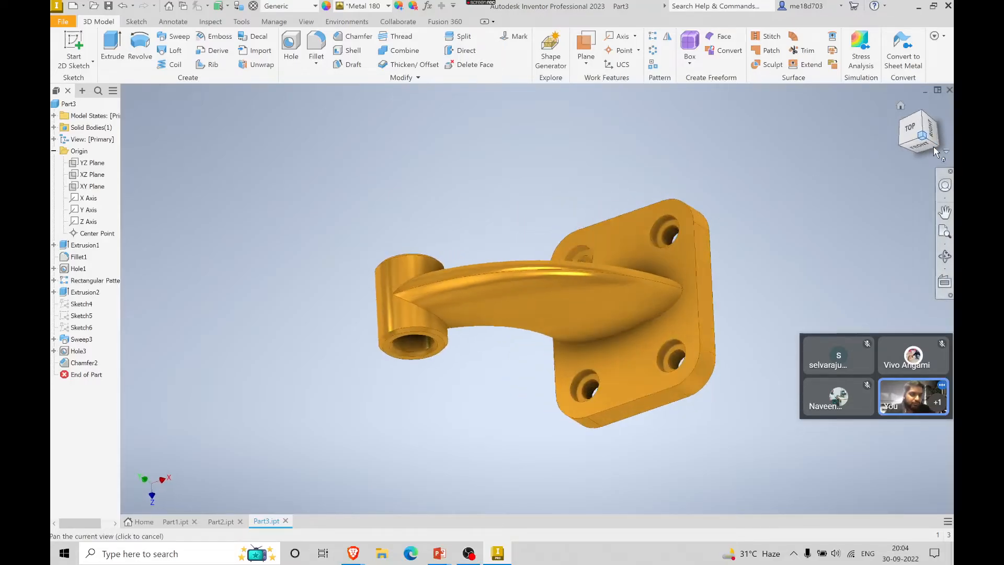
{"action": "left_click", "coordinate": [901, 106]}
{"action": "key", "text": "alt+Tab"}
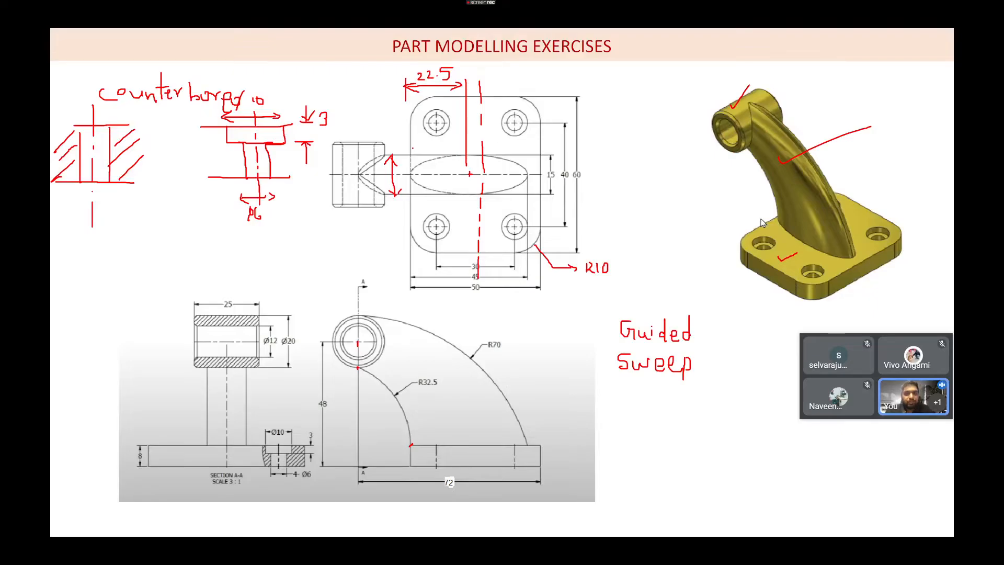
{"action": "key", "text": "alt+Tab"}
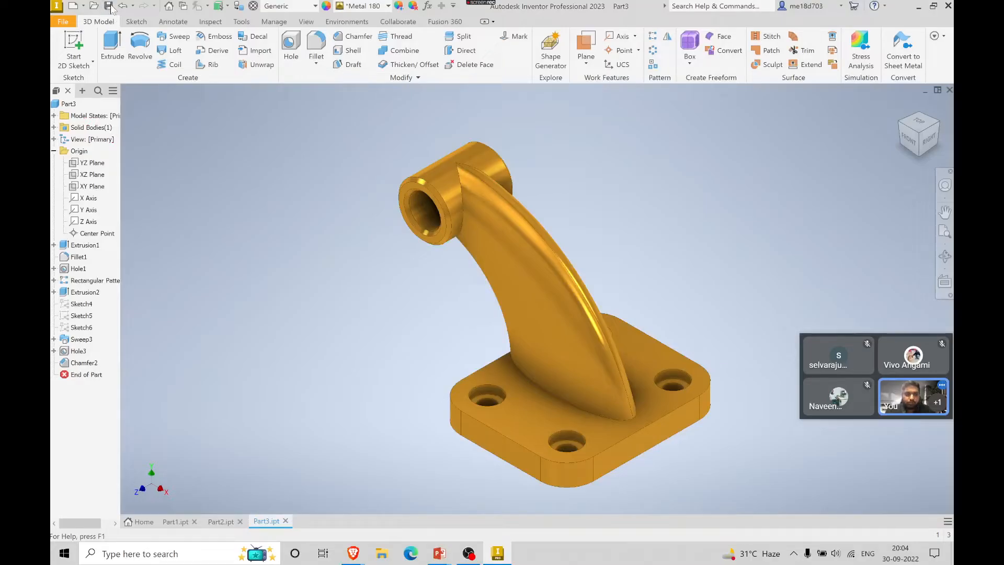
- Switch to the slideshow, browse the following exercises to the twist drill drawing, and return to Inventor
{"action": "key", "text": "alt+Tab"}
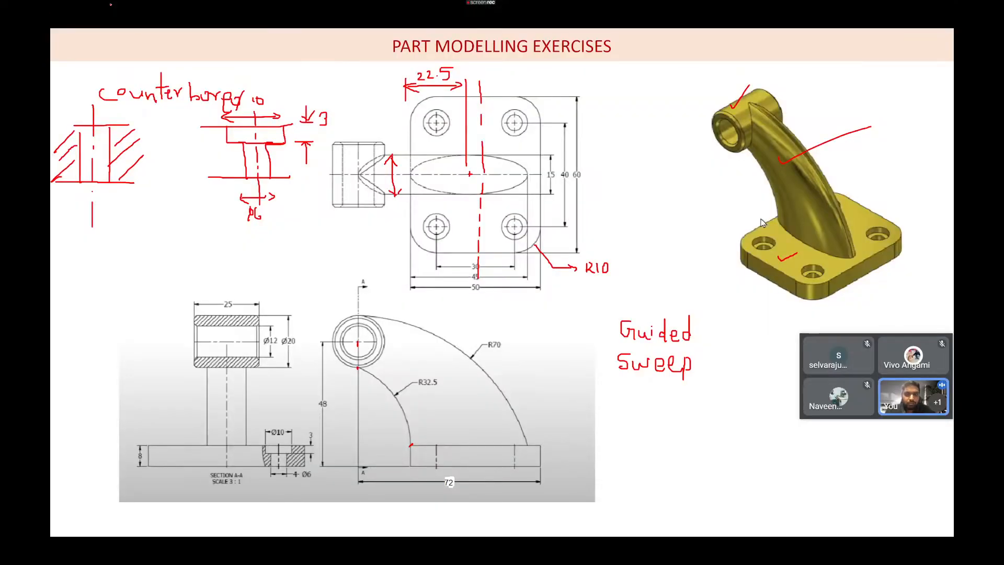
{"action": "key", "text": "Right"}
{"action": "key", "text": "Right"}
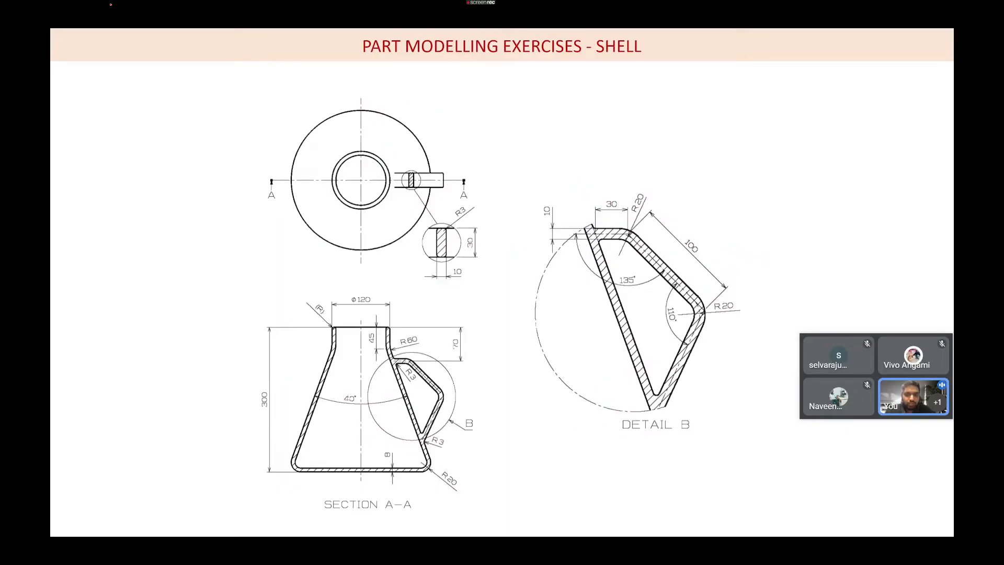
{"action": "key", "text": "Right"}
{"action": "key", "text": "Left"}
{"action": "key", "text": "Left"}
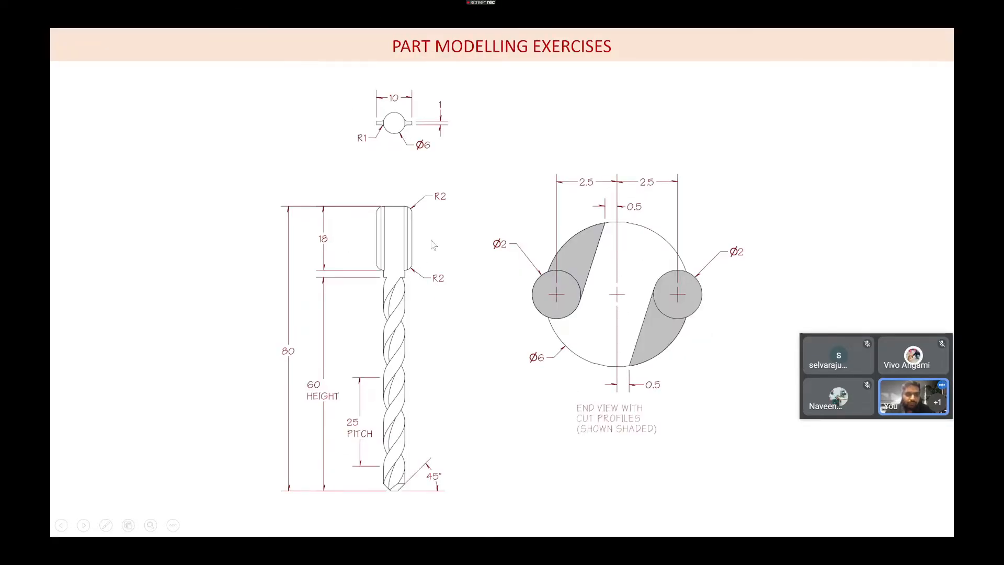
{"action": "key", "text": "alt+Tab"}
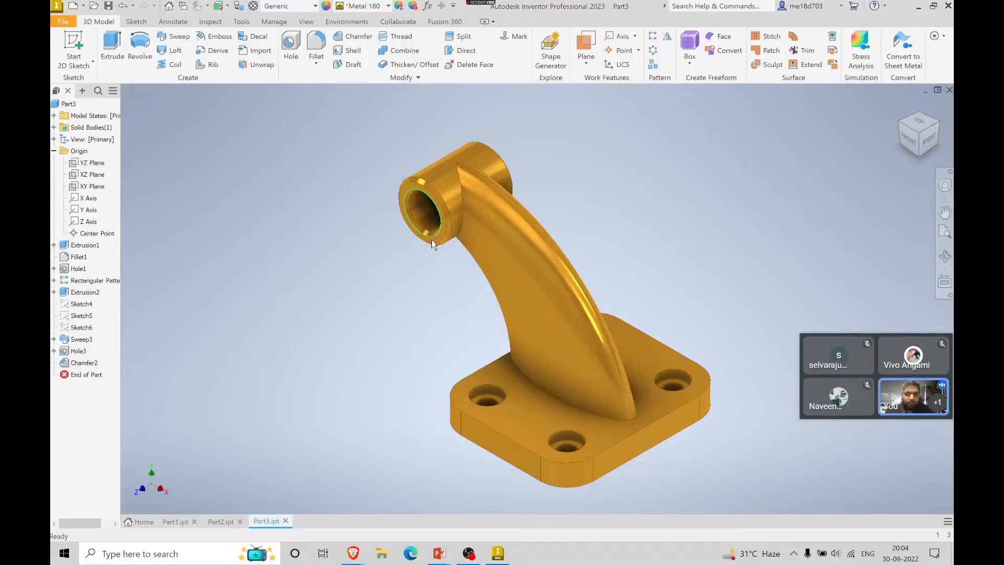
- Create a new part from the metric Standard (mm).ipt template
{"action": "left_click", "coordinate": [142, 521]}
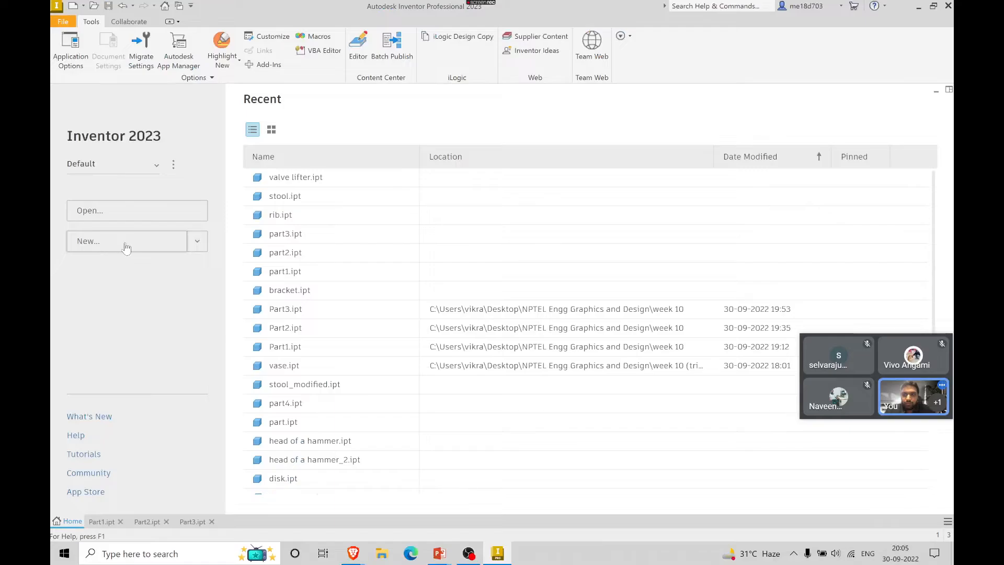
{"action": "left_click", "coordinate": [126, 241]}
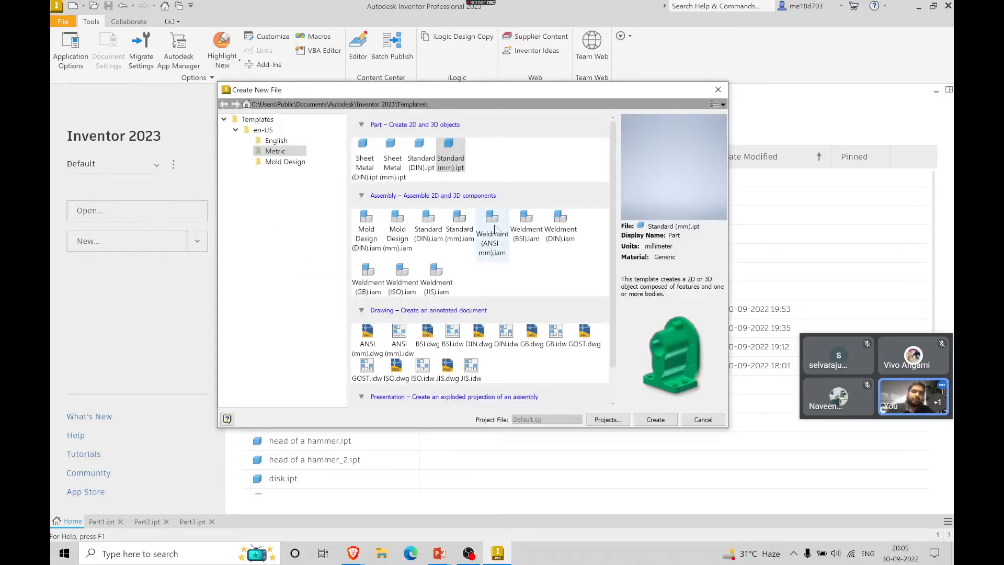
{"action": "left_click", "coordinate": [674, 423]}
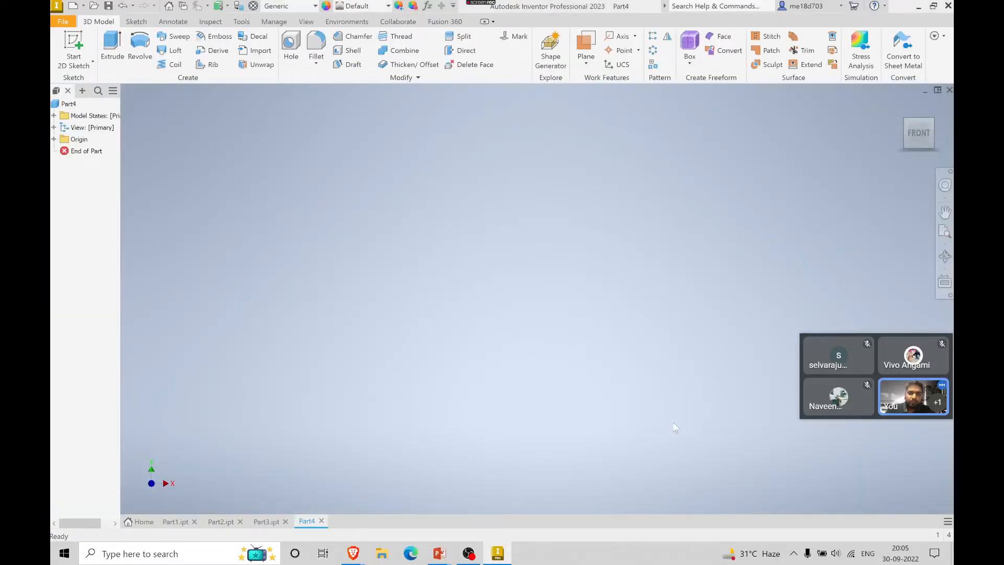
- Consult the drill drawing and sketch a circle about 9.5 mm in diameter on the XZ plane, centered on the origin
{"action": "key", "text": "alt+Tab"}
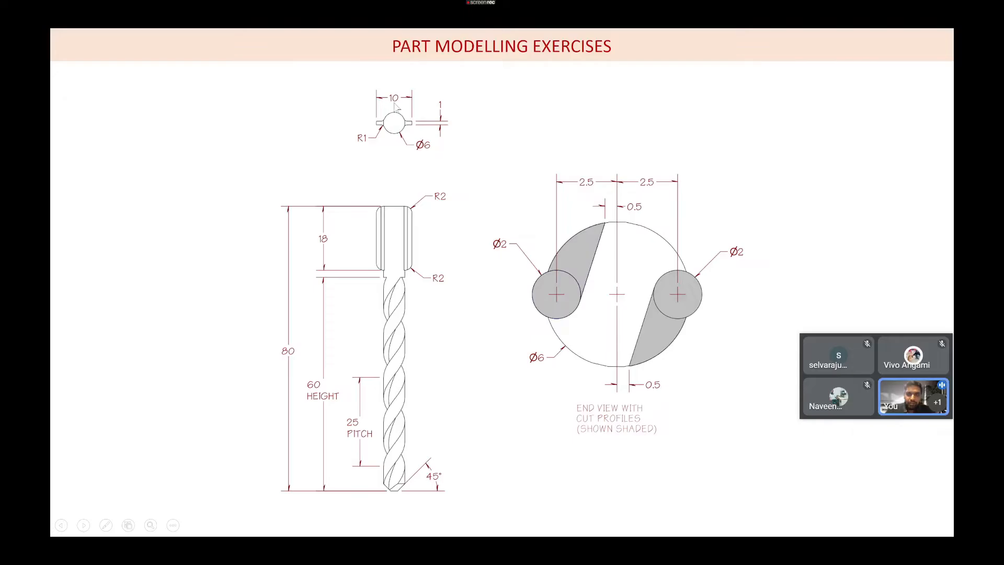
{"action": "key", "text": "alt+Tab"}
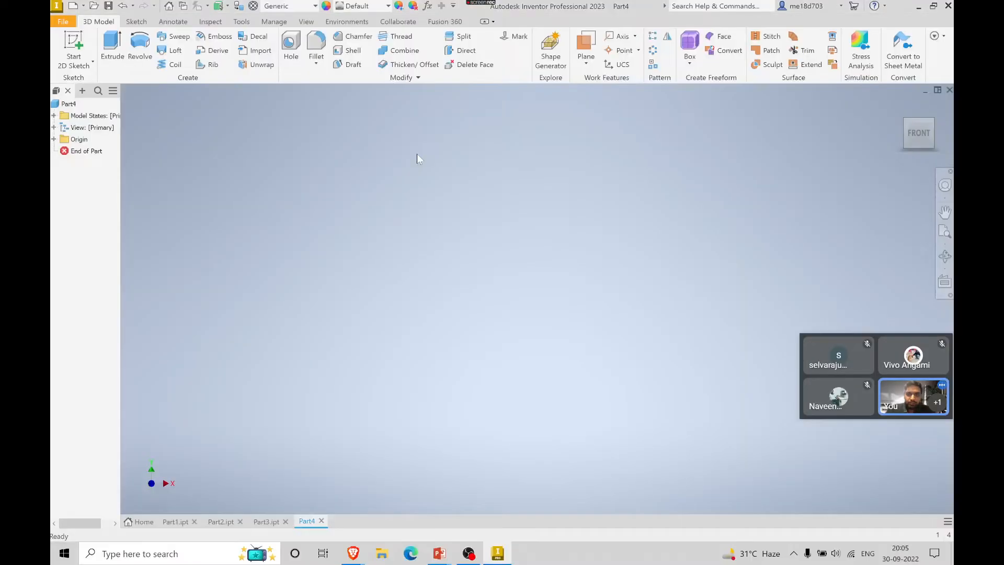
{"action": "left_click", "coordinate": [73, 47]}
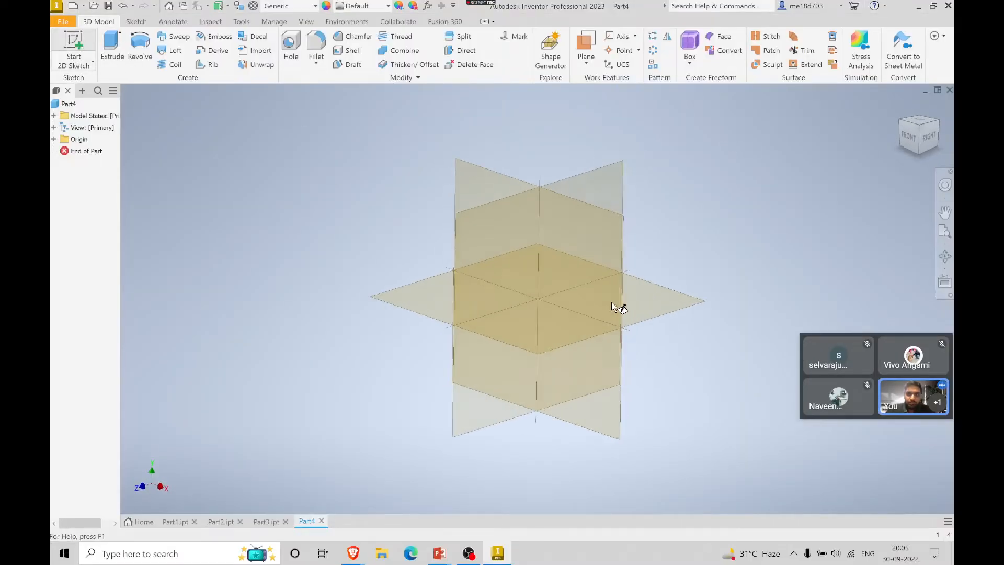
{"action": "left_click", "coordinate": [683, 296]}
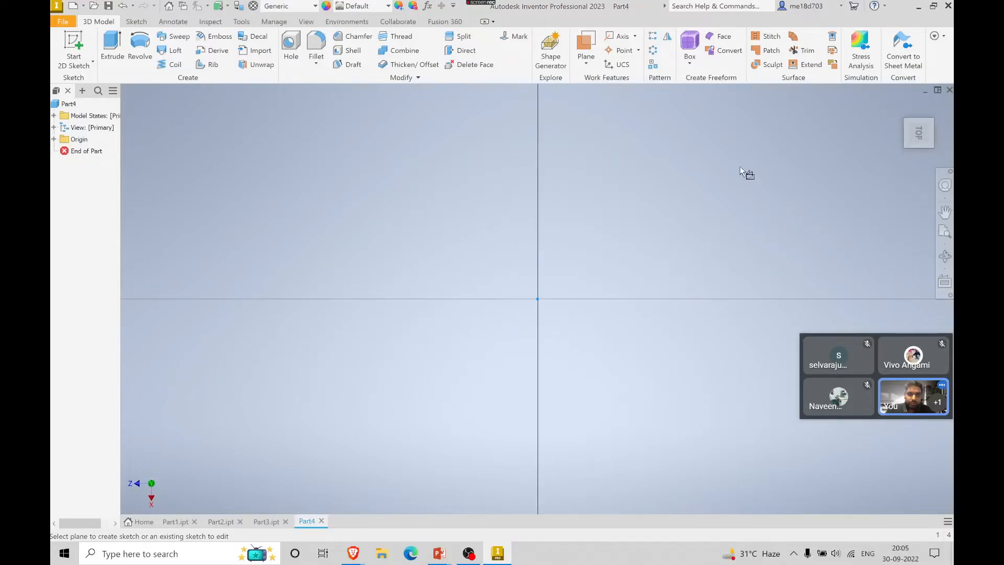
{"action": "left_click", "coordinate": [145, 60]}
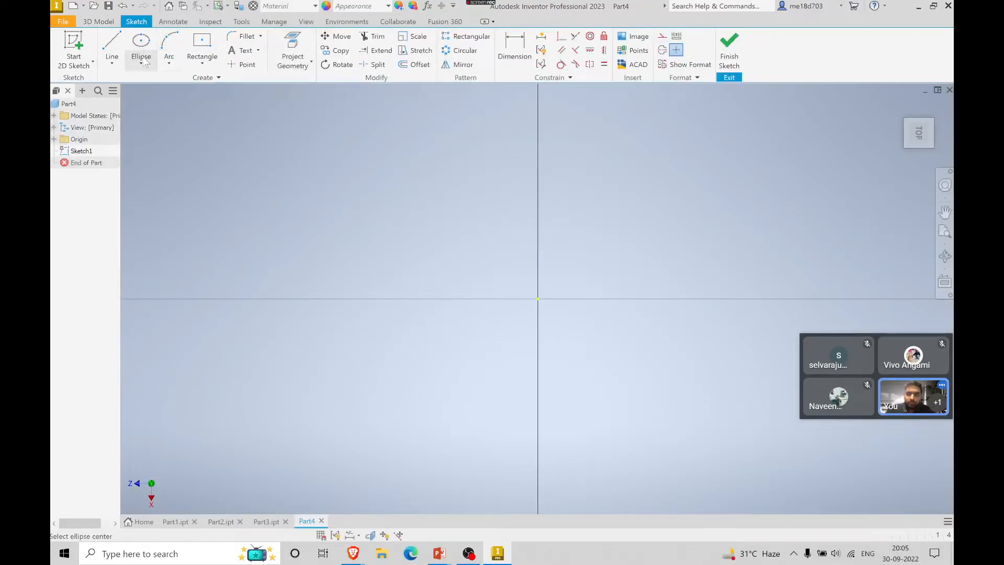
{"action": "left_click", "coordinate": [144, 63]}
{"action": "left_click", "coordinate": [153, 85]}
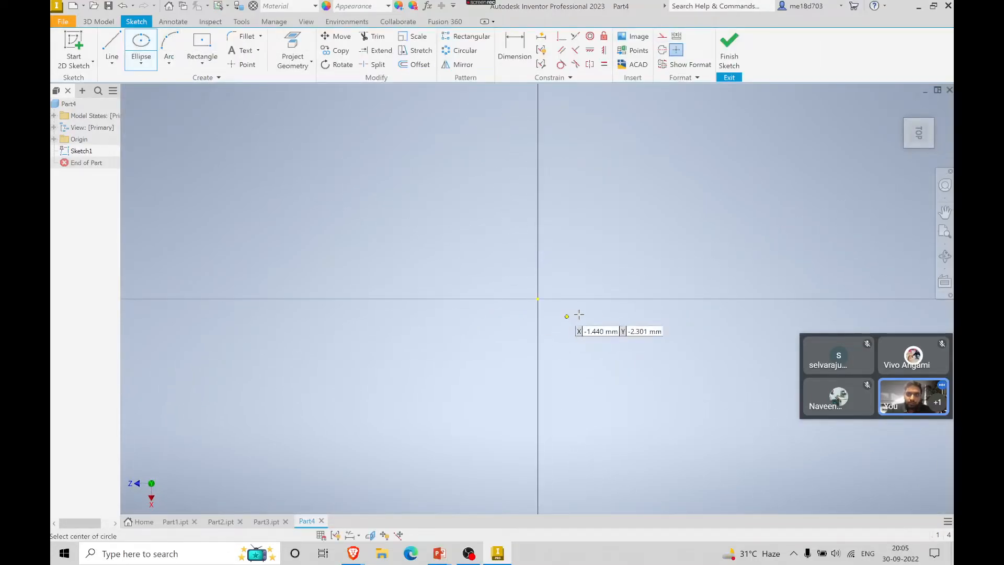
{"action": "left_click", "coordinate": [538, 299]}
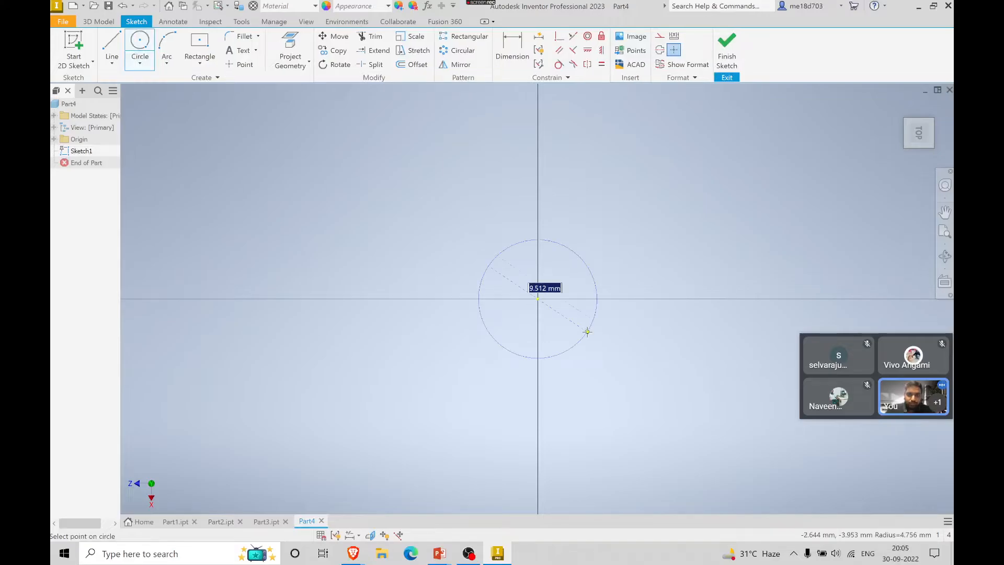
{"action": "left_click", "coordinate": [587, 331]}
- Set the circle's diameter to 6 mm and finish the sketch
{"action": "key", "text": "d"}
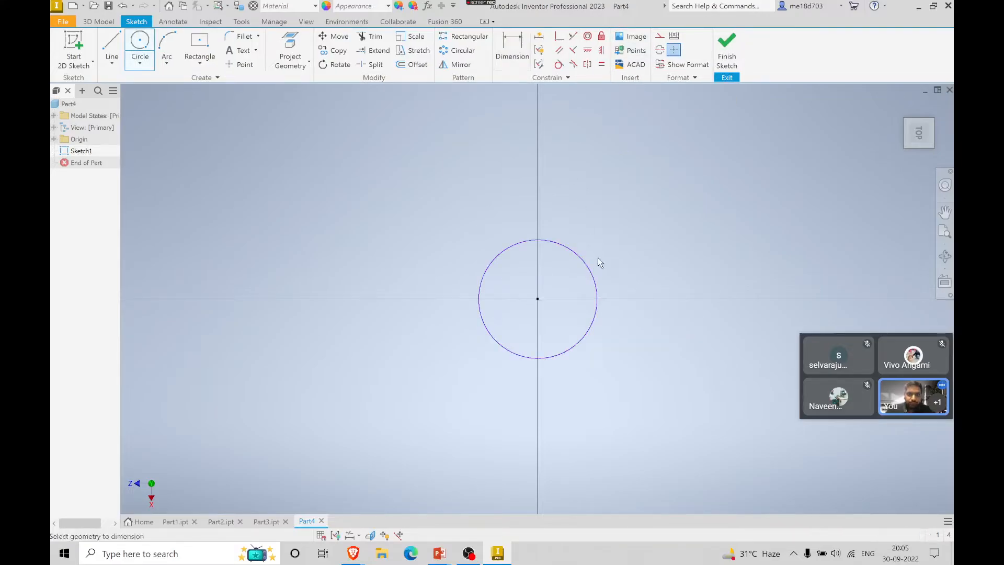
{"action": "left_click", "coordinate": [590, 273]}
{"action": "left_click", "coordinate": [610, 234]}
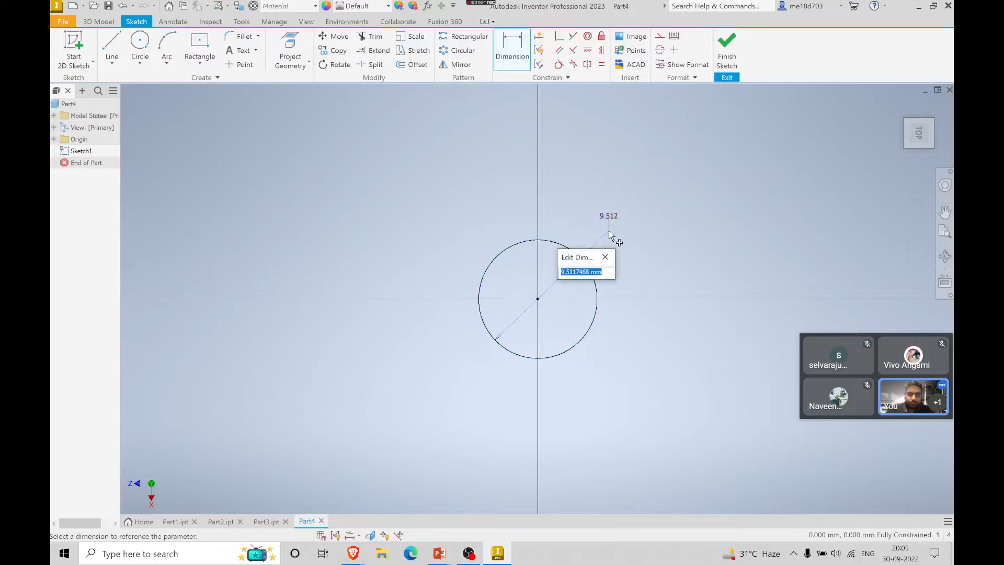
{"action": "type", "text": "6"}
{"action": "key", "text": "Return"}
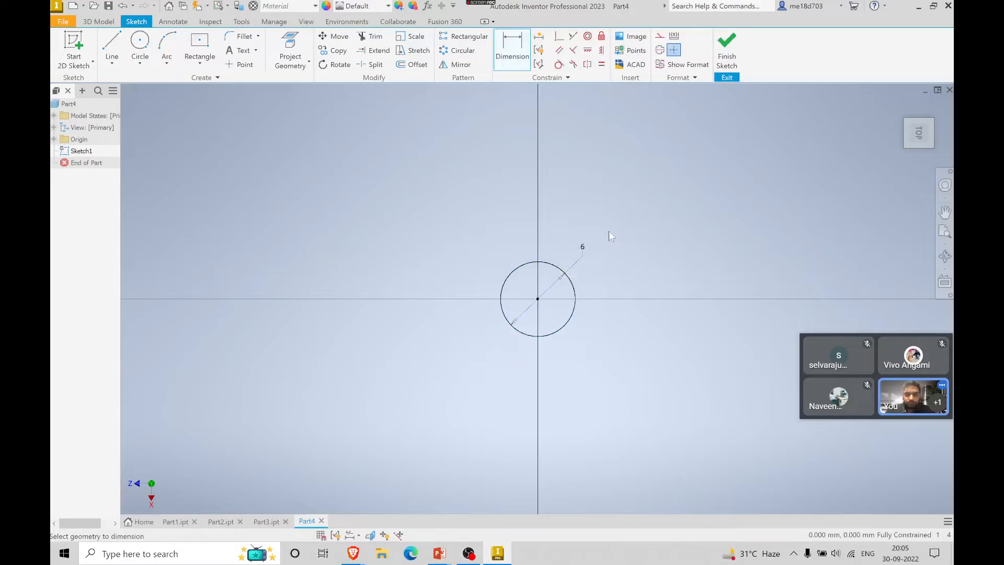
{"action": "left_click", "coordinate": [719, 39]}
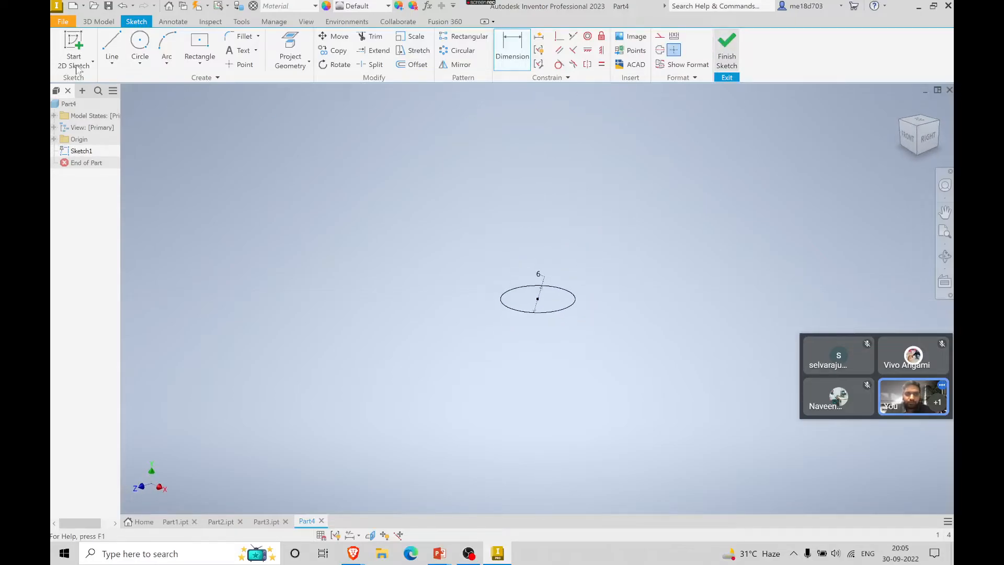
- Extrude the 6 mm circle 80 mm in the flipped direction, downward from the sketch plane
{"action": "left_click", "coordinate": [114, 46]}
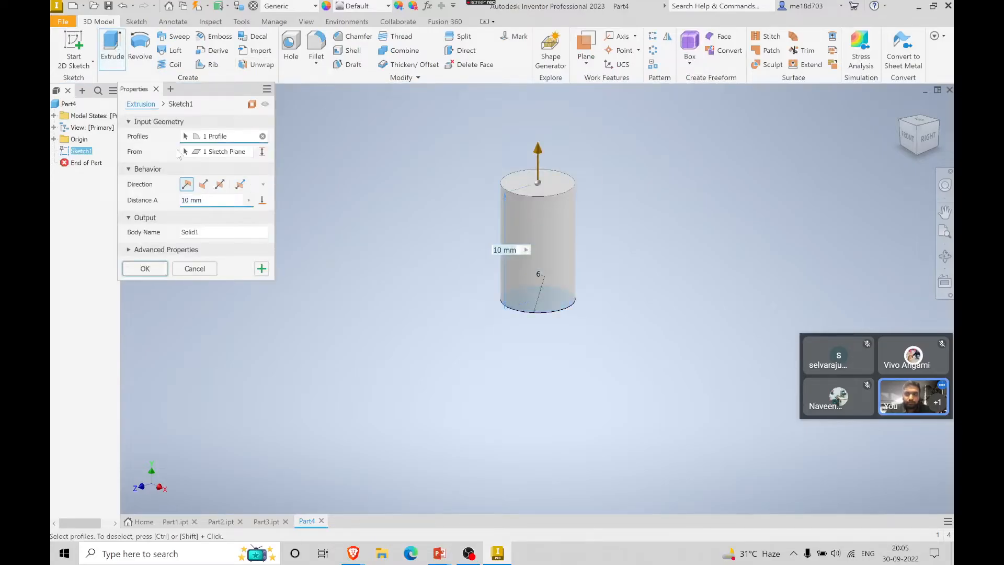
{"action": "left_click", "coordinate": [203, 184]}
{"action": "left_click_drag", "start_coordinate": [204, 200], "coordinate": [181, 200]}
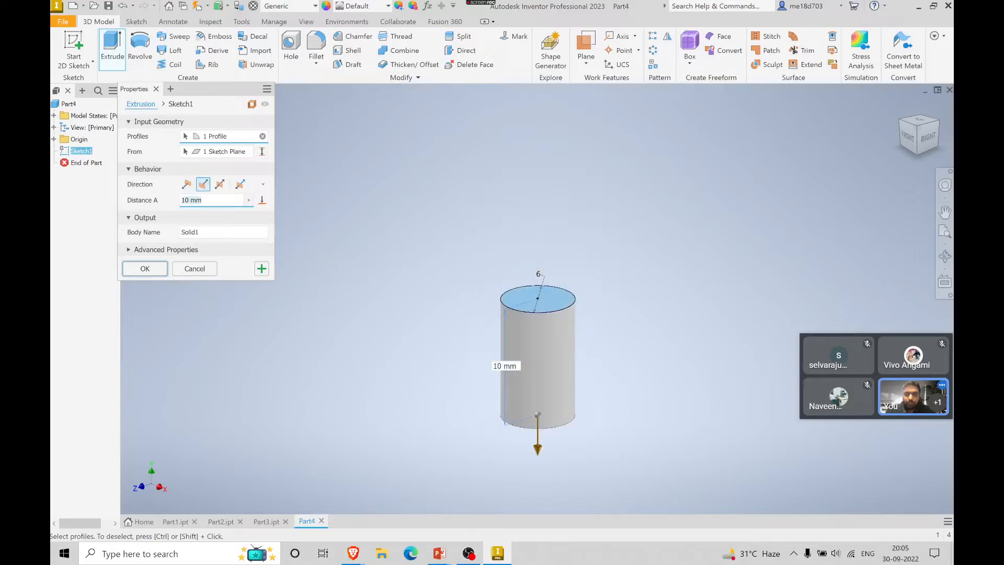
{"action": "type", "text": "80"}
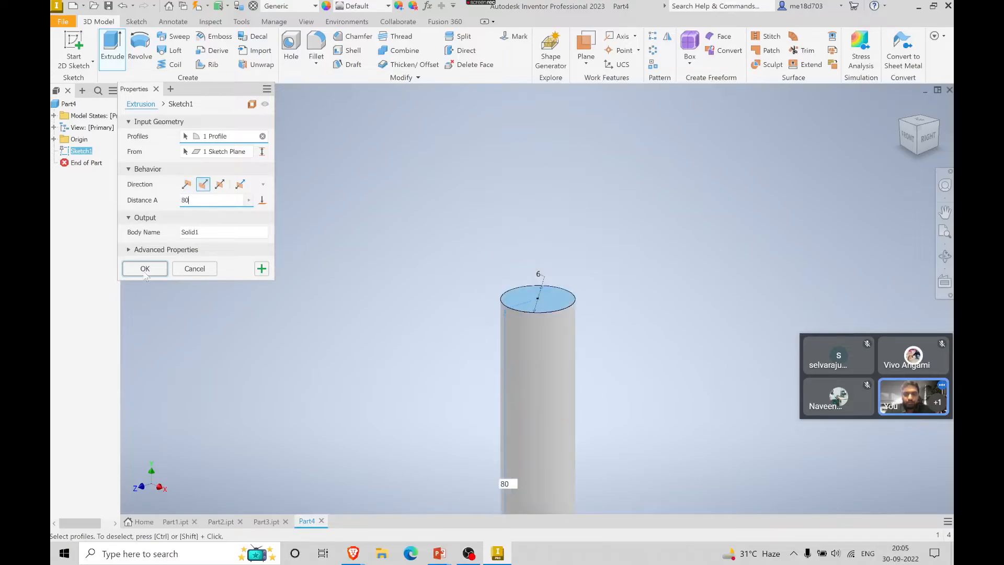
{"action": "left_click", "coordinate": [144, 272]}
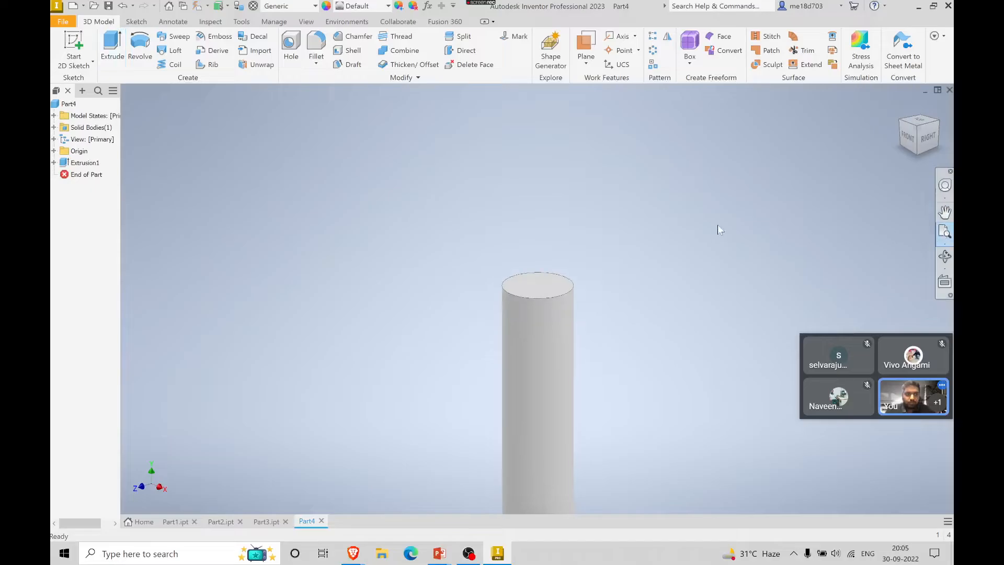
- Consult the drill drawing, start a sketch on the cylinder's lower end face, and slice the graphics at the sketch plane
{"action": "key", "text": "alt+Tab"}
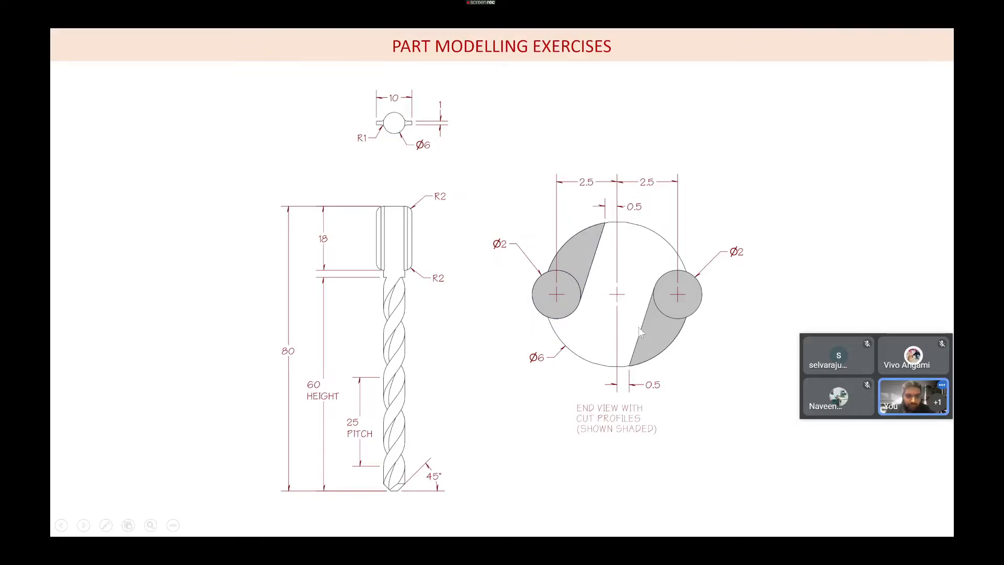
{"action": "key", "text": "alt+Tab"}
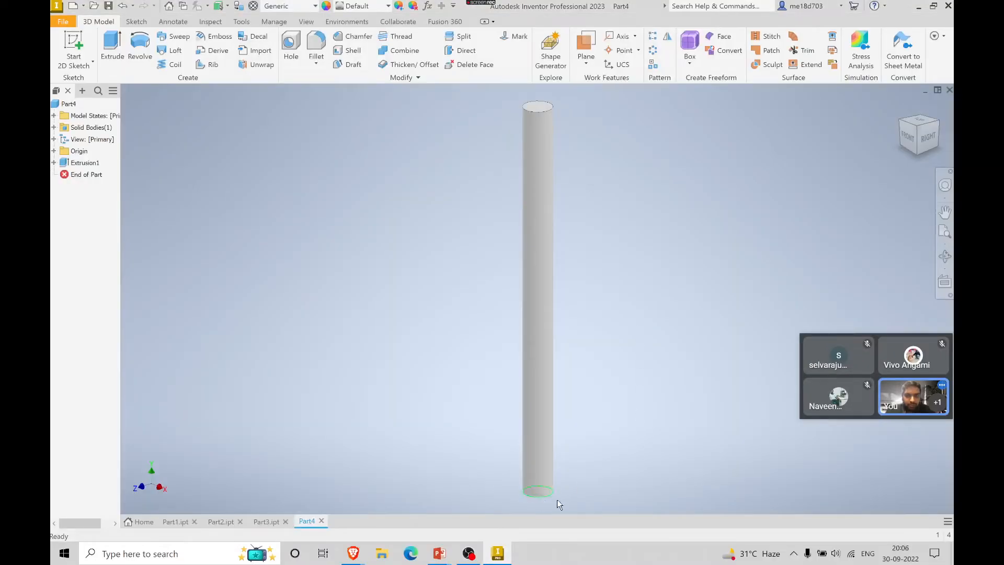
{"action": "left_click", "coordinate": [75, 39]}
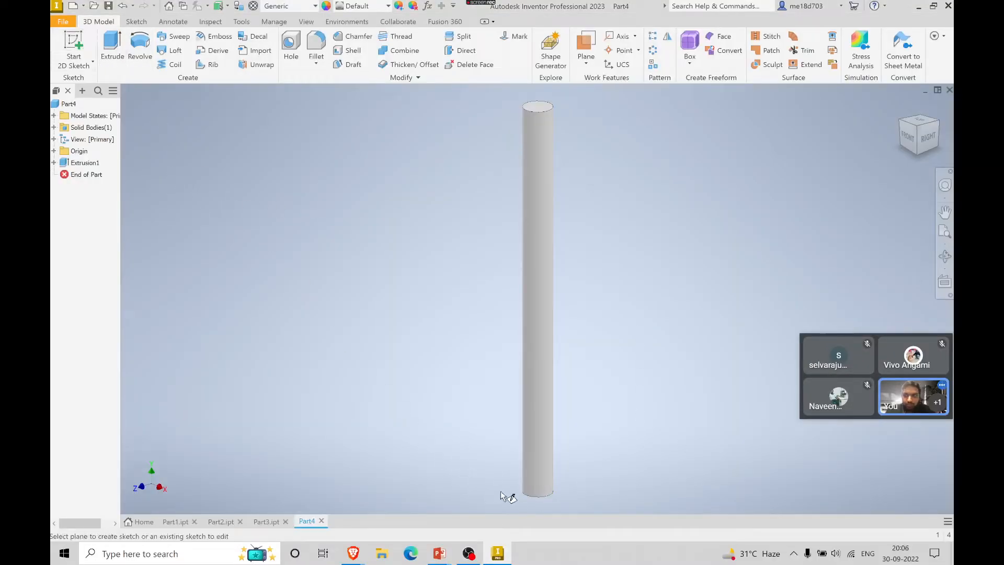
{"action": "left_click", "coordinate": [545, 497]}
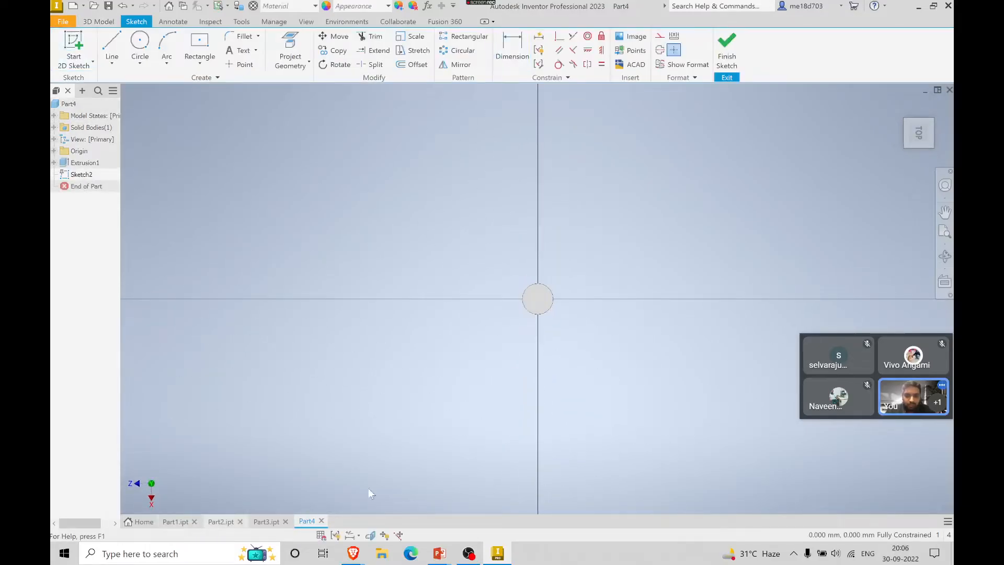
{"action": "left_click", "coordinate": [938, 108]}
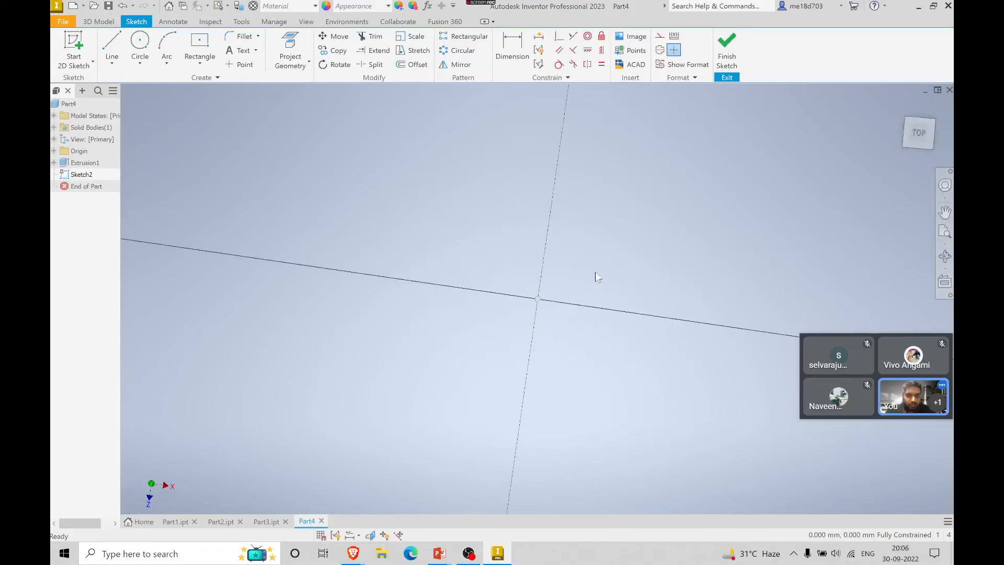
{"action": "scroll", "coordinate": [538, 306], "scroll_direction": "down", "scroll_amount": 8}
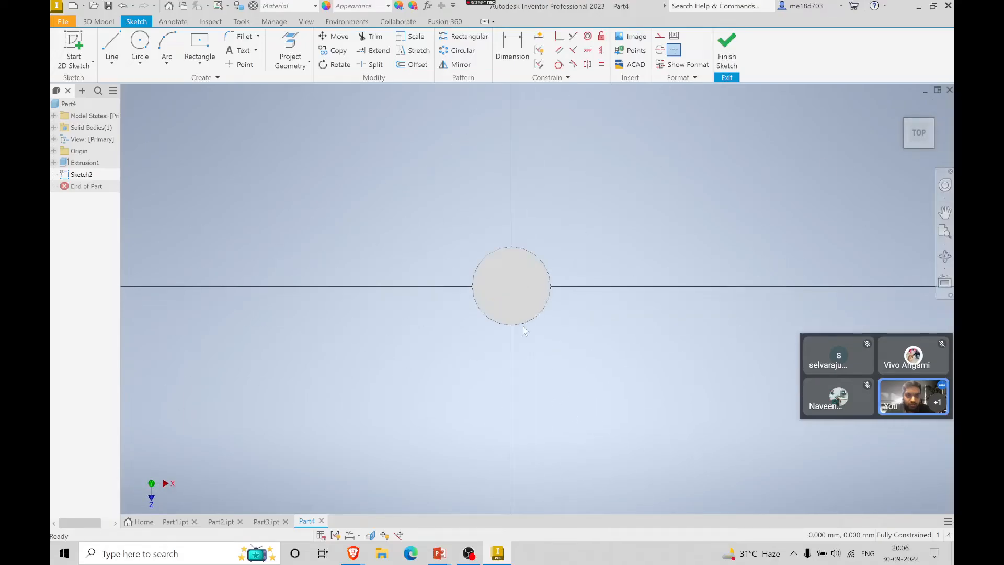
{"action": "left_click", "coordinate": [370, 535]}
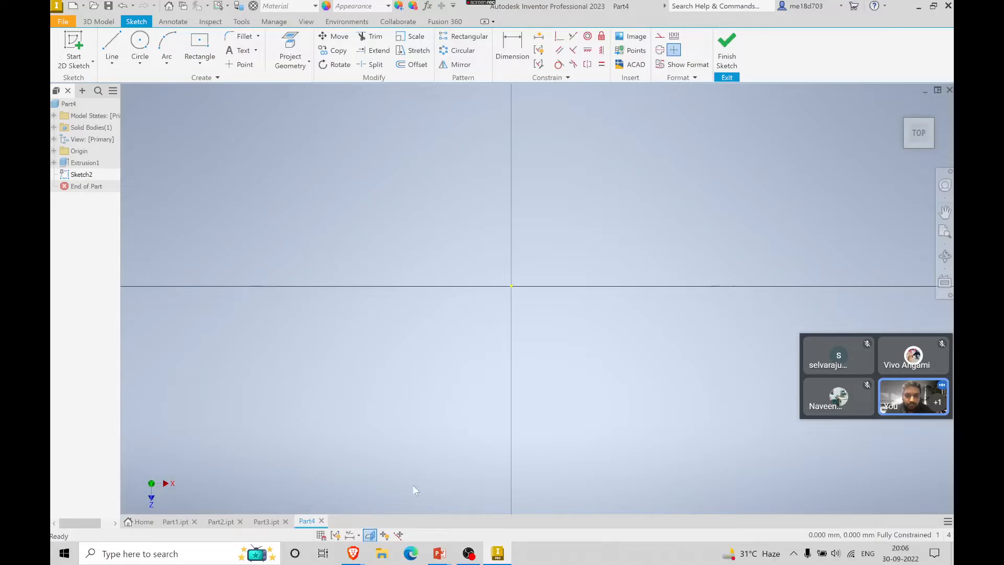
- Consult the drawing's end view, sketch a 2 mm circle left of the origin, and constrain its center horizontally to the origin
{"action": "key", "text": "alt+Tab"}
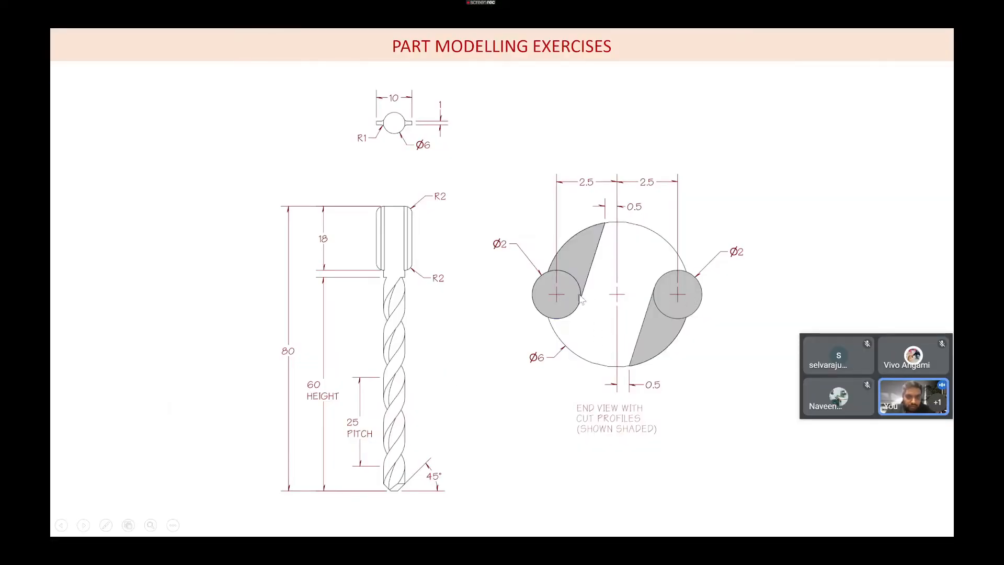
{"action": "key", "text": "alt+Tab"}
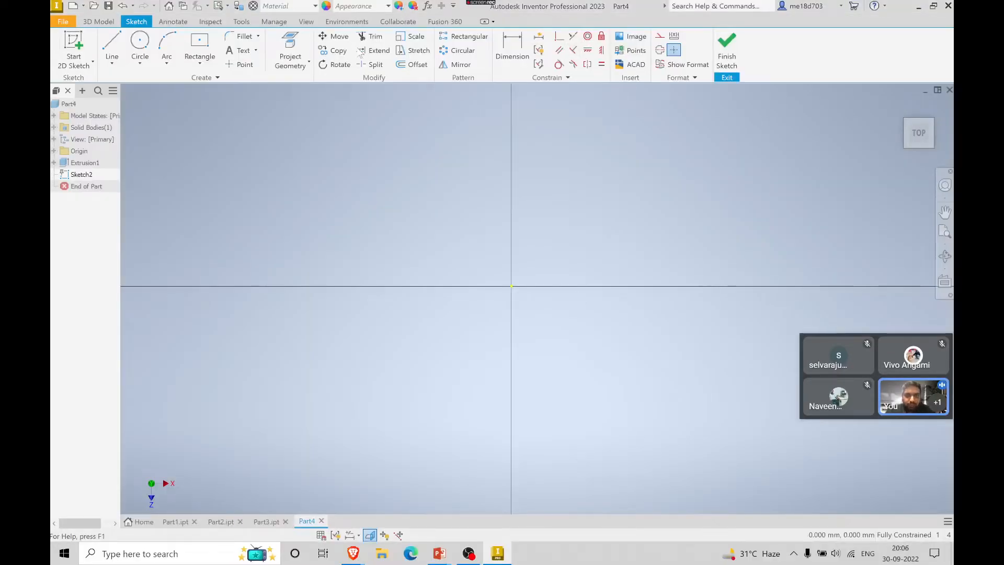
{"action": "left_click", "coordinate": [139, 43]}
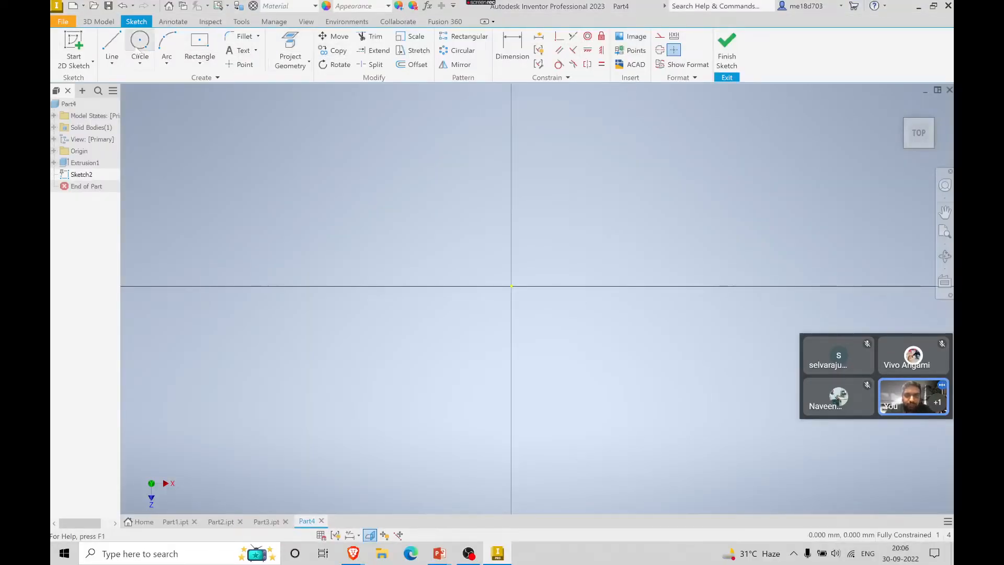
{"action": "left_click", "coordinate": [469, 286]}
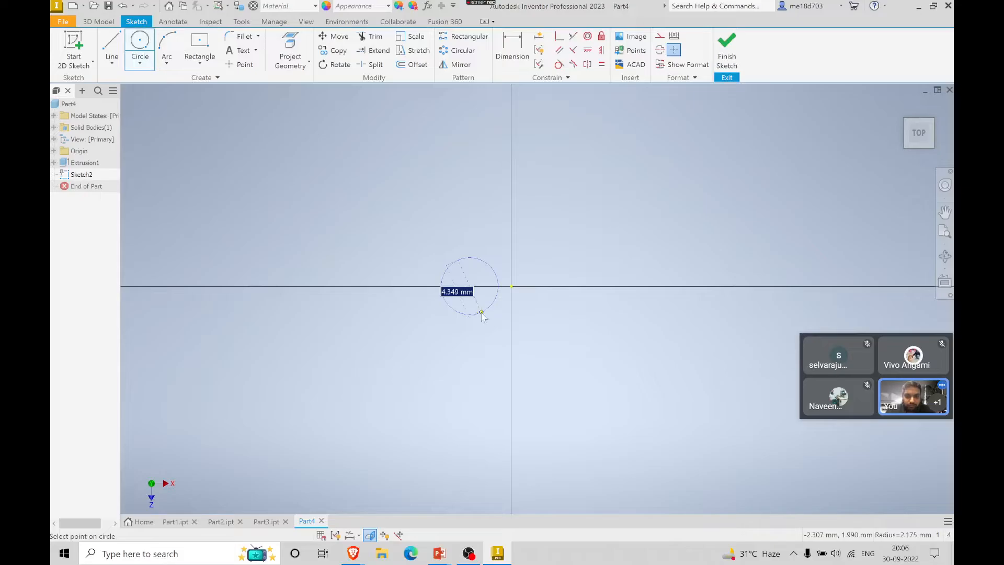
{"action": "type", "text": "2"}
{"action": "key", "text": "Return"}
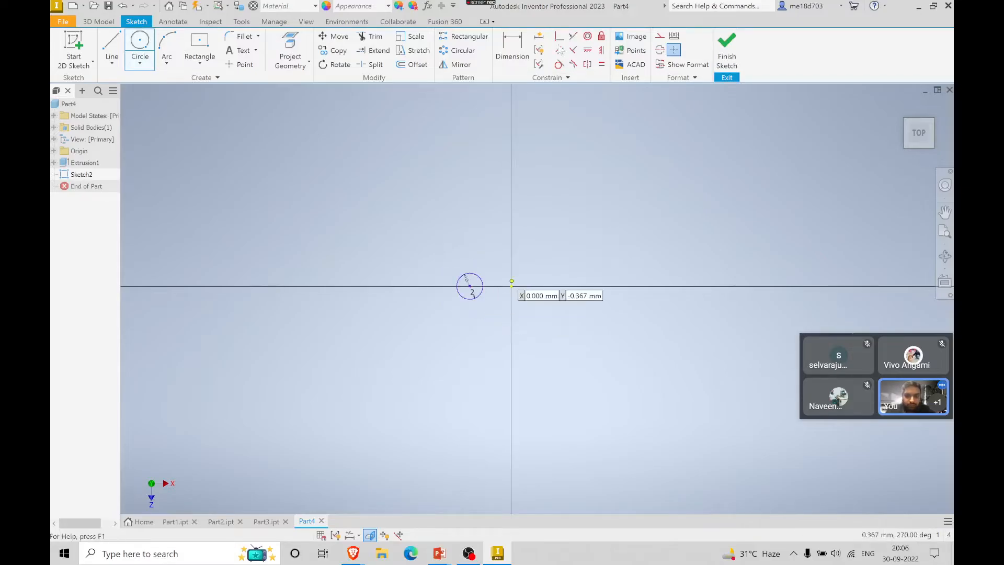
{"action": "left_click", "coordinate": [588, 50]}
{"action": "left_click", "coordinate": [470, 286]}
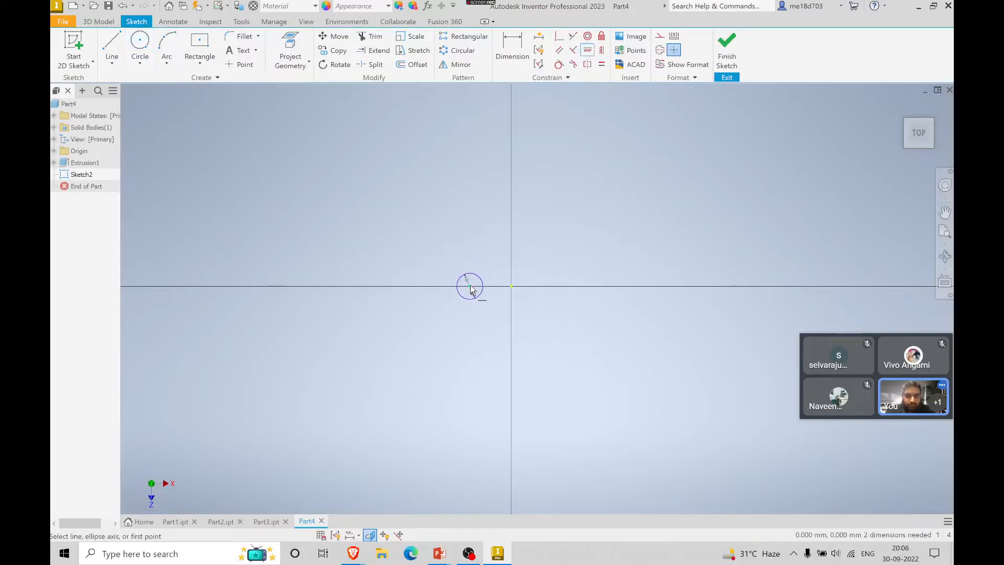
{"action": "left_click", "coordinate": [512, 286]}
- Check the offset in the drawing and dimension the left circle's center 2.5 mm from the origin
{"action": "key", "text": "alt+Tab"}
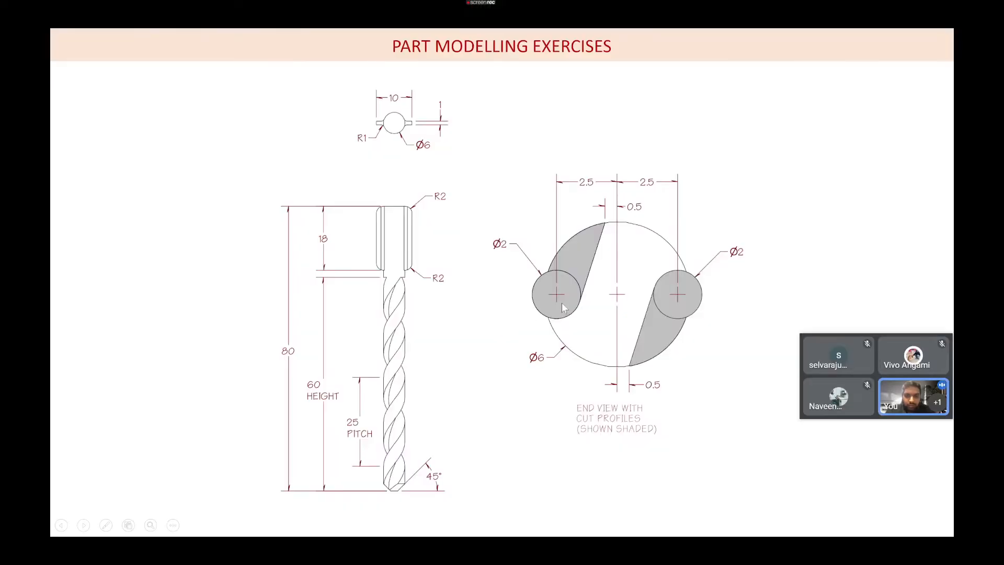
{"action": "key", "text": "alt+Tab"}
{"action": "left_click", "coordinate": [512, 47]}
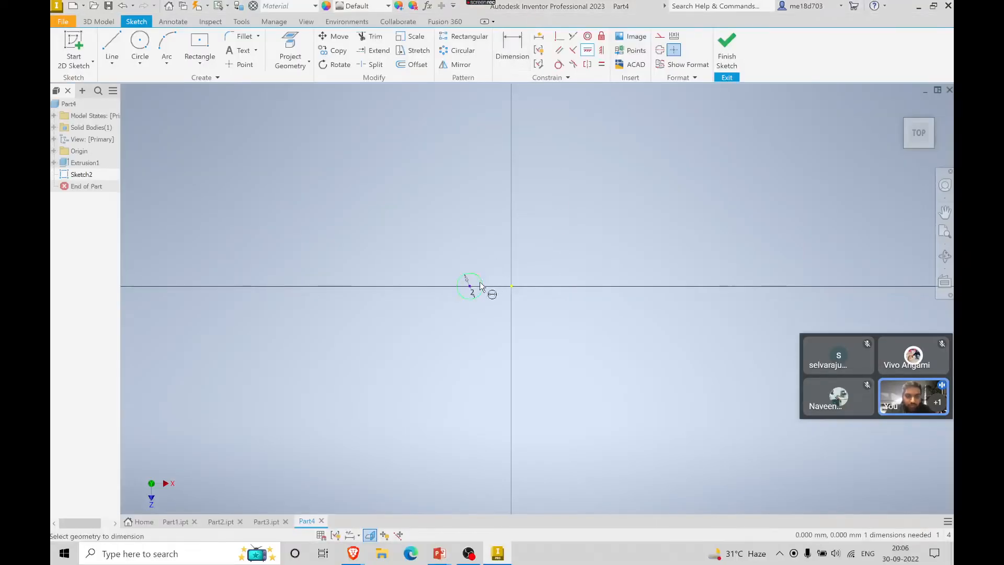
{"action": "left_click", "coordinate": [511, 287]}
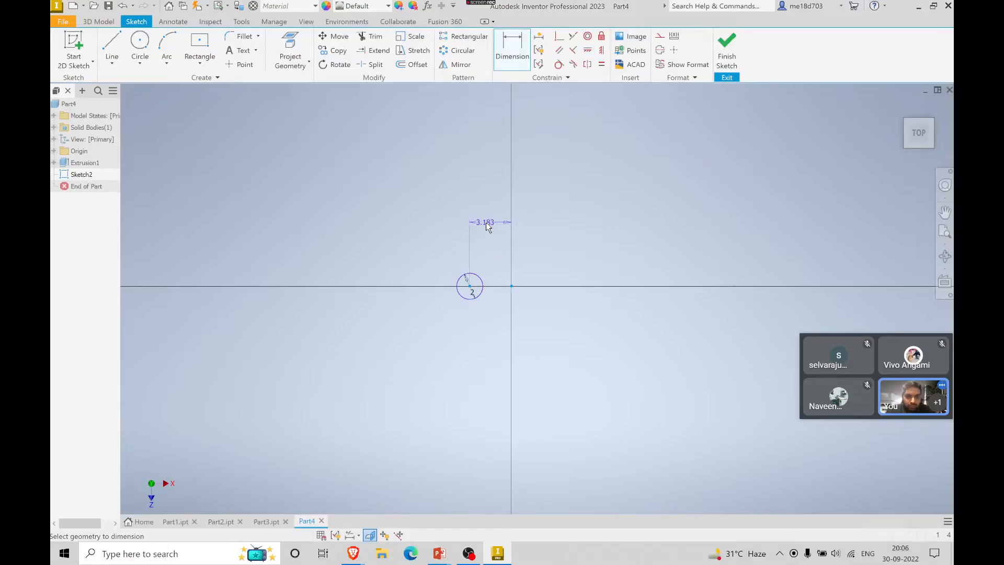
{"action": "left_click", "coordinate": [485, 233]}
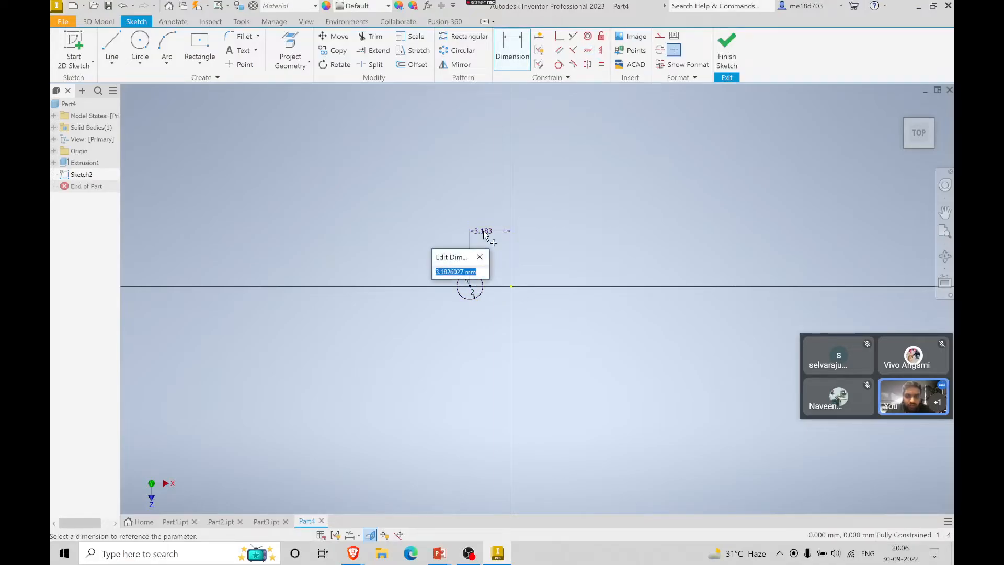
{"action": "type", "text": "2.5"}
{"action": "key", "text": "Return"}
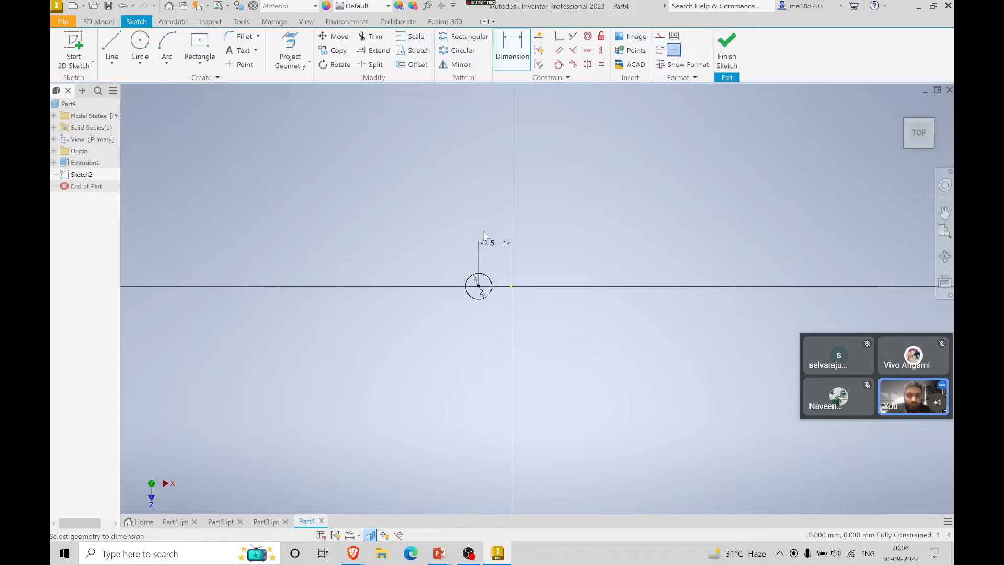
- Sketch a second 2 mm circle right of the origin as in the drawing, with its center constrained horizontally to the origin
{"action": "key", "text": "alt+Tab"}
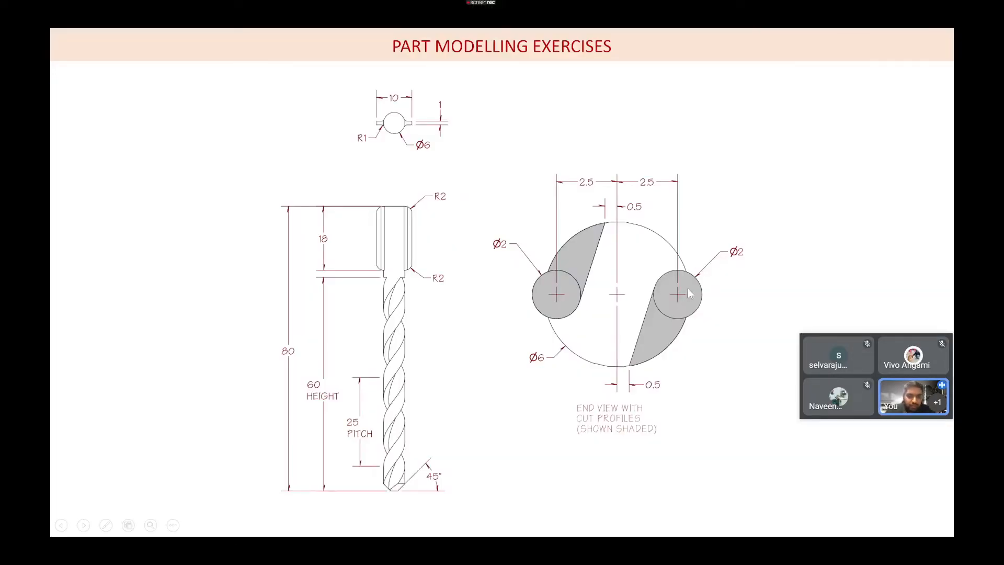
{"action": "key", "text": "alt+Tab"}
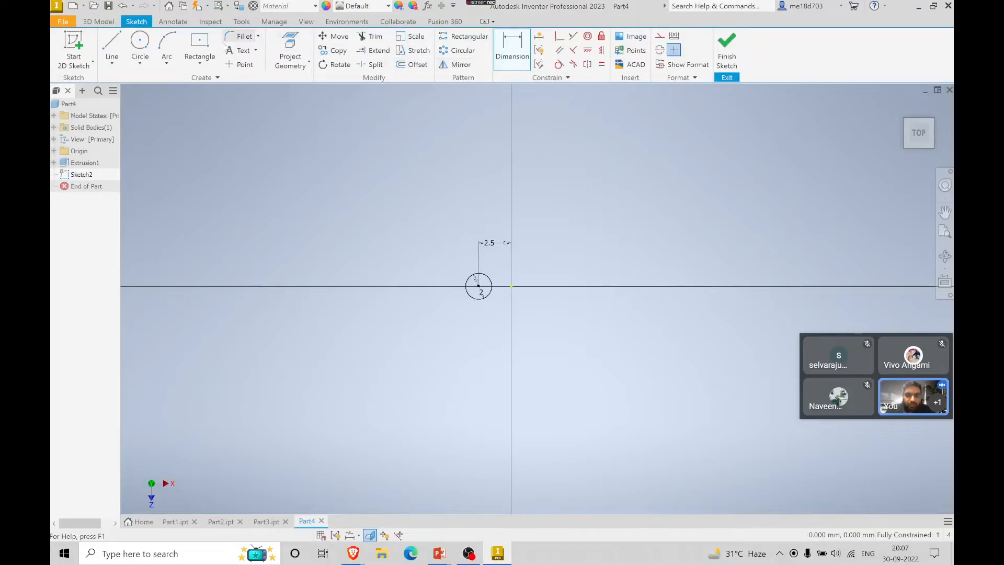
{"action": "left_click", "coordinate": [139, 42]}
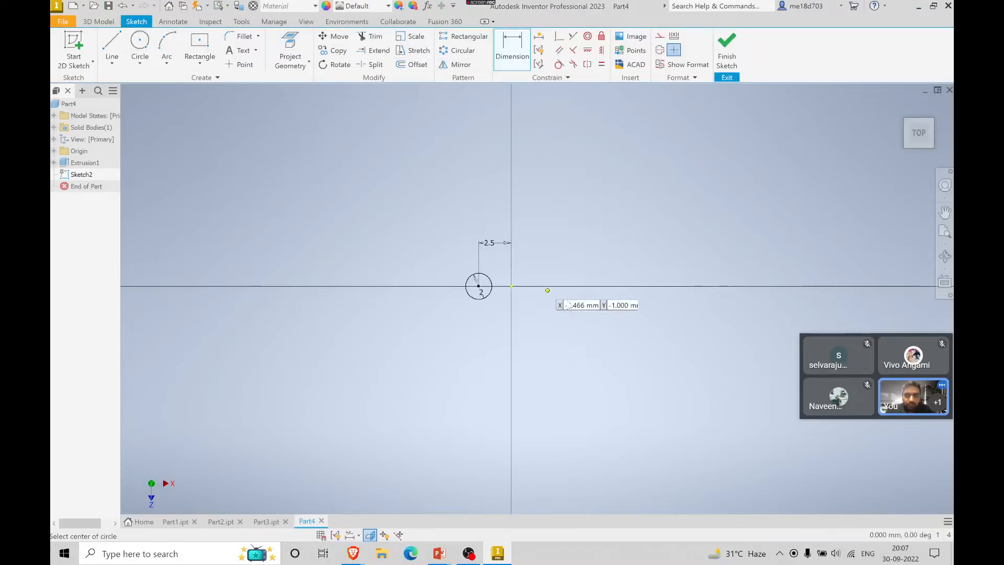
{"action": "left_click", "coordinate": [567, 286]}
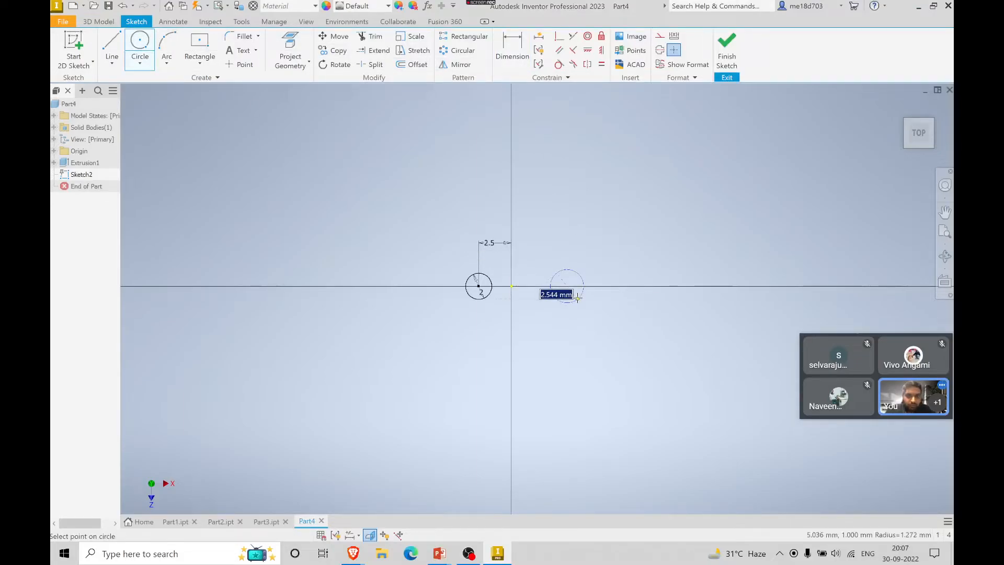
{"action": "type", "text": "2"}
{"action": "key", "text": "Return"}
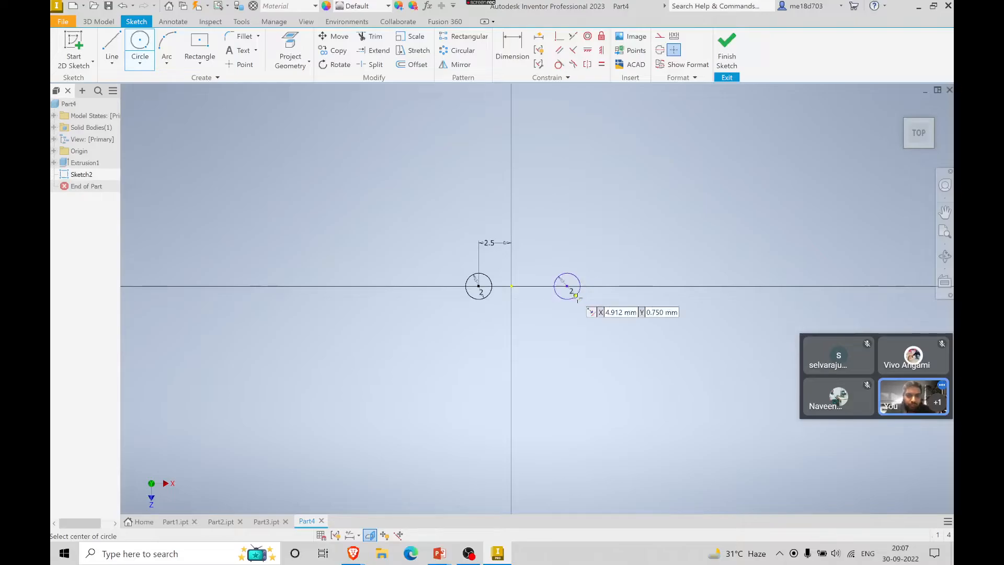
{"action": "left_click", "coordinate": [587, 50]}
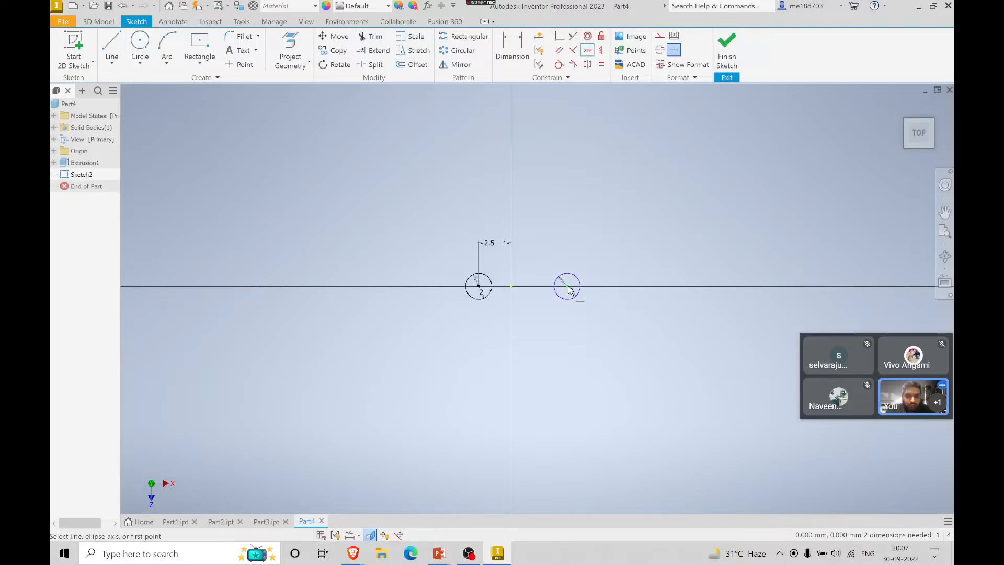
{"action": "left_click", "coordinate": [512, 287]}
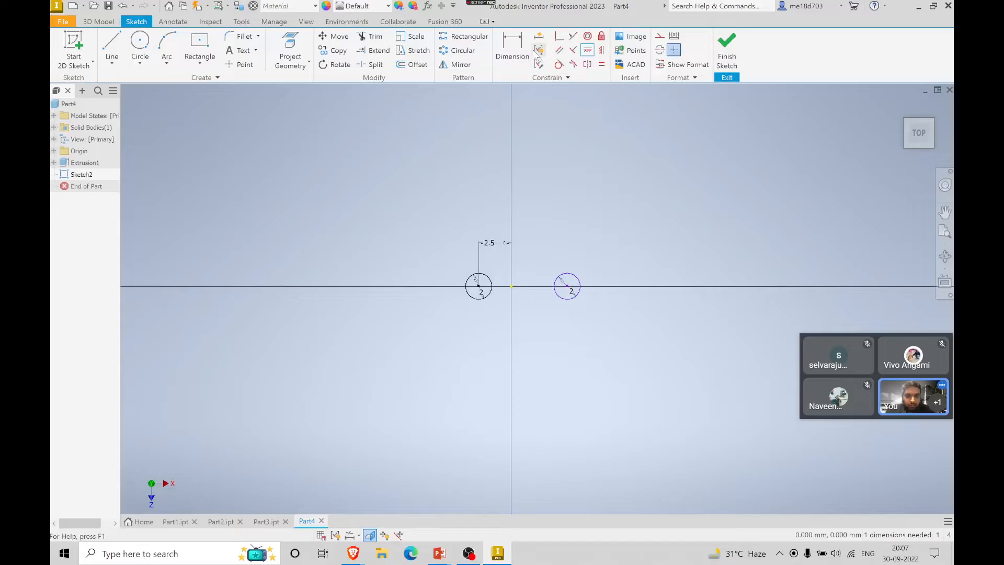
- Dimension the right circle's center 2.5 mm from the origin
{"action": "left_click", "coordinate": [518, 68]}
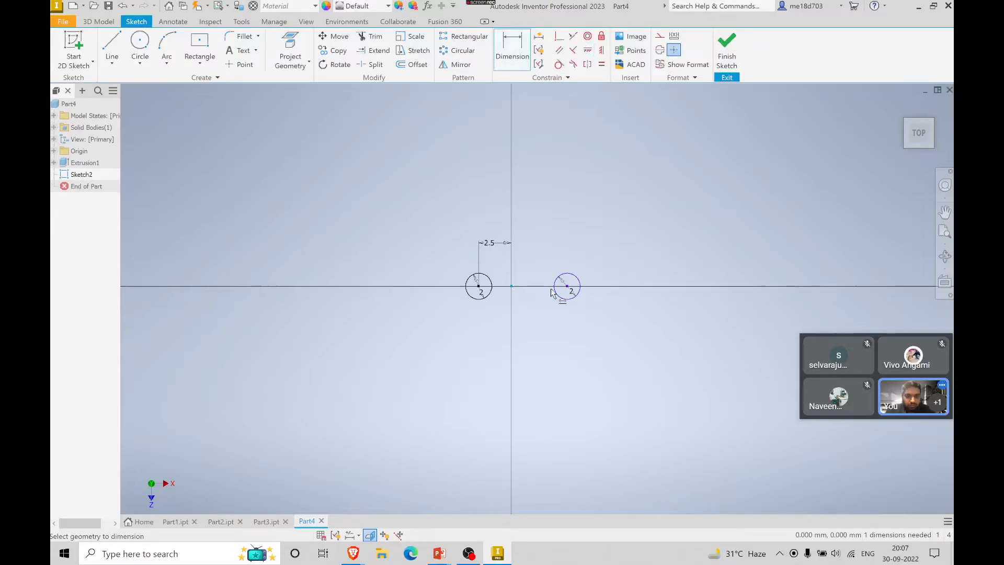
{"action": "left_click", "coordinate": [568, 287]}
{"action": "left_click", "coordinate": [512, 287]}
{"action": "left_click", "coordinate": [537, 327]}
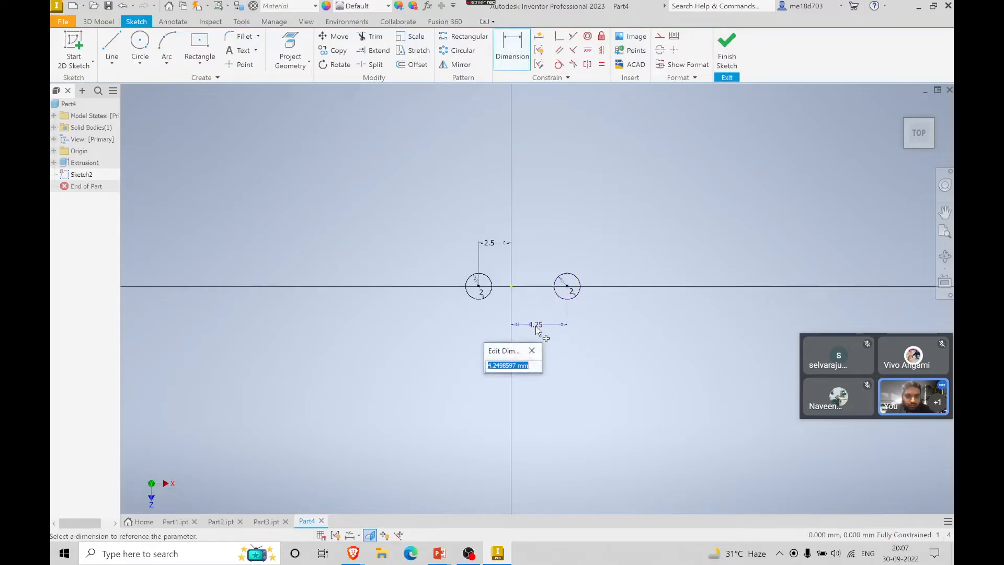
{"action": "type", "text": "2.5"}
{"action": "key", "text": "Return"}
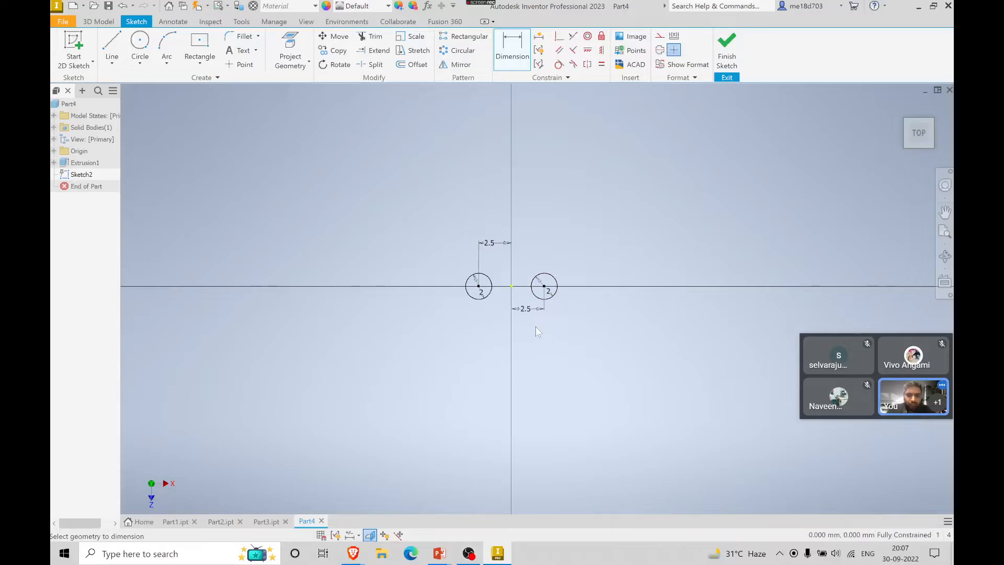
- Check the drawing's end view and sketch a 6 mm construction circle centered on the origin
{"action": "key", "text": "alt+Tab"}
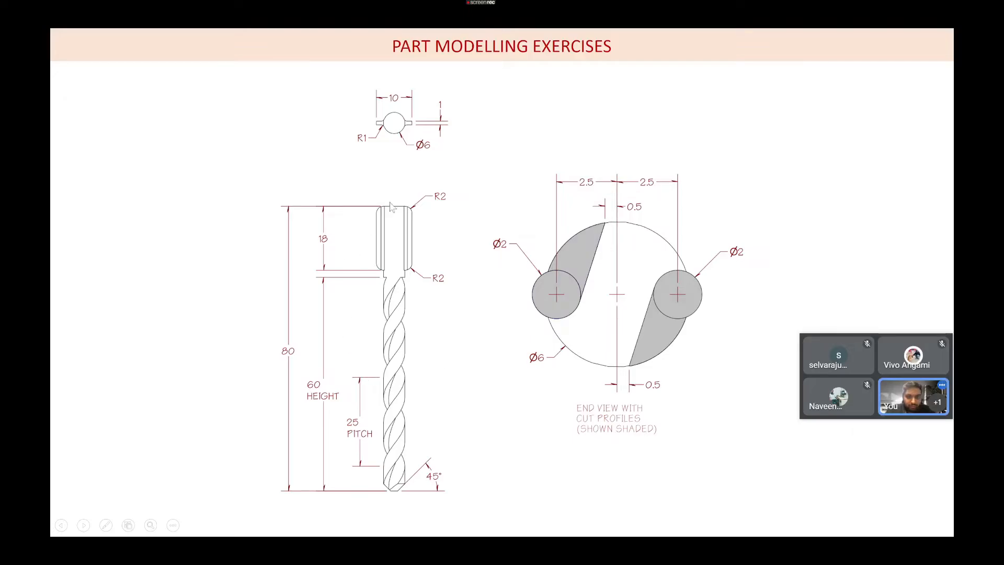
{"action": "key", "text": "alt+Tab"}
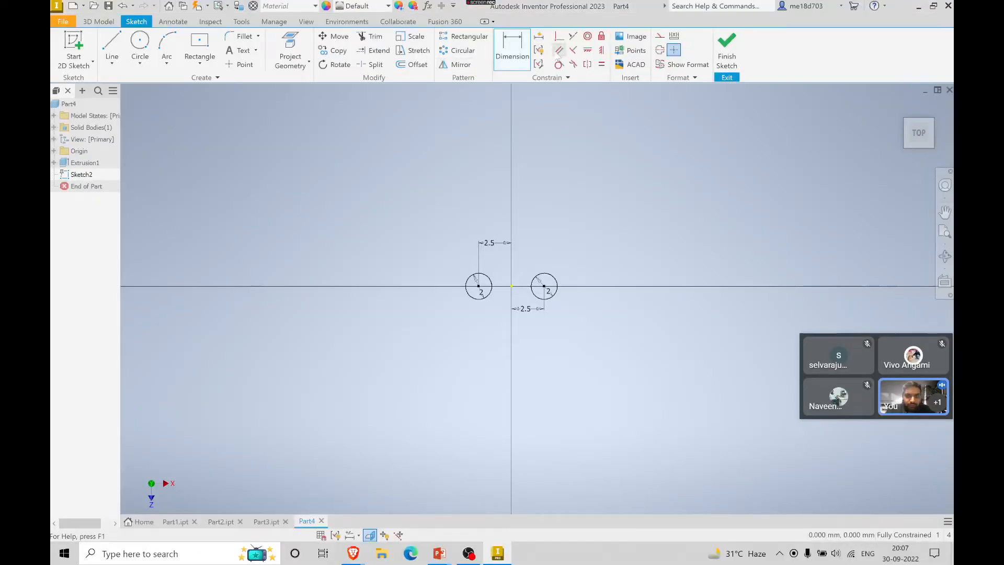
{"action": "left_click", "coordinate": [141, 42]}
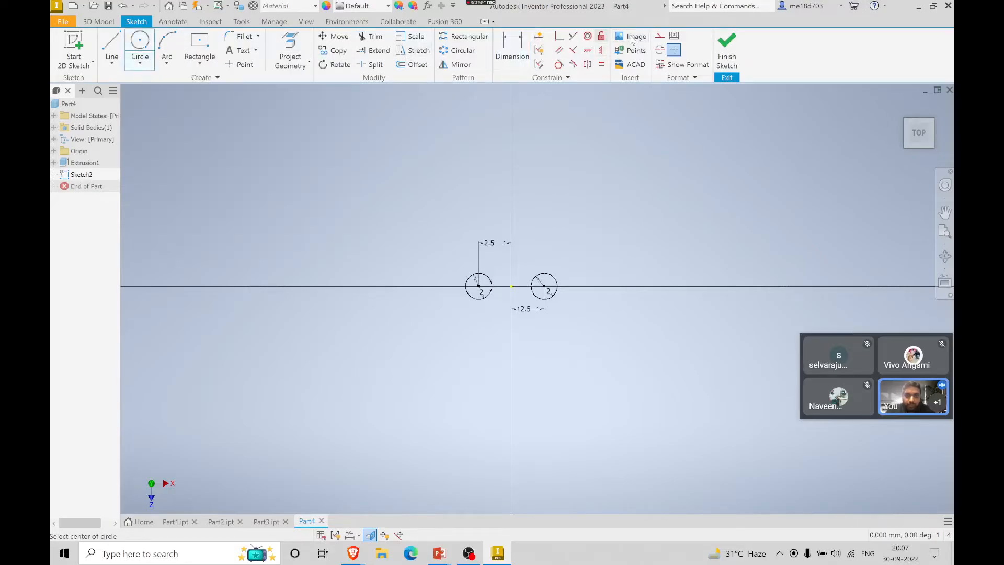
{"action": "left_click", "coordinate": [660, 35]}
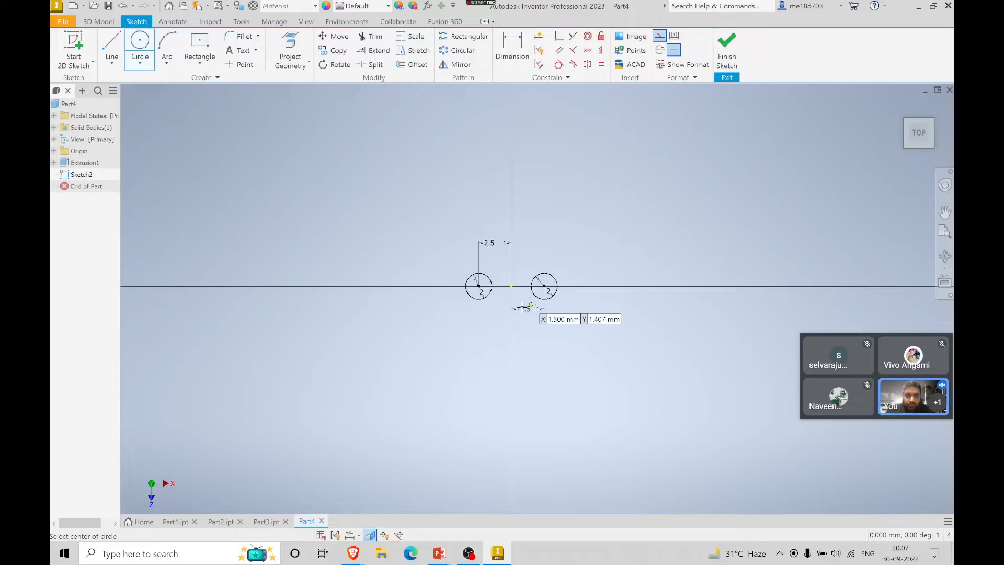
{"action": "left_click", "coordinate": [512, 286]}
{"action": "type", "text": "6"}
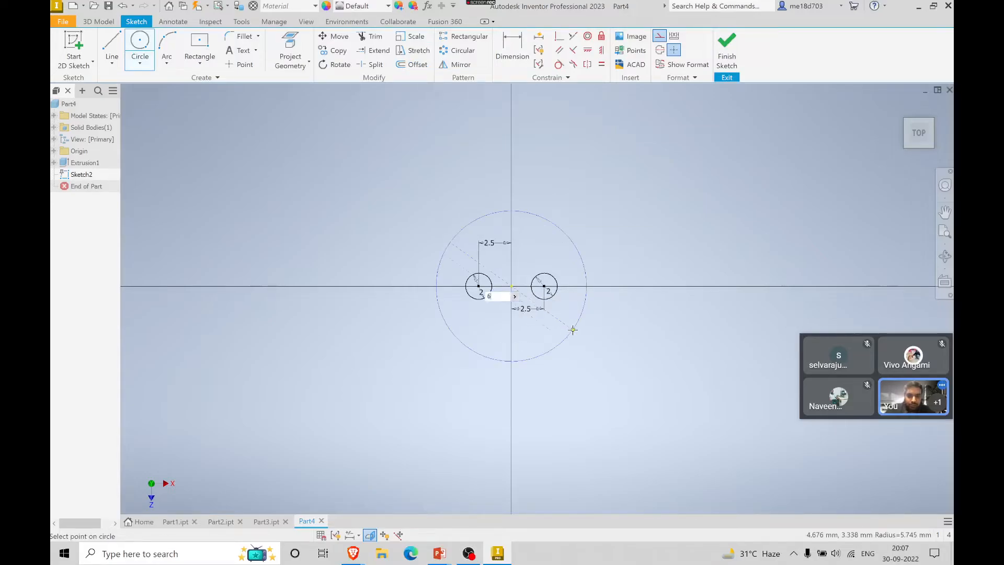
{"action": "key", "text": "Return"}
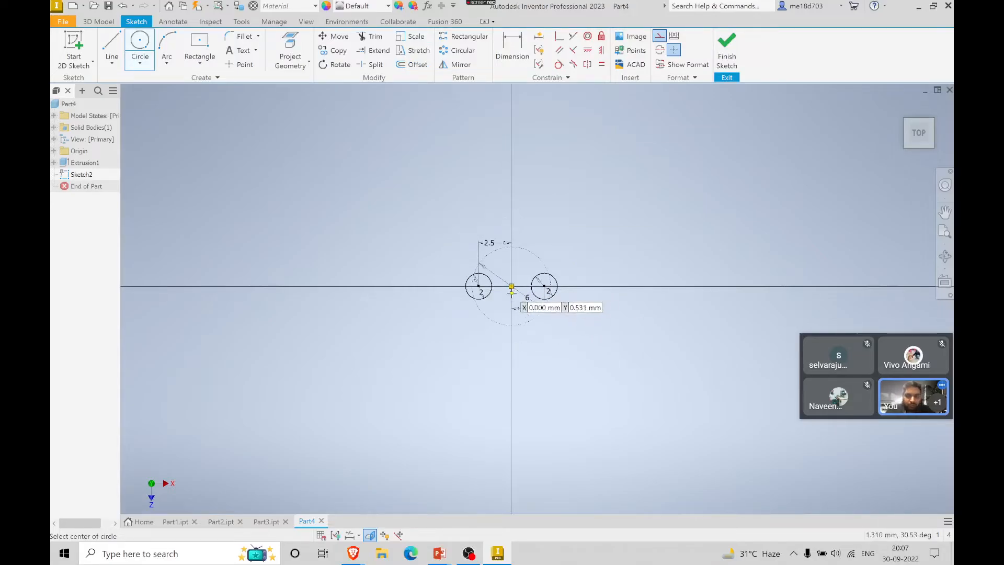
{"action": "scroll", "coordinate": [512, 293], "scroll_direction": "down", "scroll_amount": 6}
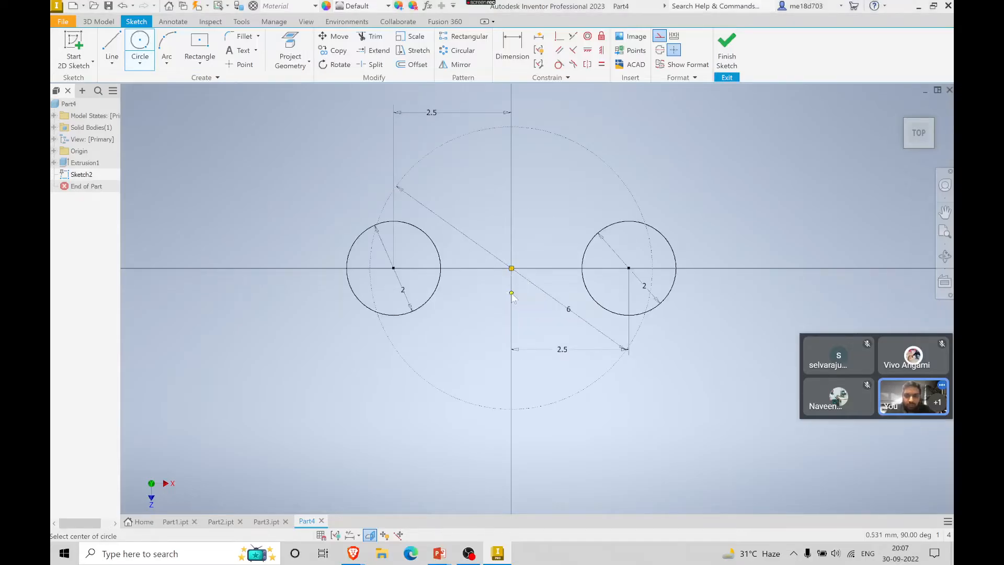
- Compare with the drawing's cut profiles and convert the 6 mm construction circle to regular sketch geometry
{"action": "key", "text": "alt+Tab"}
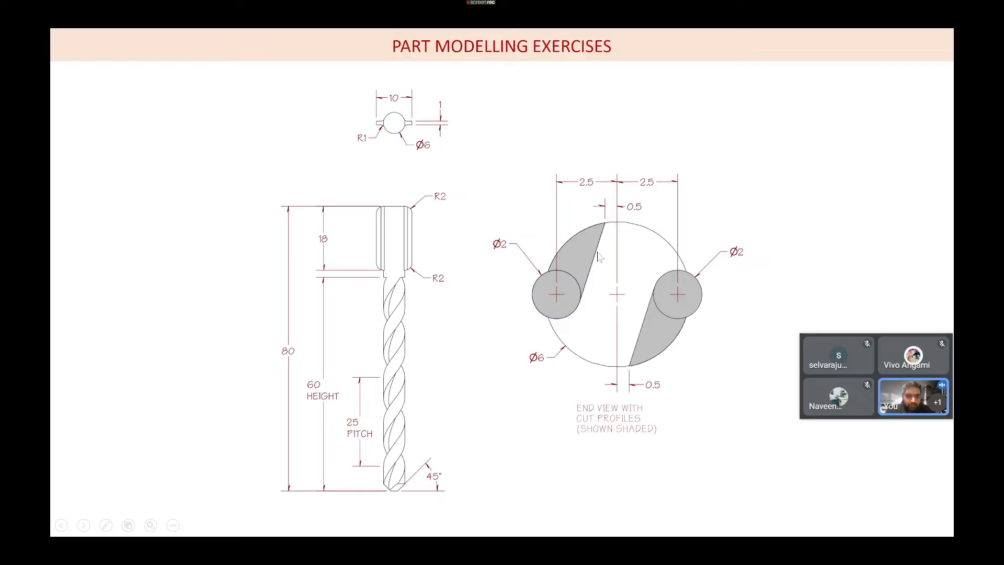
{"action": "key", "text": "alt+Tab"}
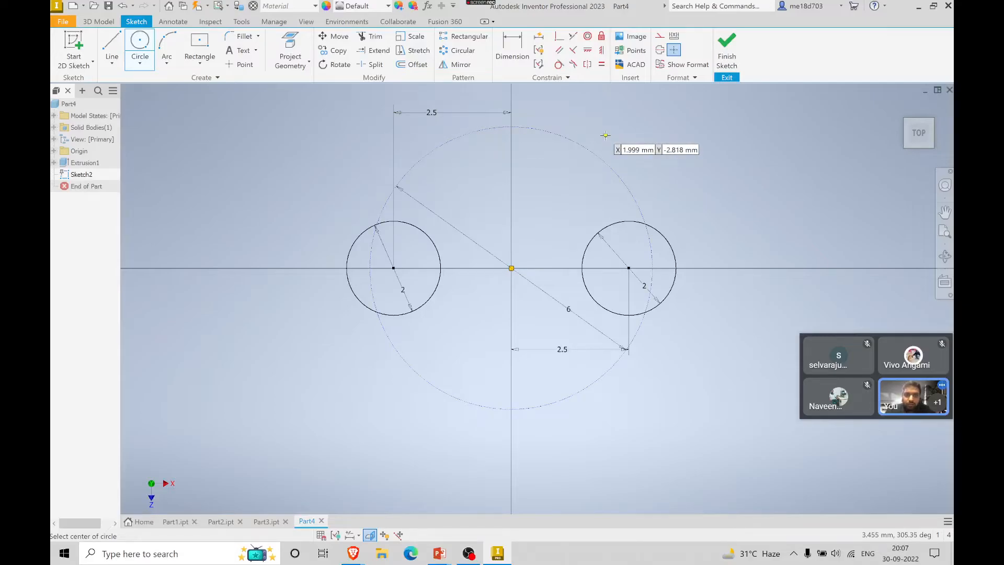
{"action": "key", "text": "Escape"}
{"action": "left_click", "coordinate": [574, 139]}
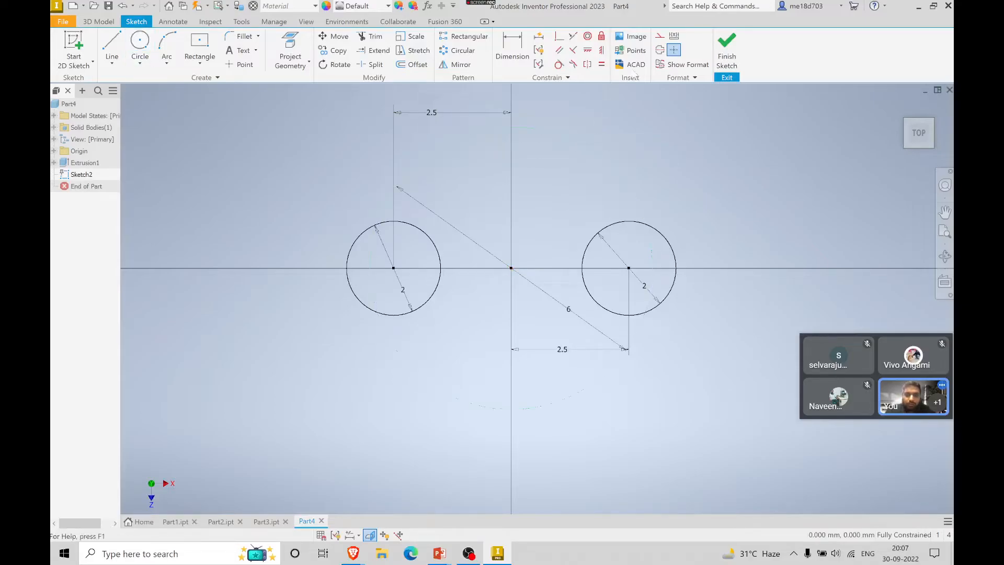
{"action": "left_click", "coordinate": [660, 37]}
{"action": "left_click", "coordinate": [661, 158]}
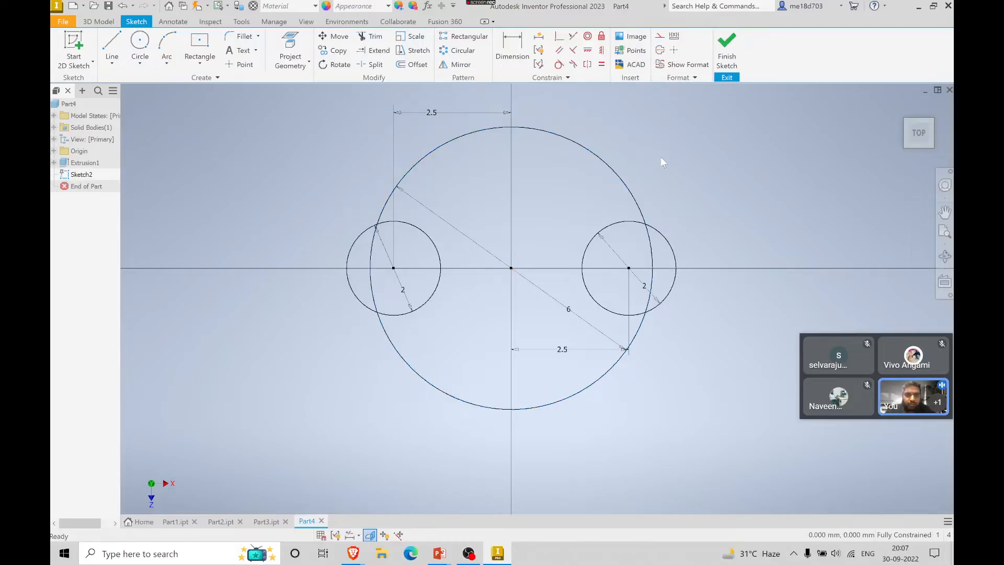
- Draw a slanted line from the left 2 mm circle up to the top of the 6 mm circle, left of the vertical axis
{"action": "left_click", "coordinate": [113, 43]}
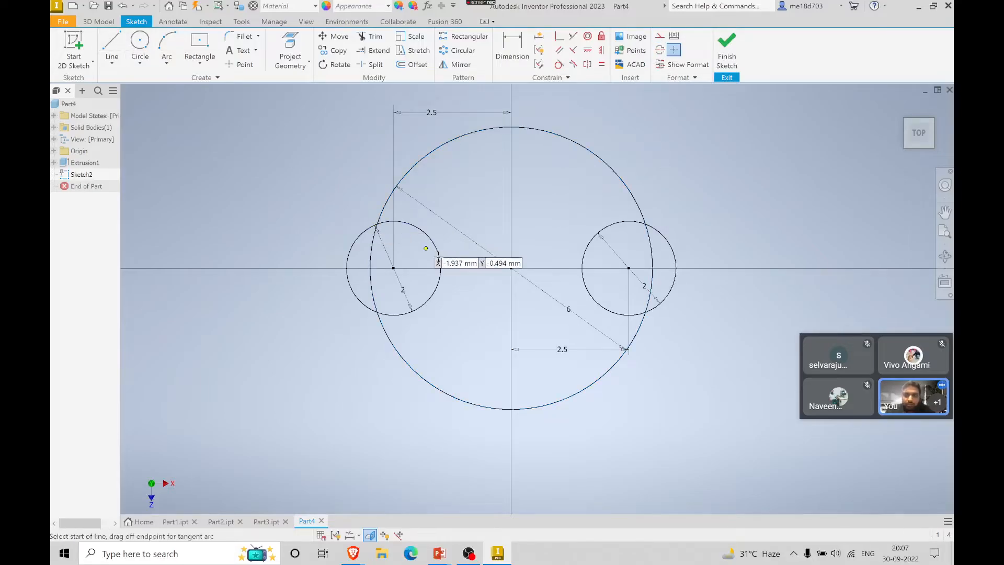
{"action": "left_click", "coordinate": [433, 243]}
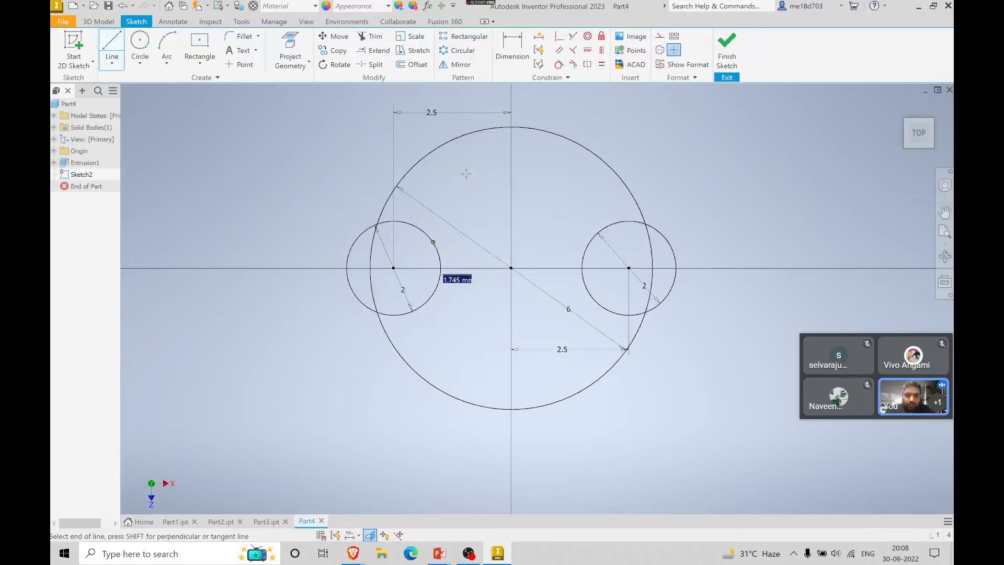
{"action": "left_click", "coordinate": [482, 131]}
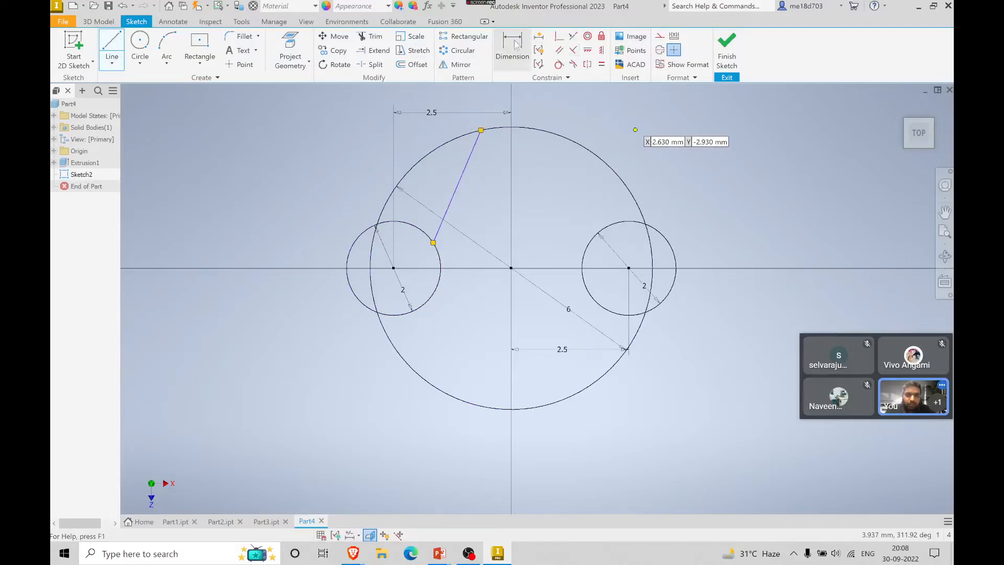
- Dimension the slanted line's upper endpoint 0.5 mm horizontally from the origin
{"action": "left_click", "coordinate": [515, 46]}
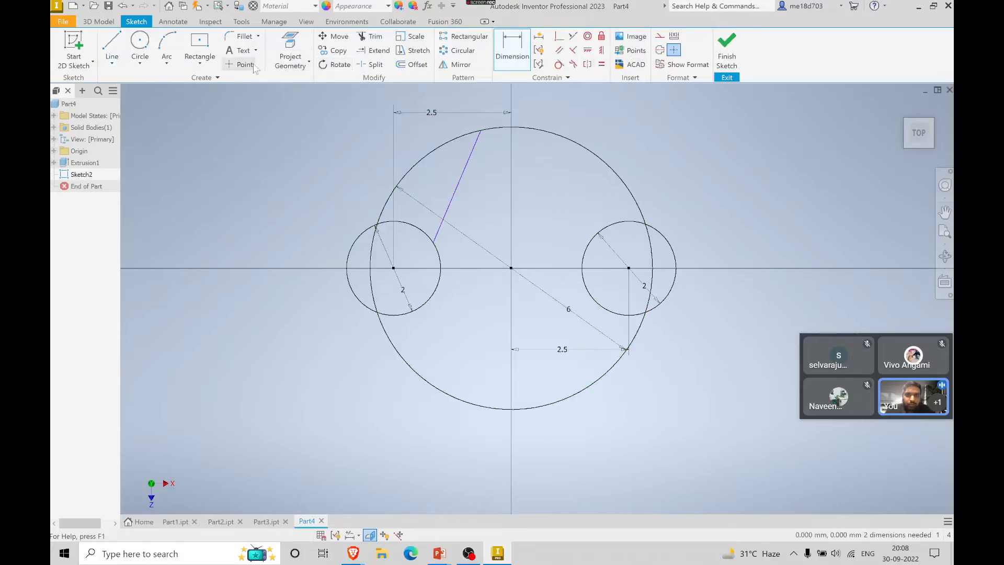
{"action": "left_click", "coordinate": [481, 130]}
{"action": "left_click", "coordinate": [511, 268]}
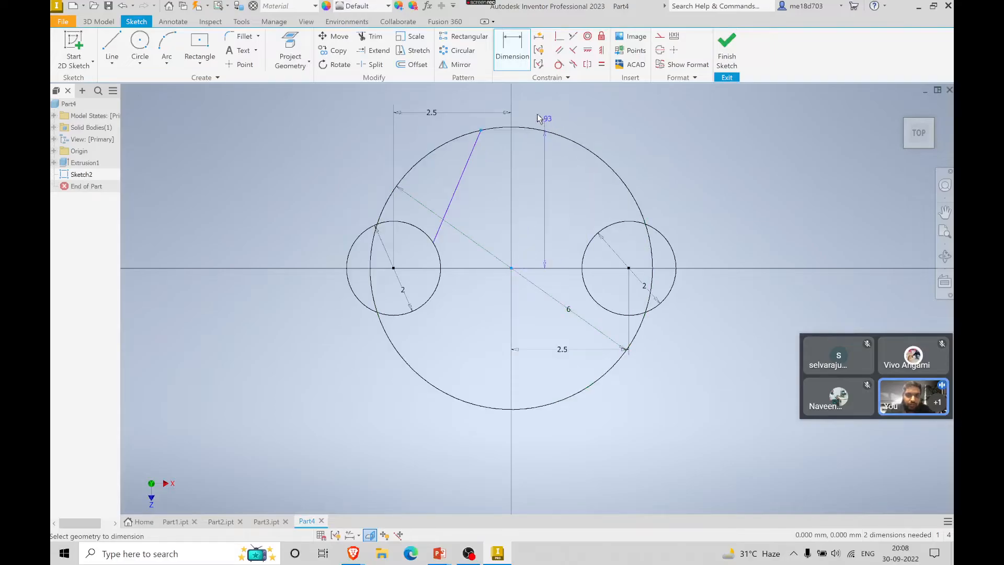
{"action": "left_click", "coordinate": [571, 98]}
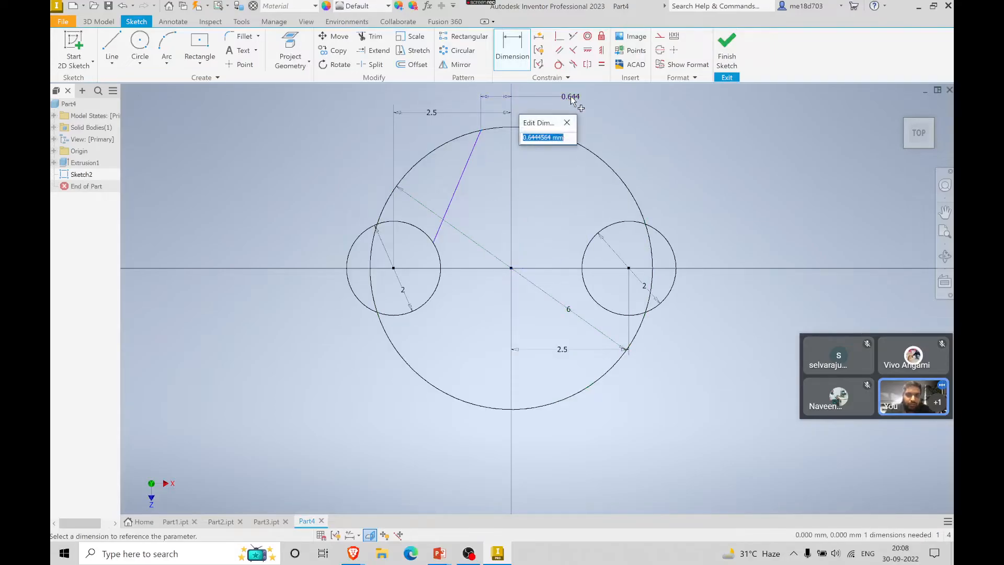
{"action": "type", "text": "0.5"}
{"action": "key", "text": "Return"}
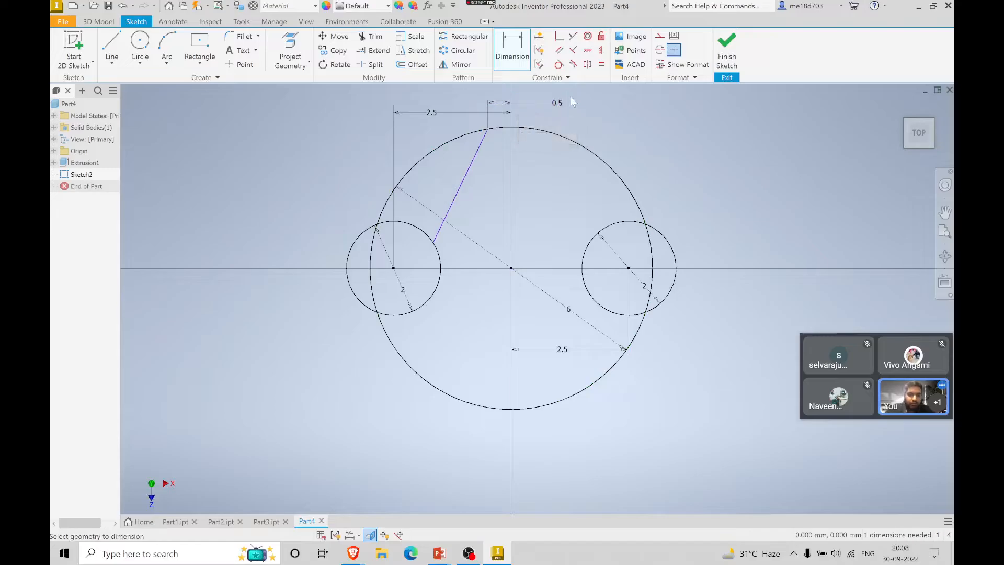
- Make the upper slanted line tangent to the left 2 mm circle
{"action": "left_click", "coordinate": [559, 64]}
{"action": "left_click", "coordinate": [454, 199]}
{"action": "left_click", "coordinate": [438, 258]}
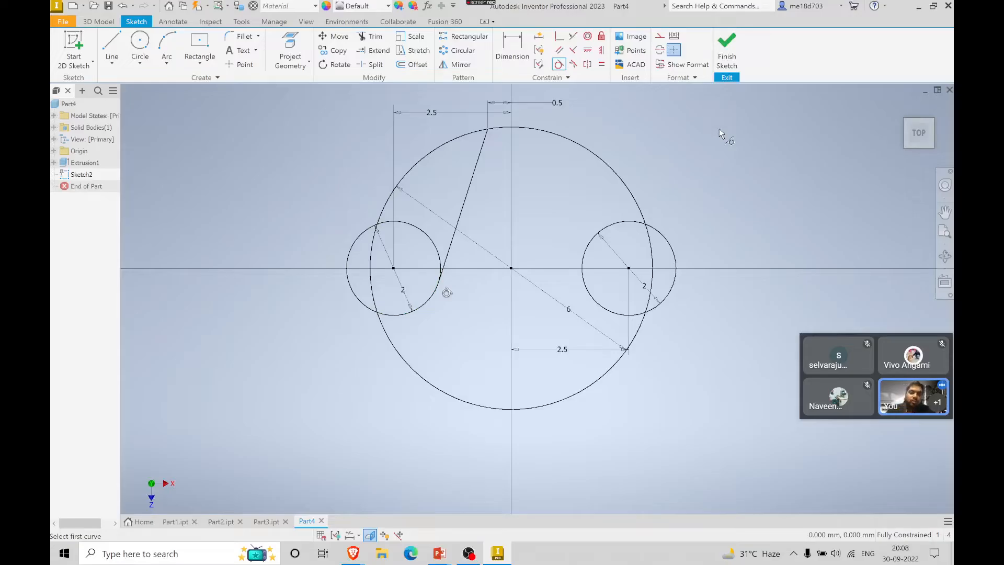
- Check the drawing and draw a second slanted line from the right 2 mm circle down to the bottom of the 6 mm circle
{"action": "key", "text": "alt+Tab"}
{"action": "key", "text": "alt+Tab"}
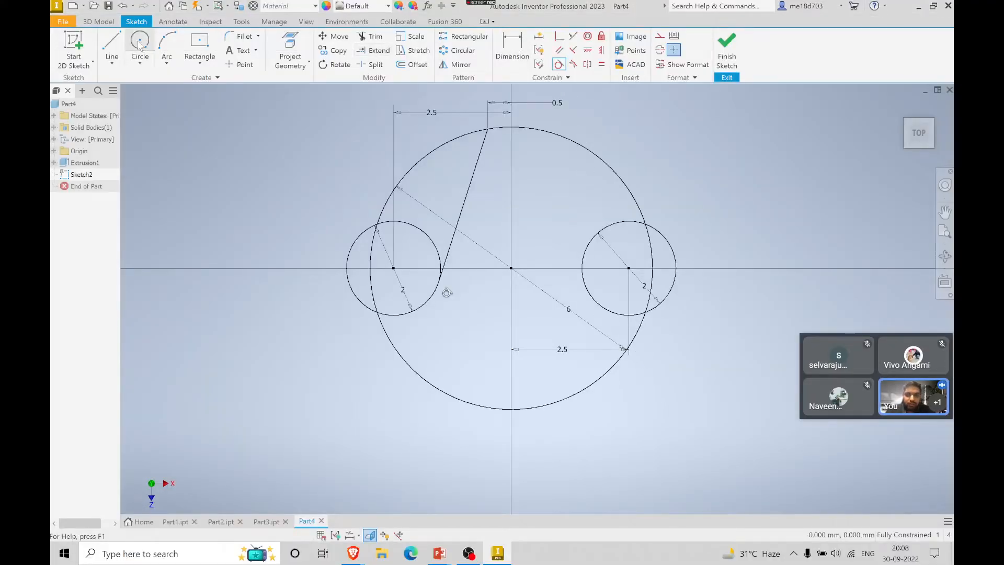
{"action": "left_click", "coordinate": [111, 47]}
{"action": "left_click", "coordinate": [584, 287]}
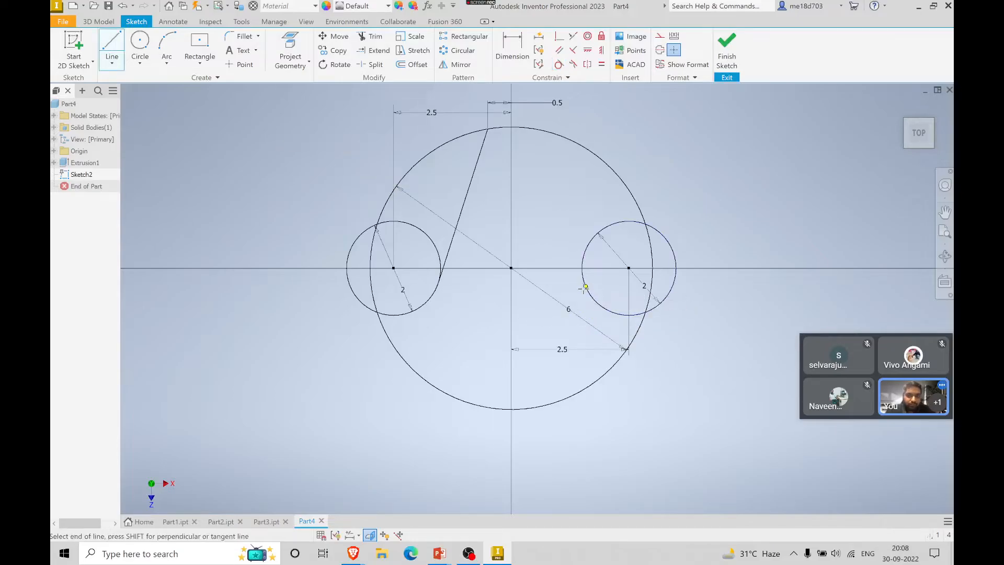
{"action": "double_click", "coordinate": [545, 405]}
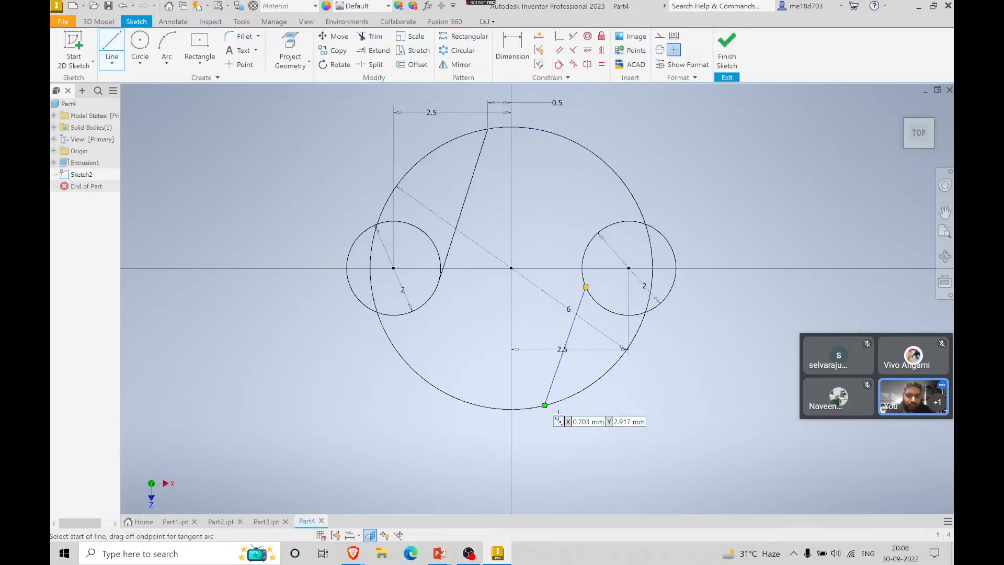
- Dimension the second line's lower endpoint 0.5 mm horizontally from the origin
{"action": "left_click", "coordinate": [512, 50]}
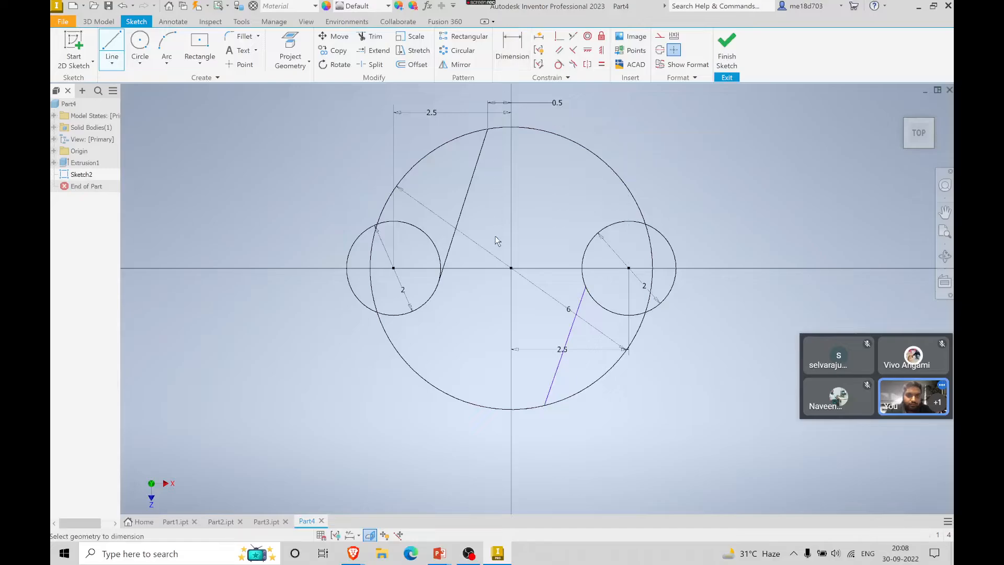
{"action": "left_click", "coordinate": [545, 407]}
{"action": "left_click", "coordinate": [610, 464]}
{"action": "type", "text": "0"}
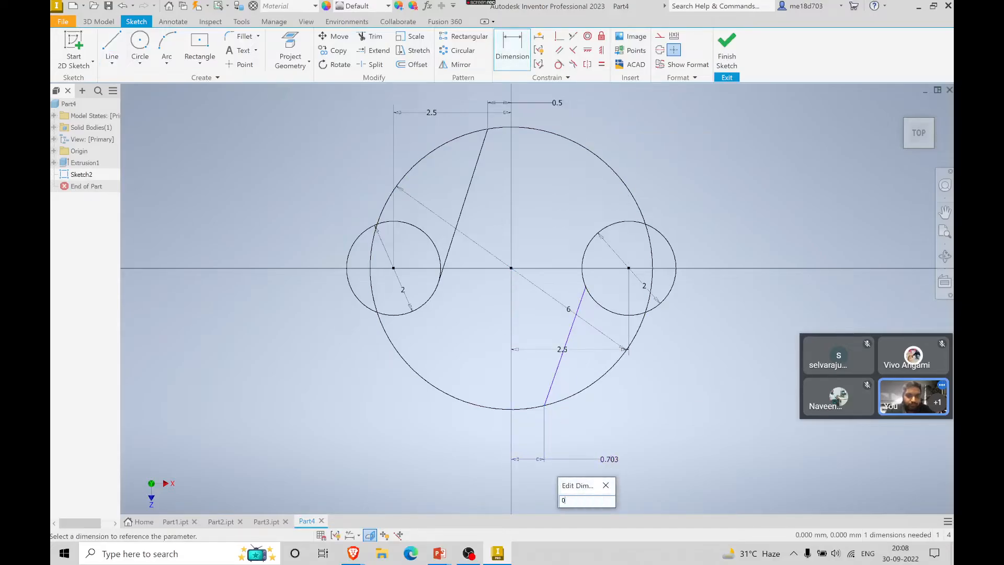
{"action": "type", "text": ".5"}
{"action": "key", "text": "Return"}
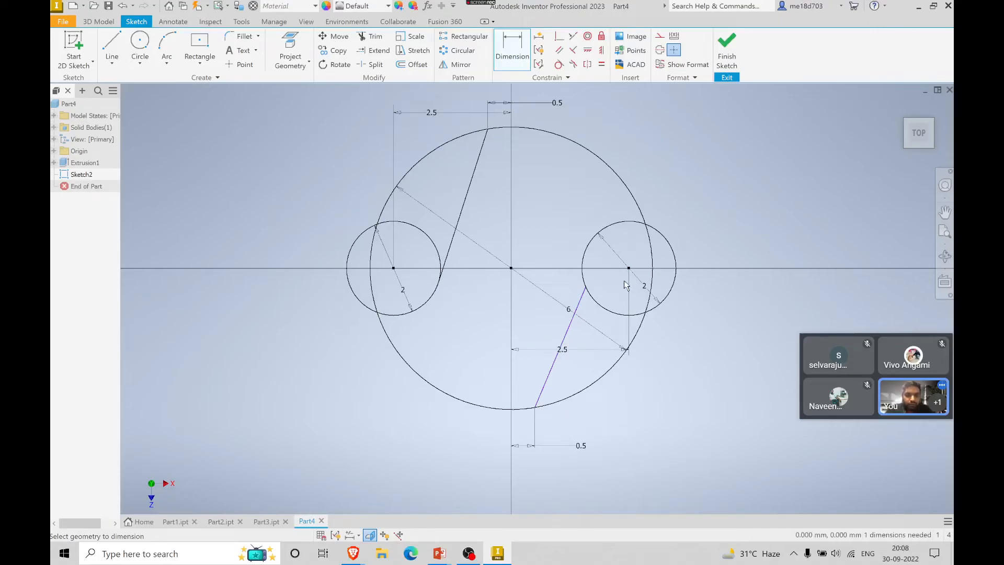
- Make the lower slanted line tangent to the right 2 mm circle
{"action": "left_click", "coordinate": [559, 63]}
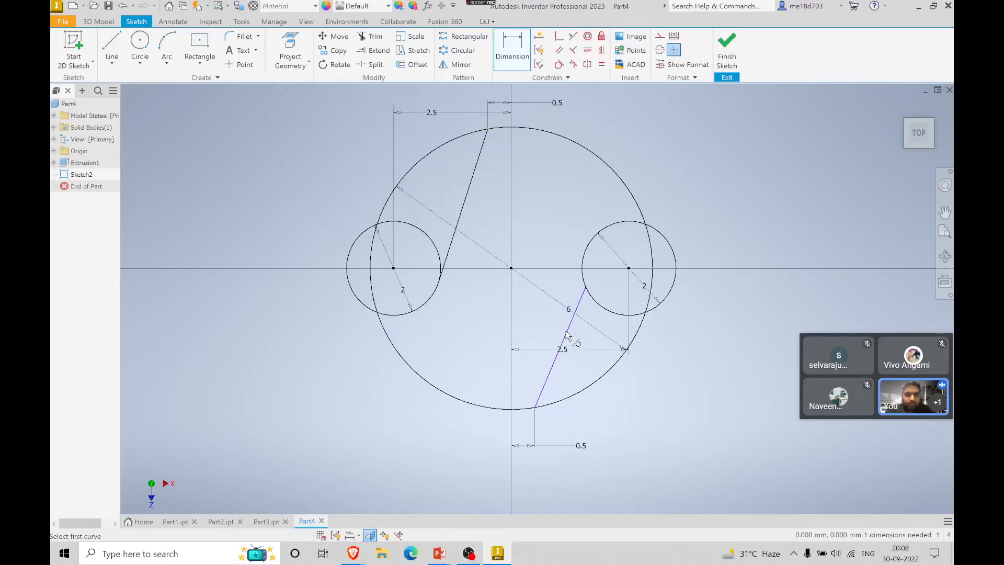
{"action": "left_click", "coordinate": [579, 299]}
{"action": "left_click", "coordinate": [586, 250]}
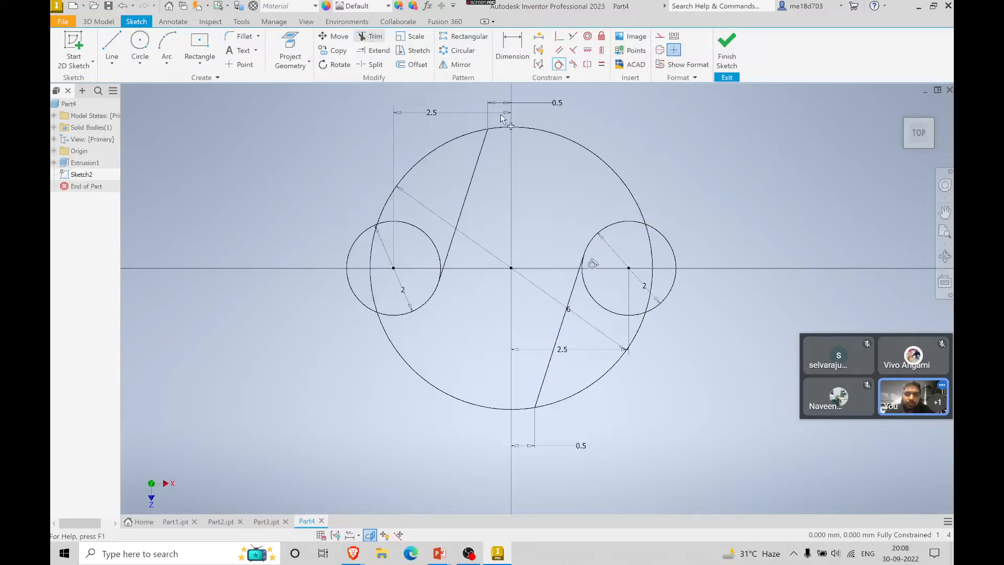
- Trim the 6 mm circle's upper-right and lower-left arcs outside the cut profiles, and compare the result with the drawing
{"action": "left_click", "coordinate": [572, 144]}
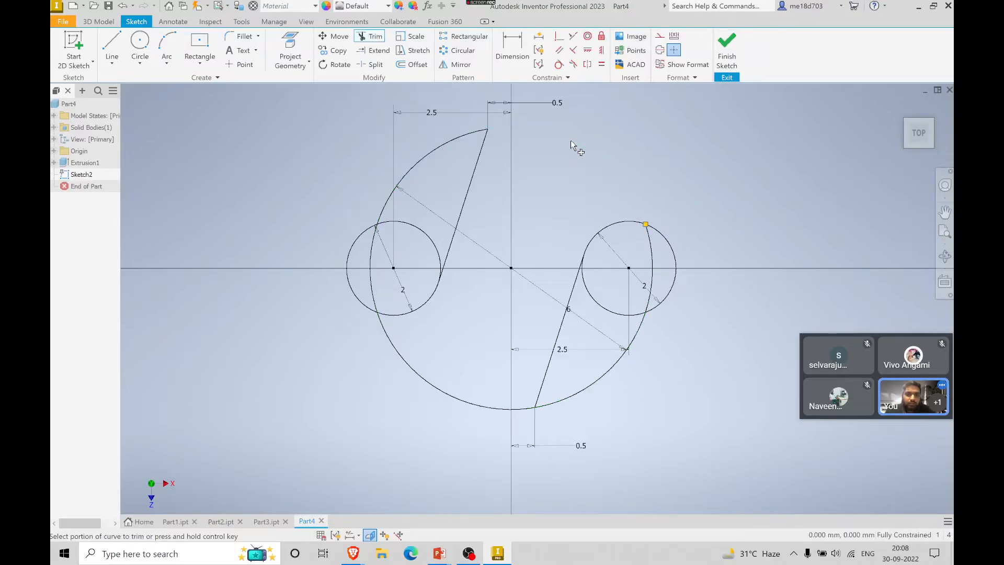
{"action": "left_click", "coordinate": [463, 401]}
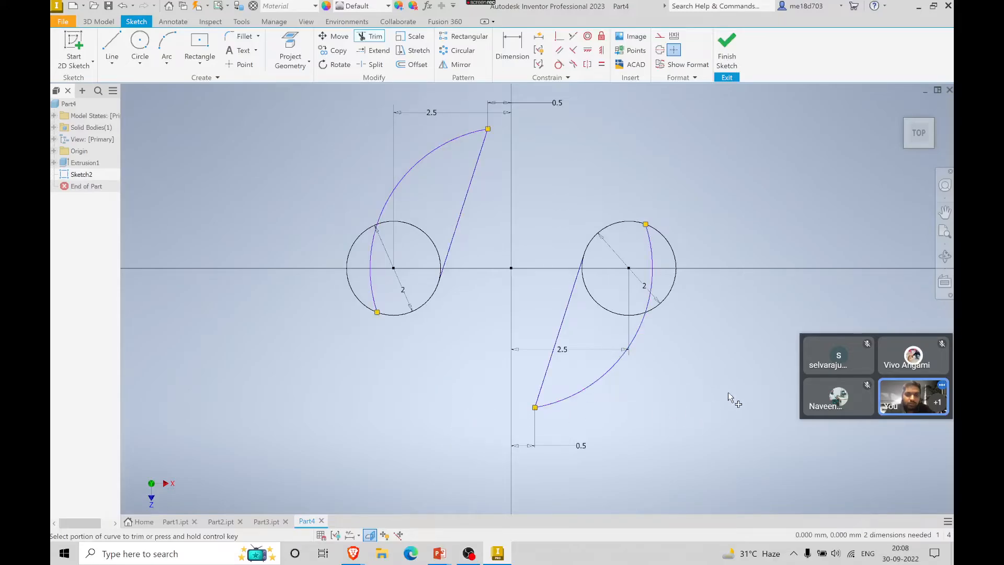
{"action": "key", "text": "alt+Tab"}
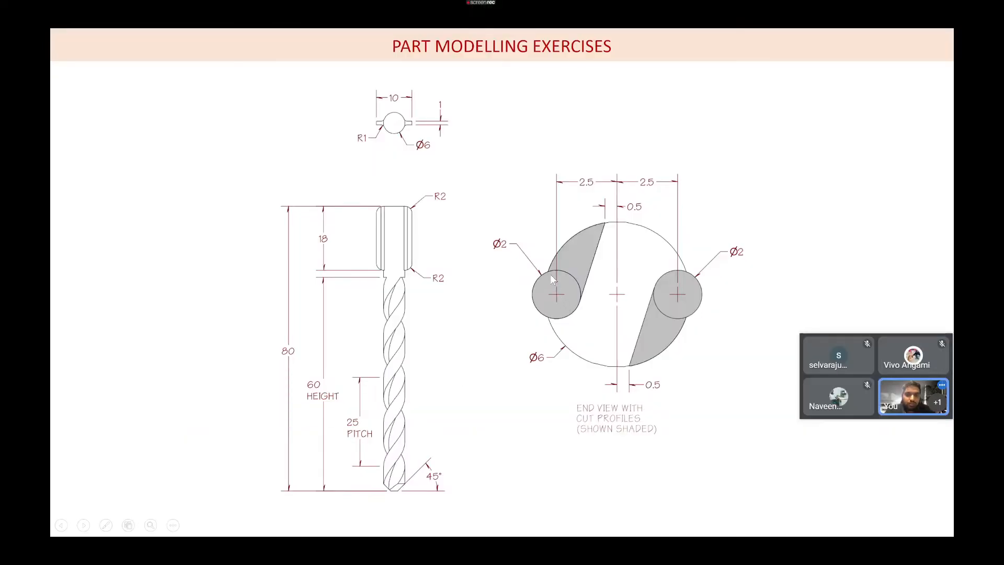
{"action": "key", "text": "alt+Tab"}
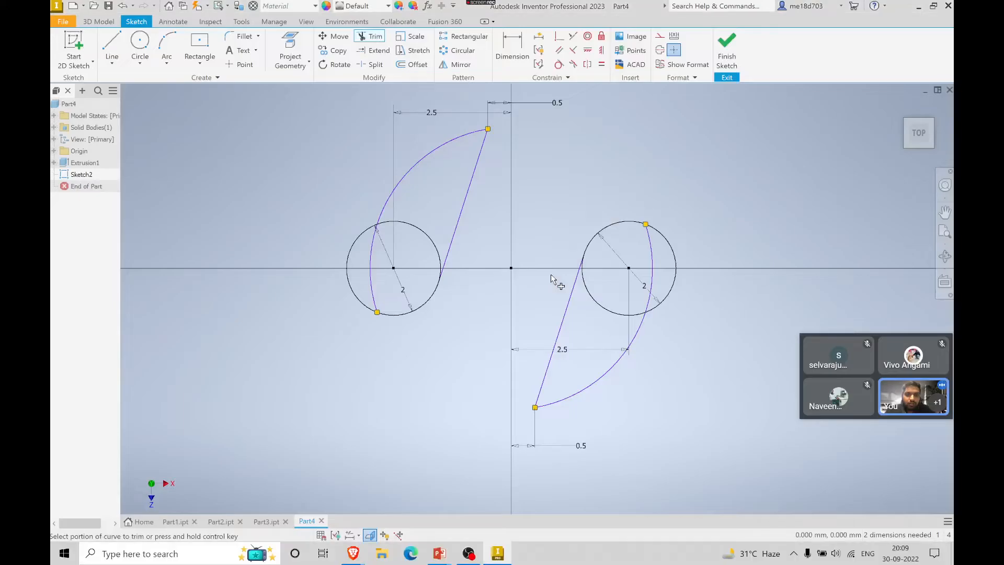
- Trim the 6 mm arc portions inside both 2 mm circles and check the profiles against the drawing's end view
{"action": "left_click", "coordinate": [374, 259]}
{"action": "left_click", "coordinate": [651, 300]}
{"action": "key", "text": "alt+Tab"}
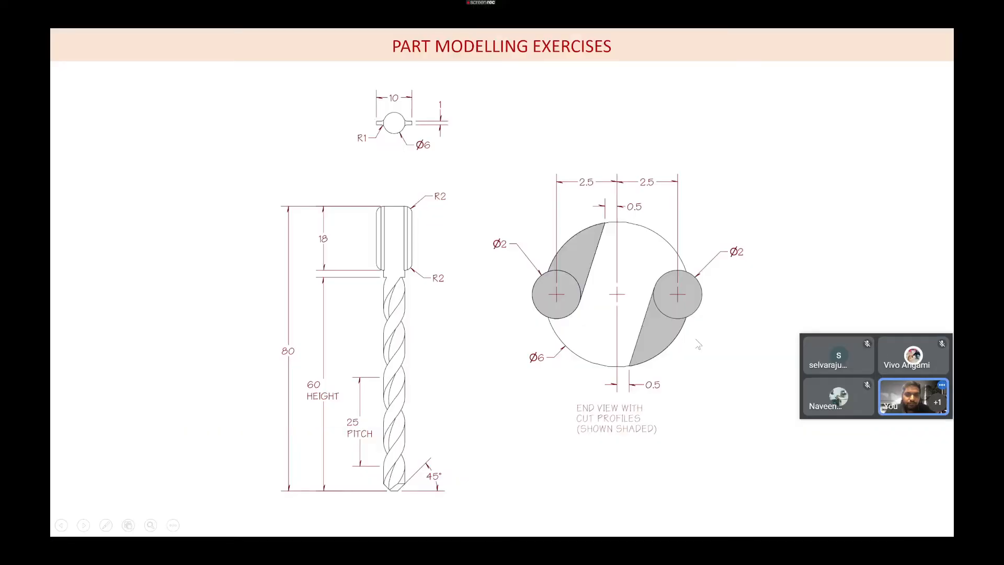
{"action": "key", "text": "alt+Tab"}
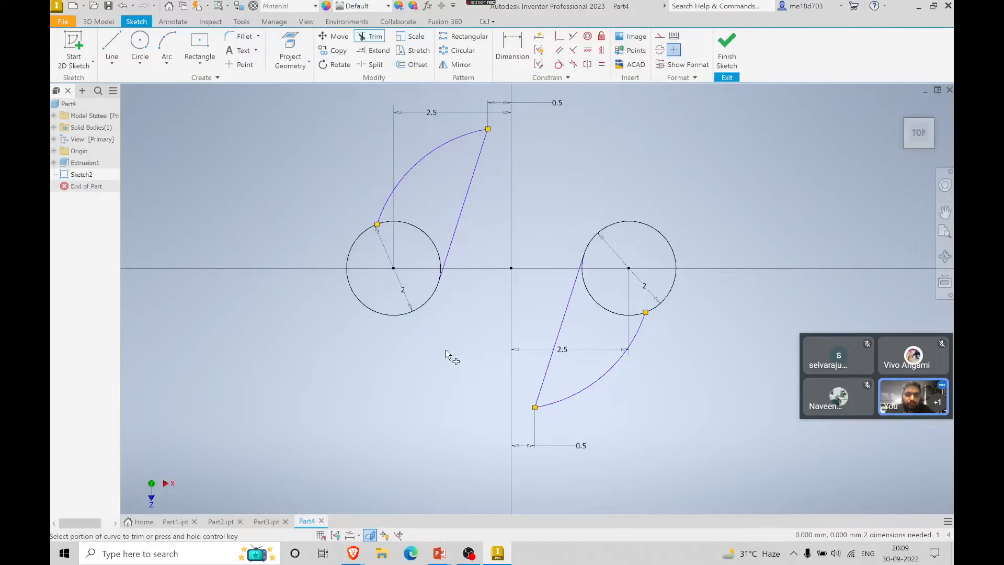
{"action": "key", "text": "alt+Tab"}
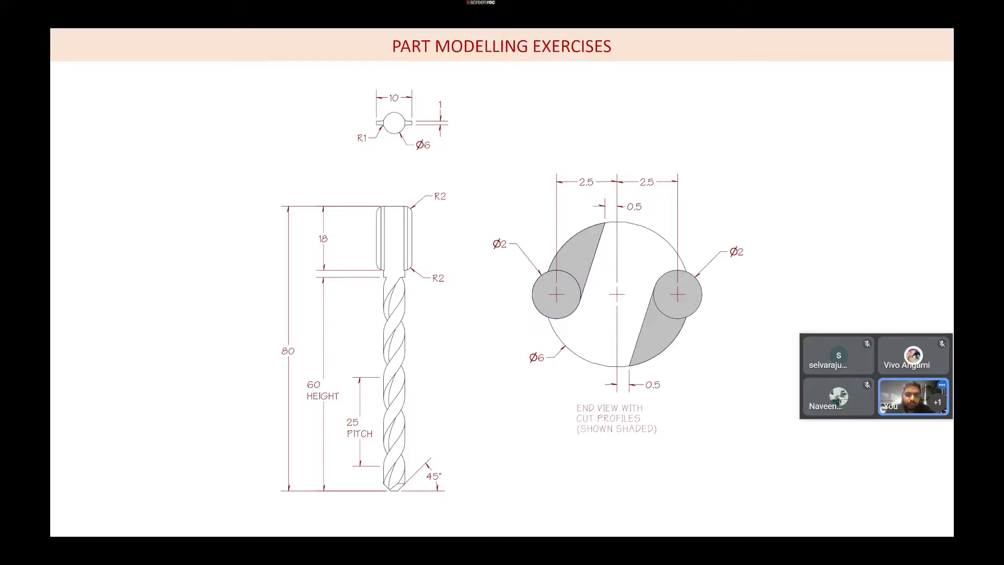
{"action": "key", "text": "alt+Tab"}
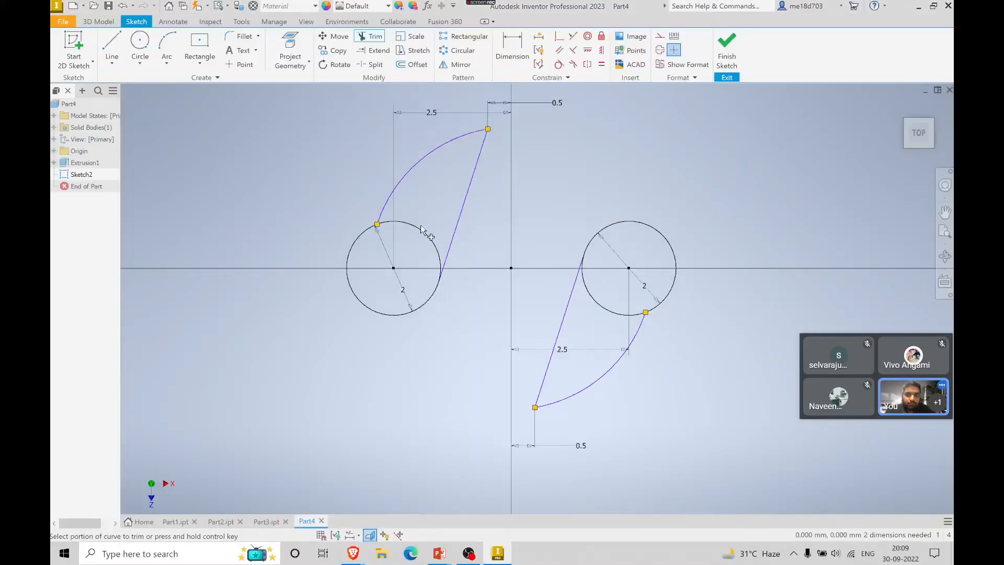
- Trim the arc portions of both 2 mm circles that lie inside the flute cut profiles, following the drawing's end view
{"action": "key", "text": "alt+Tab"}
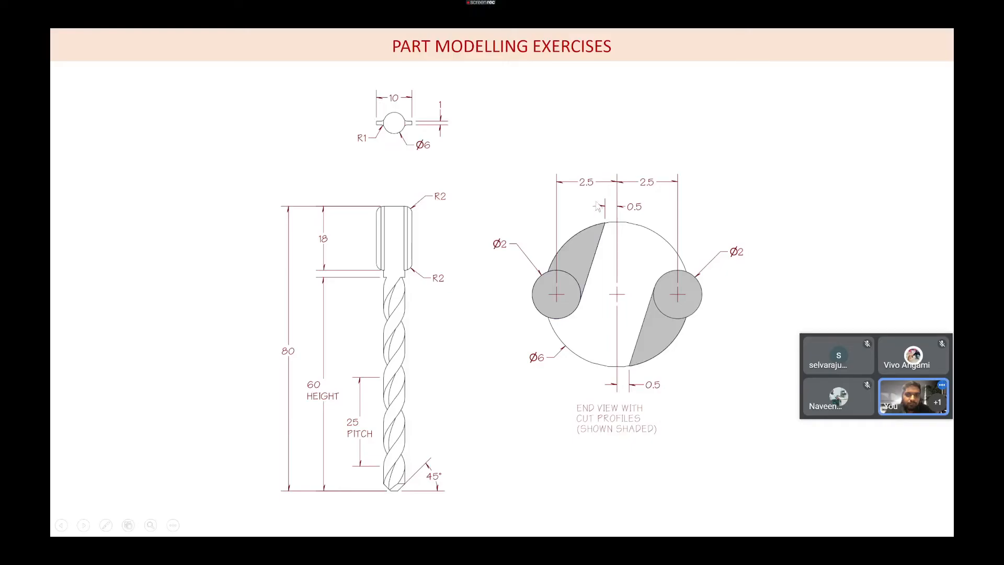
{"action": "key", "text": "alt+Tab"}
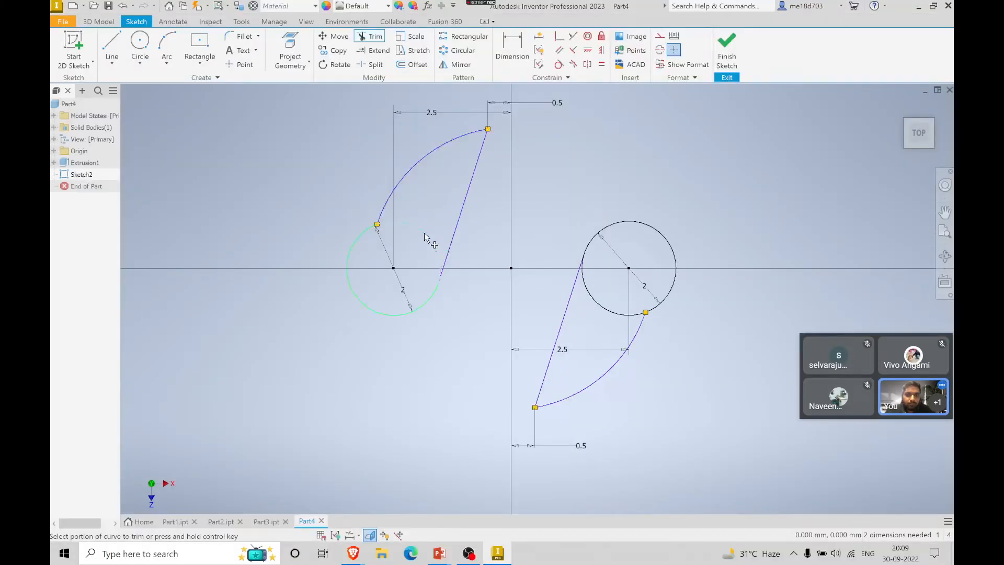
{"action": "left_click", "coordinate": [424, 237]}
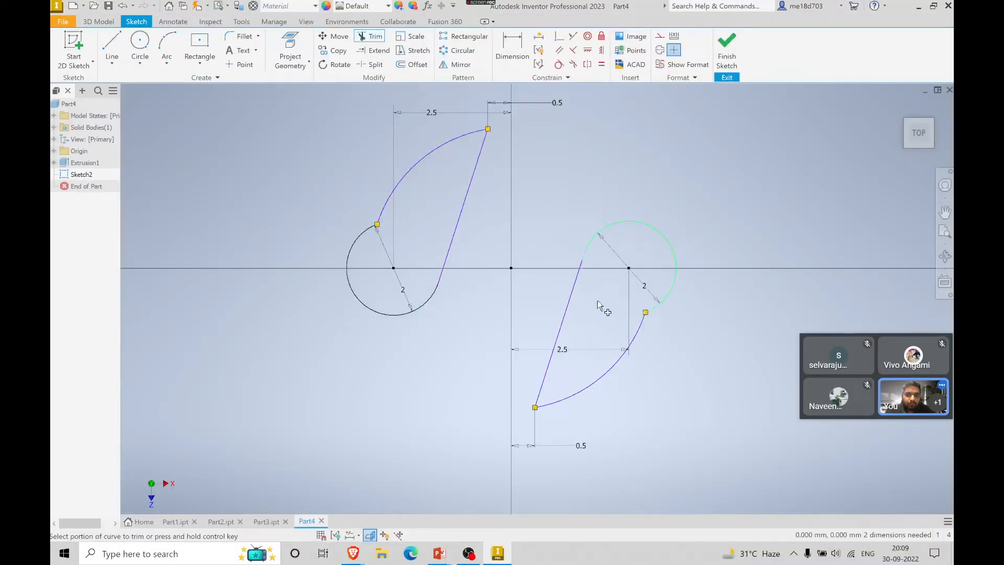
{"action": "left_click", "coordinate": [601, 305]}
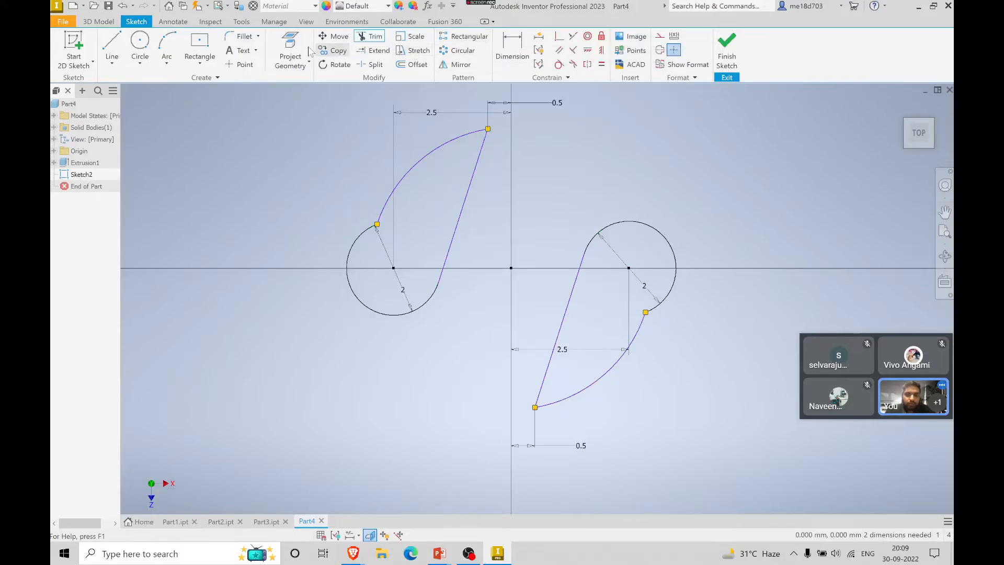
- Dimension both outer profile arcs with a 3 mm radius and finish the sketch
{"action": "left_click", "coordinate": [512, 47]}
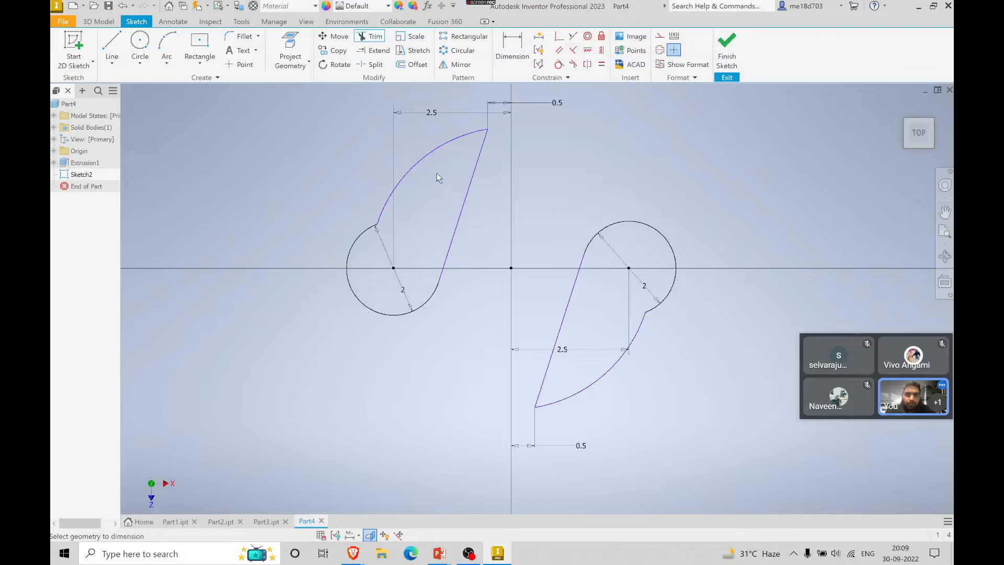
{"action": "left_click", "coordinate": [423, 154]}
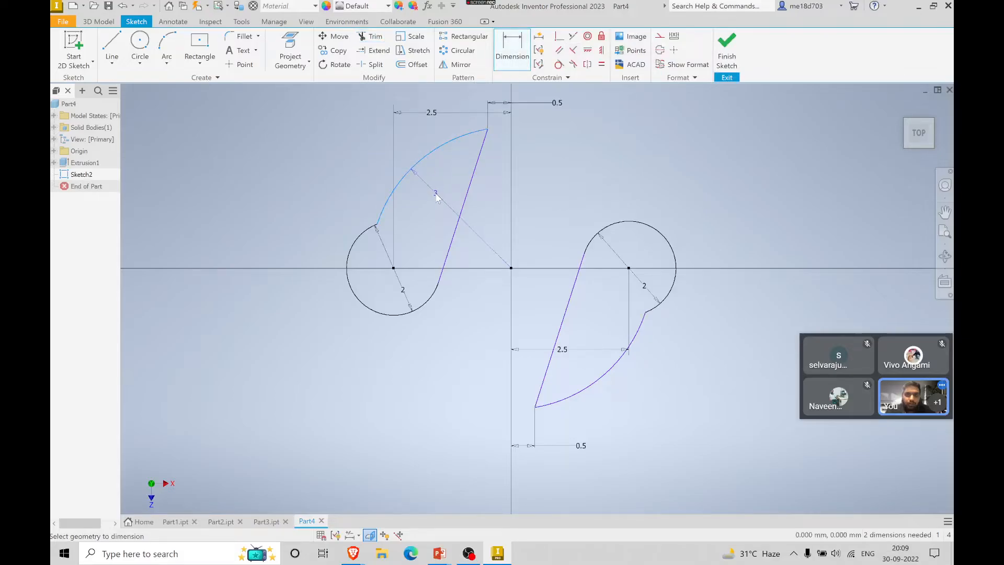
{"action": "left_click", "coordinate": [435, 193]}
{"action": "key", "text": "Return"}
{"action": "left_click", "coordinate": [615, 367]}
{"action": "left_click", "coordinate": [595, 326]}
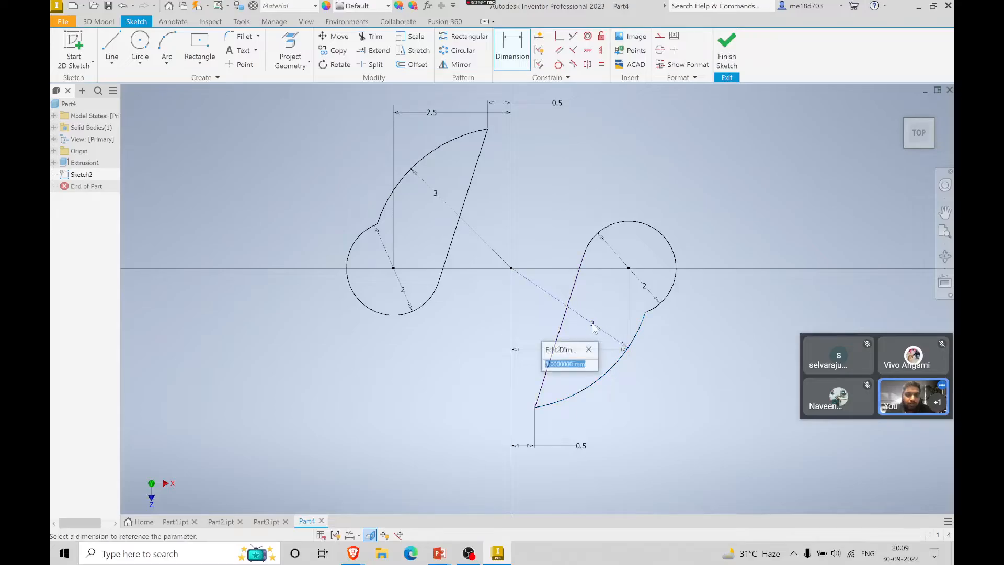
{"action": "left_click", "coordinate": [589, 349]}
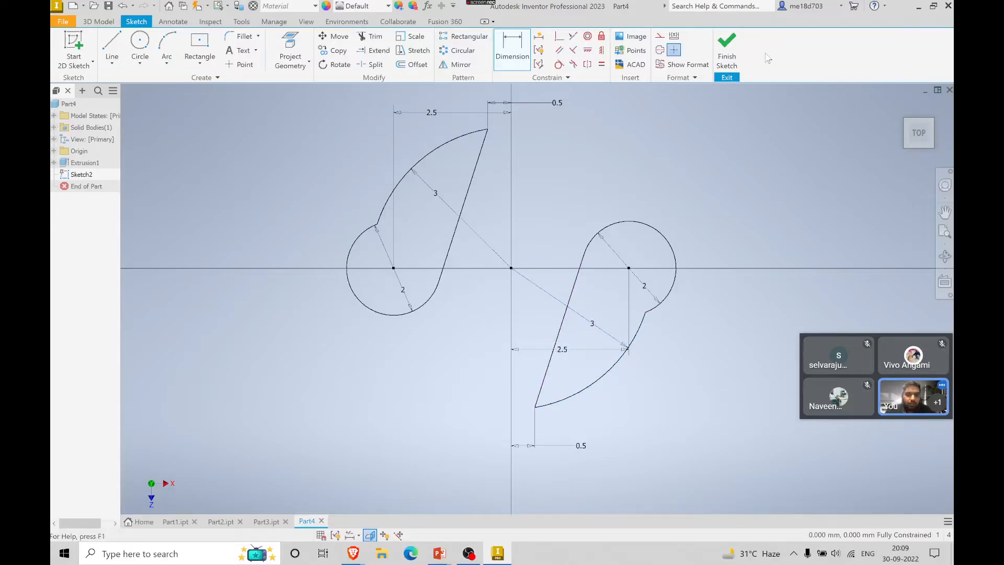
{"action": "left_click", "coordinate": [727, 50]}
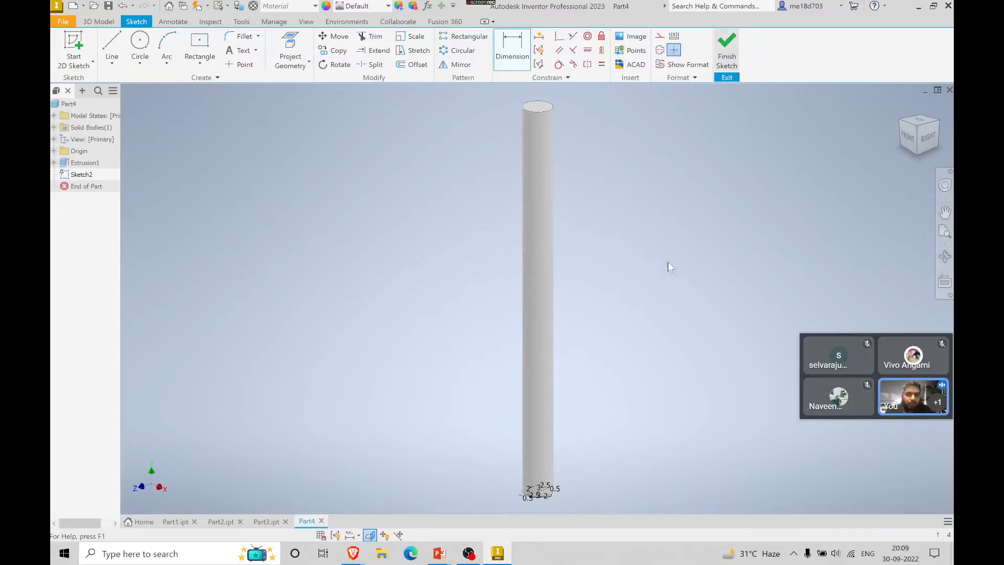
- Set up a Coil feature as a cut, using both flute profiles on the shank's end face
{"action": "left_click_drag", "start_coordinate": [634, 166], "coordinate": [630, 148]}
{"action": "key", "text": "Escape"}
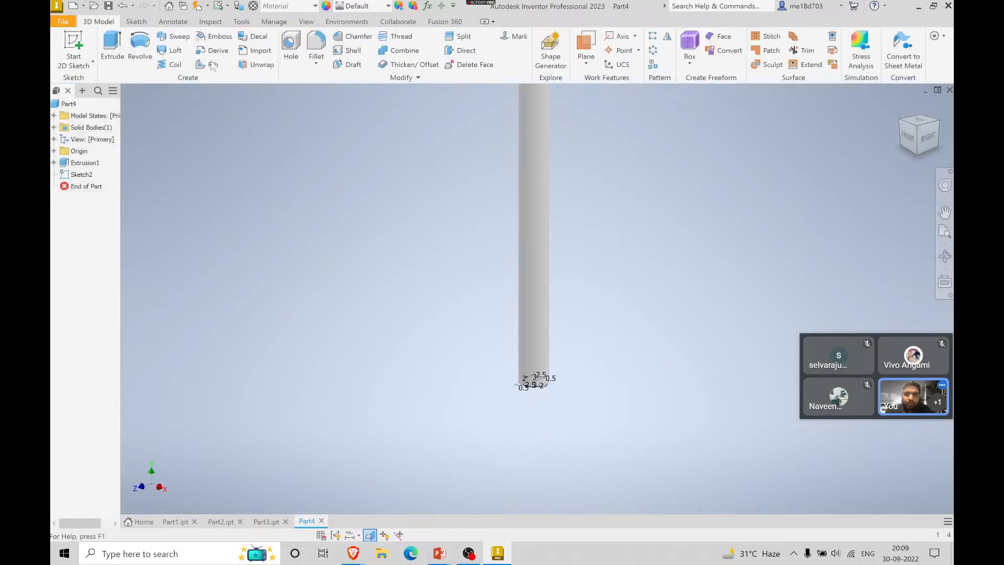
{"action": "left_click", "coordinate": [146, 58]}
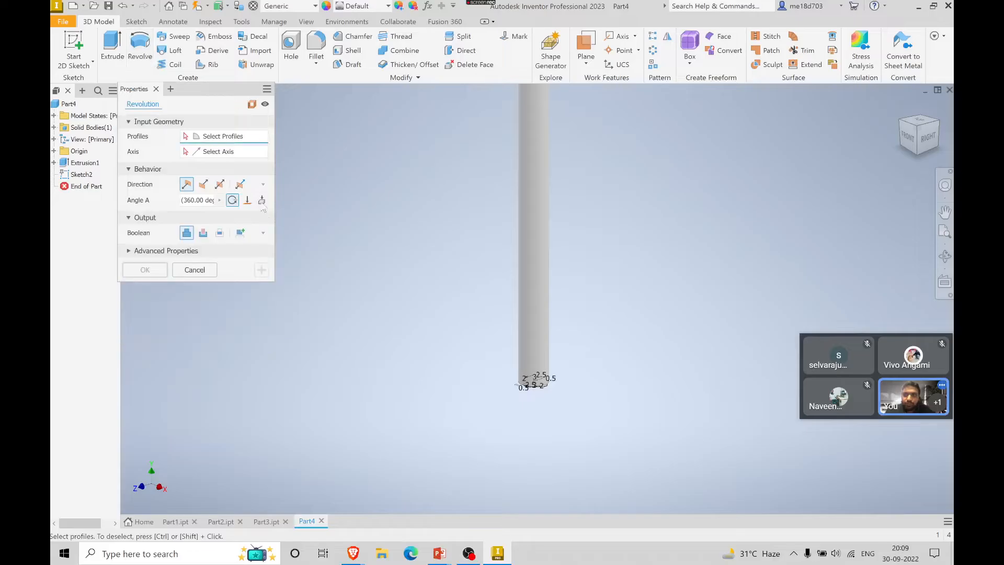
{"action": "left_click", "coordinate": [156, 88]}
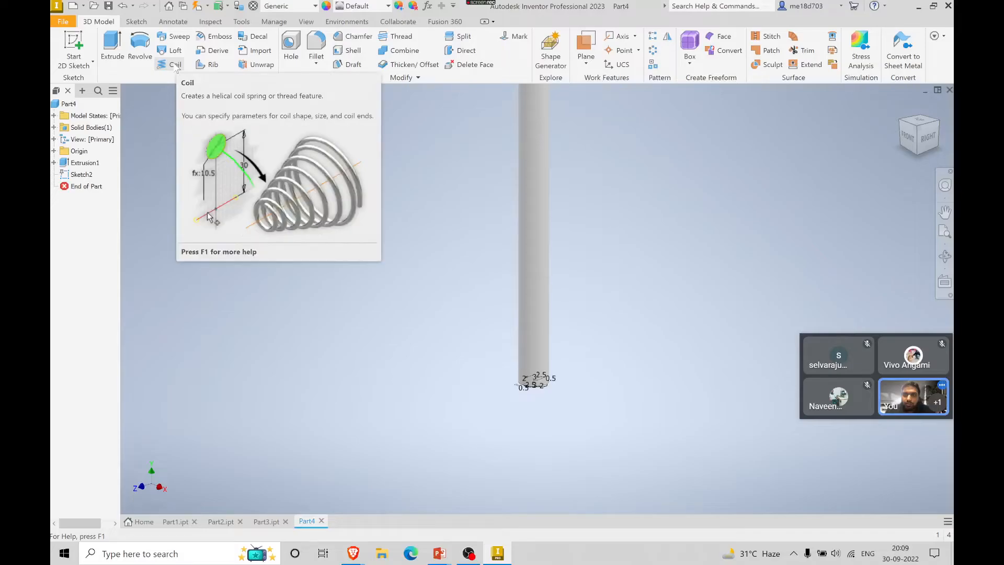
{"action": "left_click", "coordinate": [175, 65]}
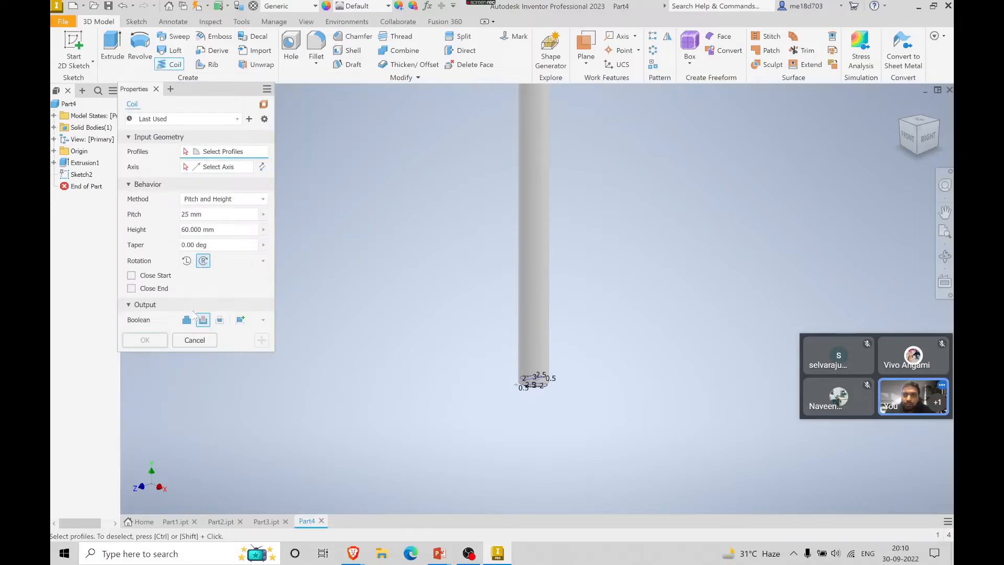
{"action": "left_click", "coordinate": [203, 321]}
{"action": "scroll", "coordinate": [559, 393], "scroll_direction": "up", "scroll_amount": 3}
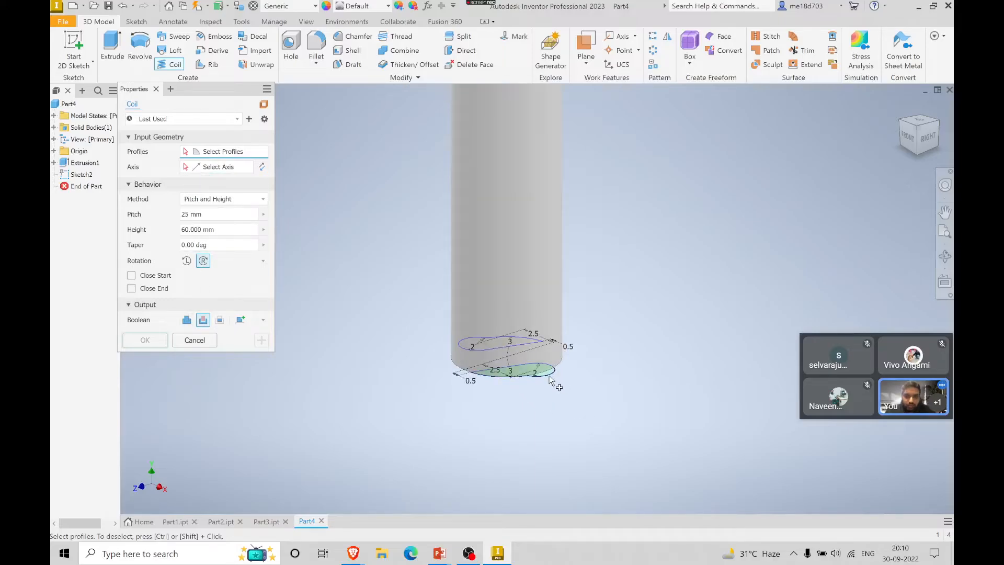
{"action": "left_click", "coordinate": [510, 347]}
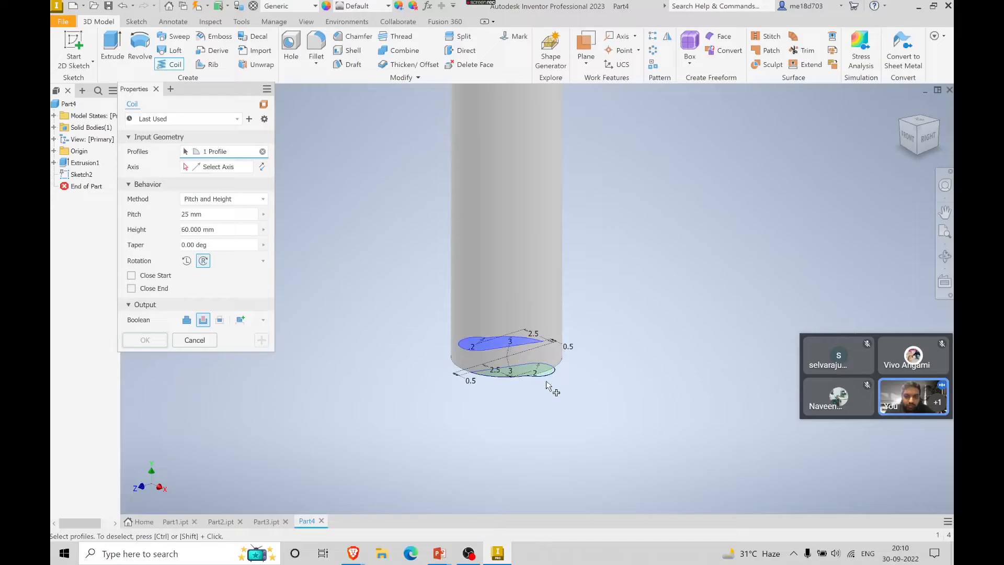
{"action": "left_click", "coordinate": [549, 373]}
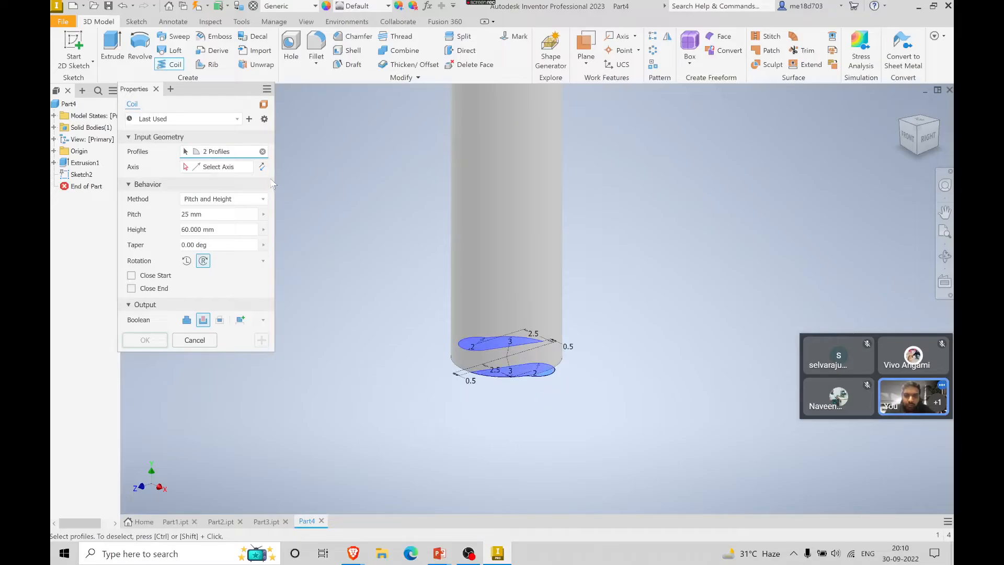
- Use the Y Axis as the coil axis and create the cut with 25 mm pitch and 60 mm height, as in the drawing
{"action": "left_click", "coordinate": [231, 170]}
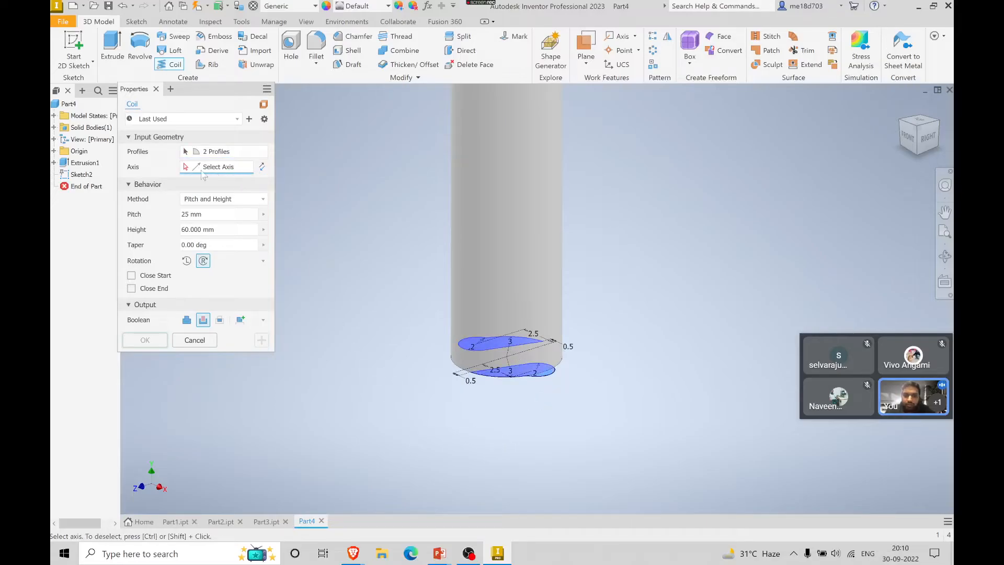
{"action": "left_click", "coordinate": [55, 151]}
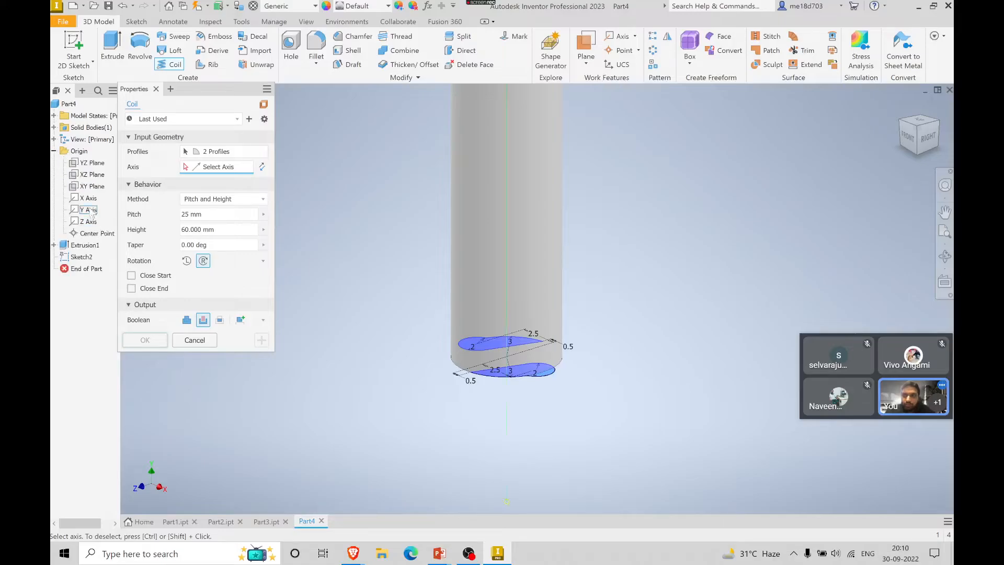
{"action": "left_click", "coordinate": [89, 209]}
{"action": "scroll", "coordinate": [564, 285], "scroll_direction": "down", "scroll_amount": 4}
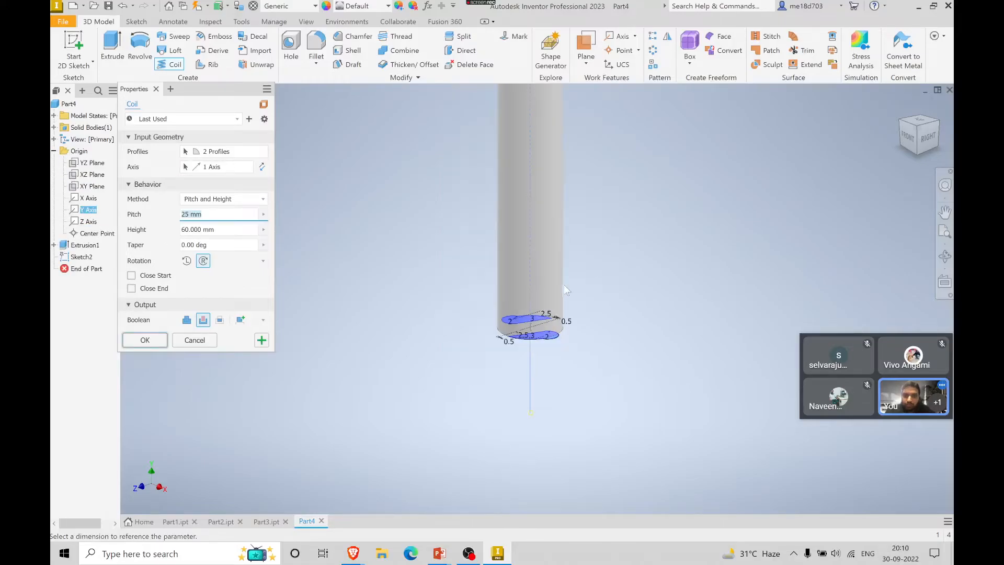
{"action": "middle_click_drag", "start_coordinate": [554, 328], "coordinate": [517, 438]}
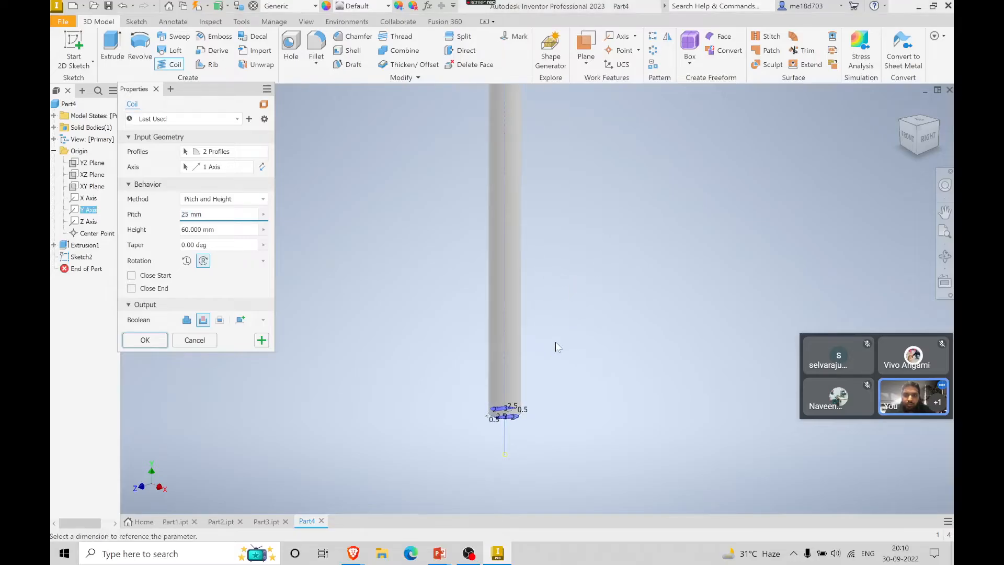
{"action": "key", "text": "alt+Tab"}
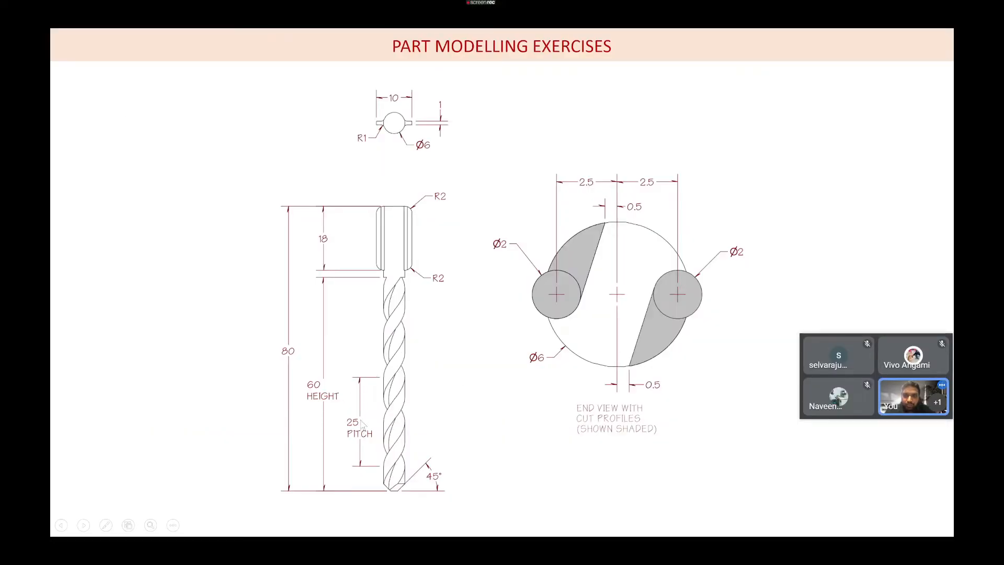
{"action": "key", "text": "alt+Tab"}
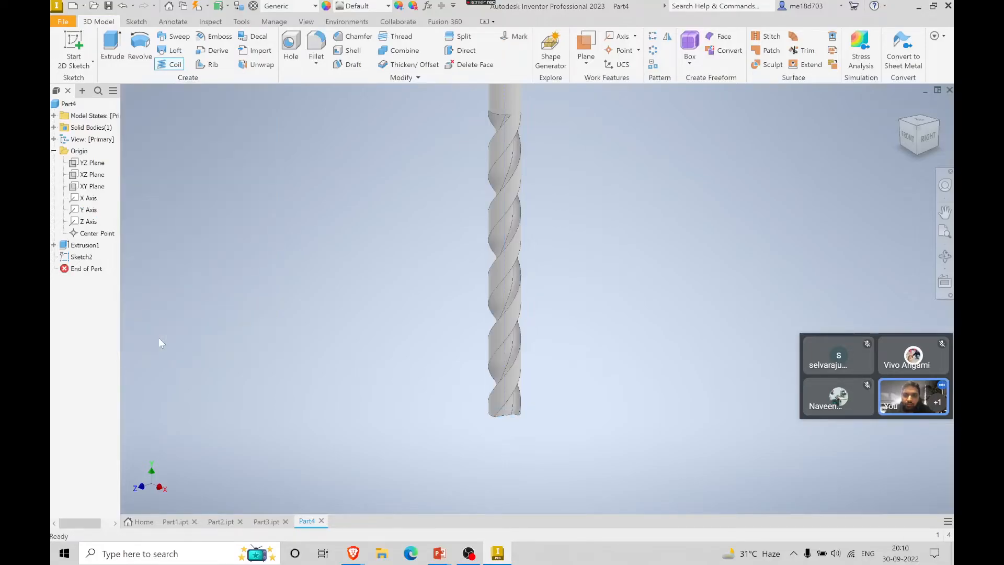
- Compare the fluted drill with the drawing's 45° tip and start a sketch on the XY Plane
{"action": "scroll", "coordinate": [300, 309], "scroll_direction": "down", "scroll_amount": 3}
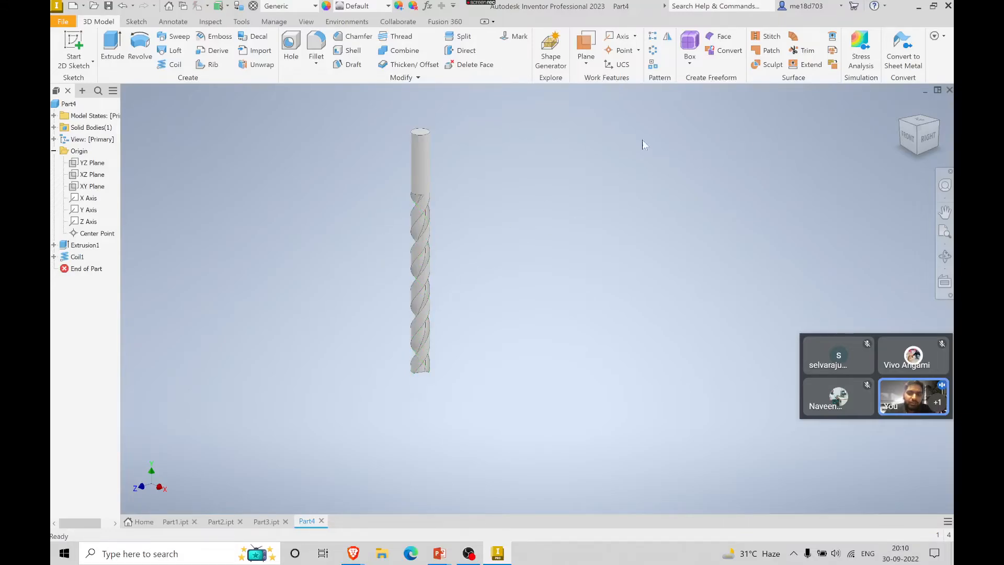
{"action": "left_click", "coordinate": [908, 137]}
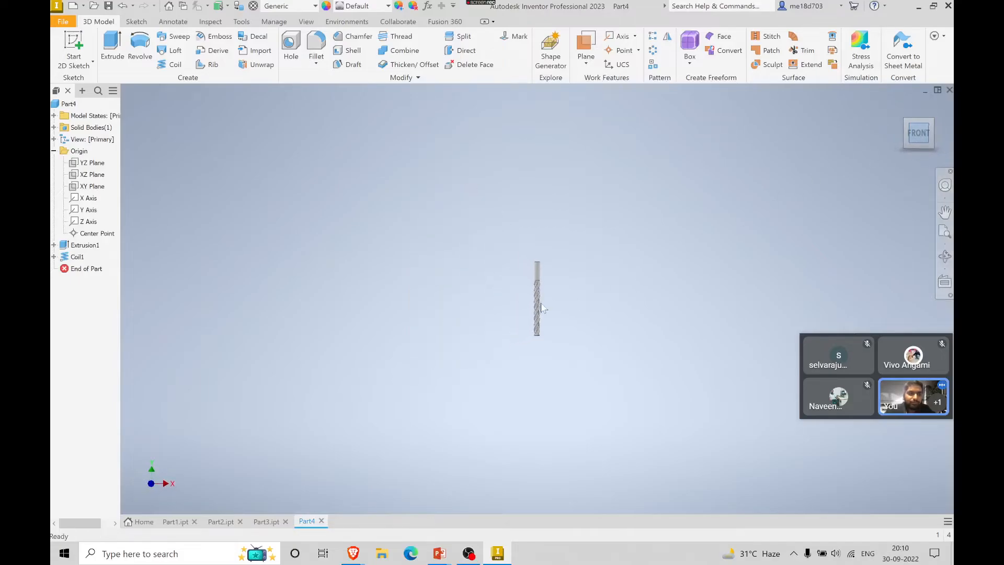
{"action": "scroll", "coordinate": [539, 298], "scroll_direction": "up", "scroll_amount": 3}
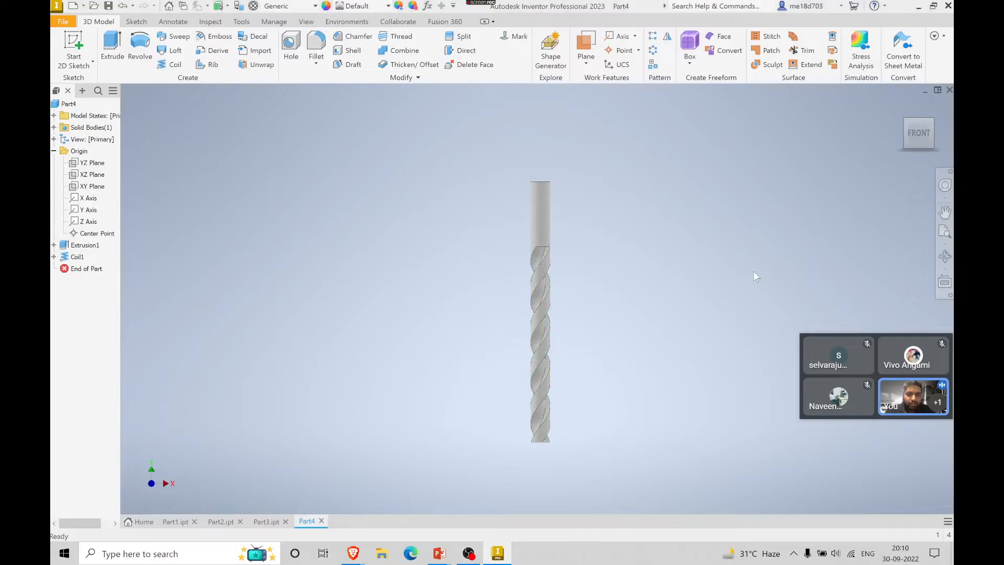
{"action": "key", "text": "alt+Tab"}
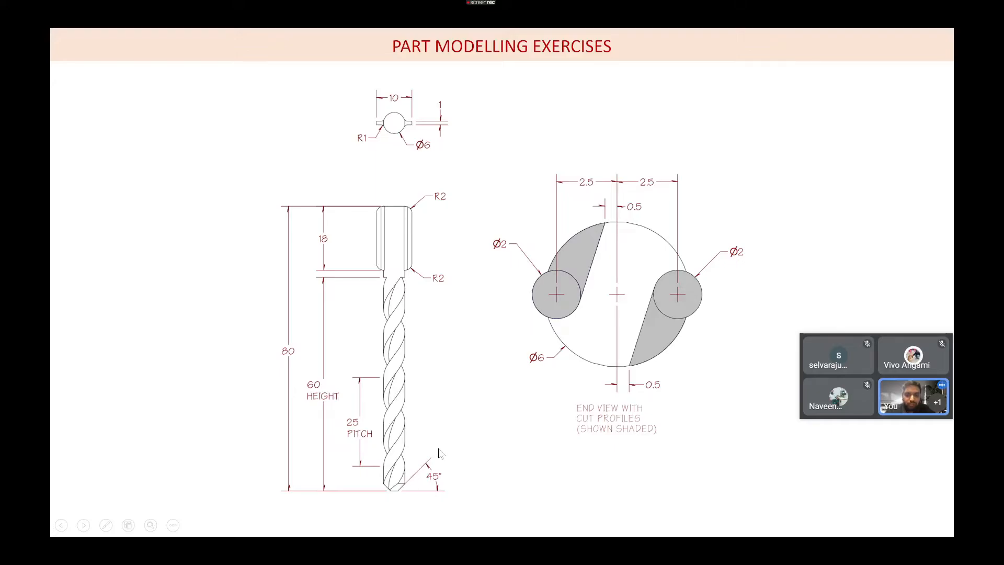
{"action": "key", "text": "alt+Tab"}
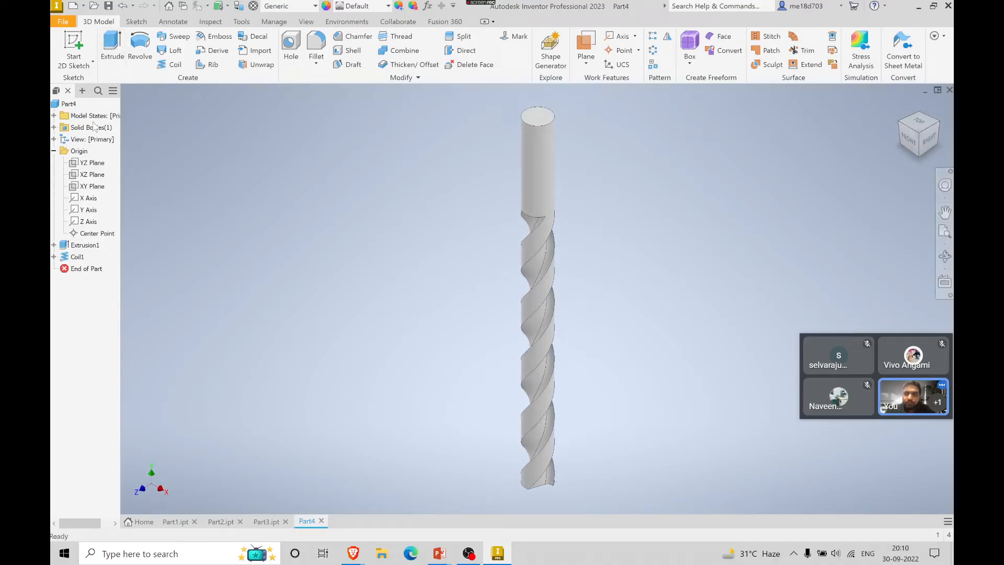
{"action": "left_click", "coordinate": [76, 46]}
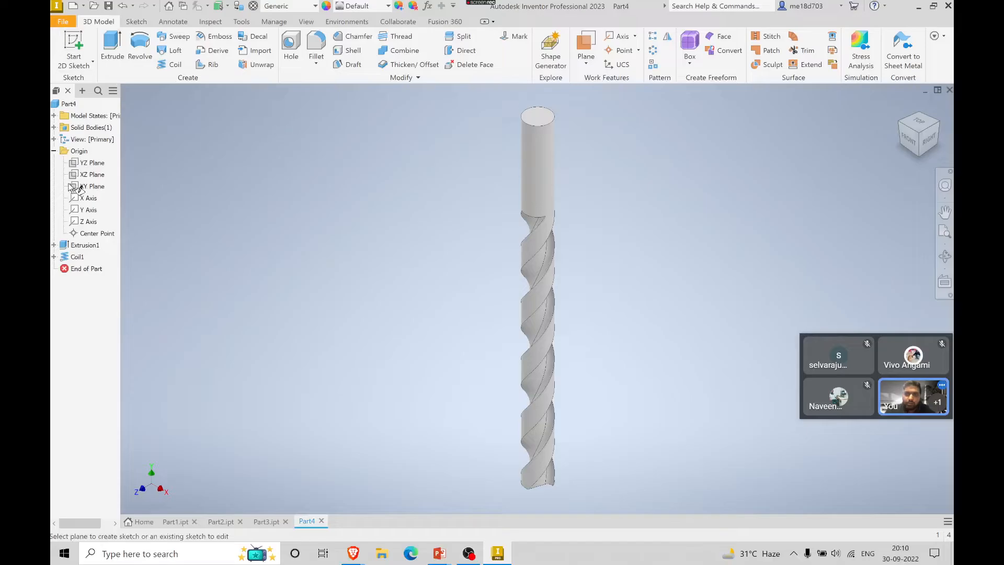
{"action": "left_click", "coordinate": [93, 187]}
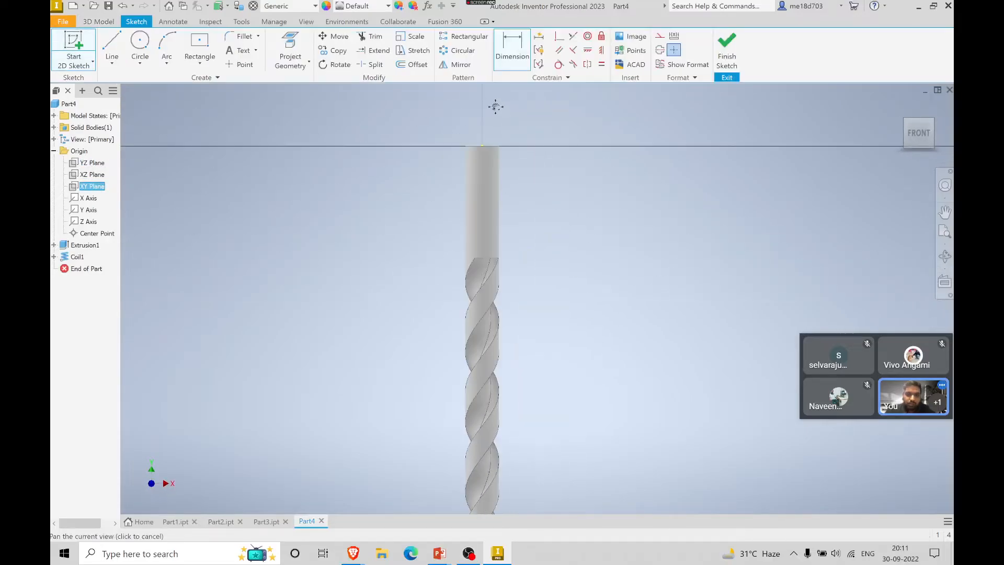
- Sketch a closed right triangle about 3.1 mm high at the drill tip, starting about 0.96 mm from the axis, and slice the graphics
{"action": "scroll", "coordinate": [491, 123], "scroll_direction": "down", "scroll_amount": 5}
{"action": "scroll", "coordinate": [493, 167], "scroll_direction": "up", "scroll_amount": 5}
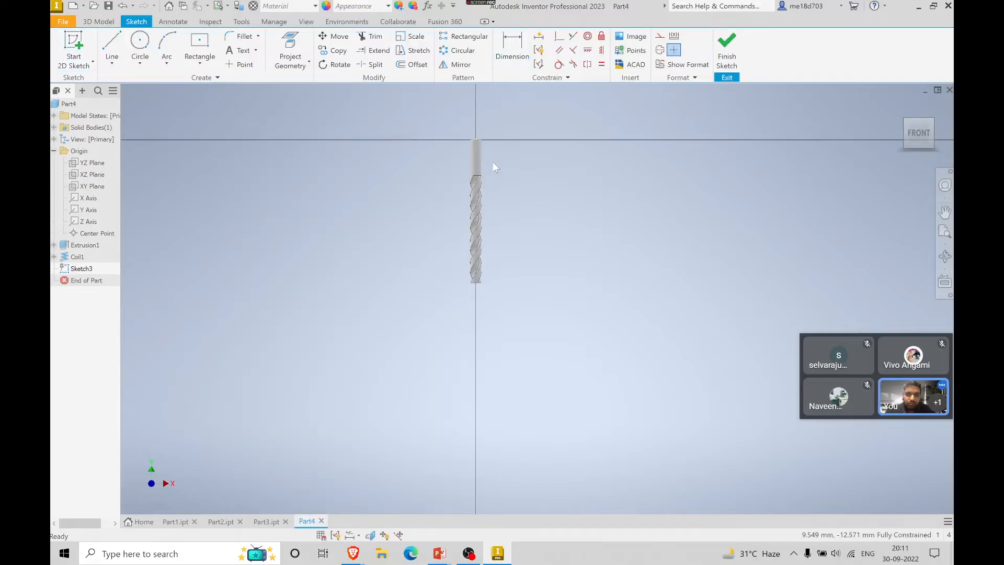
{"action": "scroll", "coordinate": [485, 368], "scroll_direction": "down", "scroll_amount": 3}
{"action": "scroll", "coordinate": [487, 373], "scroll_direction": "down", "scroll_amount": 2}
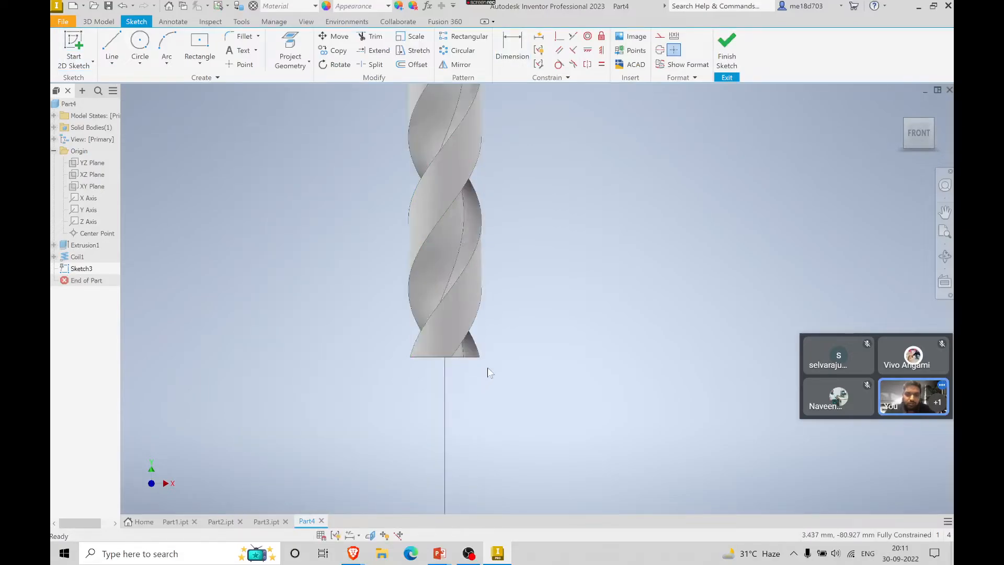
{"action": "left_click", "coordinate": [112, 42]}
{"action": "scroll", "coordinate": [456, 361], "scroll_direction": "up", "scroll_amount": 3}
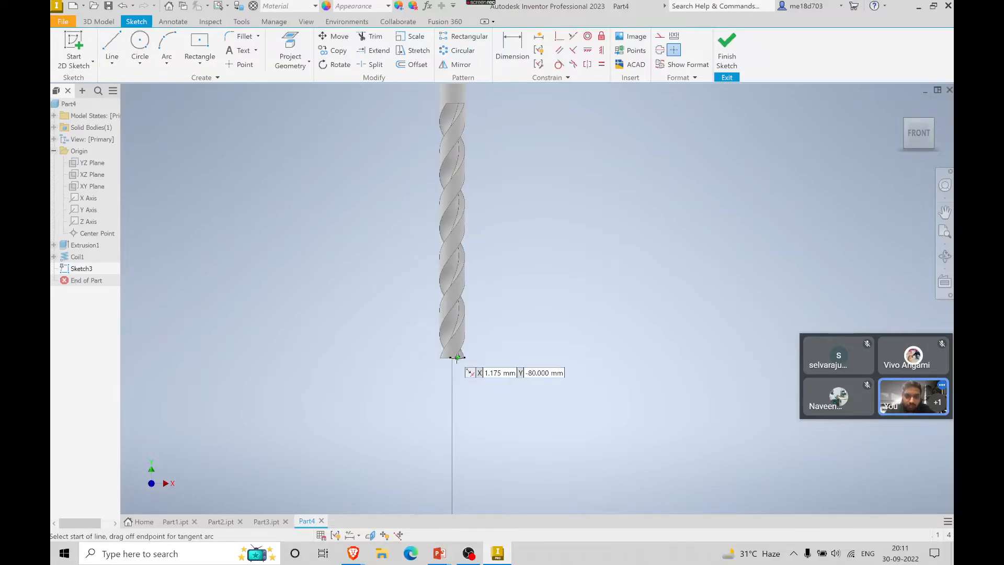
{"action": "scroll", "coordinate": [455, 367], "scroll_direction": "down", "scroll_amount": 5}
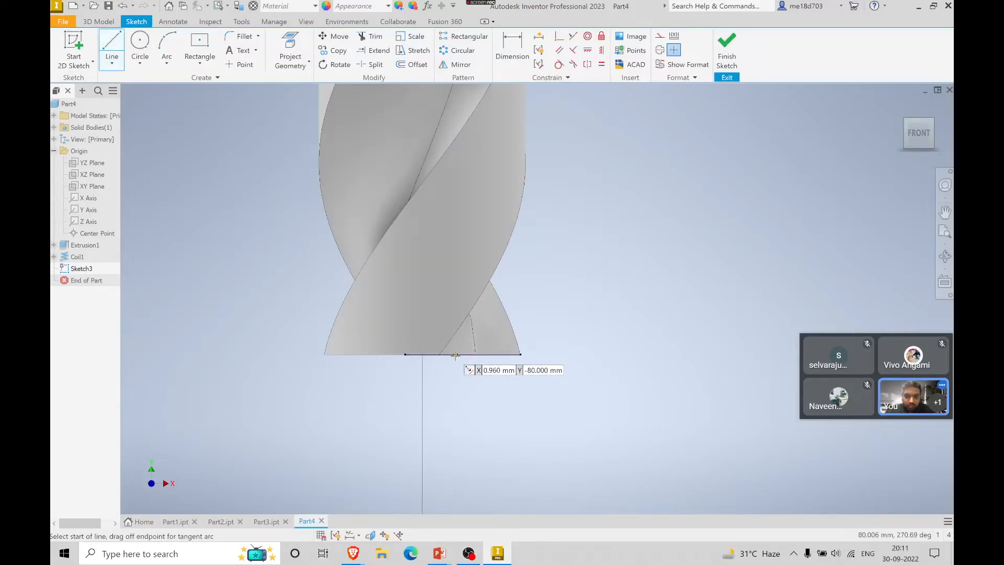
{"action": "left_click", "coordinate": [456, 355]}
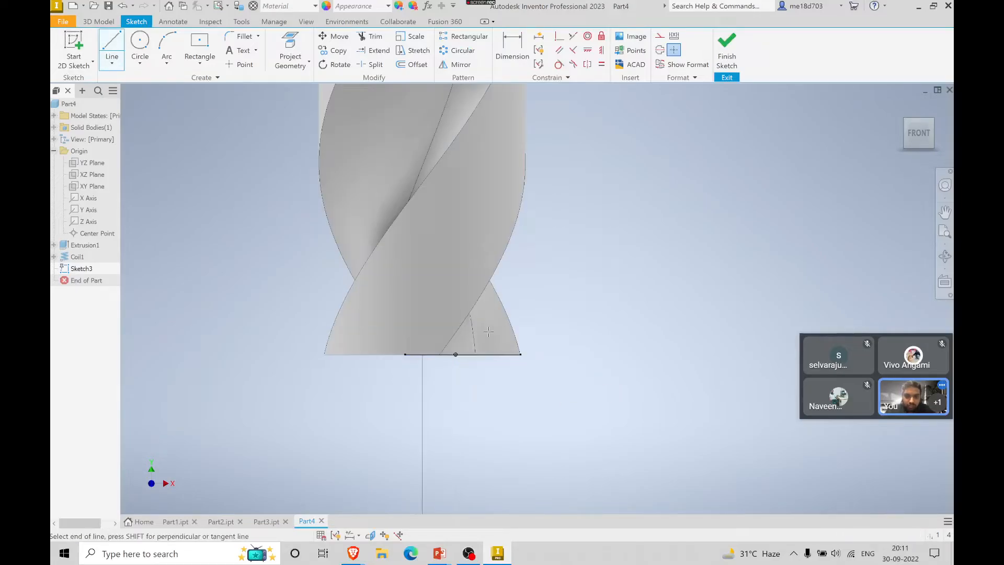
{"action": "left_click", "coordinate": [575, 247]}
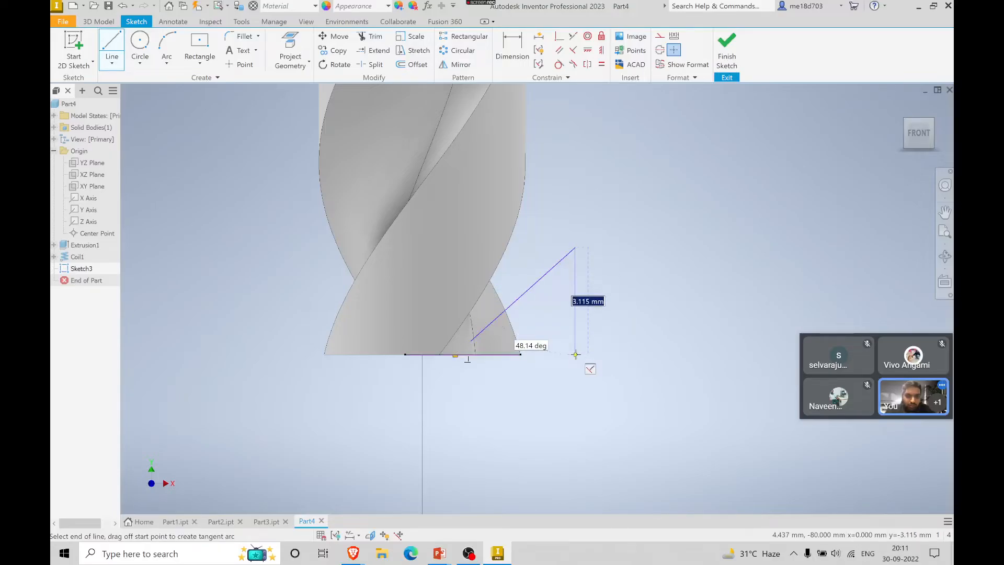
{"action": "left_click", "coordinate": [575, 355]}
{"action": "left_click", "coordinate": [455, 355]}
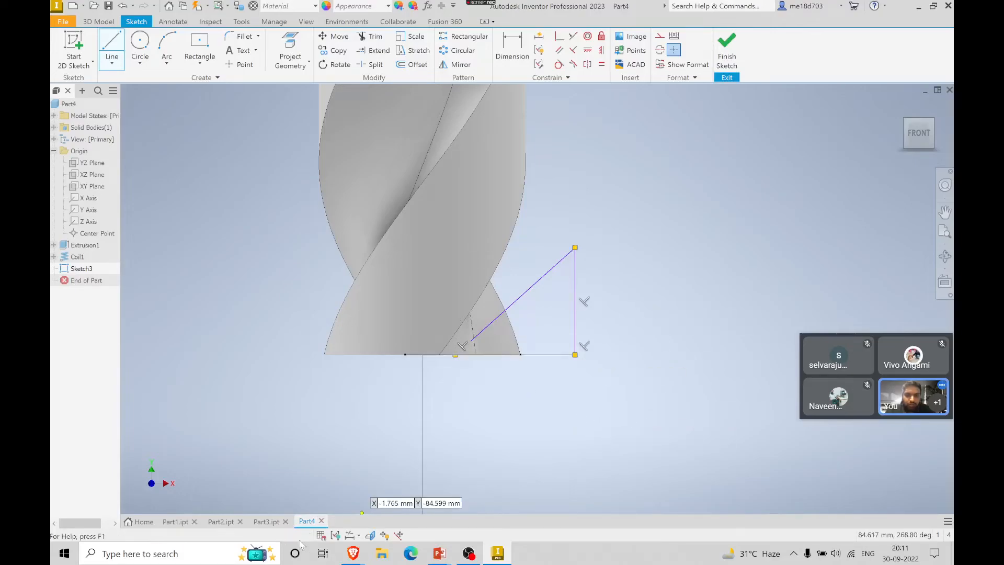
{"action": "left_click", "coordinate": [371, 535]}
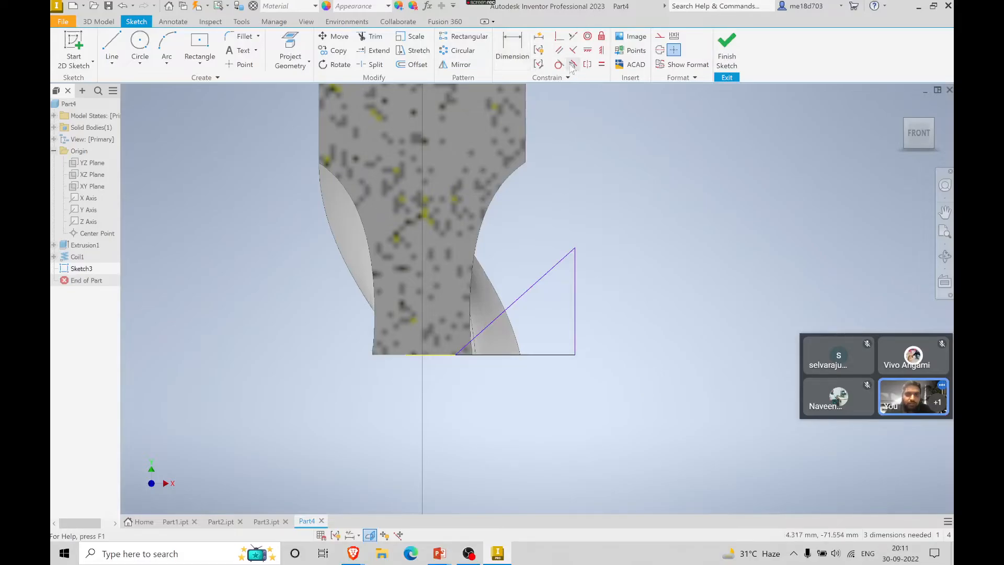
- Try to add a horizontal constraint to the triangle's base and a vertical constraint to its outer side
{"action": "left_click", "coordinate": [559, 51]}
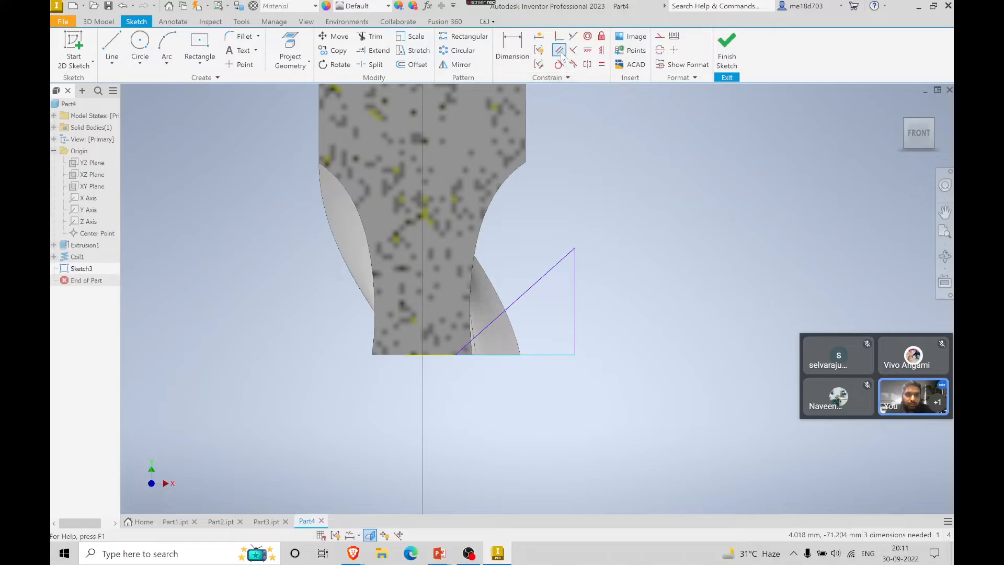
{"action": "left_click", "coordinate": [588, 51]}
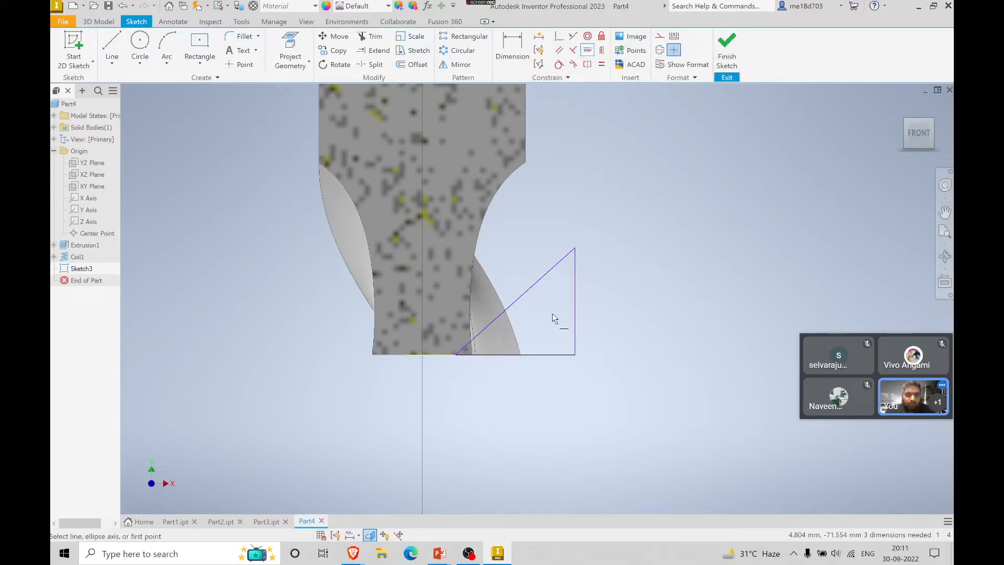
{"action": "left_click", "coordinate": [543, 355]}
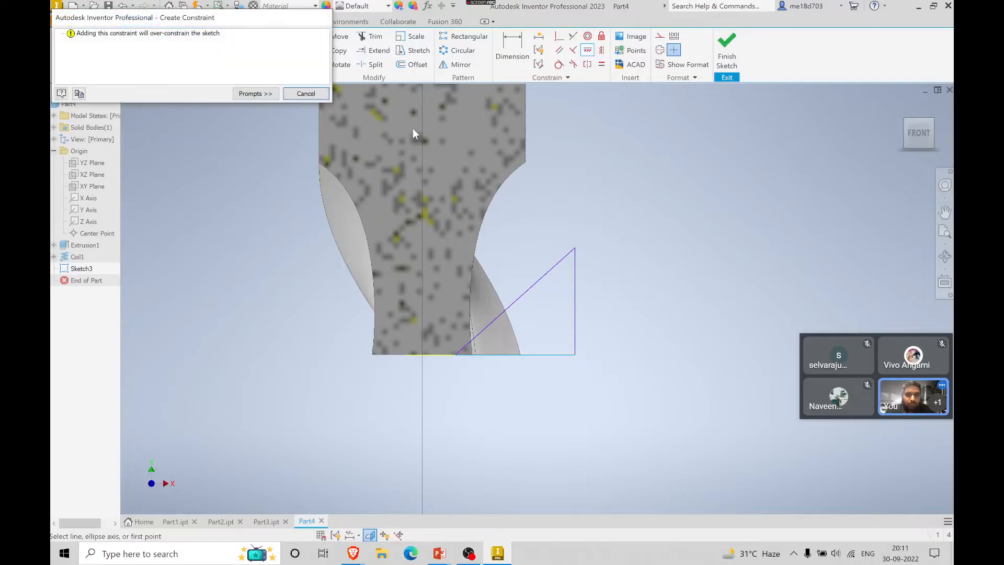
{"action": "left_click", "coordinate": [304, 94]}
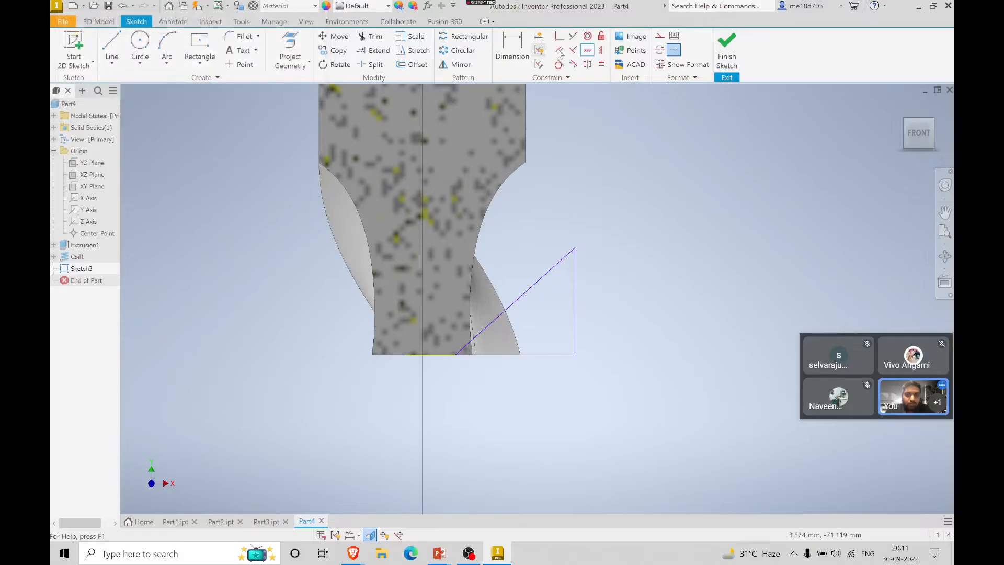
{"action": "left_click", "coordinate": [602, 51]}
{"action": "left_click", "coordinate": [575, 295]}
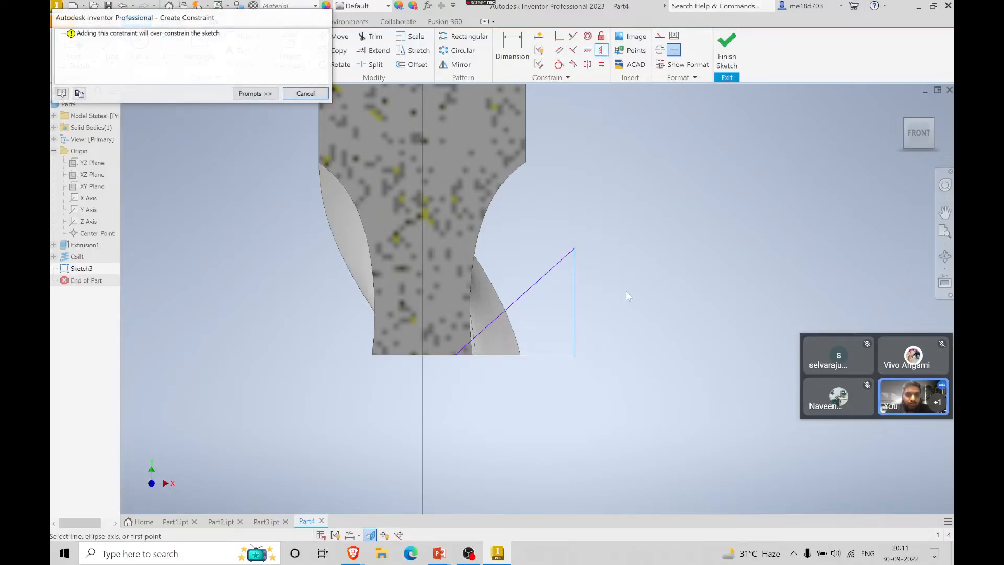
{"action": "left_click", "coordinate": [306, 94]}
- Dimension the angle between the triangle's sloping side and base as 45° and check the tip against the exercise drawing
{"action": "left_click", "coordinate": [513, 47]}
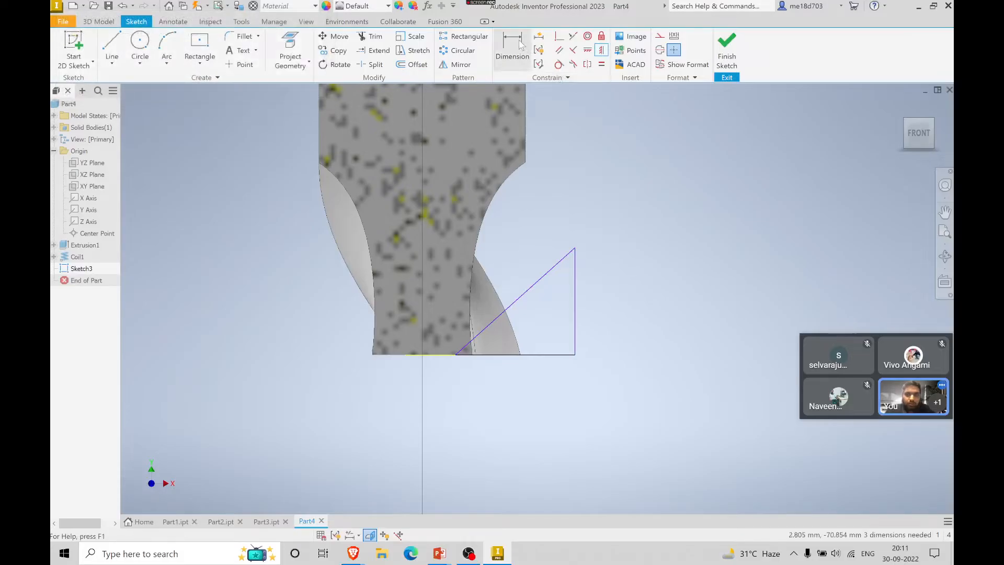
{"action": "left_click", "coordinate": [527, 299]}
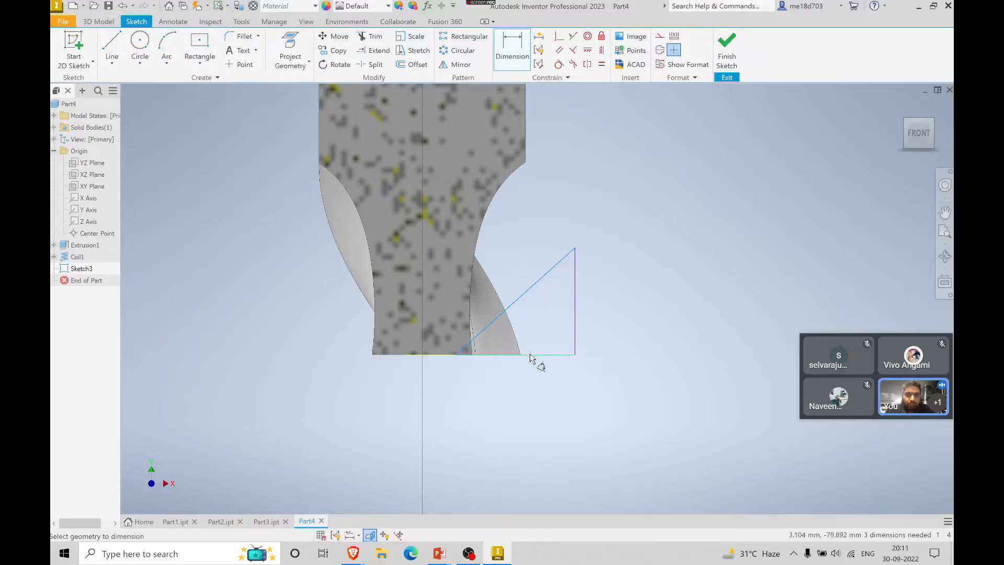
{"action": "left_click", "coordinate": [532, 355]}
{"action": "left_click", "coordinate": [534, 335]}
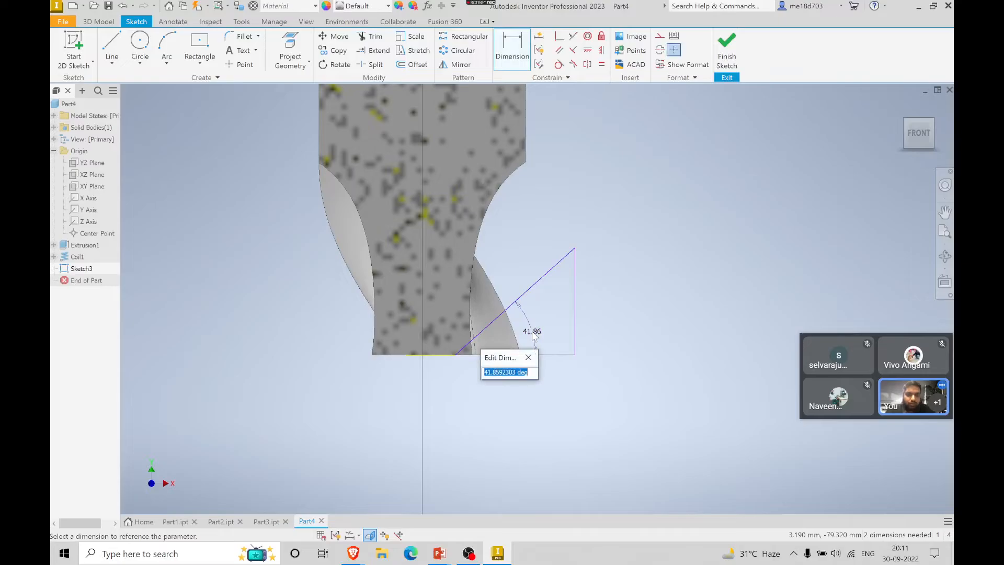
{"action": "type", "text": "45"}
{"action": "key", "text": "Return"}
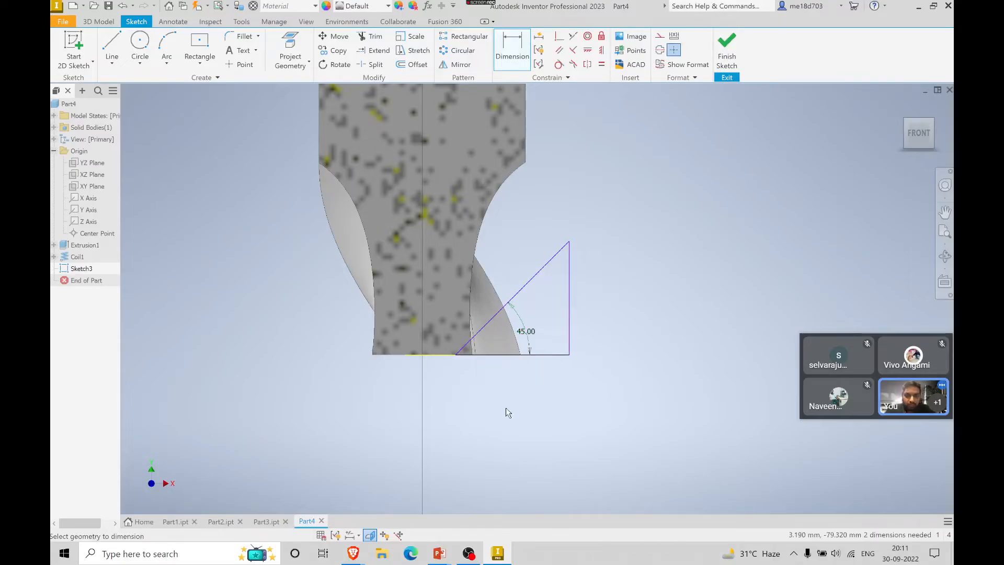
{"action": "key", "text": "alt+Tab"}
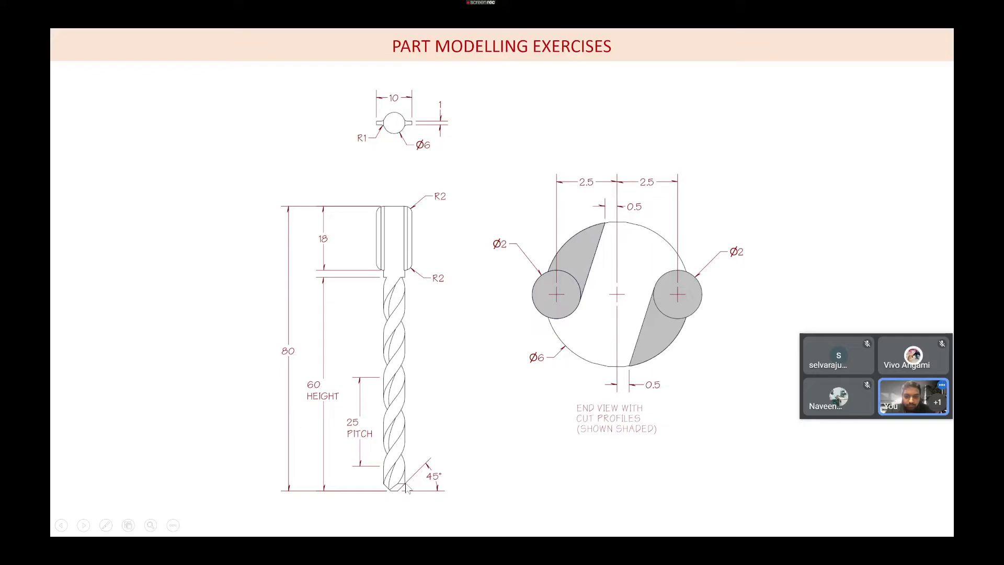
{"action": "key", "text": "alt+Tab"}
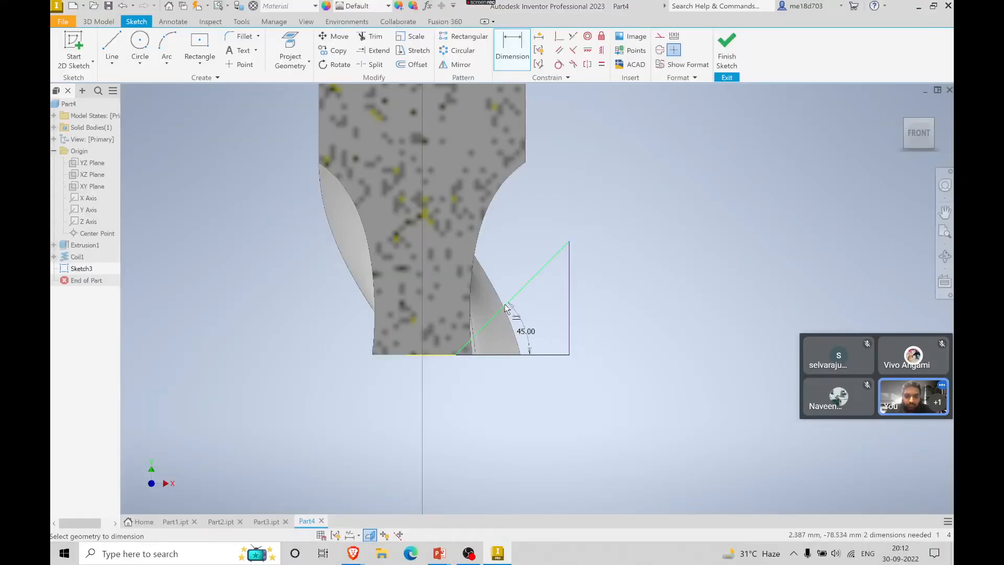
{"action": "key", "text": "alt+Tab"}
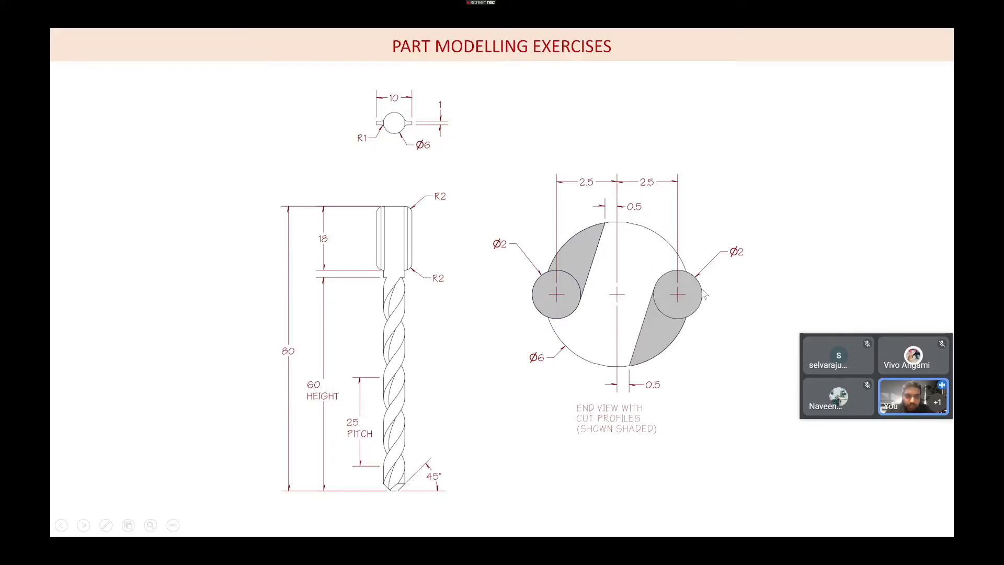
{"action": "key", "text": "alt+Tab"}
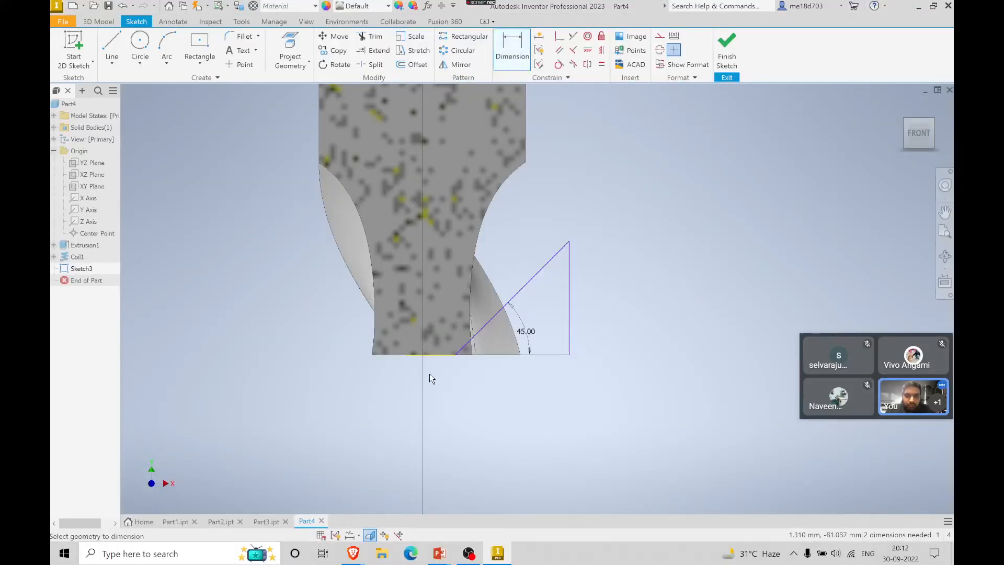
- Dimension the triangle's vertical side 3 mm from the drill's centre axis
{"action": "left_click", "coordinate": [568, 305]}
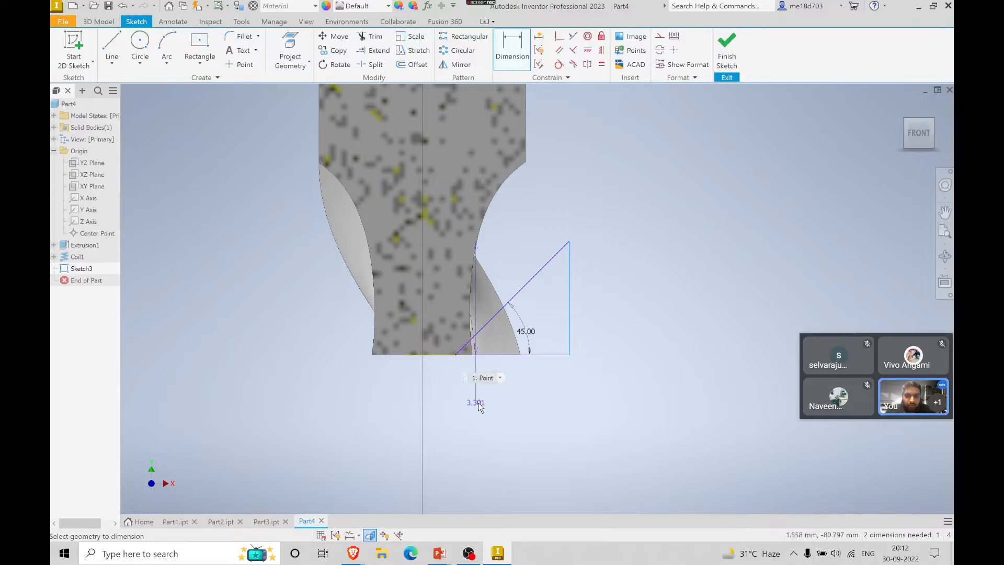
{"action": "key", "text": "Escape"}
{"action": "scroll", "coordinate": [482, 405], "scroll_direction": "down", "scroll_amount": 5}
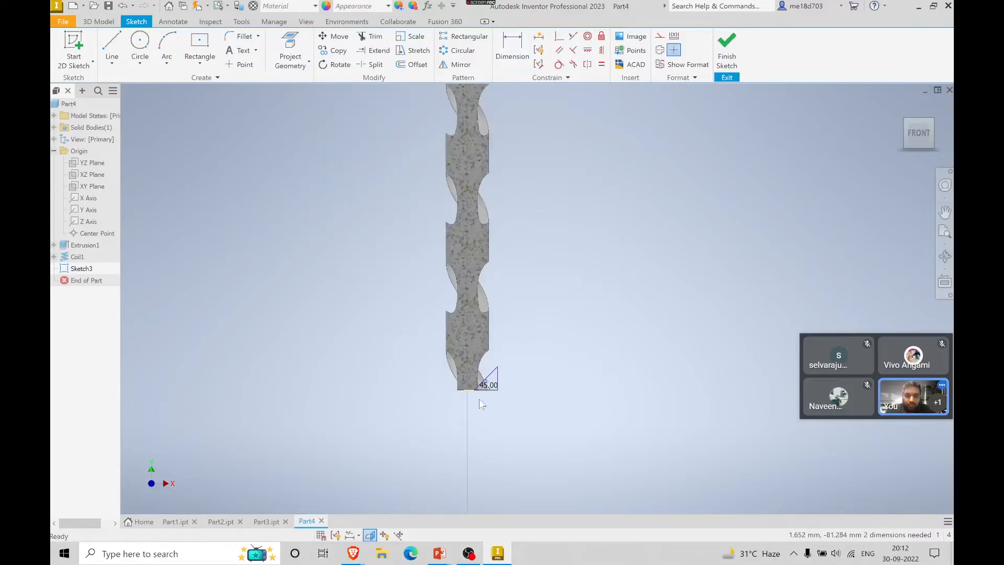
{"action": "key", "text": "d"}
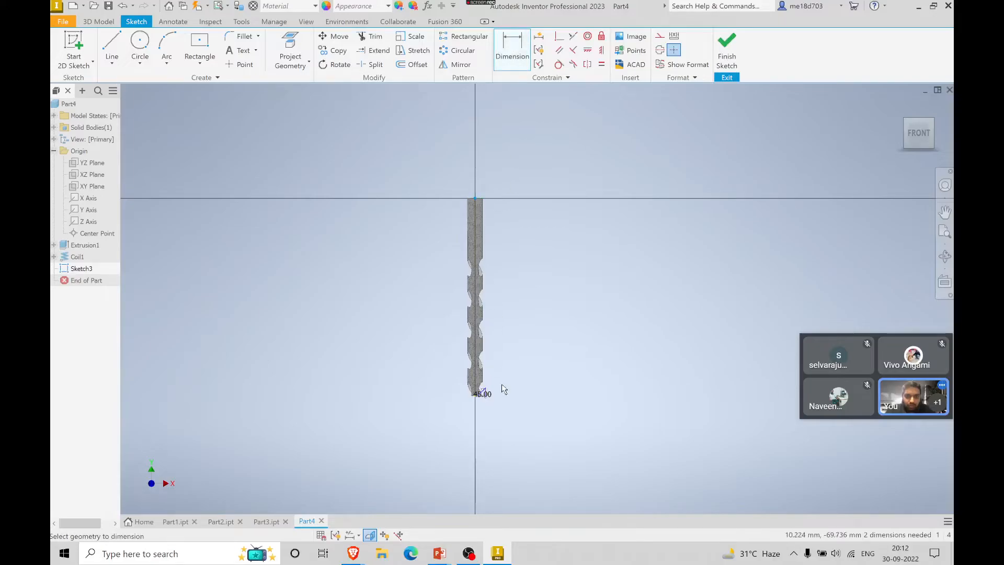
{"action": "scroll", "coordinate": [487, 404], "scroll_direction": "up", "scroll_amount": 5}
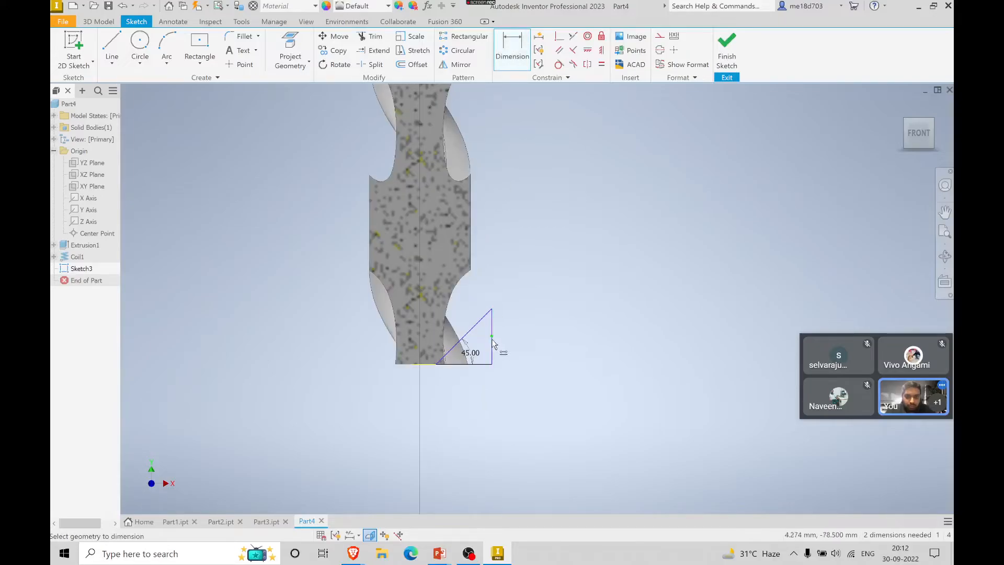
{"action": "left_click", "coordinate": [492, 357]}
{"action": "left_click", "coordinate": [462, 422]}
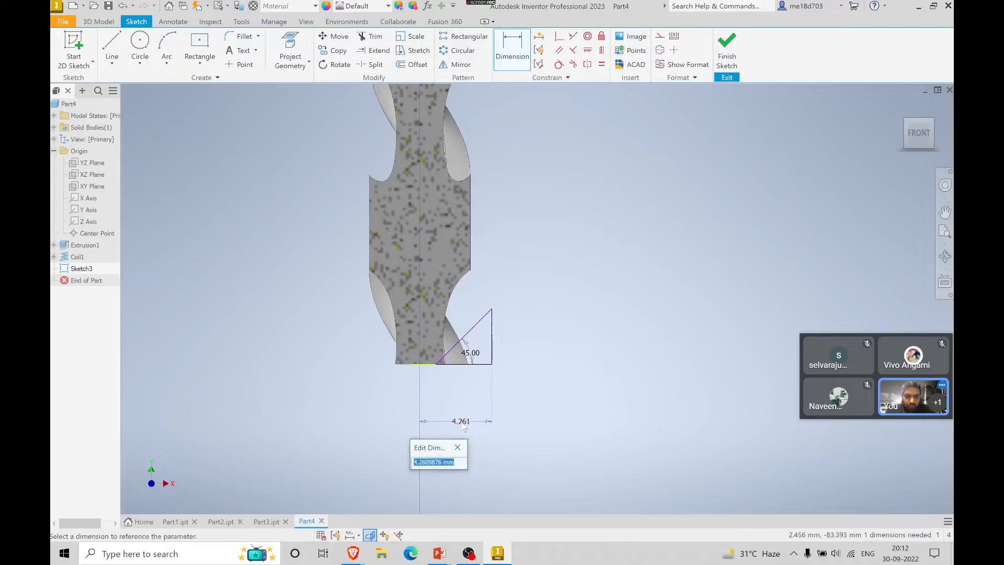
{"action": "type", "text": "3"}
{"action": "key", "text": "Return"}
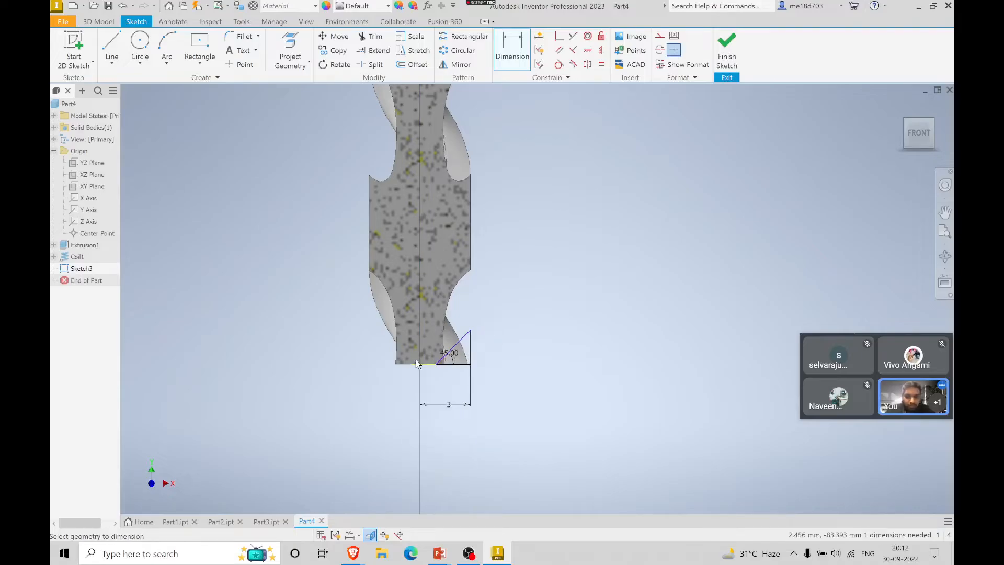
- Dimension the triangle's inner corner on the tip face 0.5 mm from the drill's centre axis
{"action": "scroll", "coordinate": [417, 364], "scroll_direction": "down", "scroll_amount": 3}
{"action": "scroll", "coordinate": [444, 389], "scroll_direction": "up", "scroll_amount": 4}
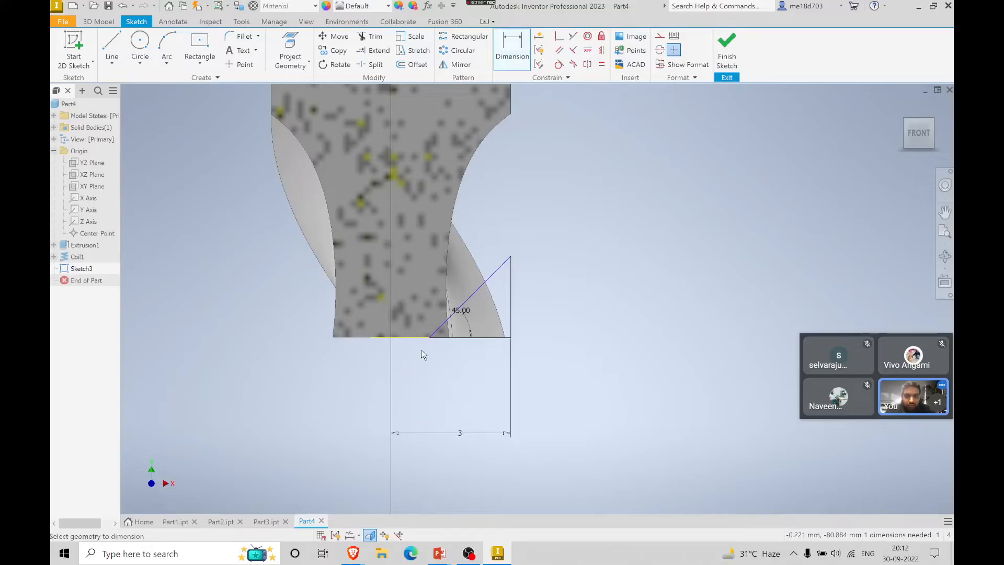
{"action": "scroll", "coordinate": [429, 340], "scroll_direction": "down", "scroll_amount": 6}
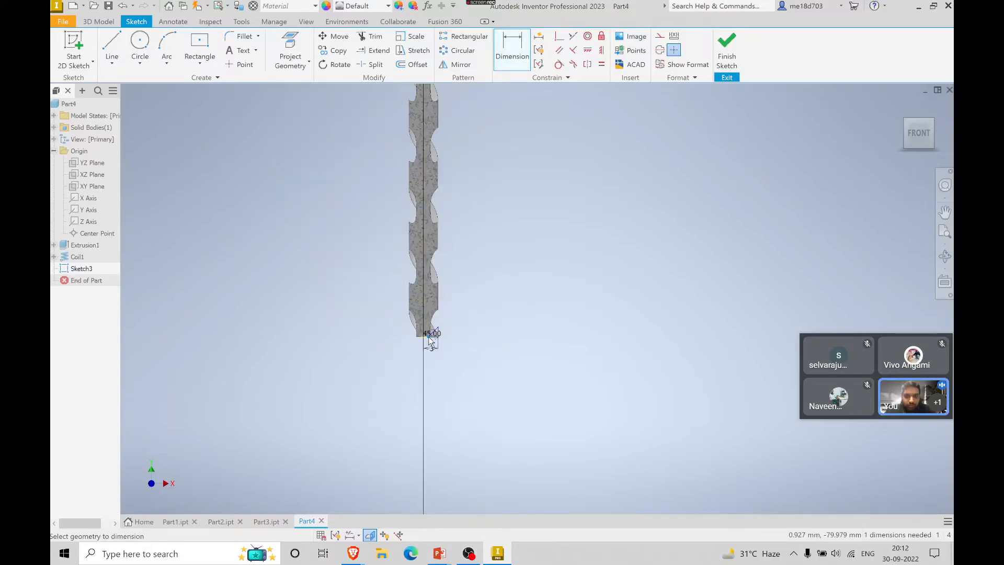
{"action": "scroll", "coordinate": [426, 214], "scroll_direction": "up", "scroll_amount": 3}
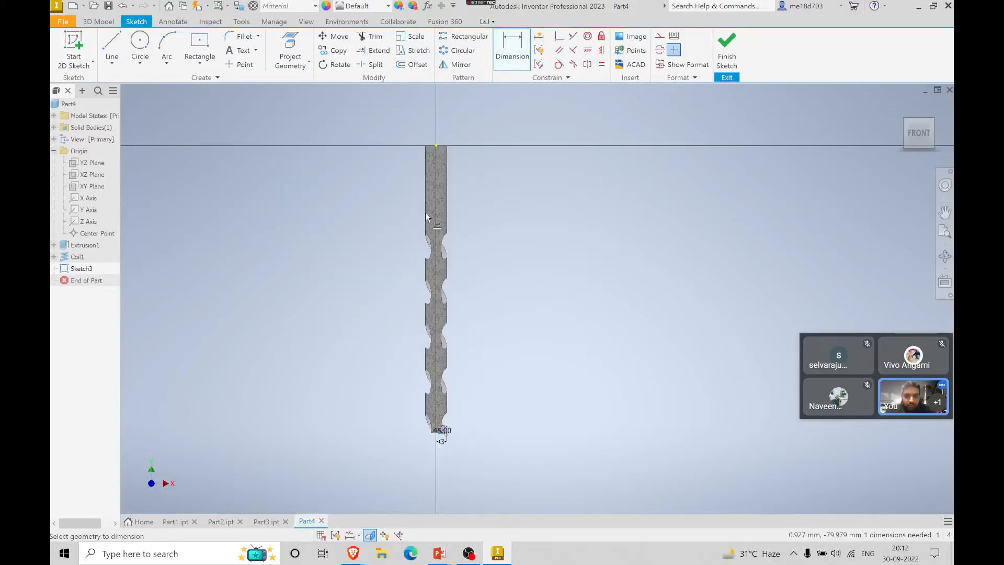
{"action": "left_click", "coordinate": [436, 145]}
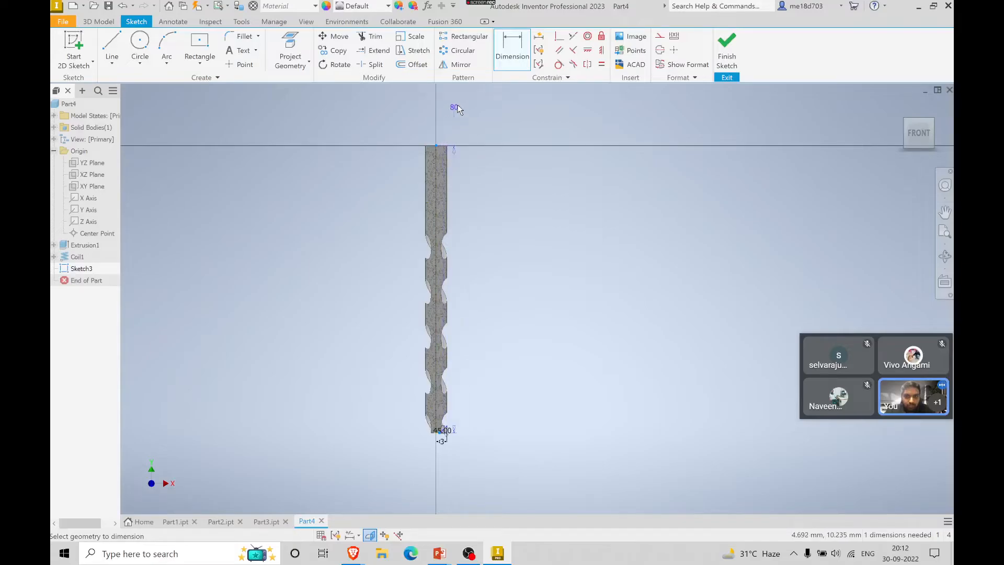
{"action": "scroll", "coordinate": [437, 464], "scroll_direction": "down", "scroll_amount": 3}
{"action": "scroll", "coordinate": [437, 463], "scroll_direction": "up", "scroll_amount": 5}
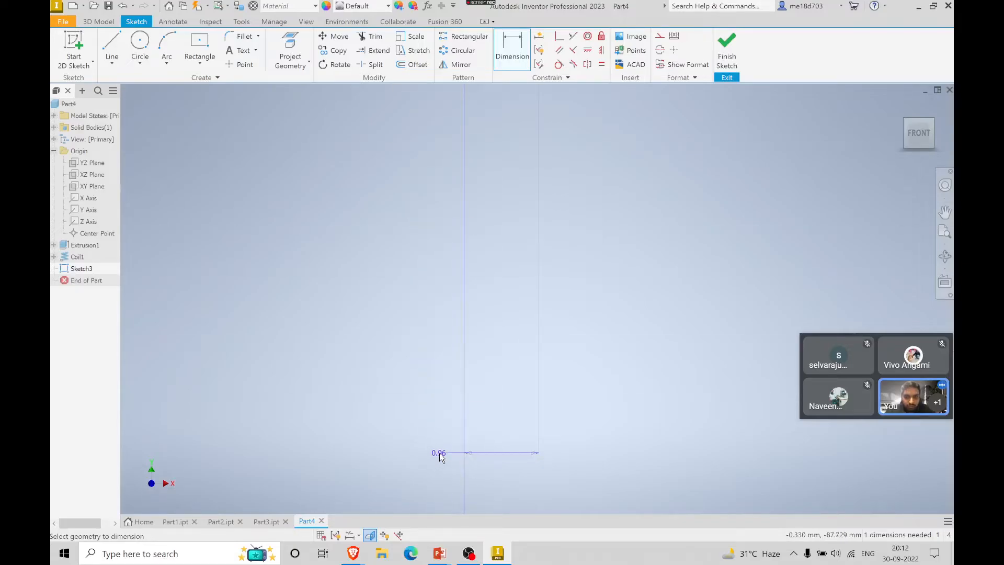
{"action": "left_click", "coordinate": [439, 275]}
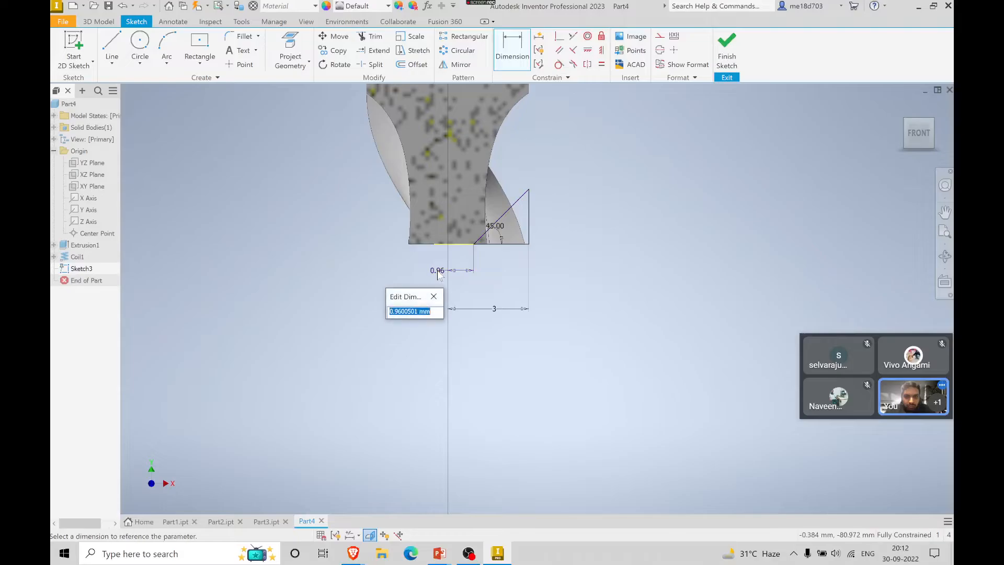
{"action": "type", "text": "0.5"}
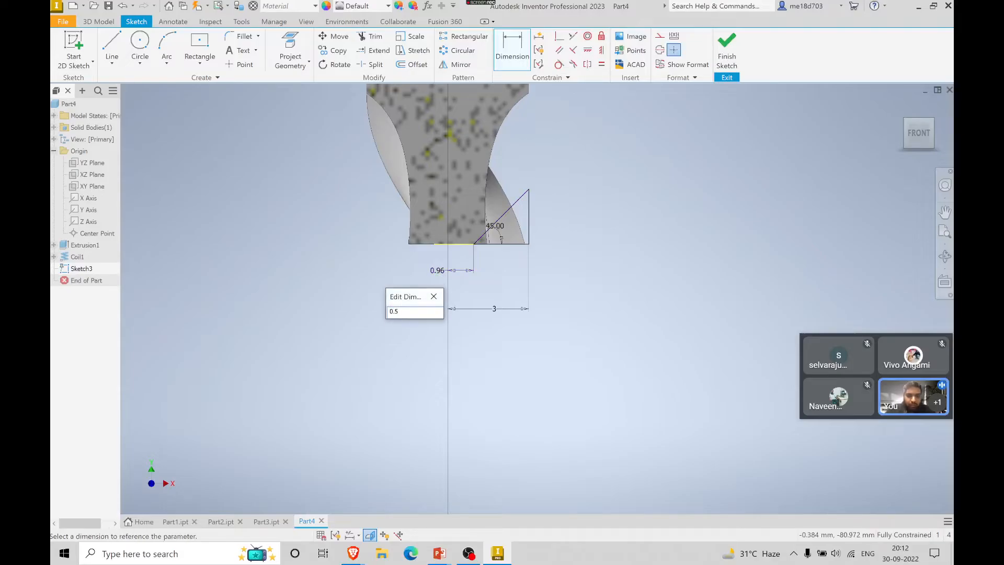
{"action": "key", "text": "Return"}
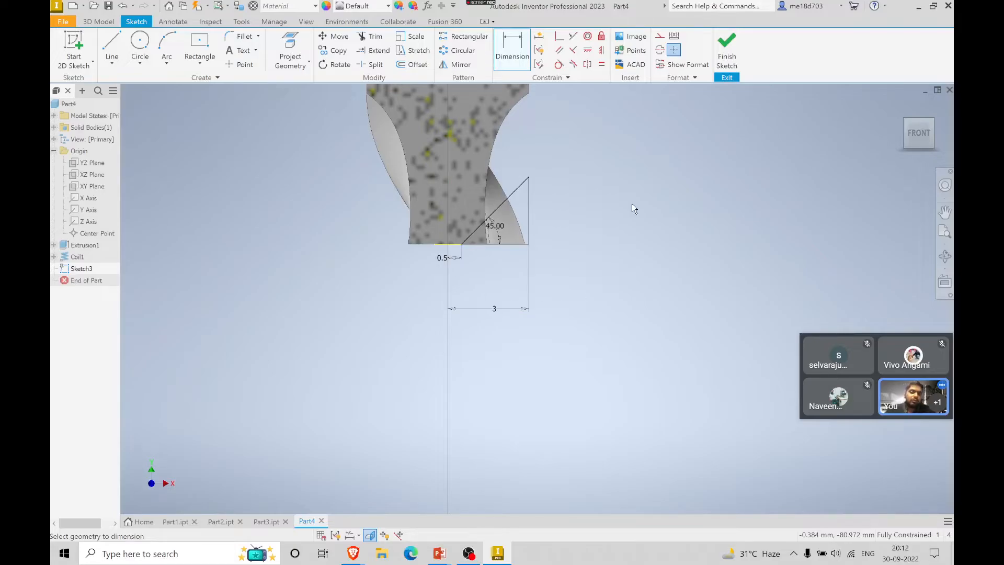
- Finish the sketch and revolve the triangular profile a full 360° around the Y axis as a cut at the drill tip
{"action": "left_click", "coordinate": [726, 53]}
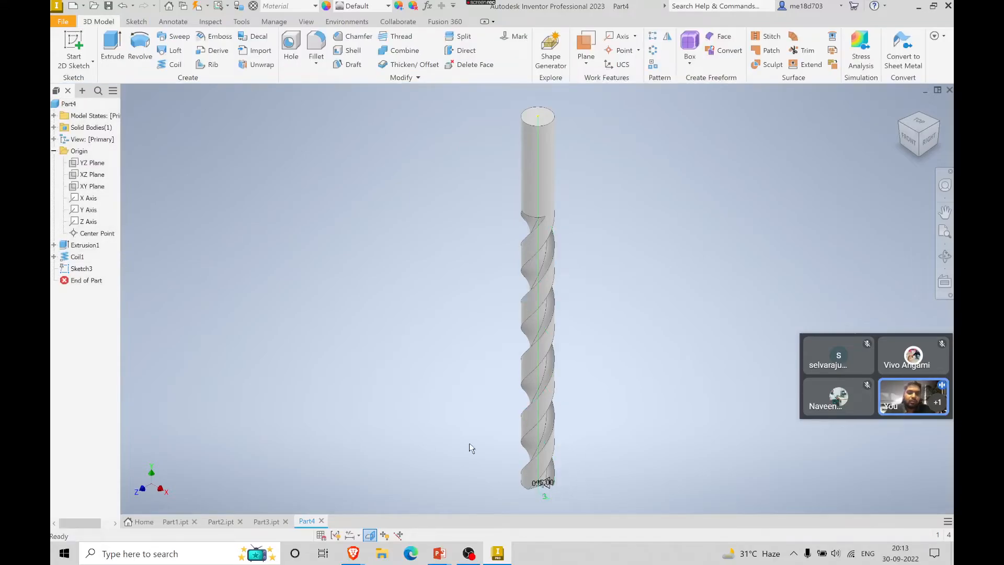
{"action": "left_click", "coordinate": [149, 50]}
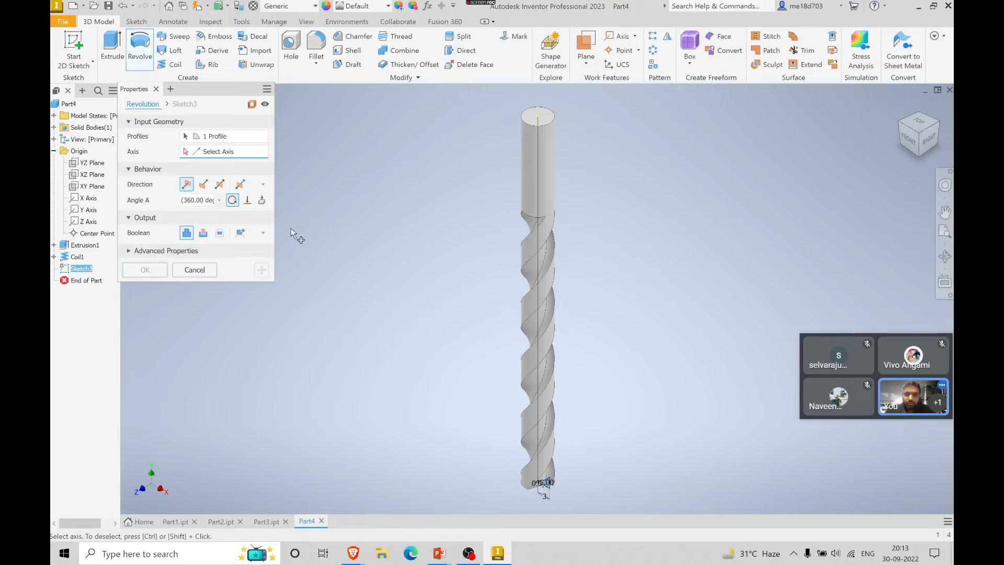
{"action": "left_click", "coordinate": [204, 233]}
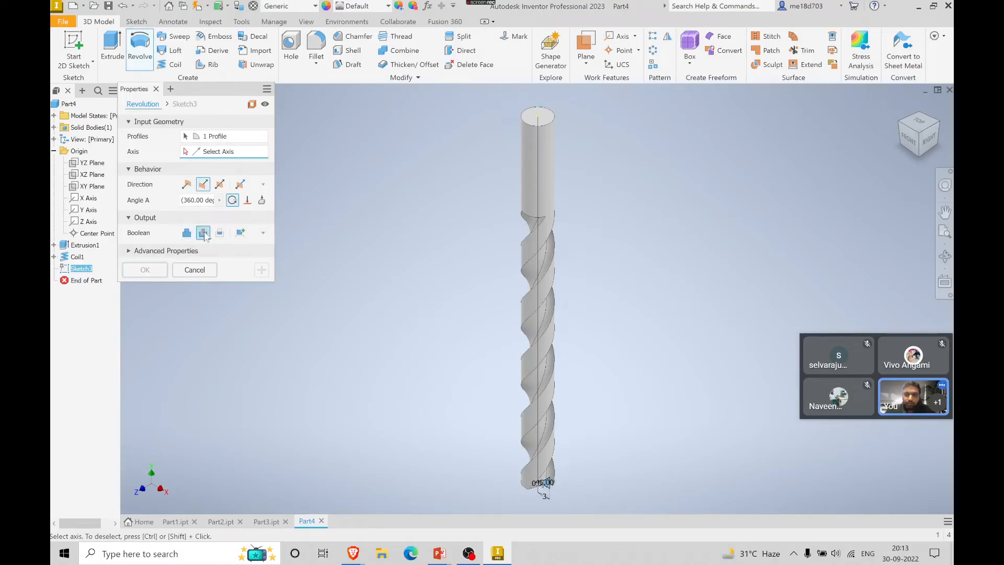
{"action": "left_click", "coordinate": [88, 210]}
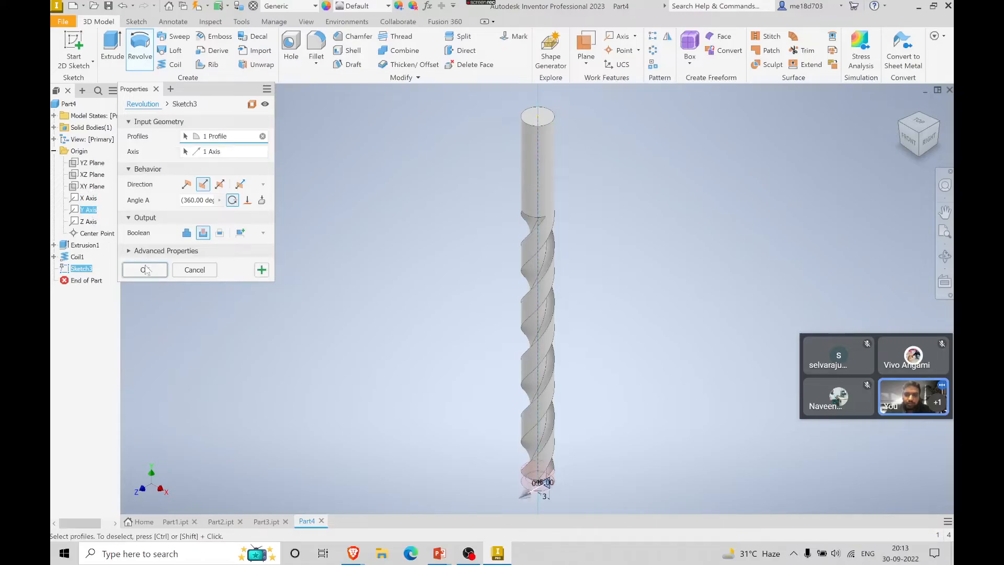
{"action": "left_click", "coordinate": [145, 270]}
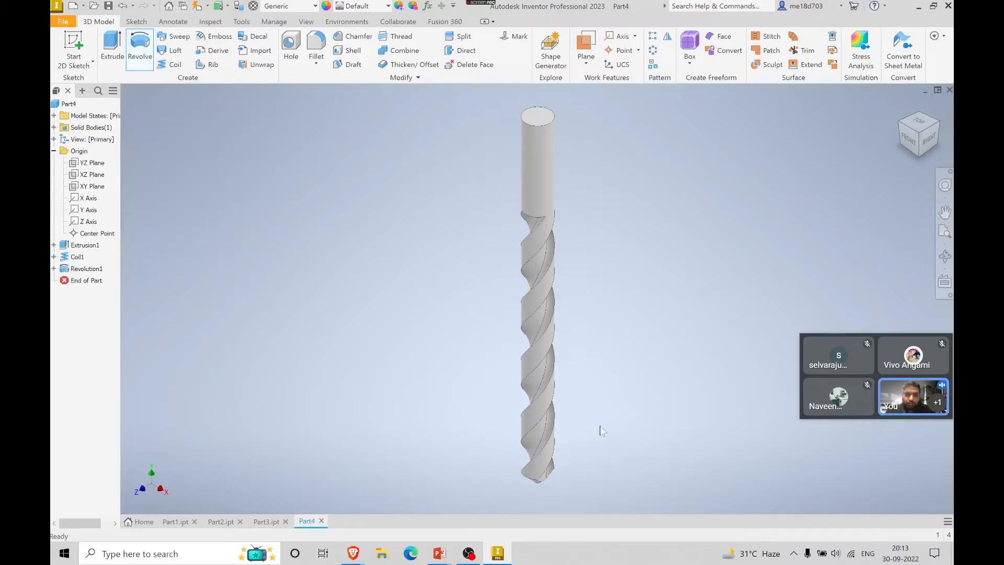
- Examine the cut drill tip from the front and right side and compare its shape with the exercise drawing
{"action": "scroll", "coordinate": [580, 366], "scroll_direction": "down", "scroll_amount": 3}
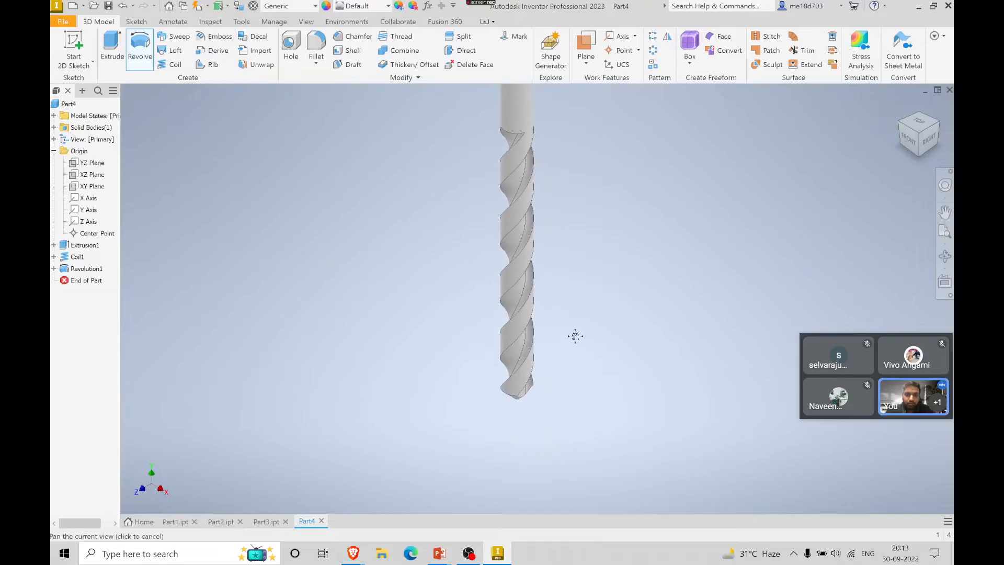
{"action": "left_click", "coordinate": [909, 138]}
{"action": "scroll", "coordinate": [541, 379], "scroll_direction": "down", "scroll_amount": 5}
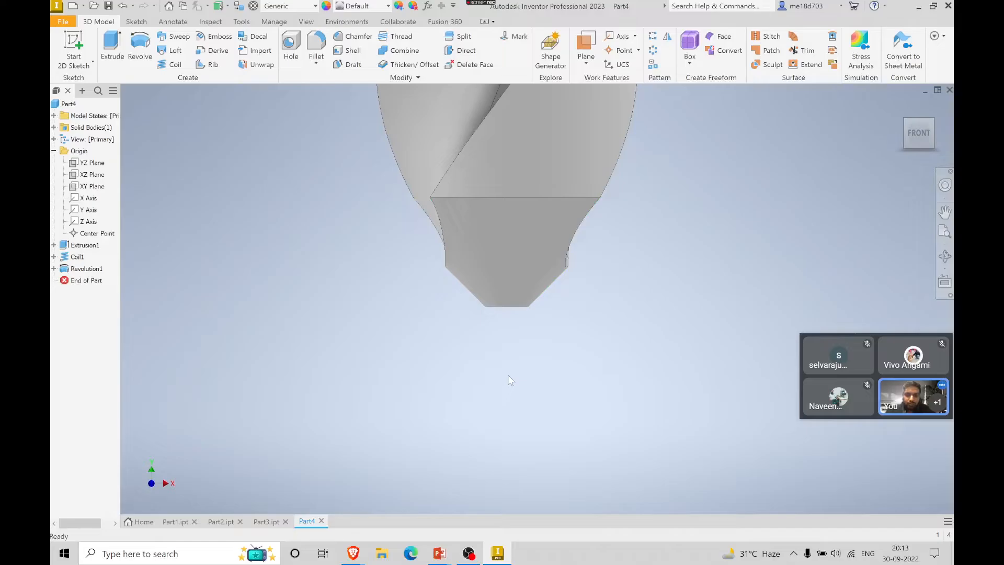
{"action": "key", "text": "alt+Tab"}
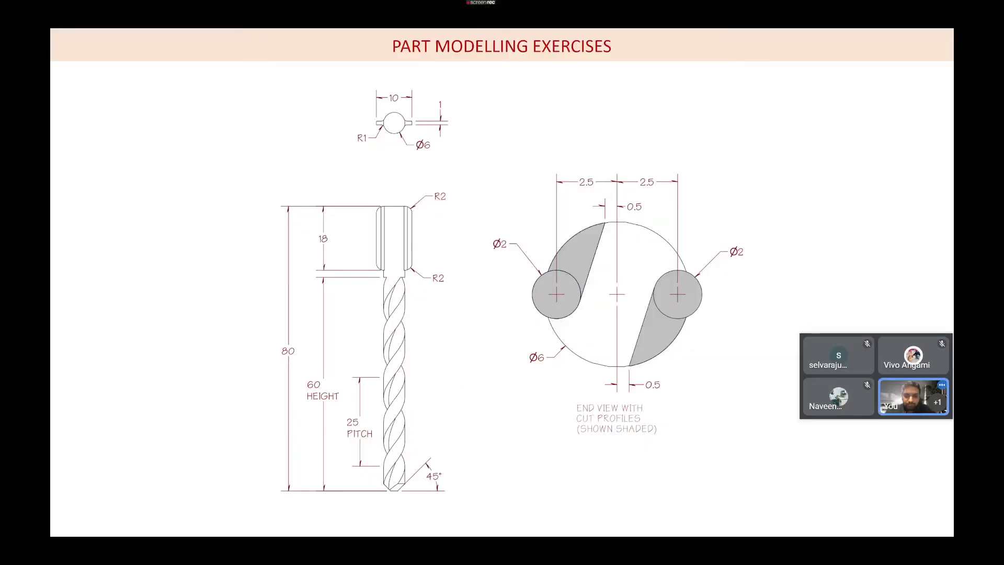
{"action": "key", "text": "alt+Tab"}
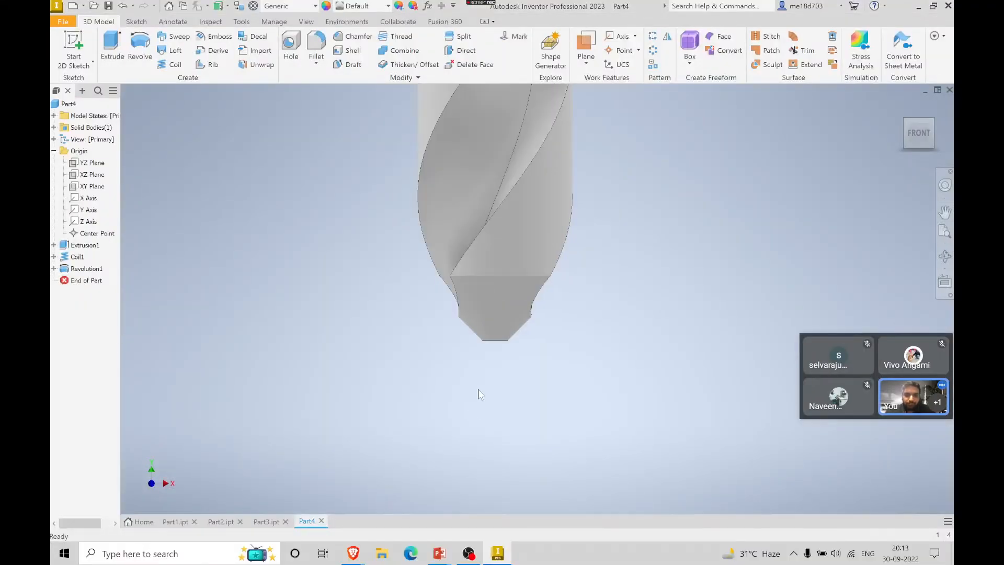
{"action": "scroll", "coordinate": [481, 393], "scroll_direction": "up", "scroll_amount": 8}
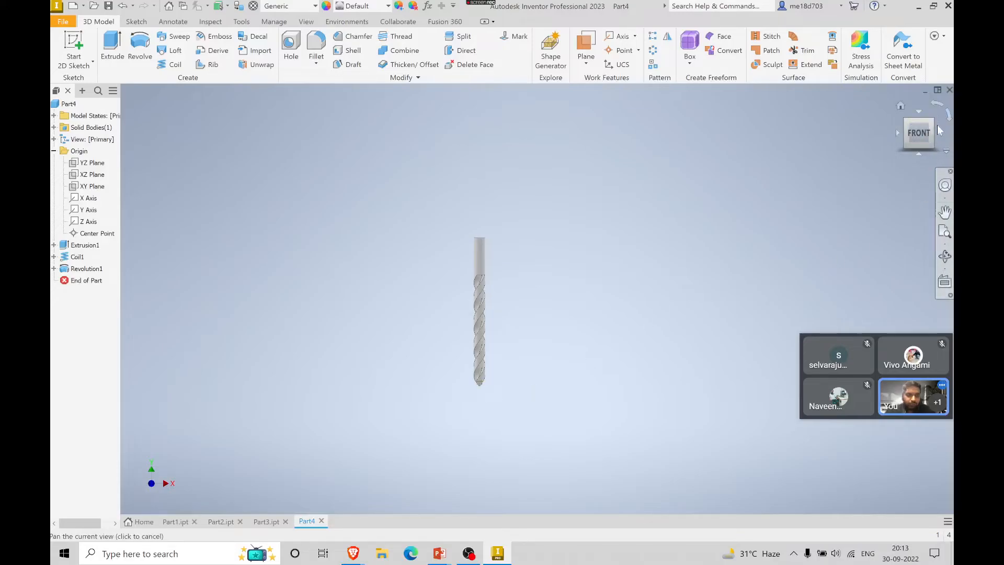
{"action": "left_click", "coordinate": [941, 137]}
{"action": "scroll", "coordinate": [539, 373], "scroll_direction": "down", "scroll_amount": 6}
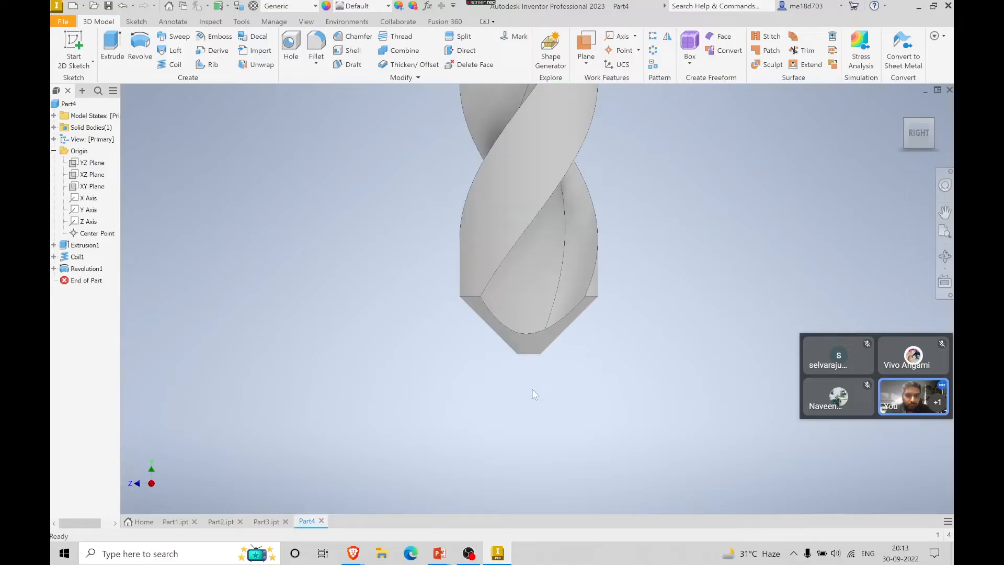
{"action": "key", "text": "alt+Tab"}
{"action": "key", "text": "alt+Tab"}
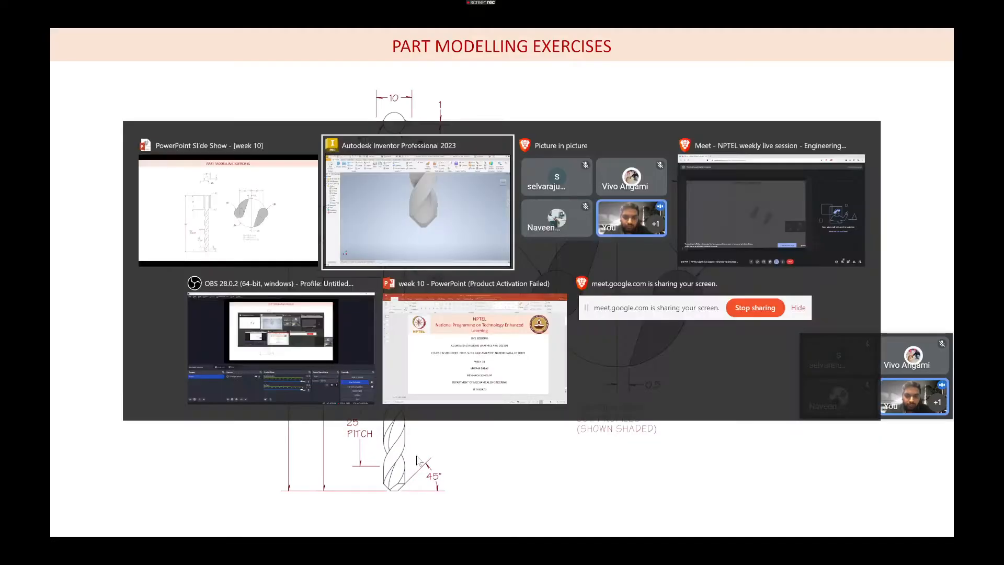
{"action": "left_click", "coordinate": [898, 133]}
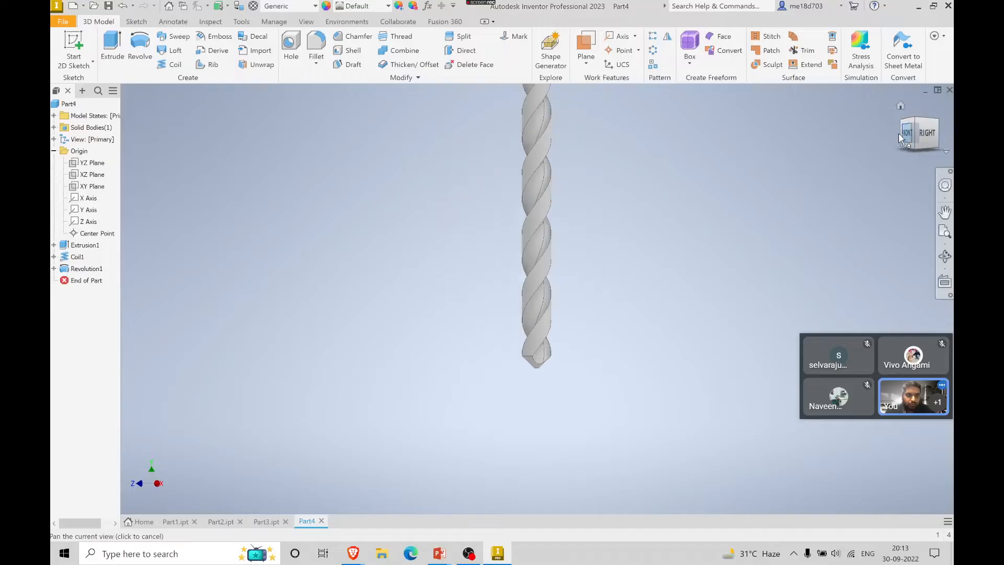
{"action": "scroll", "coordinate": [542, 376], "scroll_direction": "down", "scroll_amount": 8}
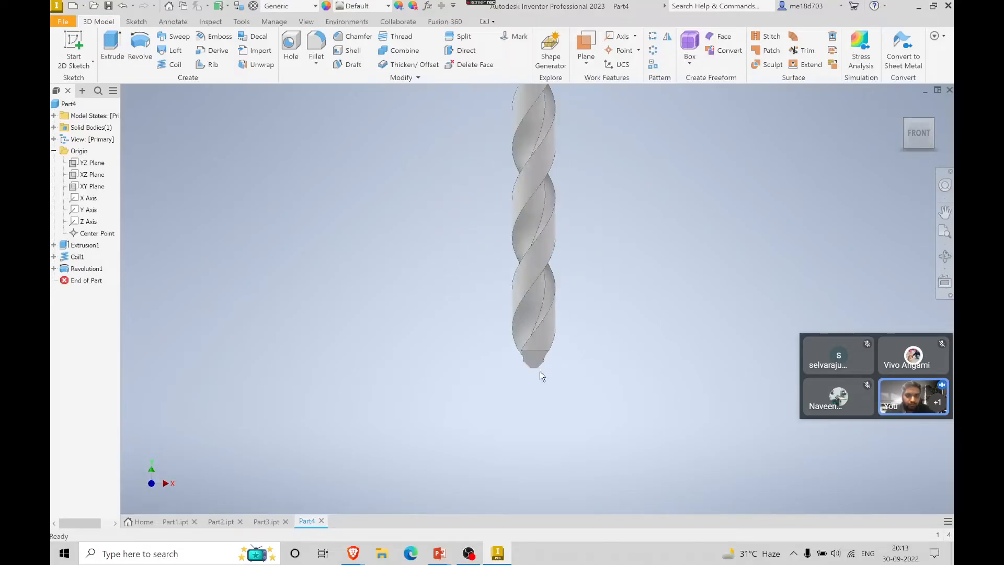
{"action": "key", "text": "alt+Tab"}
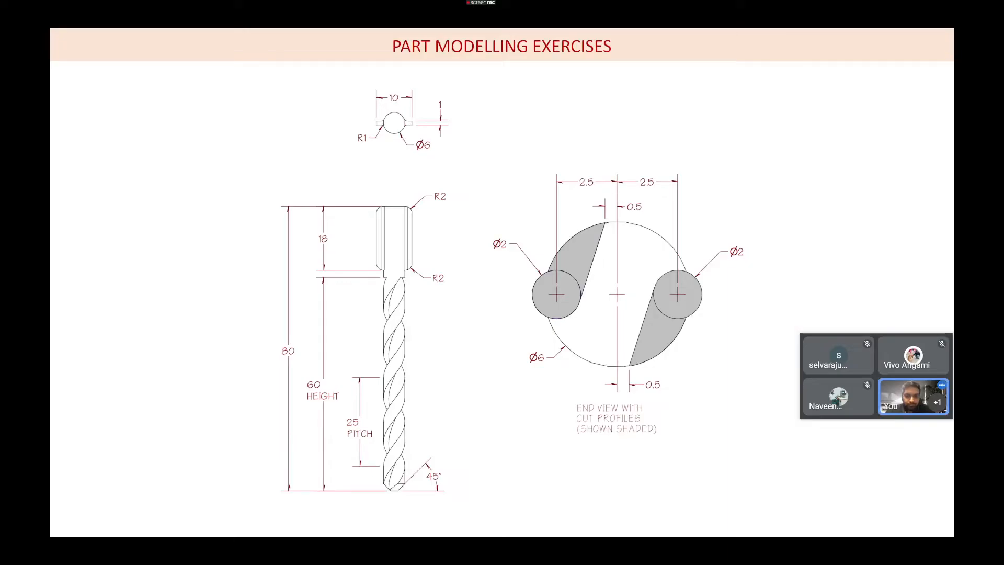
{"action": "key", "text": "alt+Tab"}
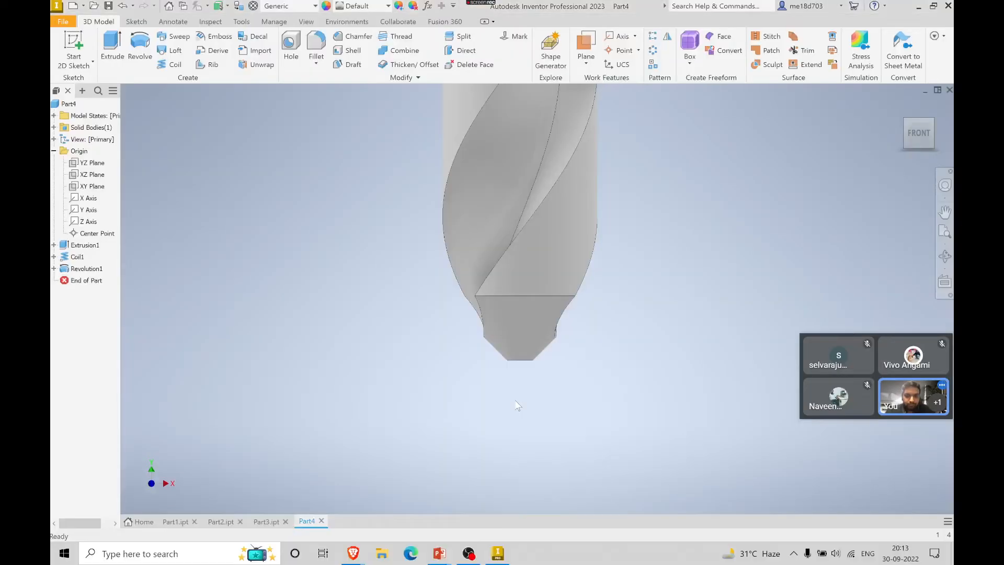
- Reopen the triangular profile sketch of the tip's revolved cut for editing
{"action": "left_click", "coordinate": [54, 269]}
{"action": "double_click", "coordinate": [93, 283]}
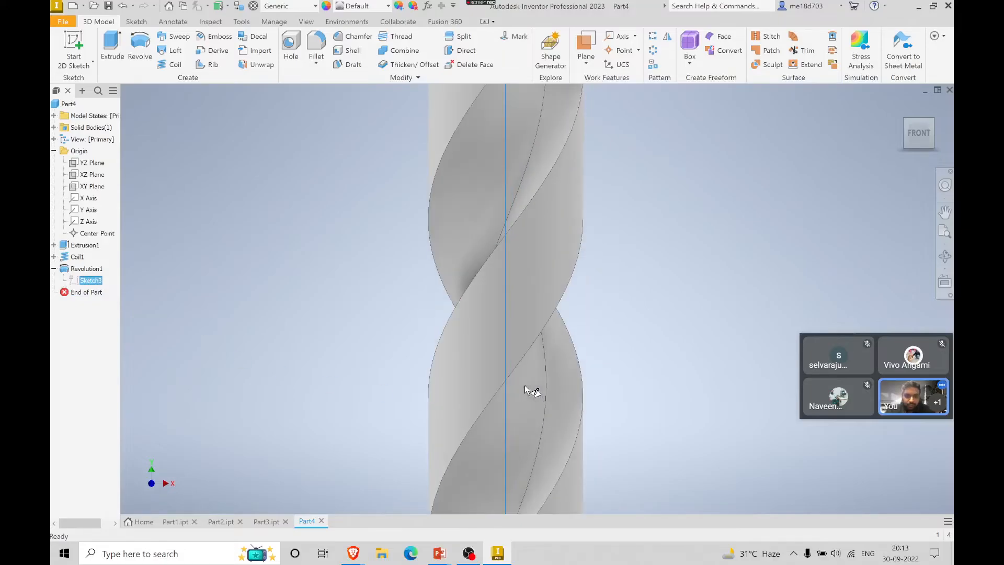
{"action": "scroll", "coordinate": [524, 385], "scroll_direction": "up", "scroll_amount": 5}
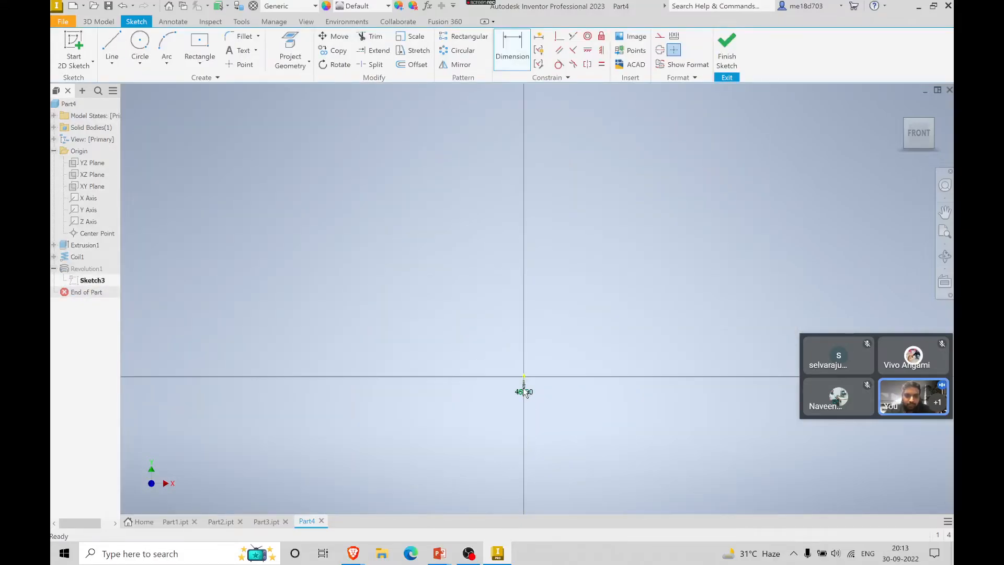
- Set the distance from the drill axis to the inner corner of the 45° tip profile to 1 mm and finish the sketch
{"action": "scroll", "coordinate": [523, 387], "scroll_direction": "down", "scroll_amount": 10}
{"action": "middle_click_drag", "start_coordinate": [695, 365], "coordinate": [579, 135]}
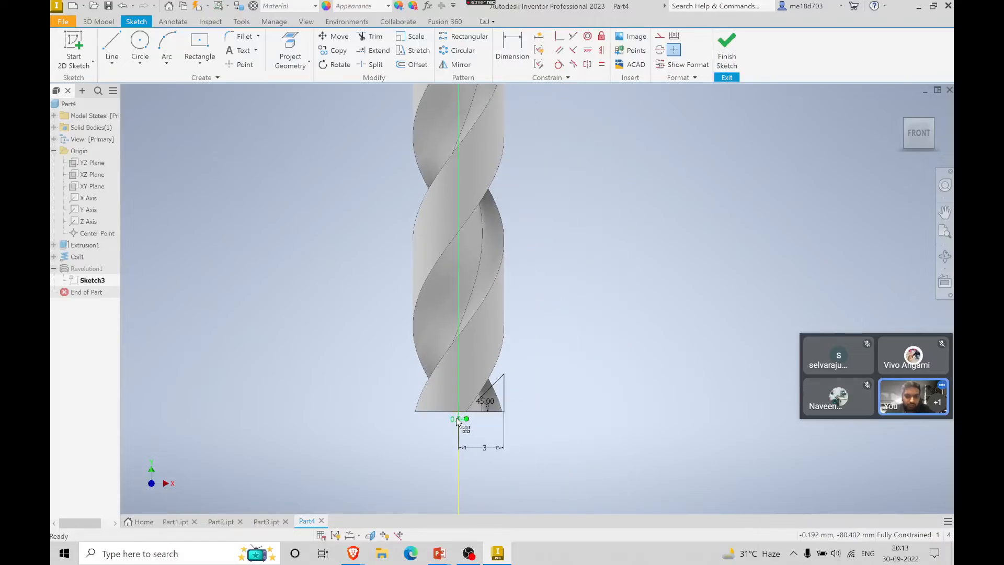
{"action": "double_click", "coordinate": [457, 420]}
{"action": "type", "text": "1"}
{"action": "key", "text": "Return"}
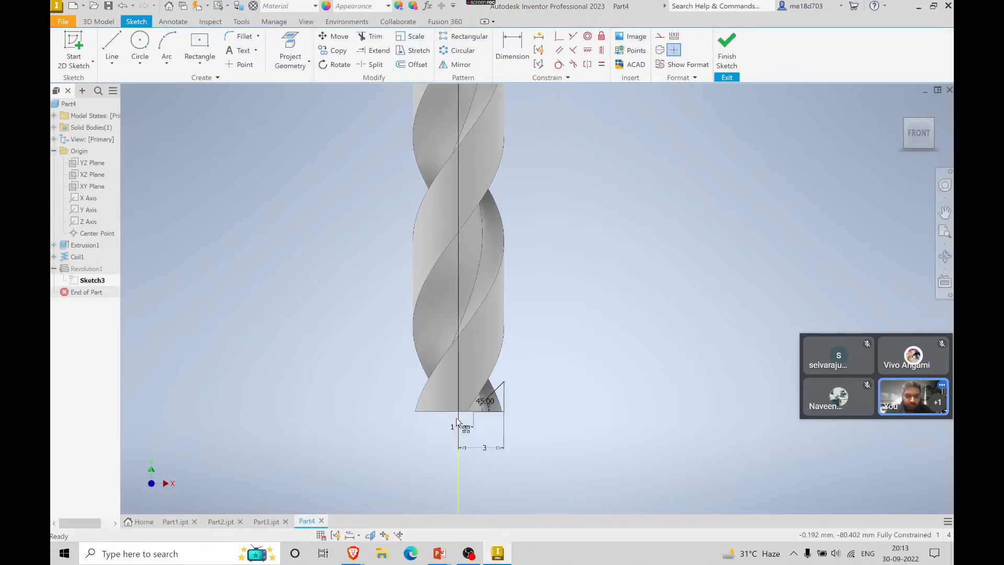
{"action": "left_click", "coordinate": [724, 48]}
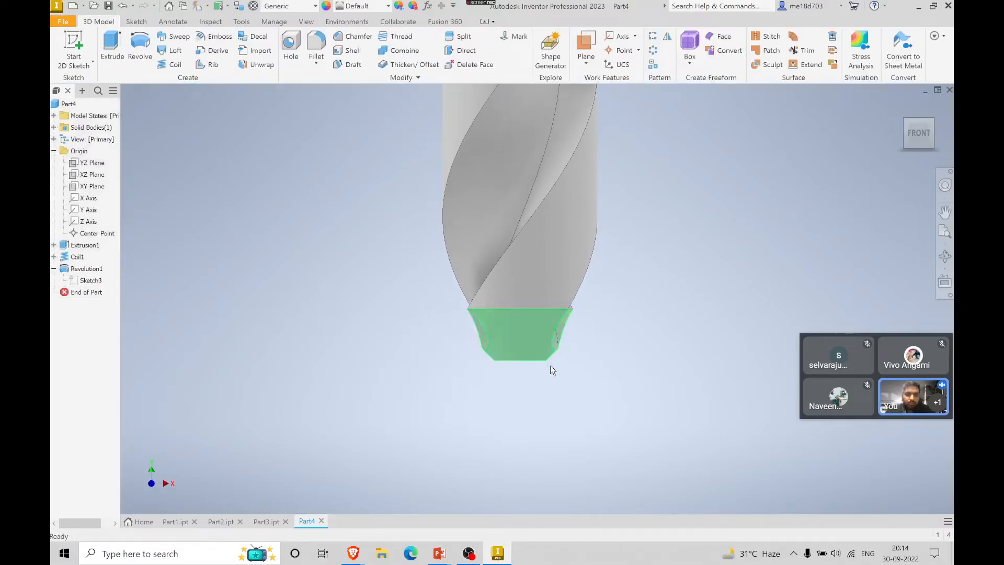
- Reopen the tip revolution's sketch, set the distance from the axis to the profile's inner corner to 0.5 mm, and finish the sketch
{"action": "left_click", "coordinate": [91, 280]}
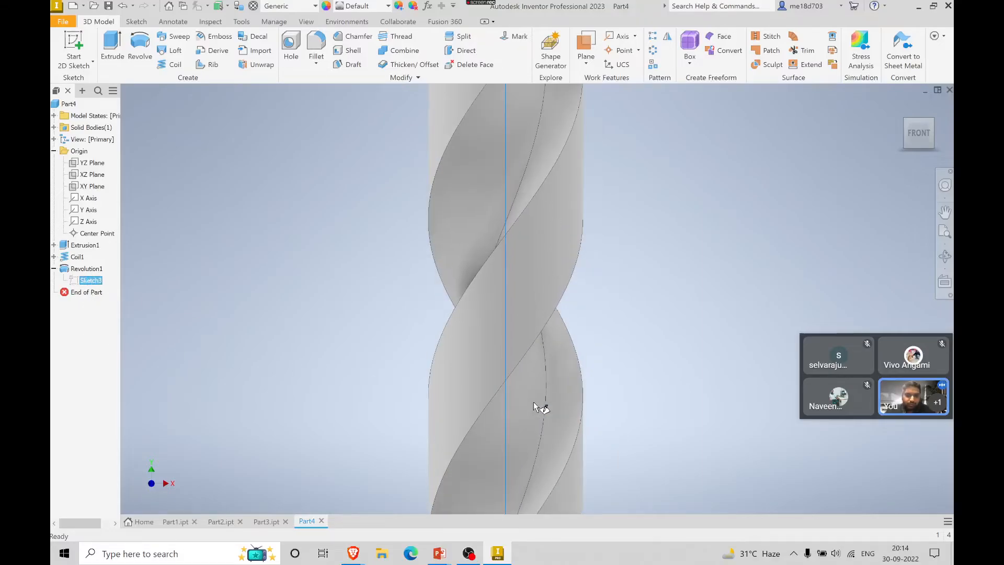
{"action": "scroll", "coordinate": [627, 355], "scroll_direction": "down", "scroll_amount": 10}
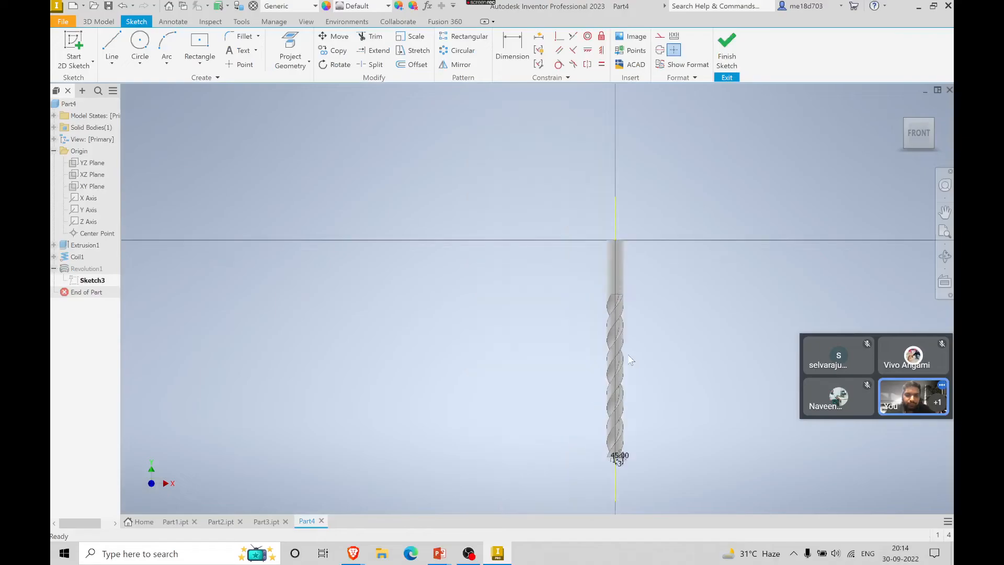
{"action": "scroll", "coordinate": [633, 483], "scroll_direction": "up", "scroll_amount": 4}
{"action": "scroll", "coordinate": [579, 423], "scroll_direction": "up", "scroll_amount": 4}
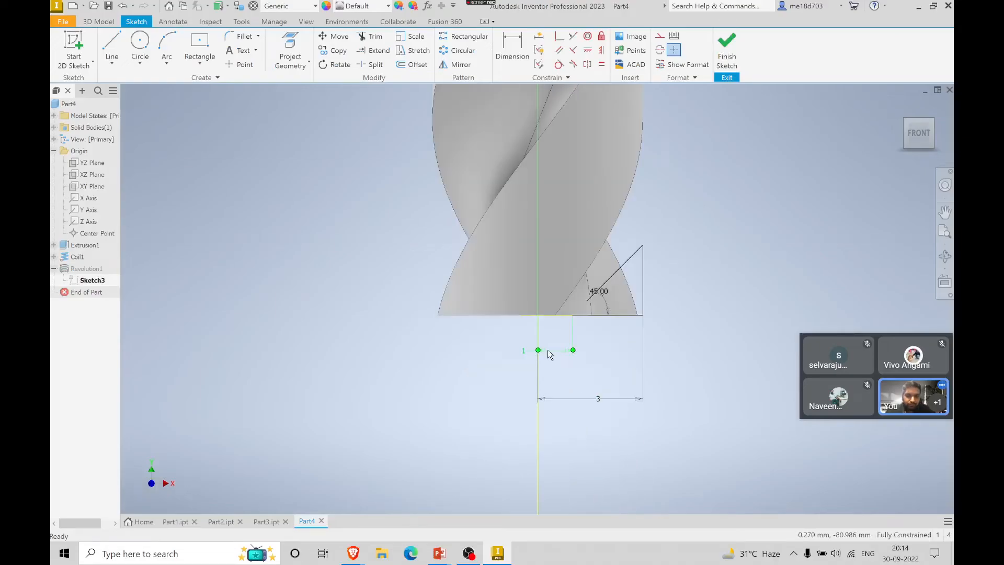
{"action": "double_click", "coordinate": [549, 354]}
{"action": "type", "text": "0."}
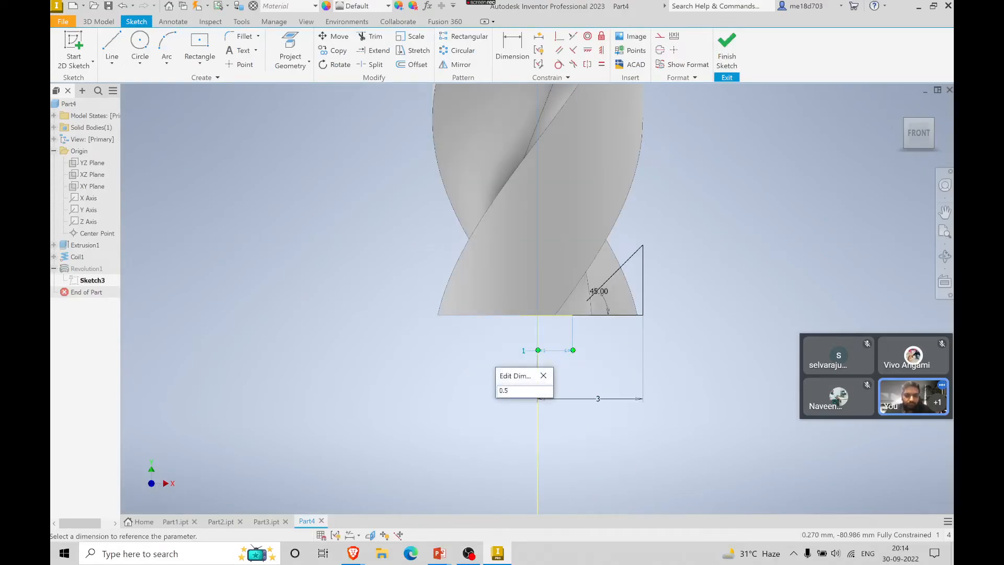
{"action": "type", "text": "5"}
{"action": "key", "text": "Return"}
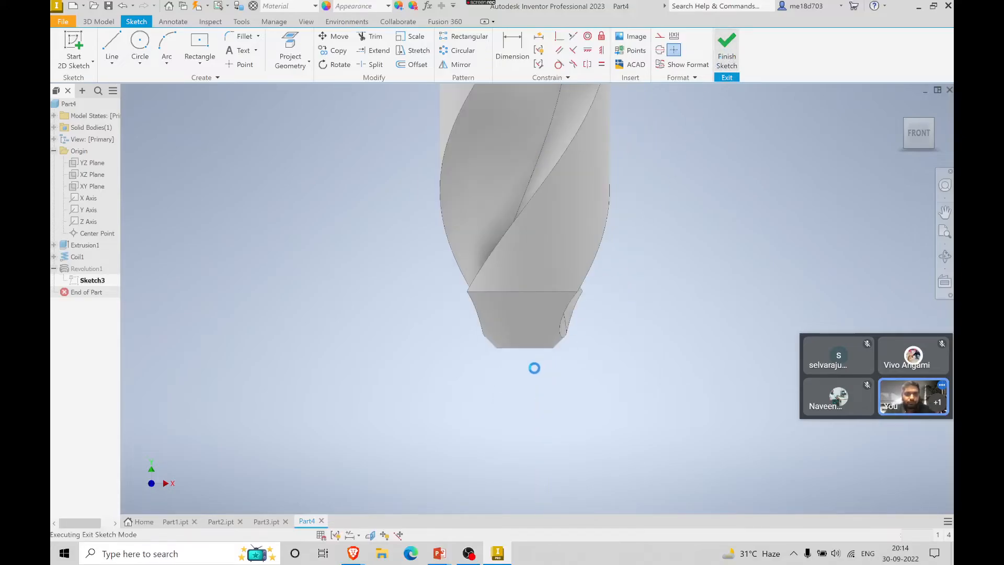
- Check the drill head dimensions in the PowerPoint exercise drawing, return to Inventor, and start a sketch on the shank's flat end face
{"action": "scroll", "coordinate": [527, 400], "scroll_direction": "up", "scroll_amount": 10}
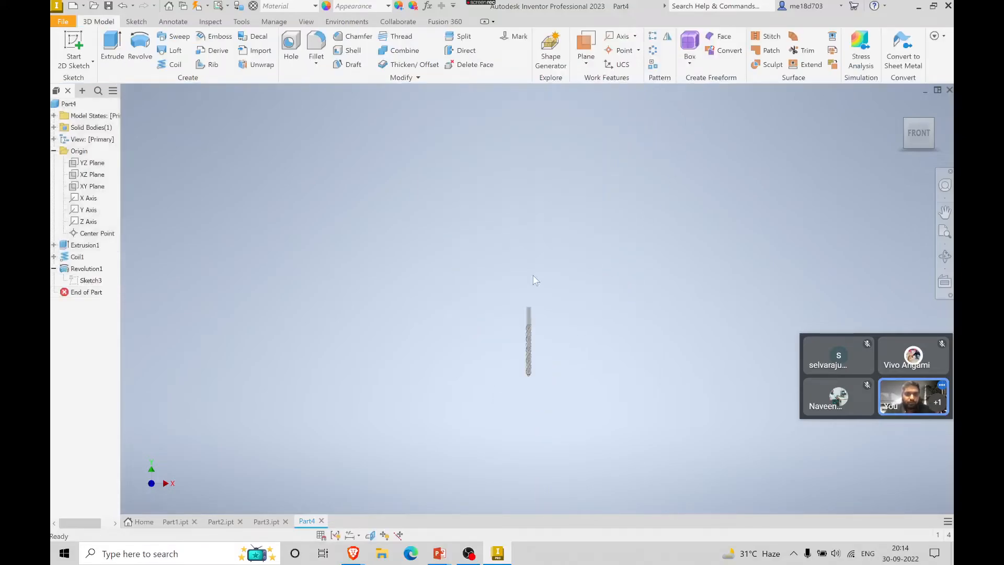
{"action": "scroll", "coordinate": [529, 320], "scroll_direction": "down", "scroll_amount": 5}
{"action": "scroll", "coordinate": [529, 319], "scroll_direction": "down", "scroll_amount": 6}
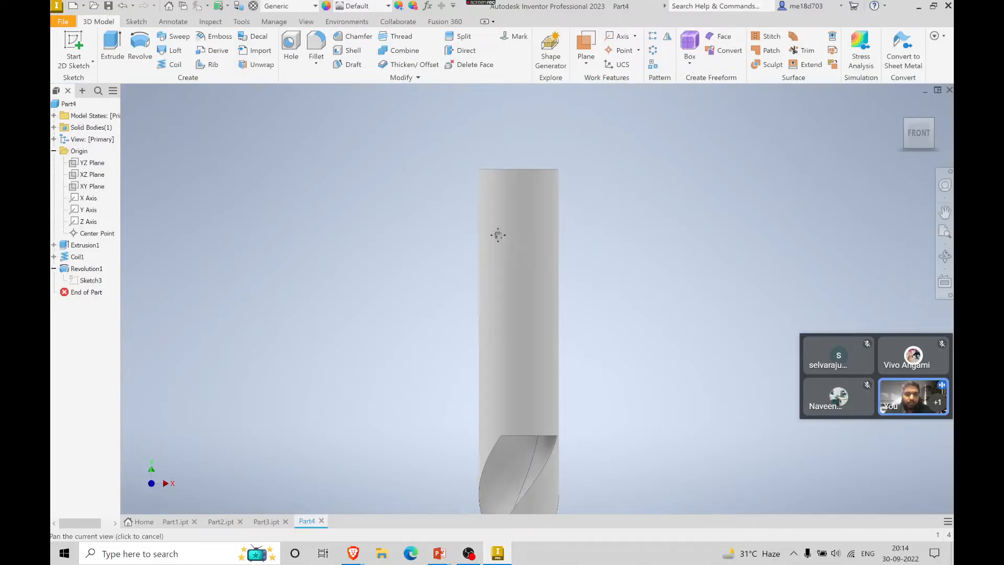
{"action": "key", "text": "alt+Tab"}
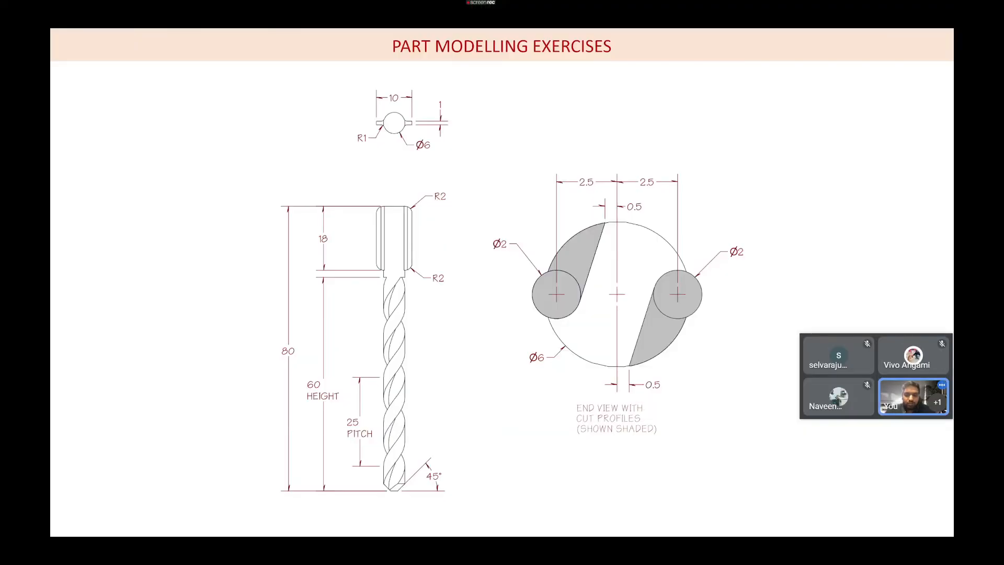
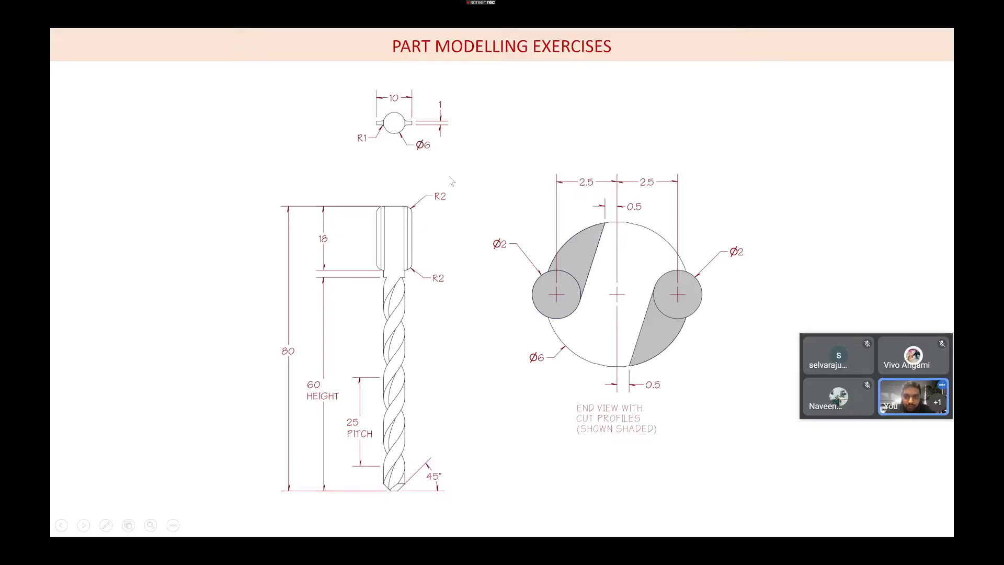
{"action": "key", "text": "alt+Tab"}
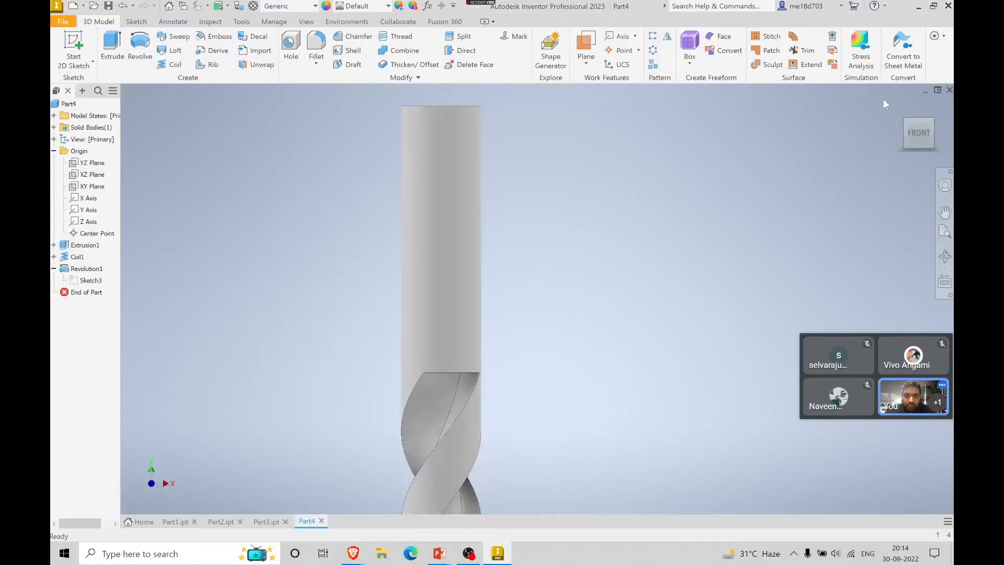
{"action": "left_click", "coordinate": [933, 119]}
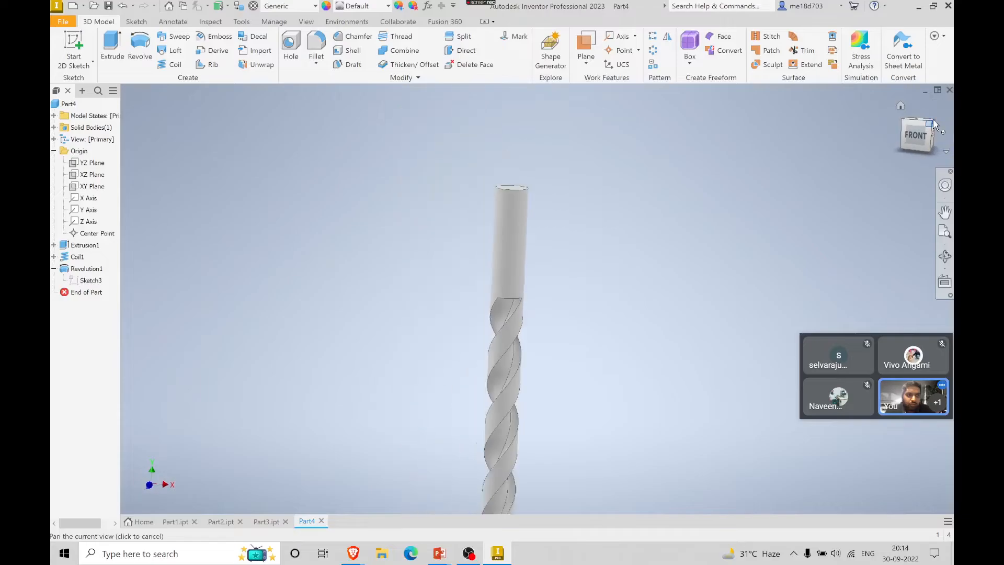
{"action": "left_click", "coordinate": [79, 52]}
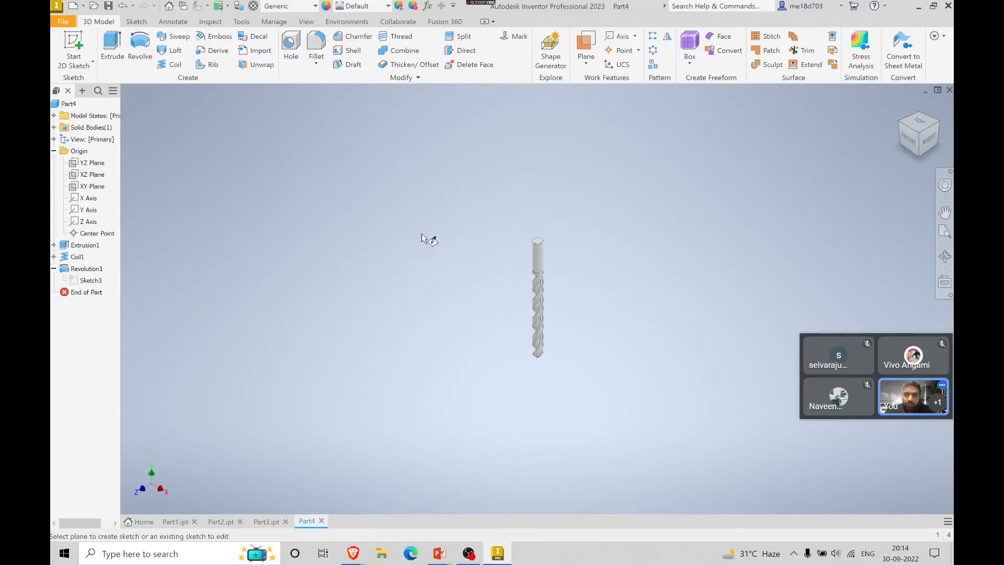
{"action": "left_click", "coordinate": [539, 242]}
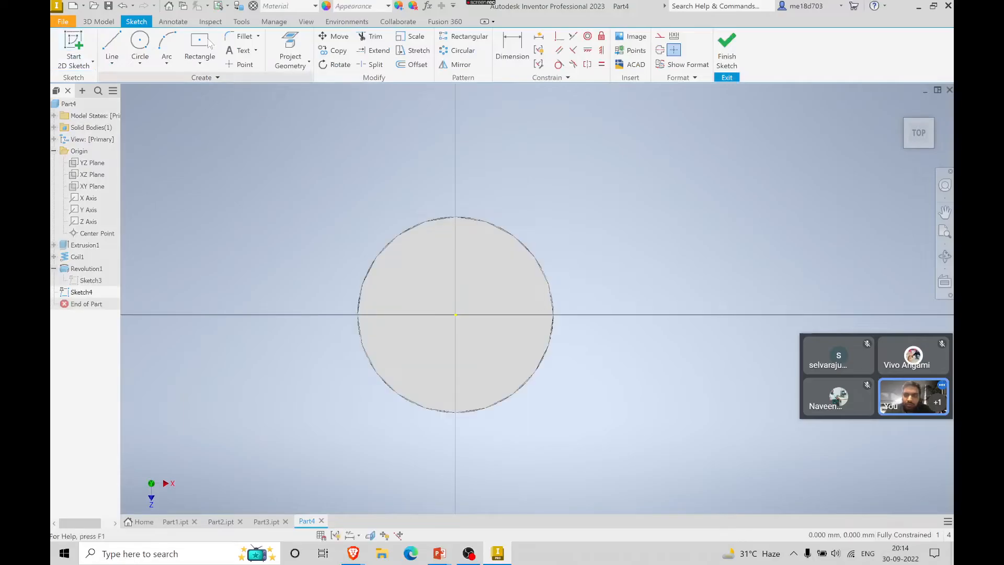
- Draw a center rectangle 10 mm wide and 1 mm high on the sketch origin, checking the sizes against the exercise drawing
{"action": "left_click", "coordinate": [201, 44]}
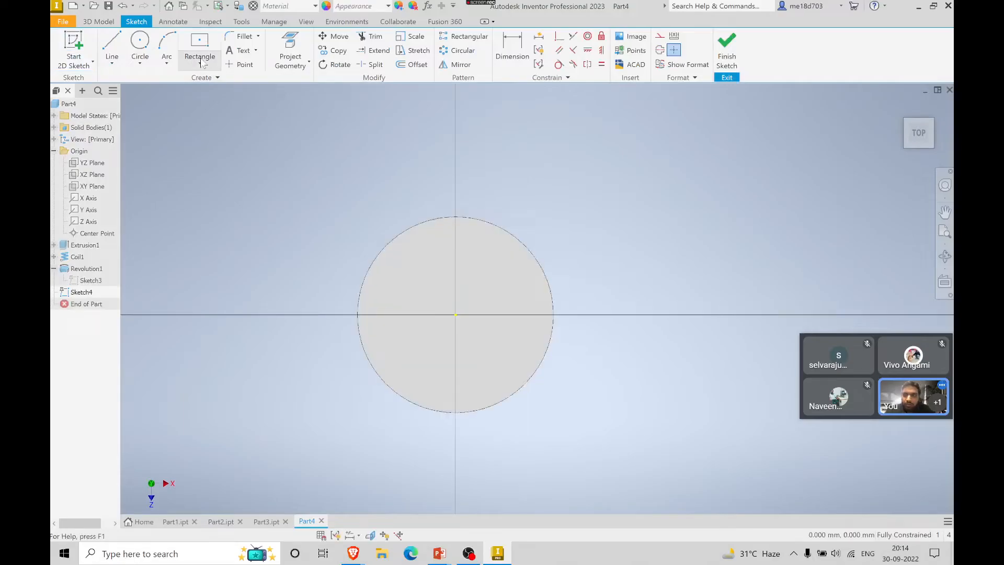
{"action": "left_click", "coordinate": [455, 314]}
{"action": "key", "text": "alt+Tab"}
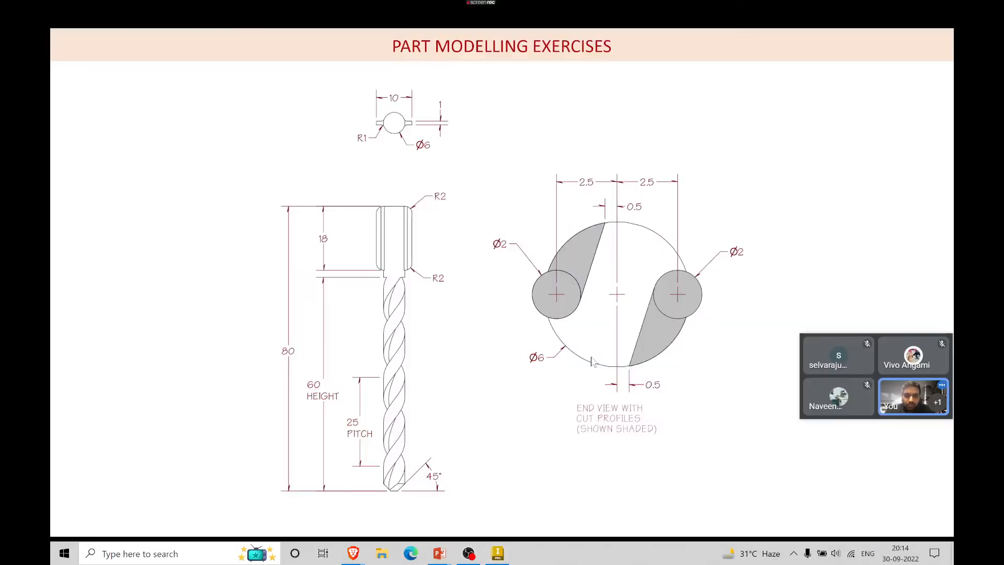
{"action": "key", "text": "alt+Tab"}
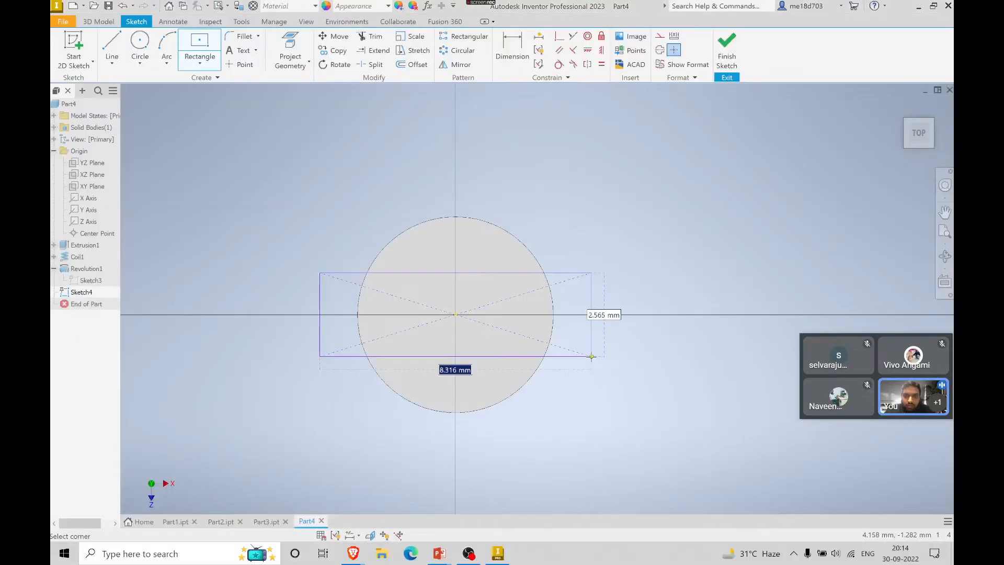
{"action": "type", "text": "10"}
{"action": "key", "text": "Tab"}
{"action": "type", "text": "1"}
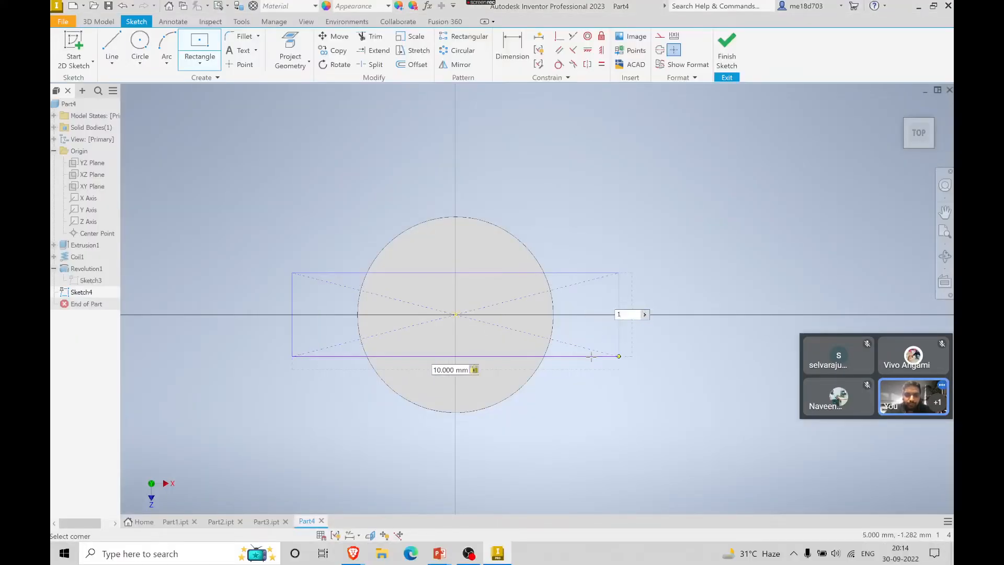
{"action": "key", "text": "Return"}
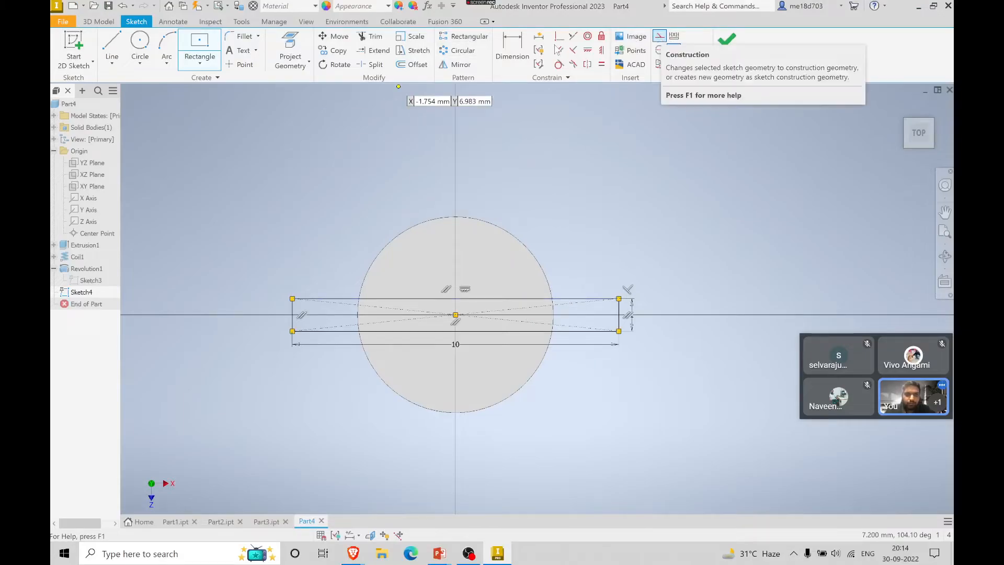
- Project the shank's circular edge, make it construction geometry, and trim the rectangle's long sides inside the circle
{"action": "left_click", "coordinate": [291, 39]}
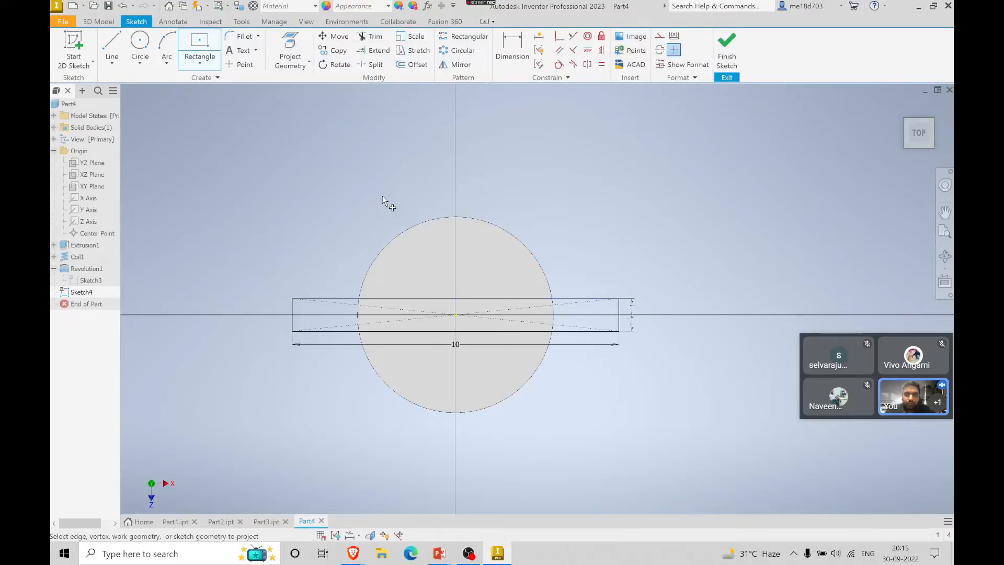
{"action": "left_click", "coordinate": [406, 231]}
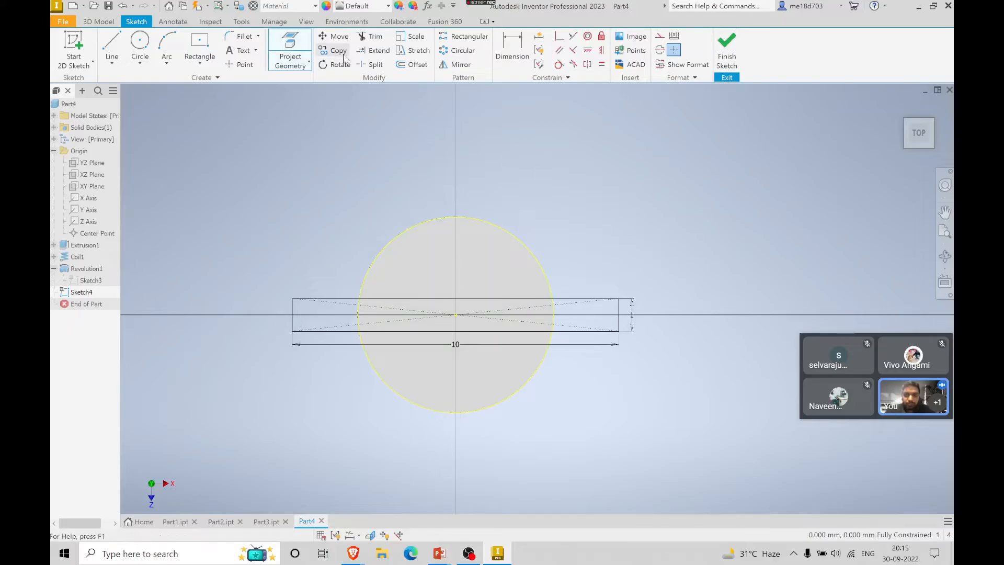
{"action": "left_click", "coordinate": [371, 36]}
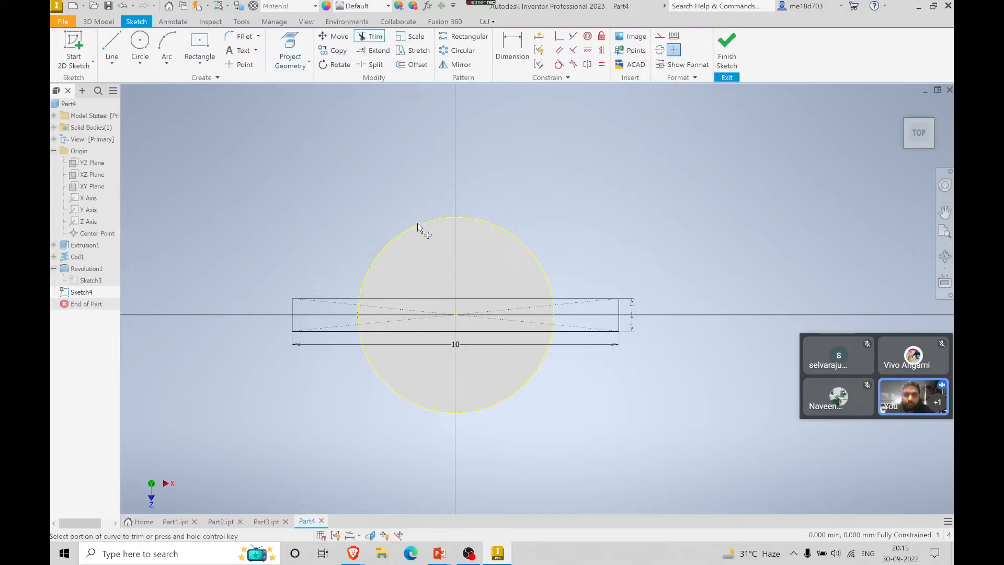
{"action": "left_click", "coordinate": [406, 299]}
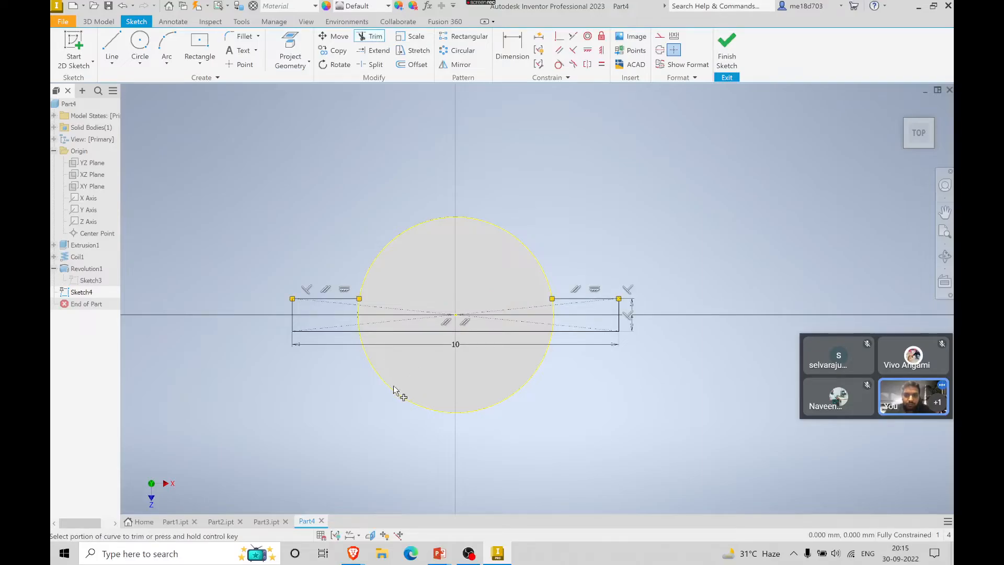
{"action": "left_click", "coordinate": [486, 331]}
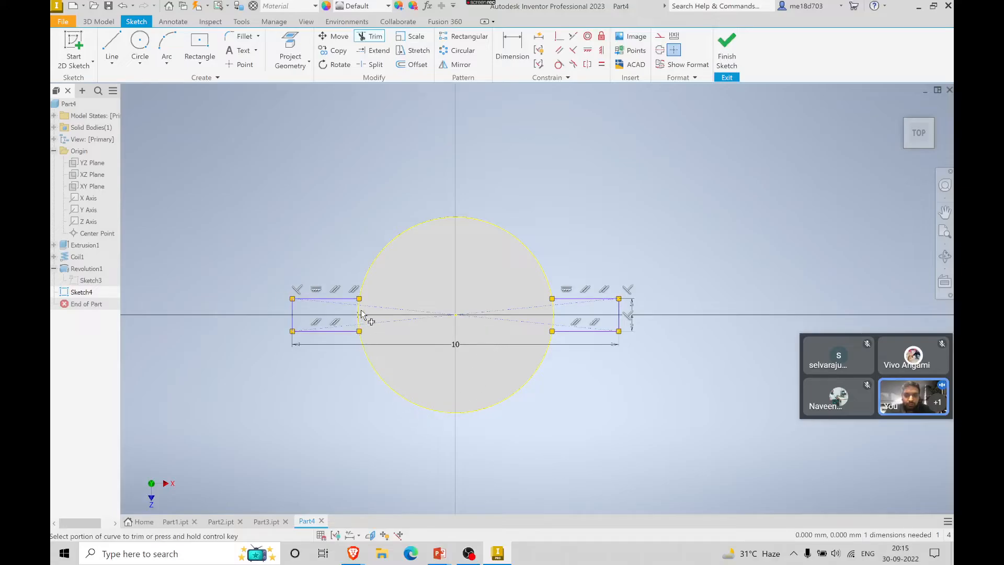
{"action": "key", "text": "Escape"}
{"action": "left_click", "coordinate": [477, 224]}
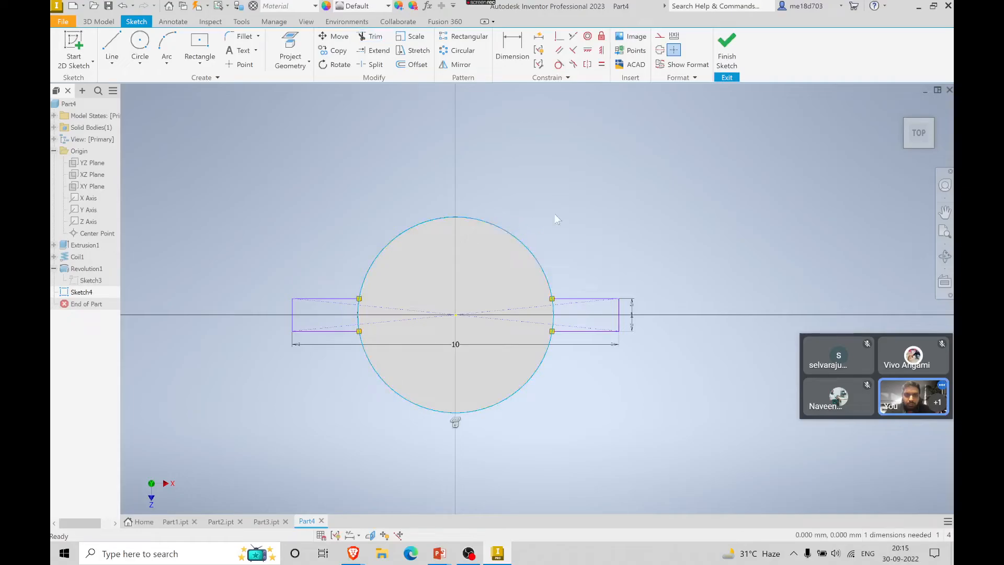
{"action": "left_click", "coordinate": [660, 35]}
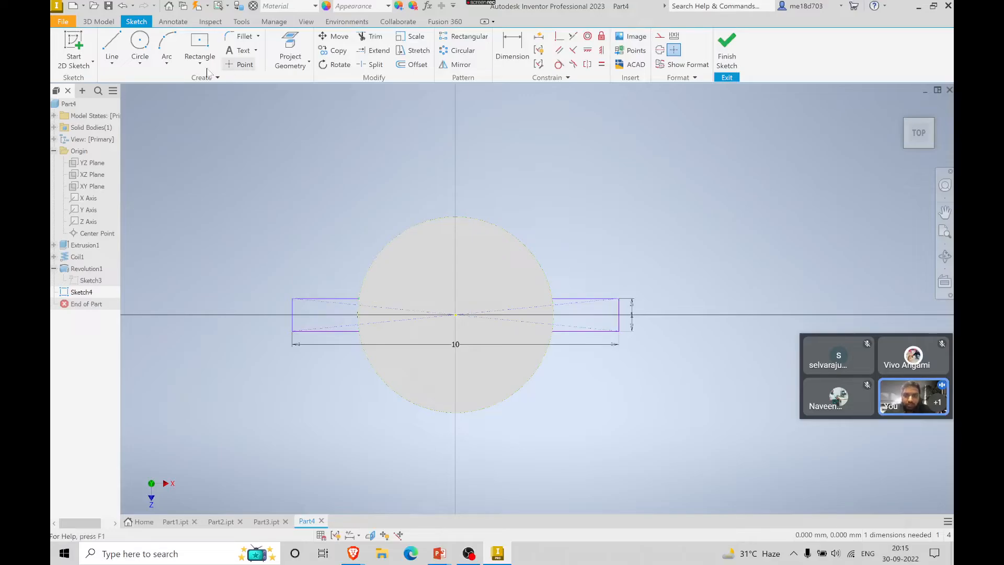
- Draw a center-point arc centred on the sketch origin, closing the left fin's inner end along the shank's edge
{"action": "left_click", "coordinate": [166, 50]}
{"action": "scroll", "coordinate": [342, 343], "scroll_direction": "up", "scroll_amount": 3}
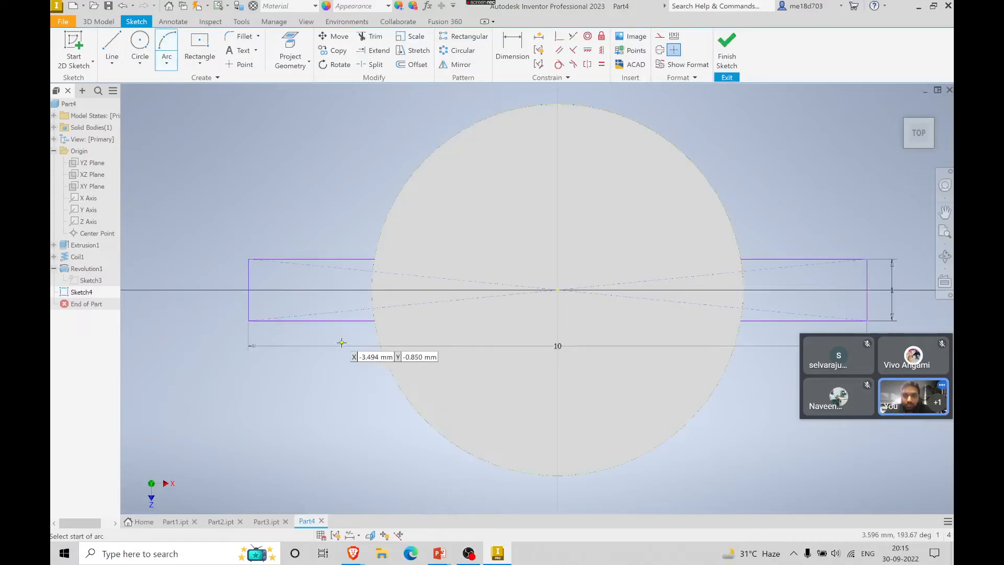
{"action": "left_click", "coordinate": [167, 64]}
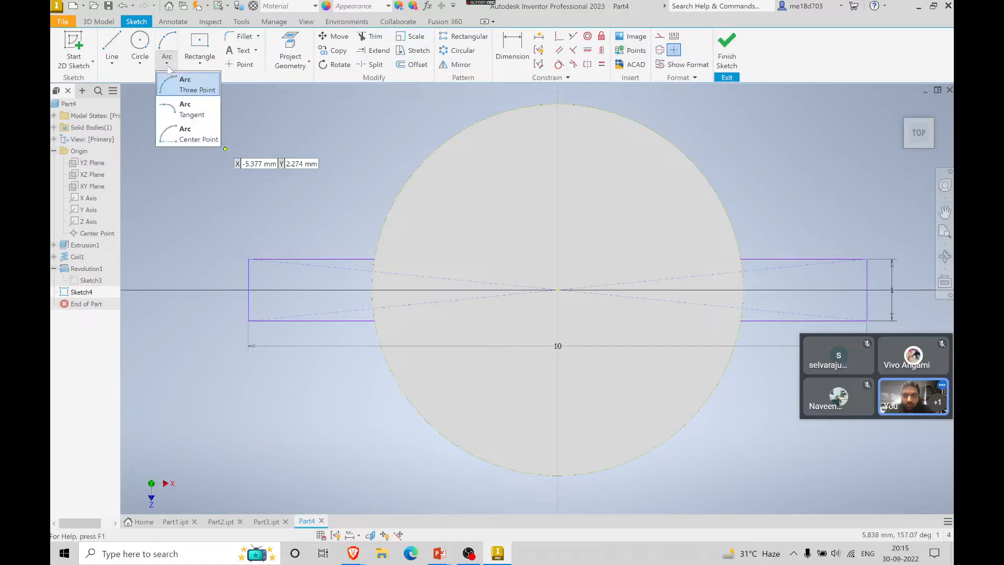
{"action": "left_click", "coordinate": [191, 134]}
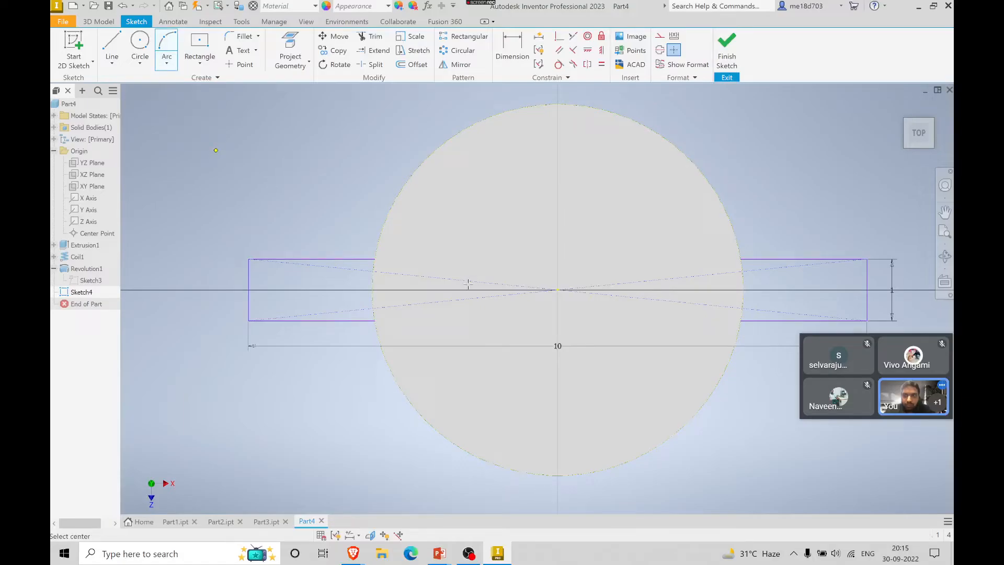
{"action": "left_click", "coordinate": [557, 289]}
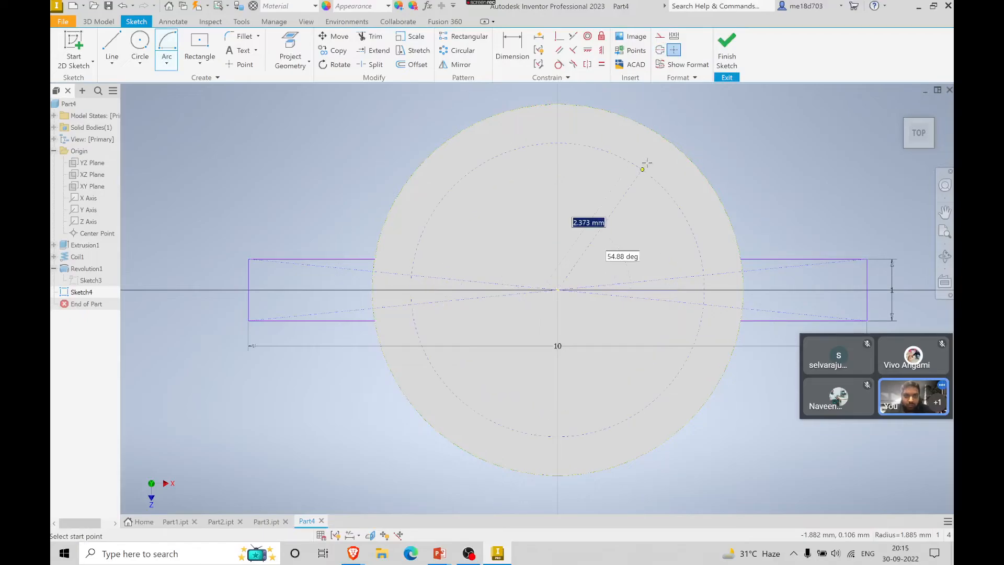
{"action": "left_click", "coordinate": [543, 225]}
{"action": "key", "text": "Escape"}
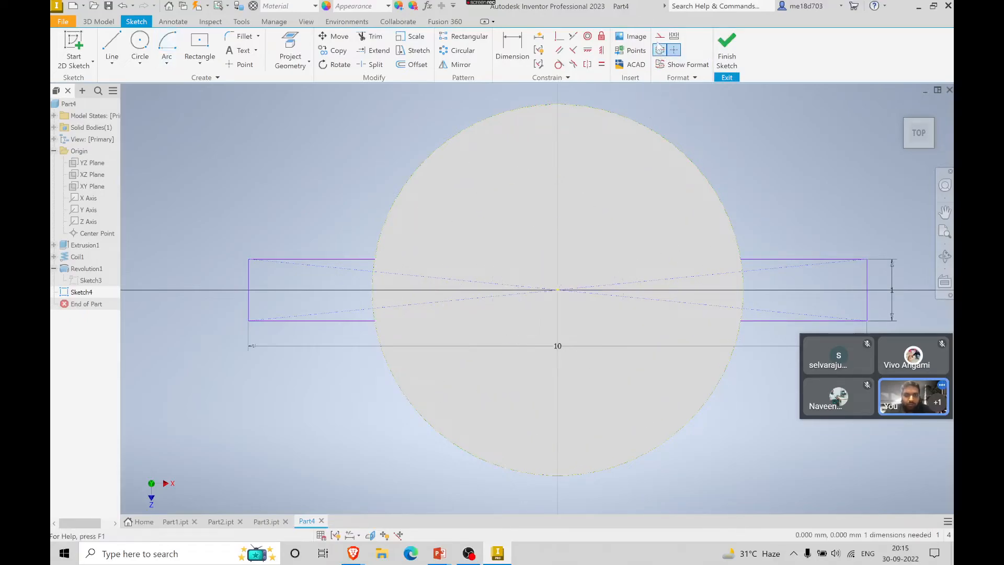
{"action": "left_click", "coordinate": [167, 42]}
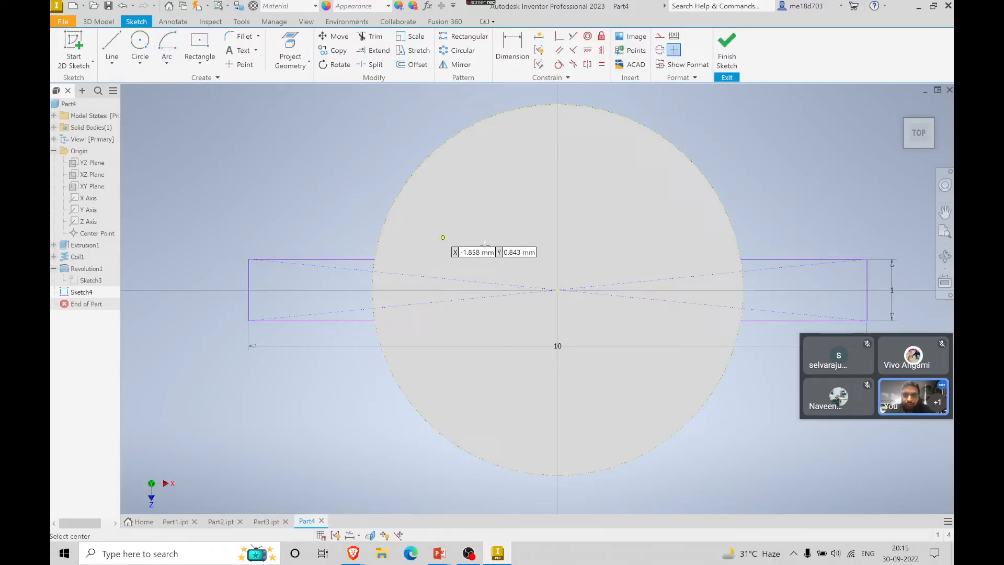
{"action": "left_click", "coordinate": [558, 289]}
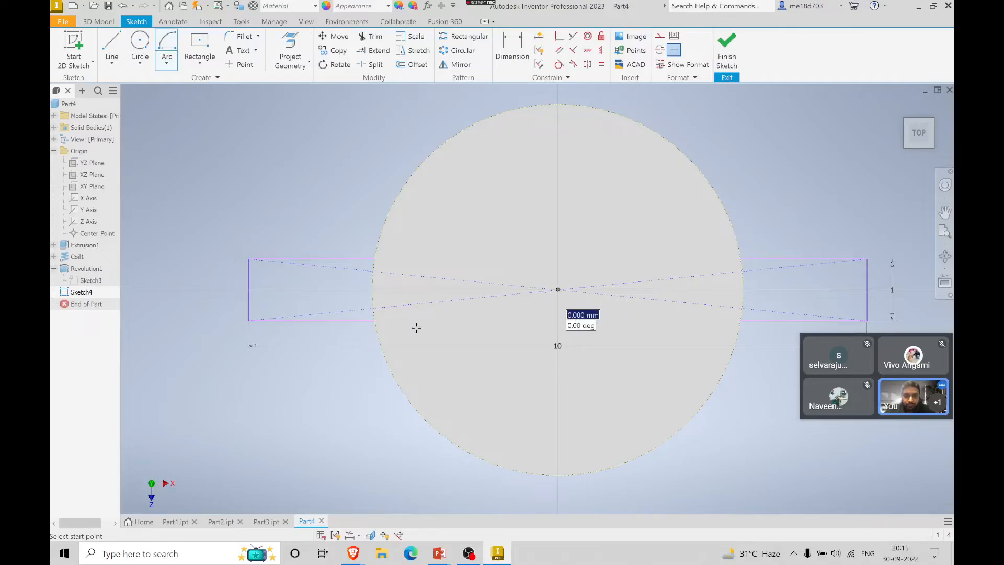
{"action": "left_click", "coordinate": [373, 327]}
{"action": "left_click", "coordinate": [375, 258]}
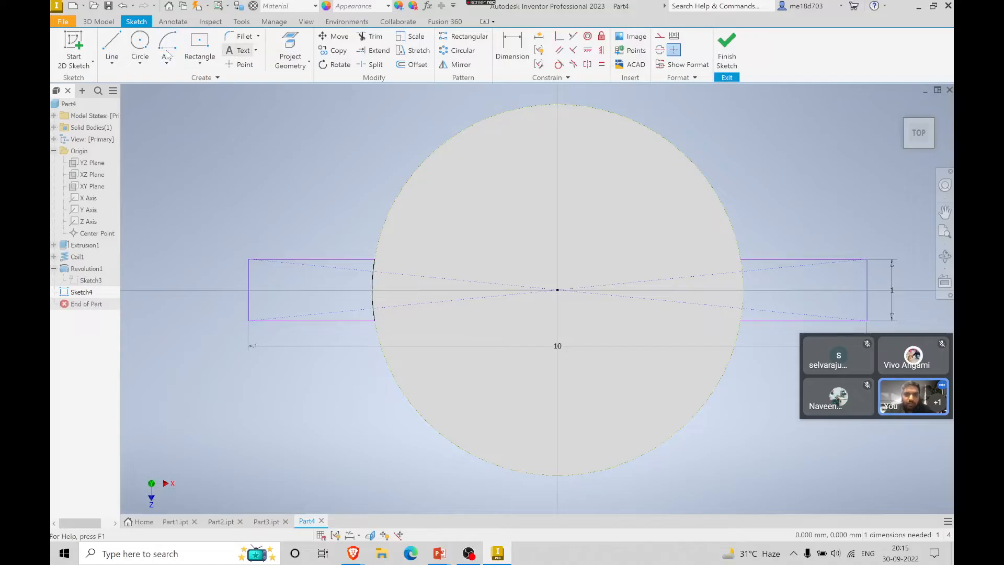
{"action": "left_click", "coordinate": [140, 46]}
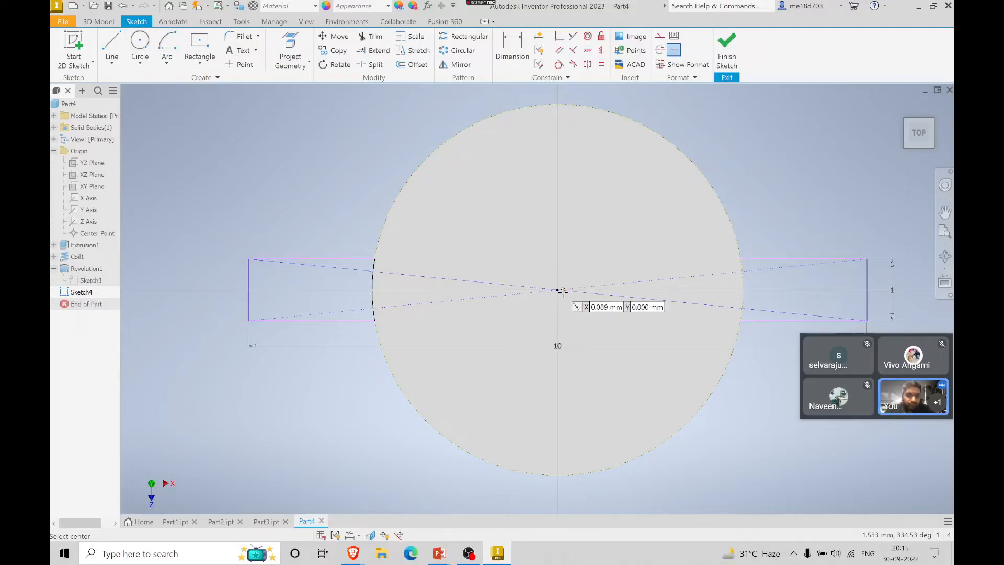
{"action": "left_click", "coordinate": [557, 289]}
{"action": "key", "text": "Escape"}
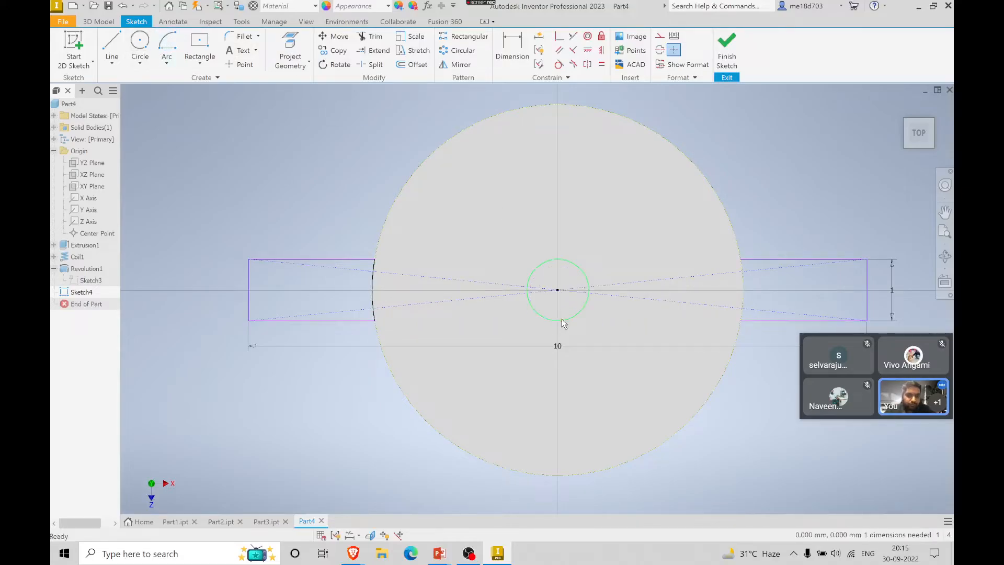
{"action": "left_click", "coordinate": [167, 45]}
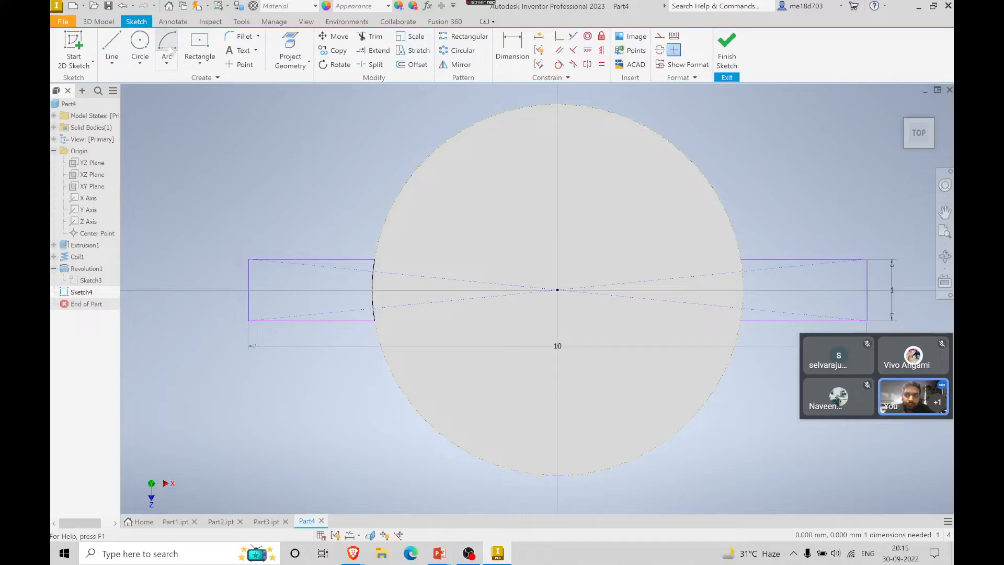
{"action": "left_click", "coordinate": [558, 289]}
{"action": "key", "text": "Escape"}
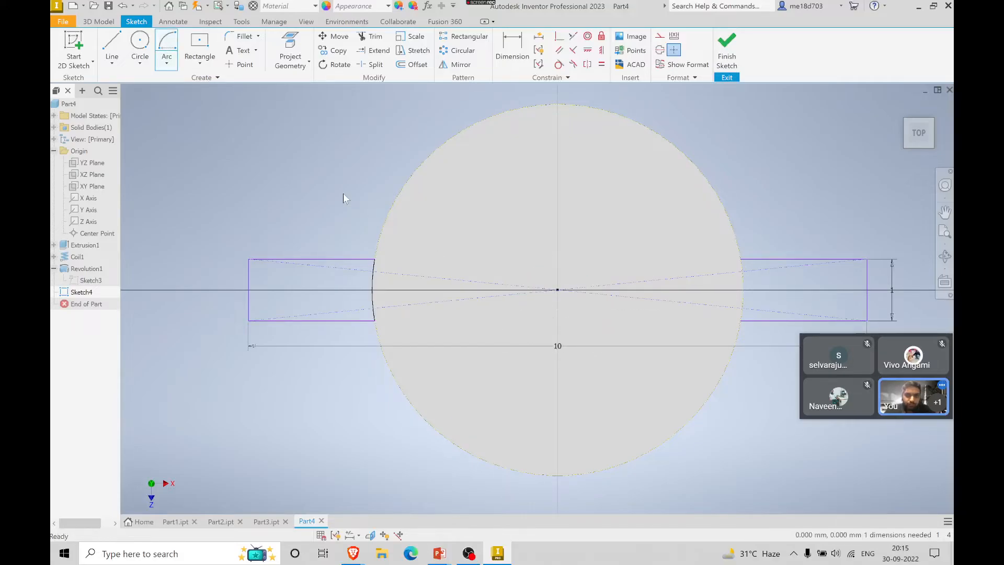
- Draw a center-point arc centred on the origin between the right fin's two inner corners, and inspect its fit to the shank edge
{"action": "left_click", "coordinate": [167, 43]}
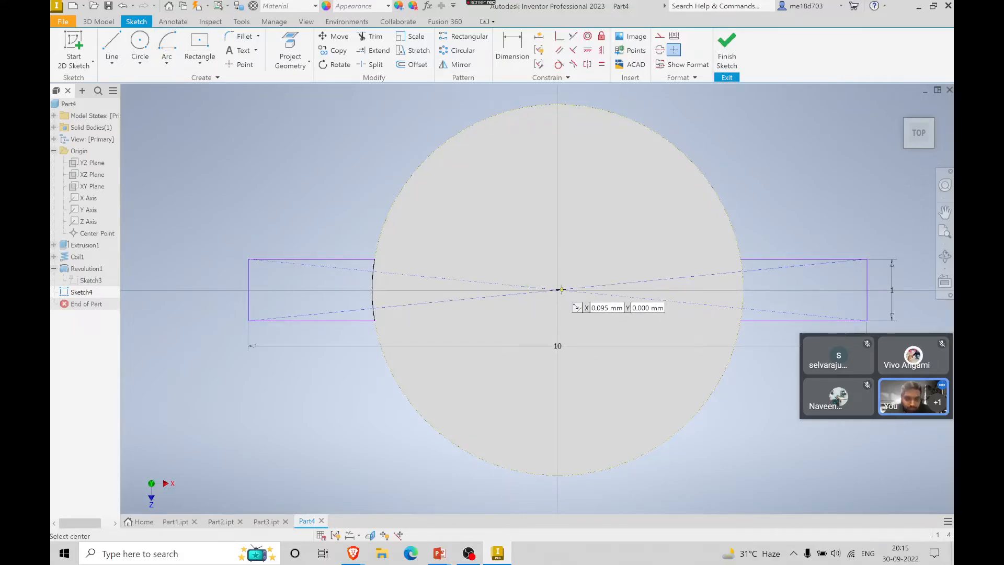
{"action": "left_click", "coordinate": [564, 291]}
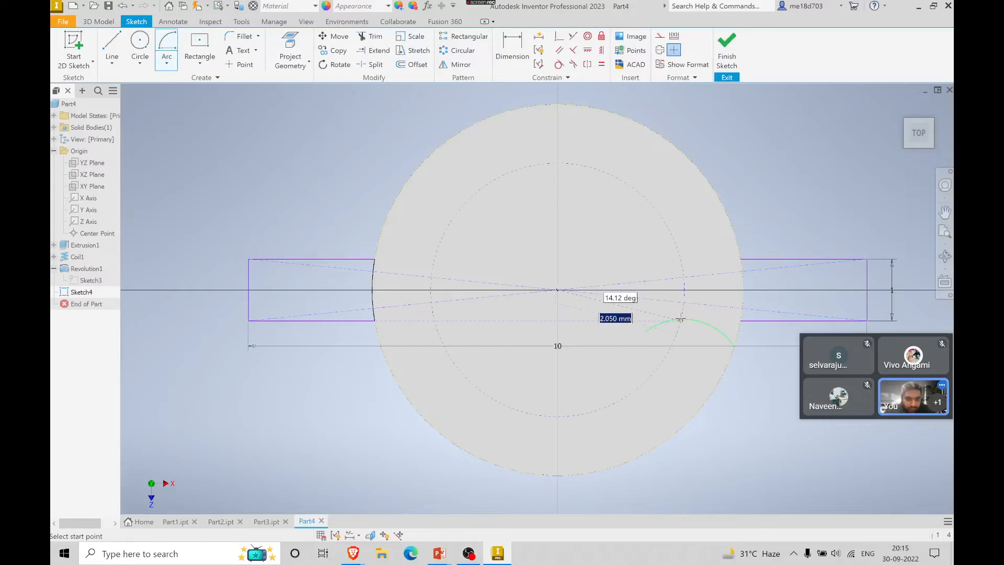
{"action": "left_click", "coordinate": [741, 320]}
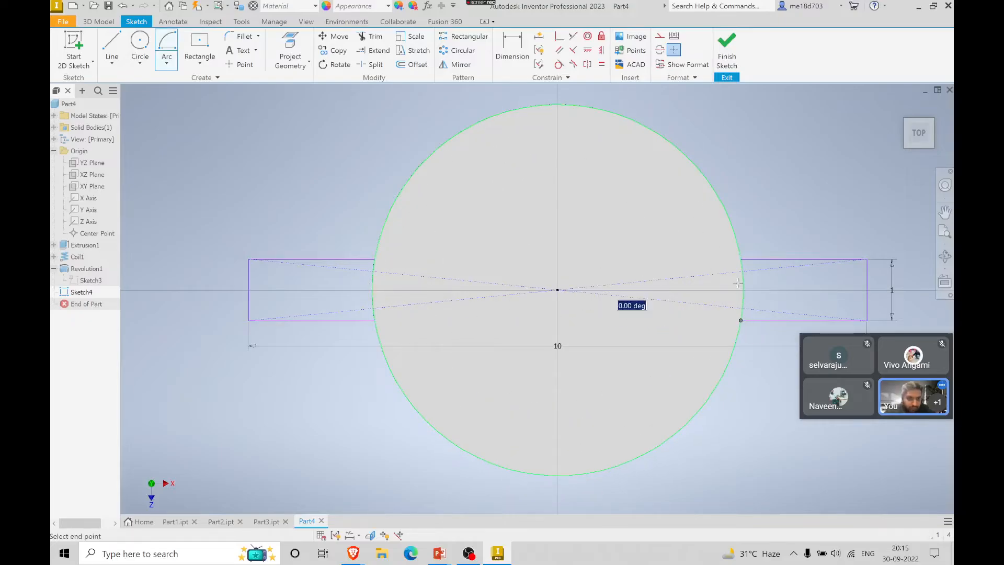
{"action": "left_click", "coordinate": [741, 258]}
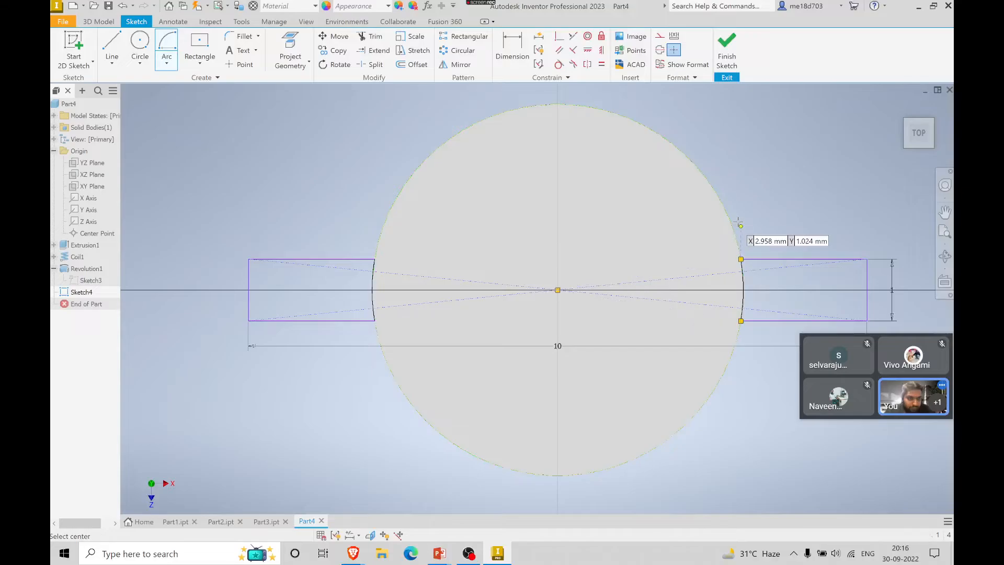
{"action": "key", "text": "Escape"}
{"action": "scroll", "coordinate": [755, 202], "scroll_direction": "down", "scroll_amount": 3}
{"action": "scroll", "coordinate": [755, 202], "scroll_direction": "up", "scroll_amount": 6}
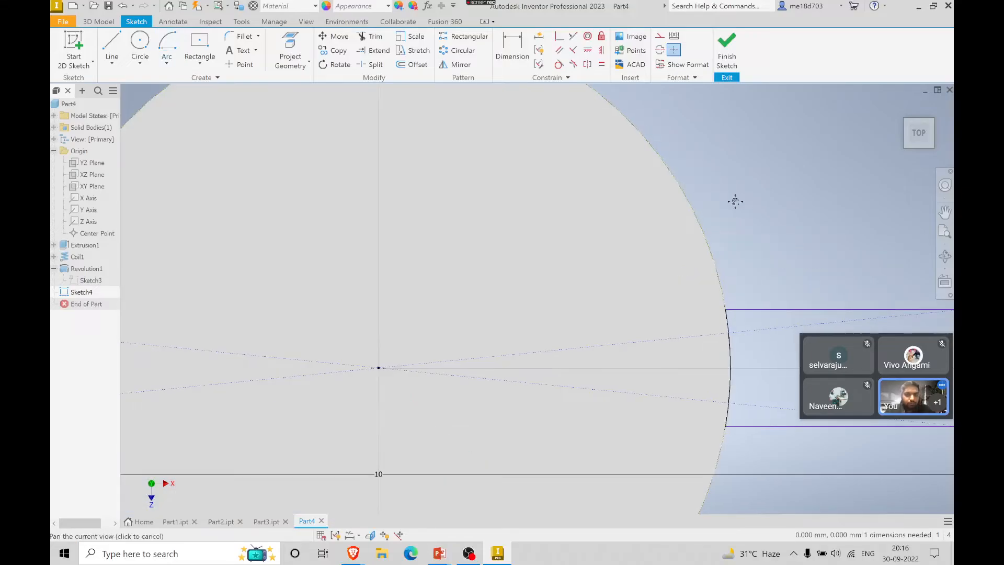
{"action": "middle_click_drag", "start_coordinate": [702, 203], "coordinate": [620, 206]}
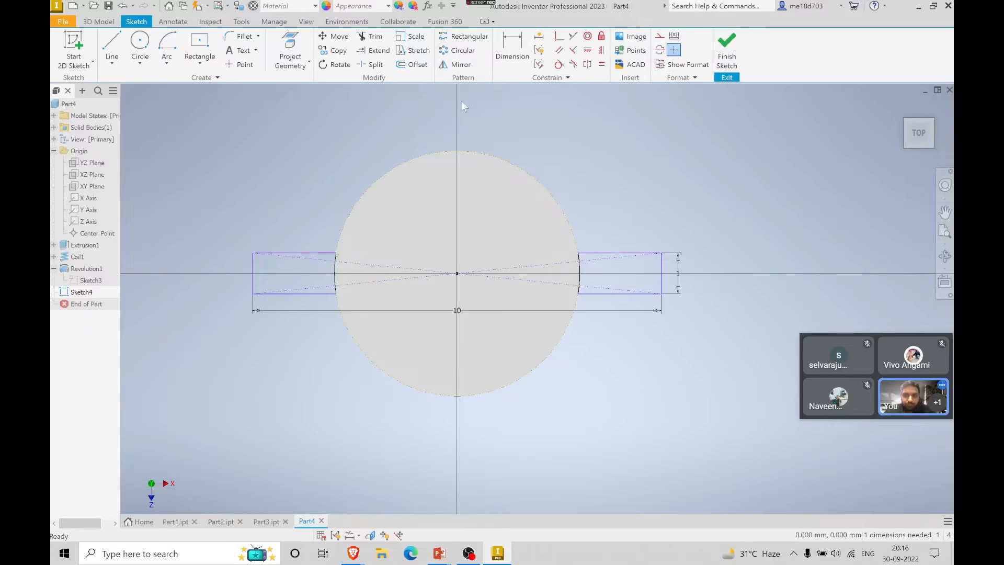
- Try to apply a horizontal constraint to the left fin's lower edge
{"action": "left_click", "coordinate": [587, 51]}
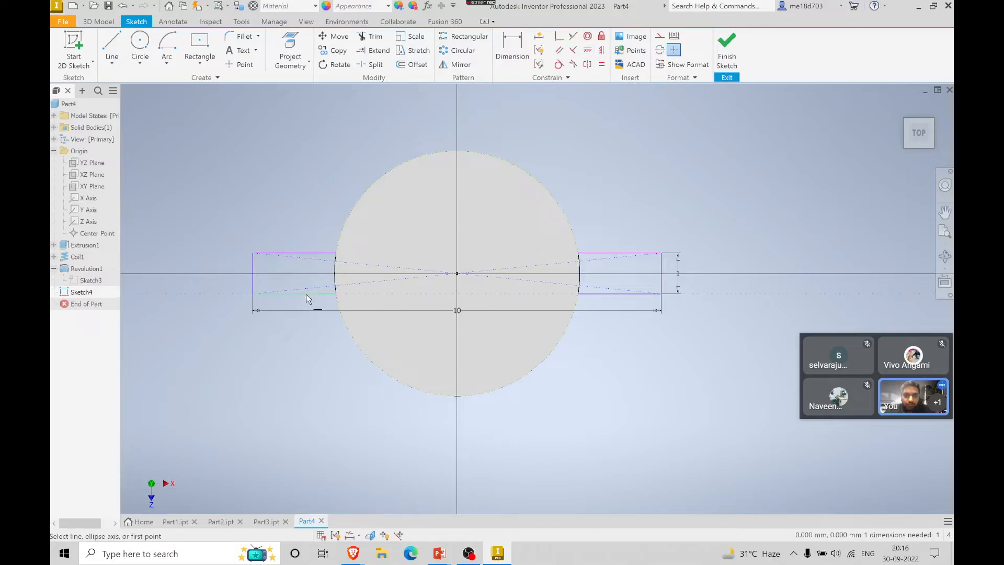
{"action": "left_click", "coordinate": [335, 294]}
{"action": "left_click", "coordinate": [306, 94]}
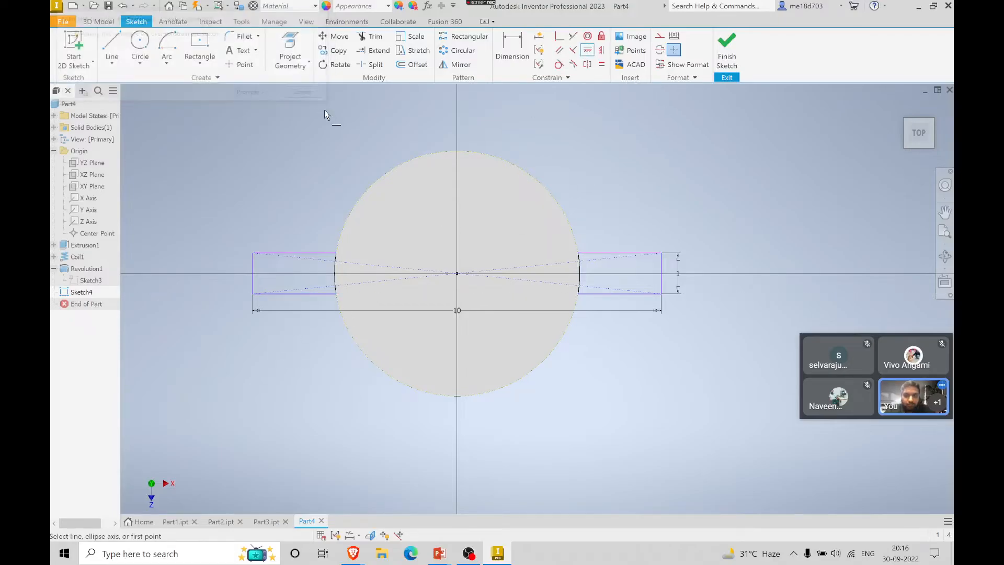
- Dimension the distance from the left fin's outer edge to the sketch origin as 5 mm
{"action": "left_click", "coordinate": [516, 46]}
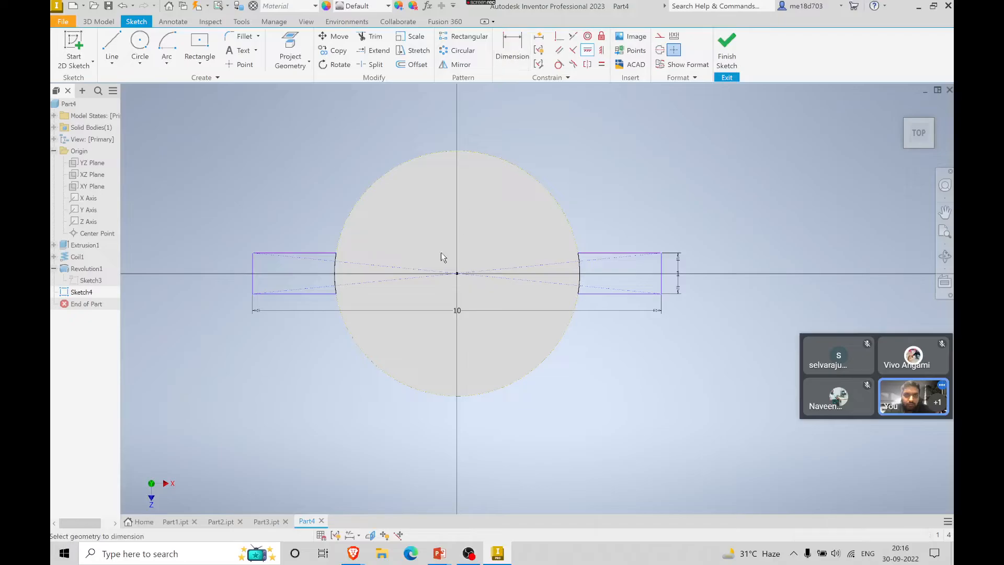
{"action": "left_click", "coordinate": [259, 277]}
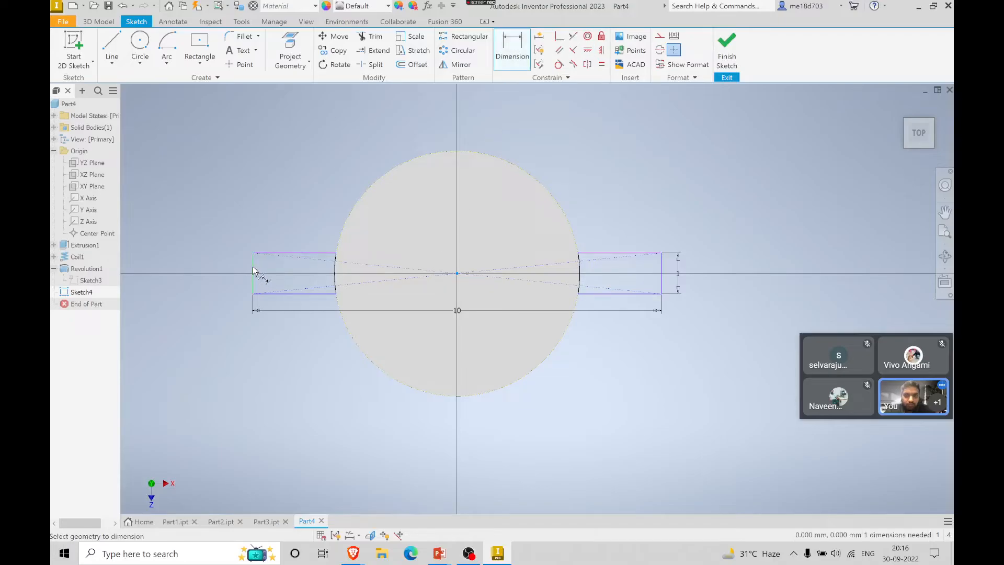
{"action": "left_click", "coordinate": [348, 137]}
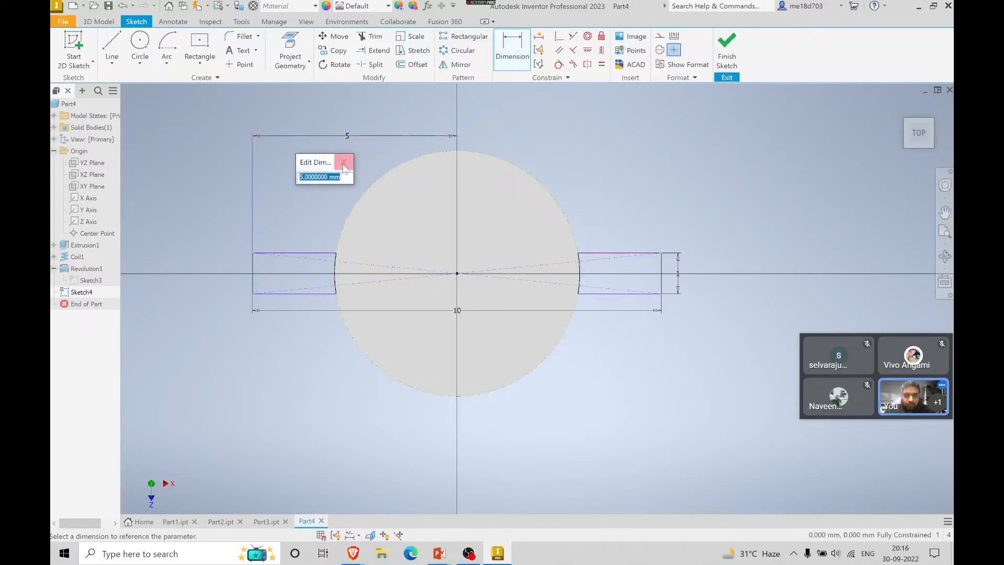
{"action": "key", "text": "Return"}
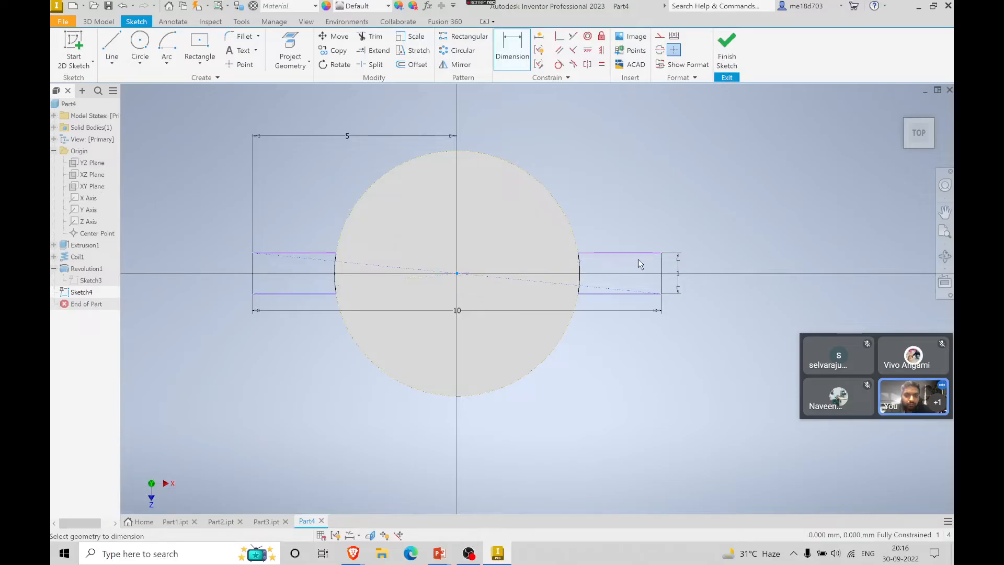
- Try to dimension the length of the right fin's upper edge
{"action": "left_click", "coordinate": [604, 254]}
{"action": "left_click", "coordinate": [753, 265]}
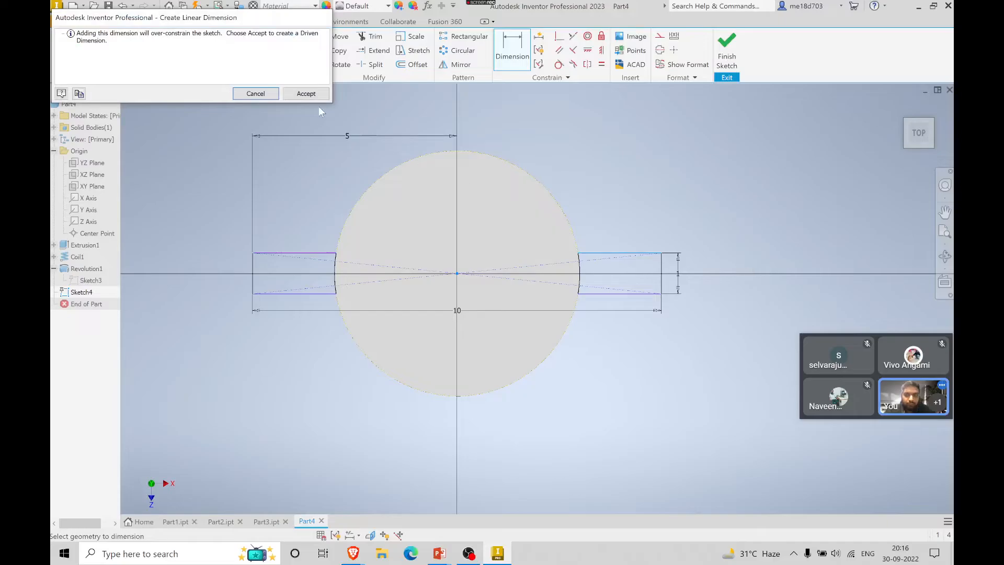
{"action": "left_click", "coordinate": [256, 94]}
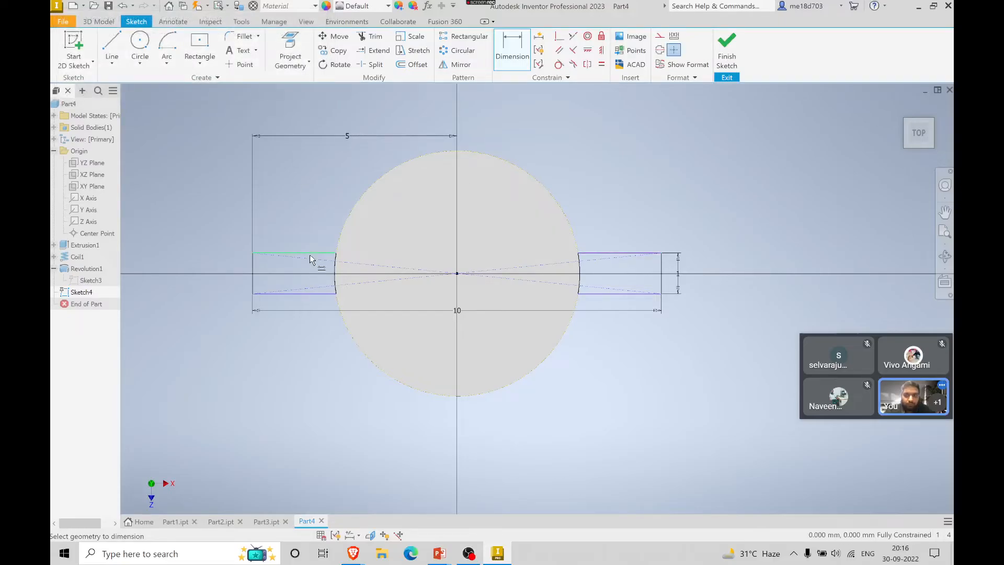
- Try a driven dimension from the sketch origin to the right fin's inner arc, and undo it
{"action": "left_click", "coordinate": [514, 52]}
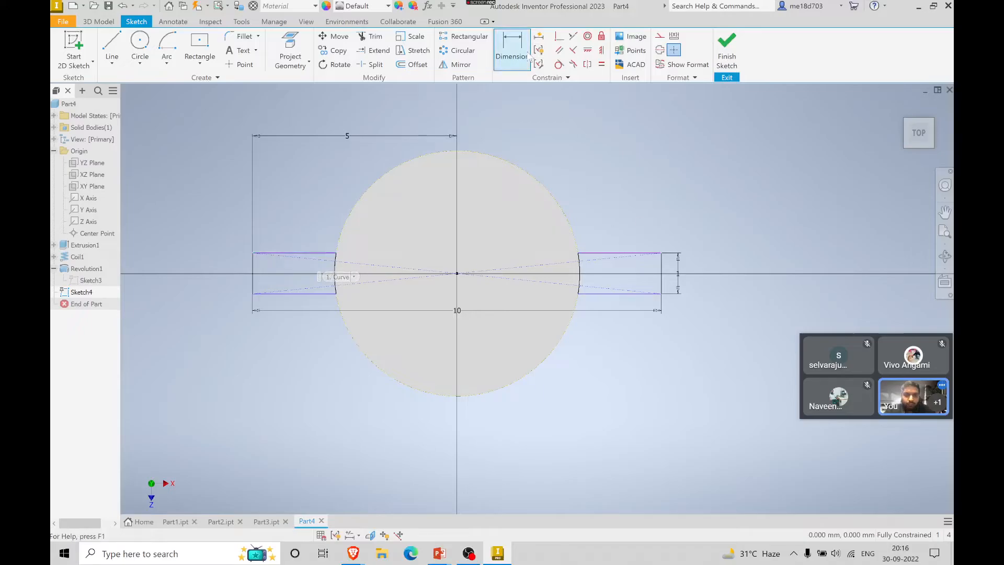
{"action": "left_click", "coordinate": [457, 274]}
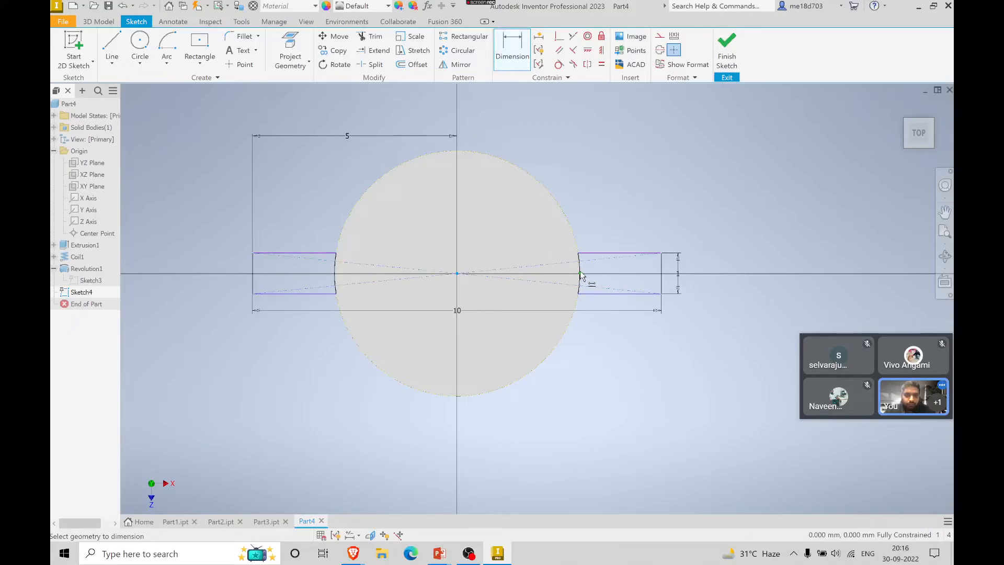
{"action": "left_click", "coordinate": [580, 261]}
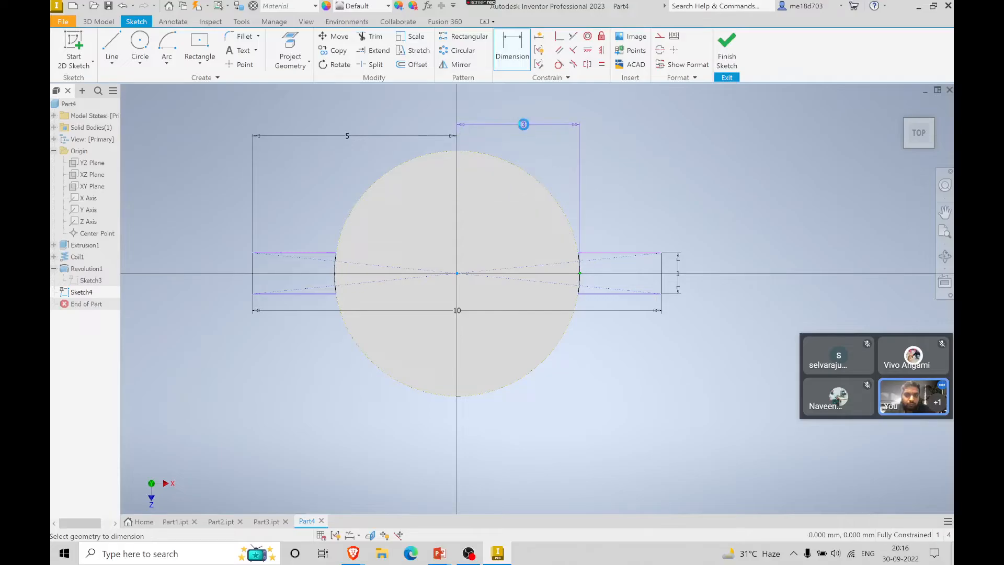
{"action": "left_click", "coordinate": [523, 124]}
{"action": "left_click", "coordinate": [316, 94]}
{"action": "key", "text": "ctrl+z"}
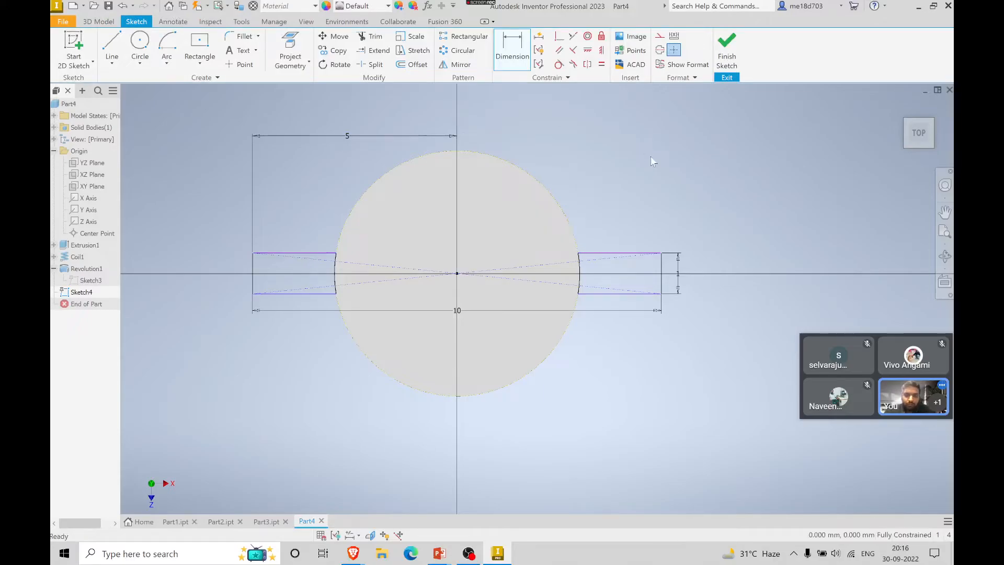
- Try to add a diameter dimension to the left fin's inner arc
{"action": "left_click", "coordinate": [580, 267]}
{"action": "left_click", "coordinate": [513, 47]}
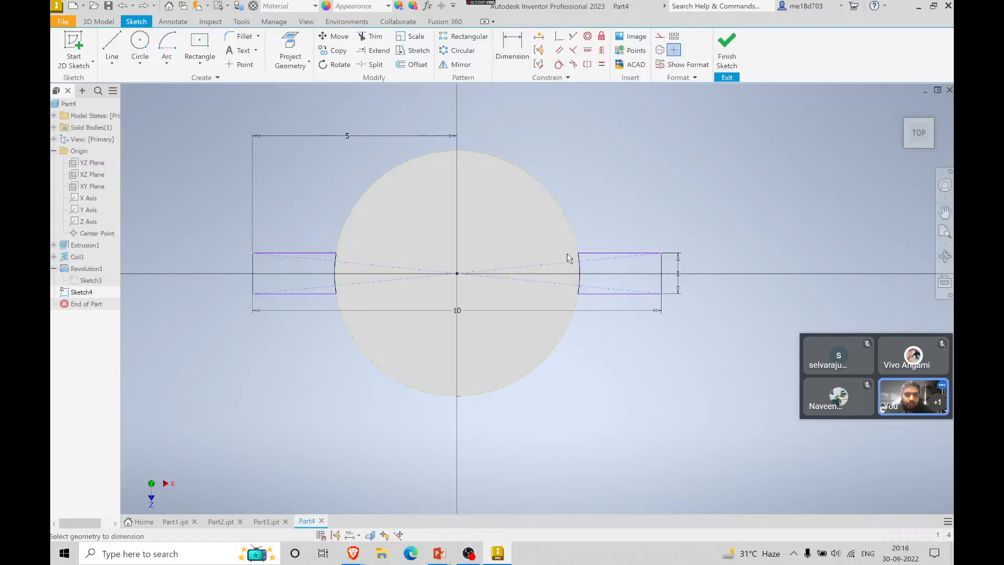
{"action": "left_click", "coordinate": [329, 270]}
{"action": "left_click", "coordinate": [294, 225]}
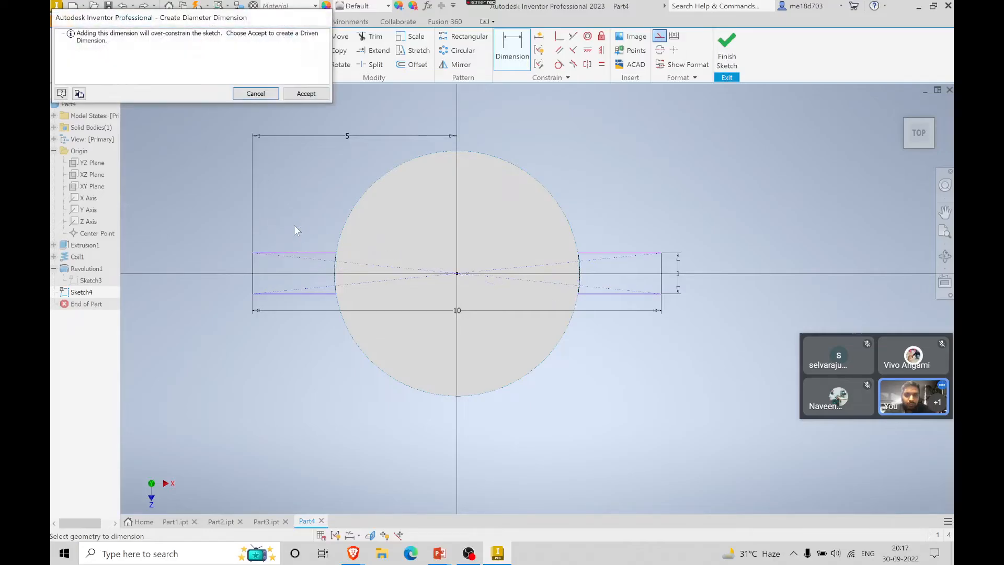
{"action": "left_click", "coordinate": [304, 95]}
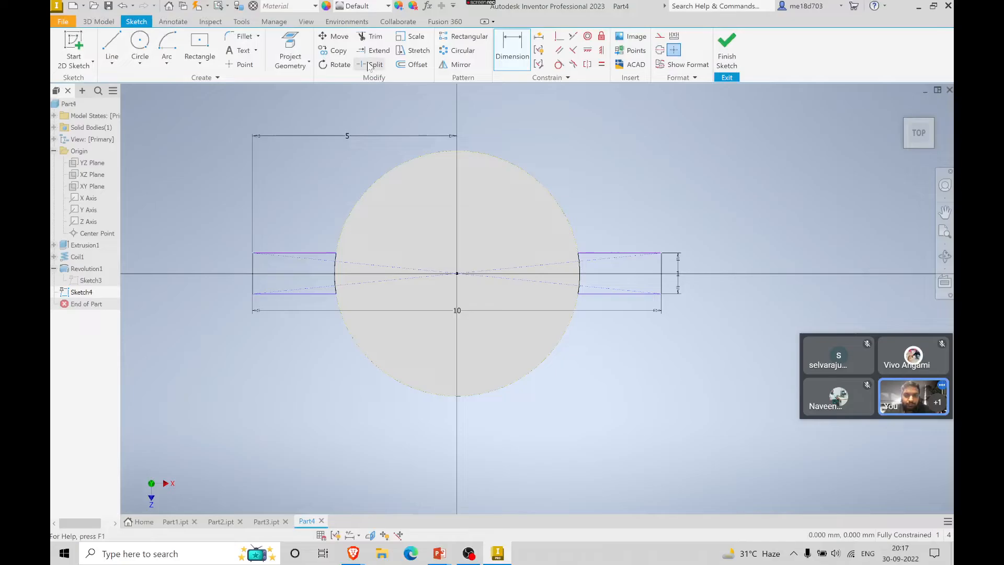
- Try to dimension the overall distance between the midpoints of the two fins' outer edges
{"action": "left_click", "coordinate": [253, 274]}
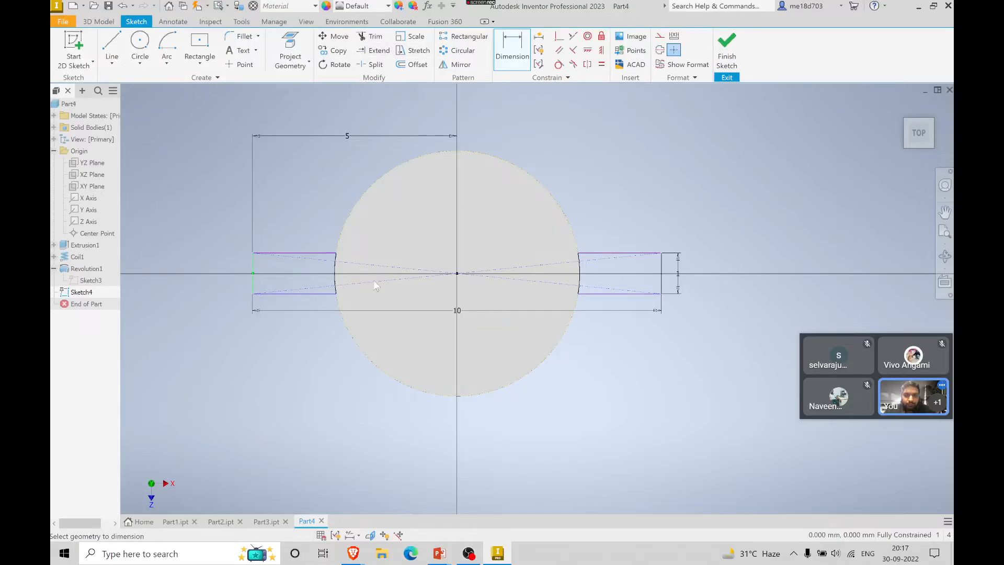
{"action": "left_click", "coordinate": [662, 274]}
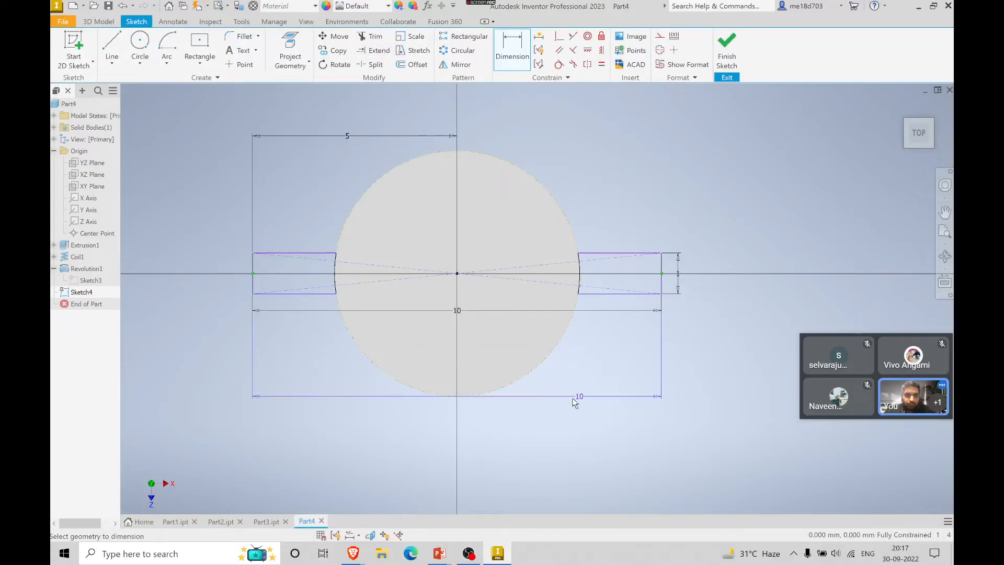
{"action": "left_click", "coordinate": [472, 417]}
{"action": "key", "text": "Escape"}
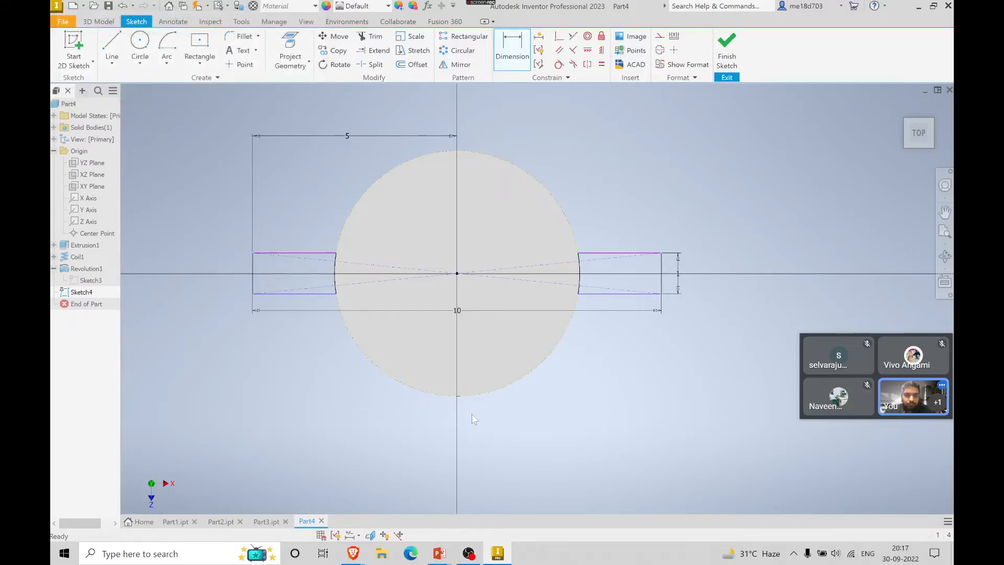
- Try to align the midpoint of the left fin's outer edge with the sketch origin using a horizontal constraint
{"action": "left_click", "coordinate": [587, 50]}
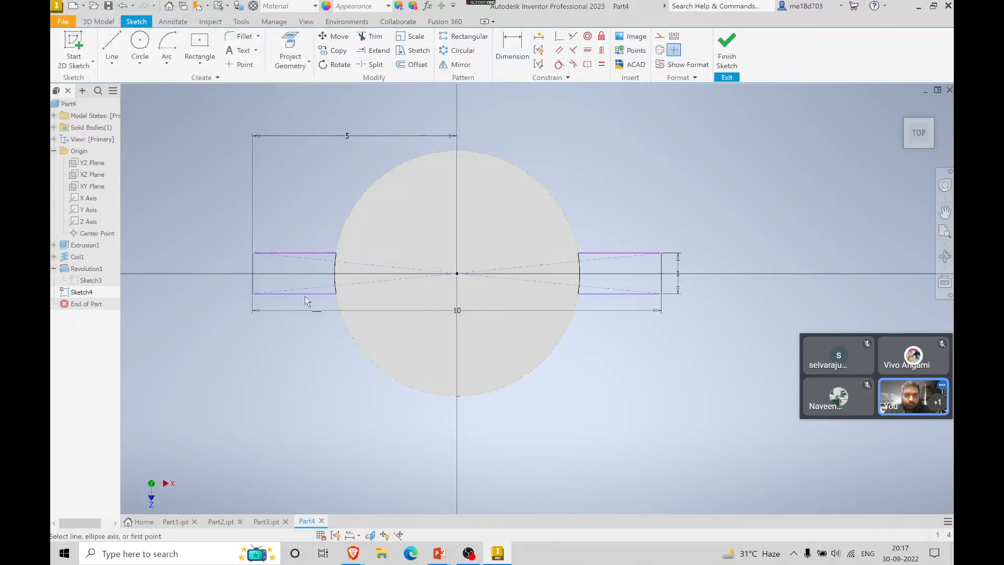
{"action": "left_click", "coordinate": [252, 273]}
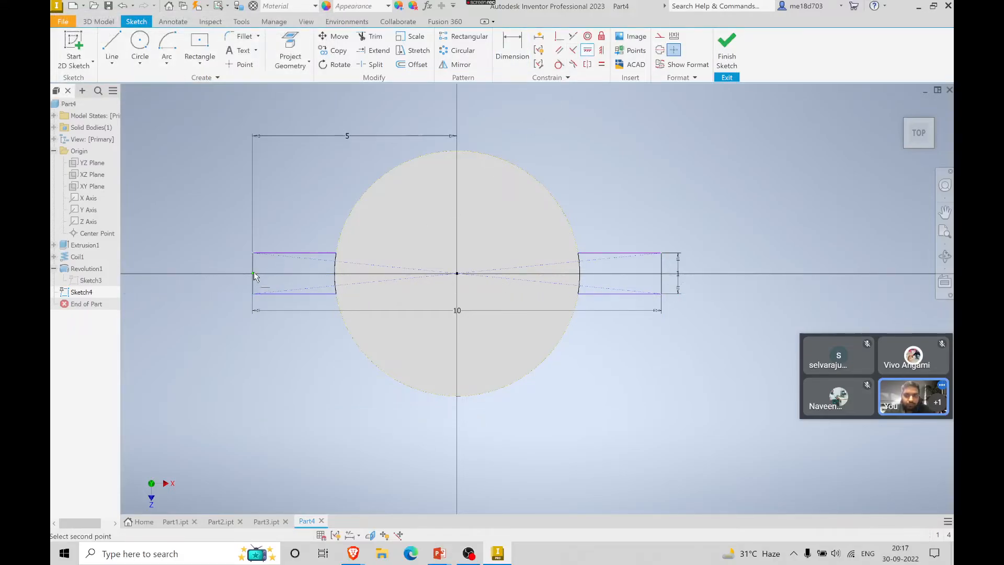
{"action": "left_click", "coordinate": [457, 273]}
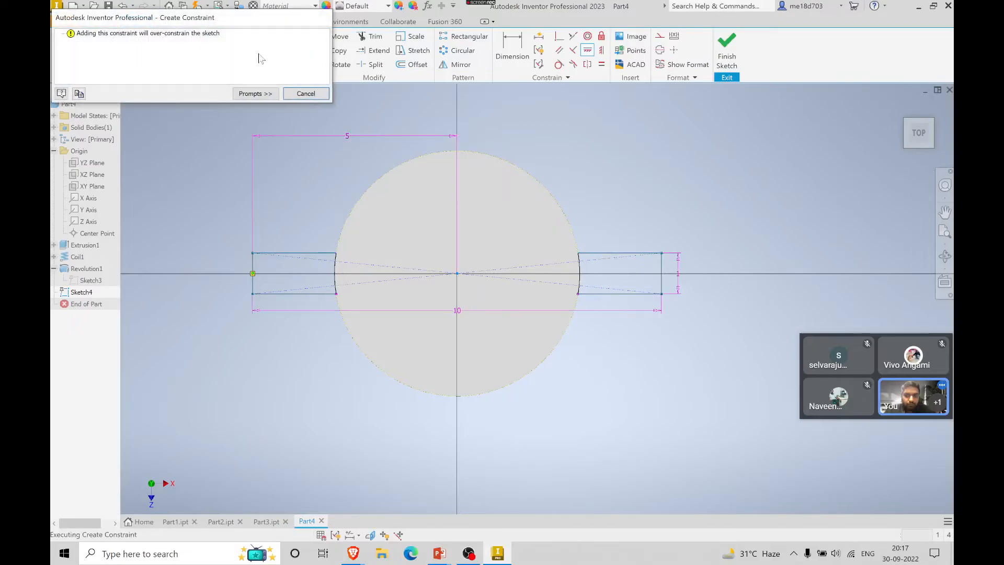
{"action": "left_click", "coordinate": [305, 94]}
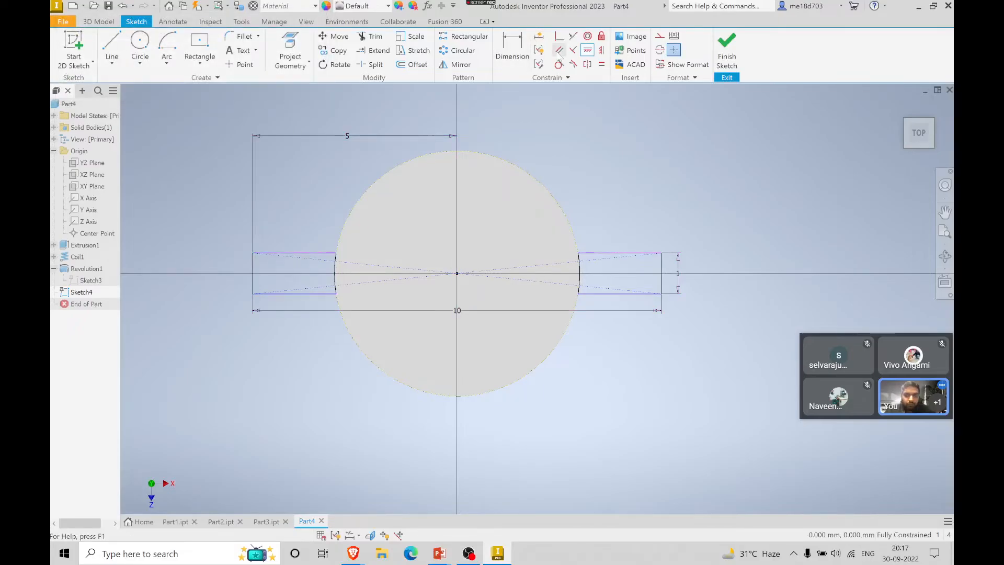
- Try to constrain the fins' upper edges as horizontal and the right fin's outer edge as vertical
{"action": "left_click", "coordinate": [306, 253]}
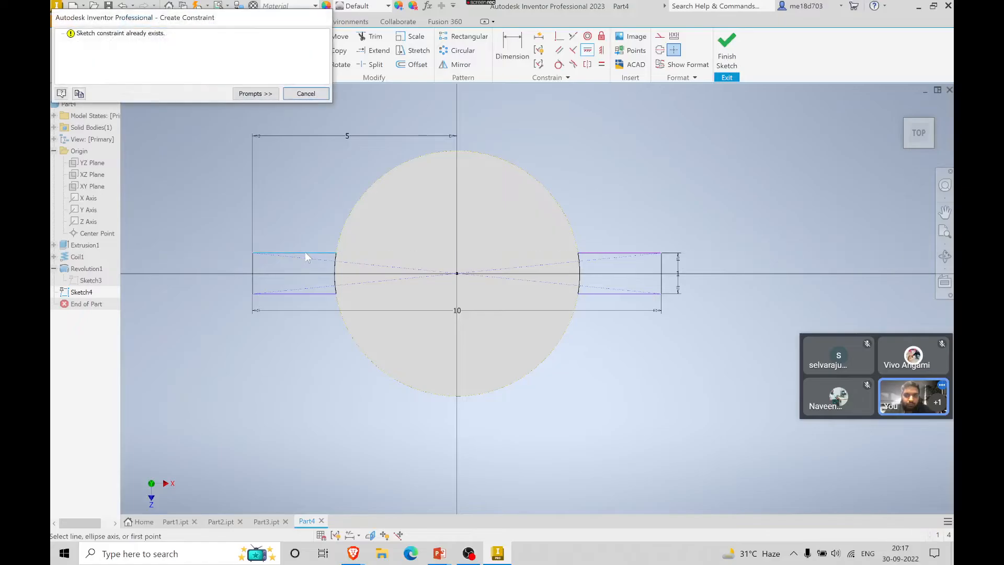
{"action": "left_click", "coordinate": [301, 96]}
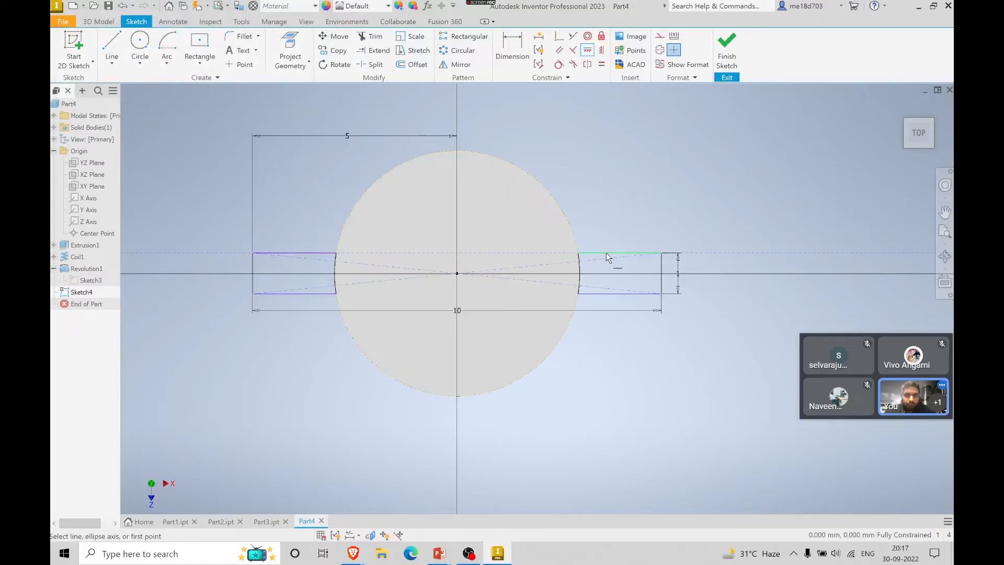
{"action": "left_click", "coordinate": [584, 264]}
{"action": "left_click", "coordinate": [304, 93]}
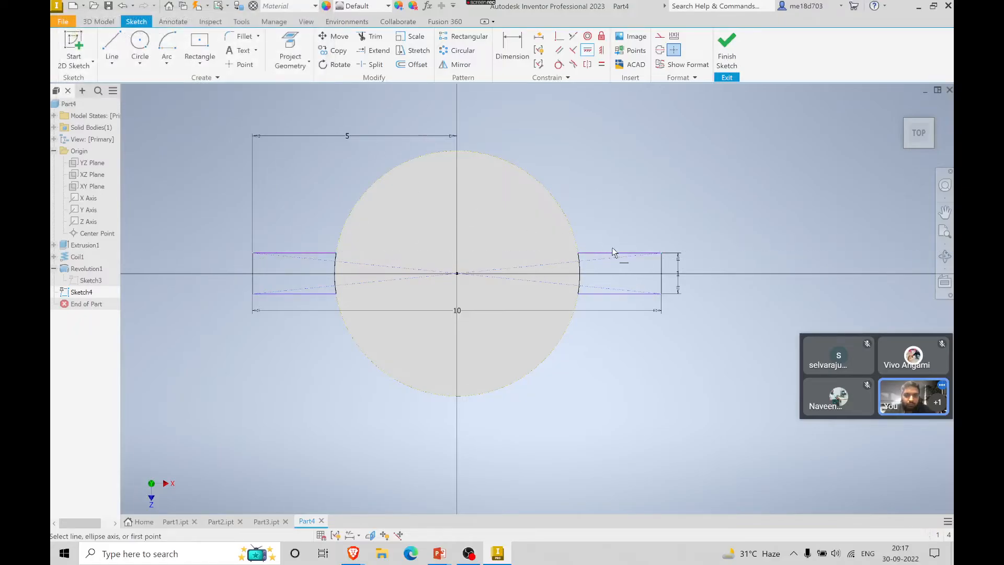
{"action": "left_click", "coordinate": [668, 275]}
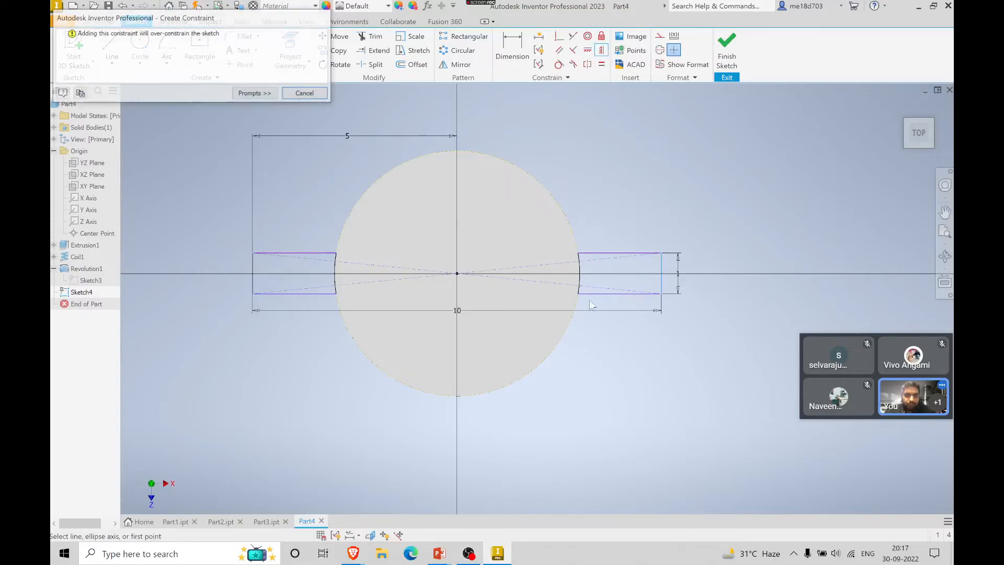
{"action": "left_click", "coordinate": [304, 94]}
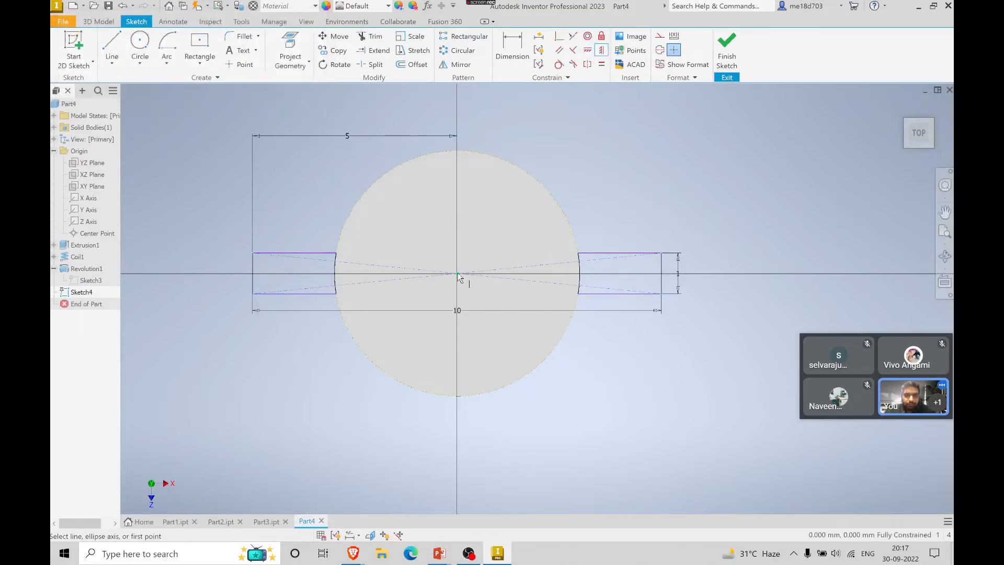
- Try to apply a coincident constraint between the sketch origin and the projected shank circle
{"action": "left_click", "coordinate": [559, 36]}
{"action": "left_click", "coordinate": [457, 274]}
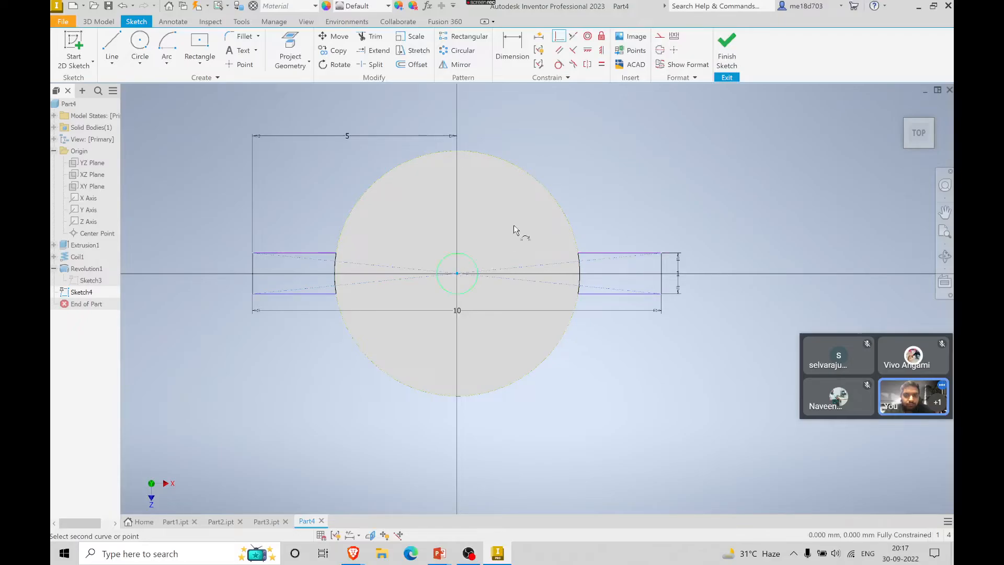
{"action": "left_click", "coordinate": [541, 189]}
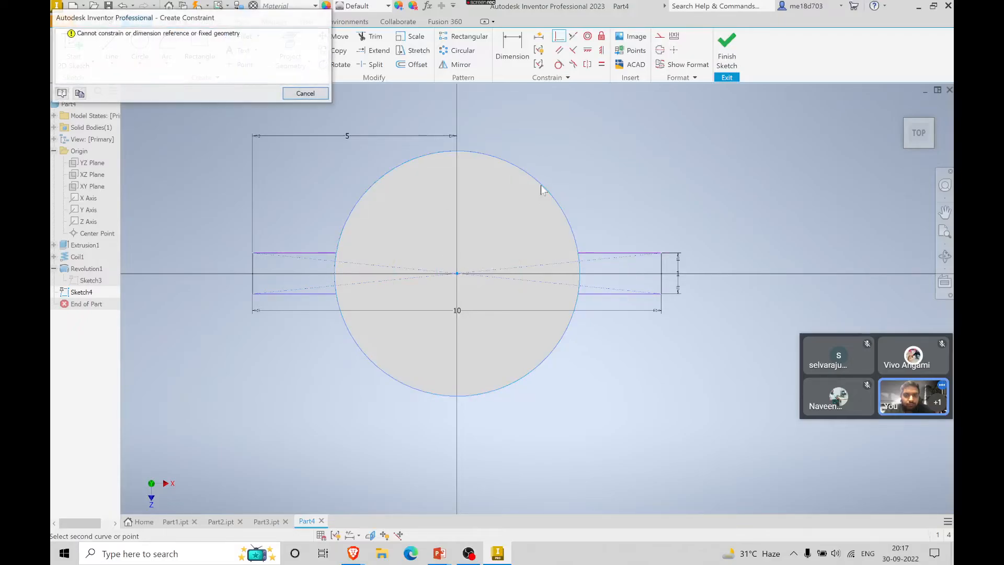
{"action": "left_click", "coordinate": [306, 94]}
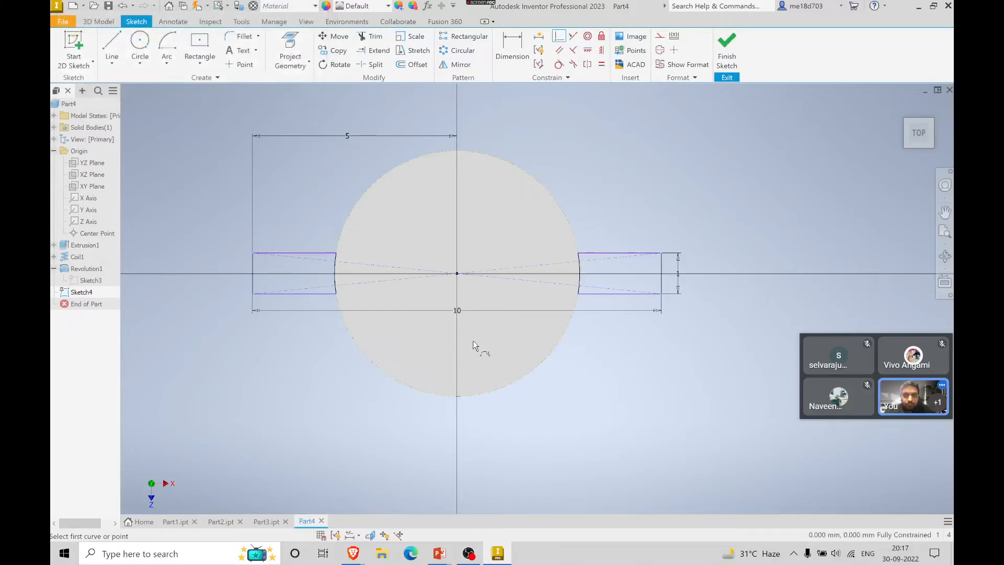
{"action": "key", "text": "Escape"}
- Finish the sketch and extrude both fin profiles 18 mm down along the shank, joined to the body
{"action": "left_click", "coordinate": [732, 43]}
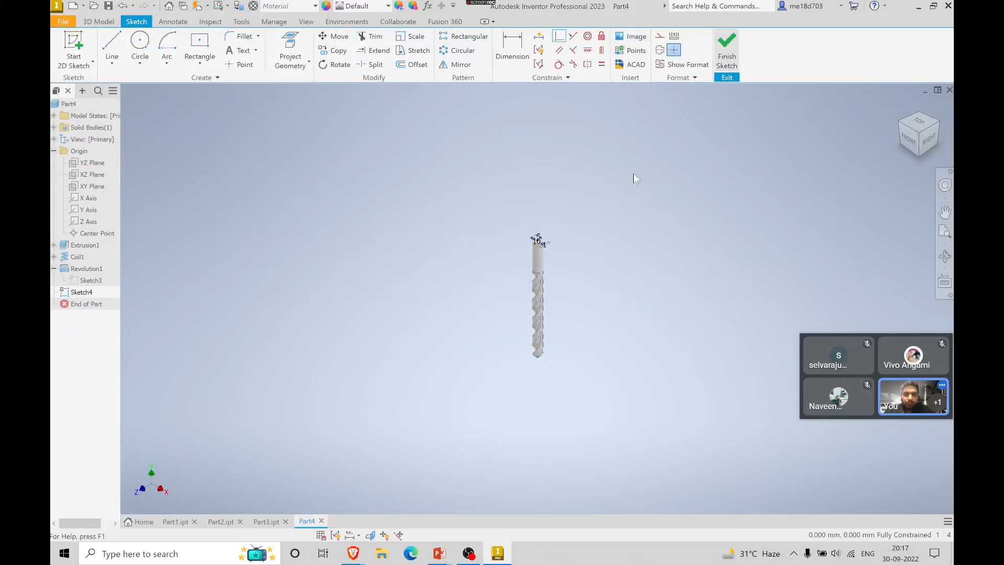
{"action": "scroll", "coordinate": [525, 267], "scroll_direction": "up", "scroll_amount": 10}
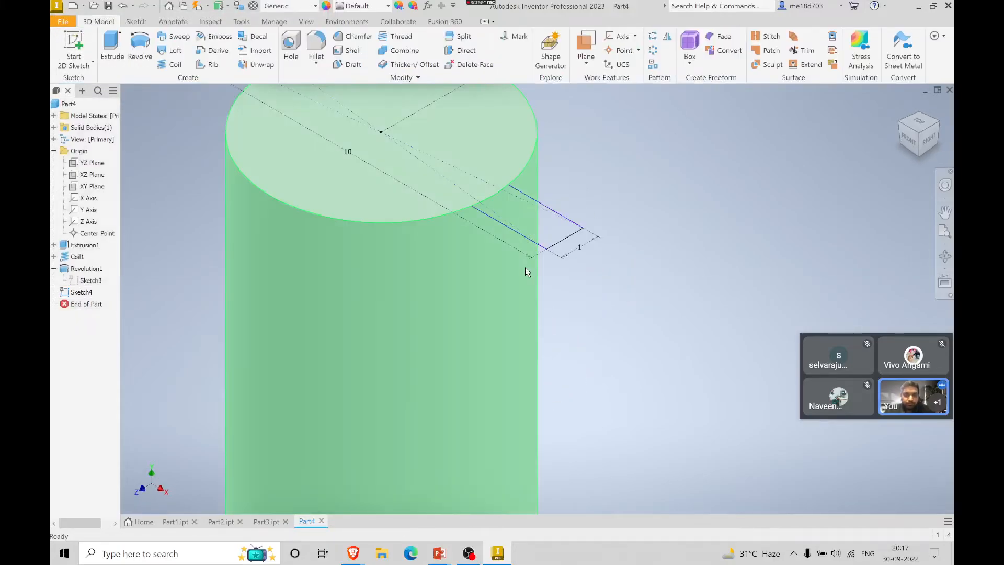
{"action": "scroll", "coordinate": [525, 267], "scroll_direction": "down", "scroll_amount": 6}
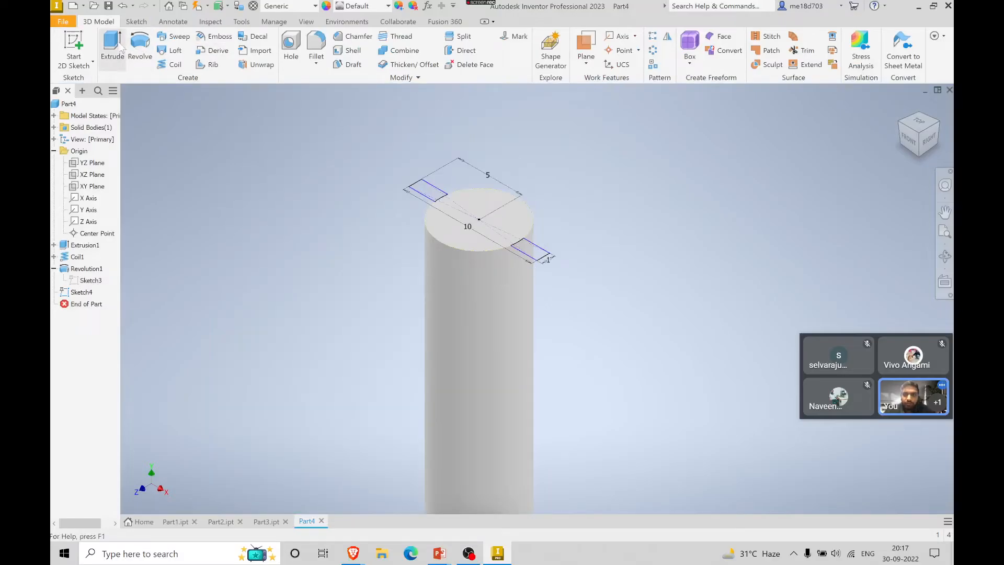
{"action": "left_click", "coordinate": [119, 46]}
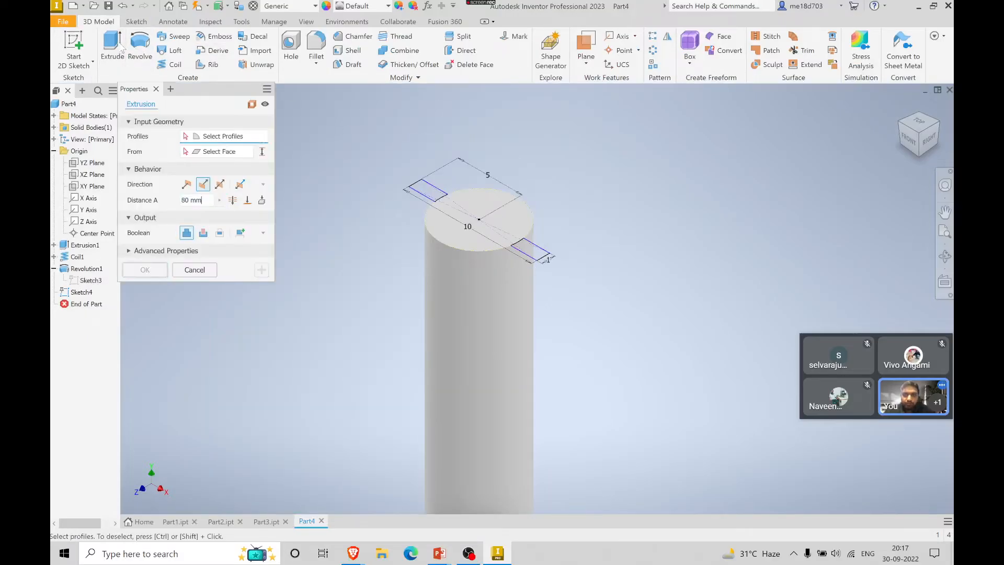
{"action": "left_click", "coordinate": [434, 184]}
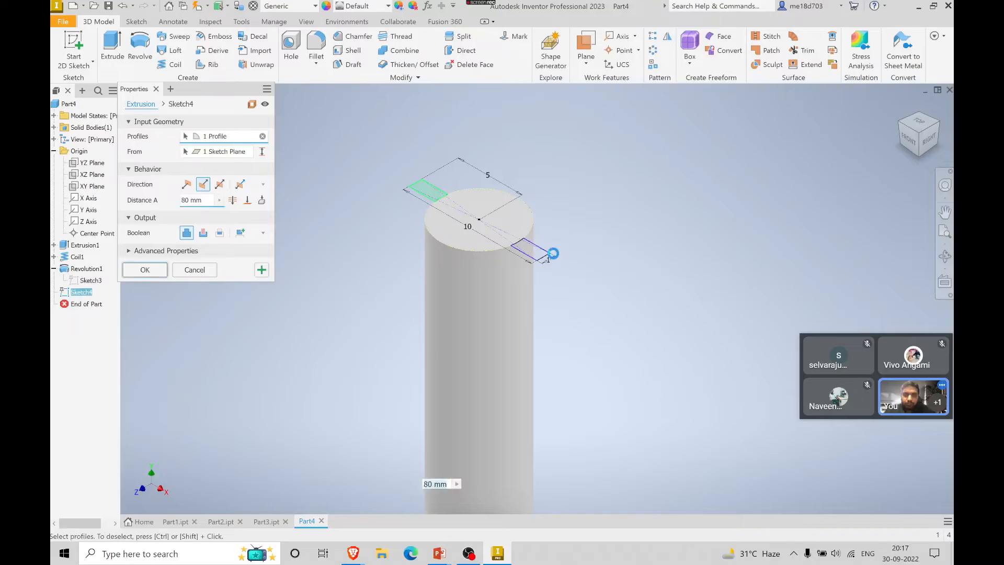
{"action": "left_click", "coordinate": [545, 255]}
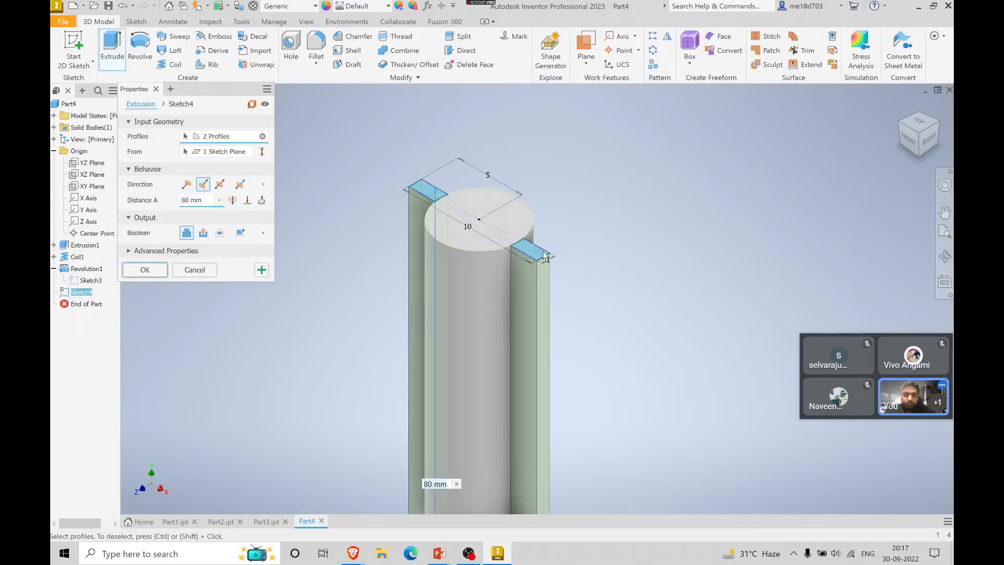
{"action": "key", "text": "alt+Tab"}
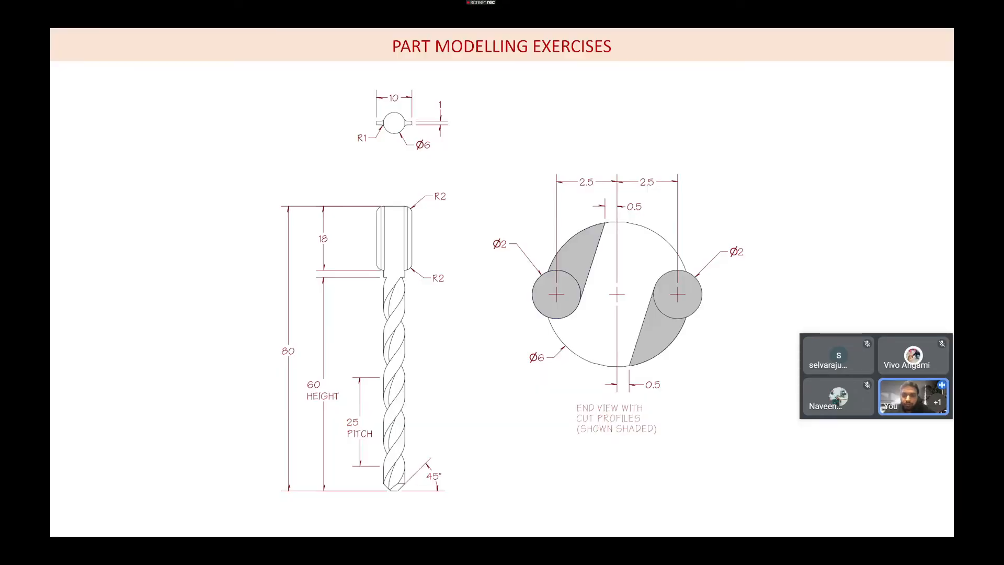
{"action": "key", "text": "alt+Tab"}
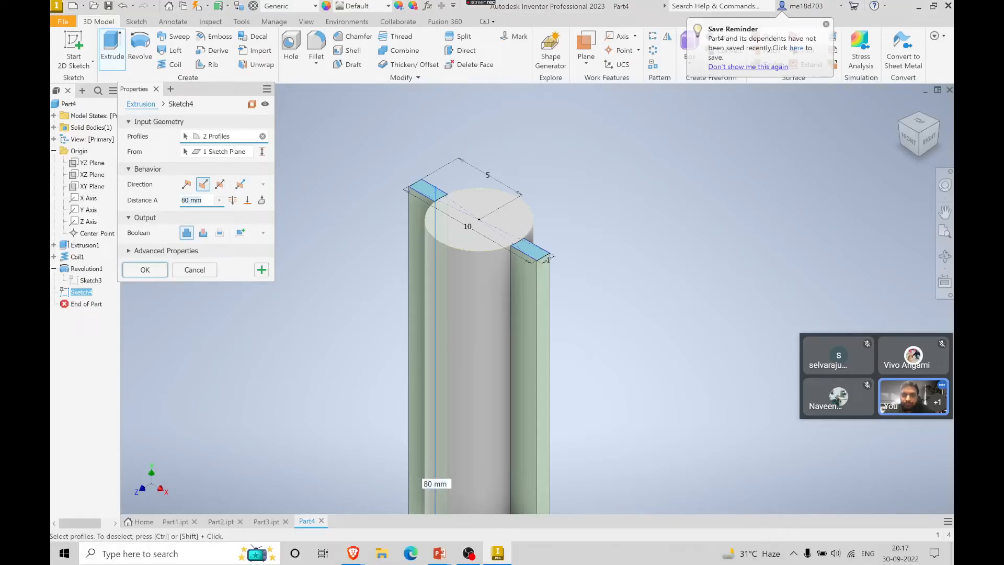
{"action": "left_click", "coordinate": [144, 269]}
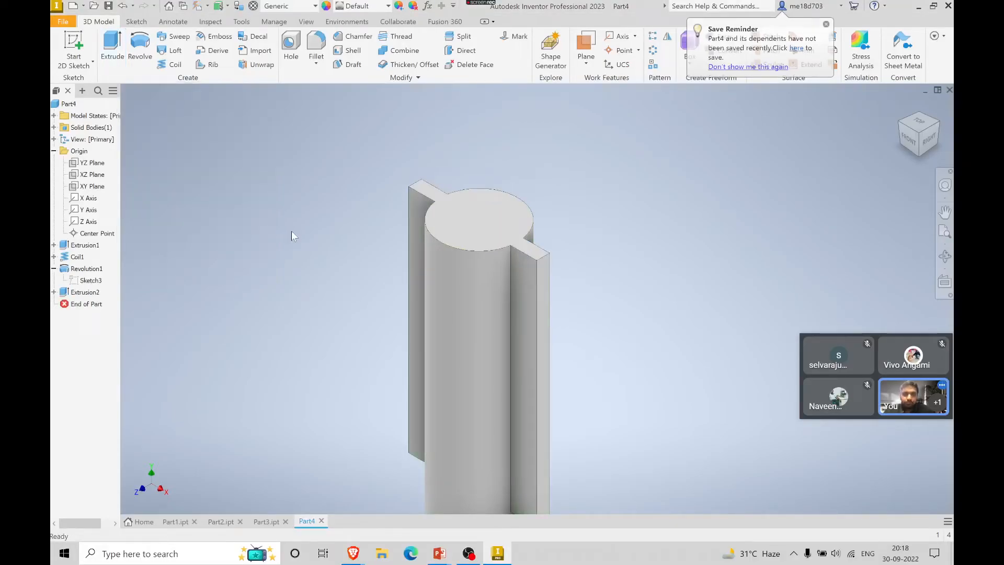
- Fillet the four outer corner edges at the upper and lower ends of both fins with a 2 mm radius
{"action": "key", "text": "alt+Tab"}
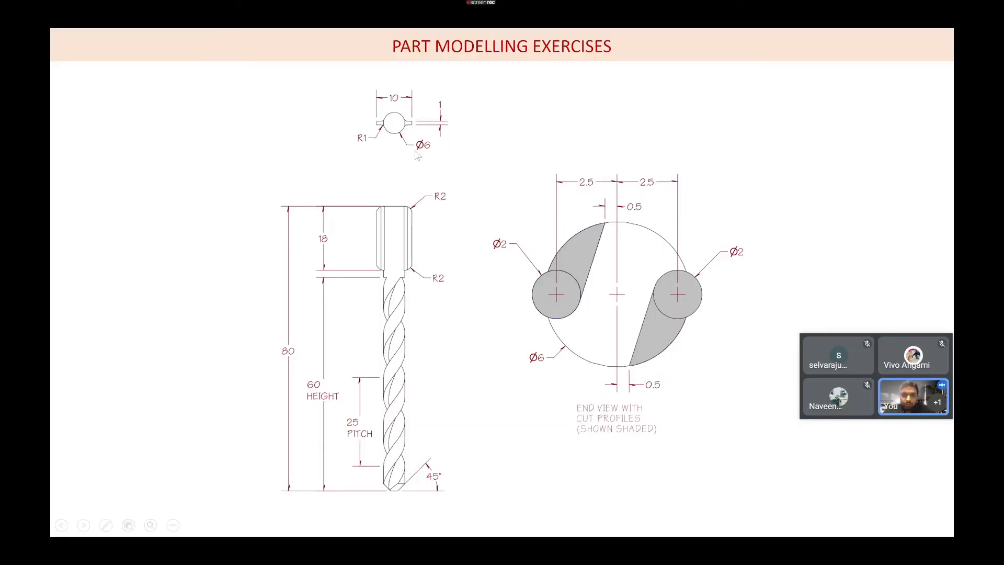
{"action": "key", "text": "alt+Tab"}
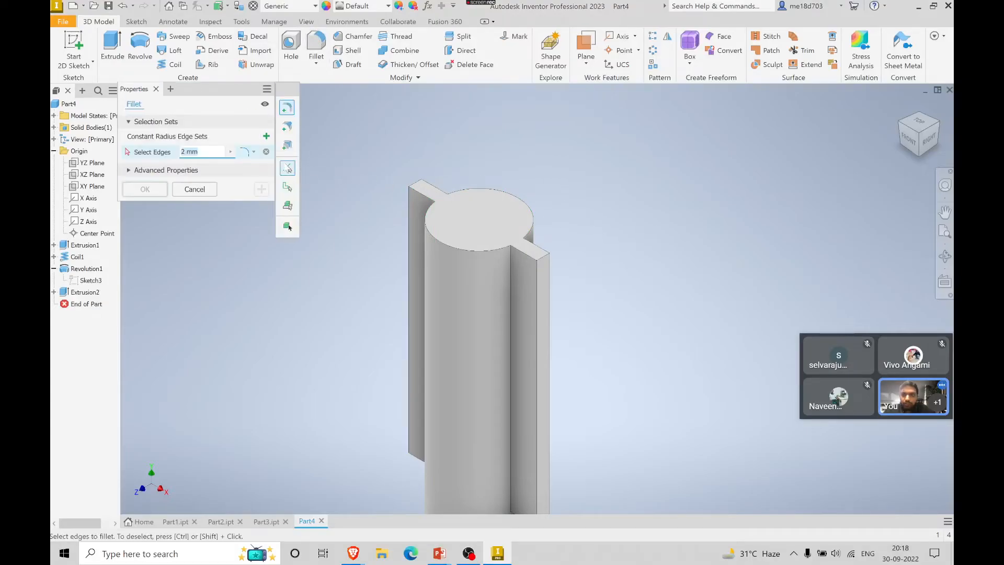
{"action": "left_click", "coordinate": [546, 262]}
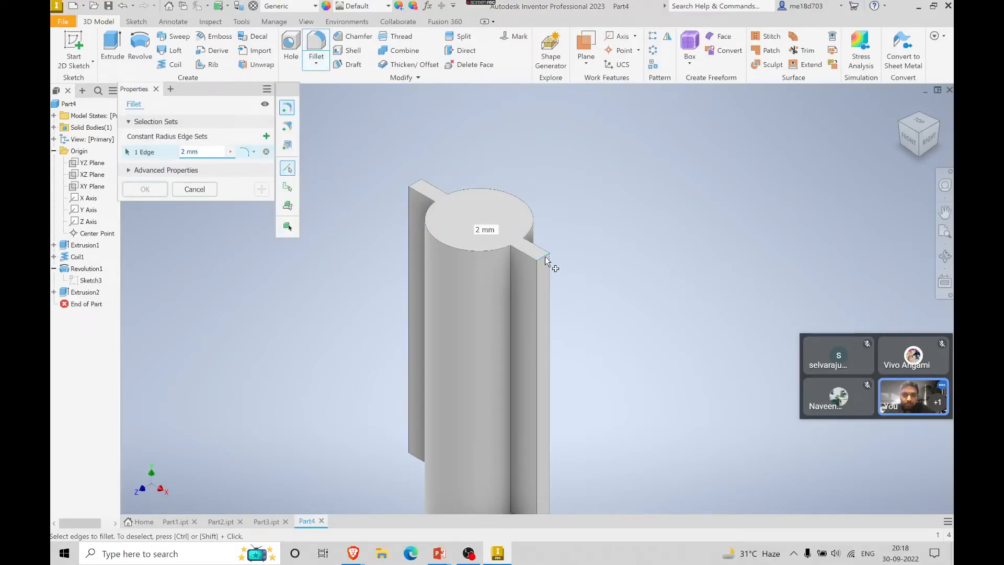
{"action": "left_click", "coordinate": [424, 194]}
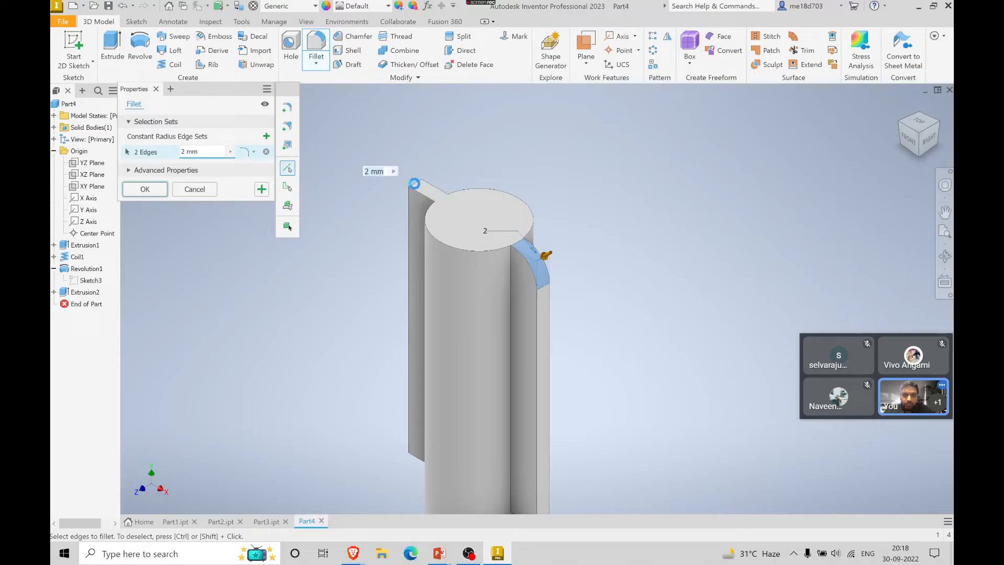
{"action": "middle_click_drag", "start_coordinate": [648, 269], "coordinate": [648, 240]}
{"action": "key", "text": "alt+Tab"}
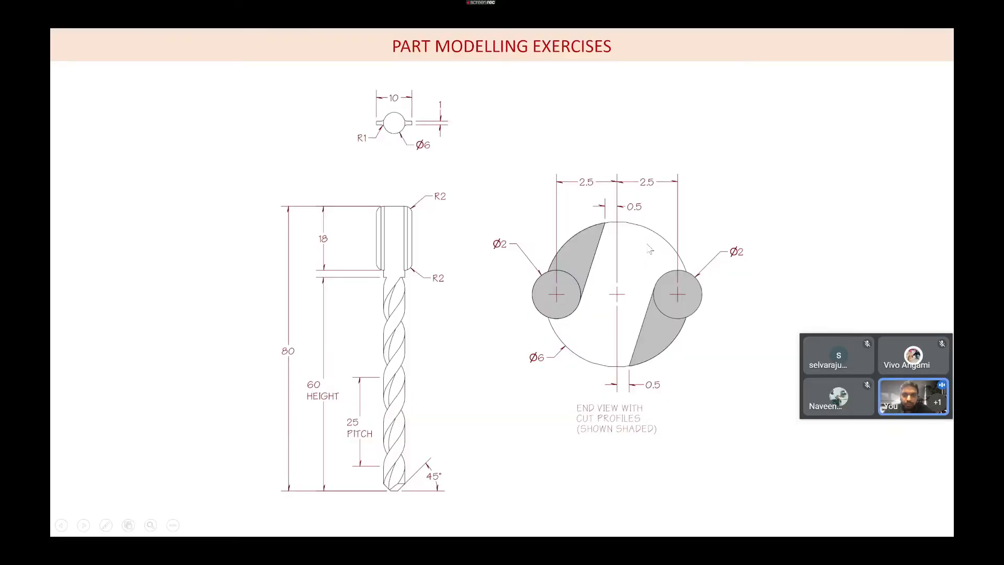
{"action": "key", "text": "alt+Tab"}
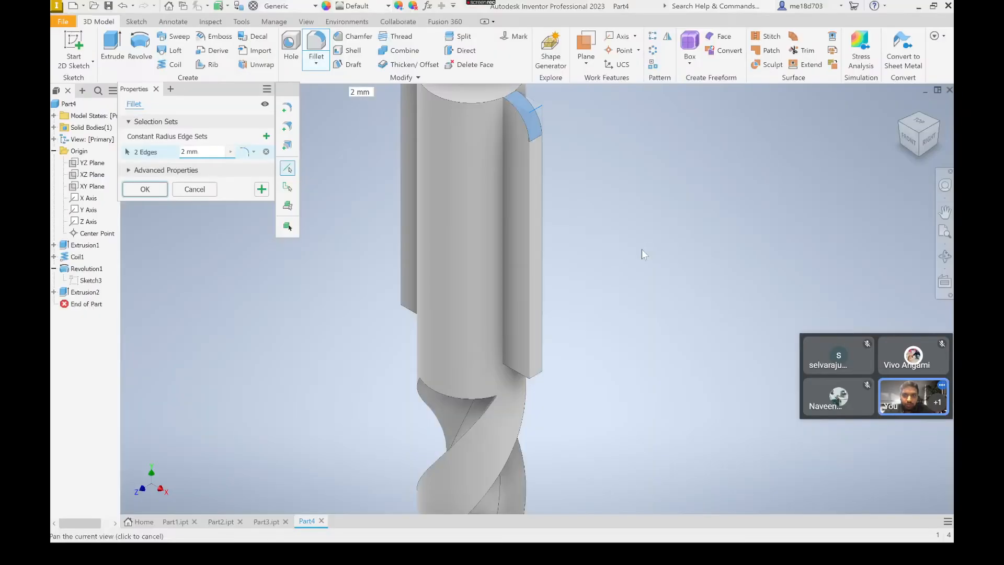
{"action": "left_click", "coordinate": [536, 375]}
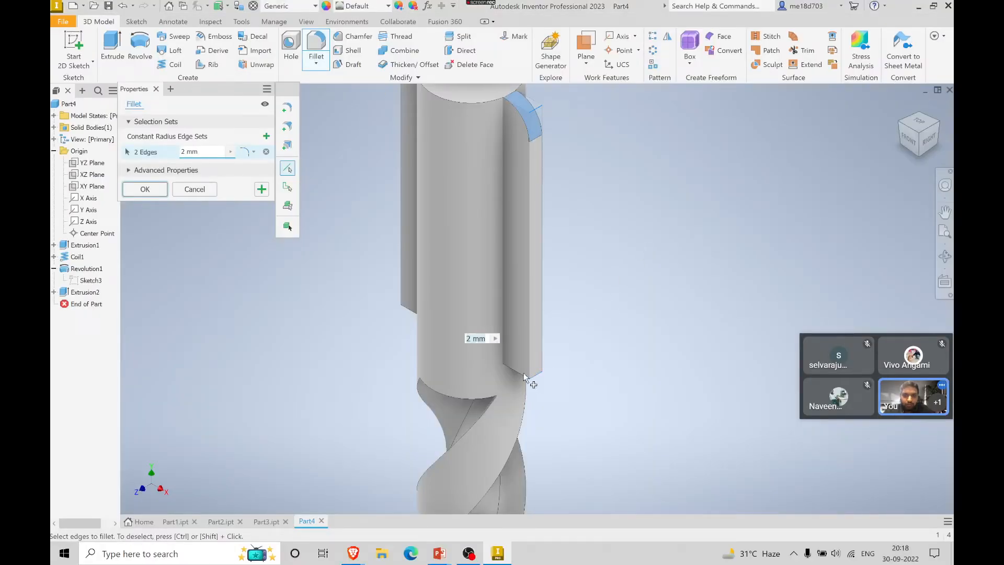
{"action": "left_click", "coordinate": [409, 304]}
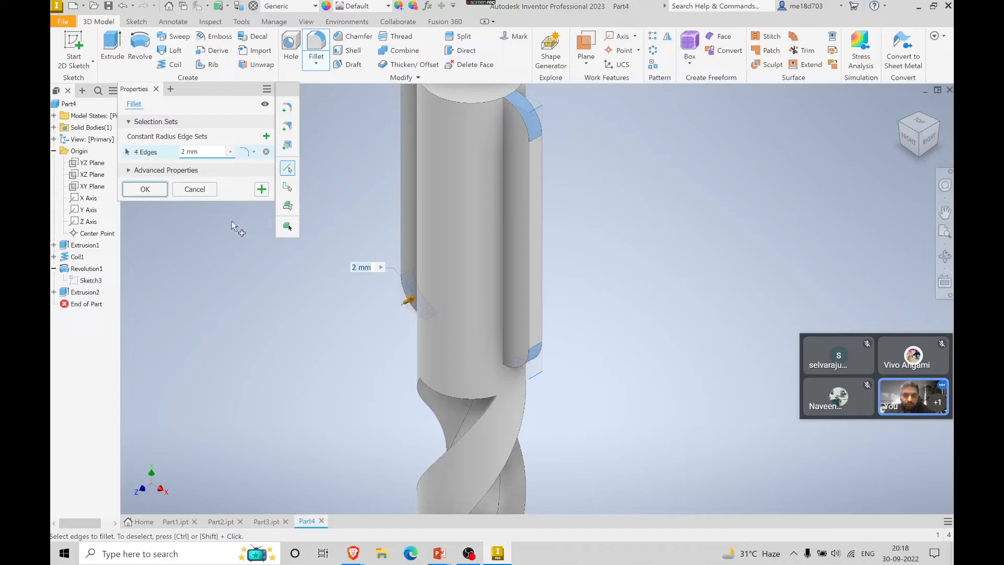
{"action": "left_click", "coordinate": [141, 190]}
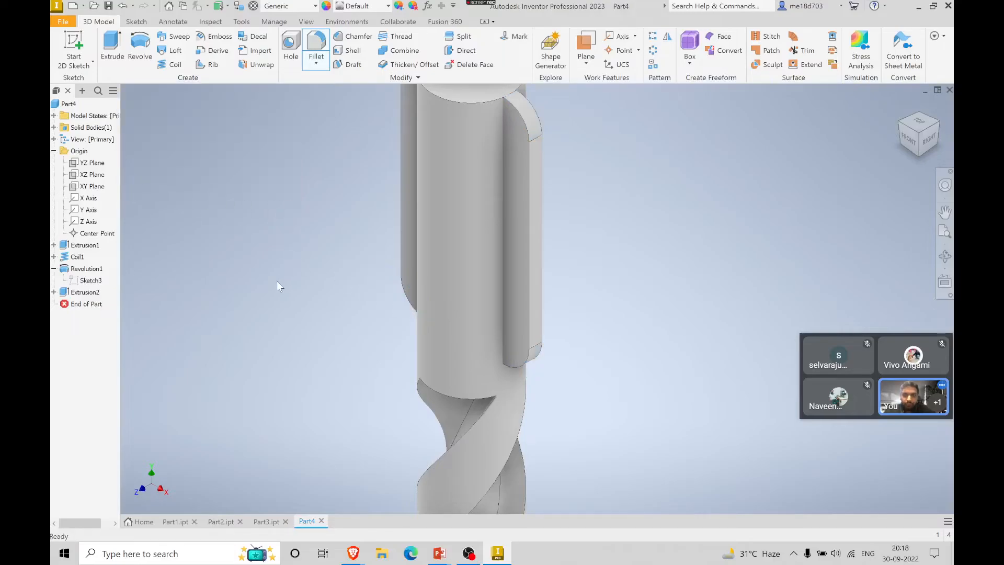
- Fillet the vertical edges where both fins meet the cylindrical shank with a 1 mm radius
{"action": "middle_click_drag", "start_coordinate": [277, 282], "coordinate": [272, 291]}
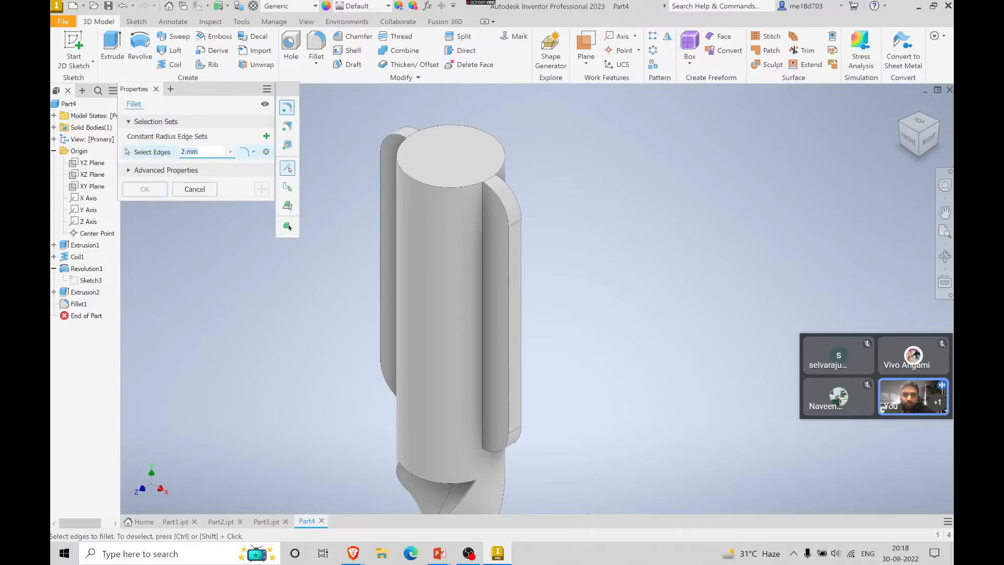
{"action": "type", "text": "1"}
{"action": "left_click", "coordinate": [483, 214]}
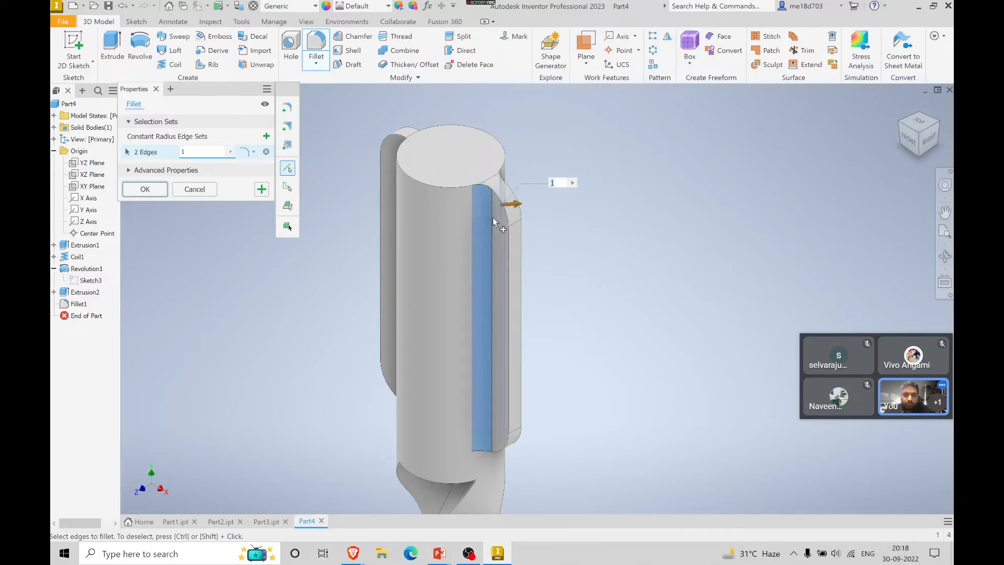
{"action": "left_click", "coordinate": [395, 205]}
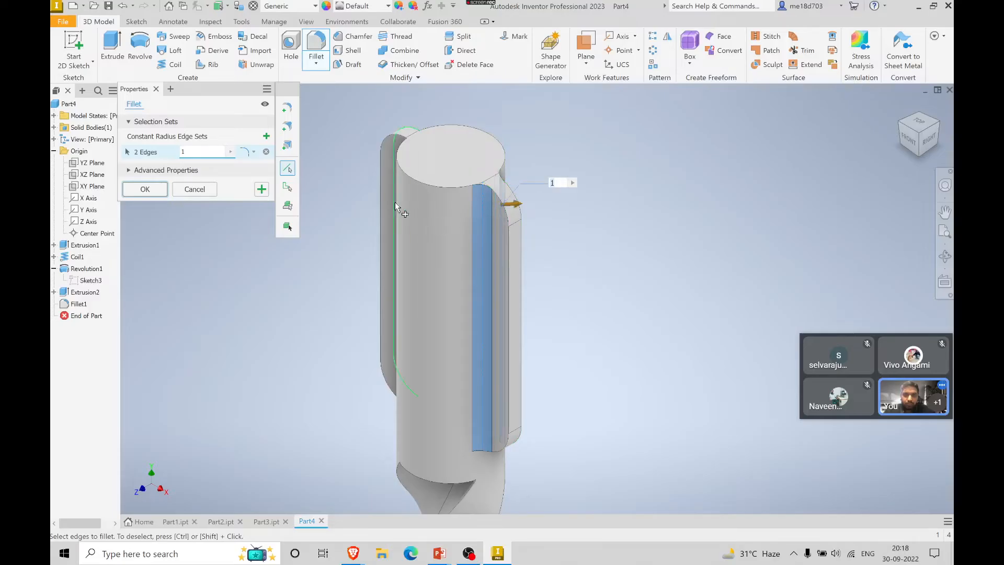
{"action": "left_click", "coordinate": [407, 153]}
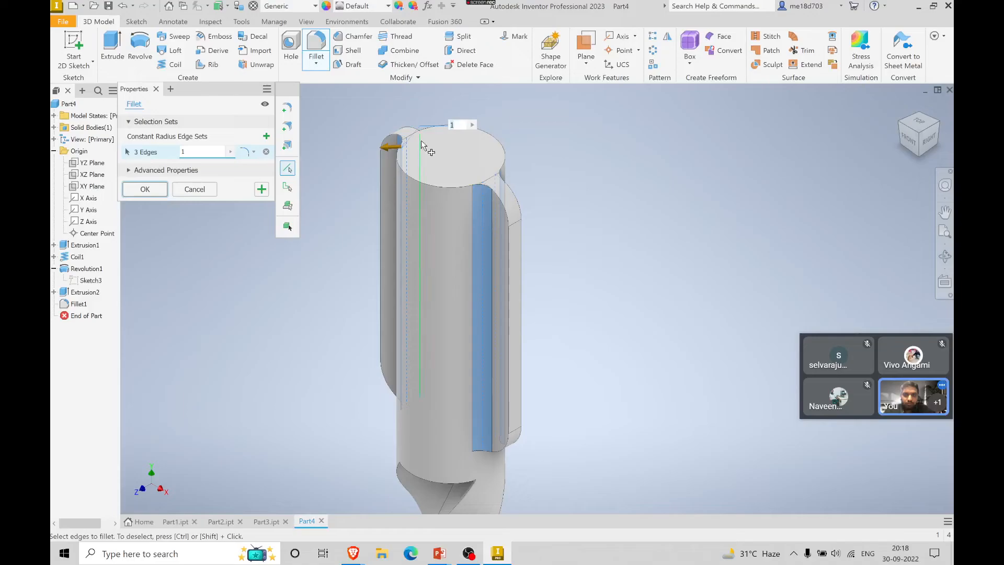
{"action": "left_click", "coordinate": [422, 145]}
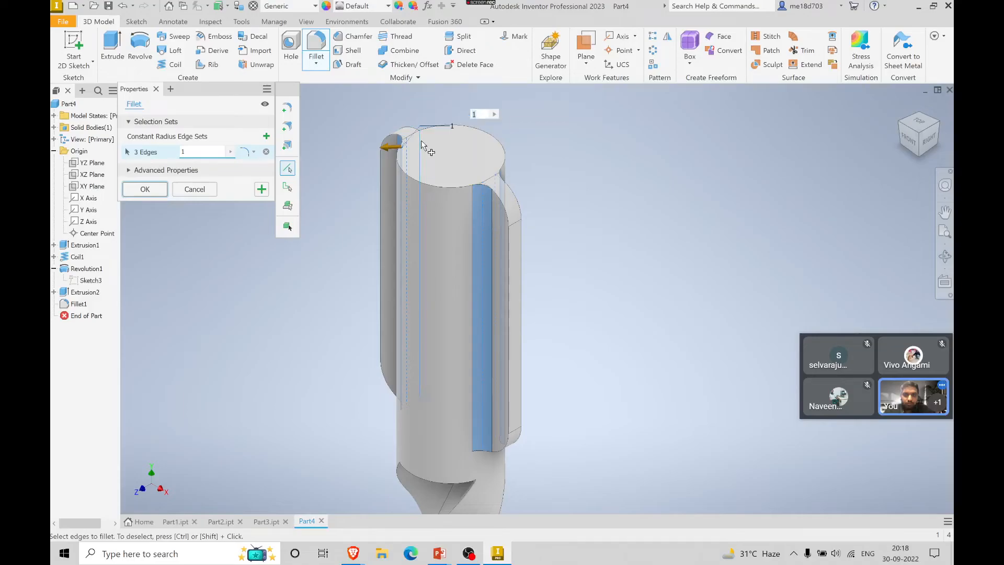
{"action": "left_click", "coordinate": [159, 189]}
- Assign the Steel appearance from the Inventor Material Library to the whole drill bit
{"action": "scroll", "coordinate": [290, 158], "scroll_direction": "down", "scroll_amount": 3}
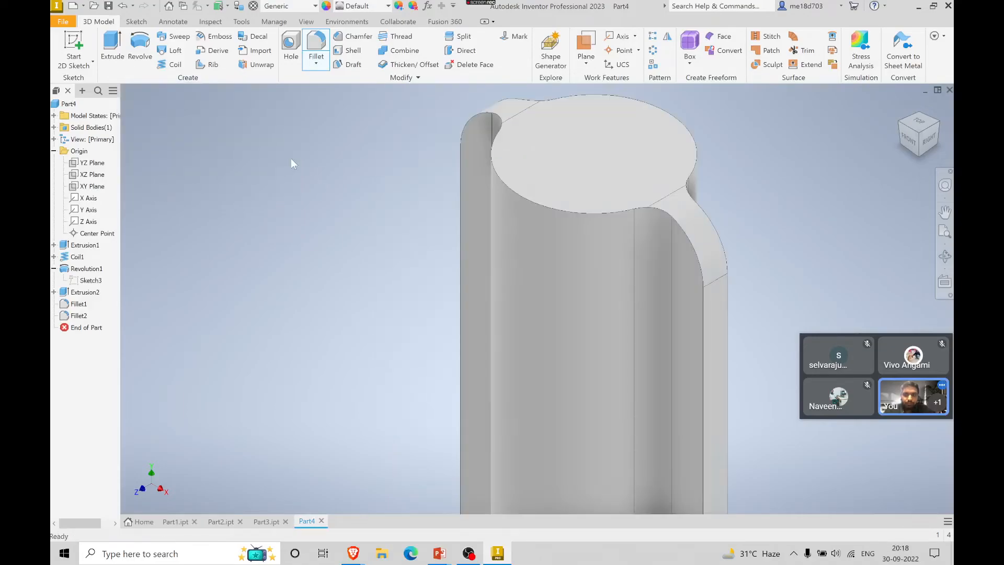
{"action": "scroll", "coordinate": [291, 158], "scroll_direction": "up", "scroll_amount": 10}
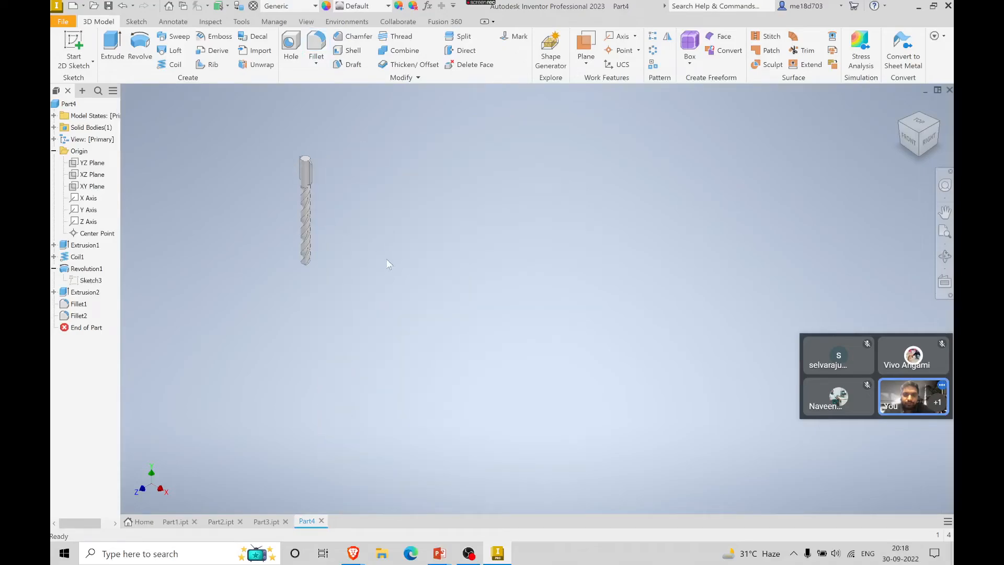
{"action": "scroll", "coordinate": [350, 258], "scroll_direction": "down", "scroll_amount": 3}
{"action": "middle_click_drag", "start_coordinate": [349, 262], "coordinate": [506, 372]}
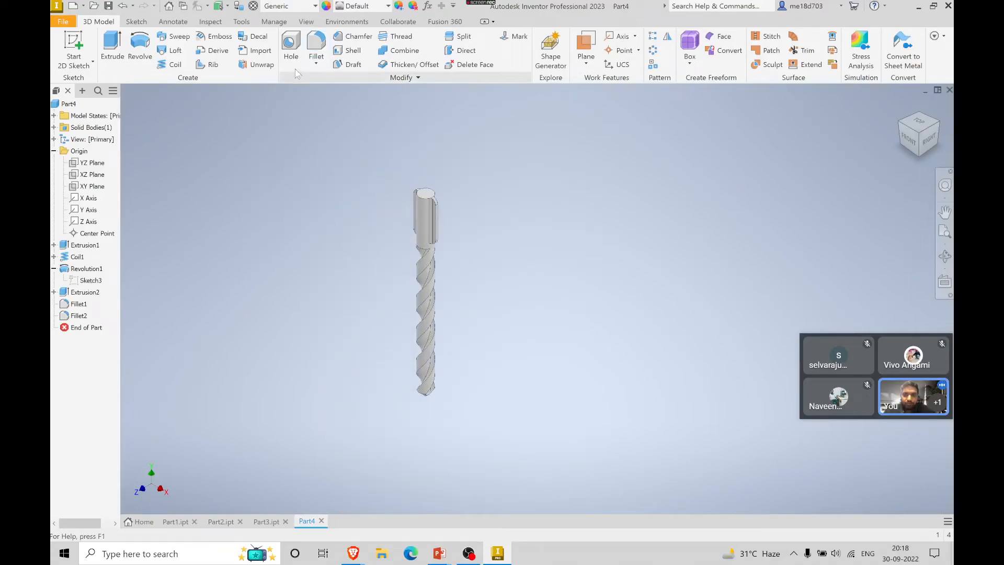
{"action": "left_click", "coordinate": [387, 6]}
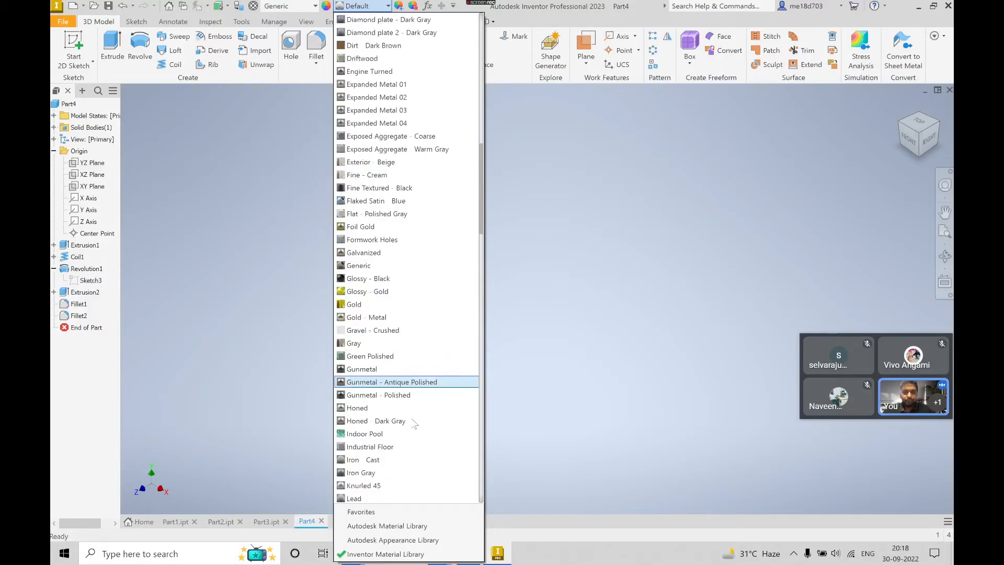
{"action": "scroll", "coordinate": [414, 423], "scroll_direction": "down", "scroll_amount": 1}
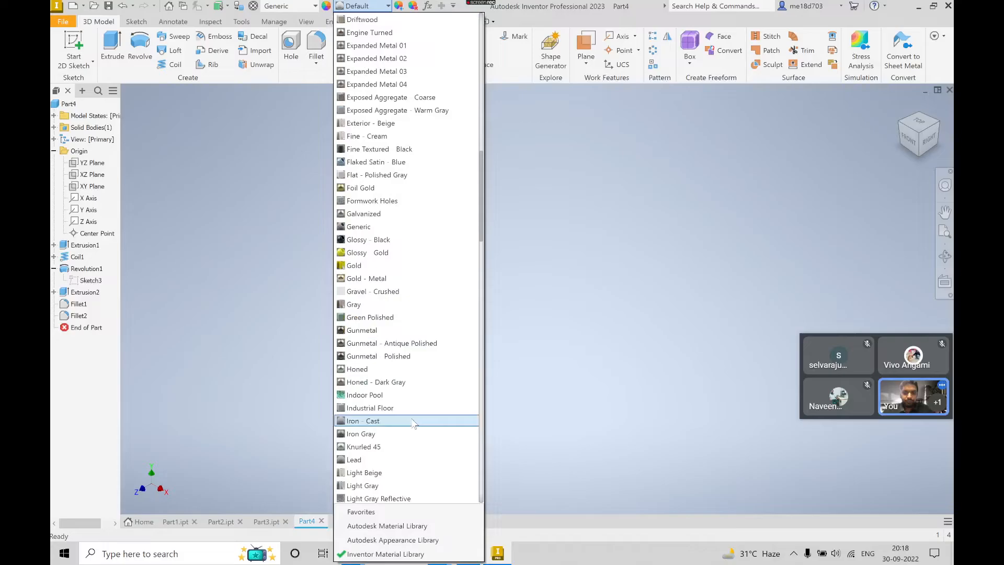
{"action": "scroll", "coordinate": [415, 424], "scroll_direction": "down", "scroll_amount": 12}
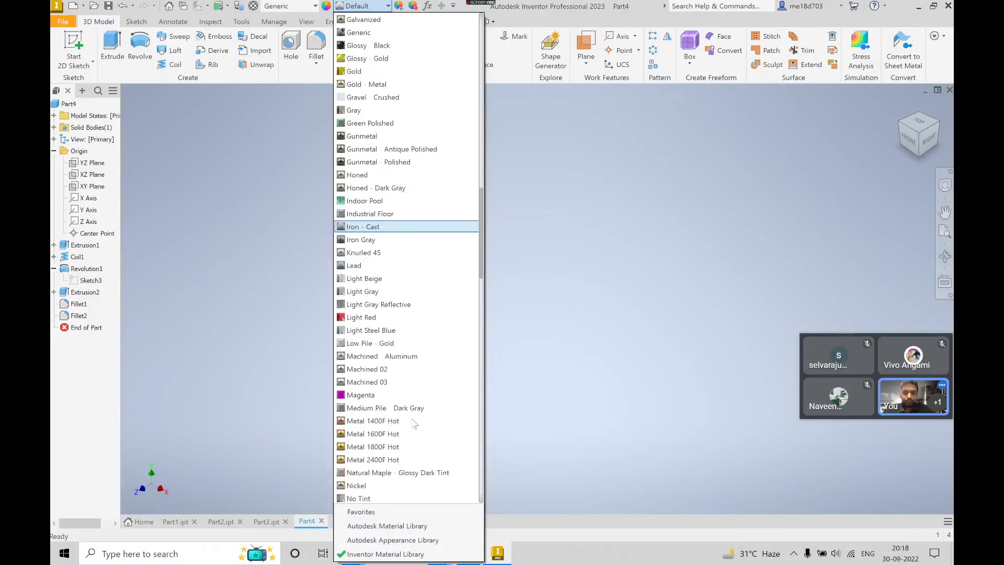
{"action": "scroll", "coordinate": [415, 424], "scroll_direction": "down", "scroll_amount": 12}
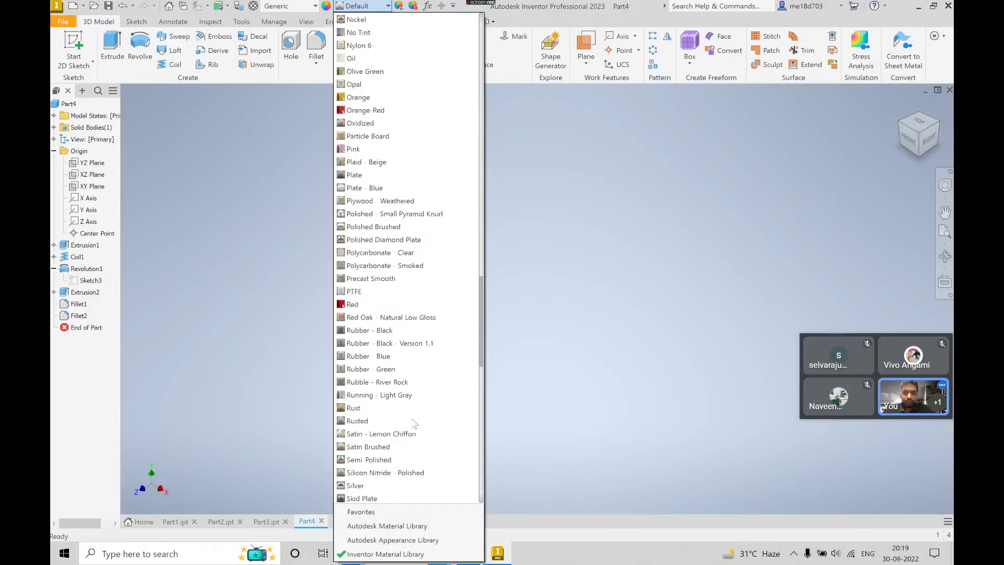
{"action": "scroll", "coordinate": [414, 424], "scroll_direction": "down", "scroll_amount": 3}
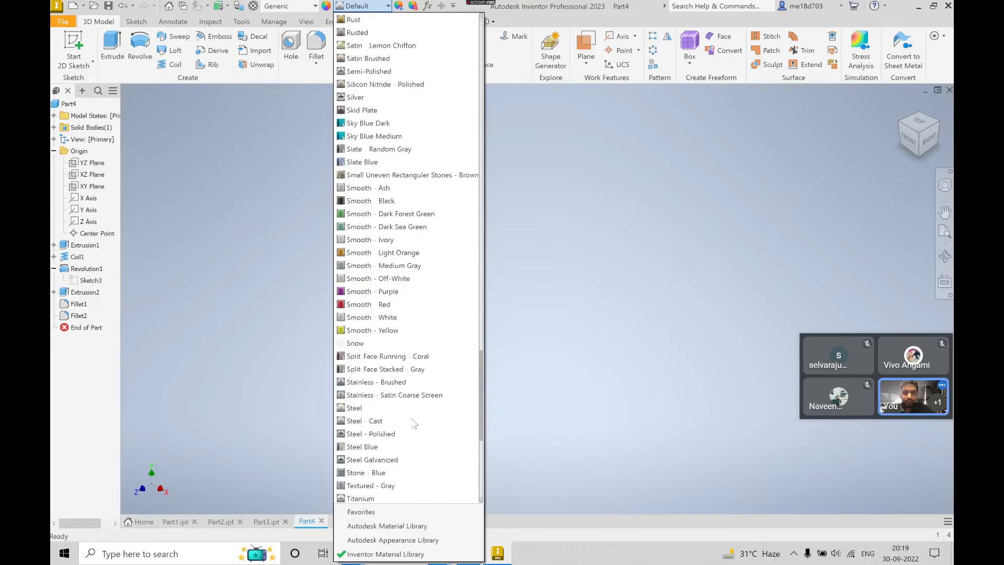
{"action": "scroll", "coordinate": [414, 424], "scroll_direction": "down", "scroll_amount": 1}
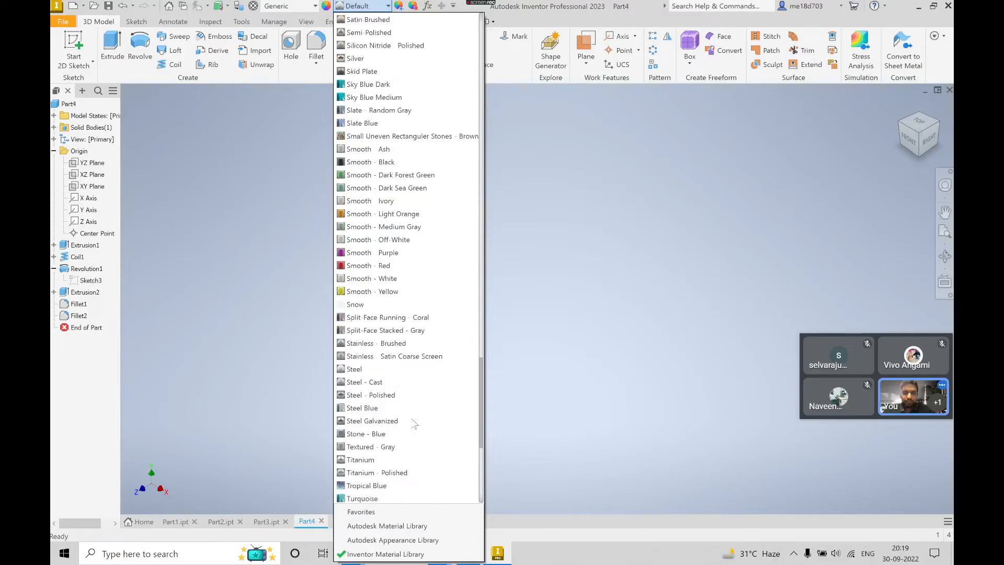
{"action": "left_click", "coordinate": [404, 370]}
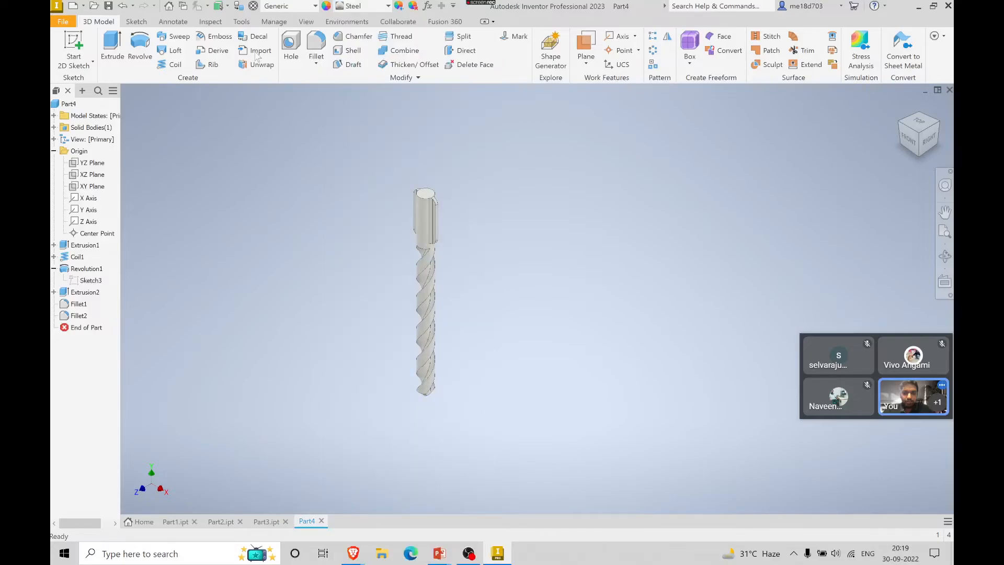
- Display the drill bit in the Realistic visual style and save the part as Part4 in the week 10 folder
{"action": "left_click", "coordinate": [299, 22]}
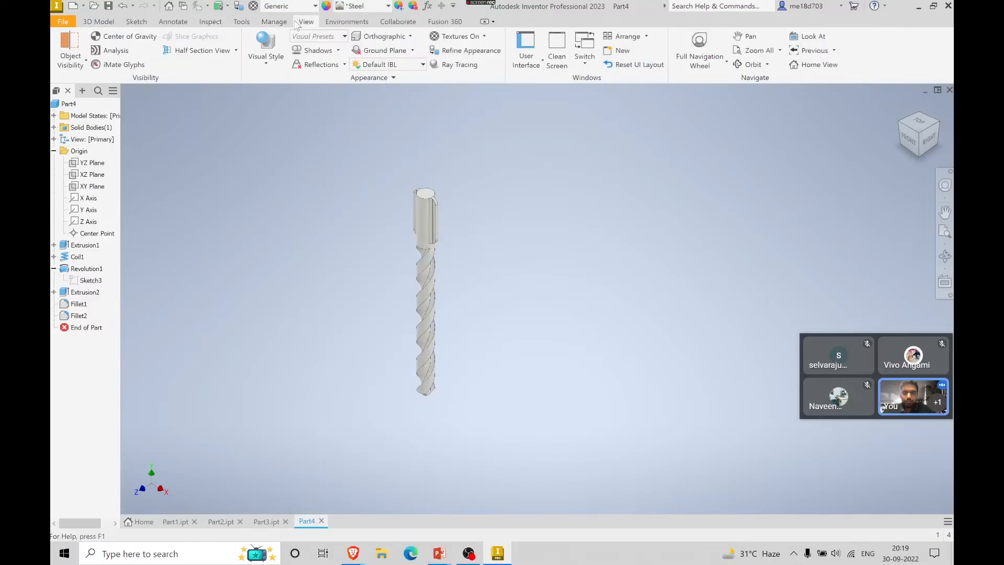
{"action": "left_click", "coordinate": [266, 51]}
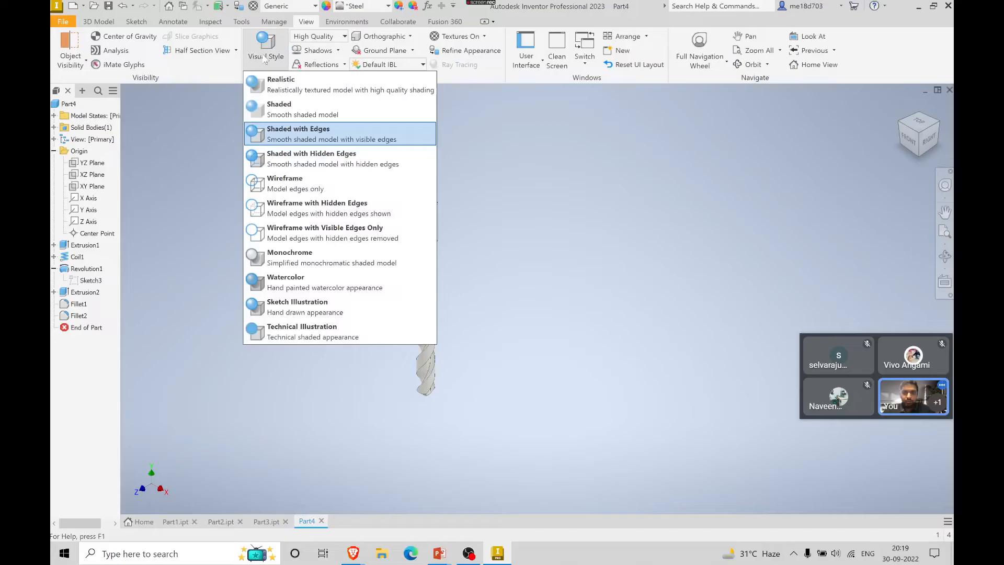
{"action": "left_click", "coordinate": [273, 93]}
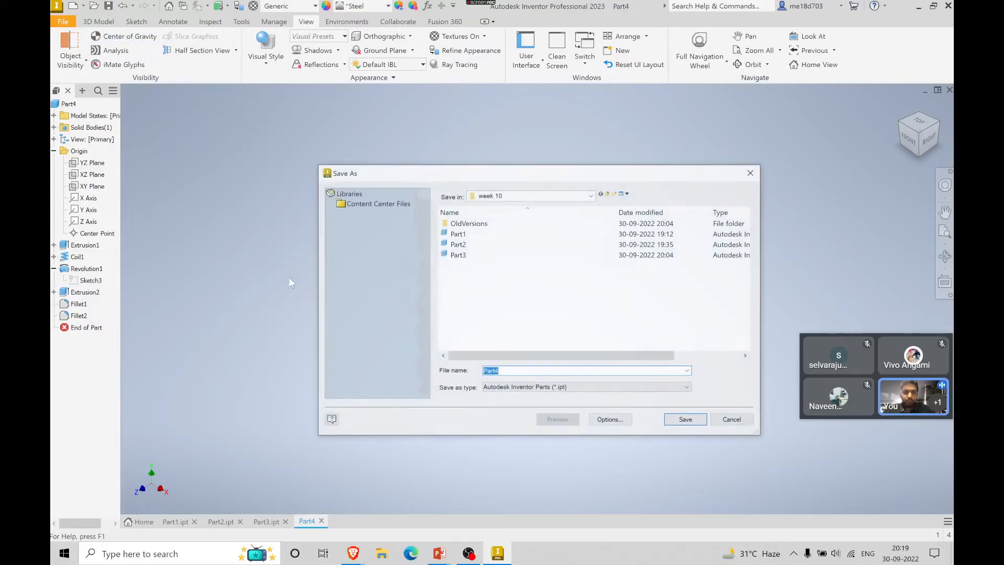
{"action": "left_click", "coordinate": [687, 421]}
- Switch to the PowerPoint slide show and mark the drill bit exercise slide with a red pen tick above the end view
{"action": "key", "text": "alt+Tab"}
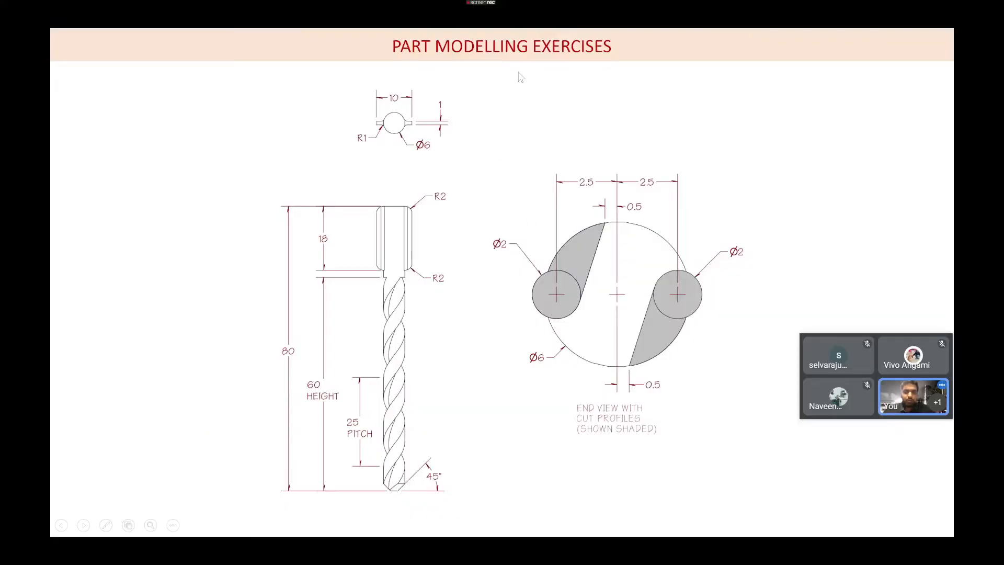
{"action": "left_click", "coordinate": [106, 525]}
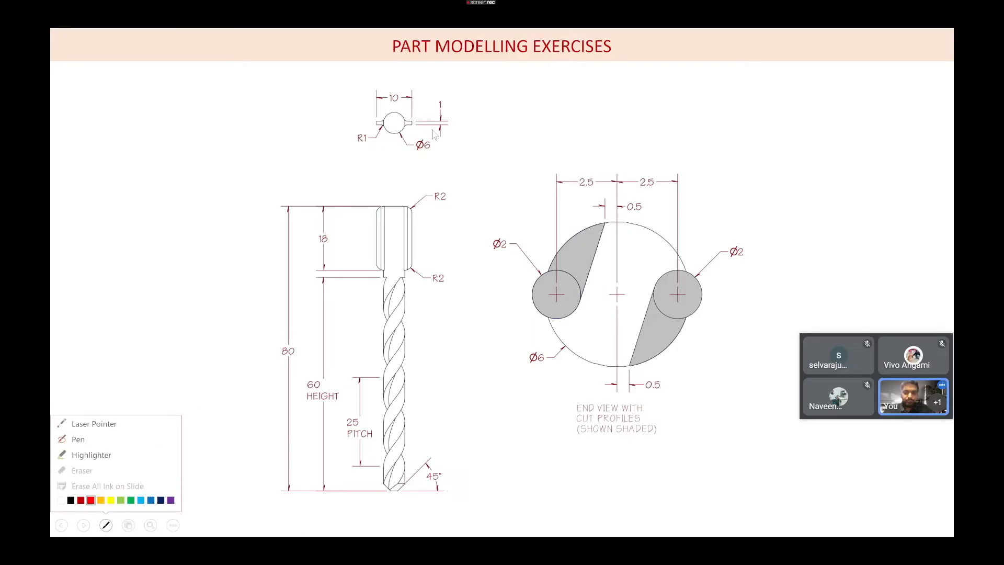
{"action": "left_click", "coordinate": [476, 99]}
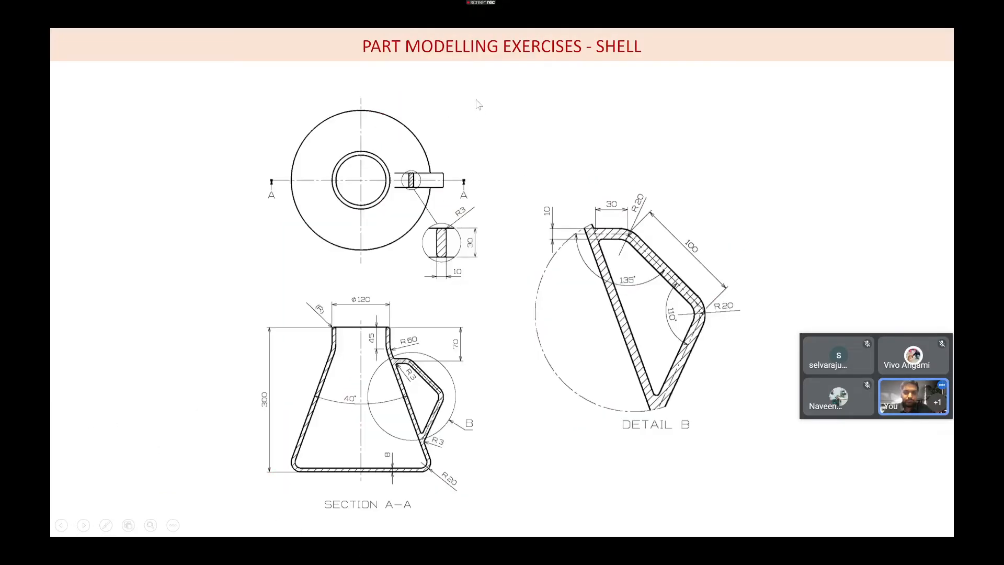
{"action": "left_click", "coordinate": [445, 172]}
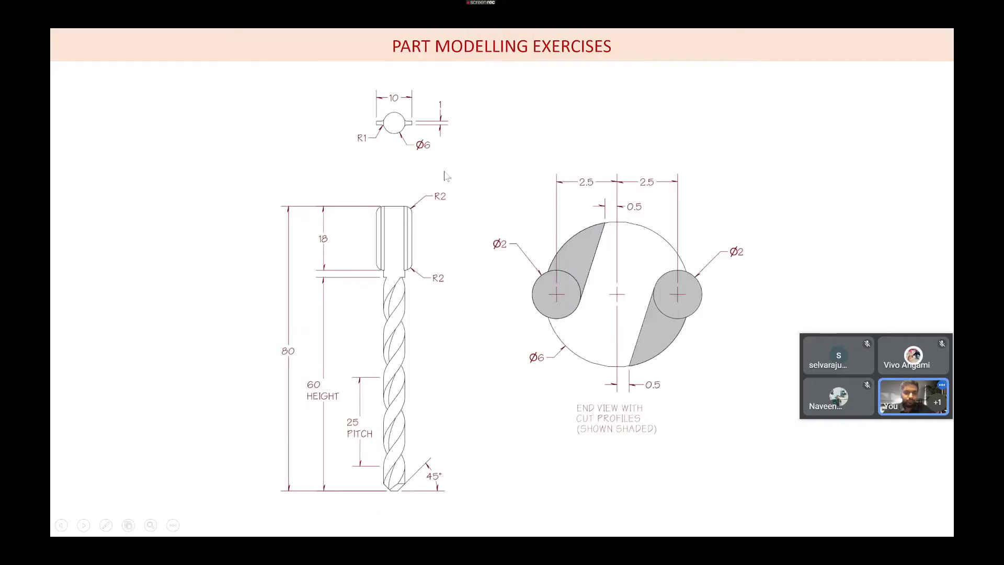
{"action": "left_click", "coordinate": [106, 527]}
{"action": "left_click", "coordinate": [78, 441]}
{"action": "left_click_drag", "start_coordinate": [570, 142], "coordinate": [619, 116]}
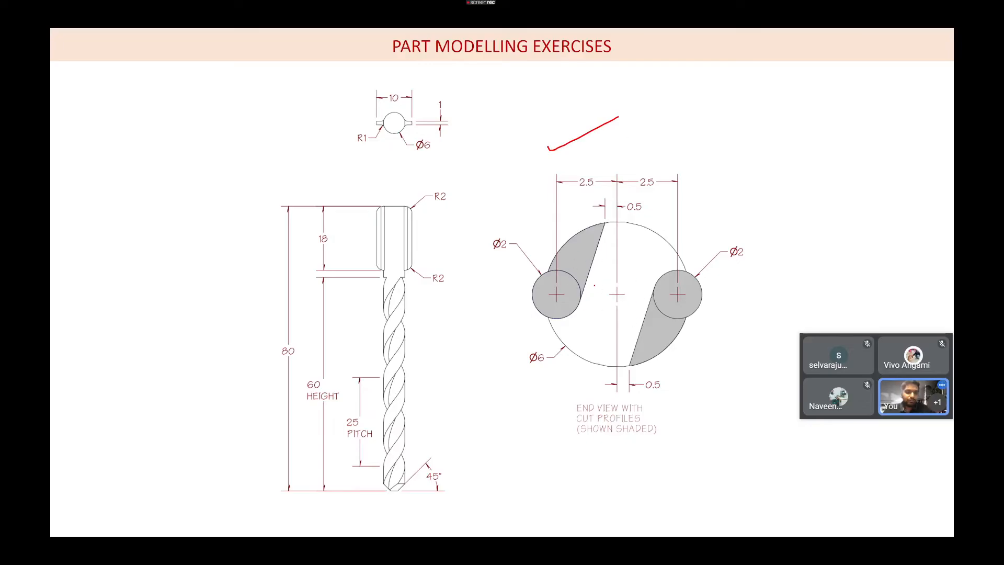
- Advance to the shell exercise slide and underline the word SHELL in its title with the red pen
{"action": "key", "text": "Right"}
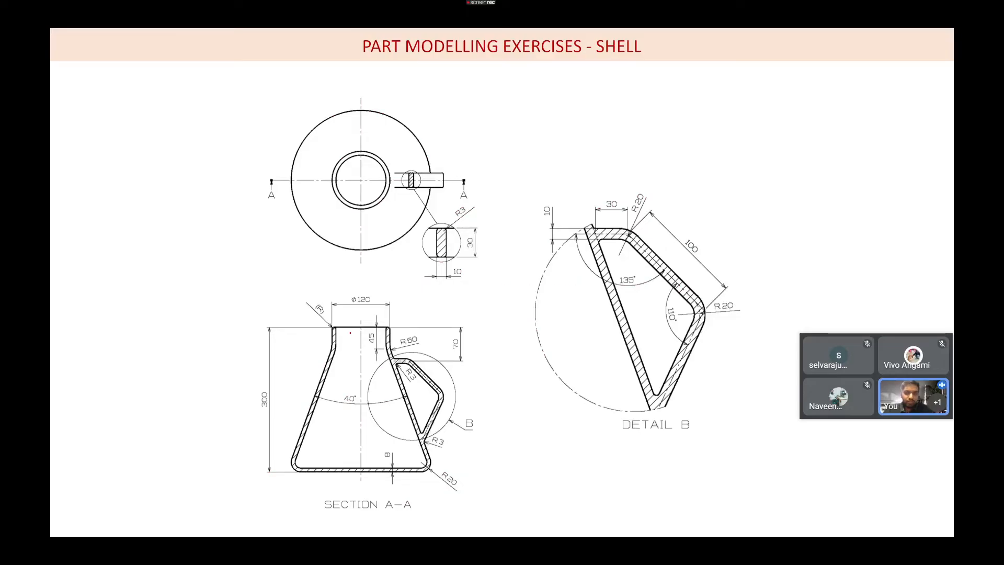
{"action": "left_click_drag", "start_coordinate": [596, 57], "coordinate": [689, 47]}
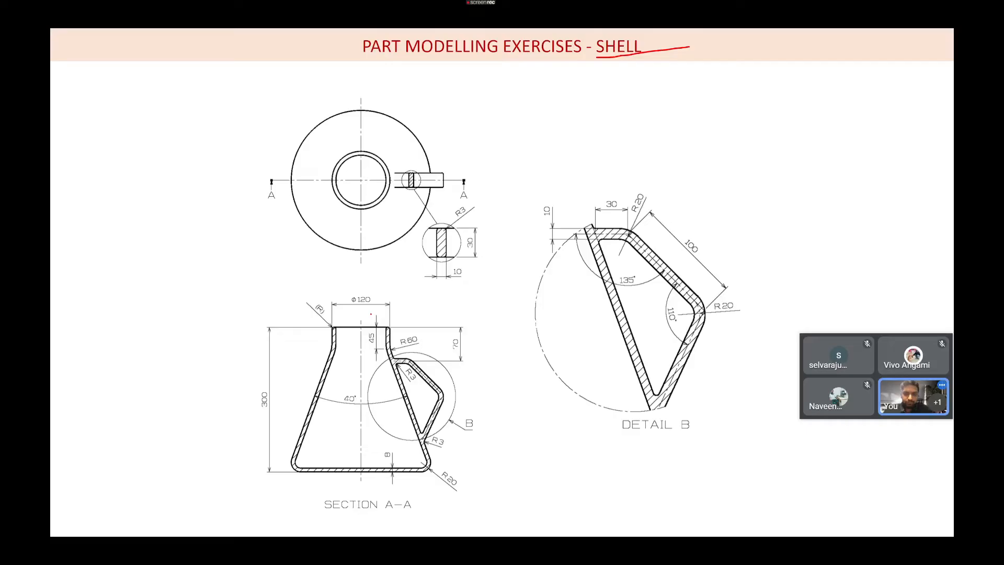
- Switch back to Inventor and create a new metric part from the Standard (mm).ipt template
{"action": "key", "text": "alt+Tab"}
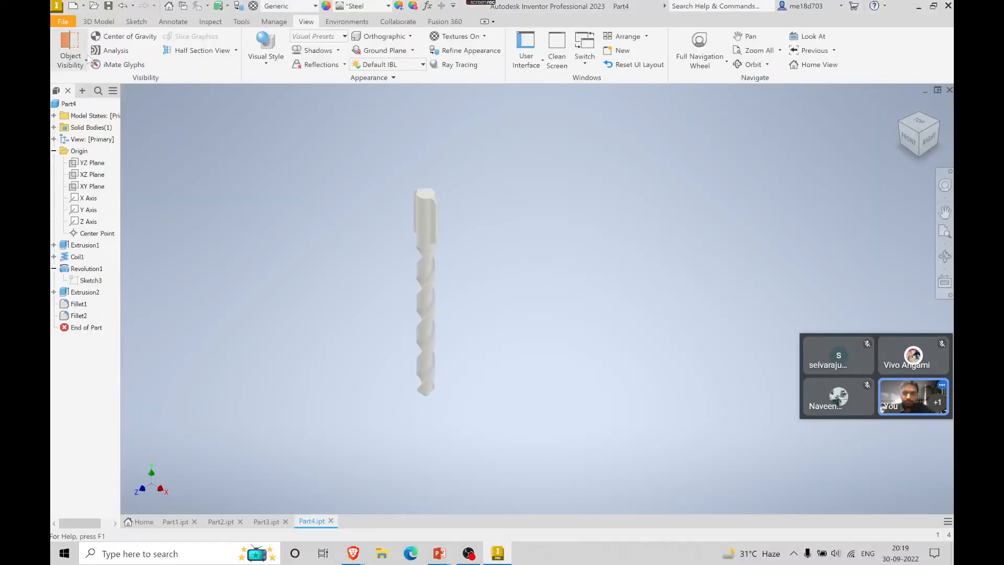
{"action": "left_click", "coordinate": [100, 21]}
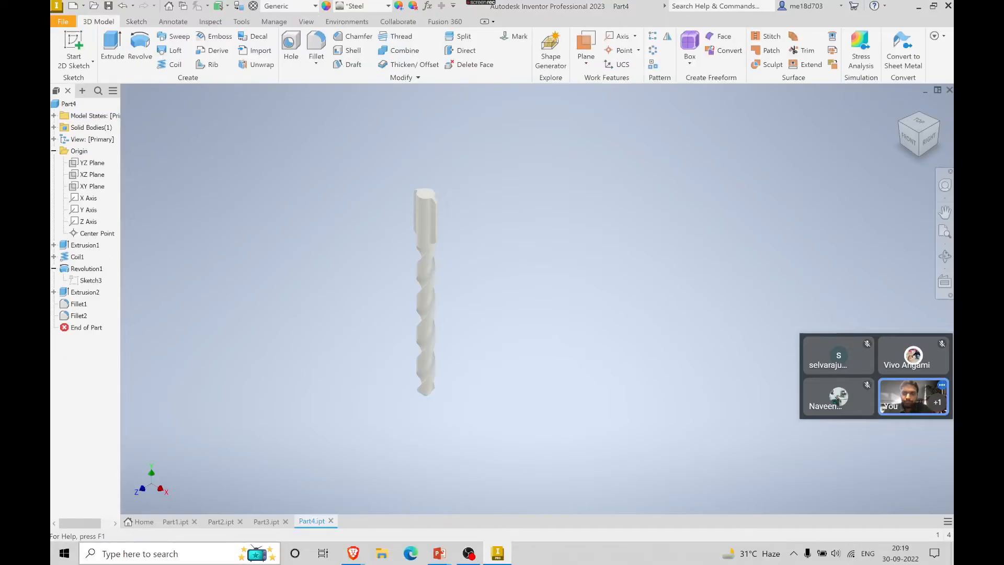
{"action": "left_click", "coordinate": [139, 522]}
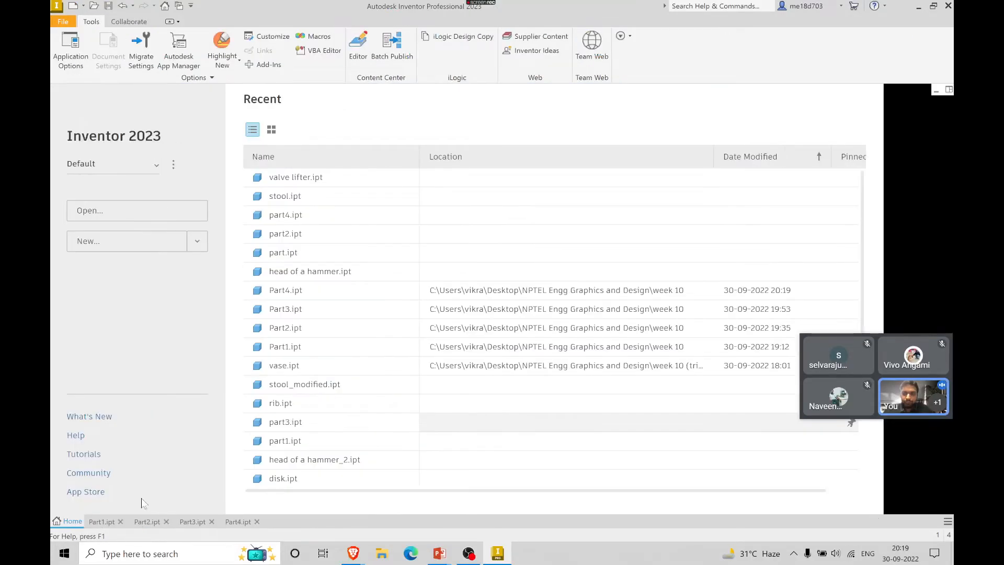
{"action": "left_click", "coordinate": [104, 249]}
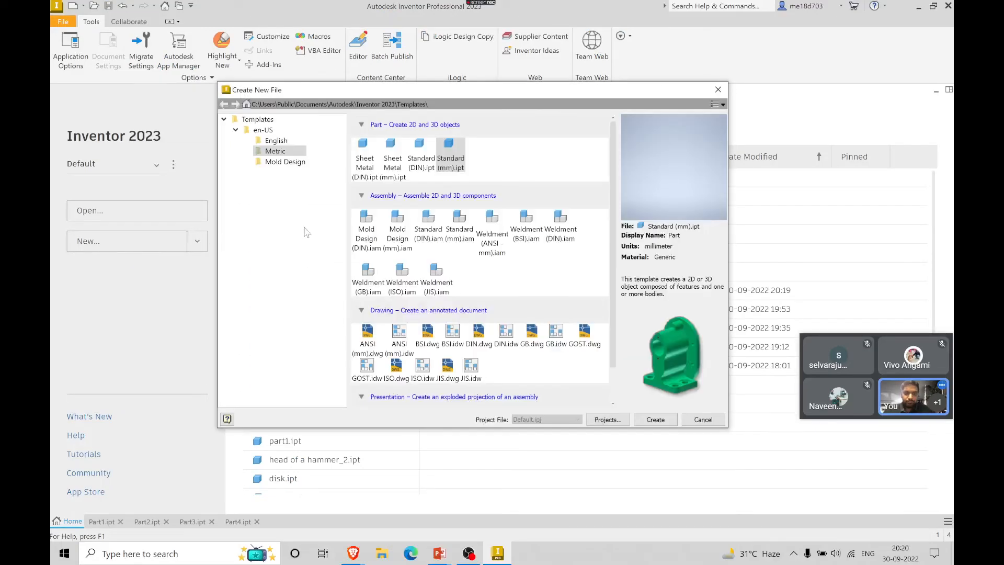
{"action": "left_click", "coordinate": [647, 420]}
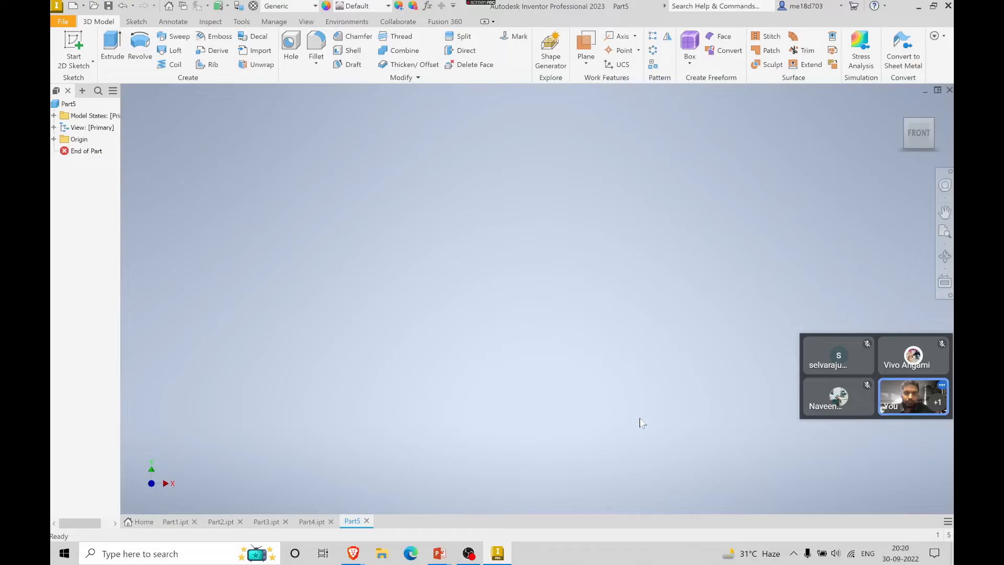
- Start a sketch on the XY plane and draw a horizontal line about 5 mm long from the vertical axis, about 15 mm above the origin
{"action": "left_click", "coordinate": [69, 45]}
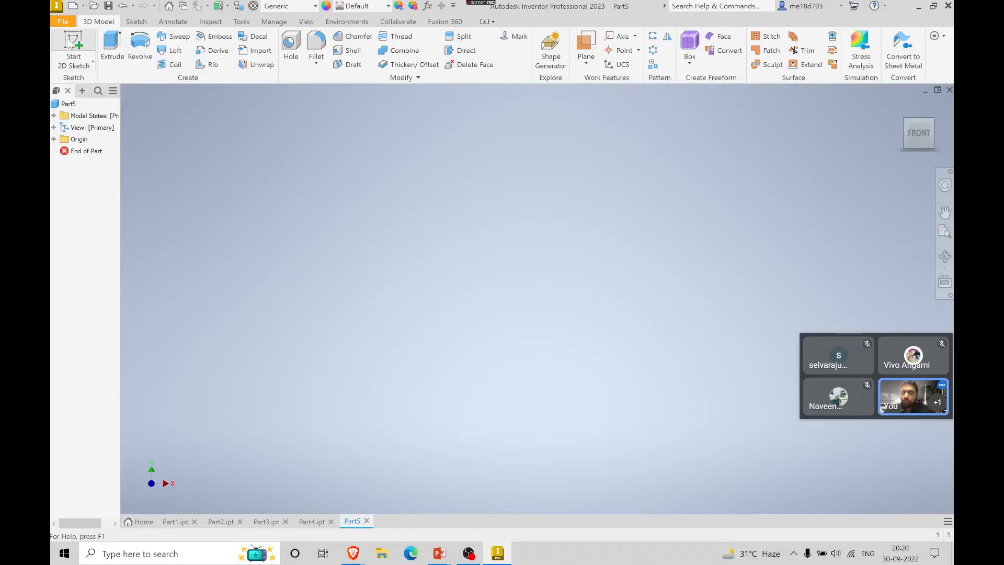
{"action": "left_click", "coordinate": [606, 216]}
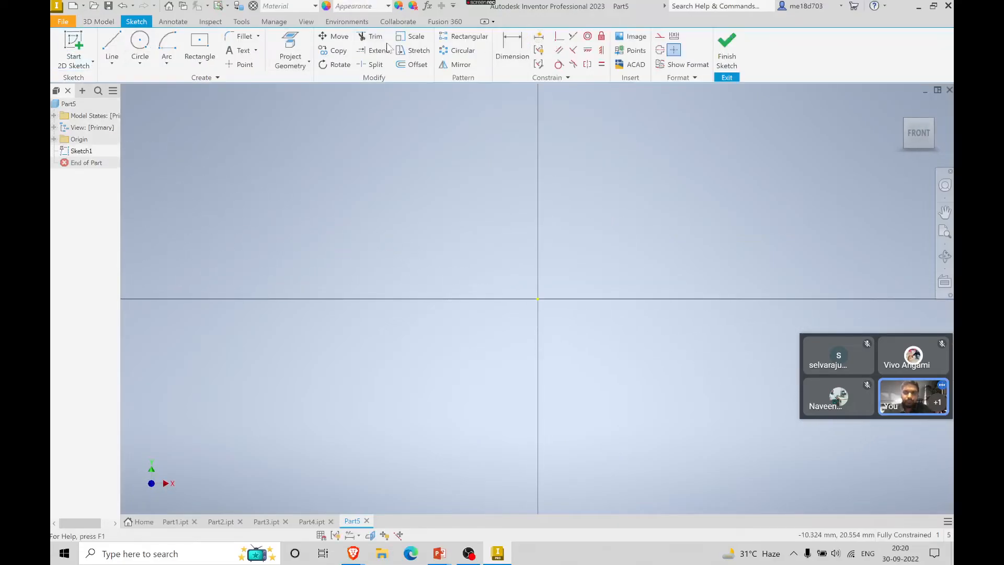
{"action": "left_click", "coordinate": [112, 45]}
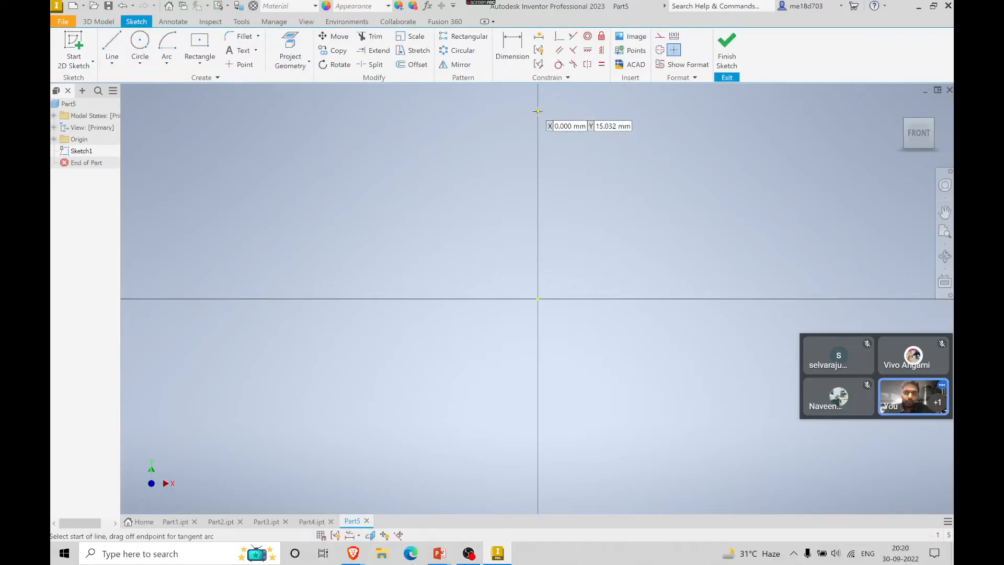
{"action": "left_click", "coordinate": [538, 111]}
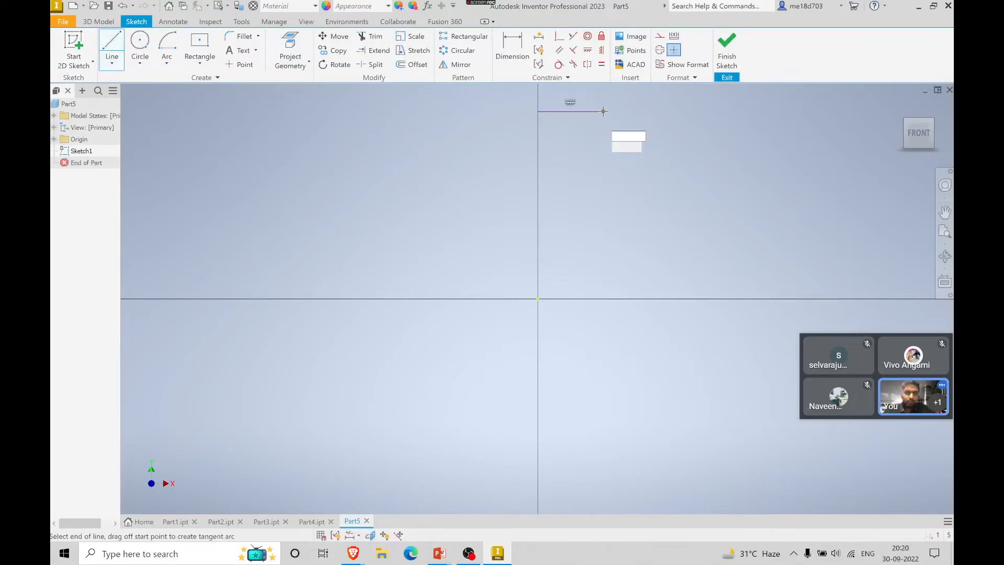
{"action": "key", "text": "alt+Tab"}
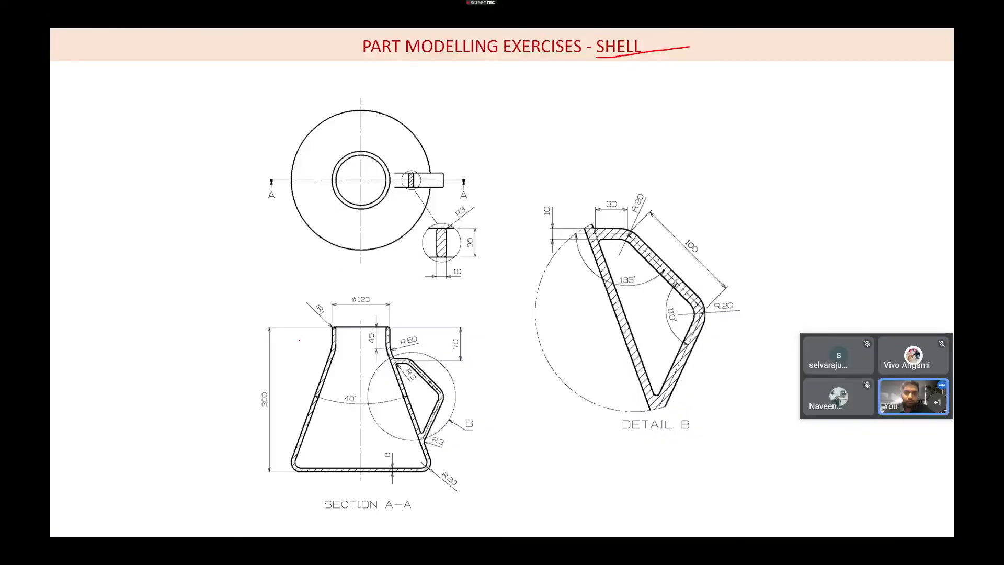
{"action": "key", "text": "alt+Tab"}
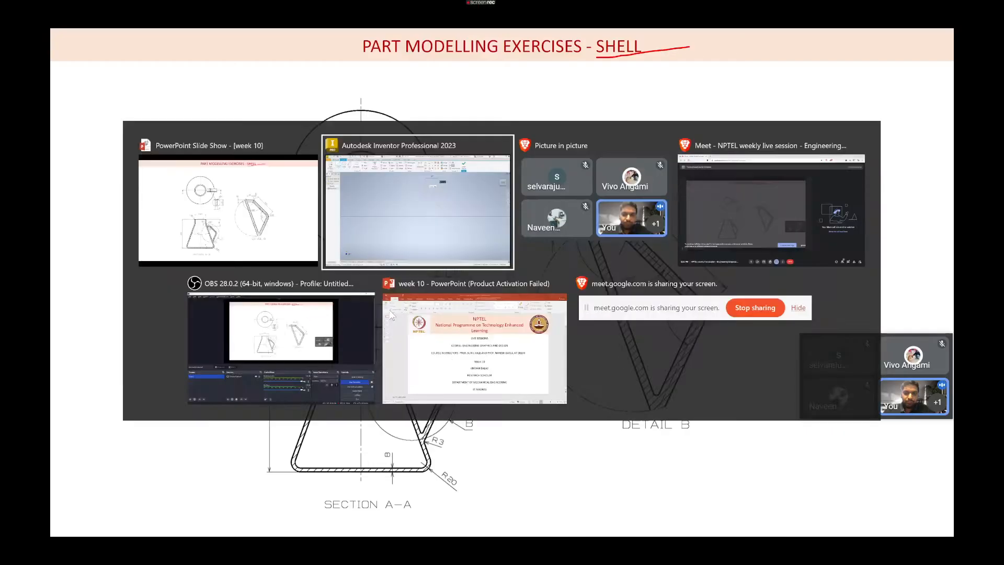
- Dimension the horizontal distance from the origin to the line's outer endpoint as 60 mm
{"action": "left_click", "coordinate": [498, 67]}
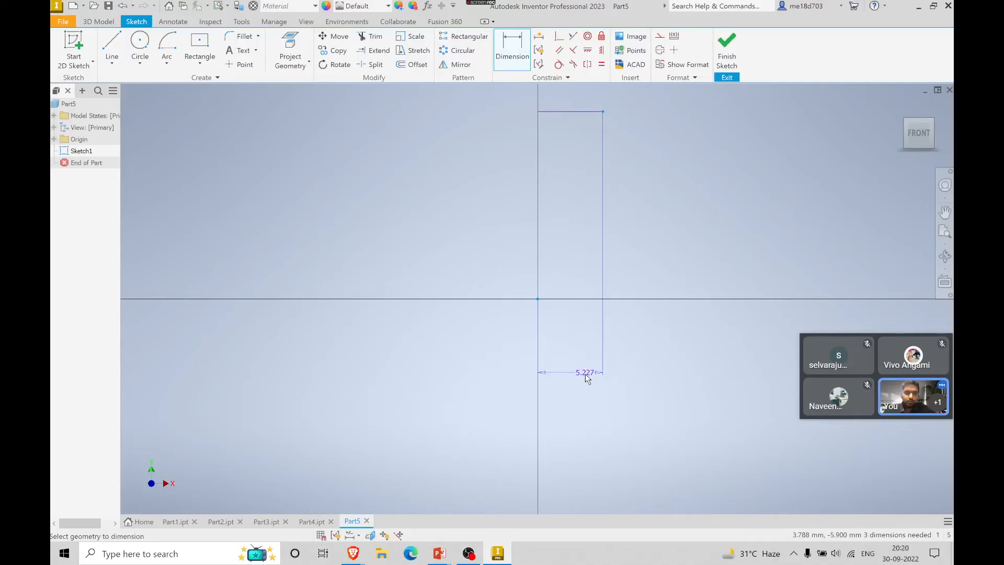
{"action": "left_click", "coordinate": [585, 375]}
{"action": "type", "text": "60"}
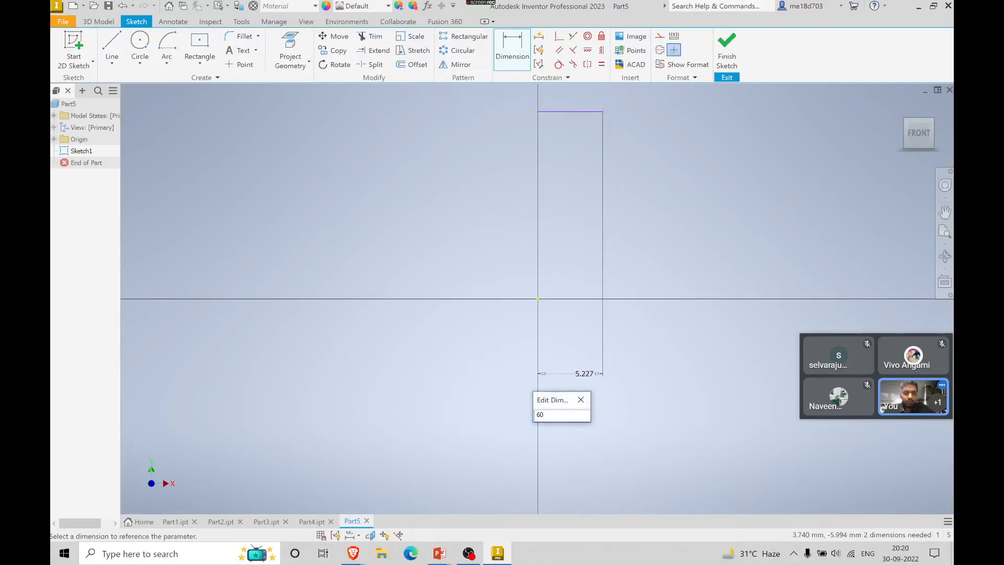
{"action": "key", "text": "alt+Tab"}
{"action": "key", "text": "alt+Tab"}
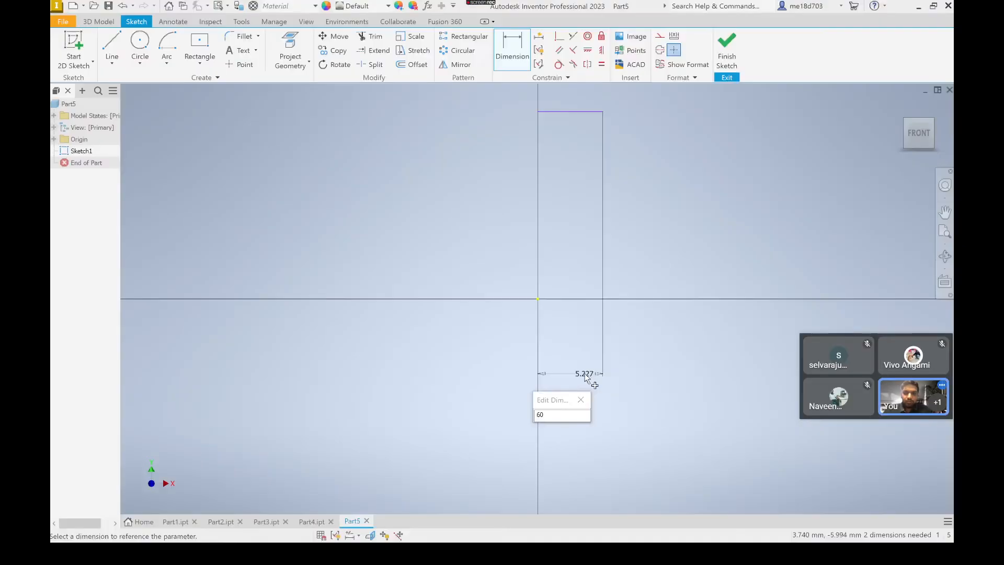
{"action": "key", "text": "Return"}
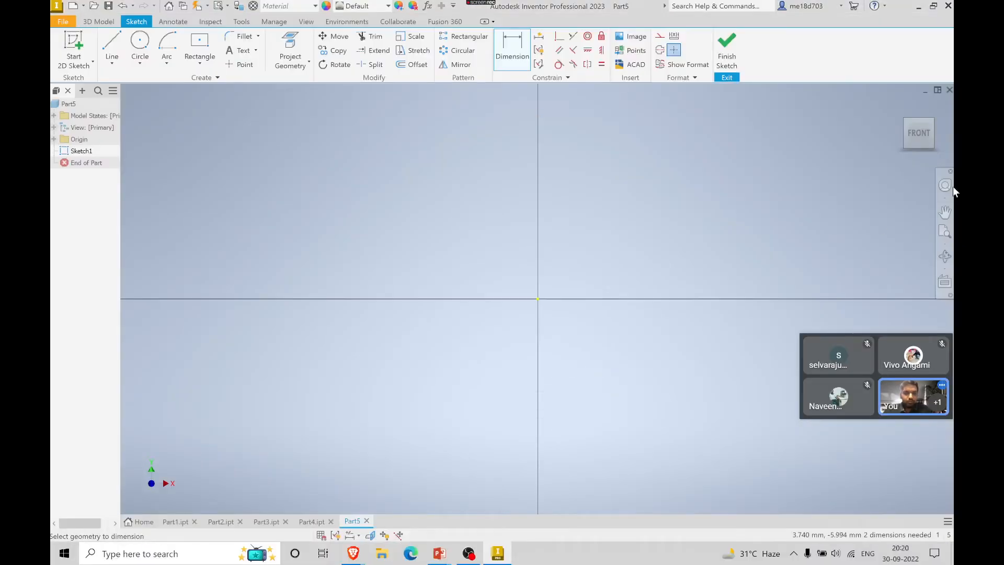
- Dimension the horizontal distance between the line's inner endpoint and the origin as 0 mm
{"action": "left_click", "coordinate": [945, 232]}
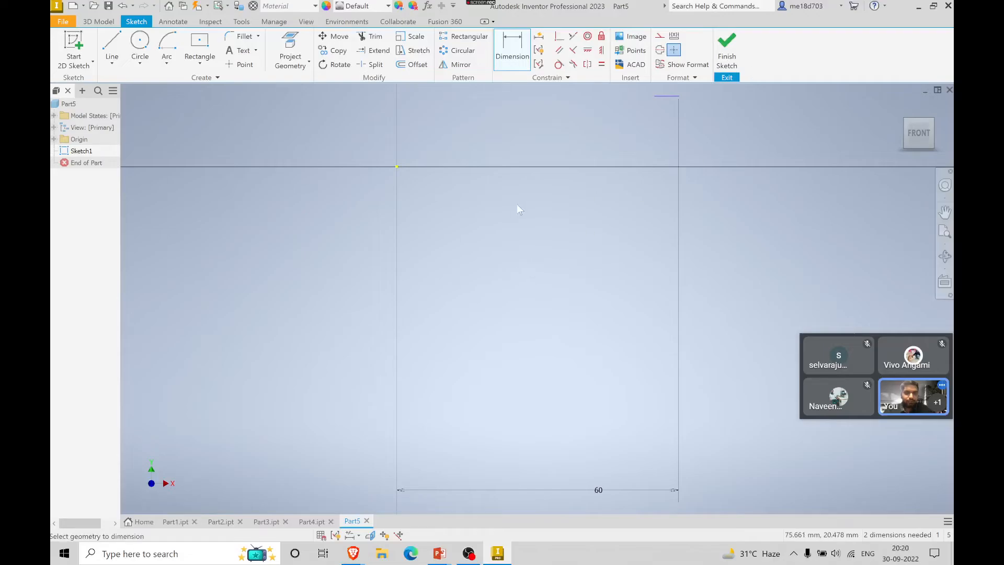
{"action": "middle_click_drag", "start_coordinate": [516, 206], "coordinate": [521, 275]}
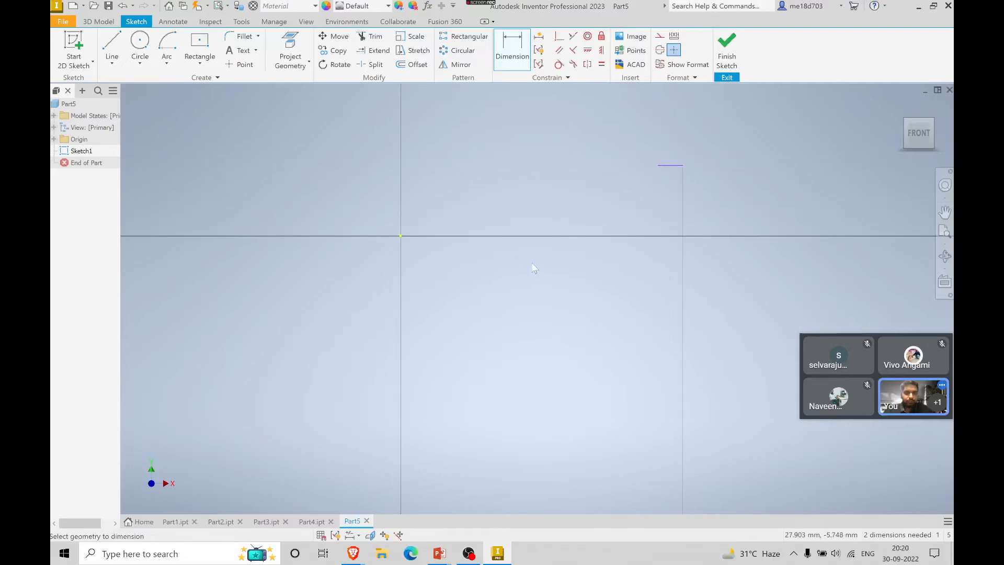
{"action": "left_click", "coordinate": [658, 165]}
{"action": "left_click", "coordinate": [402, 241]}
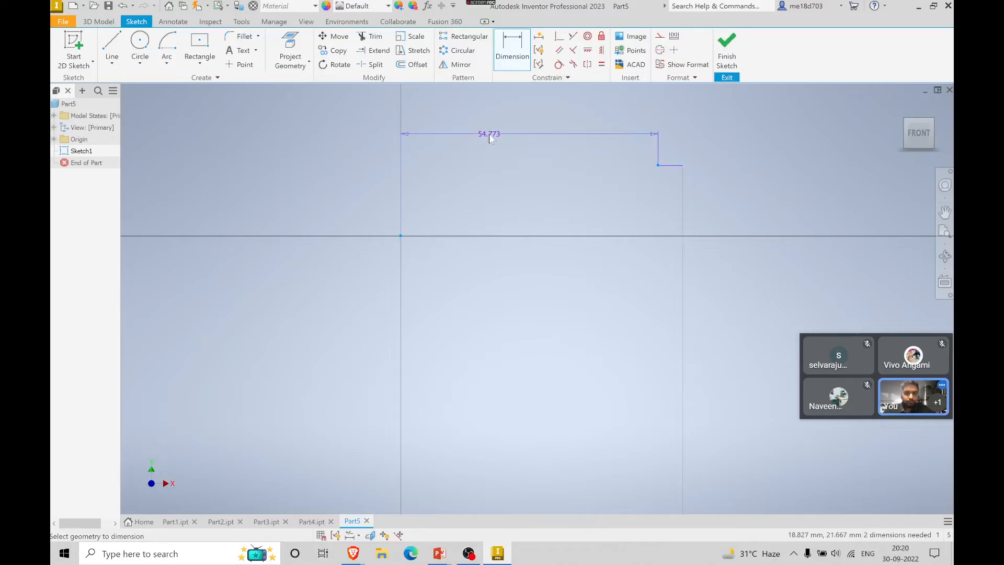
{"action": "left_click", "coordinate": [490, 137]}
{"action": "type", "text": "0"}
{"action": "key", "text": "Return"}
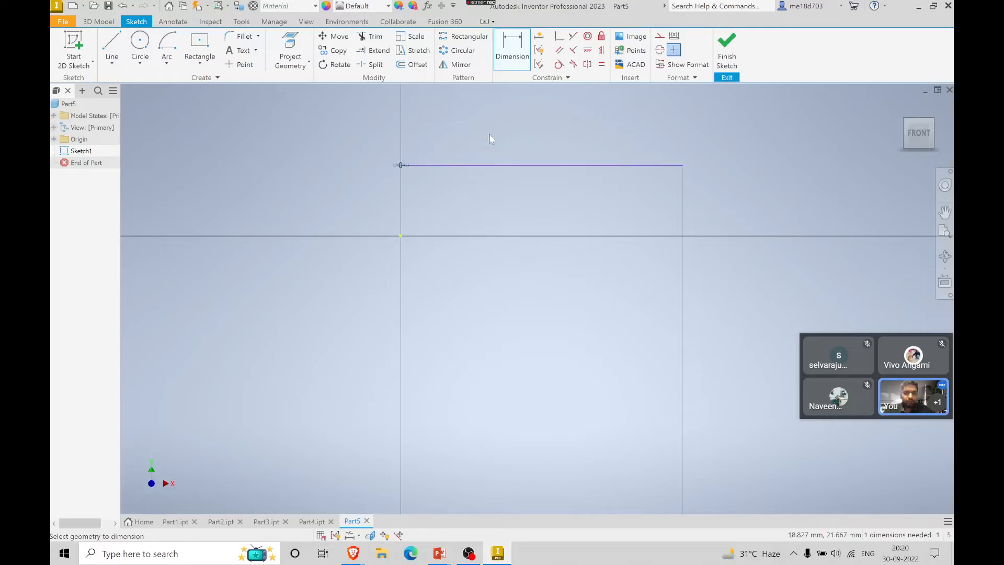
- Dimension the vertical distance from the origin to the horizontal line as 300 mm
{"action": "left_click", "coordinate": [400, 166]}
{"action": "left_click", "coordinate": [400, 236]}
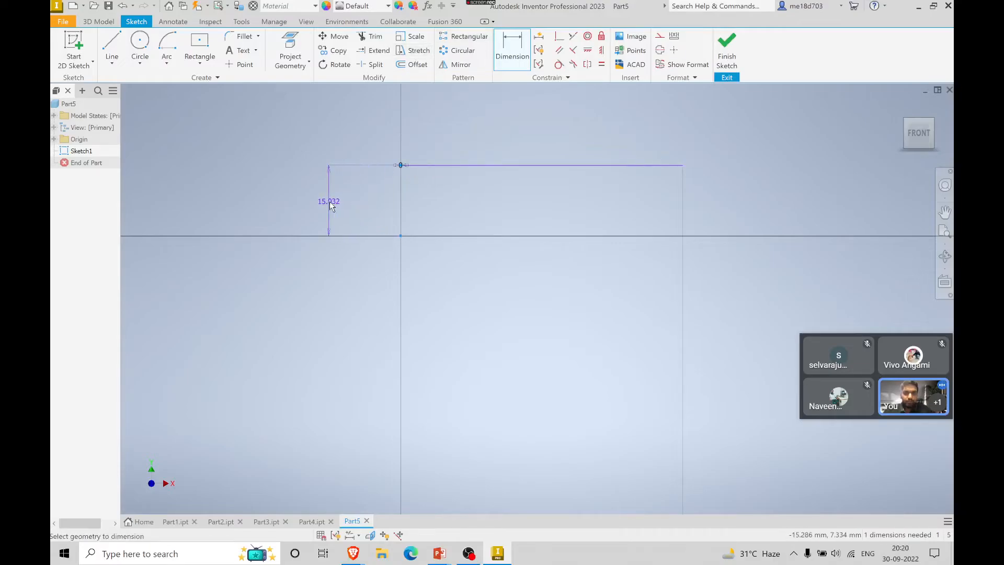
{"action": "left_click", "coordinate": [330, 205]}
{"action": "type", "text": "300"}
{"action": "key", "text": "Return"}
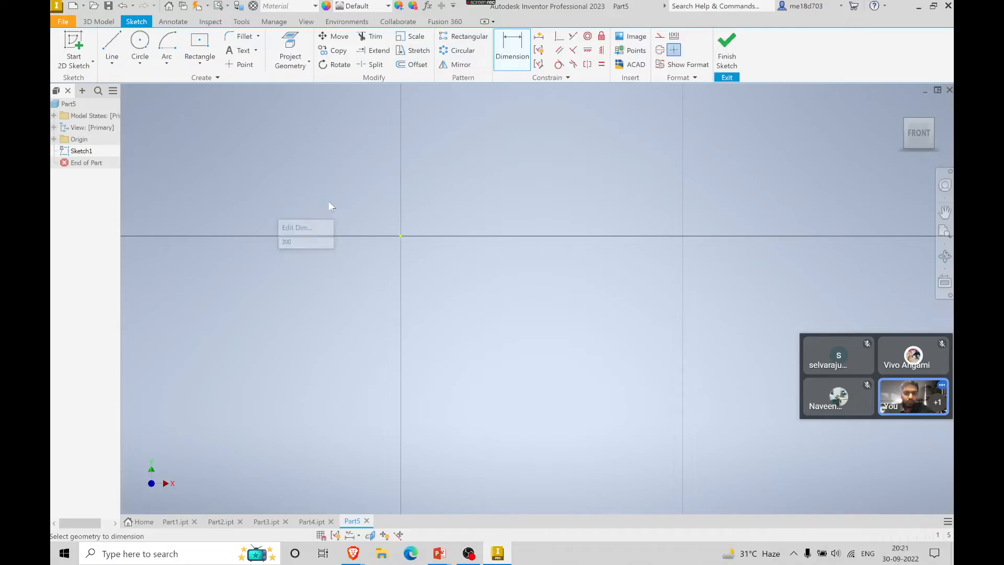
- Draw a 45 mm vertical line downward from the outer endpoint of the 60 mm line
{"action": "left_click", "coordinate": [947, 233]}
{"action": "middle_click_drag", "start_coordinate": [580, 242], "coordinate": [345, 251]}
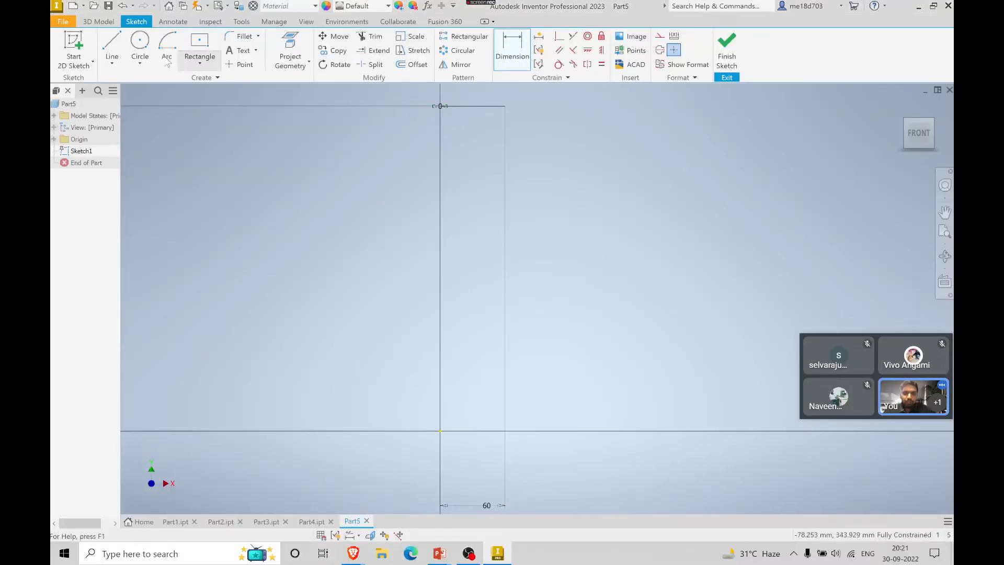
{"action": "left_click", "coordinate": [116, 43]}
{"action": "left_click", "coordinate": [504, 106]}
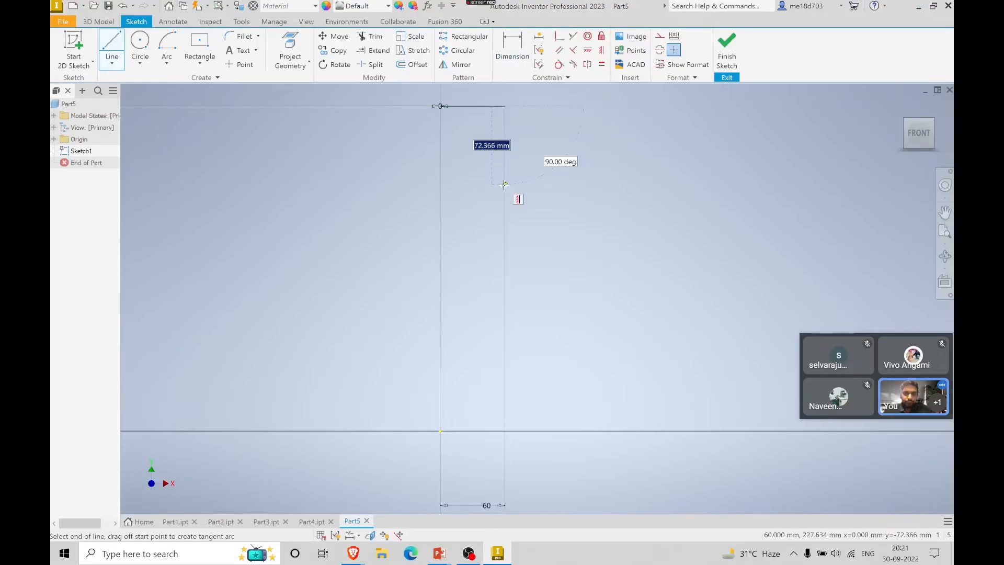
{"action": "type", "text": "45"}
{"action": "key", "text": "Return"}
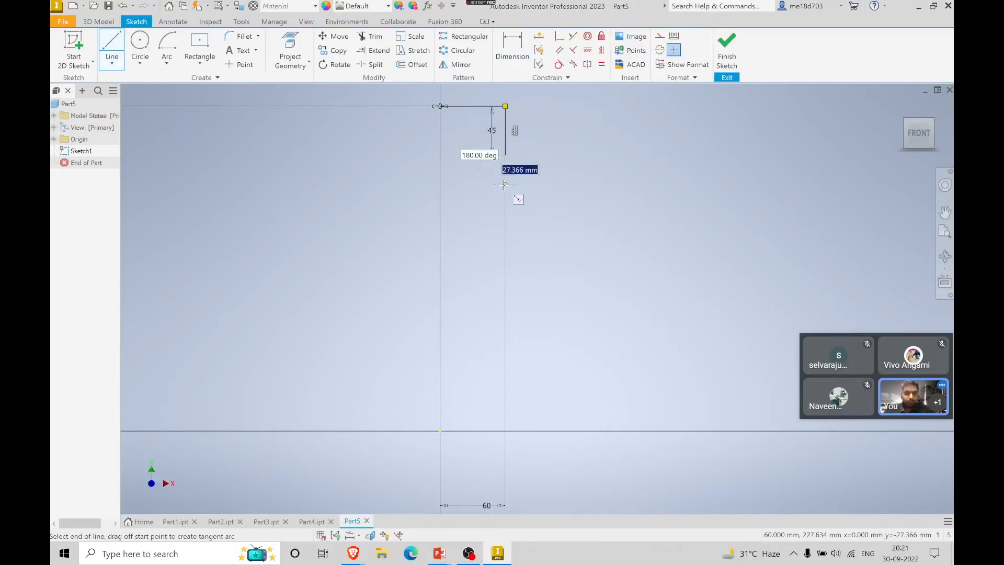
- Check the exercise drawing, then close the flask profile with a slanted side to the horizontal axis, a base to the origin and a vertical centre line
{"action": "key", "text": "alt+Tab"}
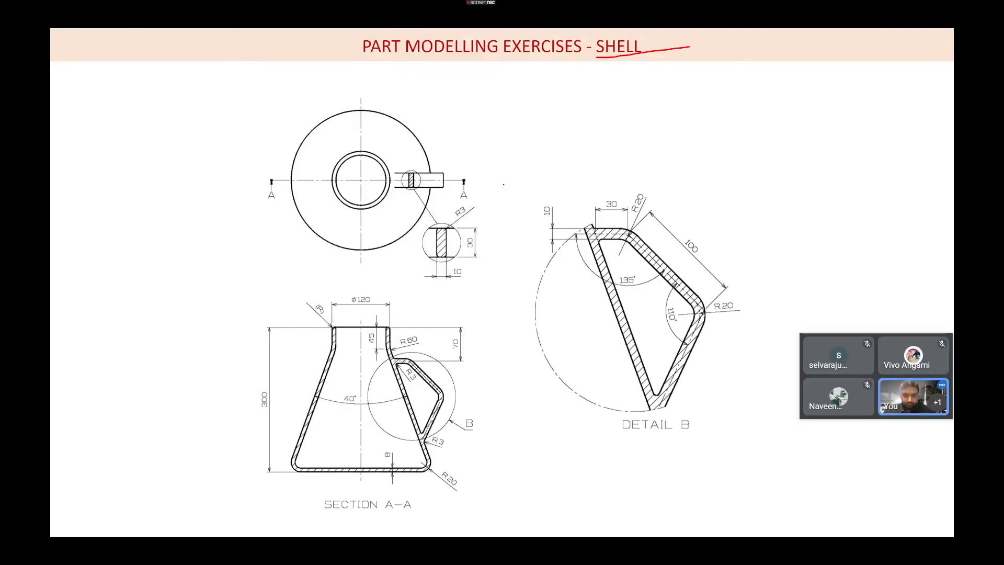
{"action": "key", "text": "alt+Tab"}
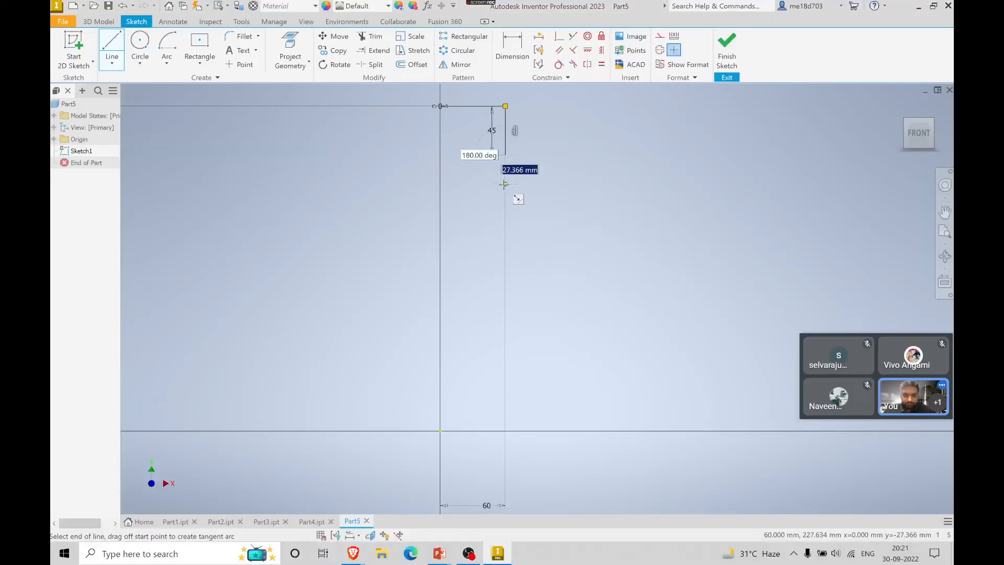
{"action": "left_click", "coordinate": [644, 431]}
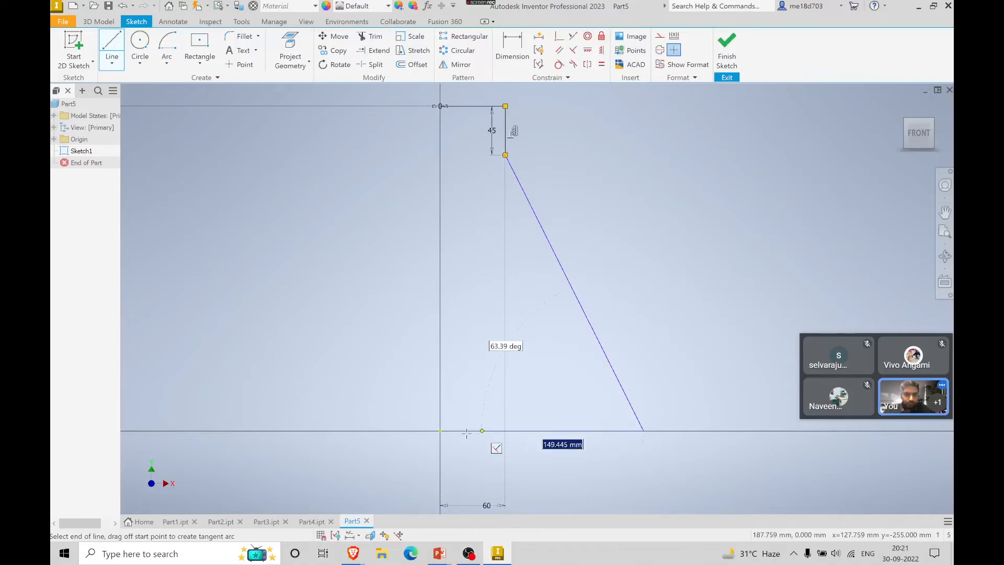
{"action": "left_click", "coordinate": [440, 431]}
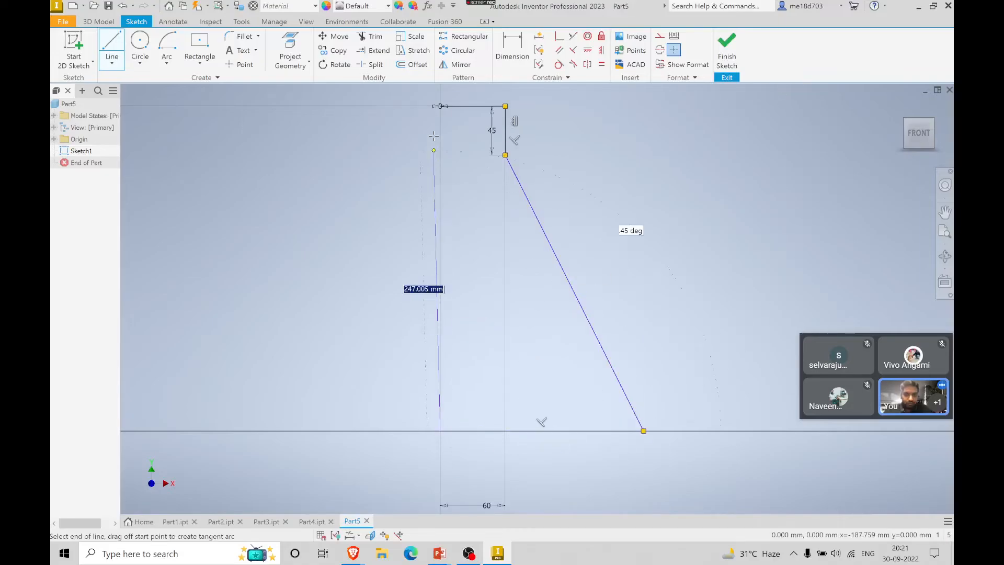
{"action": "left_click", "coordinate": [440, 106]}
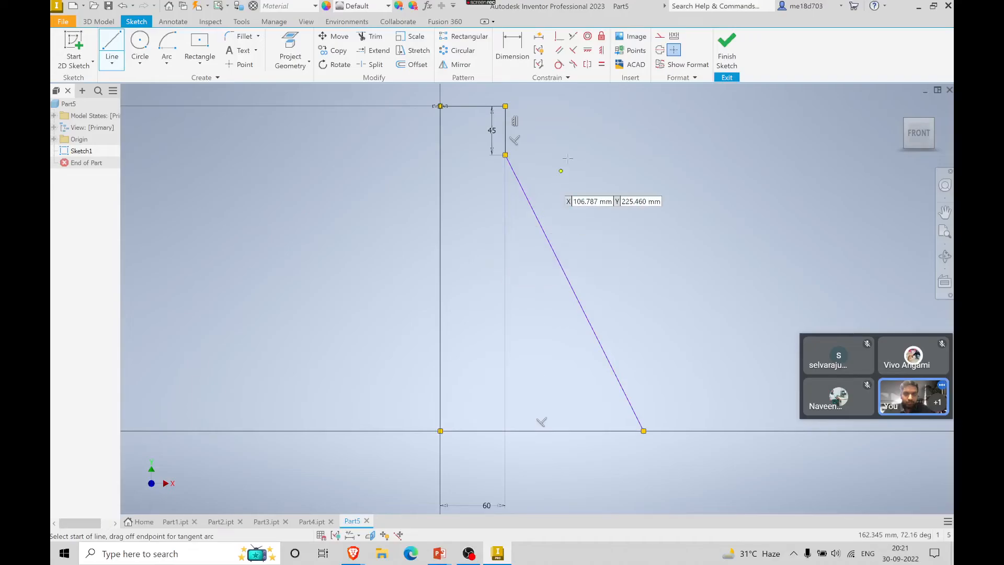
- Dimension the angle between the slanted side and the vertical centre line as 20 degrees
{"action": "left_click", "coordinate": [515, 55]}
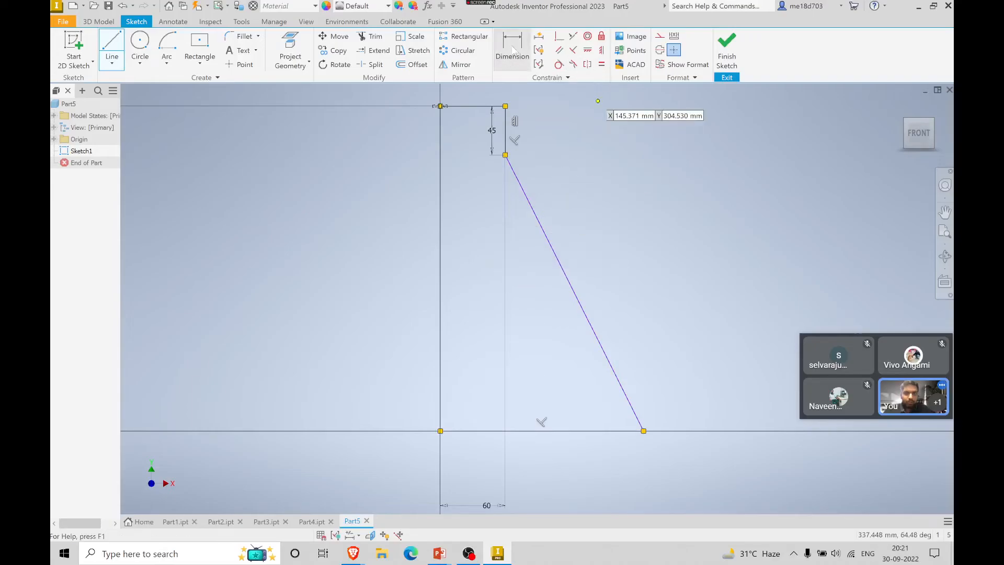
{"action": "left_click", "coordinate": [538, 219]}
{"action": "left_click", "coordinate": [441, 220]}
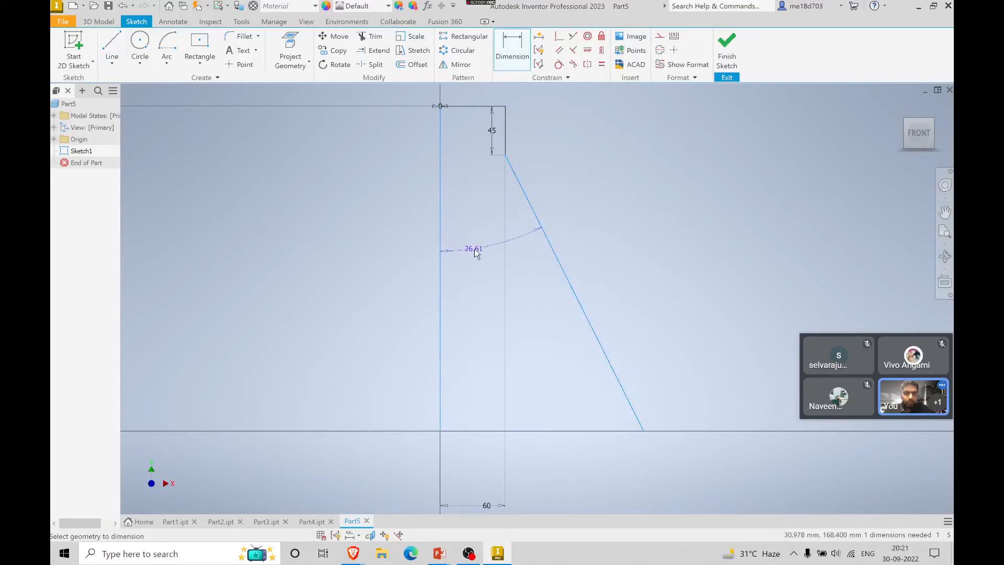
{"action": "left_click", "coordinate": [475, 250]}
{"action": "type", "text": "20"}
{"action": "key", "text": "Return"}
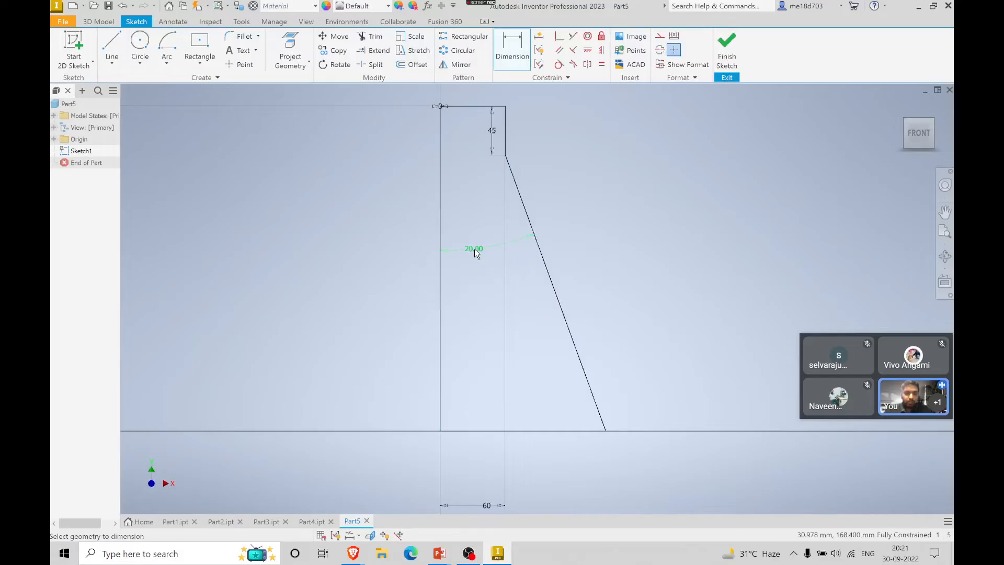
- Switch to the PowerPoint slide show, mark the half angle between centre line and slanted wall in Section A-A in red, and return to Inventor
{"action": "key", "text": "alt+Tab"}
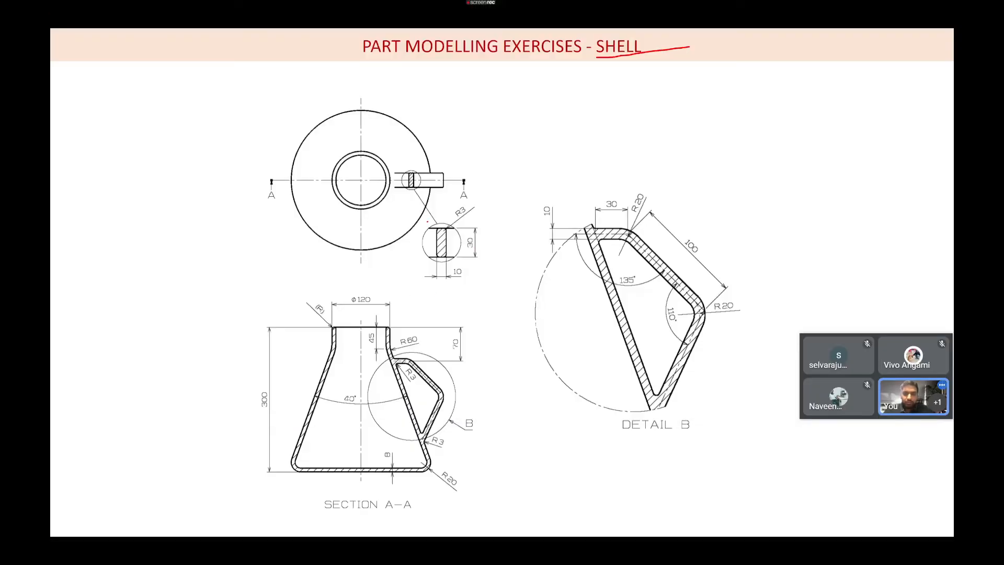
{"action": "left_click_drag", "start_coordinate": [359, 418], "coordinate": [374, 418]}
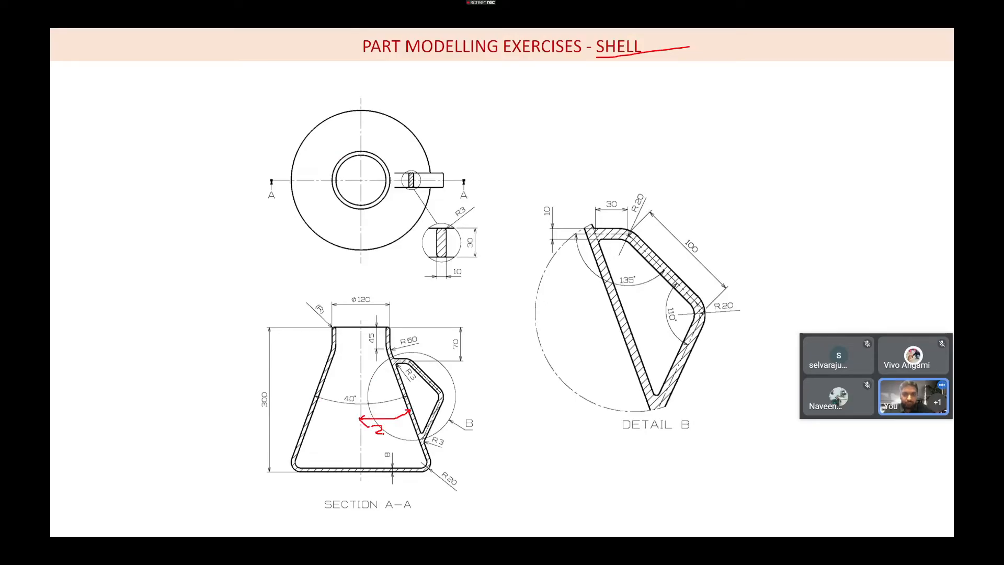
{"action": "key", "text": "alt+Tab"}
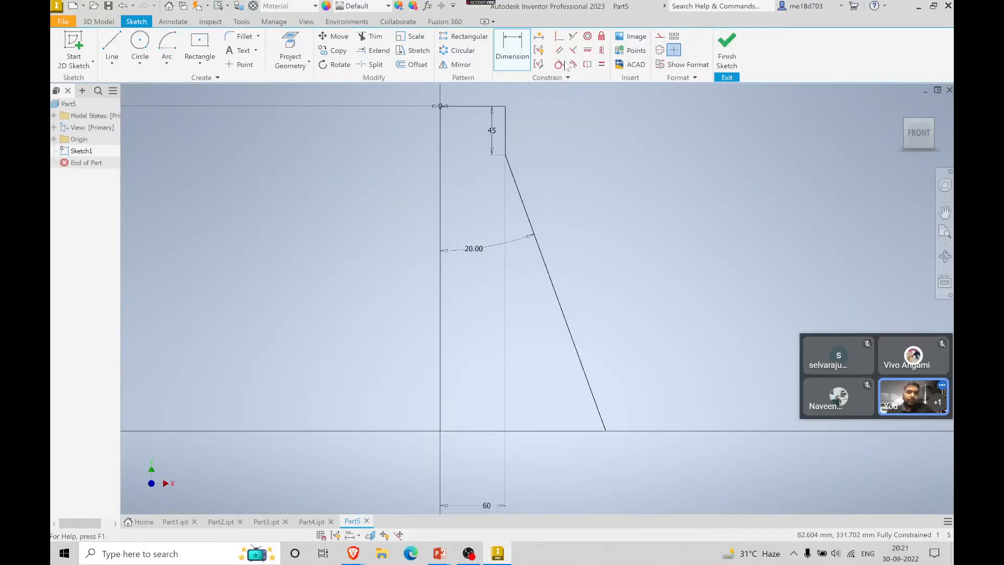
- Finish the sketch and revolve the flask profile a full 360 degrees about its vertical centre line
{"action": "left_click", "coordinate": [726, 53]}
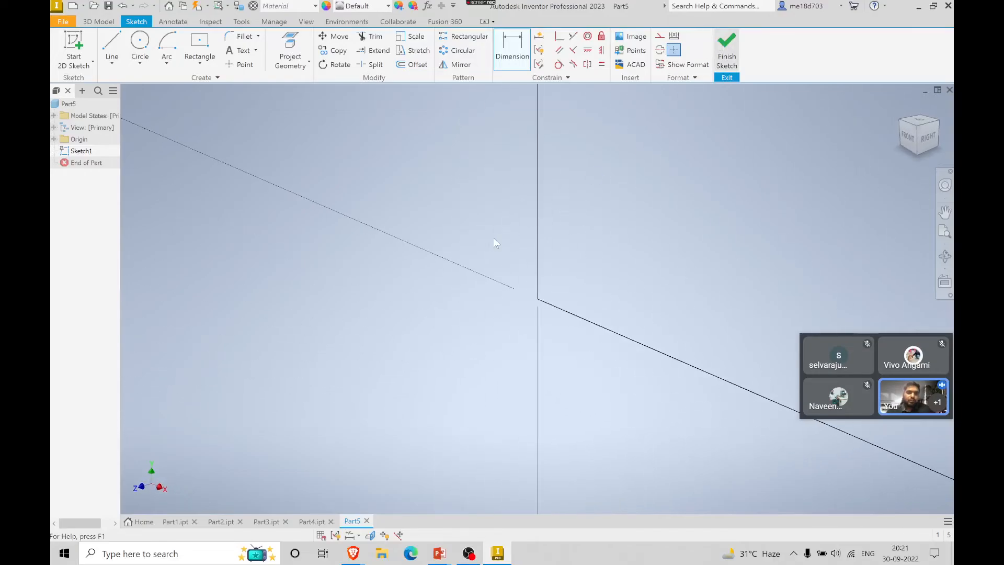
{"action": "left_click", "coordinate": [945, 232]}
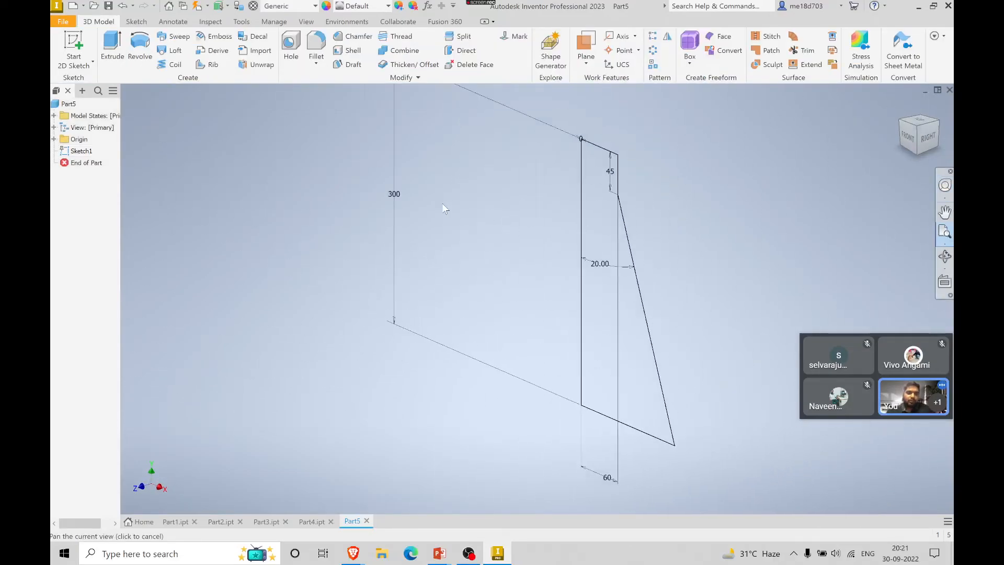
{"action": "left_click", "coordinate": [140, 47]}
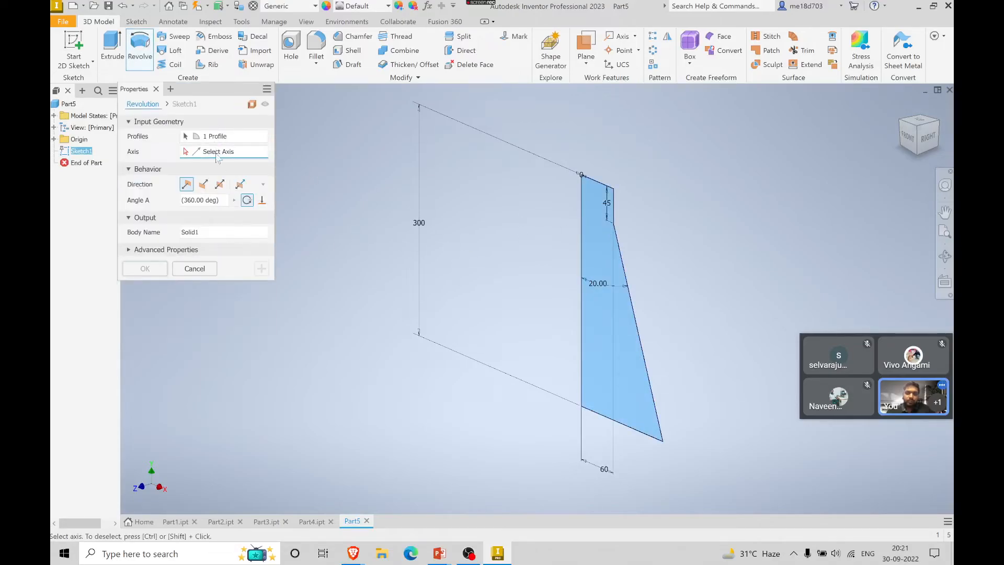
{"action": "left_click", "coordinate": [582, 252]}
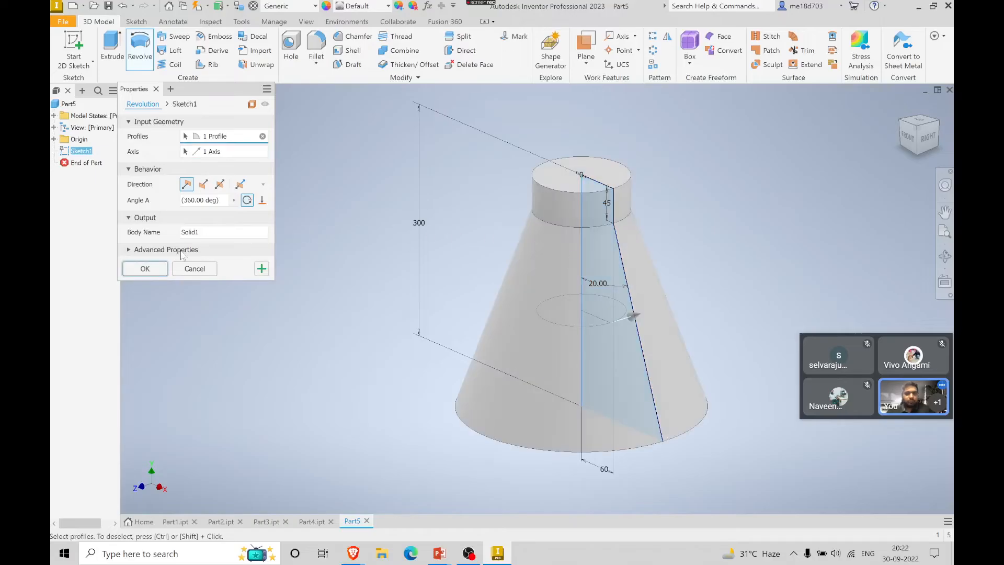
{"action": "left_click", "coordinate": [144, 269]}
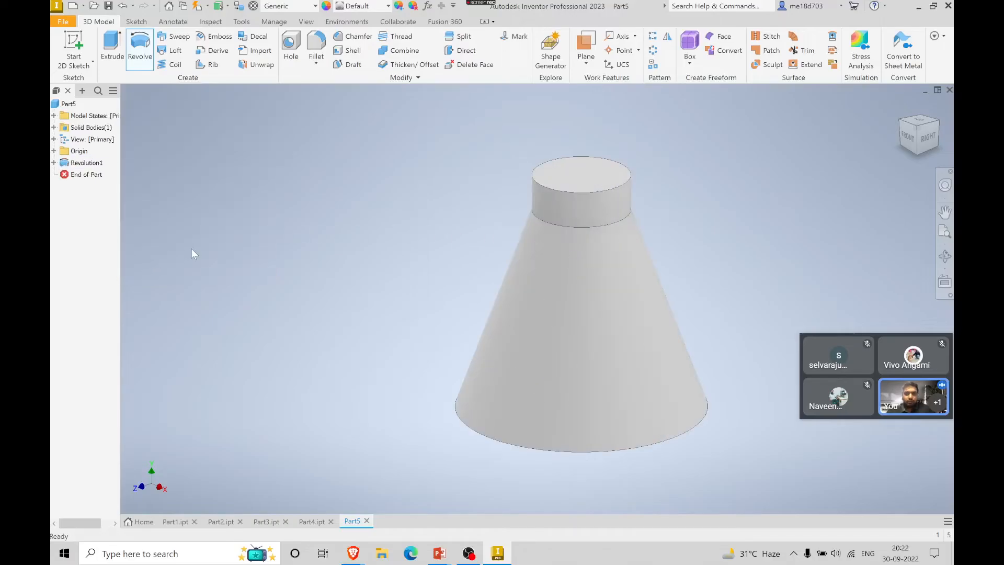
- Check the exercise drawing, then fillet the edge between the flask's neck and cone with a 60 mm radius
{"action": "key", "text": "alt+Tab"}
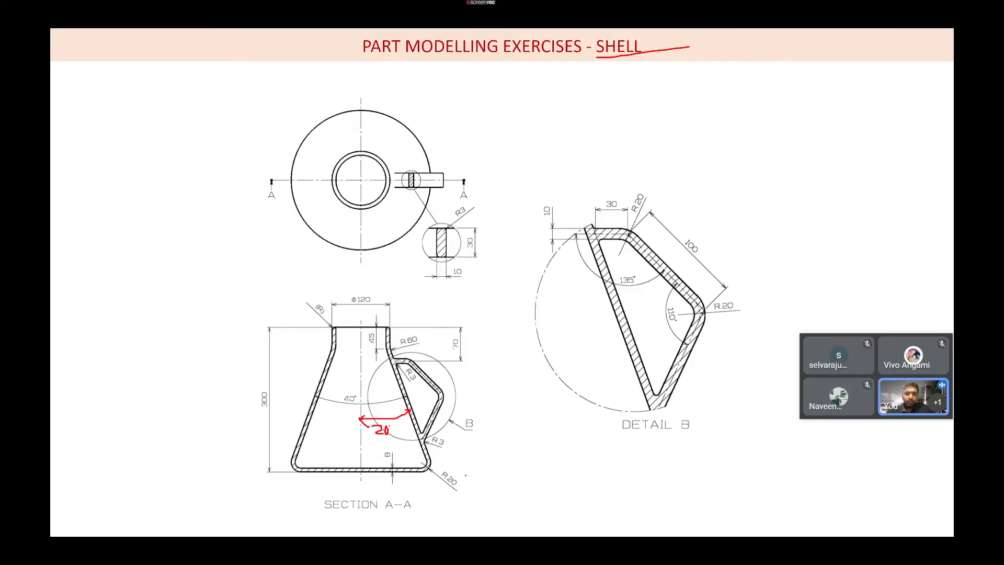
{"action": "key", "text": "alt+Tab"}
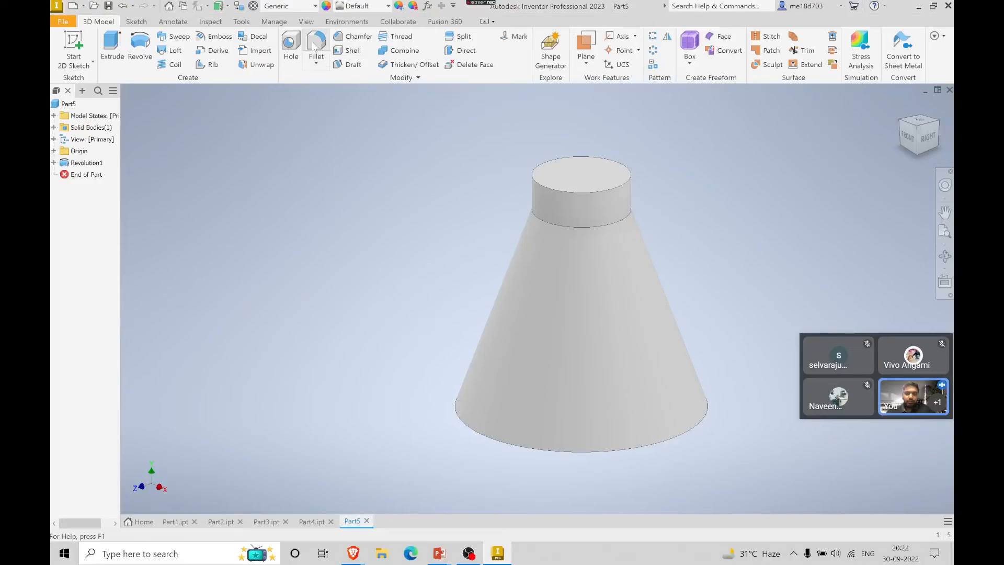
{"action": "key", "text": "f"}
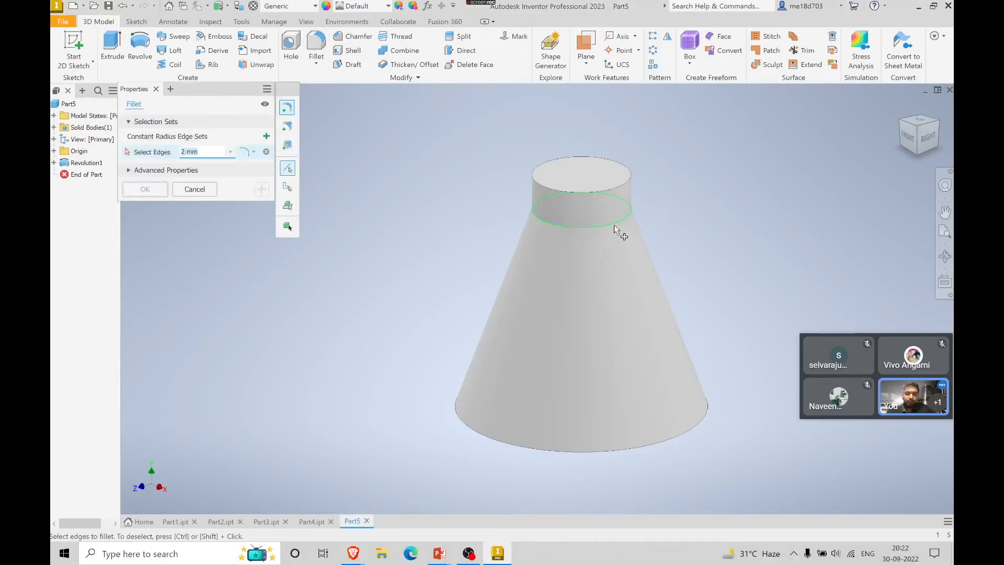
{"action": "type", "text": "60"}
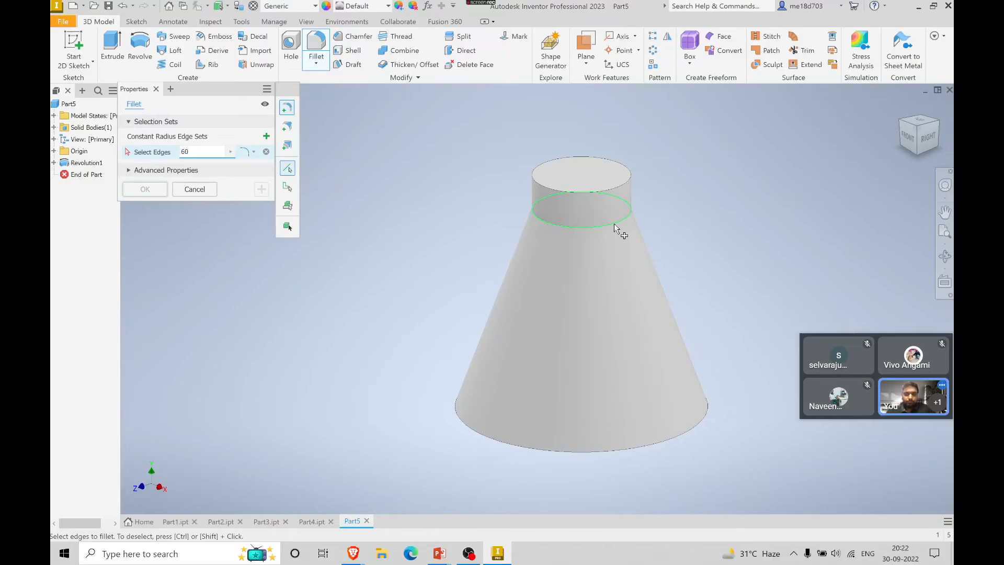
{"action": "left_click", "coordinate": [614, 224]}
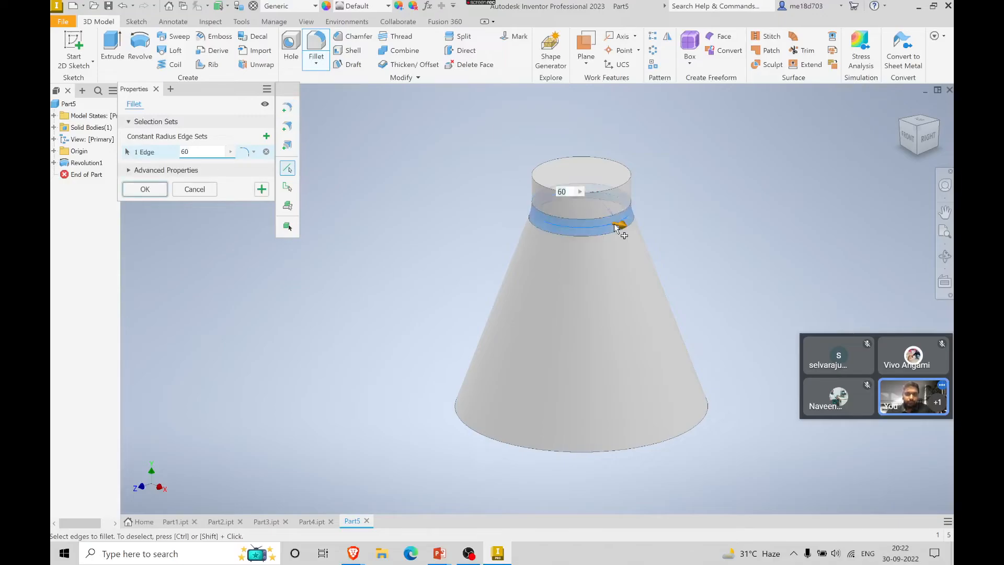
{"action": "left_click", "coordinate": [147, 189]}
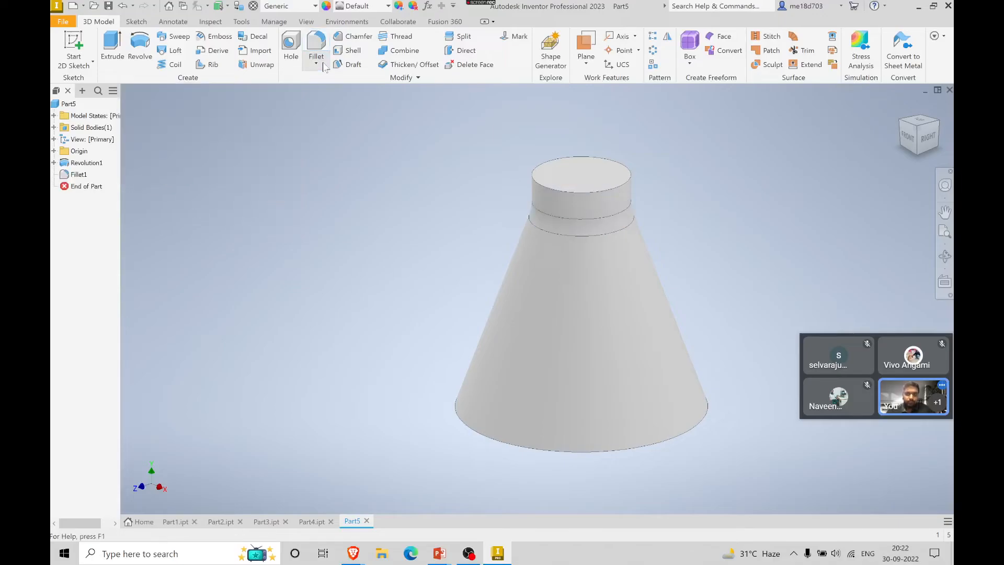
- Fillet the flask's bottom outer edge with a 20 mm radius
{"action": "key", "text": "f"}
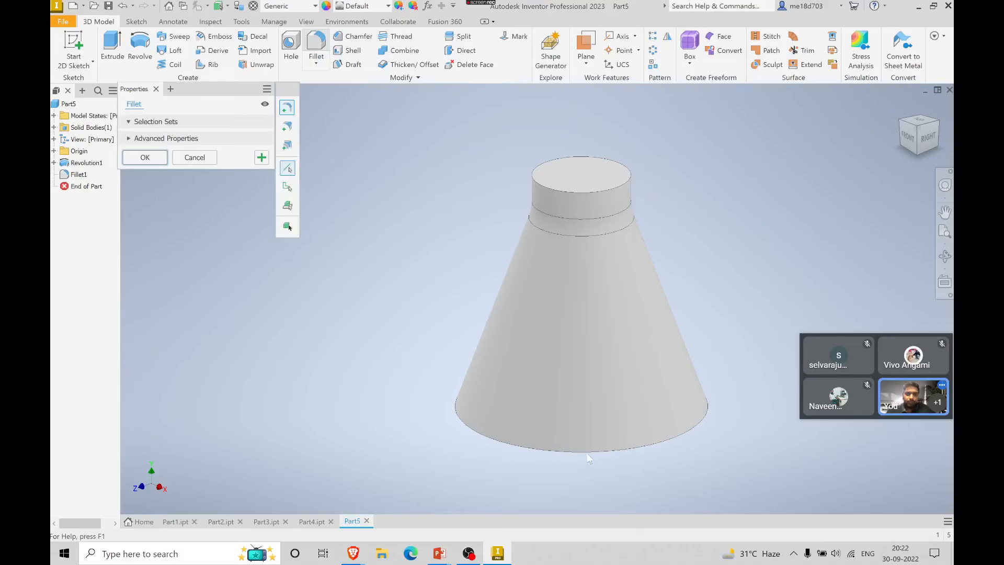
{"action": "type", "text": "20"}
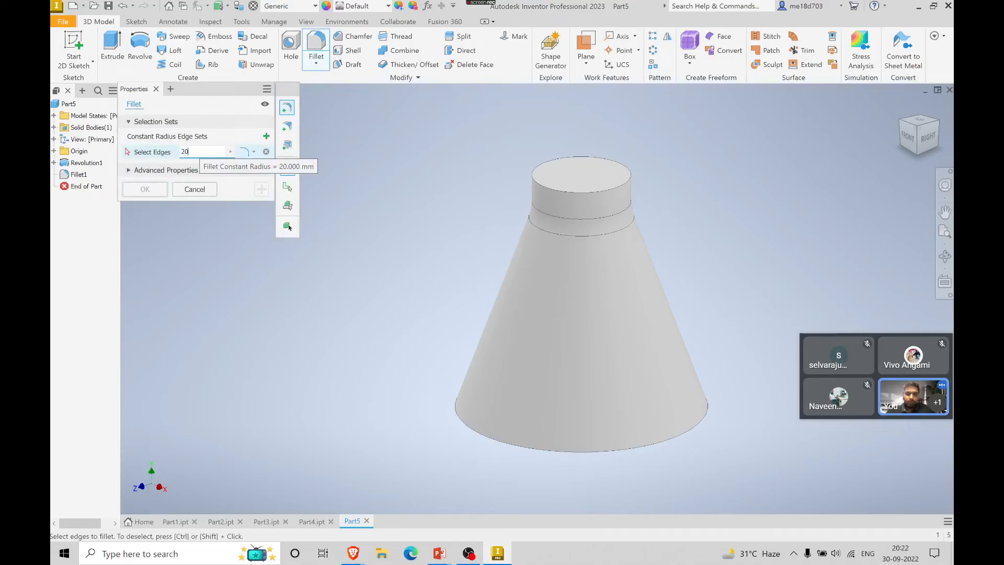
{"action": "left_click", "coordinate": [654, 446]}
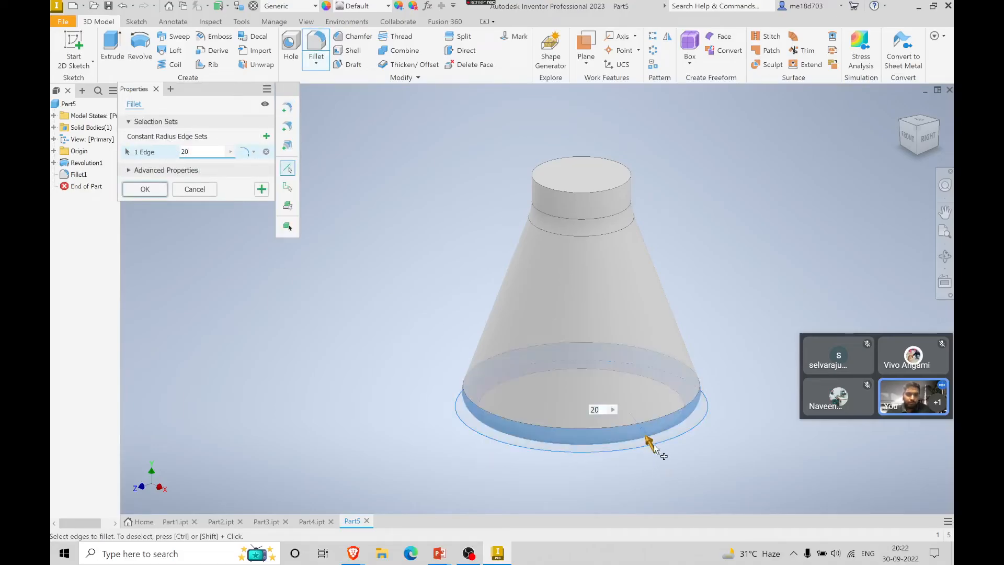
{"action": "left_click", "coordinate": [145, 189]}
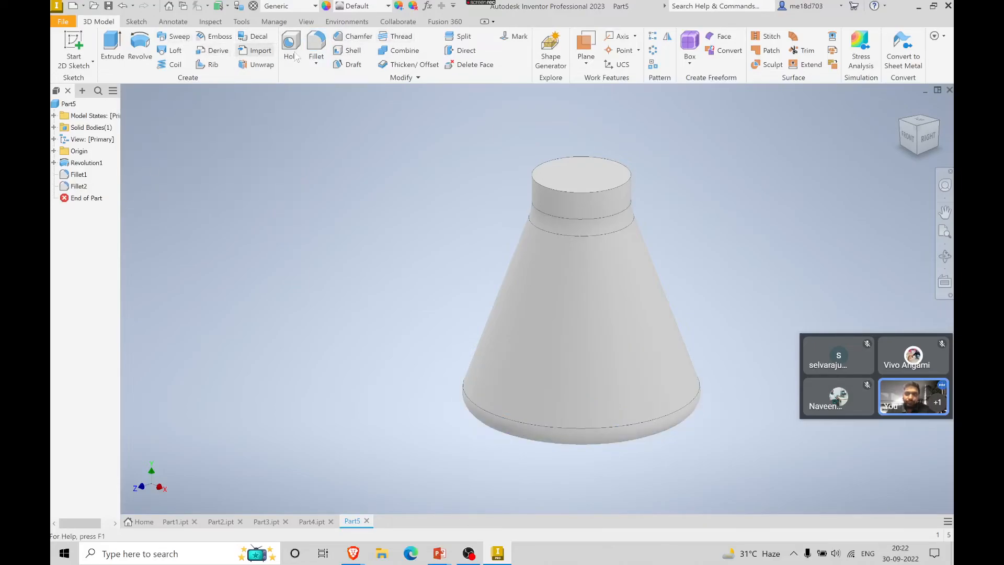
- Shell the flask to 8 mm wall thickness, removing the top face of the neck and checking the thickness in the exercise drawing
{"action": "left_click", "coordinate": [350, 50]}
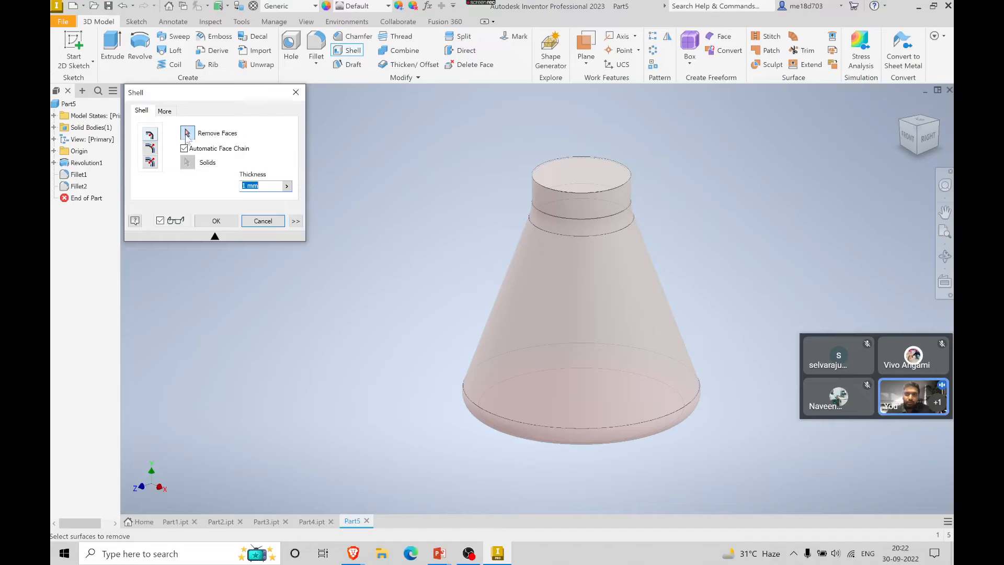
{"action": "left_click", "coordinate": [188, 135]}
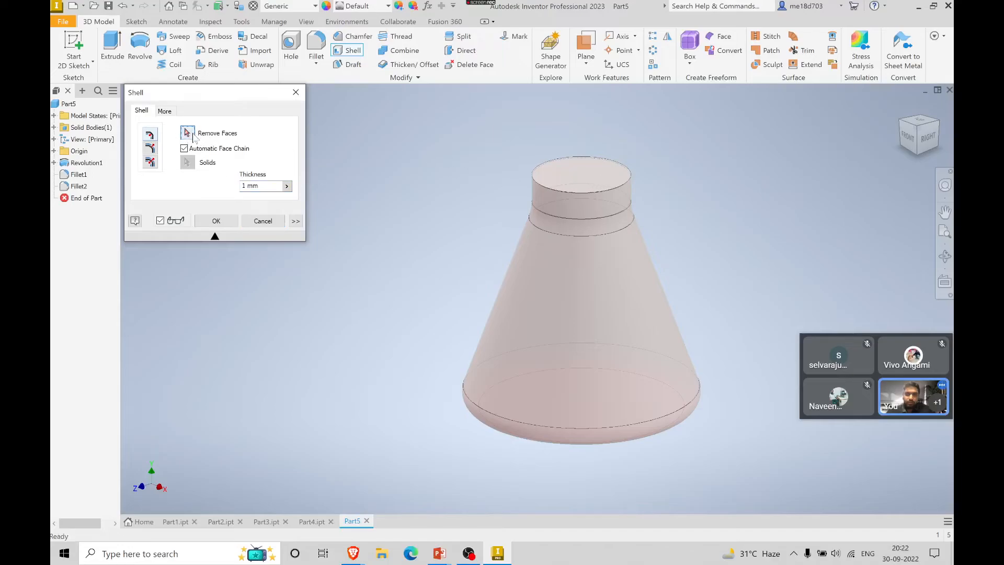
{"action": "left_click", "coordinate": [579, 183]}
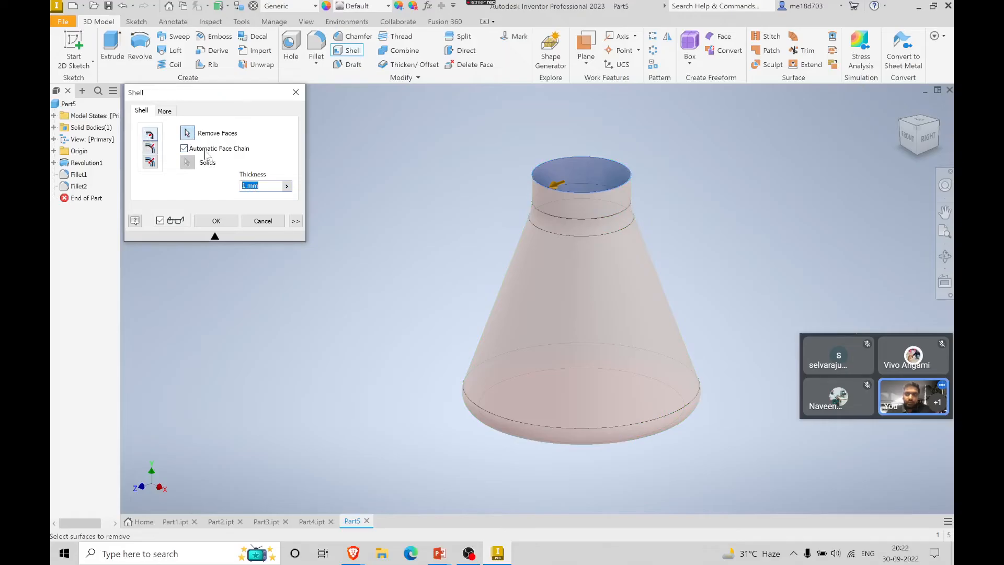
{"action": "key", "text": "alt+Tab"}
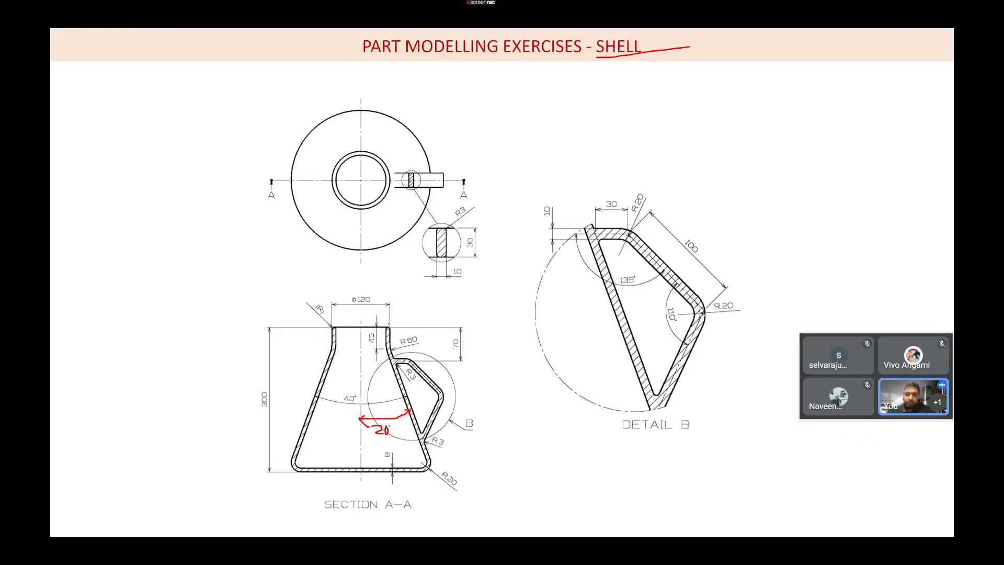
{"action": "key", "text": "alt+Tab"}
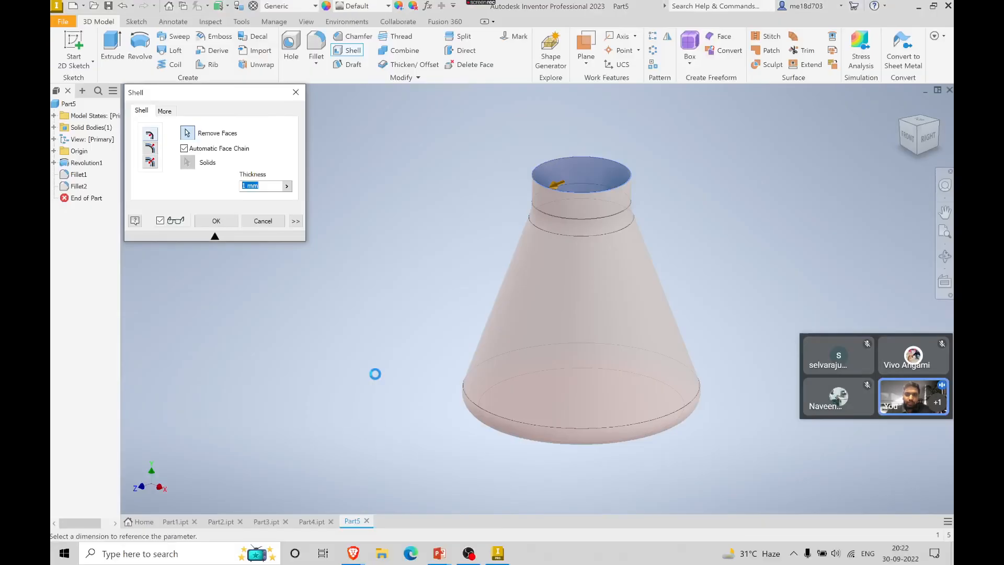
{"action": "type", "text": "8"}
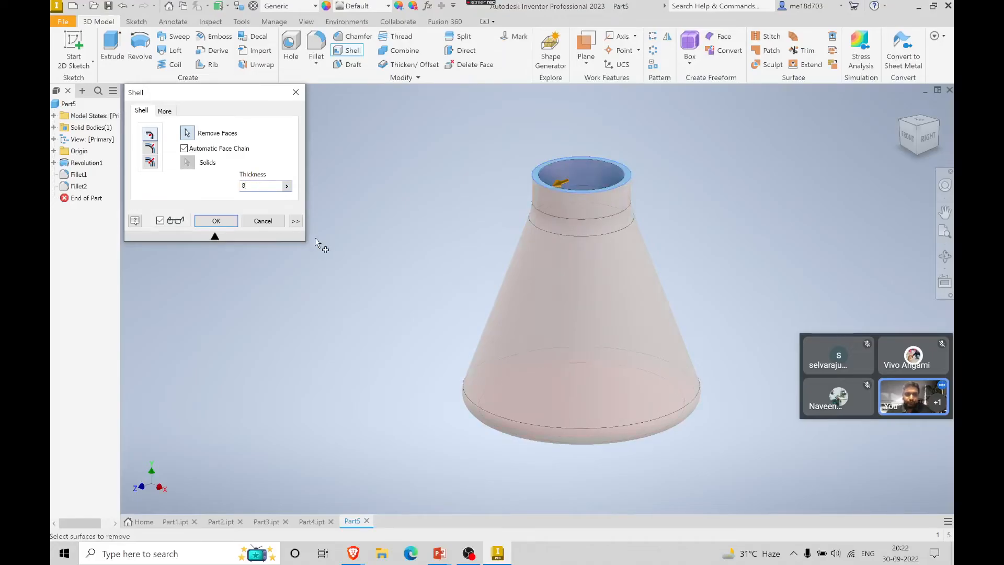
{"action": "left_click", "coordinate": [215, 221]}
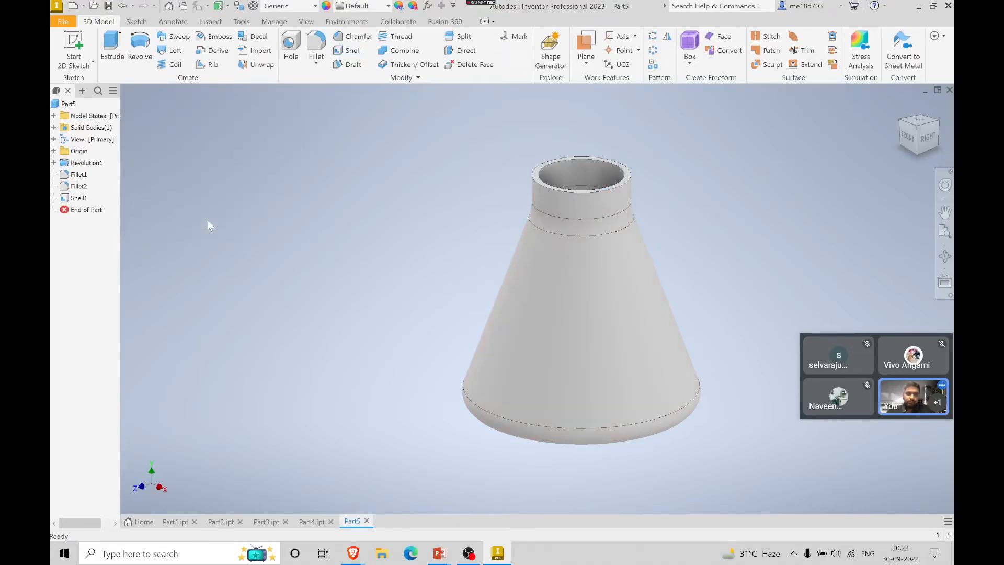
- Check the exercise drawing, then start a sketch on the XY plane and slice the graphics to show the flask's section
{"action": "key", "text": "alt+Tab"}
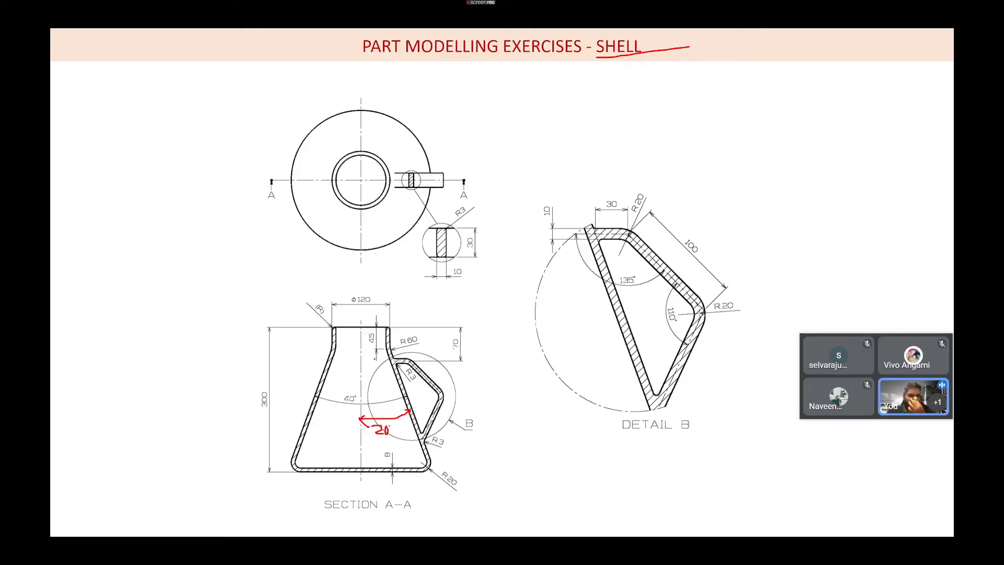
{"action": "key", "text": "alt+Tab"}
{"action": "key", "text": "s"}
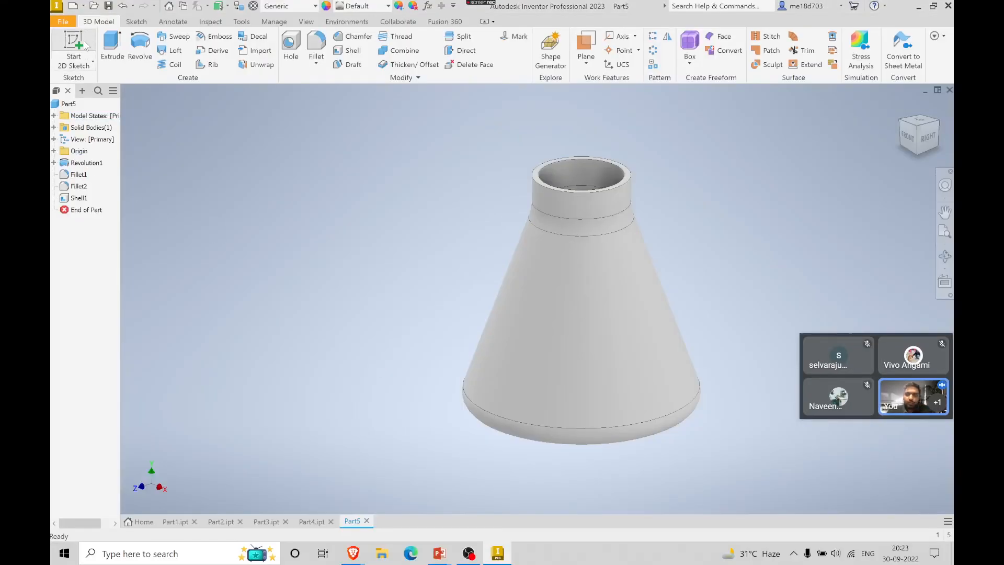
{"action": "left_click", "coordinate": [54, 151]}
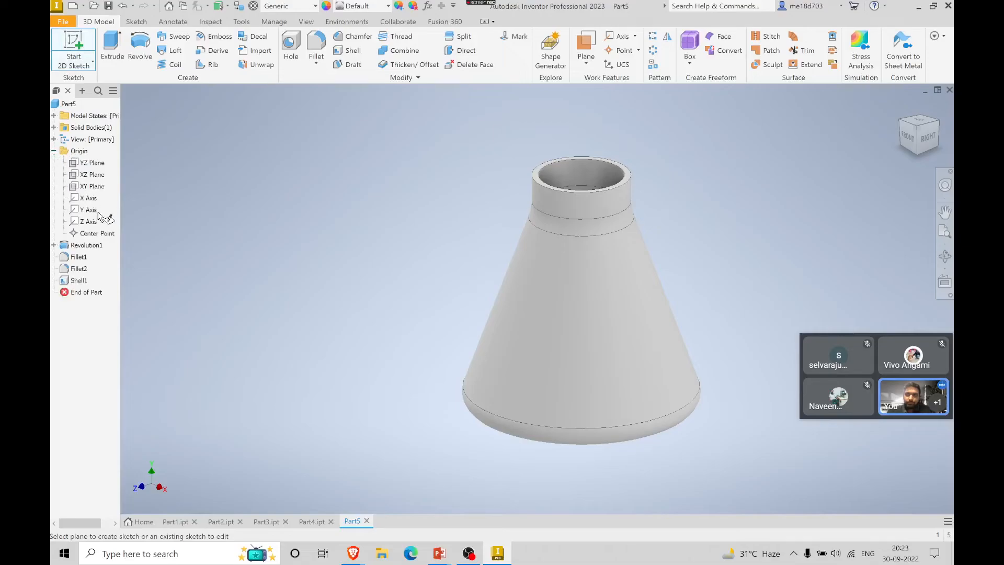
{"action": "left_click", "coordinate": [93, 186]}
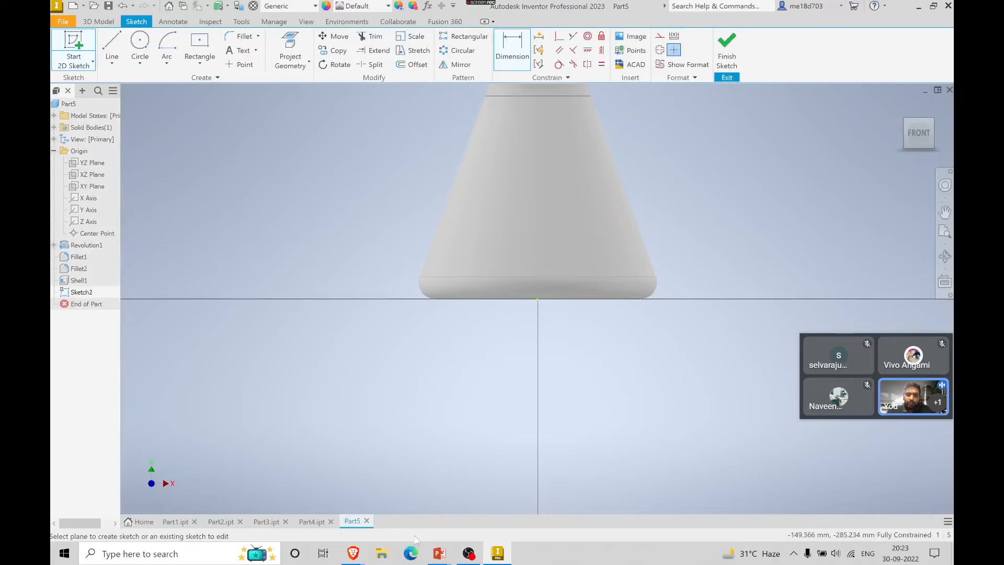
{"action": "left_click", "coordinate": [370, 535]}
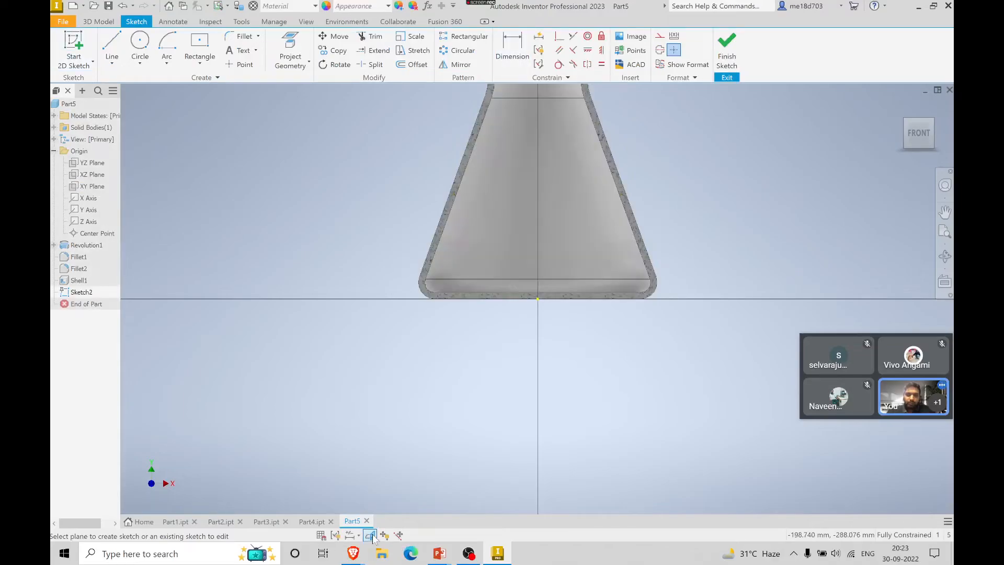
{"action": "left_click_drag", "start_coordinate": [308, 330], "coordinate": [270, 452]}
{"action": "key", "text": "Escape"}
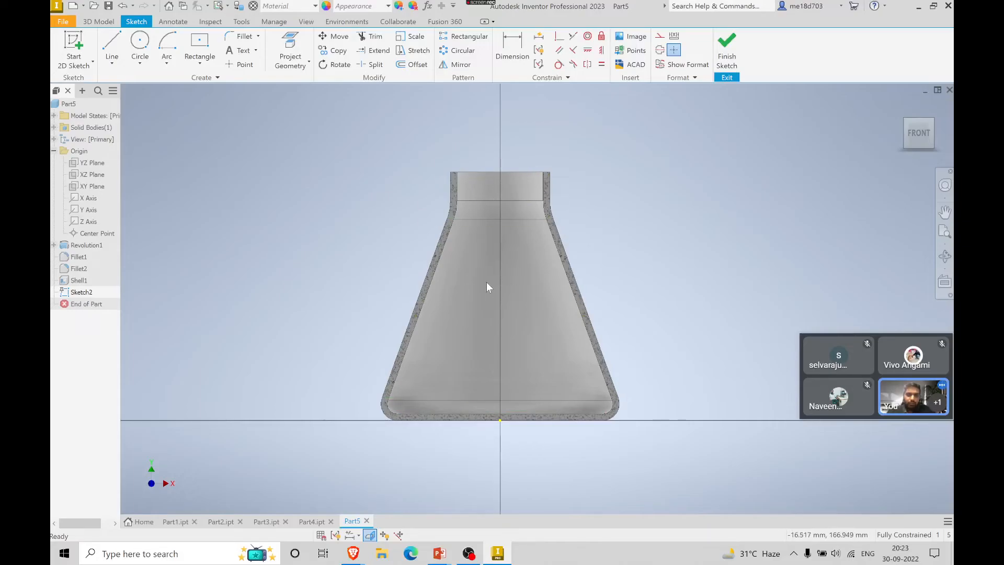
- Sketch the handle path as three connected lines from and back into the flask, starting horizontally about 78 mm below the rim
{"action": "left_click", "coordinate": [107, 45]}
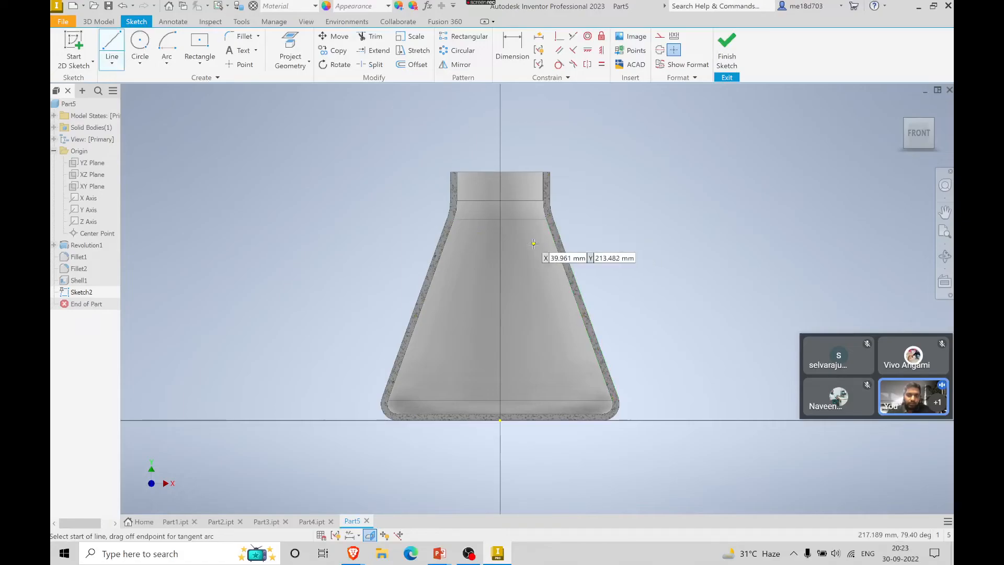
{"action": "left_click", "coordinate": [525, 236]}
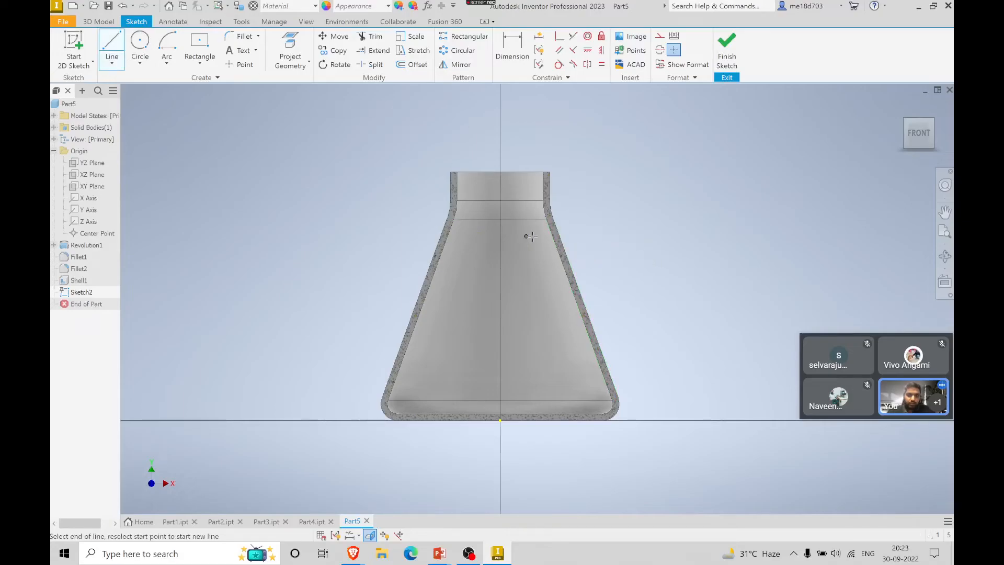
{"action": "left_click", "coordinate": [626, 237]}
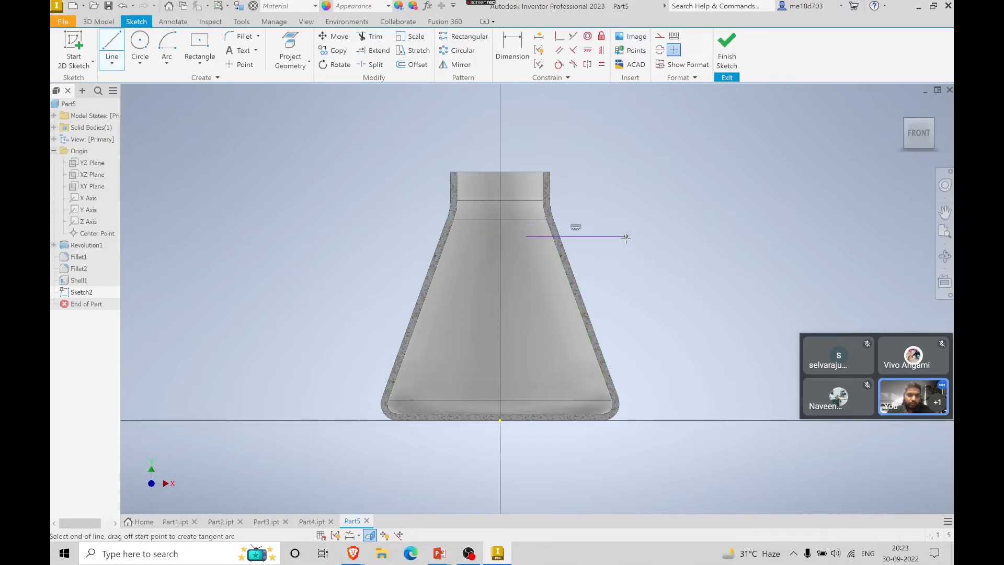
{"action": "left_click", "coordinate": [693, 318]}
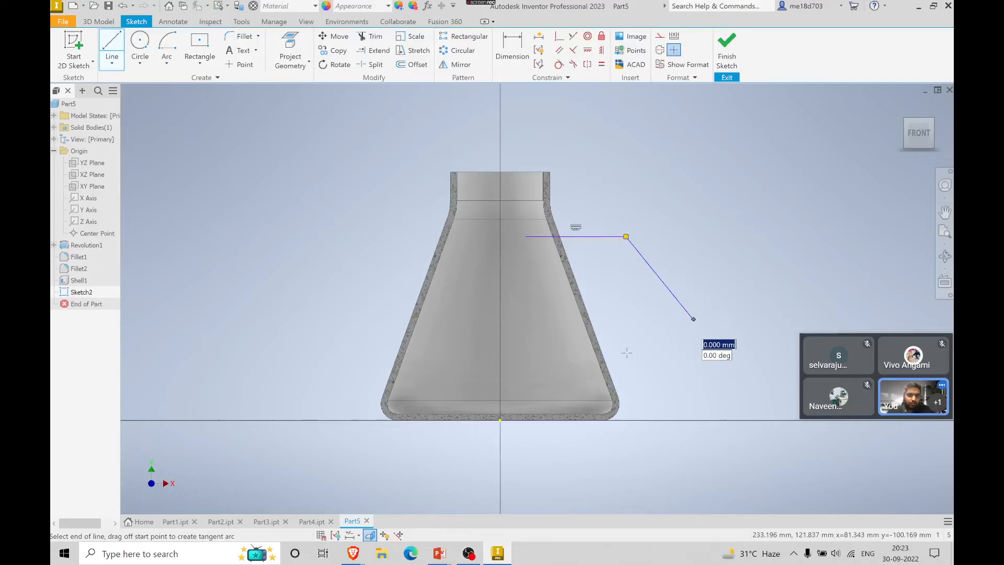
{"action": "left_click", "coordinate": [569, 388]}
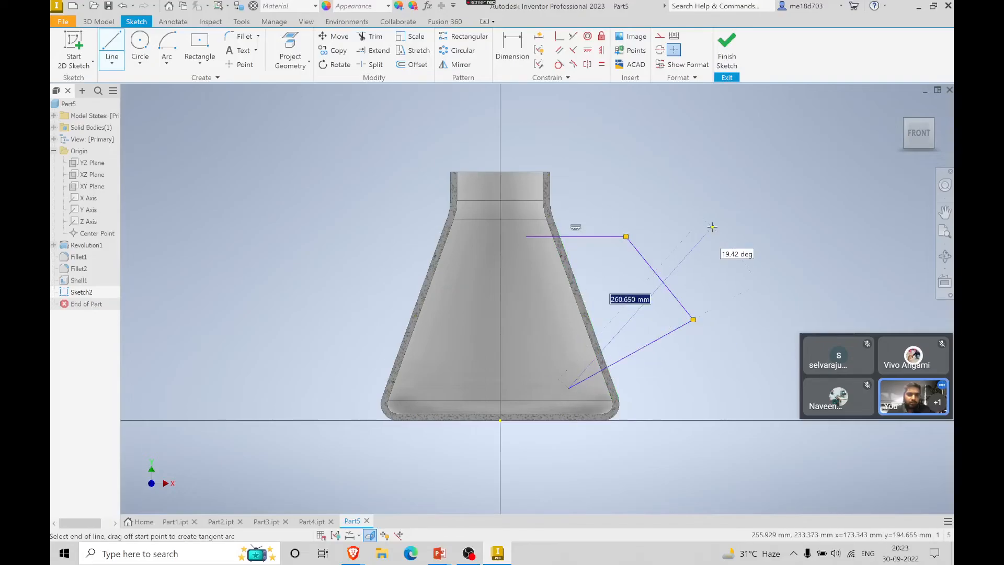
{"action": "key", "text": "Escape"}
- Dimension the handle path's horizontal line 70 mm below the flask's top edge, consulting the exercise drawing before and after
{"action": "key", "text": "alt+Tab"}
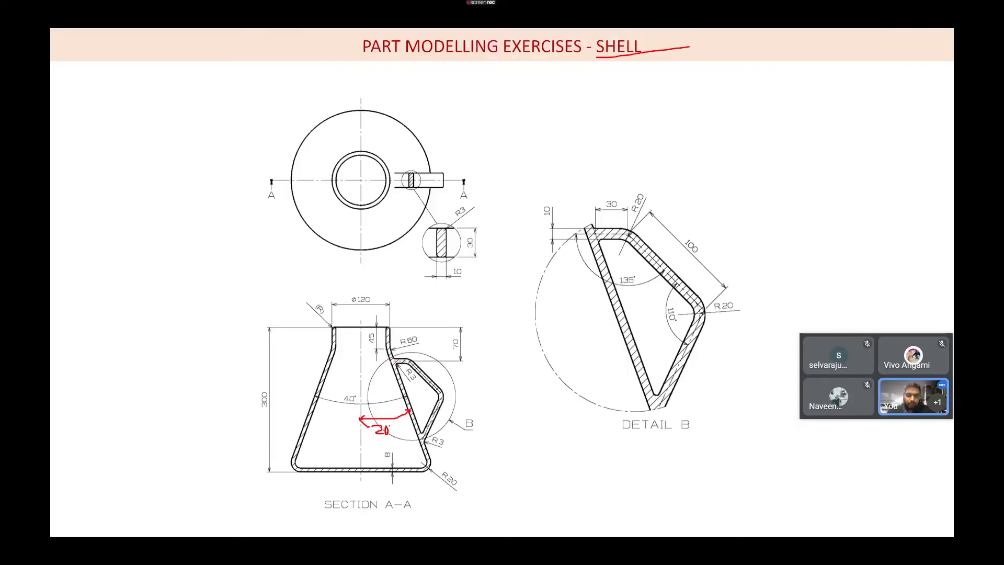
{"action": "key", "text": "alt+Tab"}
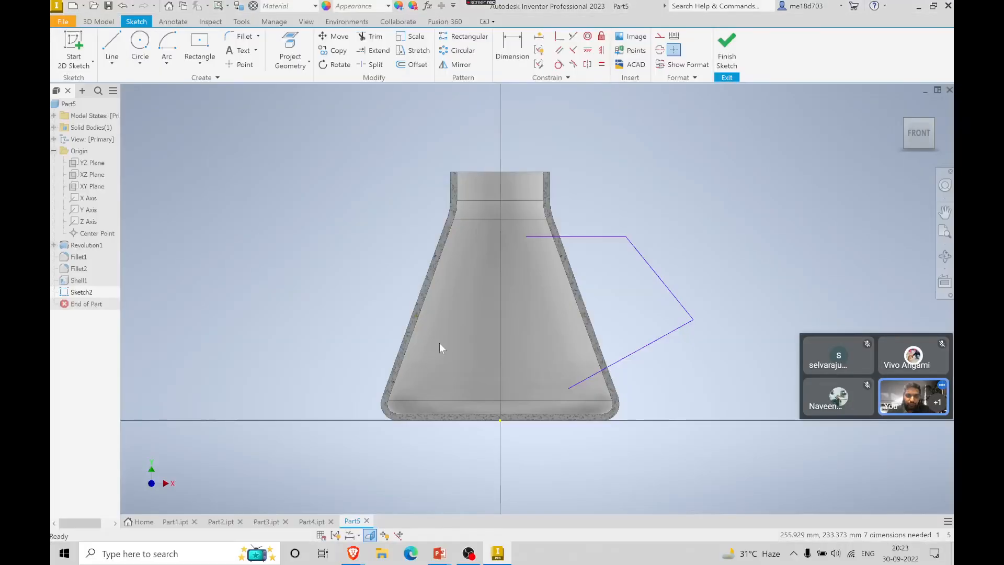
{"action": "left_click", "coordinate": [512, 46]}
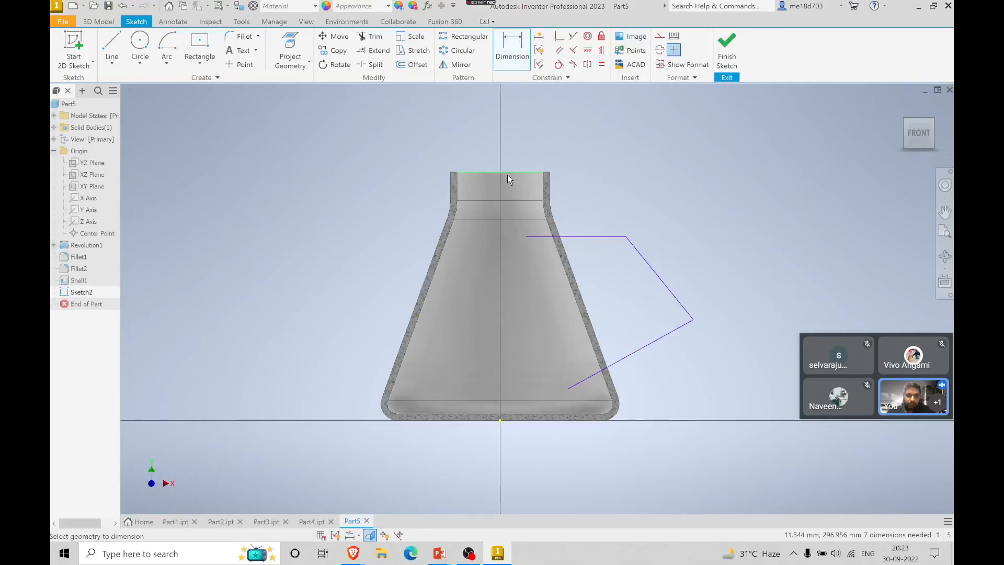
{"action": "left_click", "coordinate": [526, 236]}
{"action": "left_click", "coordinate": [509, 172]}
{"action": "left_click", "coordinate": [676, 198]}
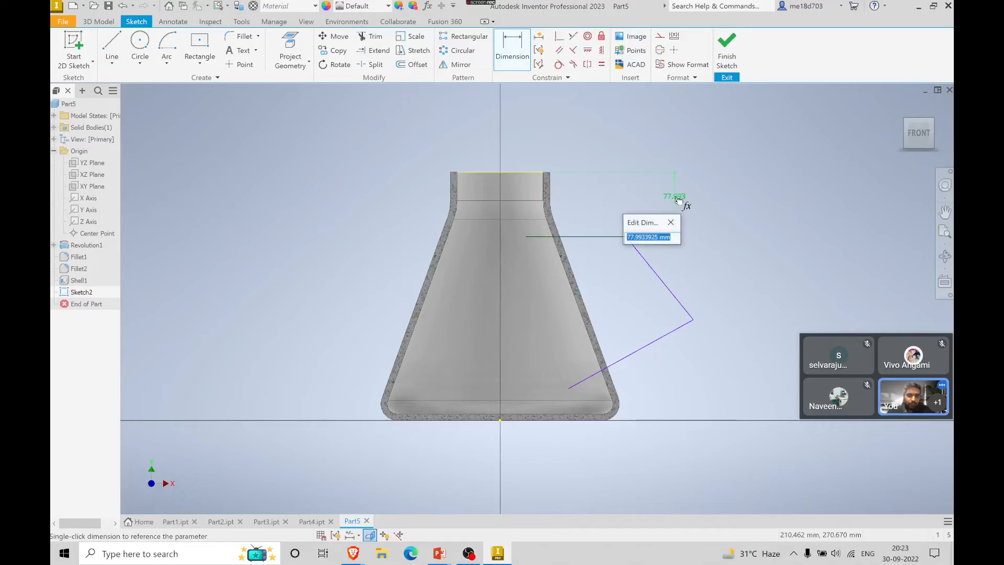
{"action": "type", "text": "70"}
{"action": "key", "text": "Return"}
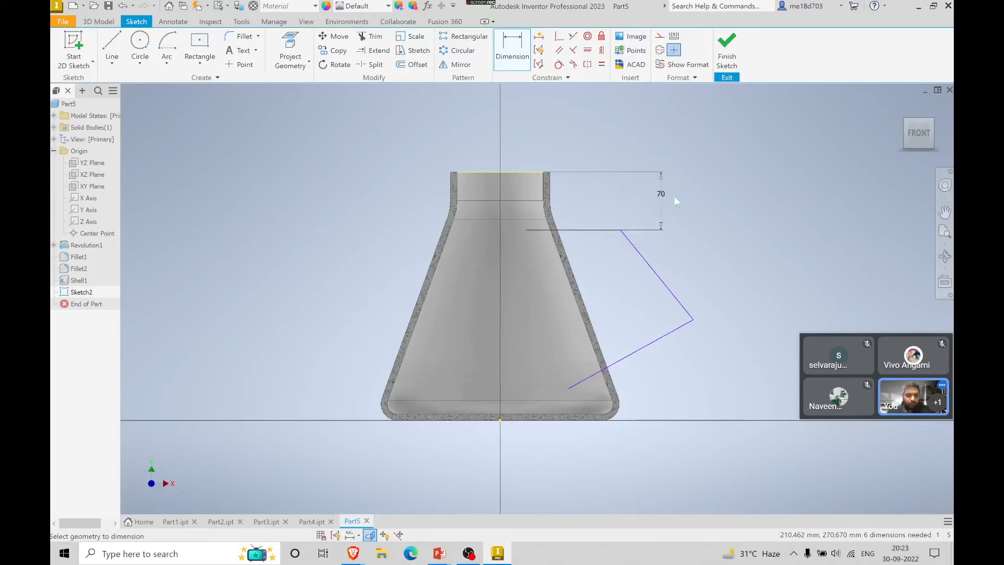
{"action": "key", "text": "alt+Tab"}
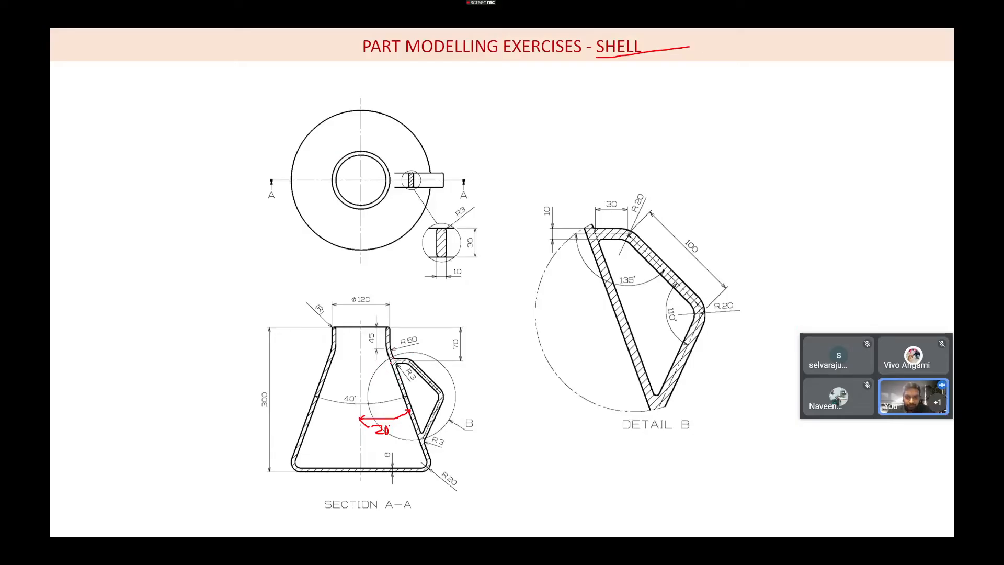
{"action": "key", "text": "alt+Tab"}
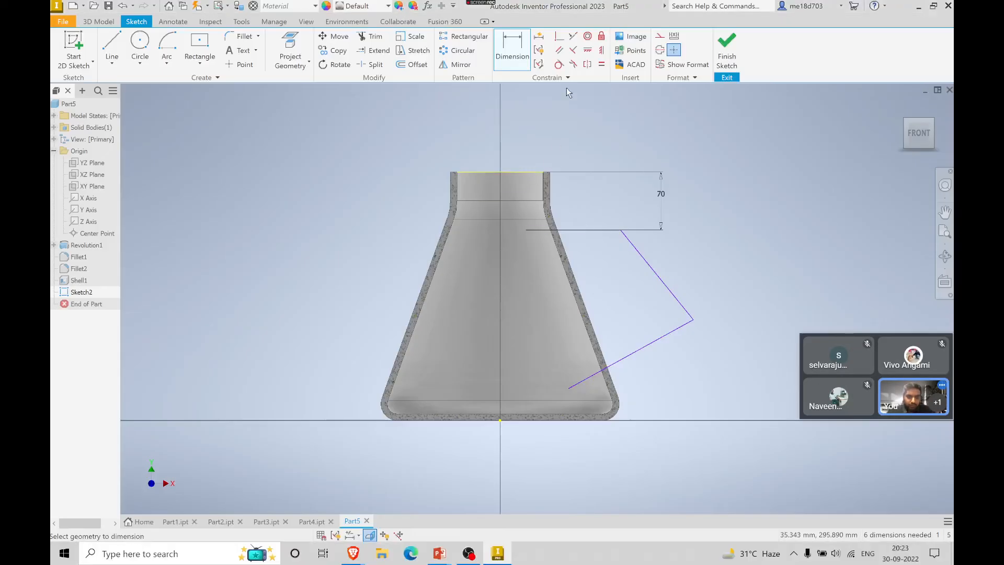
- Project the flask's outer wall edge into the sketch and place a point where it crosses the handle's horizontal line
{"action": "left_click", "coordinate": [240, 64]}
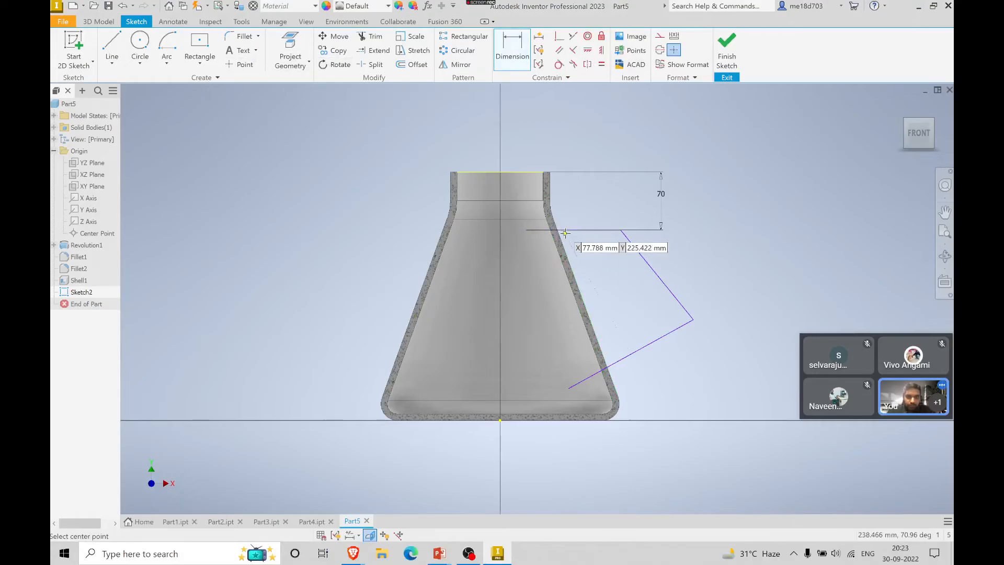
{"action": "scroll", "coordinate": [550, 230], "scroll_direction": "up", "scroll_amount": 5}
{"action": "scroll", "coordinate": [563, 232], "scroll_direction": "up", "scroll_amount": 2}
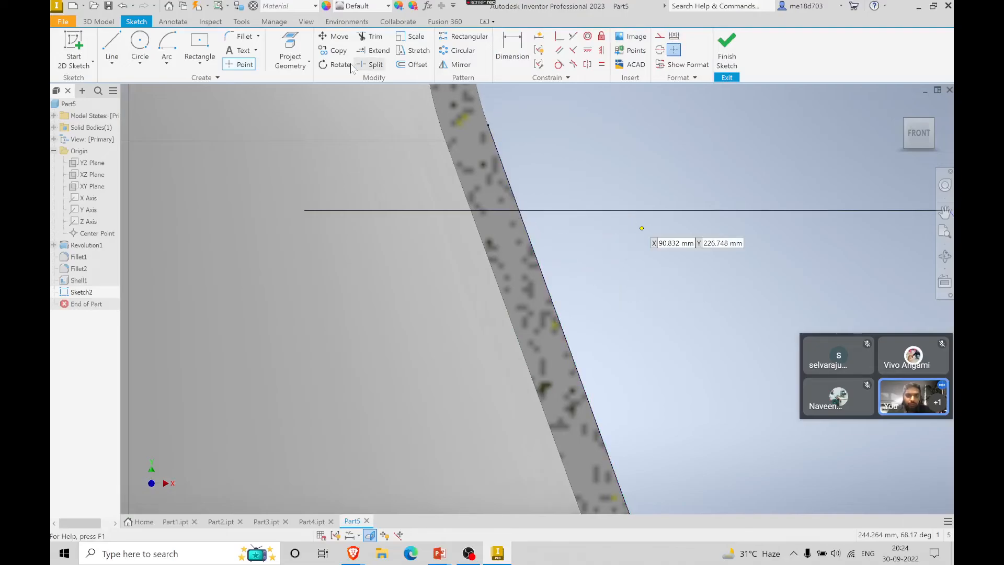
{"action": "key", "text": "p"}
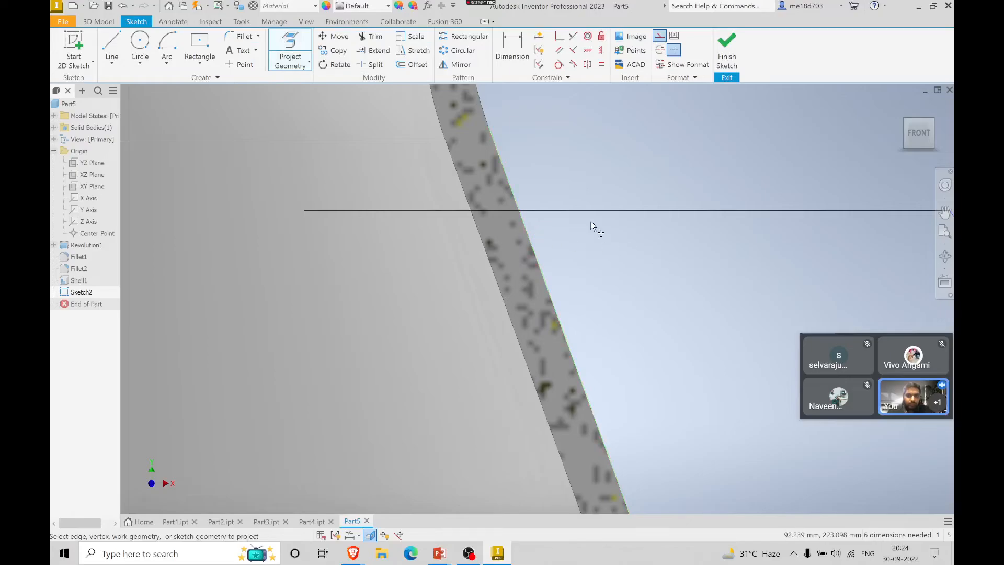
{"action": "left_click", "coordinate": [230, 64]}
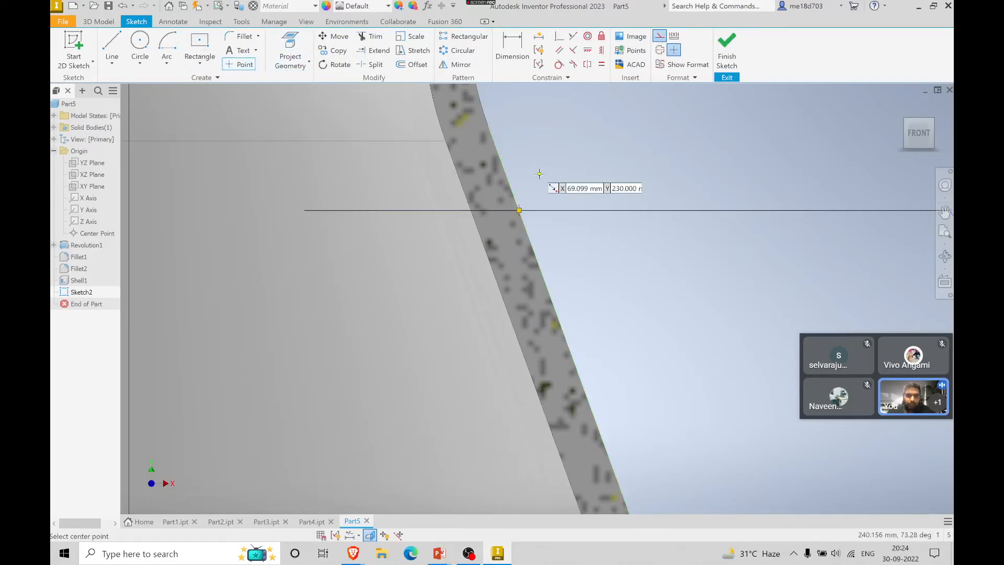
{"action": "scroll", "coordinate": [529, 182], "scroll_direction": "up", "scroll_amount": 1}
{"action": "scroll", "coordinate": [530, 181], "scroll_direction": "up", "scroll_amount": 4}
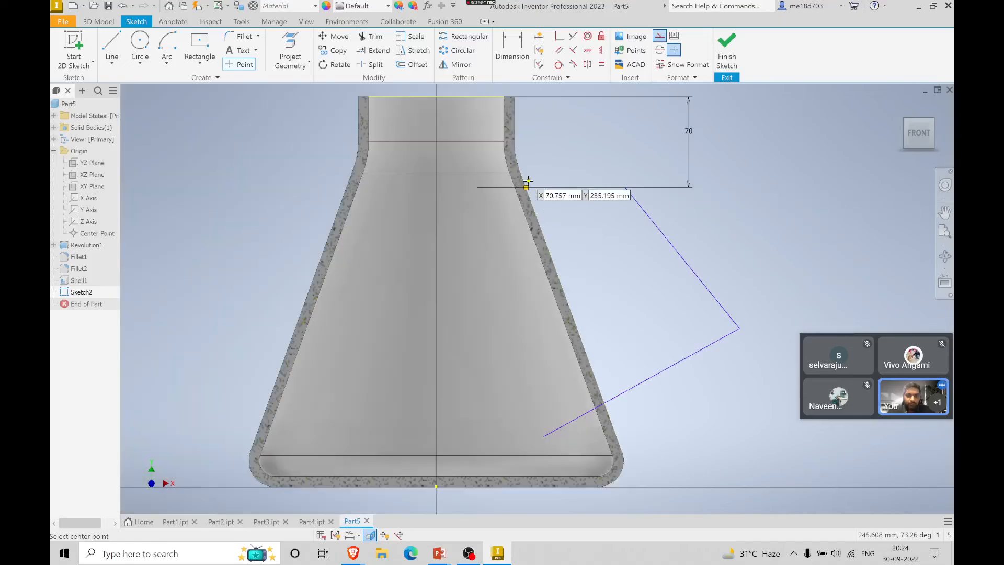
- Dimension the horizontal distance from the outer wall point to the handle line's outer end as 30 mm
{"action": "middle_click_drag", "start_coordinate": [578, 157], "coordinate": [487, 168]}
{"action": "left_click", "coordinate": [512, 48]}
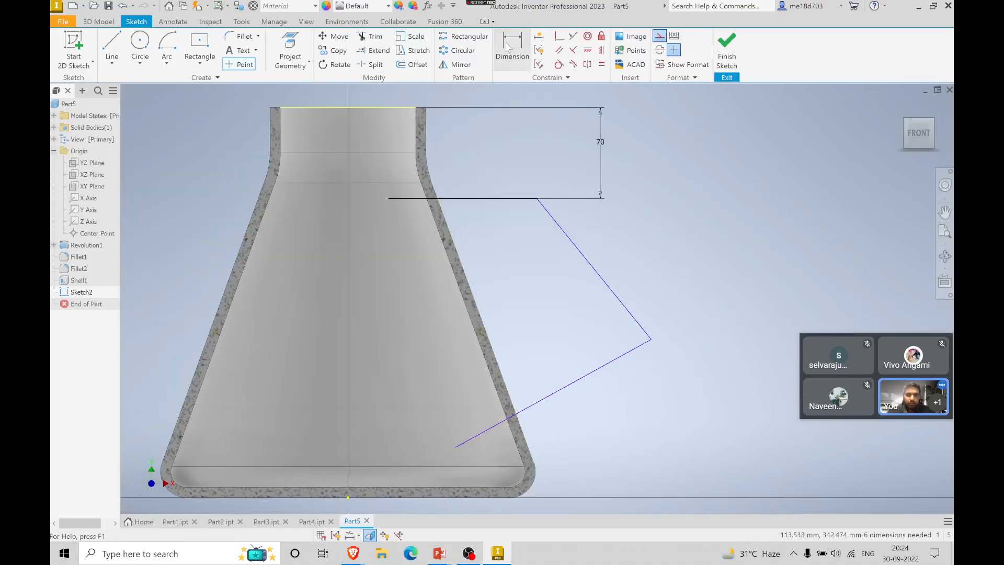
{"action": "left_click", "coordinate": [440, 200]}
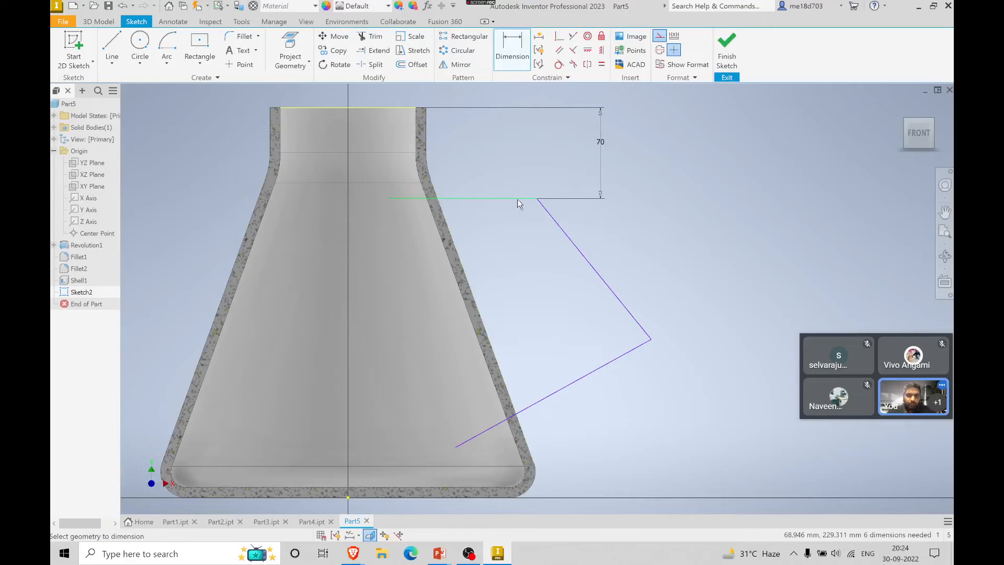
{"action": "left_click", "coordinate": [538, 201]}
{"action": "left_click", "coordinate": [487, 155]}
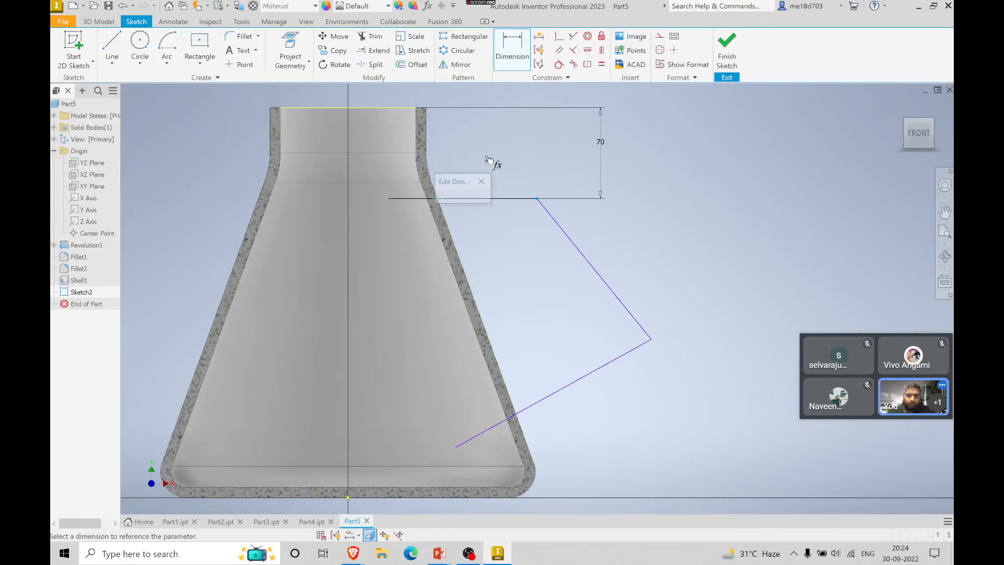
{"action": "type", "text": "30"}
{"action": "key", "text": "Return"}
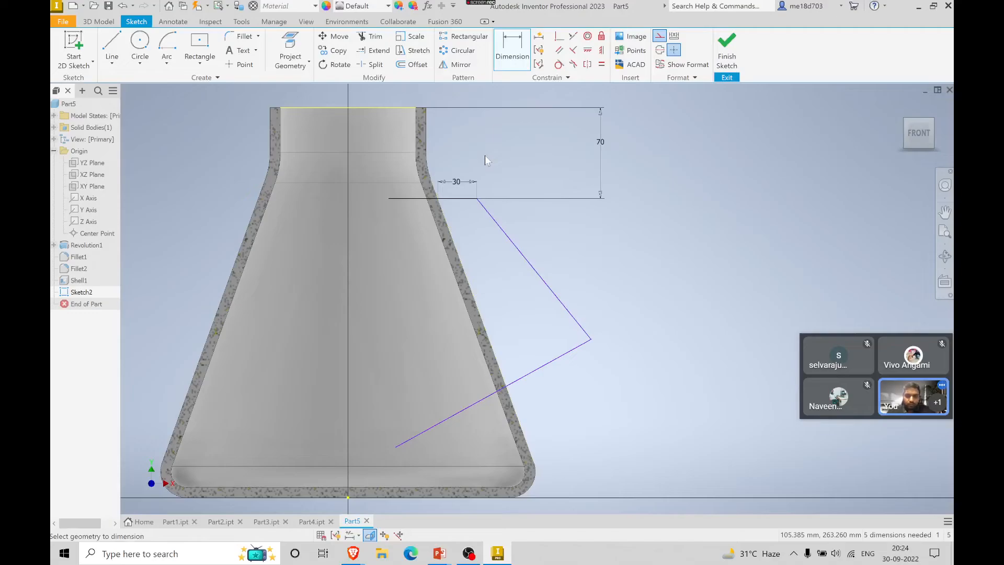
- Check the exercise drawing, then dimension the angle between the handle's horizontal and upper sloping lines as 135 degrees
{"action": "key", "text": "alt+Tab"}
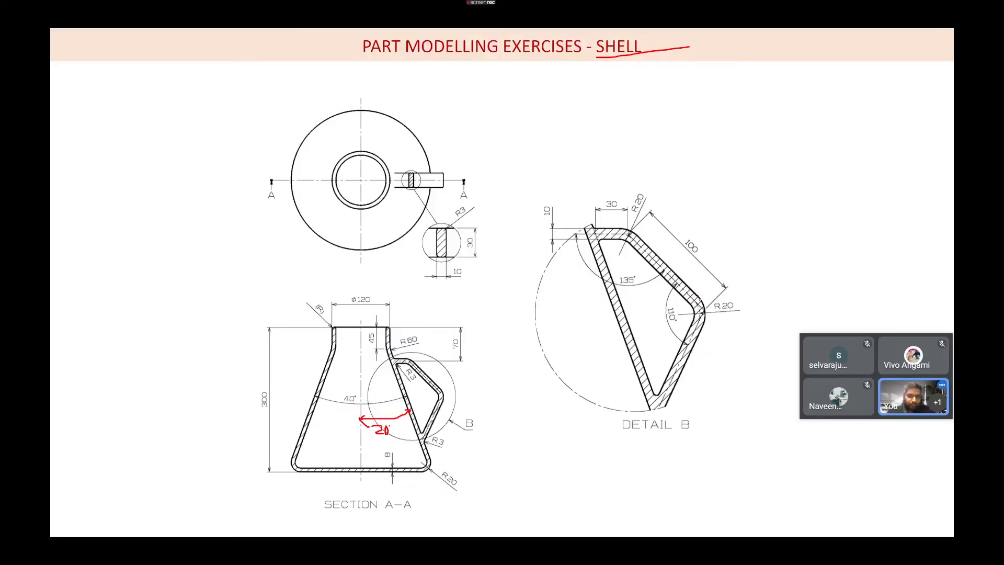
{"action": "key", "text": "alt+Tab"}
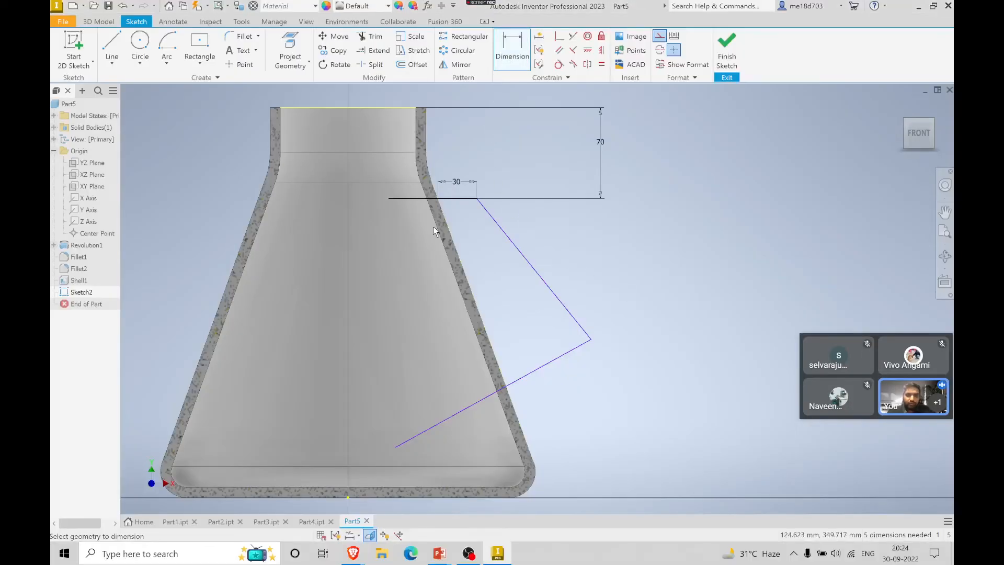
{"action": "left_click", "coordinate": [451, 199]}
{"action": "left_click", "coordinate": [517, 247]}
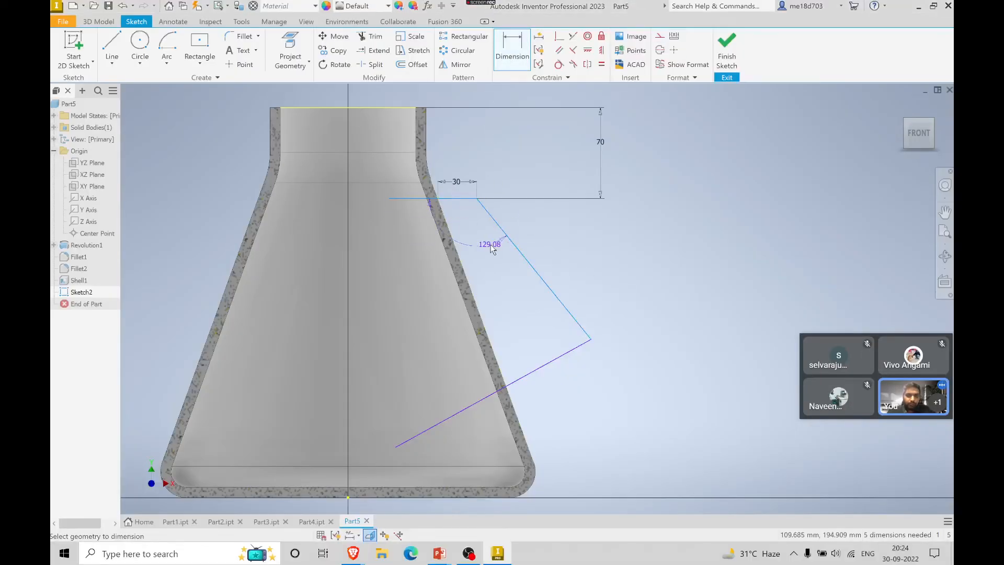
{"action": "left_click", "coordinate": [482, 249]}
{"action": "type", "text": "13"}
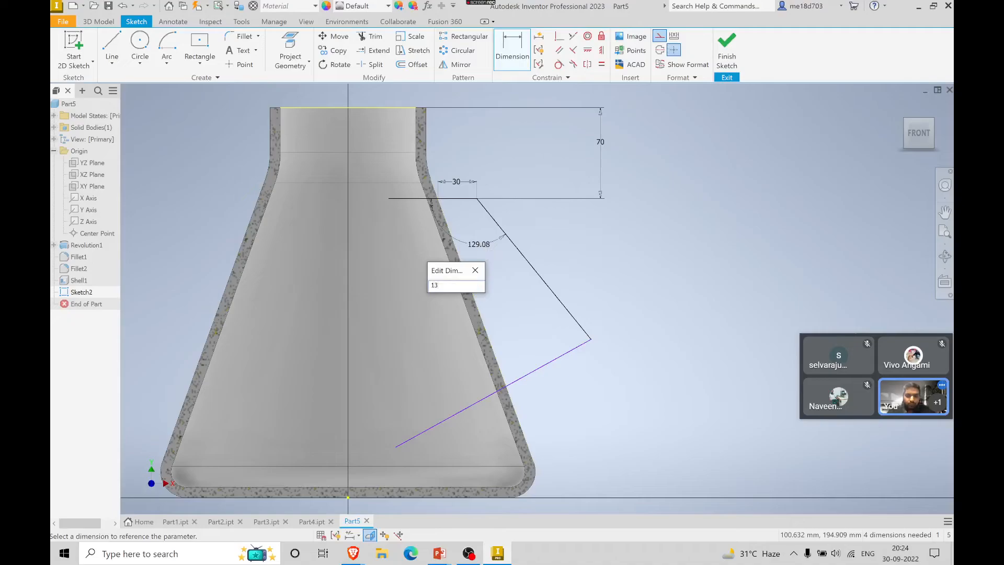
{"action": "type", "text": "5"}
{"action": "key", "text": "Return"}
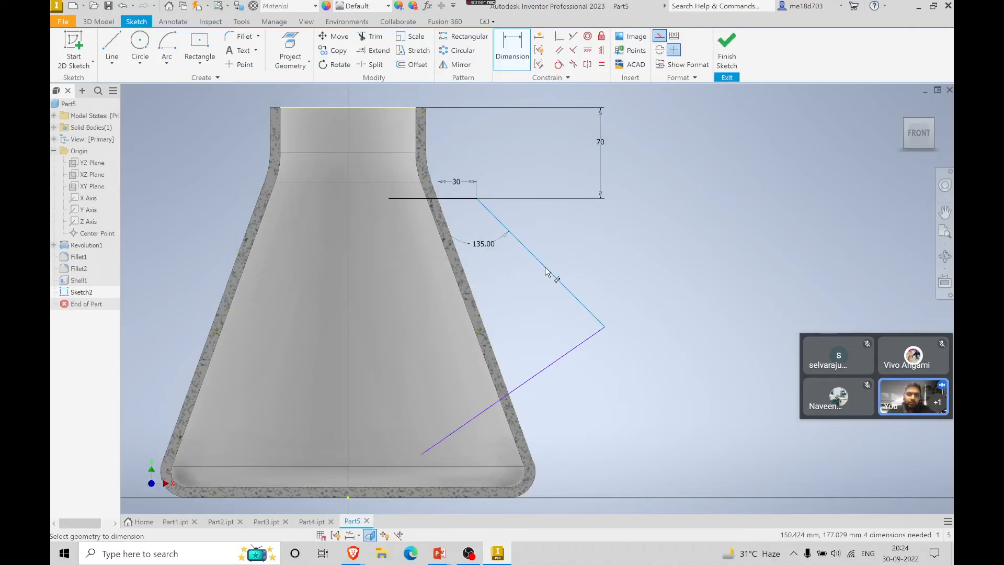
- Add an aligned dimension of 100 mm along the handle's upper sloping line
{"action": "right_click", "coordinate": [693, 255]}
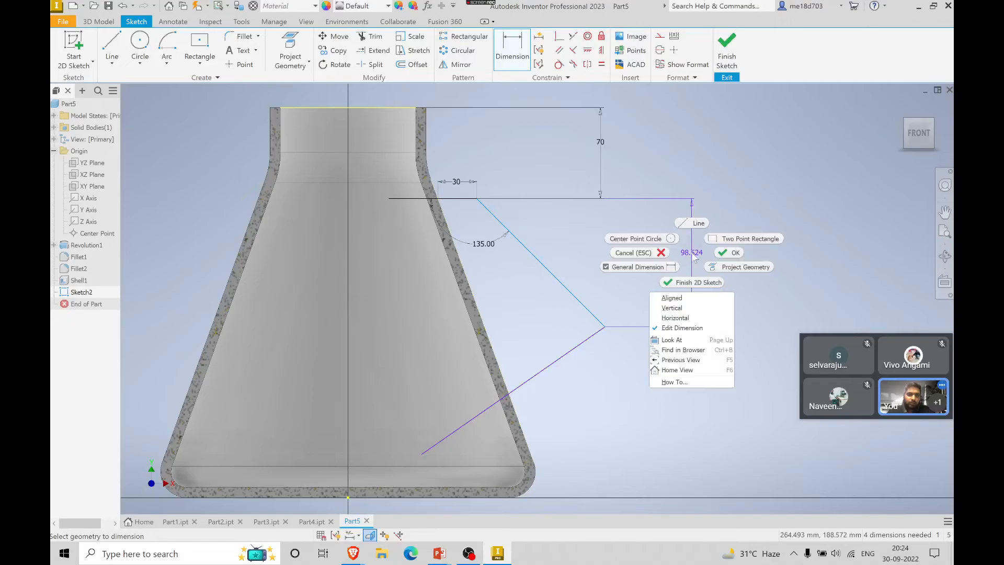
{"action": "left_click", "coordinate": [673, 298]}
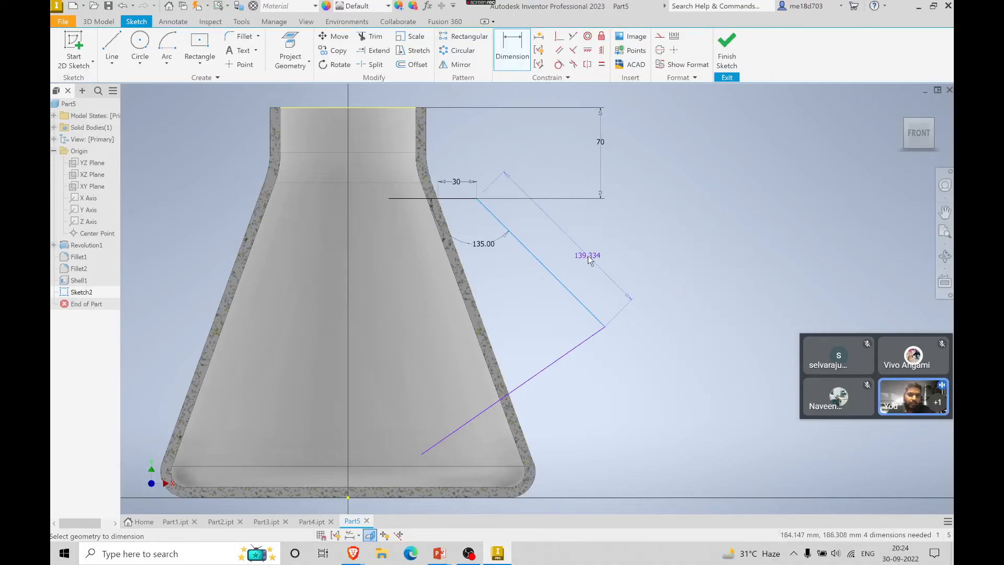
{"action": "left_click", "coordinate": [589, 259]}
{"action": "type", "text": "100"}
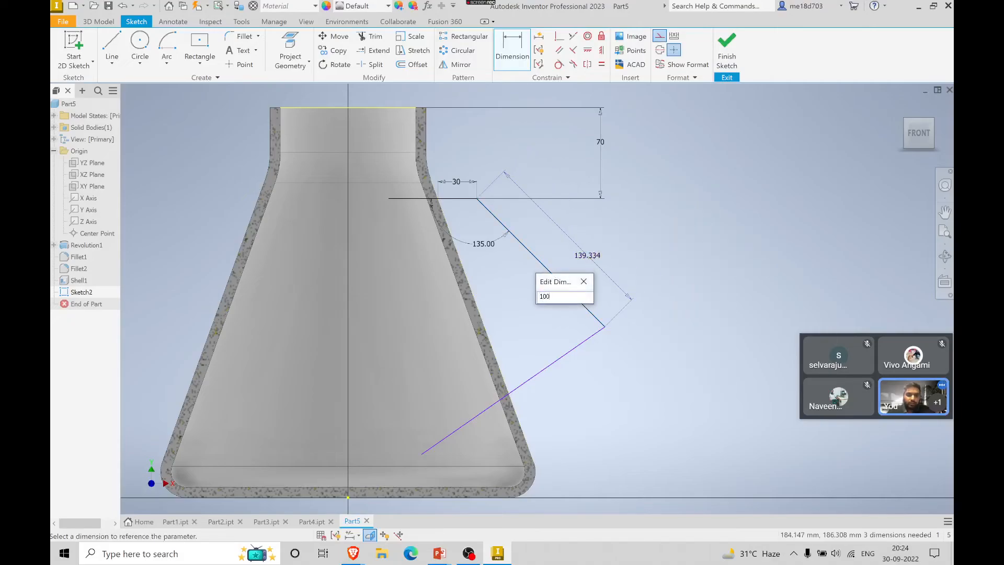
{"action": "key", "text": "Return"}
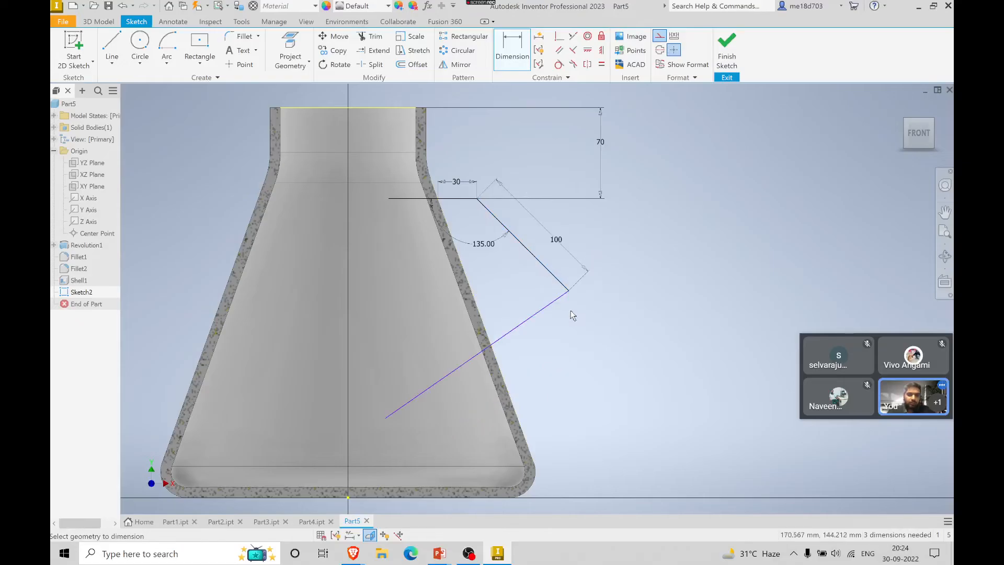
- Check the exercise drawing, then dimension the angle between the handle's two sloping lines as 110 degrees
{"action": "key", "text": "alt+Tab"}
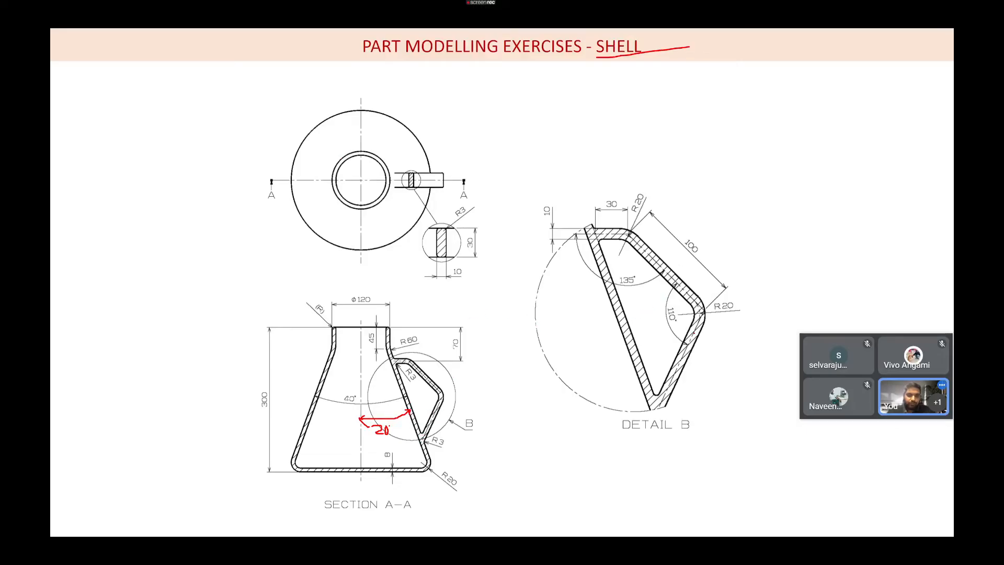
{"action": "key", "text": "alt+Tab"}
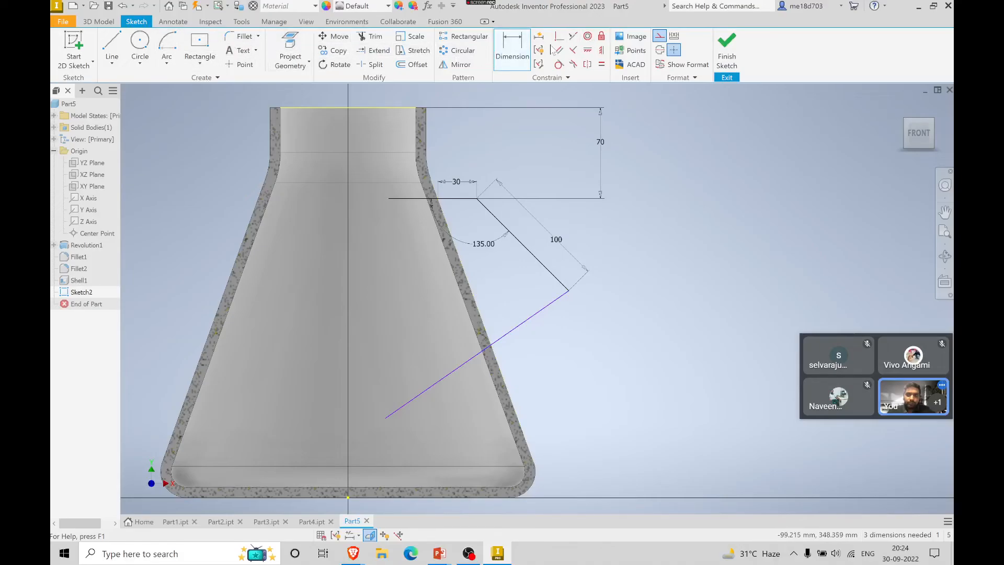
{"action": "left_click", "coordinate": [536, 258]}
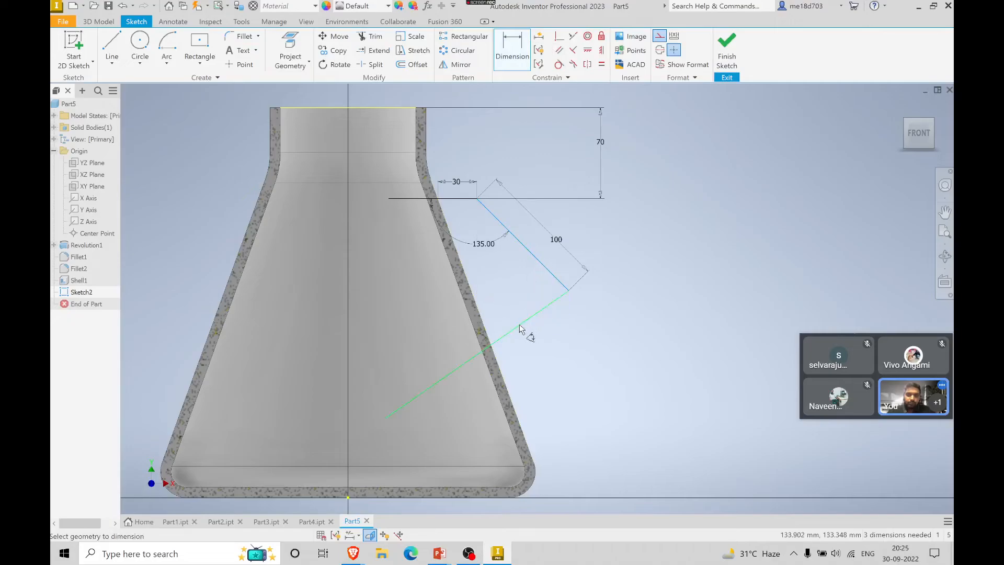
{"action": "left_click", "coordinate": [520, 326]}
{"action": "left_click", "coordinate": [521, 299]}
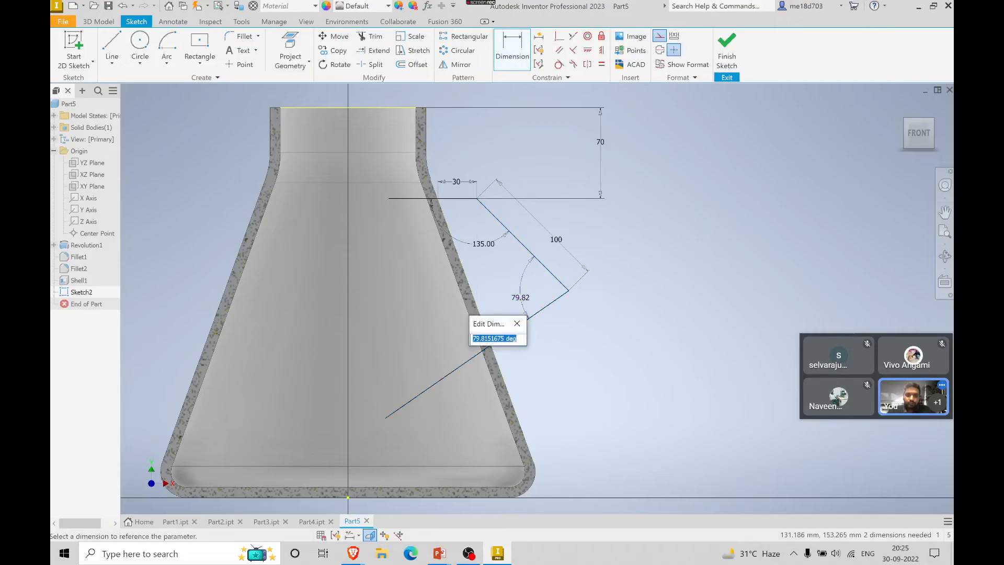
{"action": "type", "text": "119"}
{"action": "key", "text": "Return"}
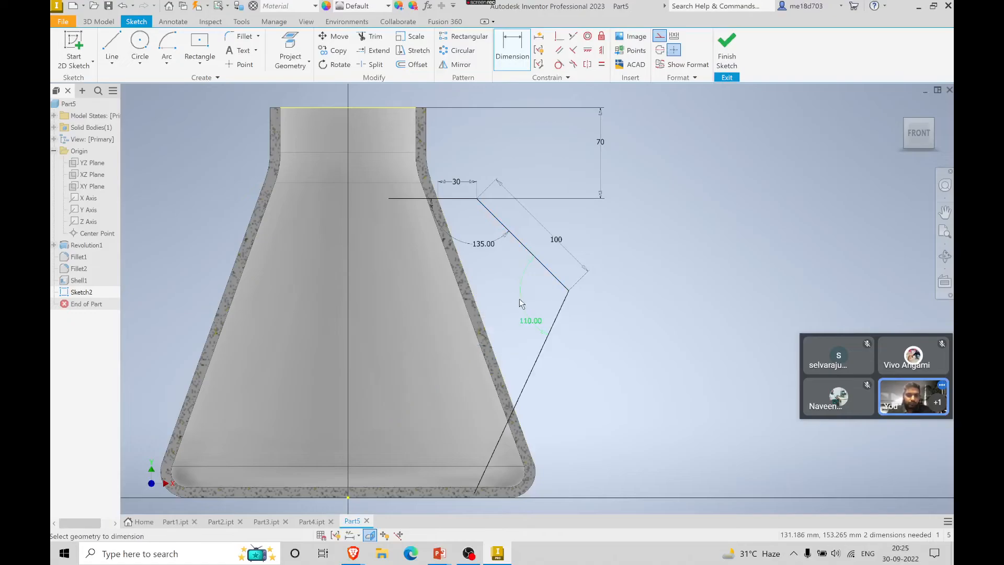
{"action": "scroll", "coordinate": [521, 302], "scroll_direction": "up", "scroll_amount": 3}
{"action": "scroll", "coordinate": [505, 284], "scroll_direction": "down", "scroll_amount": 5}
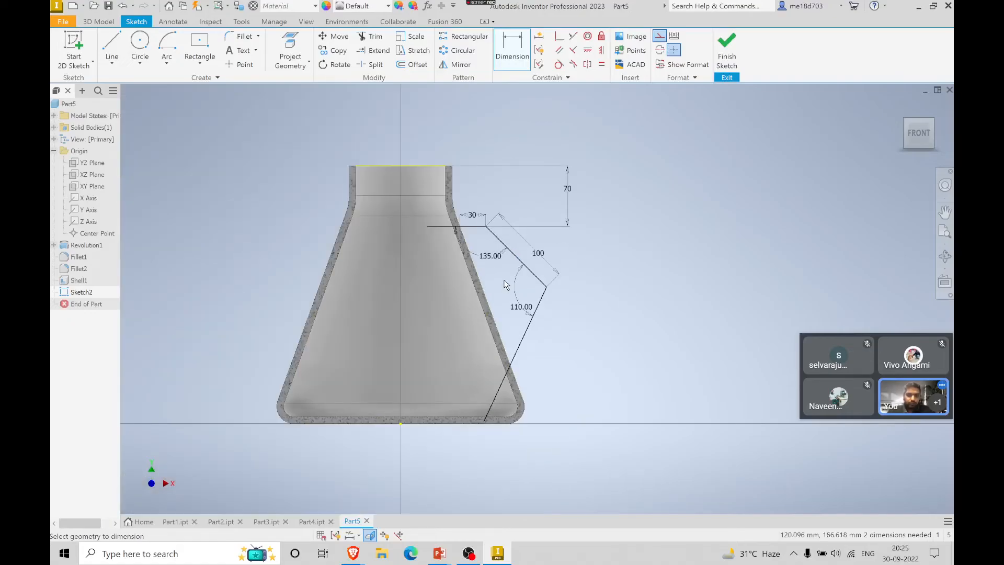
{"action": "left_click", "coordinate": [427, 226]}
{"action": "scroll", "coordinate": [472, 240], "scroll_direction": "down", "scroll_amount": 2}
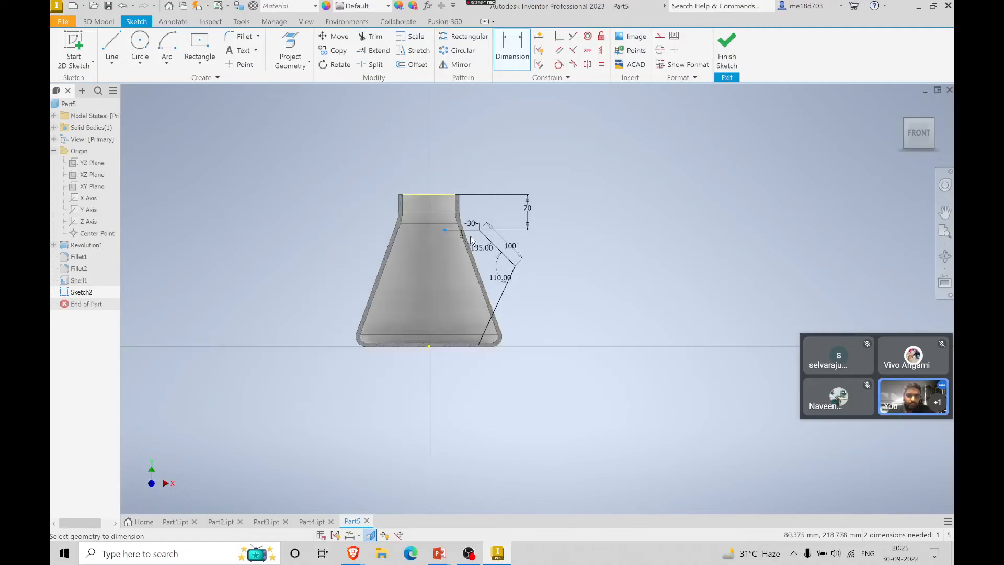
{"action": "scroll", "coordinate": [472, 241], "scroll_direction": "up", "scroll_amount": 6}
{"action": "scroll", "coordinate": [471, 240], "scroll_direction": "down", "scroll_amount": 2}
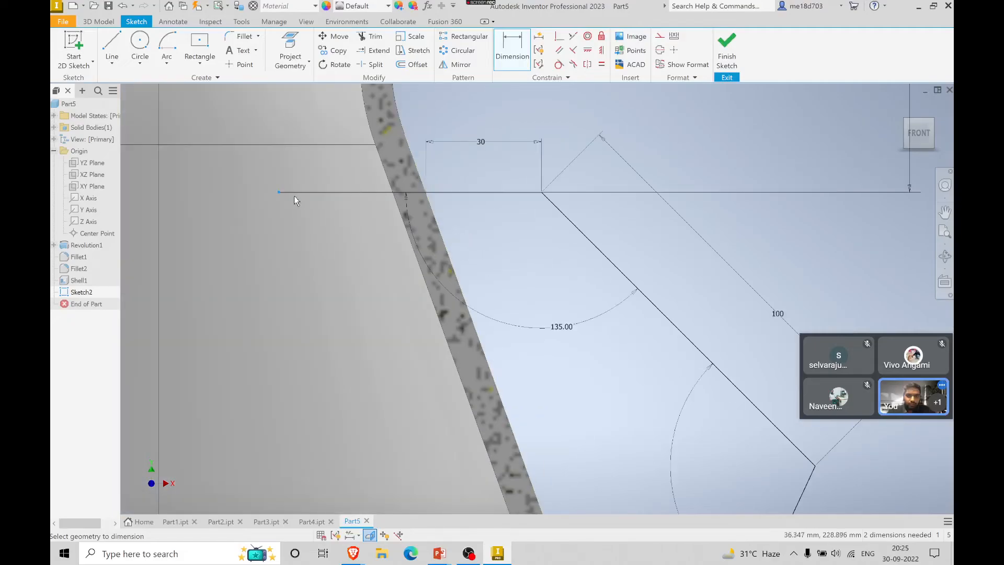
{"action": "left_click", "coordinate": [279, 192]}
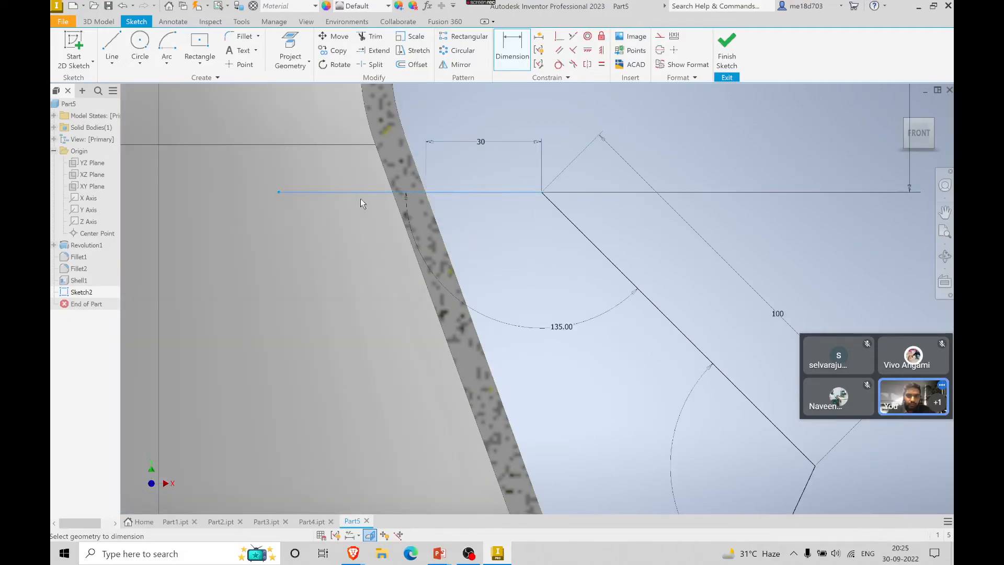
{"action": "key", "text": "Escape"}
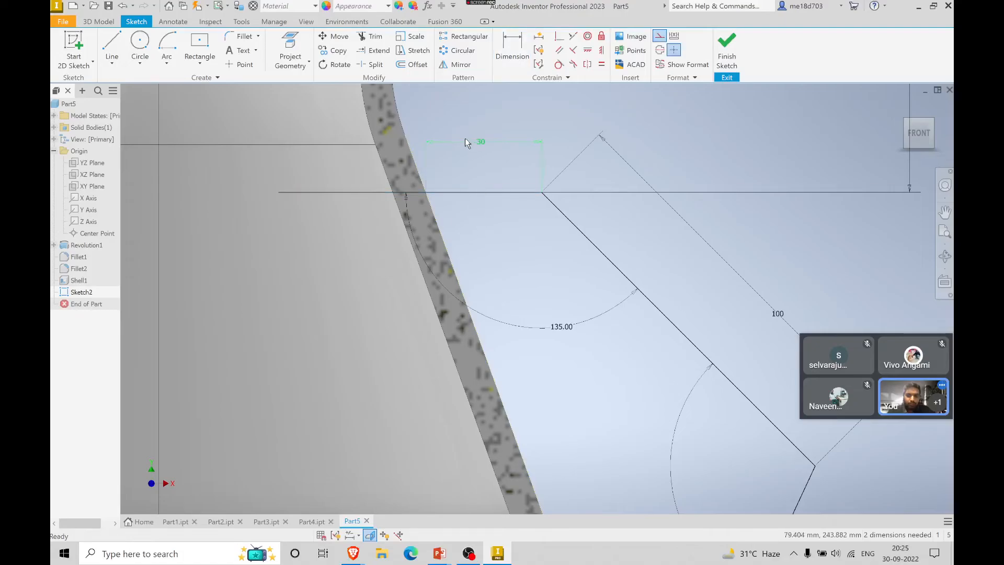
- Shorten the handle's horizontal line by moving its inner end out of the flask, just outside the outer wall
{"action": "left_click_drag", "start_coordinate": [279, 193], "coordinate": [468, 192]}
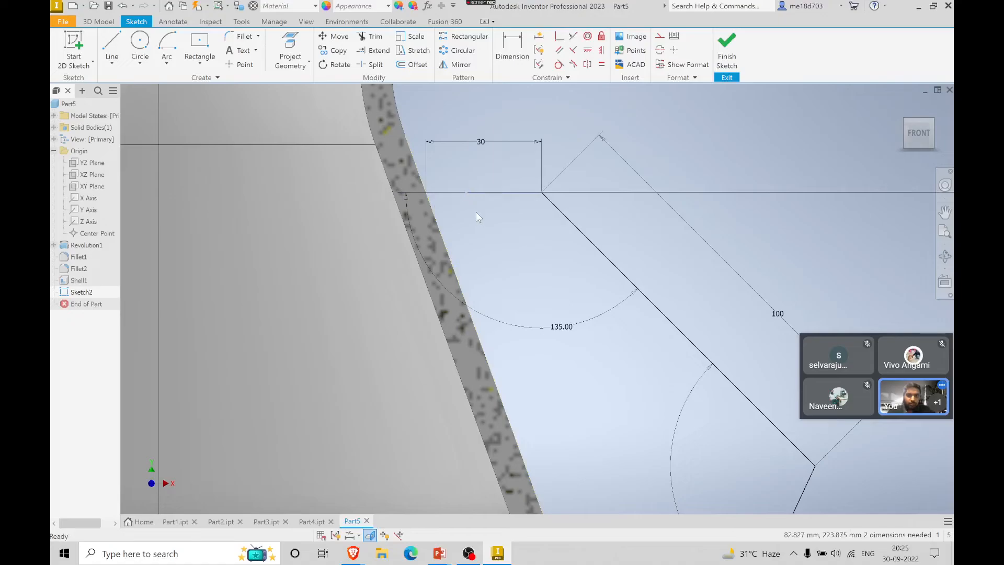
{"action": "scroll", "coordinate": [475, 209], "scroll_direction": "down", "scroll_amount": 3}
{"action": "scroll", "coordinate": [475, 209], "scroll_direction": "up", "scroll_amount": 6}
{"action": "scroll", "coordinate": [475, 209], "scroll_direction": "up", "scroll_amount": 5}
{"action": "scroll", "coordinate": [491, 386], "scroll_direction": "down", "scroll_amount": 4}
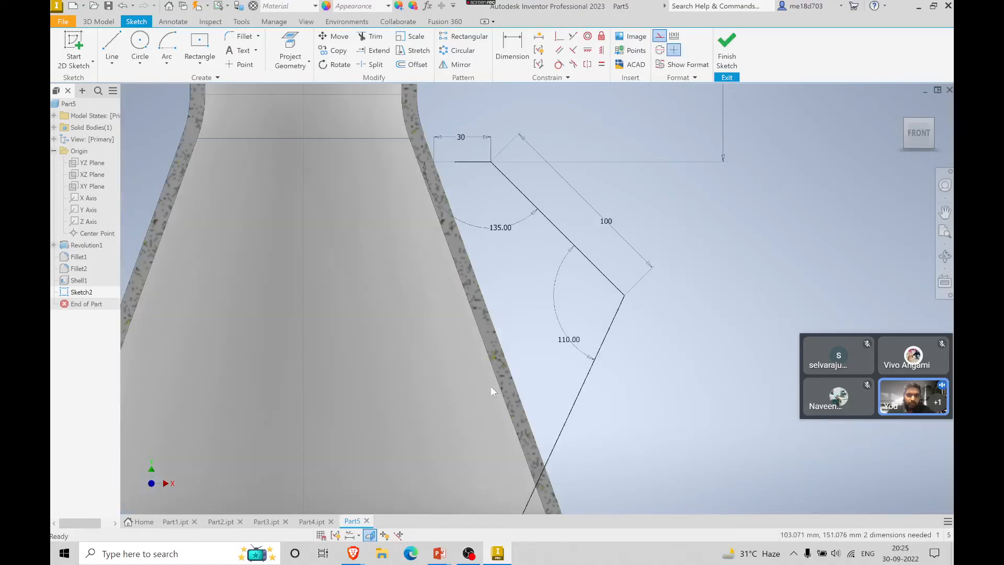
- Shorten the handle's lower sloping line by moving its free end outside the flask wall, about 88 mm above the base
{"action": "scroll", "coordinate": [467, 365], "scroll_direction": "up", "scroll_amount": 5}
{"action": "scroll", "coordinate": [467, 365], "scroll_direction": "down", "scroll_amount": 5}
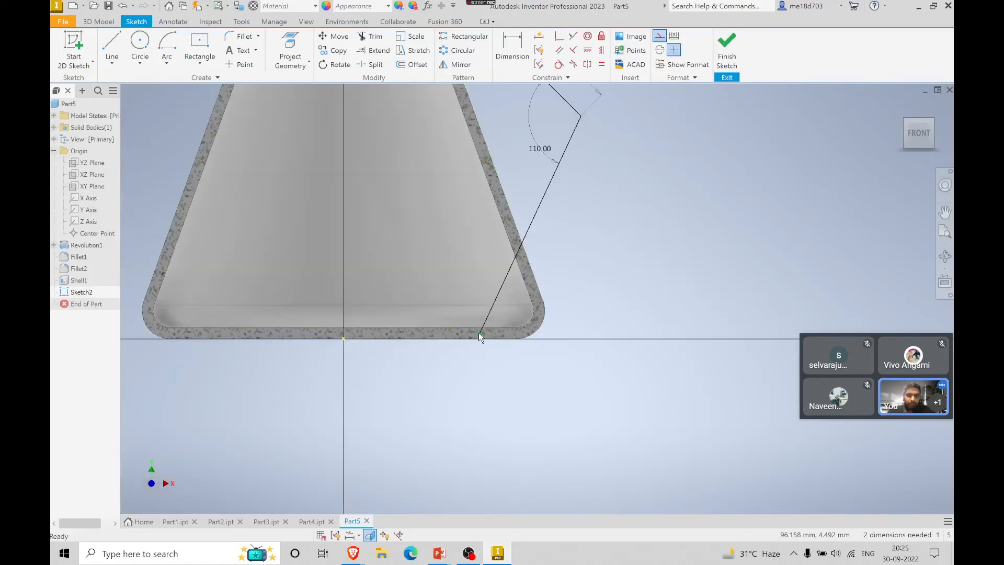
{"action": "left_click_drag", "start_coordinate": [489, 326], "coordinate": [535, 213]}
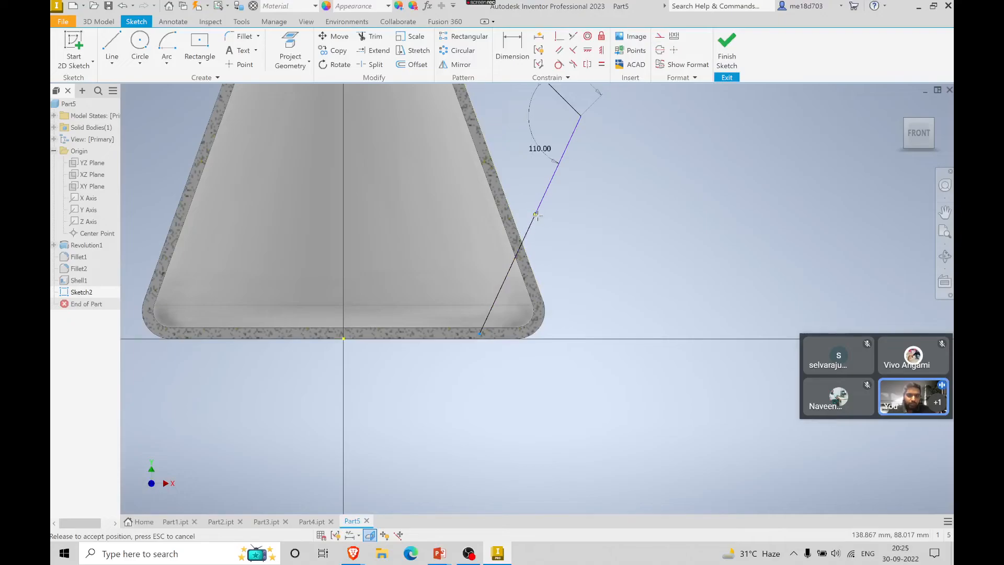
{"action": "scroll", "coordinate": [509, 270], "scroll_direction": "down", "scroll_amount": 3}
{"action": "scroll", "coordinate": [507, 266], "scroll_direction": "up", "scroll_amount": 5}
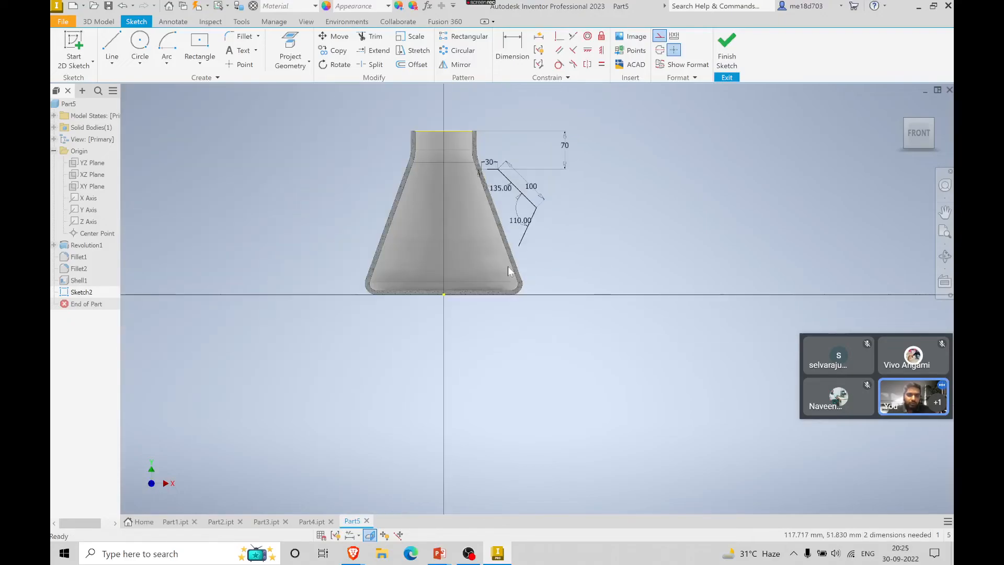
{"action": "scroll", "coordinate": [495, 174], "scroll_direction": "down", "scroll_amount": 6}
{"action": "scroll", "coordinate": [492, 171], "scroll_direction": "up", "scroll_amount": 2}
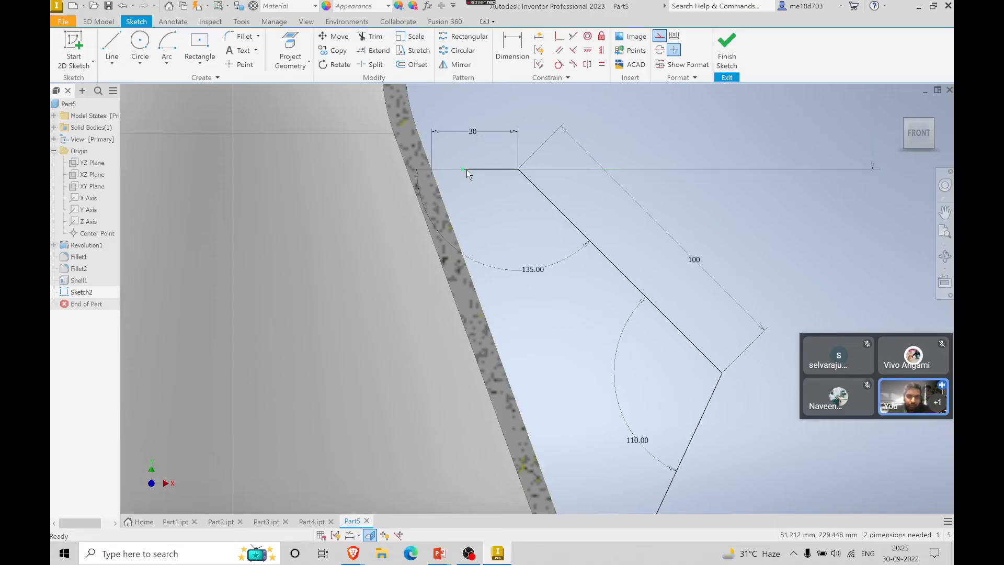
{"action": "scroll", "coordinate": [557, 246], "scroll_direction": "up", "scroll_amount": 2}
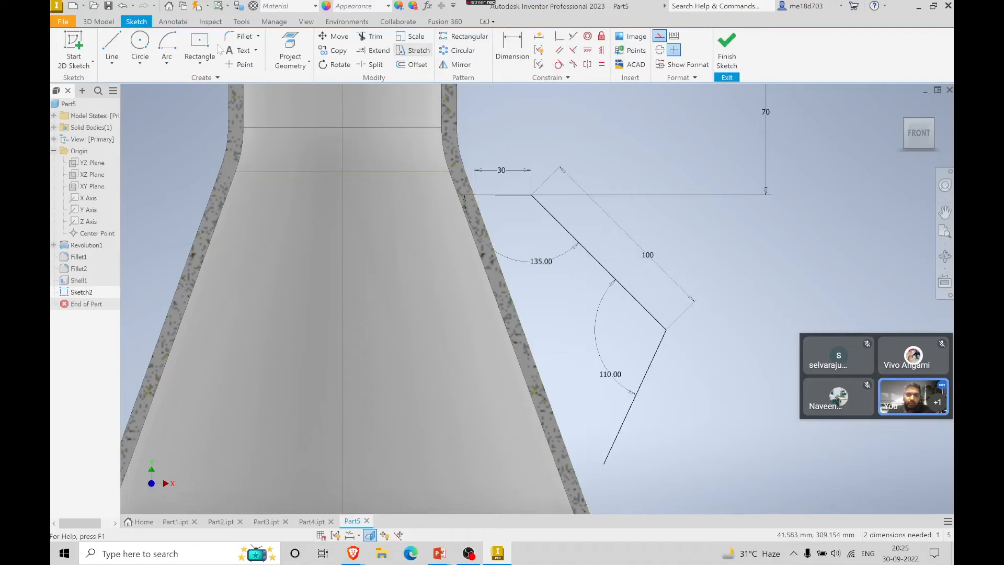
- Finish the handle path sketch and create a work plane normal to the lower sloping line at its free end
{"action": "left_click", "coordinate": [727, 45]}
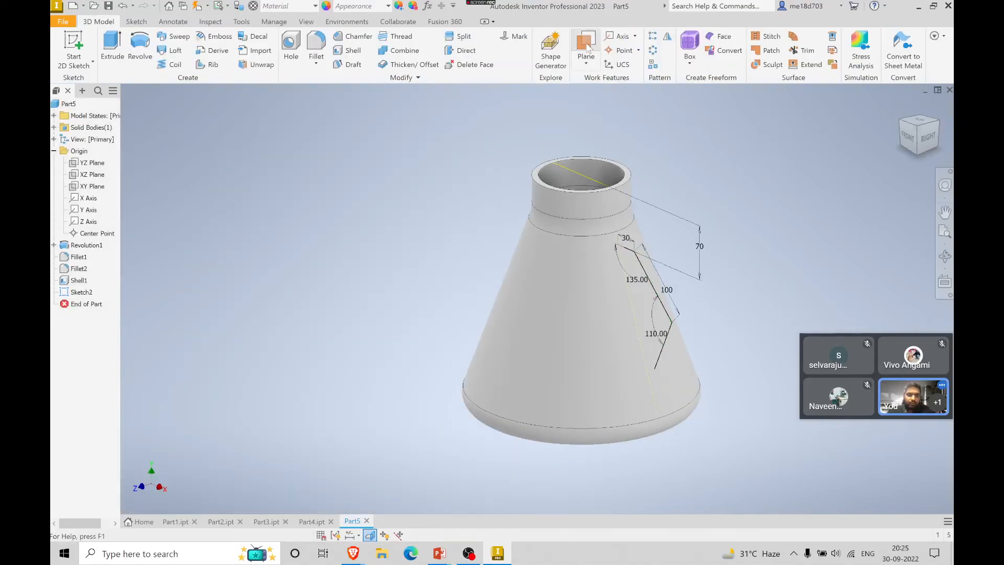
{"action": "left_click", "coordinate": [587, 46]}
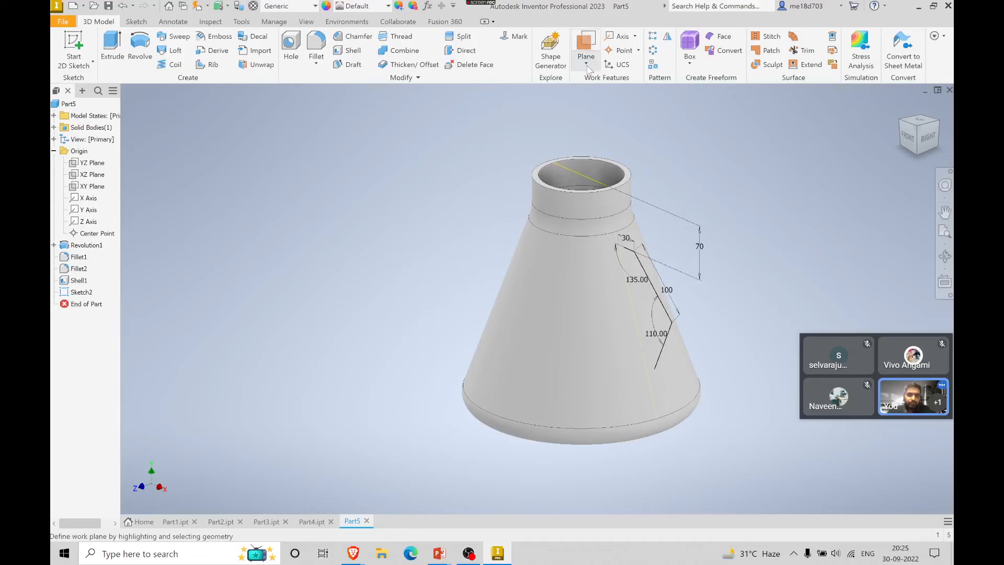
{"action": "left_click", "coordinate": [586, 64]}
{"action": "left_click", "coordinate": [651, 383]}
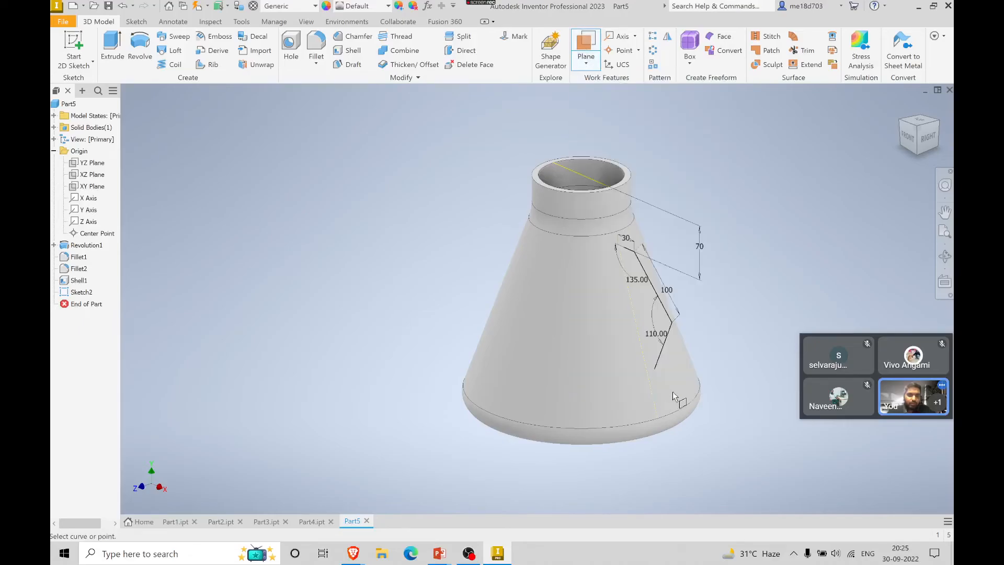
{"action": "left_click", "coordinate": [657, 369]}
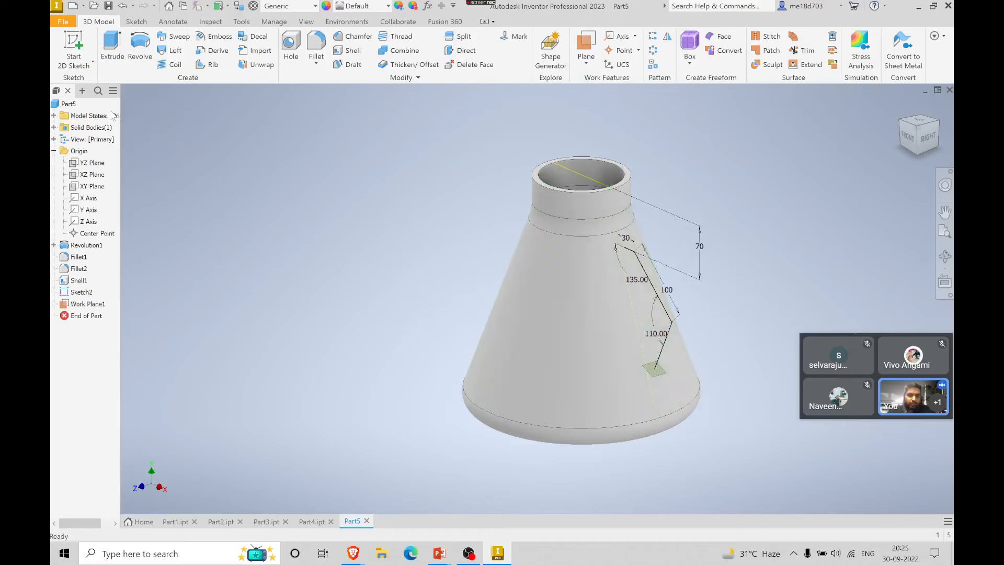
- Start a sketch on the work plane with sliced graphics, and check the handle's cross-section in the exercise drawing
{"action": "left_click", "coordinate": [73, 48]}
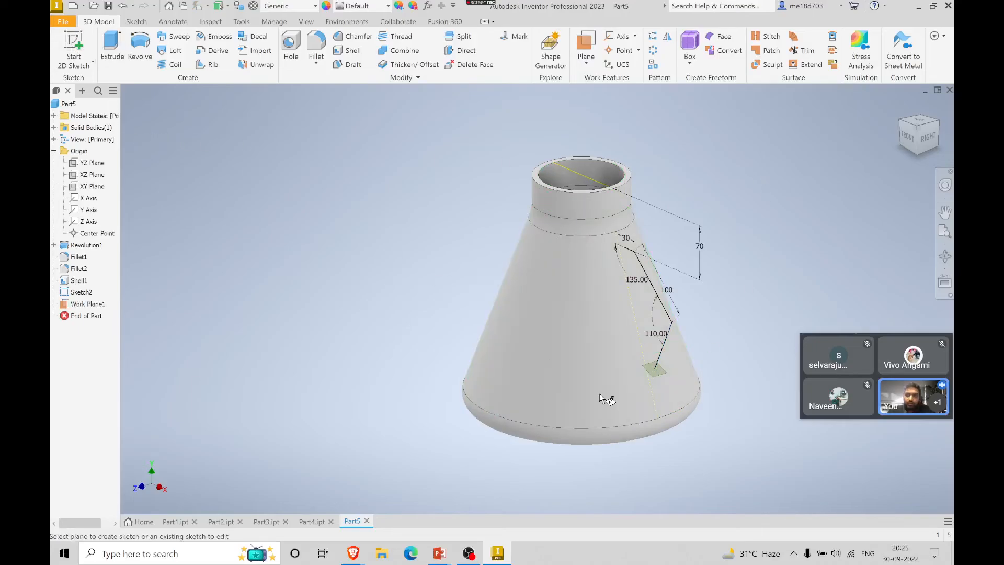
{"action": "left_click", "coordinate": [661, 376]}
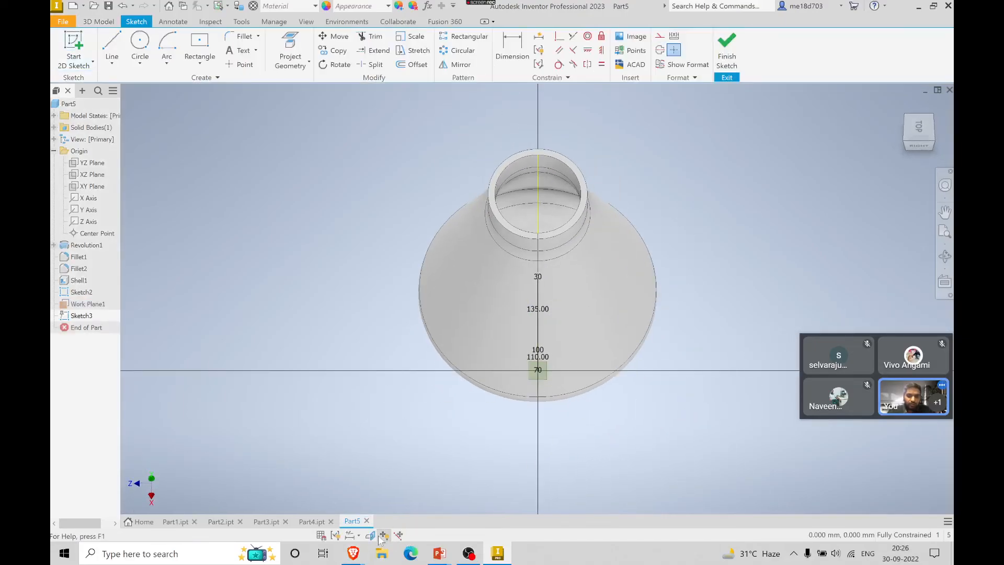
{"action": "left_click", "coordinate": [370, 534]}
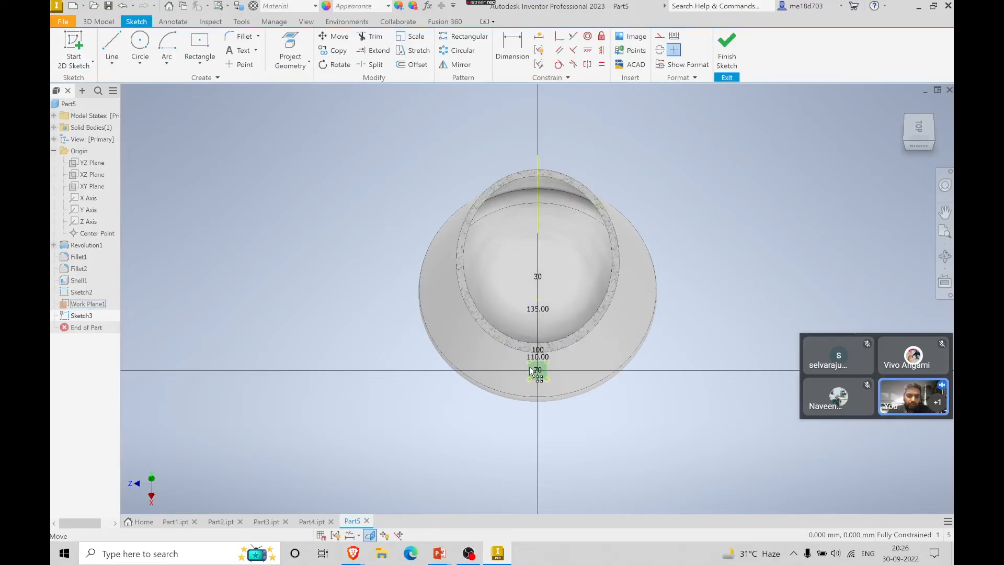
{"action": "scroll", "coordinate": [529, 368], "scroll_direction": "up", "scroll_amount": 4}
{"action": "scroll", "coordinate": [530, 367], "scroll_direction": "down", "scroll_amount": 10}
{"action": "key", "text": "alt+Tab"}
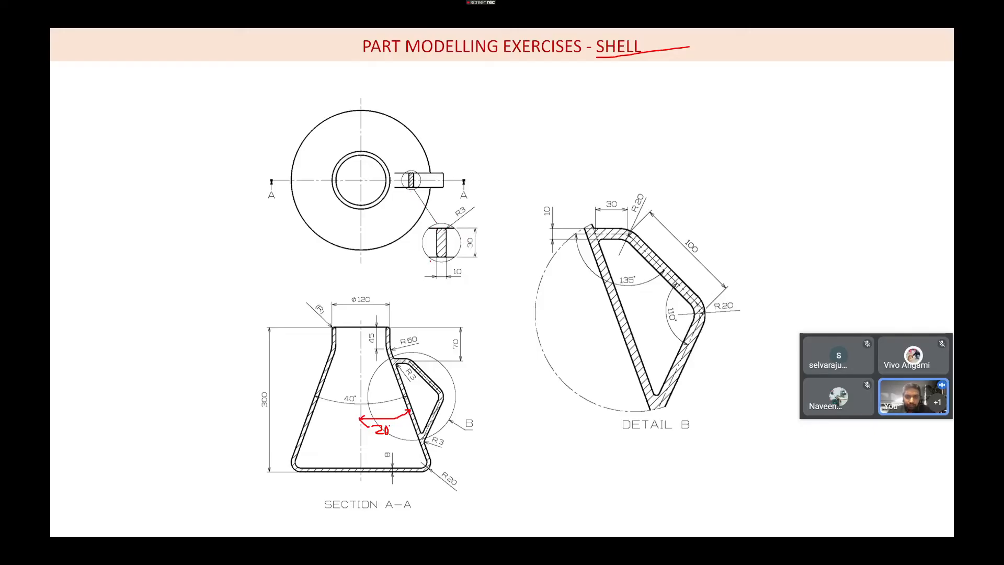
{"action": "key", "text": "alt+Tab"}
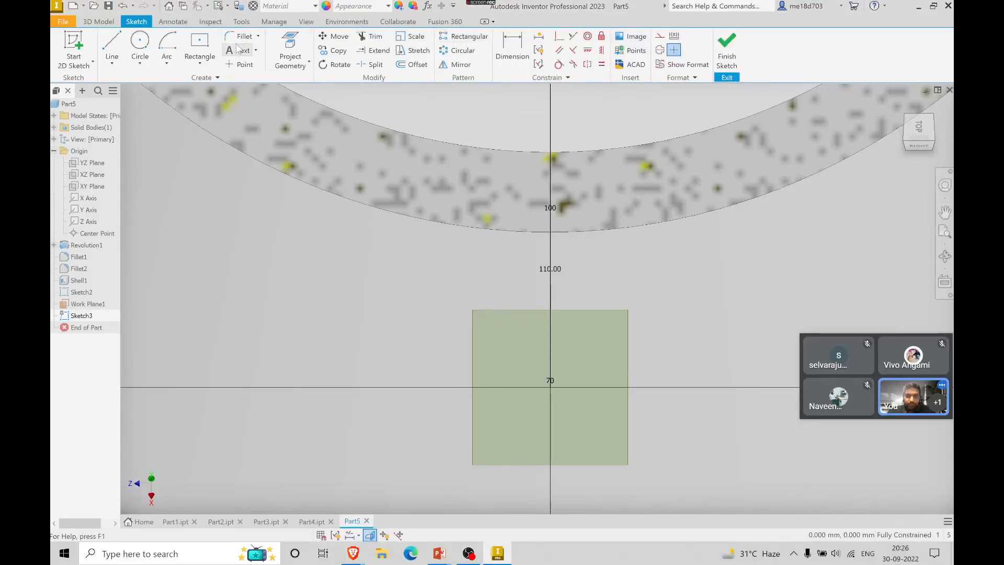
- Draw a center rectangle 30 mm wide and 10 mm high around the sketch origin at the handle path's end
{"action": "left_click", "coordinate": [199, 44]}
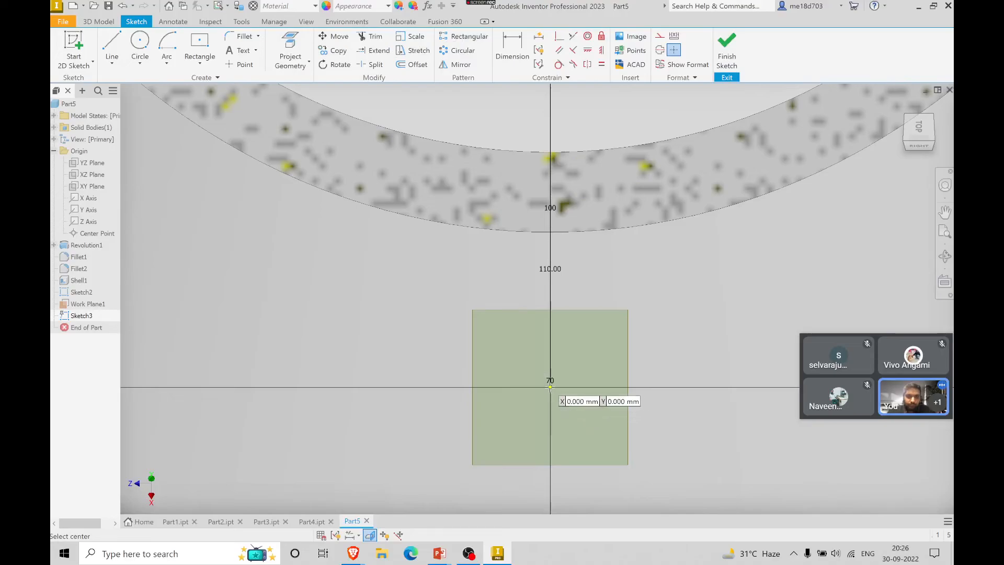
{"action": "left_click", "coordinate": [551, 387]}
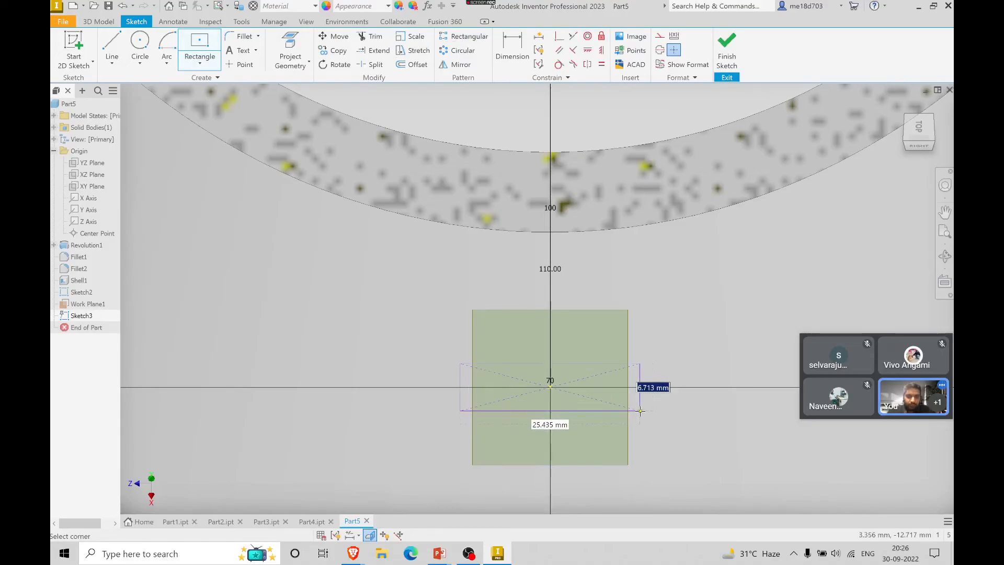
{"action": "key", "text": "Tab"}
{"action": "type", "text": "30"}
{"action": "key", "text": "Tab"}
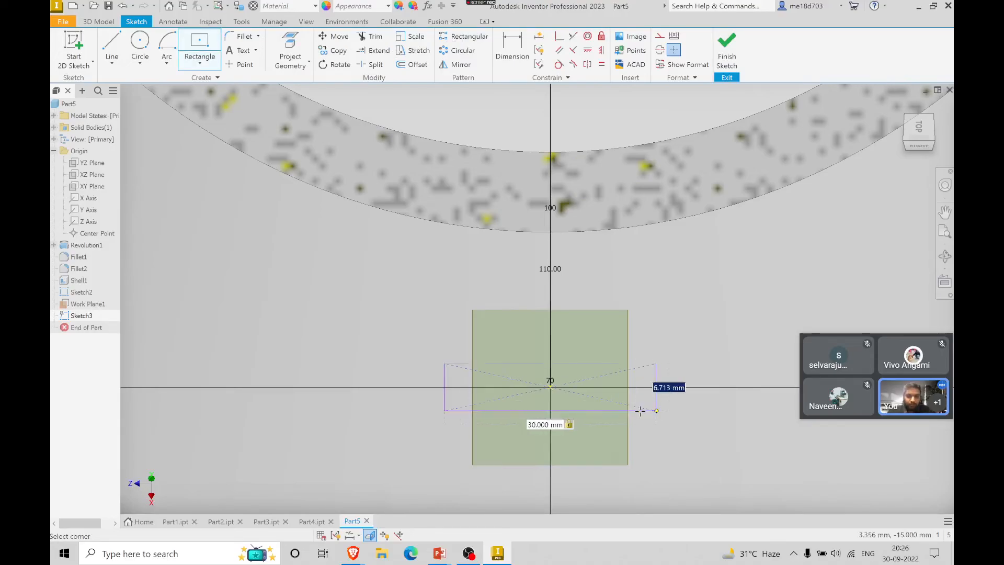
{"action": "type", "text": "10"}
{"action": "key", "text": "Return"}
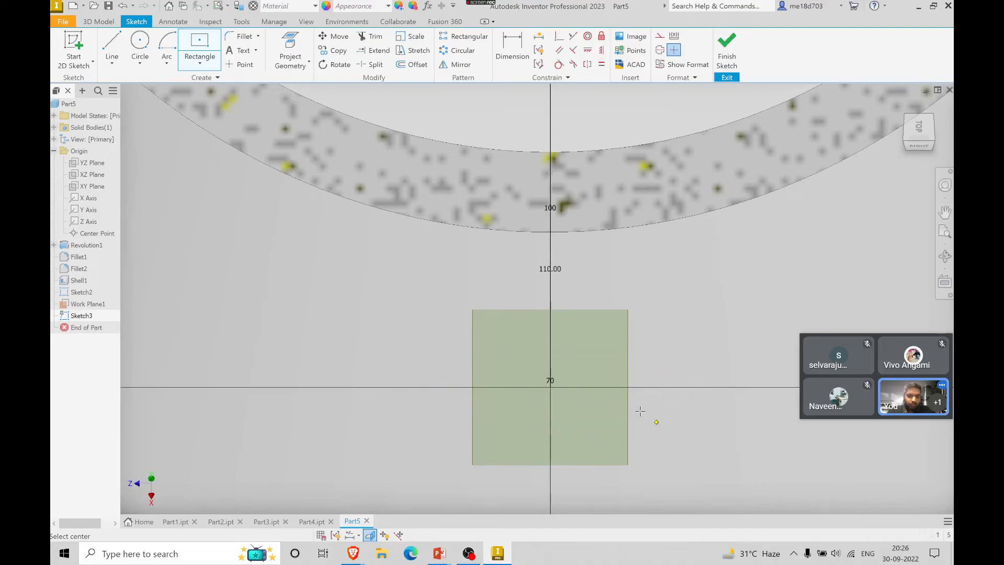
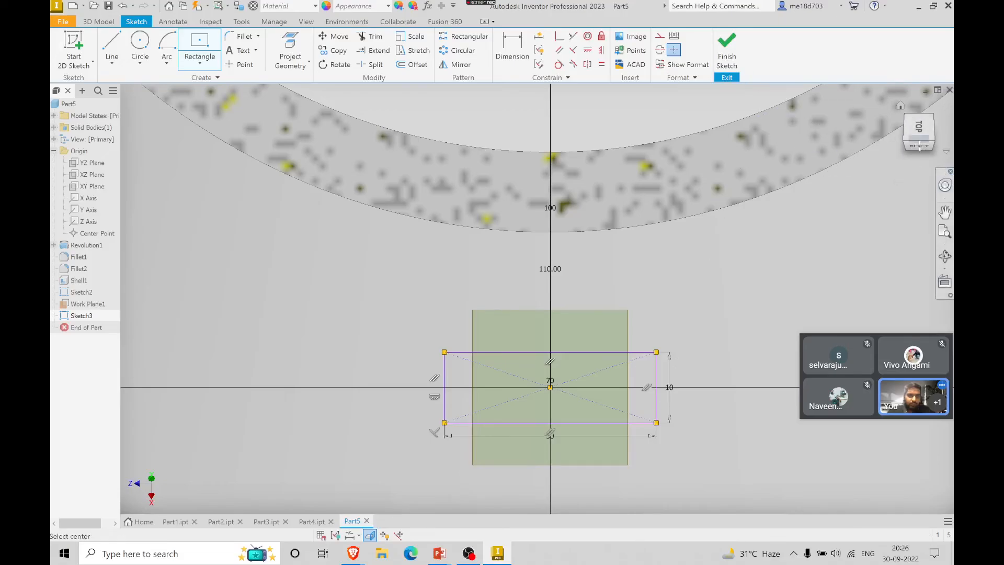
- Project the handle path's lower sloping line into the profile sketch
{"action": "left_click", "coordinate": [901, 106]}
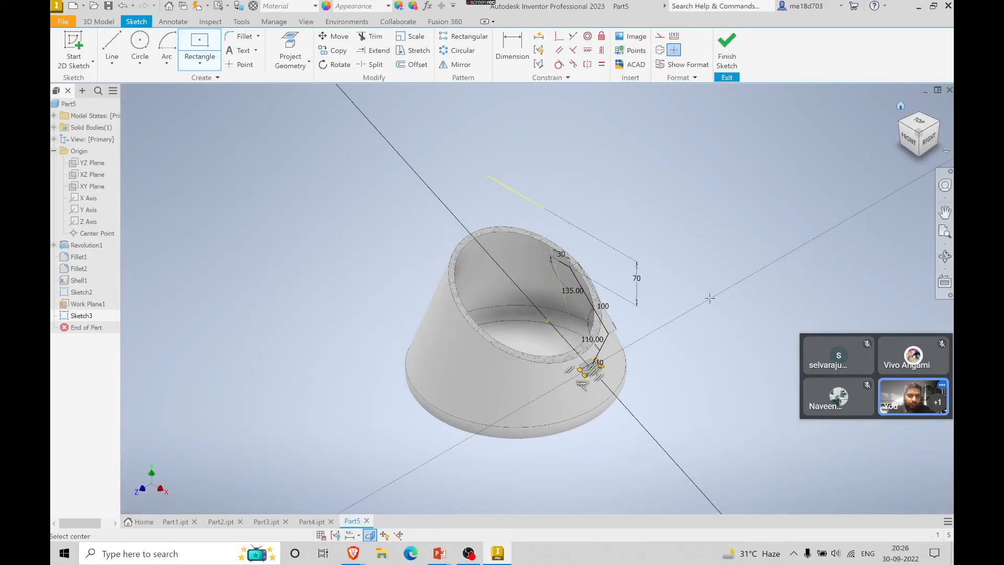
{"action": "scroll", "coordinate": [595, 380], "scroll_direction": "up", "scroll_amount": 5}
{"action": "scroll", "coordinate": [722, 327], "scroll_direction": "up", "scroll_amount": 4}
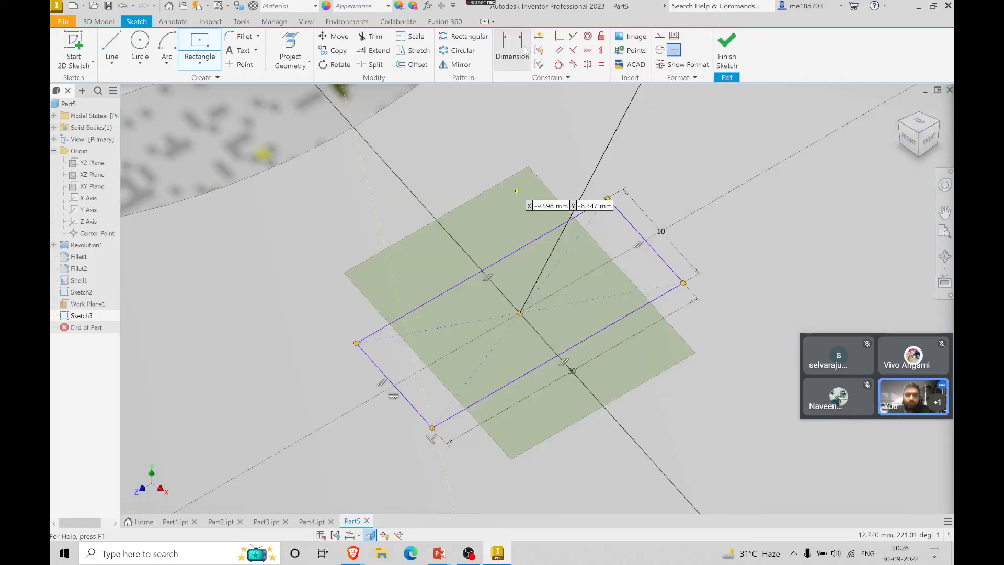
{"action": "left_click", "coordinate": [291, 52]}
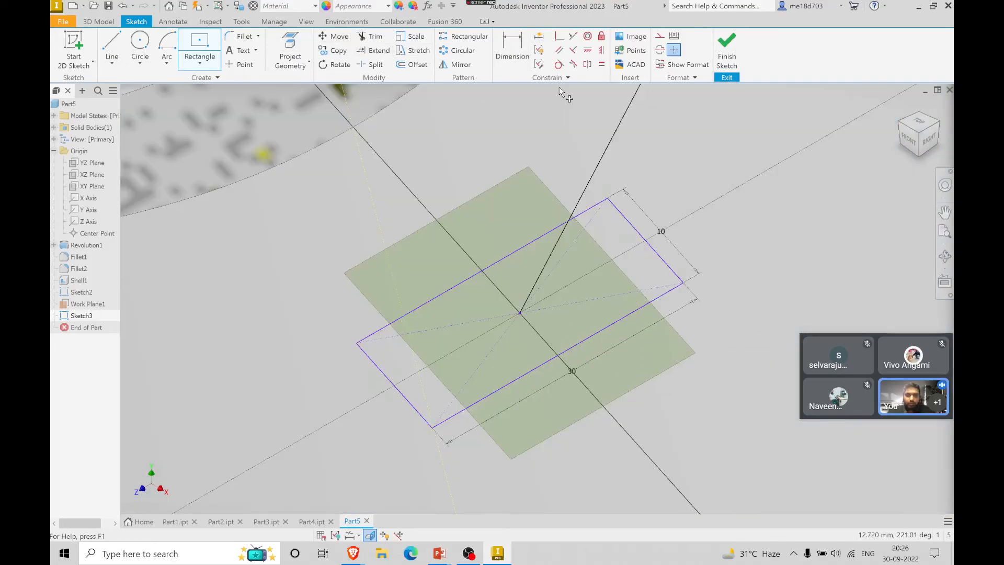
{"action": "left_click", "coordinate": [551, 249]}
{"action": "key", "text": "Escape"}
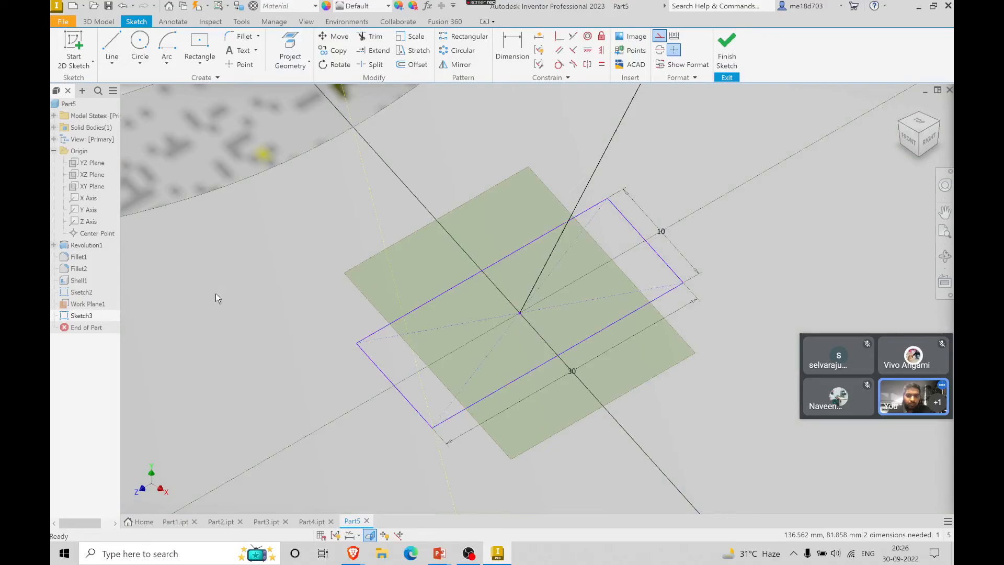
- Delete all four edges of the handle profile rectangle
{"action": "right_click", "coordinate": [520, 372]}
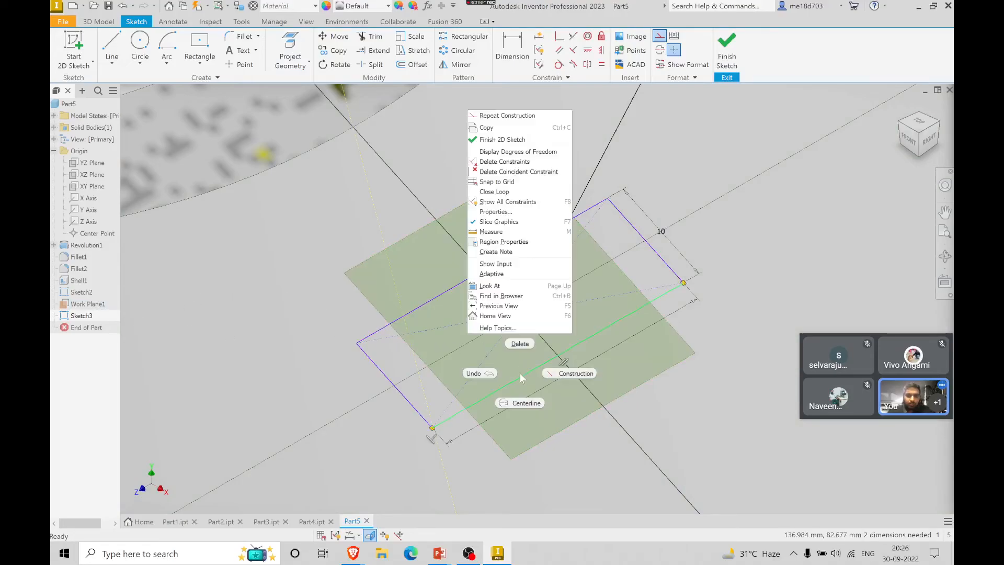
{"action": "left_click", "coordinate": [520, 344]}
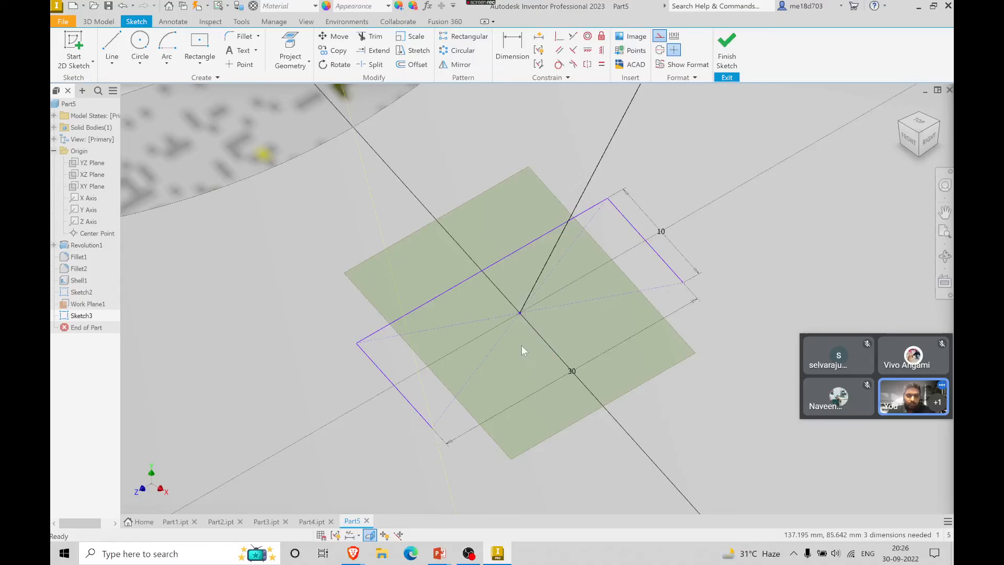
{"action": "right_click", "coordinate": [670, 270]}
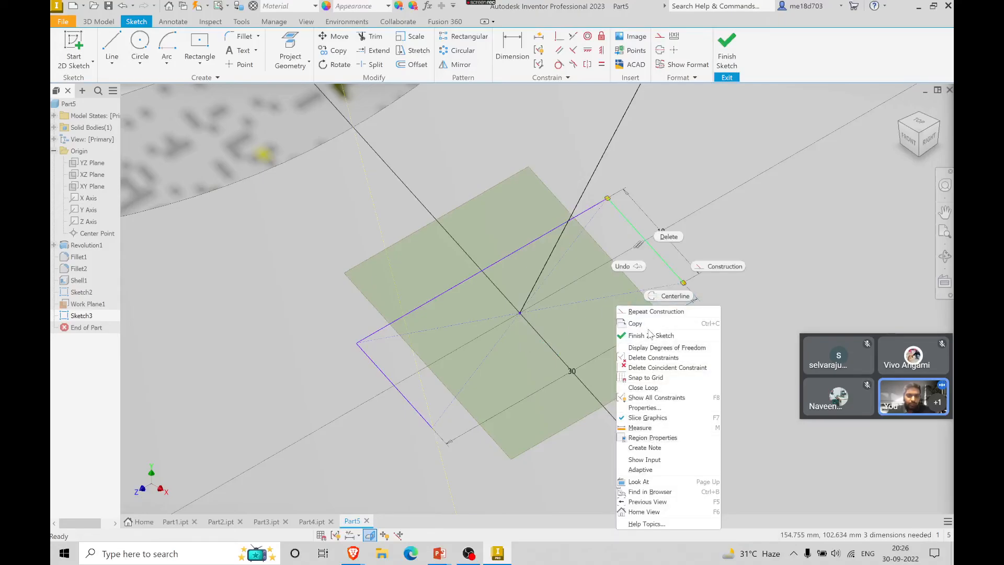
{"action": "left_click", "coordinate": [666, 246]}
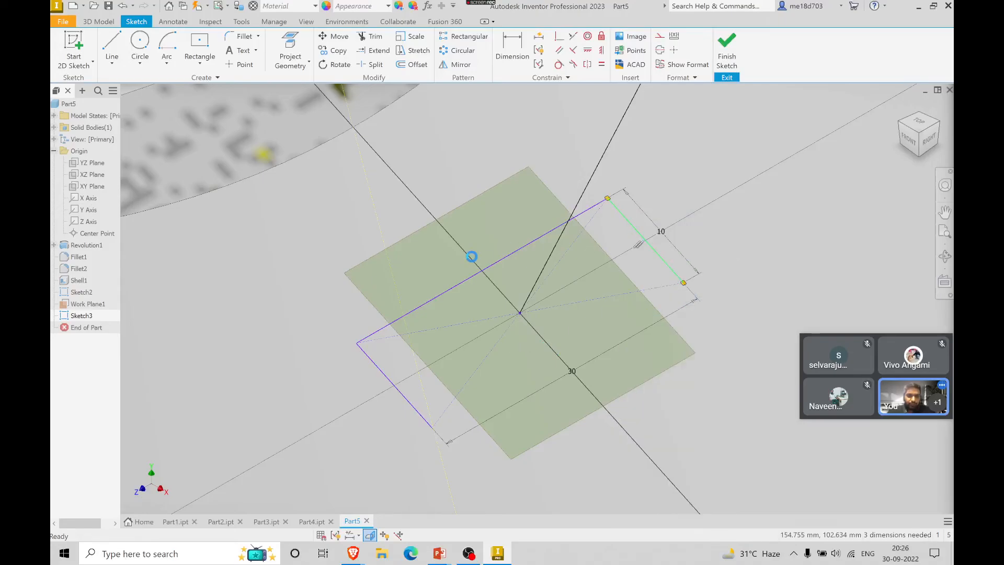
{"action": "right_click", "coordinate": [497, 259]}
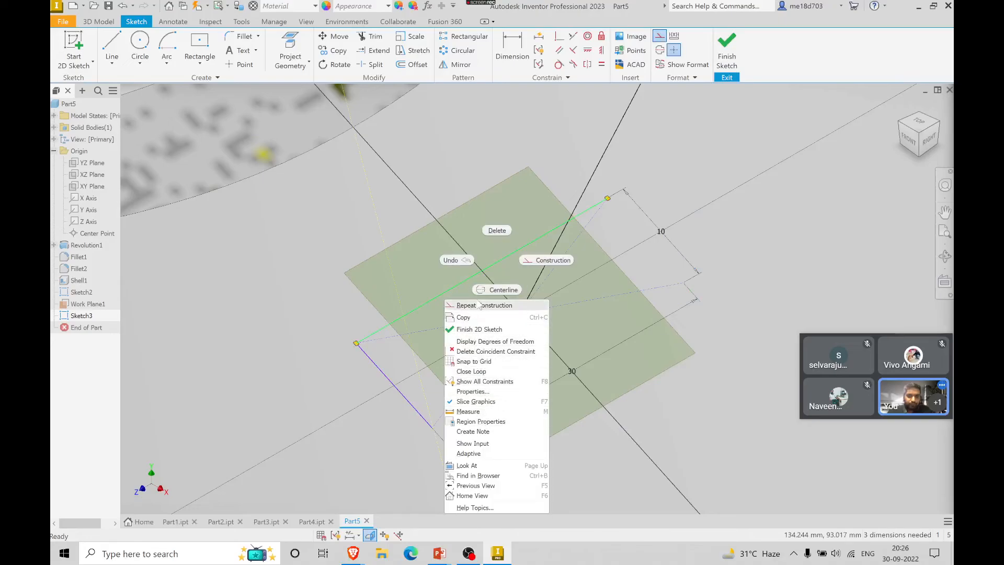
{"action": "left_click", "coordinate": [495, 231]}
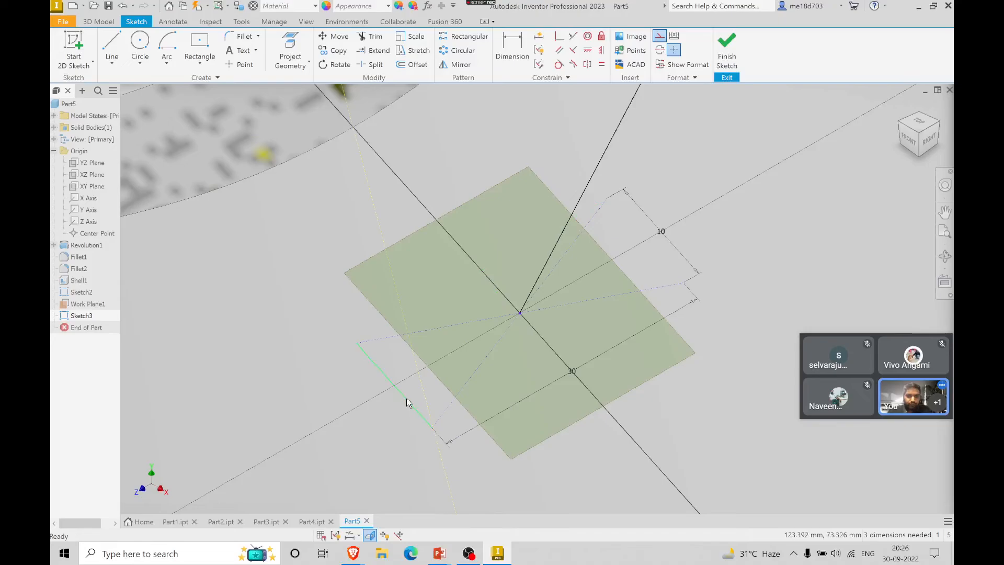
{"action": "right_click", "coordinate": [405, 398]}
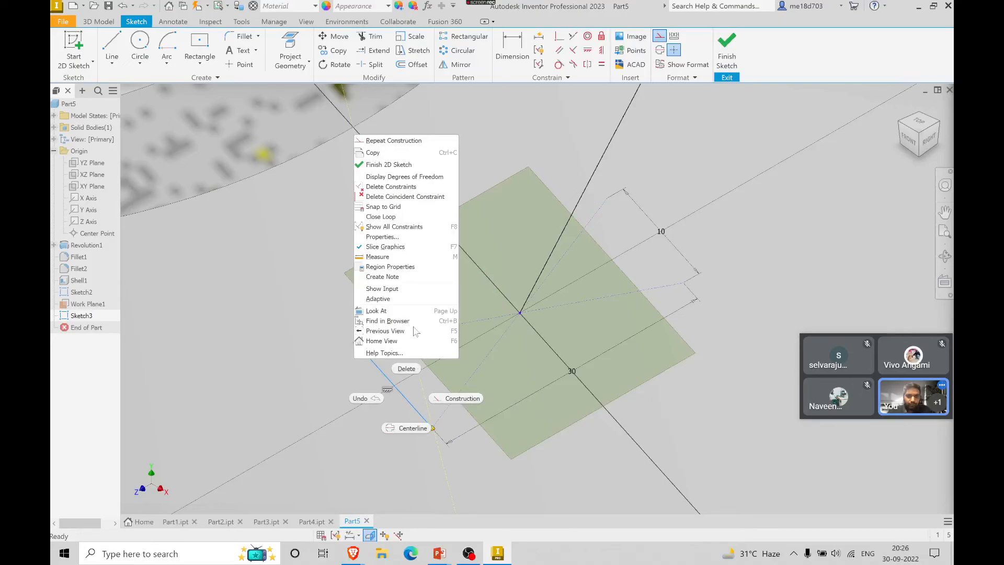
{"action": "left_click", "coordinate": [406, 370]}
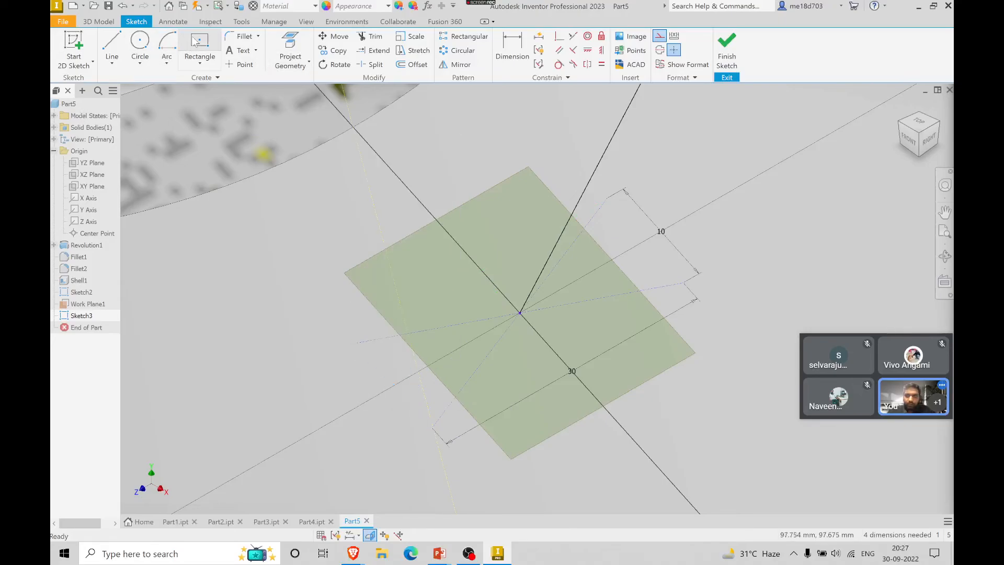
- Redraw the handle profile as a 30 x 10 mm center rectangle centered on the path's lower endpoint
{"action": "left_click", "coordinate": [519, 312]}
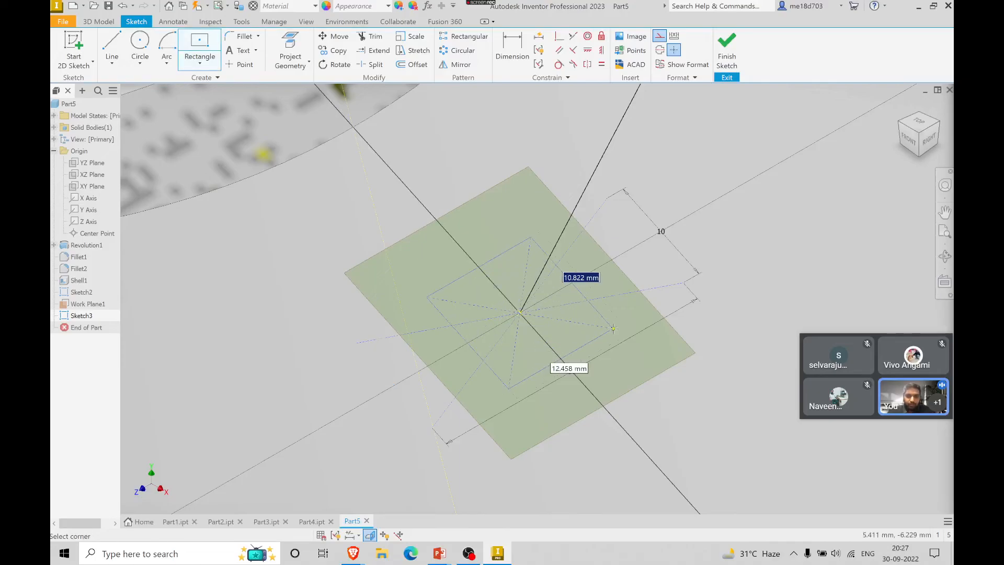
{"action": "key", "text": "Tab"}
{"action": "type", "text": "30"}
{"action": "key", "text": "Tab"}
{"action": "type", "text": "10"}
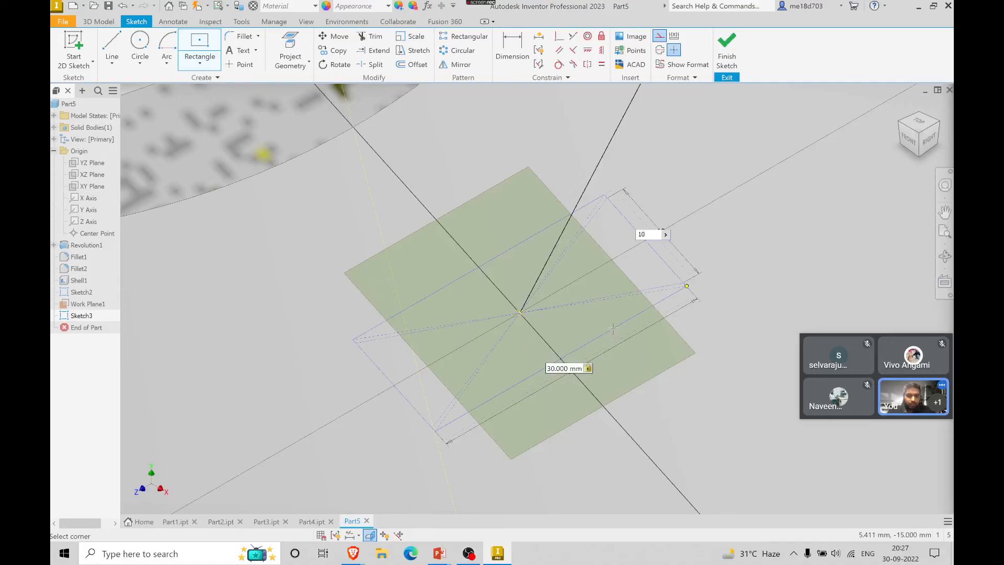
{"action": "key", "text": "Return"}
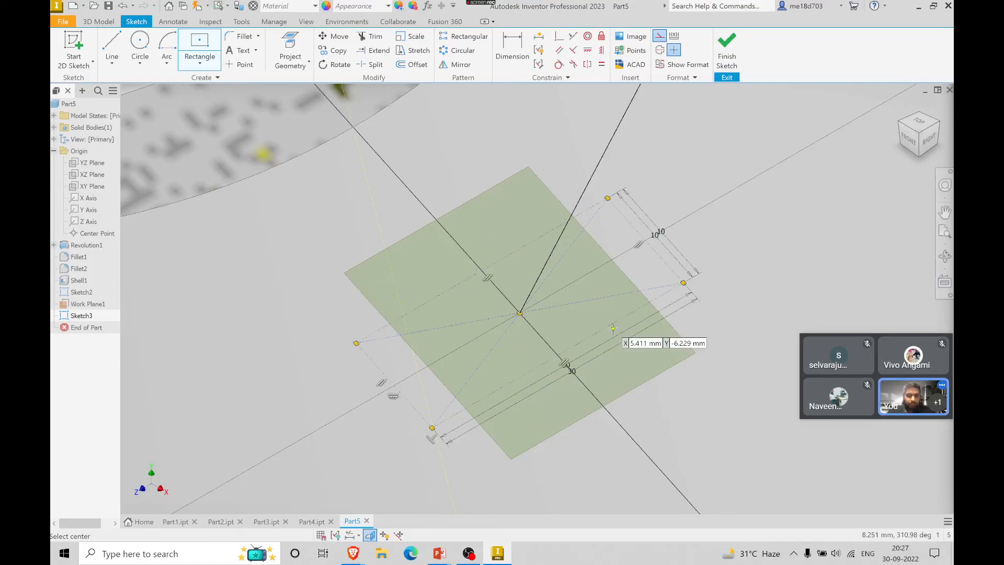
- Convert the four edges of the profile rectangle from construction lines to normal sketch lines
{"action": "left_click", "coordinate": [660, 35]}
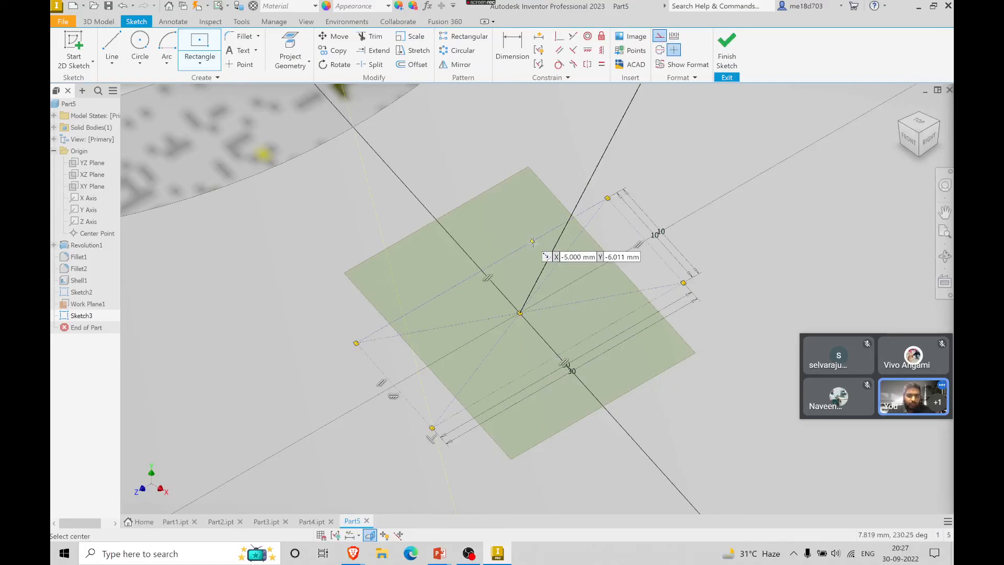
{"action": "key", "text": "Escape"}
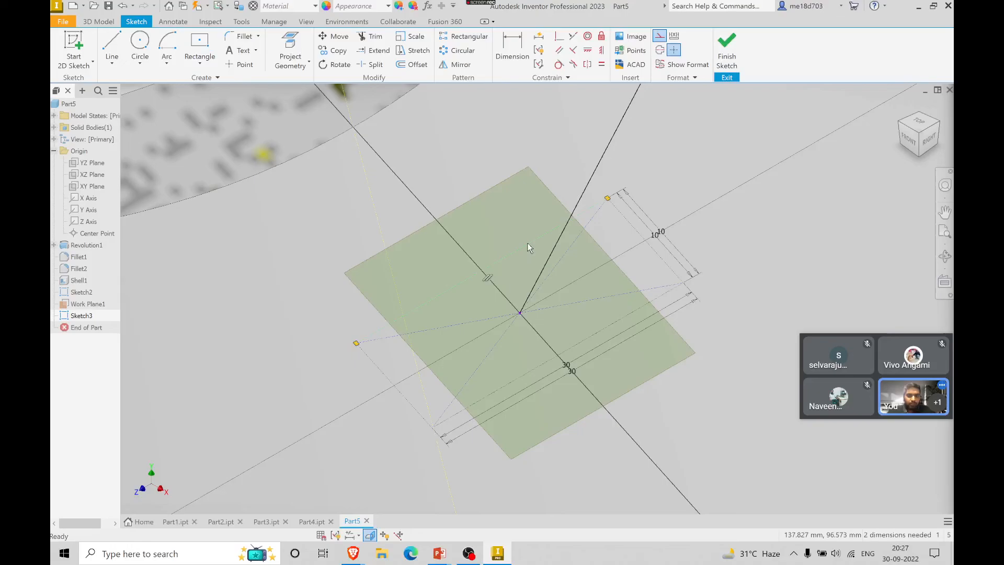
{"action": "left_click", "coordinate": [659, 37]}
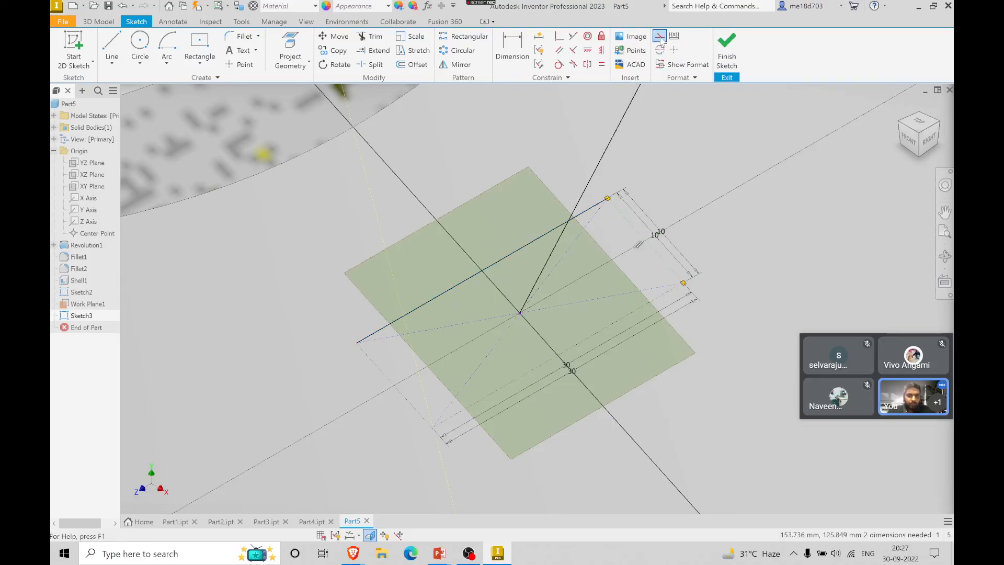
{"action": "left_click", "coordinate": [620, 215]}
{"action": "left_click", "coordinate": [660, 35]}
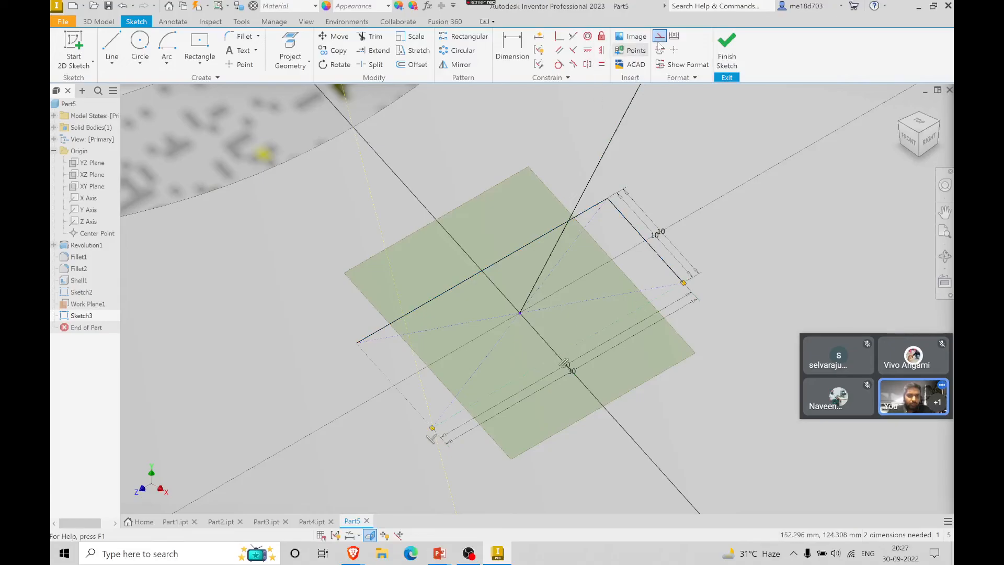
{"action": "left_click", "coordinate": [408, 402]}
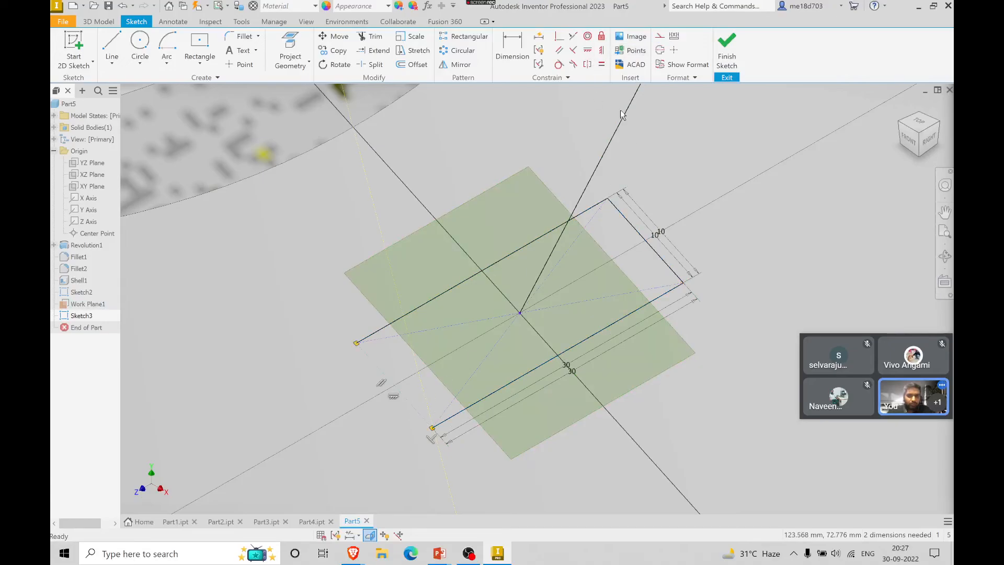
{"action": "left_click", "coordinate": [660, 40]}
- Delete the duplicate 30 mm and 10 mm dimensions from the handle profile and finish the sketch
{"action": "right_click", "coordinate": [675, 314]}
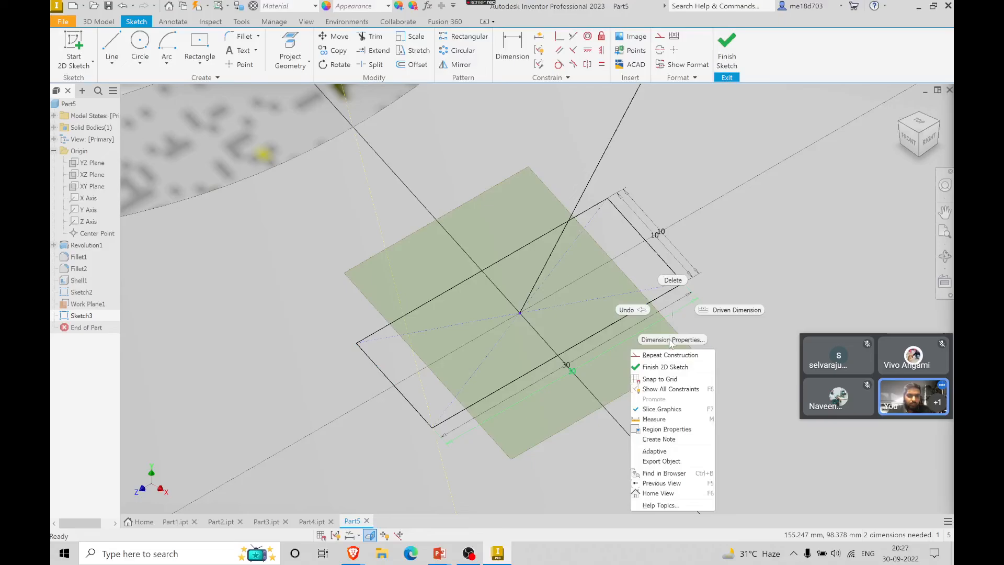
{"action": "left_click", "coordinate": [673, 281]}
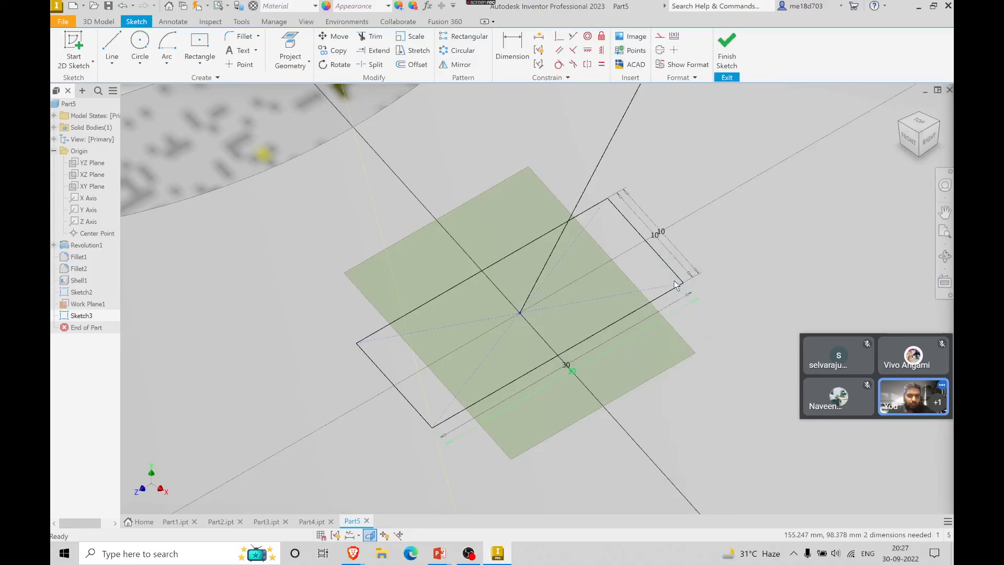
{"action": "right_click", "coordinate": [661, 233]}
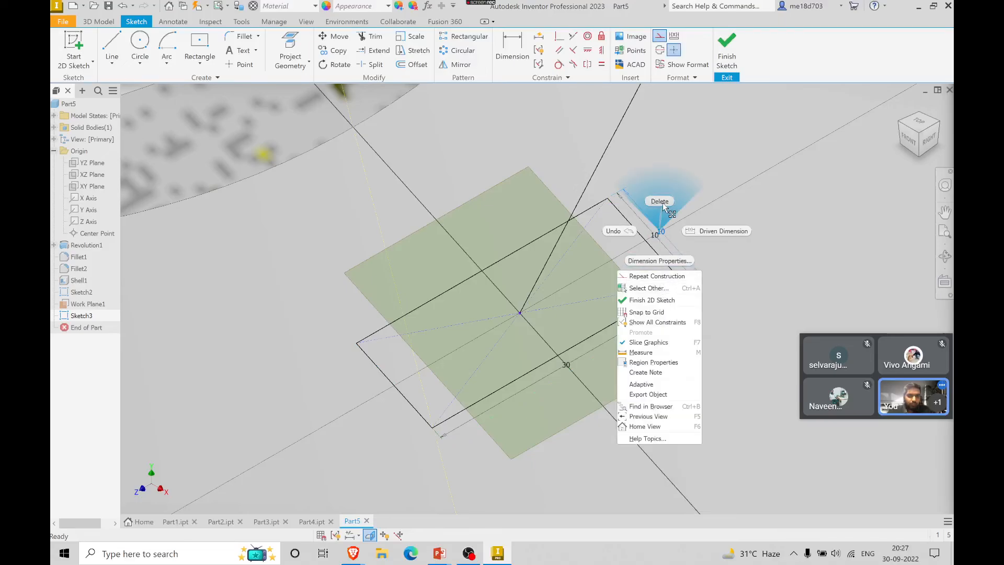
{"action": "left_click", "coordinate": [661, 202]}
{"action": "scroll", "coordinate": [661, 202], "scroll_direction": "up", "scroll_amount": 5}
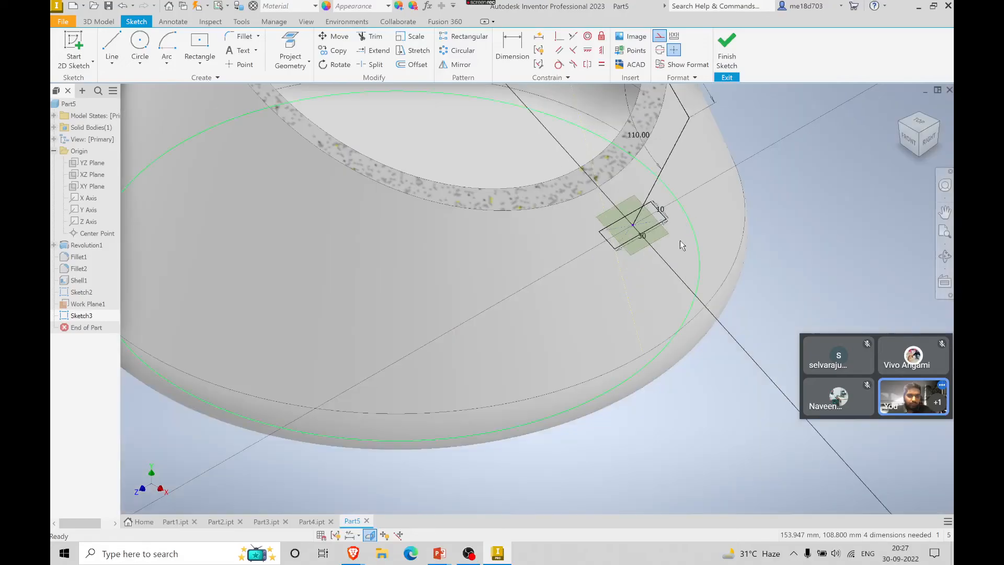
{"action": "middle_click_drag", "start_coordinate": [690, 212], "coordinate": [639, 297]}
{"action": "left_click", "coordinate": [728, 52]}
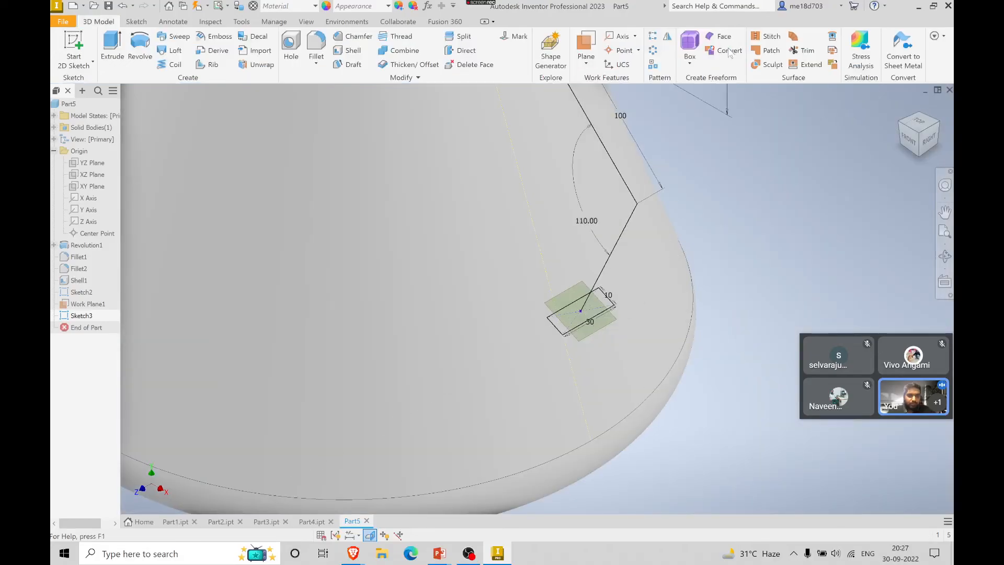
- Sweep the rectangular profile along the three-segment handle path with Follow Path orientation, joining it to the flask body
{"action": "scroll", "coordinate": [515, 346], "scroll_direction": "up", "scroll_amount": 4}
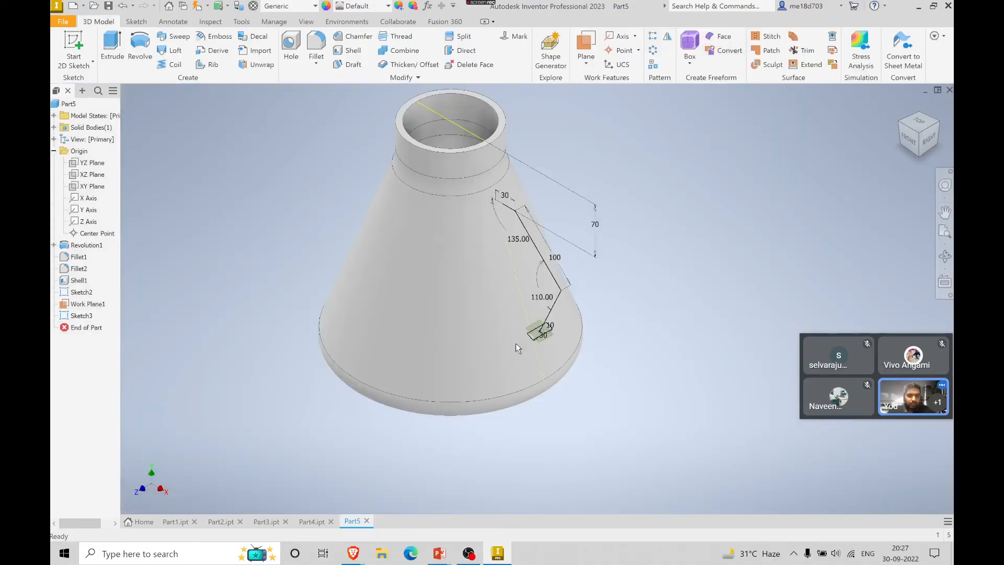
{"action": "left_click", "coordinate": [181, 40]}
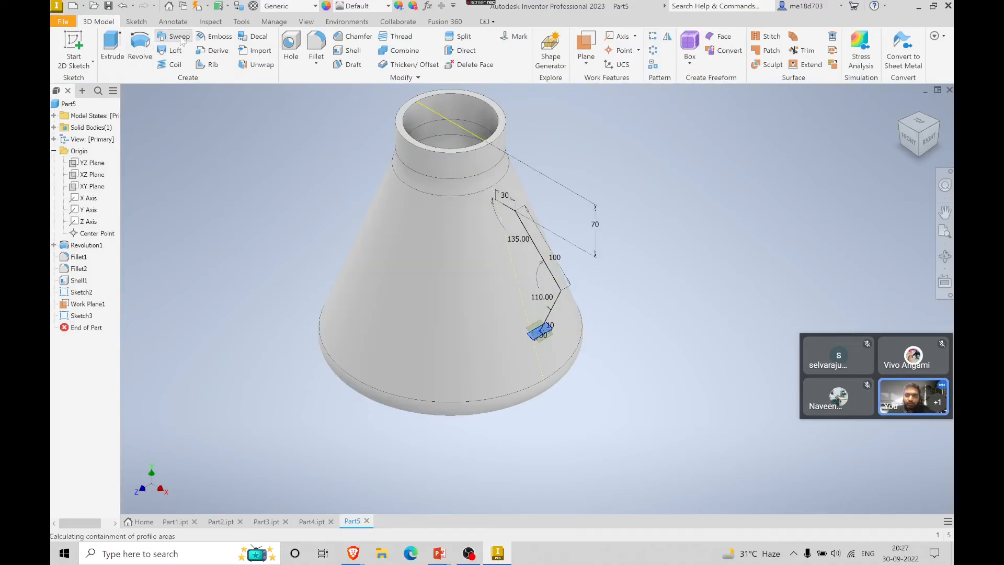
{"action": "left_click", "coordinate": [551, 274]}
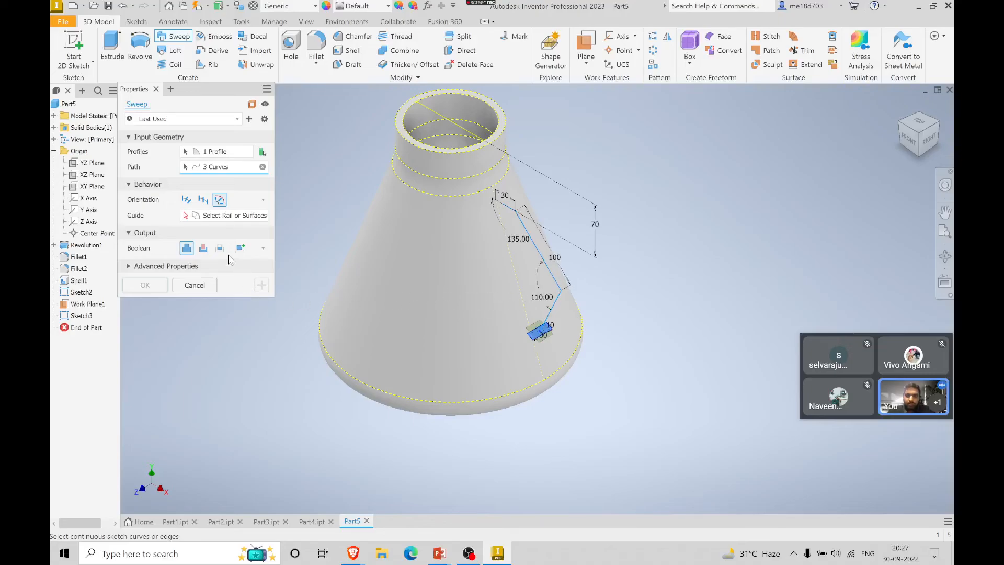
{"action": "left_click", "coordinate": [186, 200]}
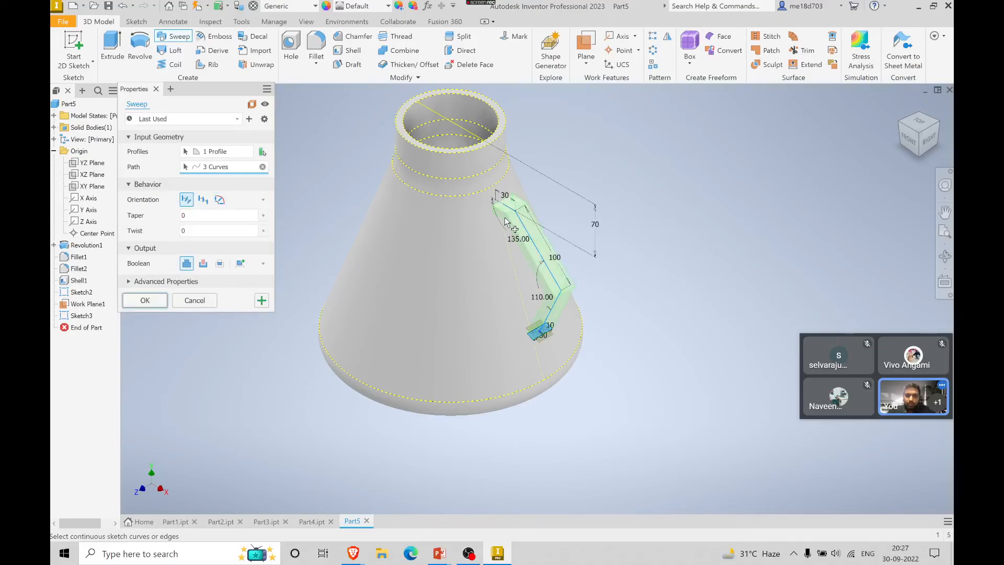
{"action": "left_click", "coordinate": [146, 300]}
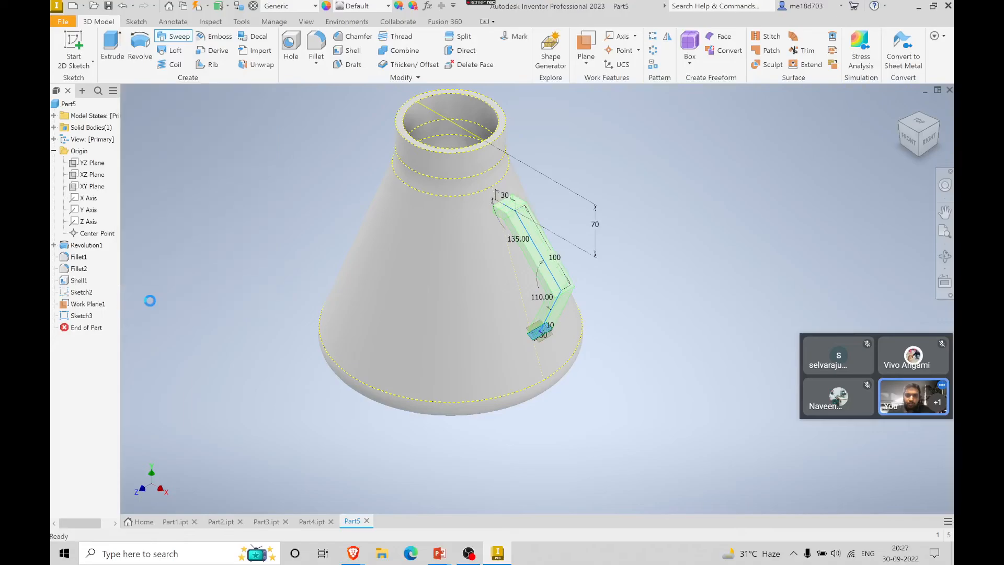
- Examine from several angles how the swept handle's upper and lower ends meet the flask body
{"action": "left_click", "coordinate": [900, 124]}
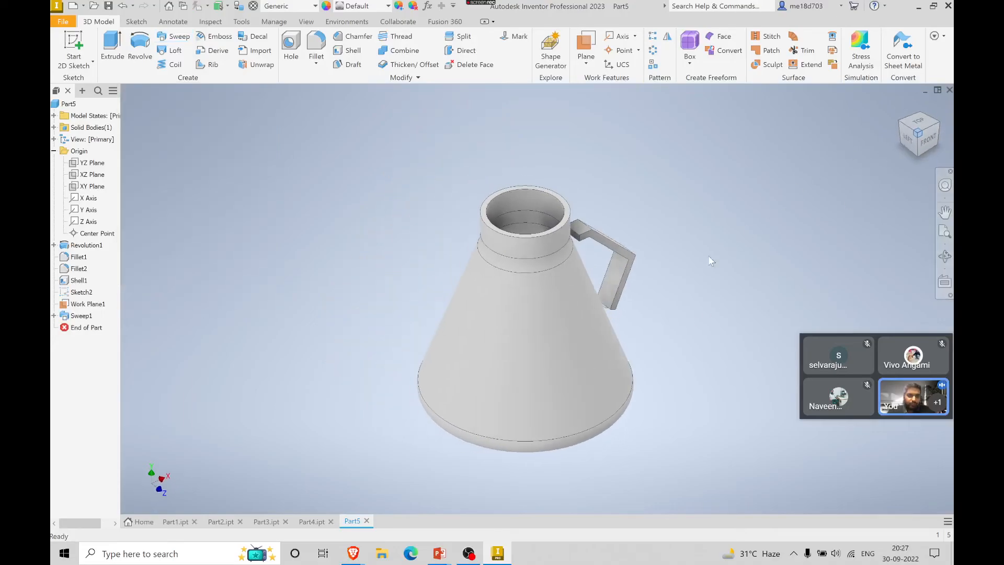
{"action": "left_click", "coordinate": [930, 131]}
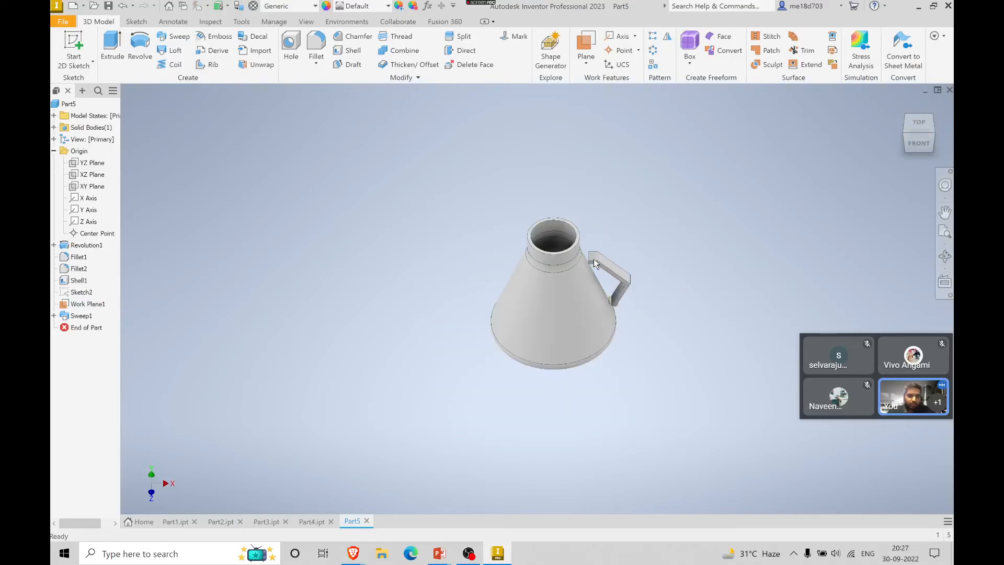
{"action": "scroll", "coordinate": [596, 262], "scroll_direction": "down", "scroll_amount": 3}
{"action": "left_click", "coordinate": [905, 133]}
{"action": "scroll", "coordinate": [599, 249], "scroll_direction": "up", "scroll_amount": 3}
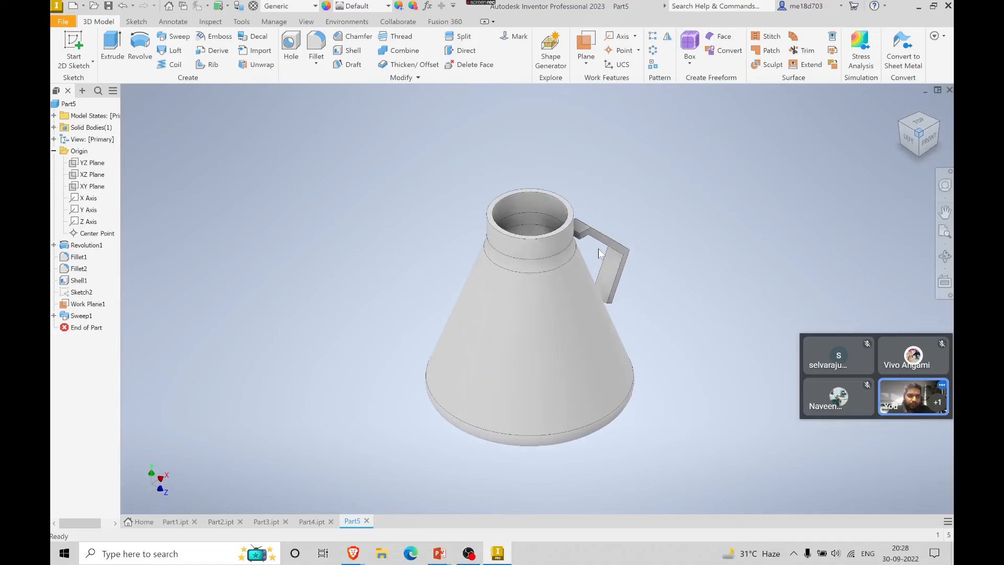
{"action": "scroll", "coordinate": [598, 245], "scroll_direction": "down", "scroll_amount": 4}
{"action": "scroll", "coordinate": [596, 244], "scroll_direction": "up", "scroll_amount": 7}
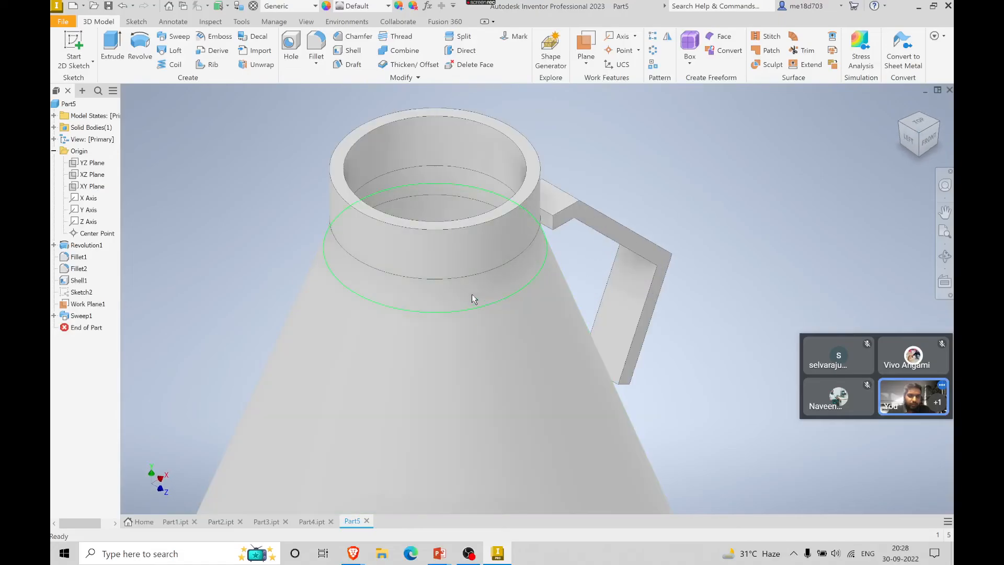
{"action": "middle_click_drag", "start_coordinate": [473, 296], "coordinate": [370, 285]}
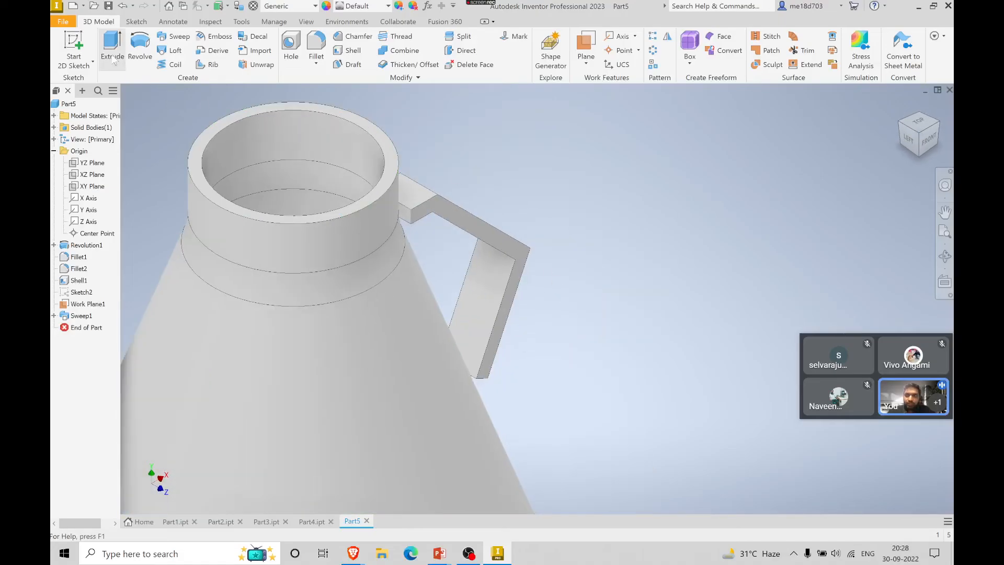
- Start a sketch on the handle's upper end face with sliced graphics and project the face's long edges
{"action": "left_click", "coordinate": [125, 54]}
{"action": "left_click", "coordinate": [405, 219]}
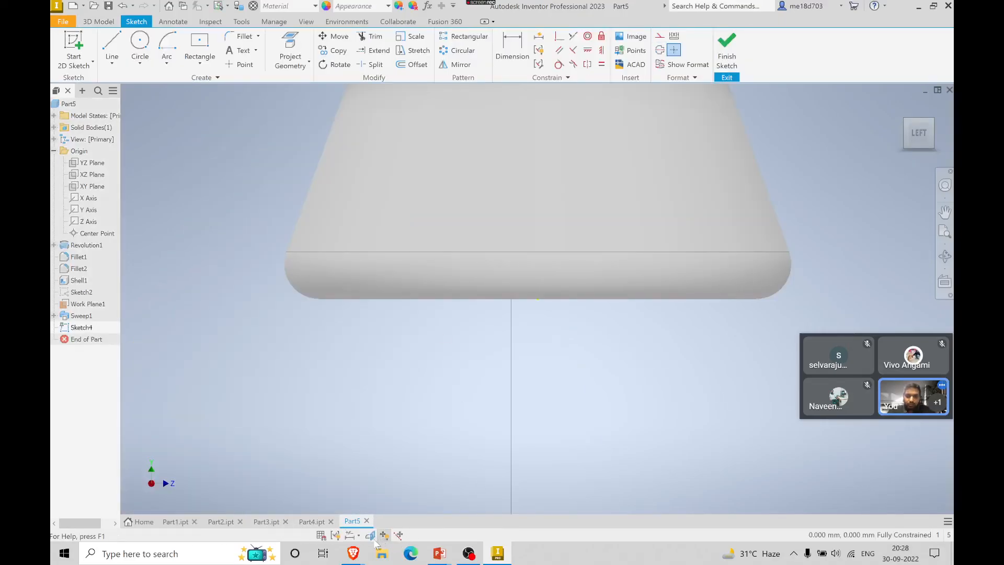
{"action": "key", "text": "F7"}
{"action": "middle_click_drag", "start_coordinate": [503, 156], "coordinate": [432, 419]}
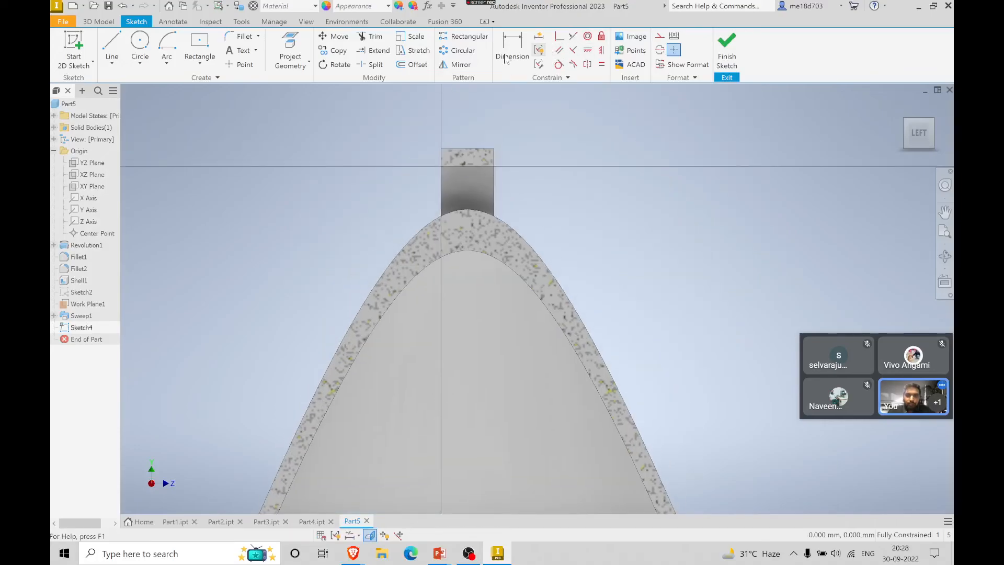
{"action": "left_click", "coordinate": [291, 49]}
{"action": "left_click", "coordinate": [474, 149]}
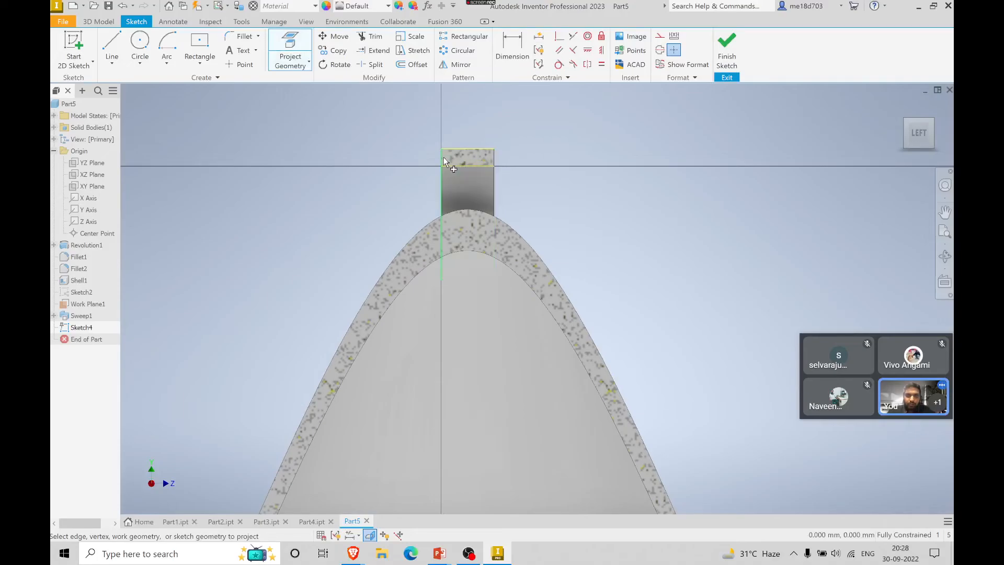
- Close the upper end-face profile with lines along its two short sides and finish the sketch
{"action": "left_click", "coordinate": [112, 42]}
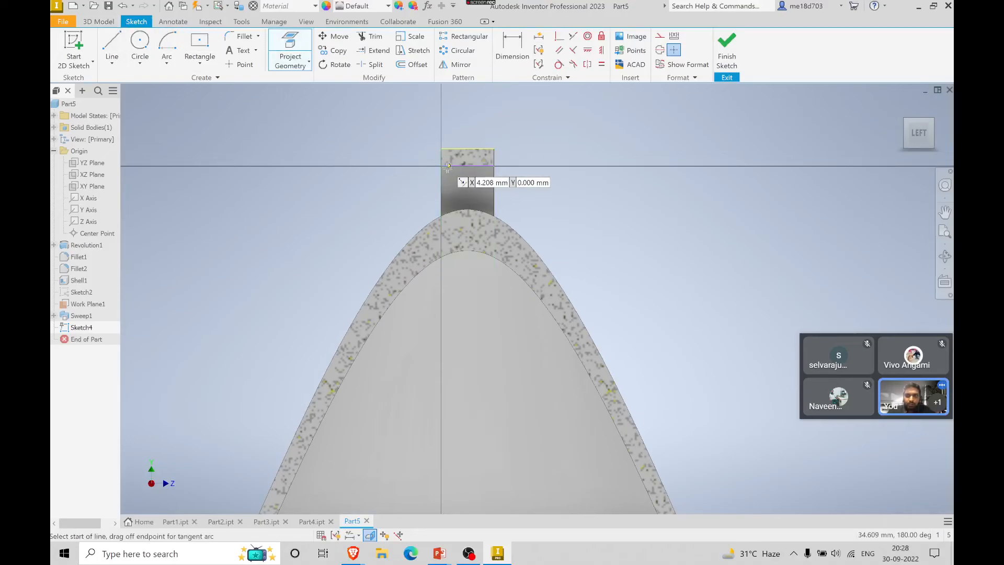
{"action": "left_click", "coordinate": [442, 167]}
{"action": "double_click", "coordinate": [441, 149]}
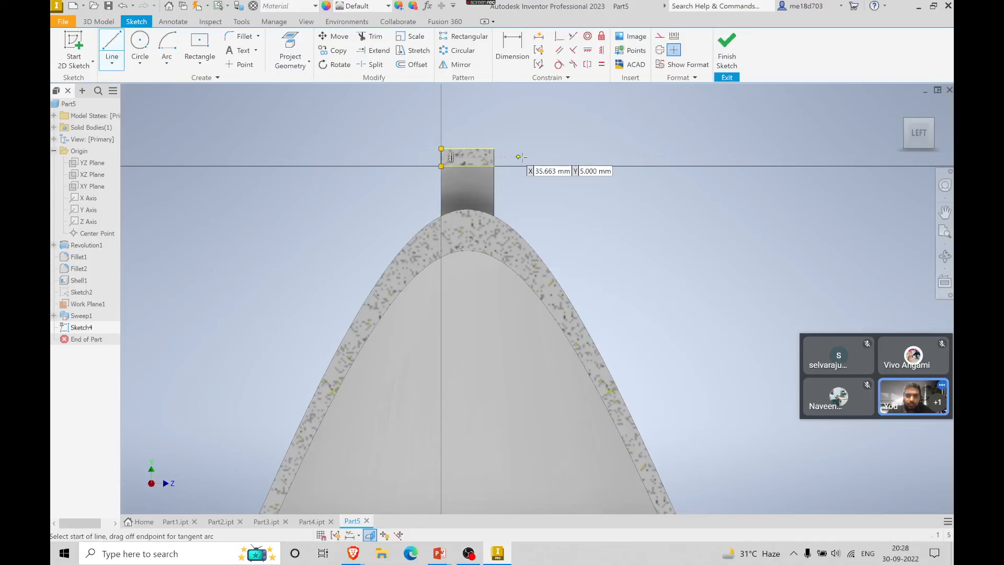
{"action": "left_click", "coordinate": [494, 167]}
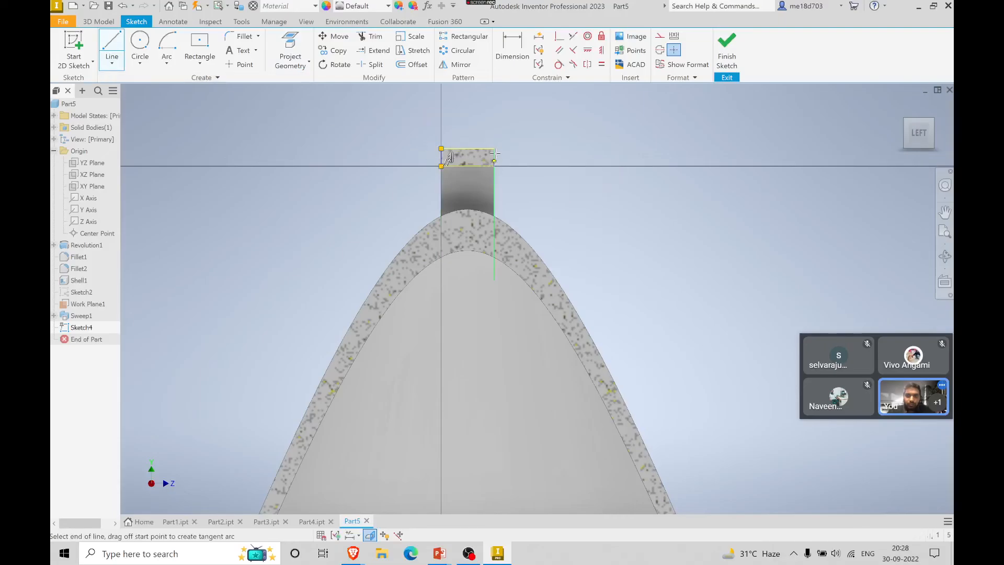
{"action": "double_click", "coordinate": [494, 148]}
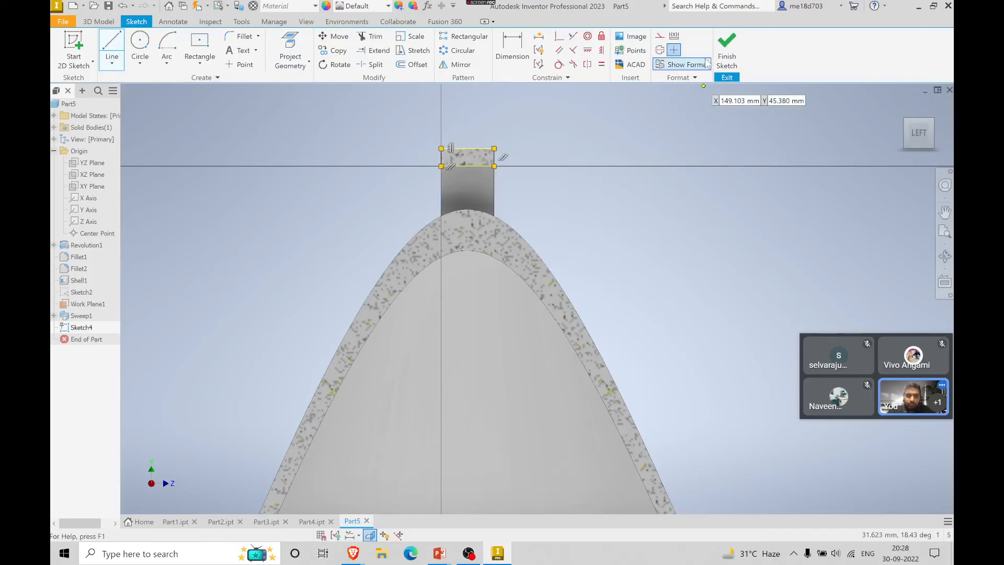
{"action": "left_click", "coordinate": [727, 42]}
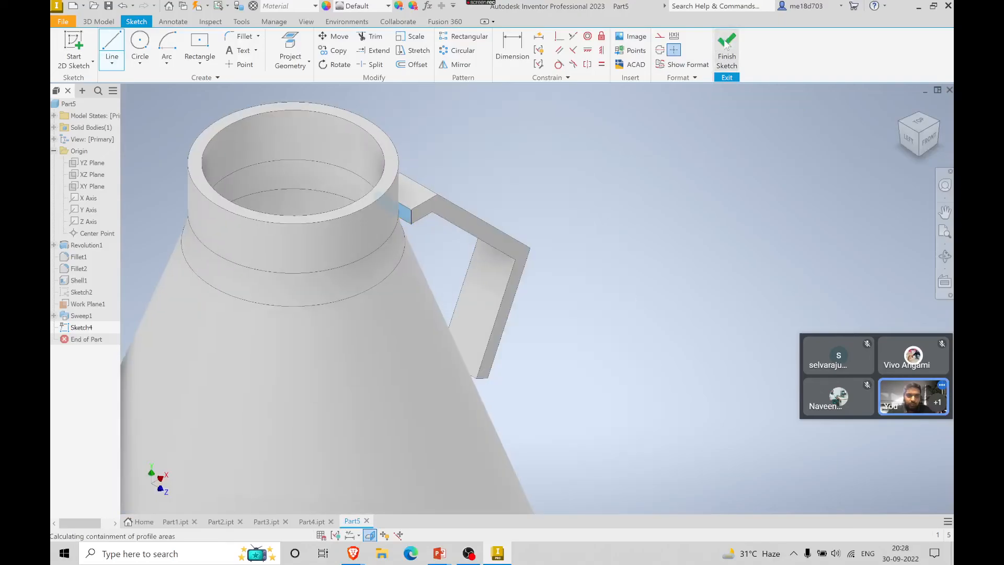
- Extrude the upper end-face profile To Next so that it joins the flask body
{"action": "key", "text": "e"}
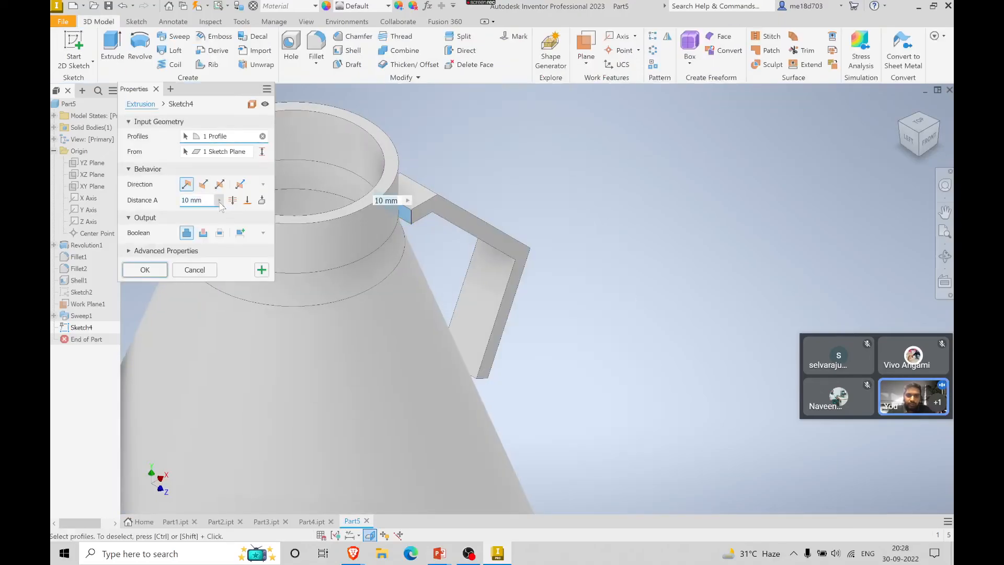
{"action": "left_click", "coordinate": [262, 200]}
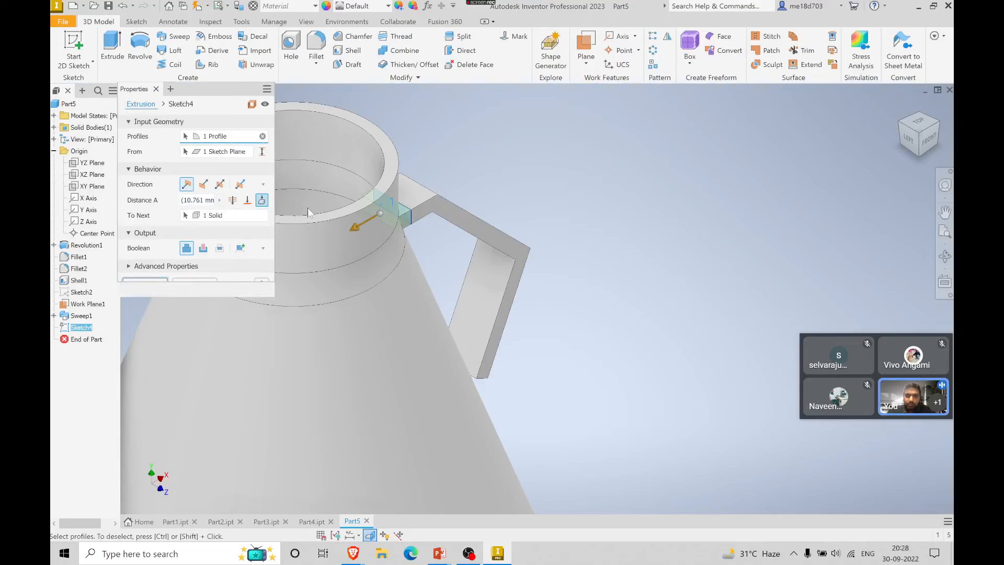
{"action": "left_click", "coordinate": [937, 124]}
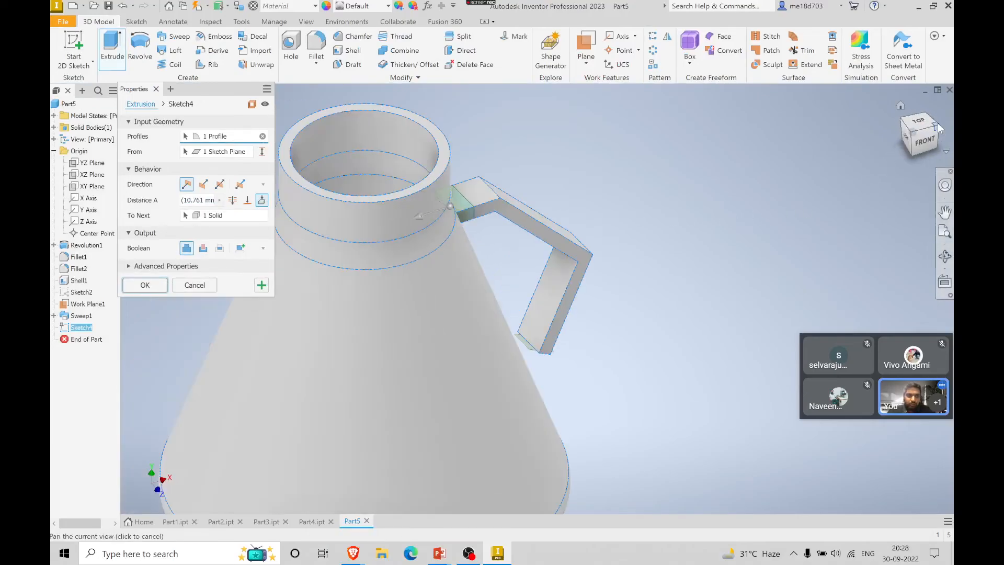
{"action": "left_click", "coordinate": [145, 286]}
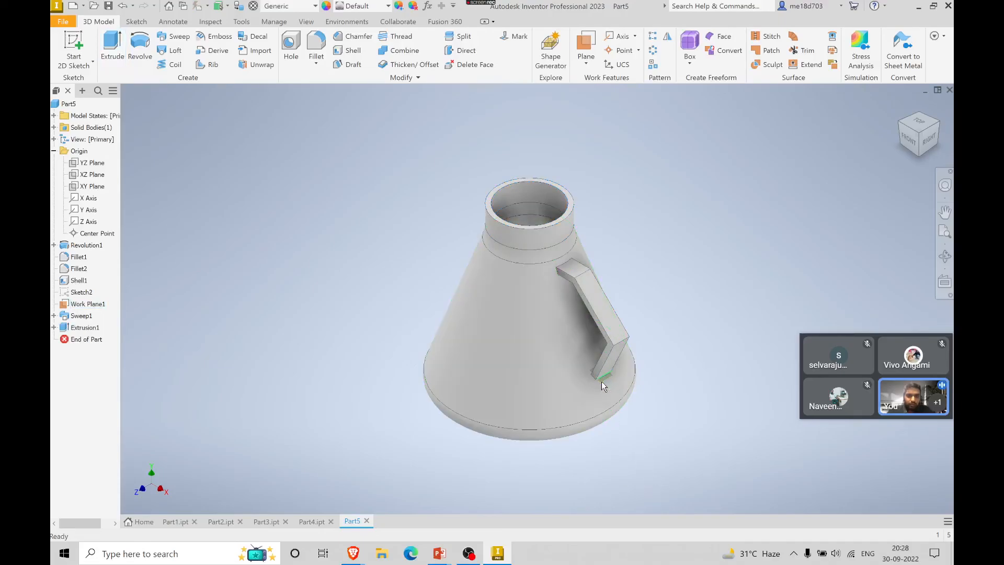
- Start a sketch on the plane at the handle's lower end and slice the graphics at the sketch plane
{"action": "scroll", "coordinate": [601, 381], "scroll_direction": "down", "scroll_amount": 1}
{"action": "scroll", "coordinate": [602, 382], "scroll_direction": "down", "scroll_amount": 3}
{"action": "key", "text": "s"}
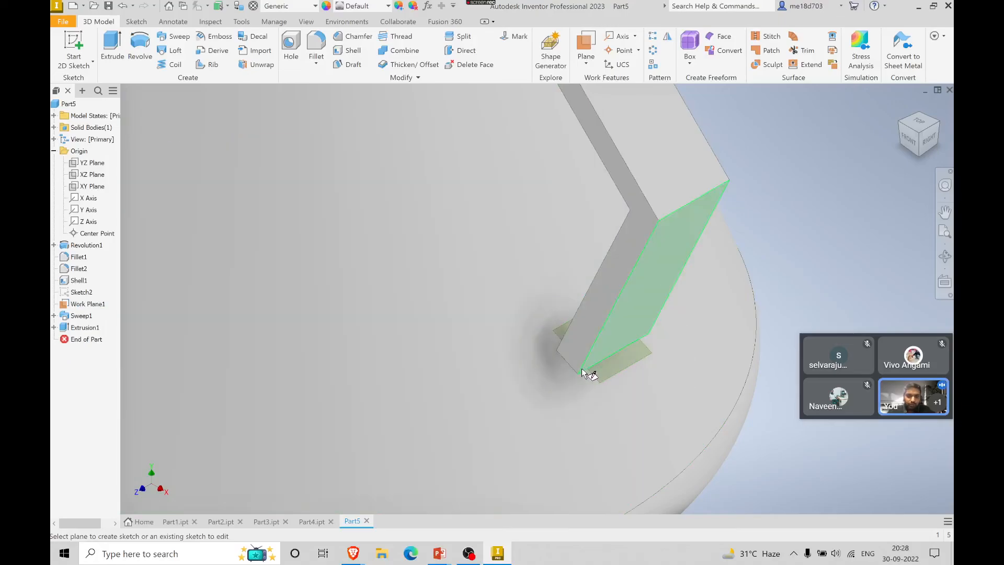
{"action": "left_click", "coordinate": [899, 126]}
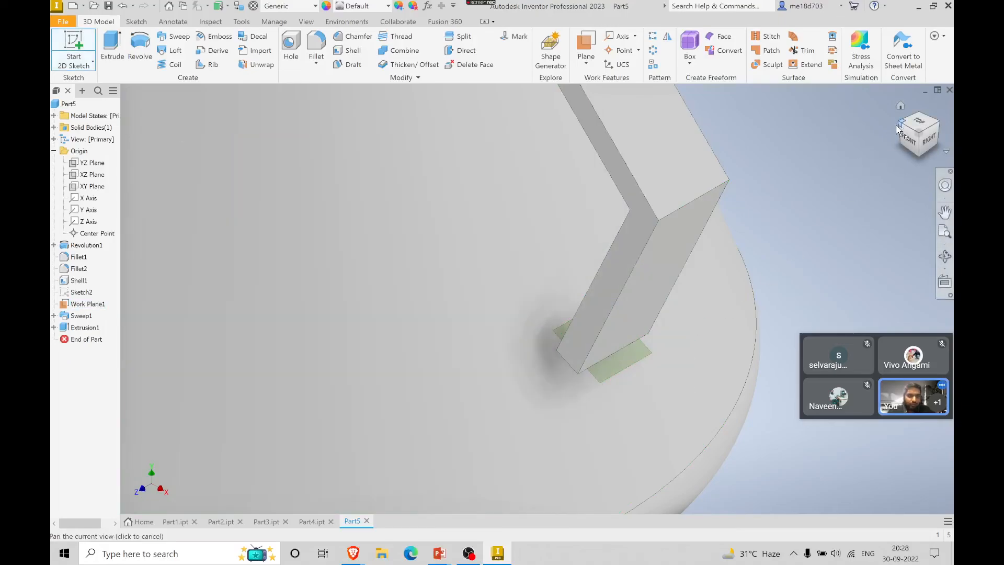
{"action": "left_click", "coordinate": [899, 128]}
{"action": "scroll", "coordinate": [612, 308], "scroll_direction": "down", "scroll_amount": 4}
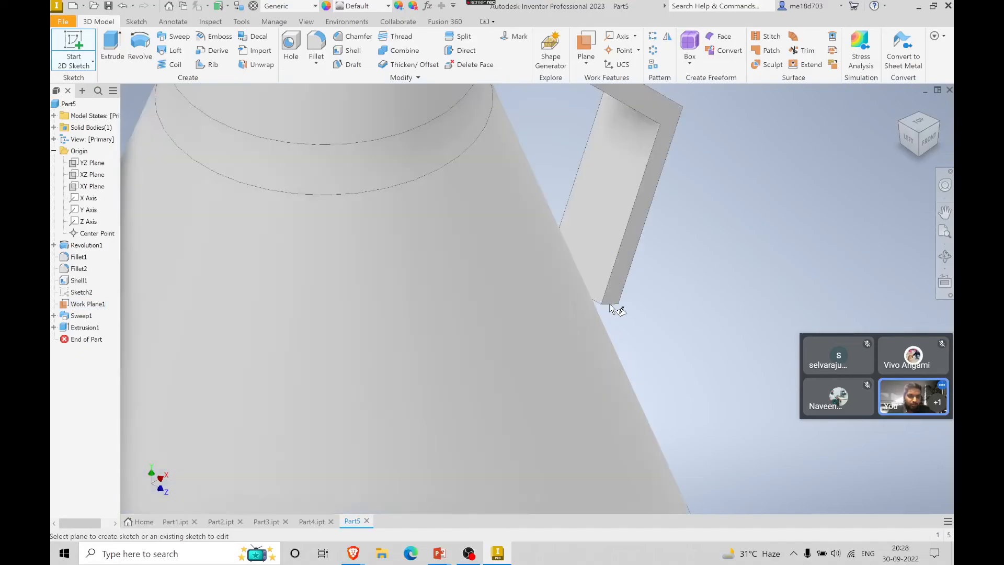
{"action": "scroll", "coordinate": [616, 309], "scroll_direction": "down", "scroll_amount": 3}
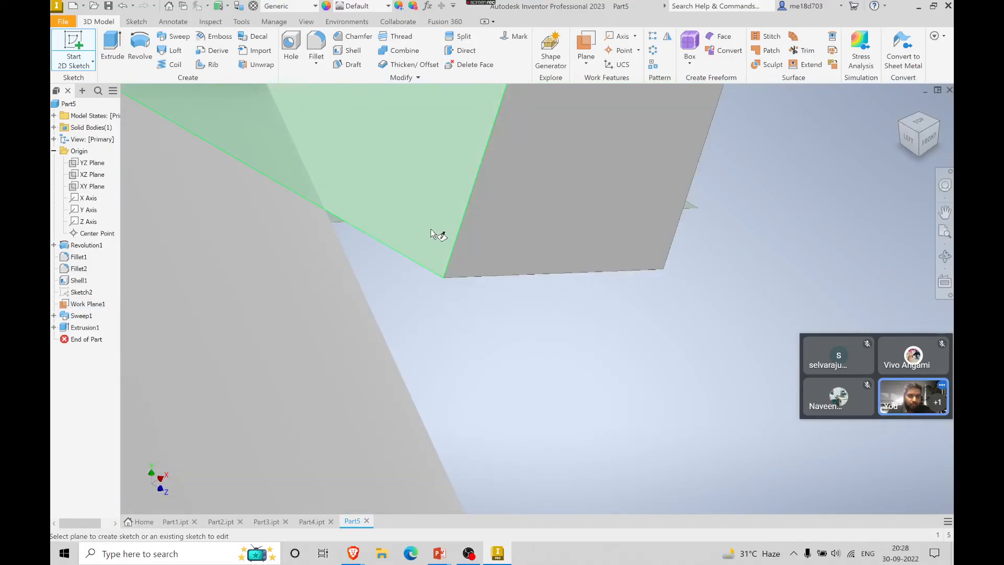
{"action": "left_click", "coordinate": [434, 276]}
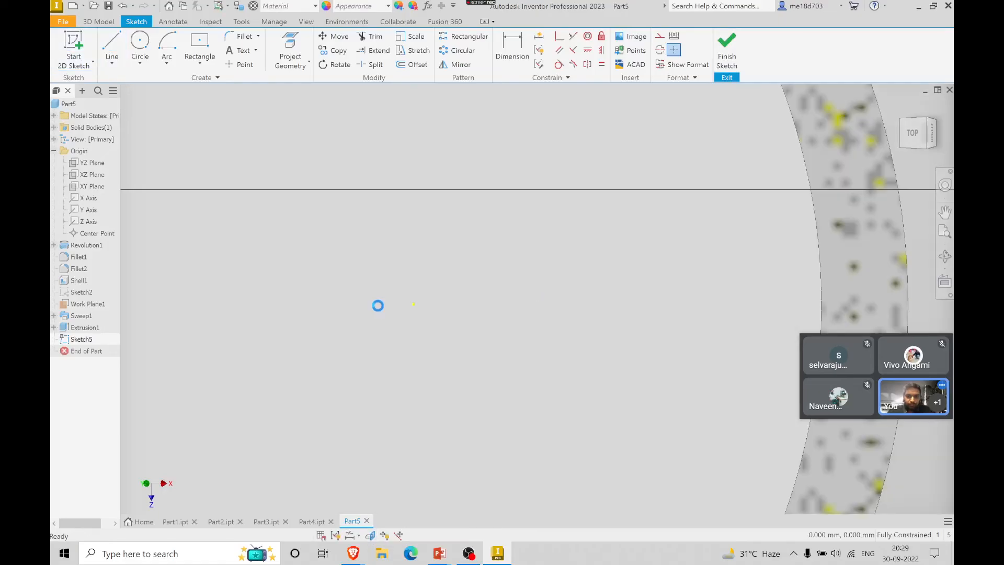
{"action": "scroll", "coordinate": [429, 299], "scroll_direction": "up", "scroll_amount": 10}
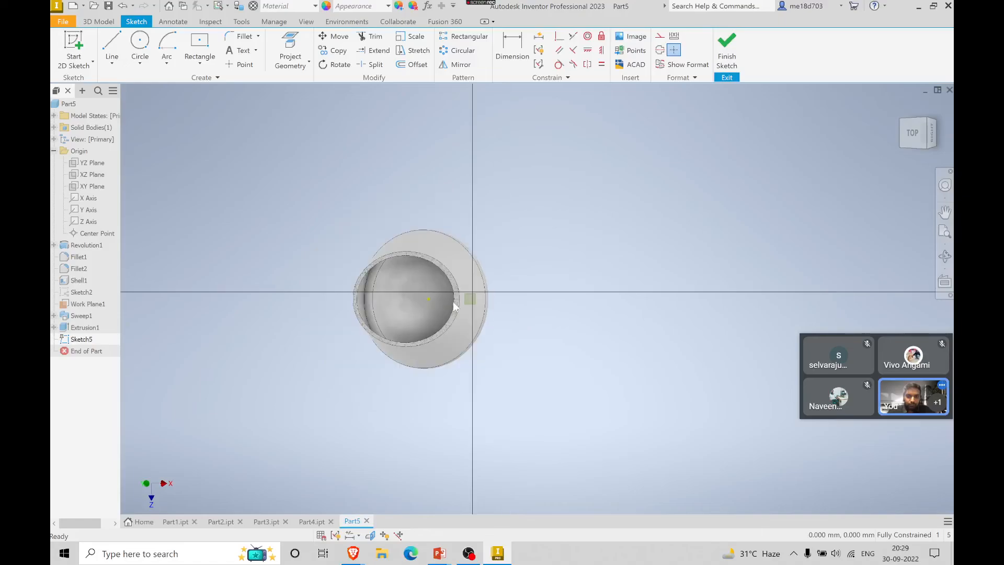
{"action": "scroll", "coordinate": [478, 295], "scroll_direction": "down", "scroll_amount": 3}
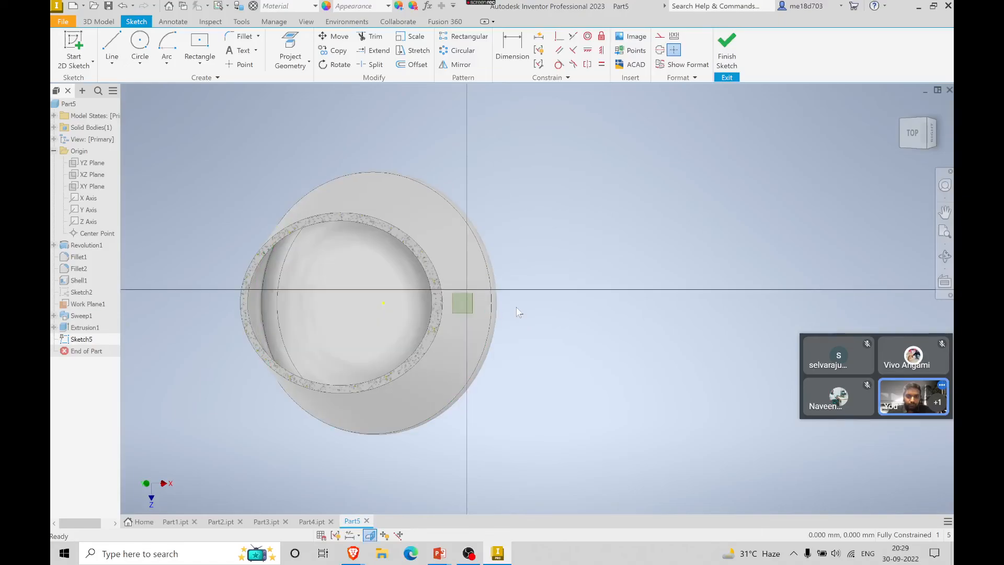
{"action": "scroll", "coordinate": [528, 312], "scroll_direction": "up", "scroll_amount": 2}
{"action": "scroll", "coordinate": [538, 313], "scroll_direction": "down", "scroll_amount": 3}
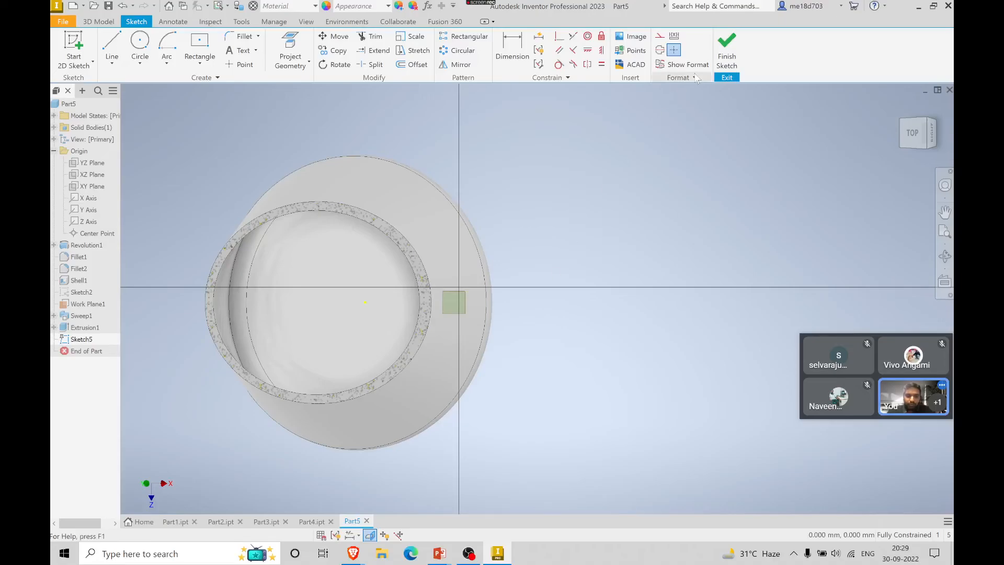
- Leave the current sketch and start a new one on the handle's lower end face with sliced graphics
{"action": "left_click", "coordinate": [727, 52]}
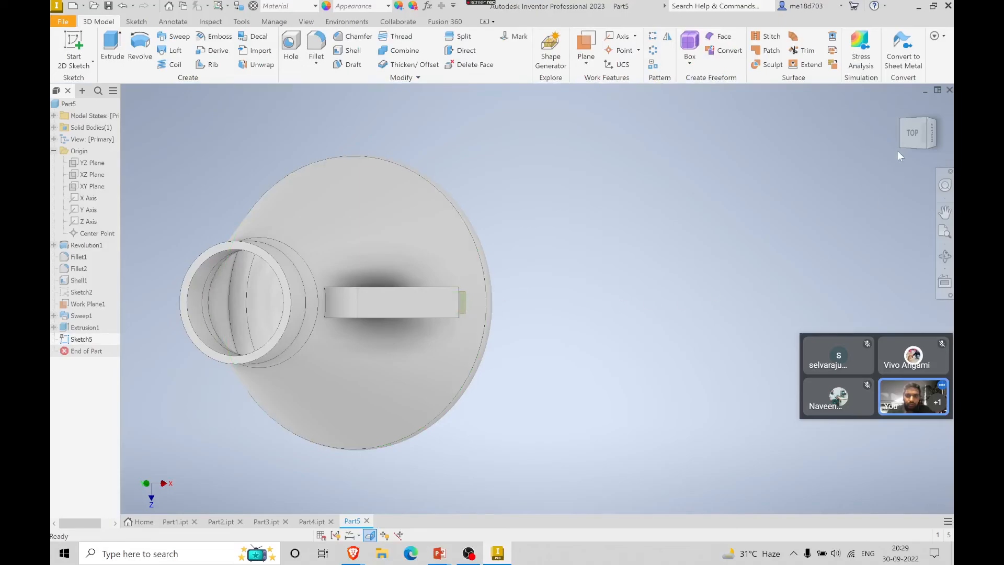
{"action": "left_click", "coordinate": [936, 146]}
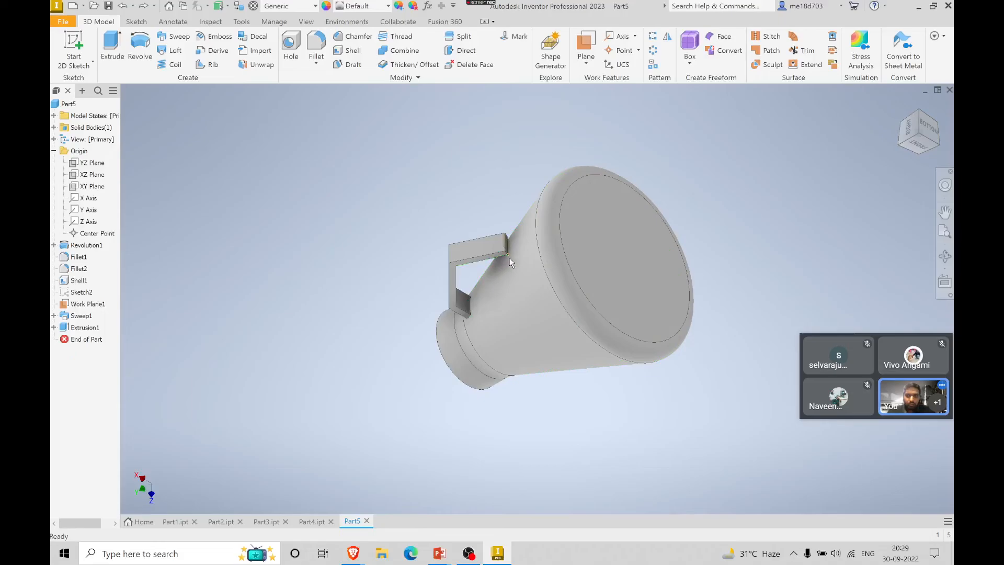
{"action": "scroll", "coordinate": [510, 261], "scroll_direction": "up", "scroll_amount": 4}
{"action": "left_click", "coordinate": [111, 62]}
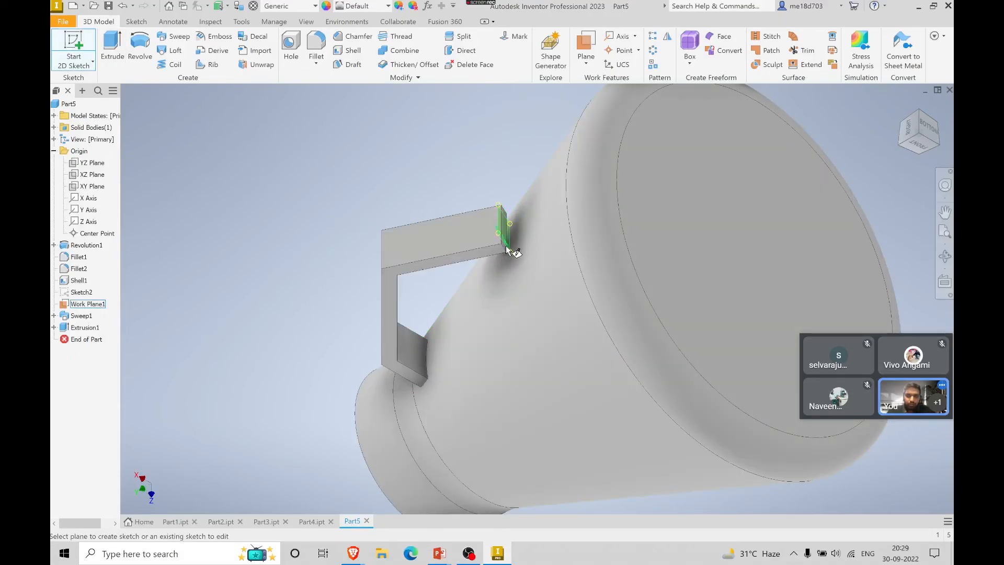
{"action": "scroll", "coordinate": [507, 251], "scroll_direction": "up", "scroll_amount": 5}
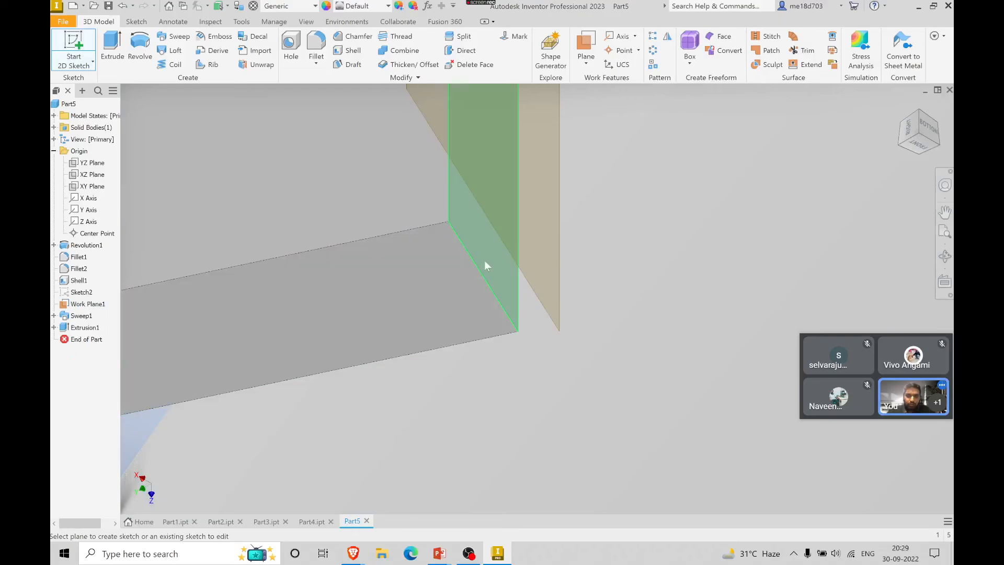
{"action": "left_click", "coordinate": [484, 259]}
{"action": "left_click", "coordinate": [438, 256]}
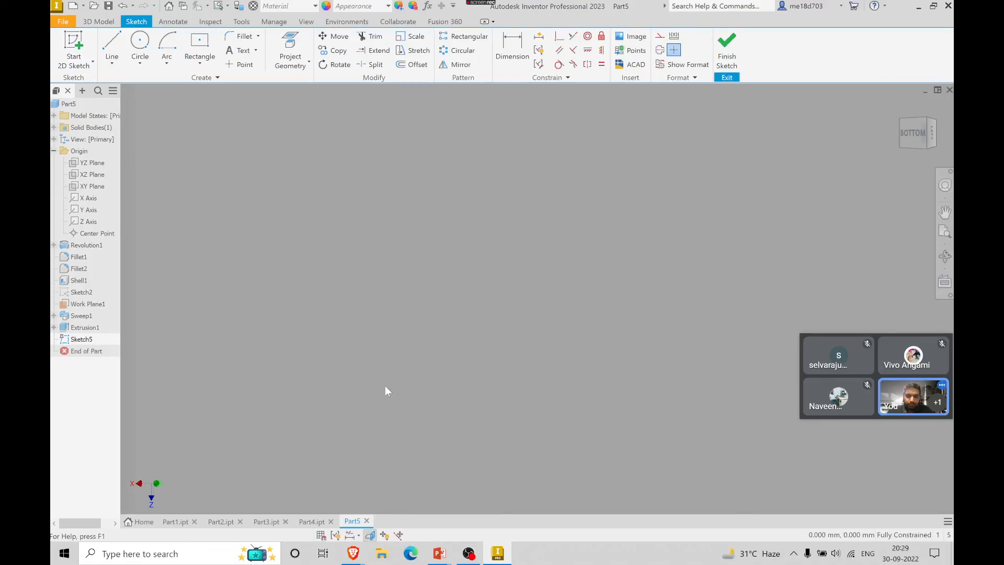
{"action": "scroll", "coordinate": [387, 380], "scroll_direction": "up", "scroll_amount": 8}
{"action": "scroll", "coordinate": [302, 397], "scroll_direction": "down", "scroll_amount": 5}
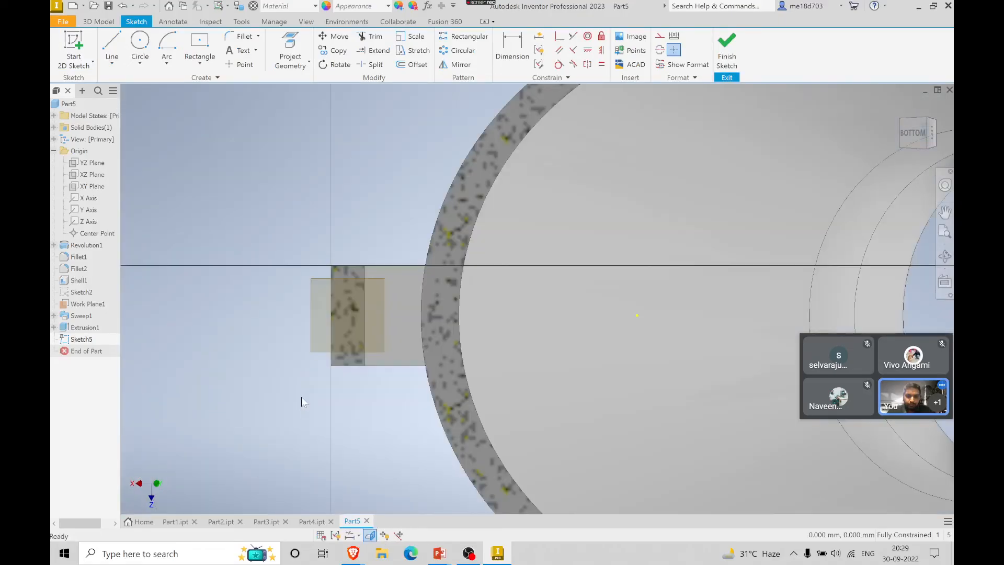
- Project the lower end face's two long edges, close the profile with lines along its short sides and finish the sketch
{"action": "left_click", "coordinate": [293, 47]}
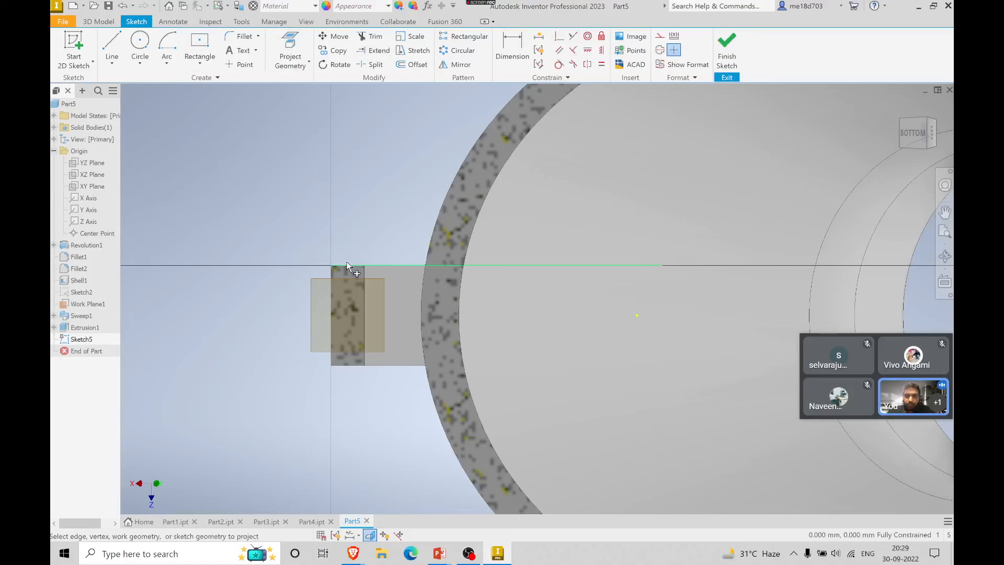
{"action": "left_click", "coordinate": [364, 358]}
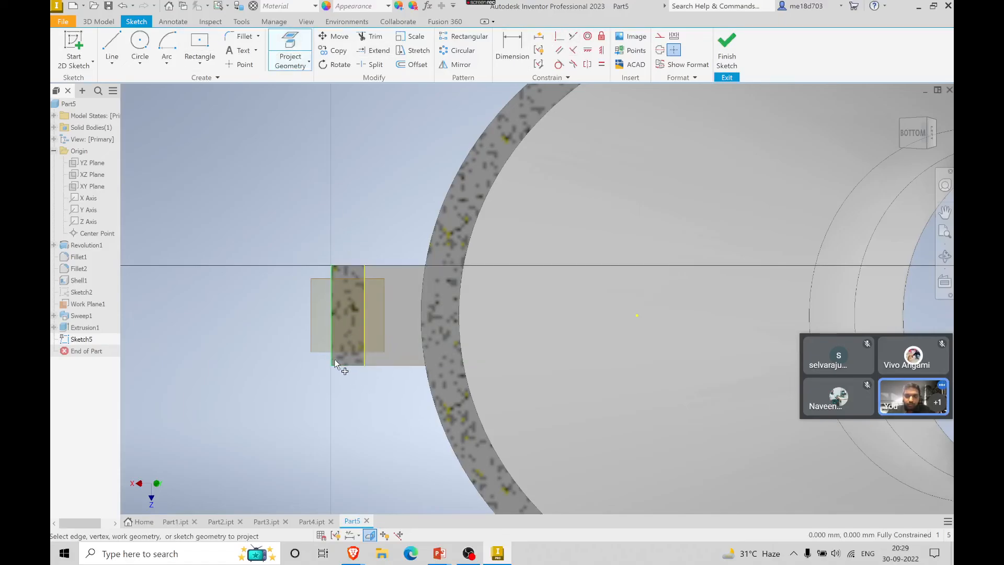
{"action": "left_click", "coordinate": [331, 357]}
{"action": "left_click", "coordinate": [112, 48]}
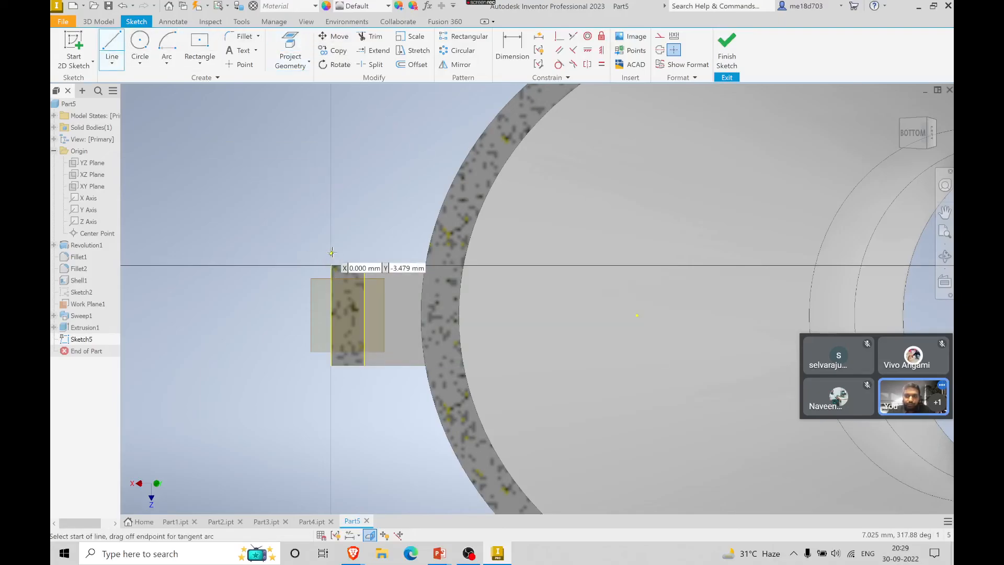
{"action": "left_click", "coordinate": [332, 265]}
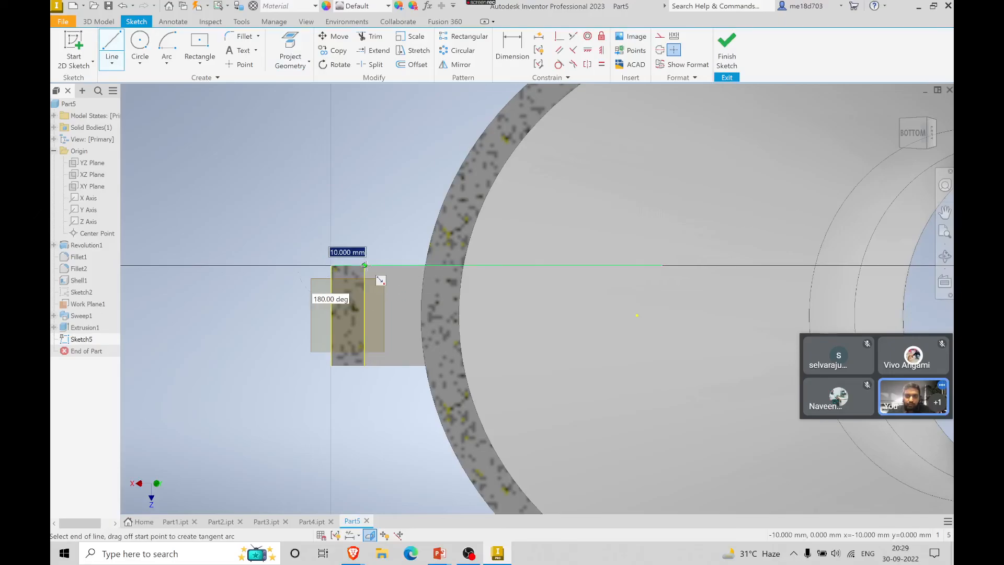
{"action": "double_click", "coordinate": [365, 265]}
{"action": "left_click", "coordinate": [331, 365]}
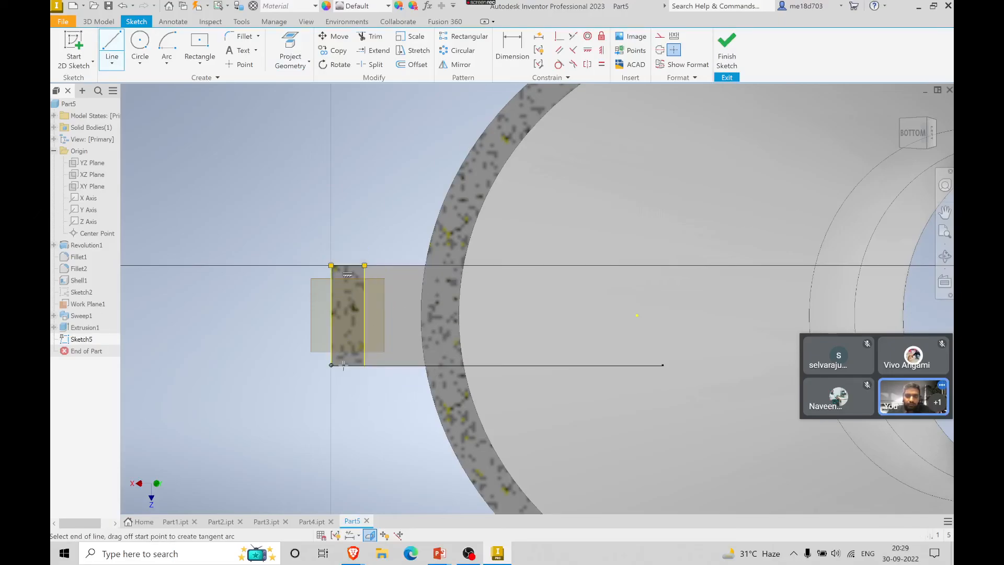
{"action": "double_click", "coordinate": [365, 365]}
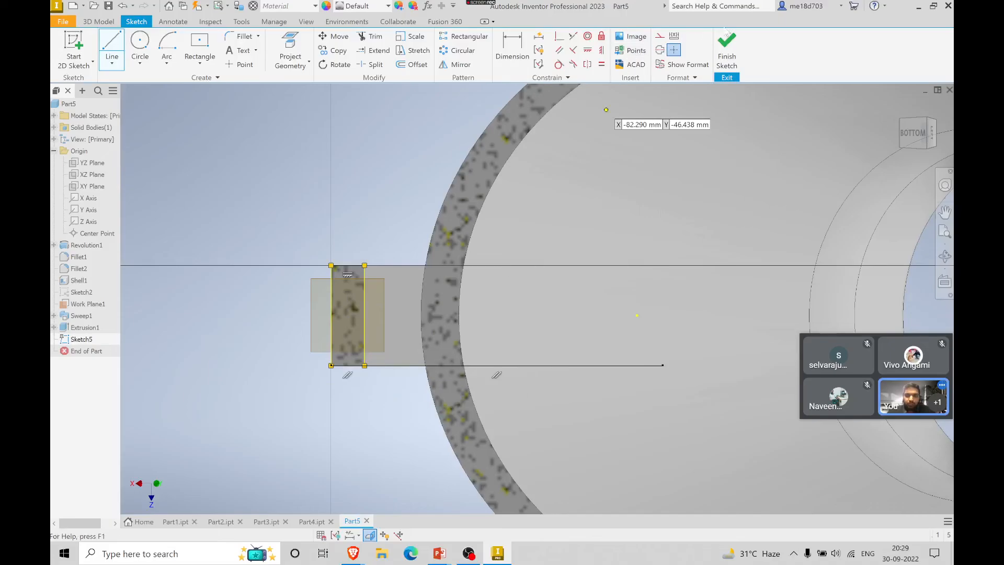
{"action": "left_click", "coordinate": [734, 43]}
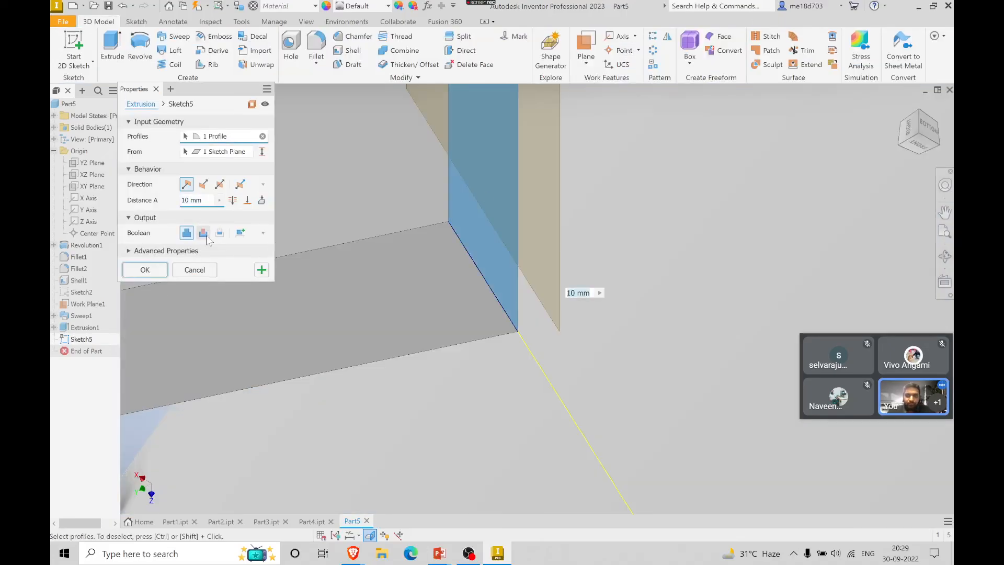
- Extrude the lower end-face profile To Next so that it joins the flask body
{"action": "left_click", "coordinate": [262, 202]}
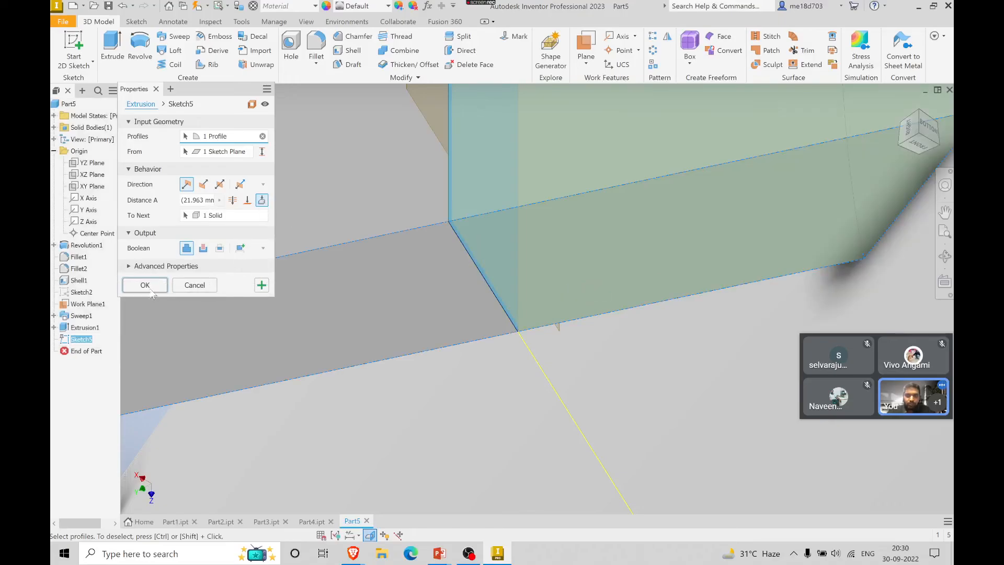
{"action": "left_click", "coordinate": [149, 286]}
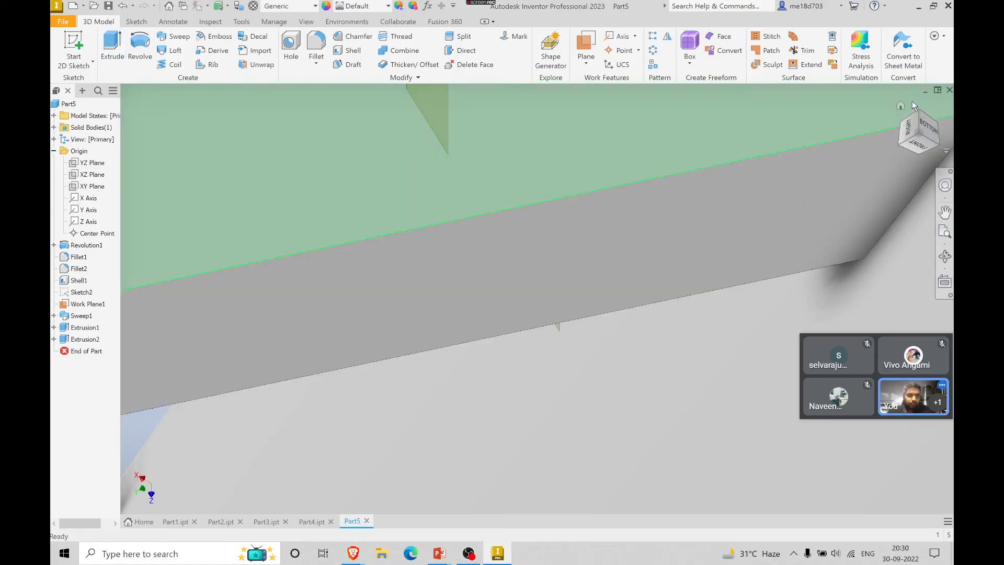
{"action": "left_click", "coordinate": [899, 106]}
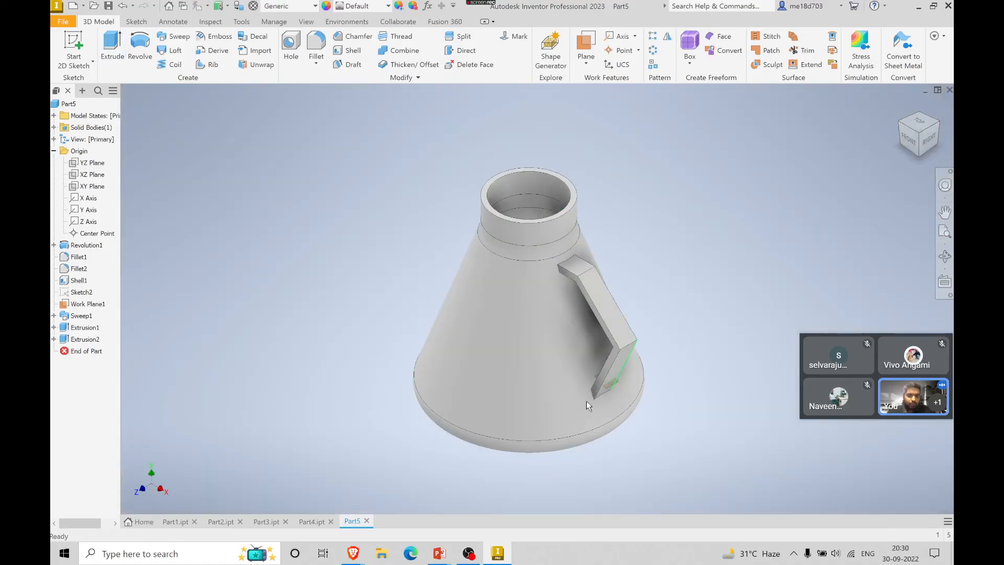
- Hide the work plane at the lower end of the handle
{"action": "scroll", "coordinate": [585, 401], "scroll_direction": "down", "scroll_amount": 3}
{"action": "scroll", "coordinate": [588, 400], "scroll_direction": "up", "scroll_amount": 8}
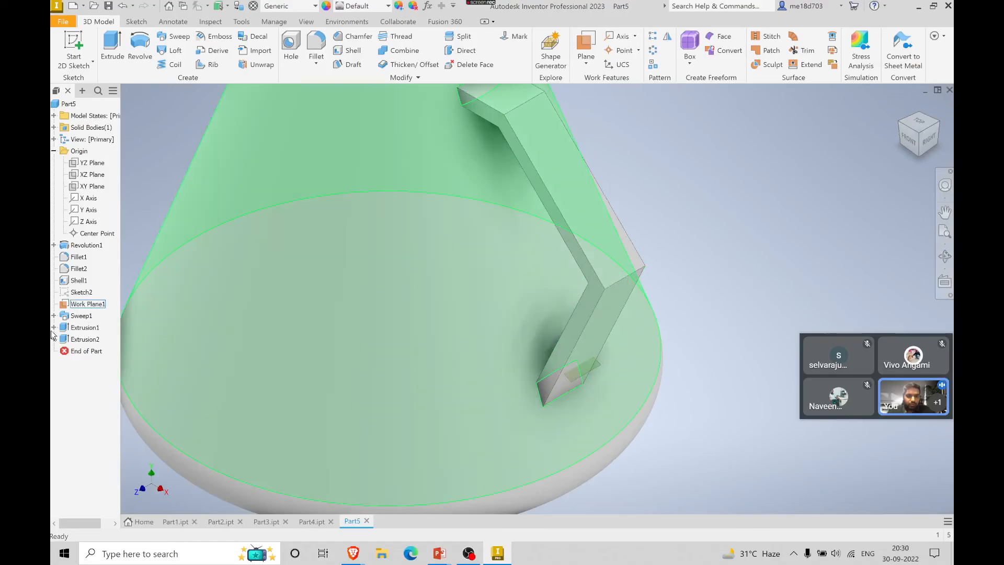
{"action": "right_click", "coordinate": [89, 304]}
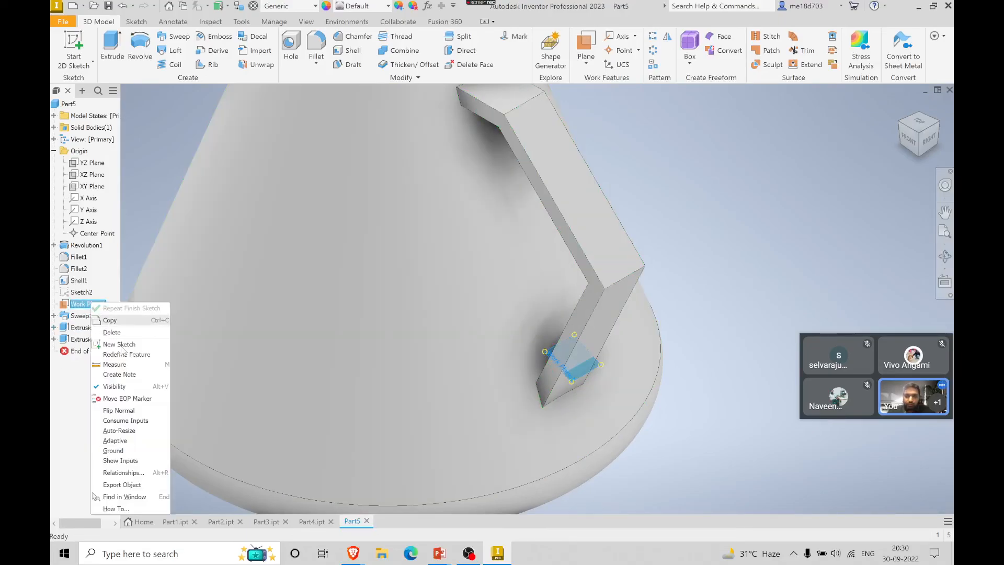
{"action": "left_click", "coordinate": [125, 386]}
{"action": "scroll", "coordinate": [430, 333], "scroll_direction": "down", "scroll_amount": 5}
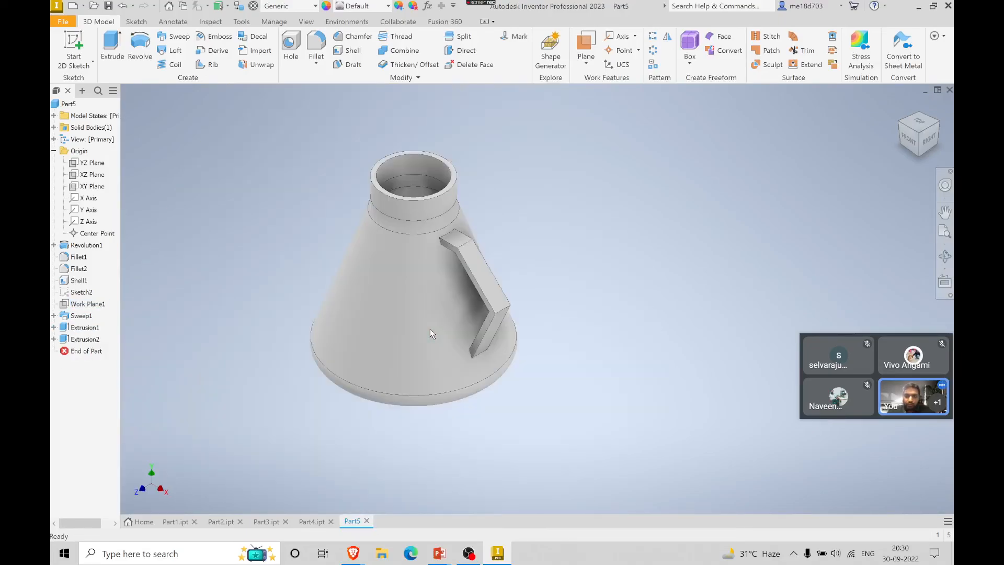
{"action": "scroll", "coordinate": [456, 270], "scroll_direction": "up", "scroll_amount": 3}
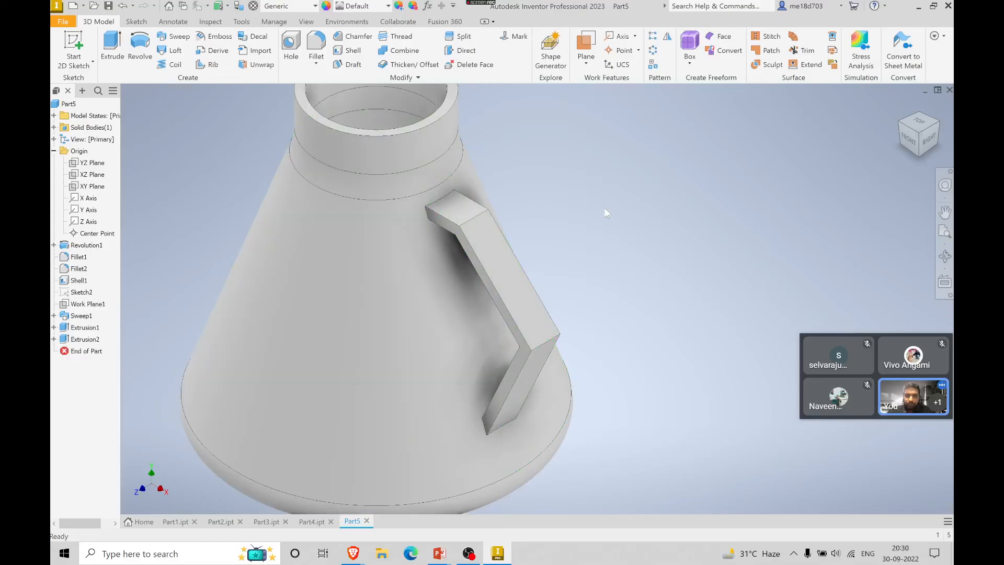
- Check the fillet radii of the handle in the exercise drawing, then return to the part
{"action": "key", "text": "alt+Tab"}
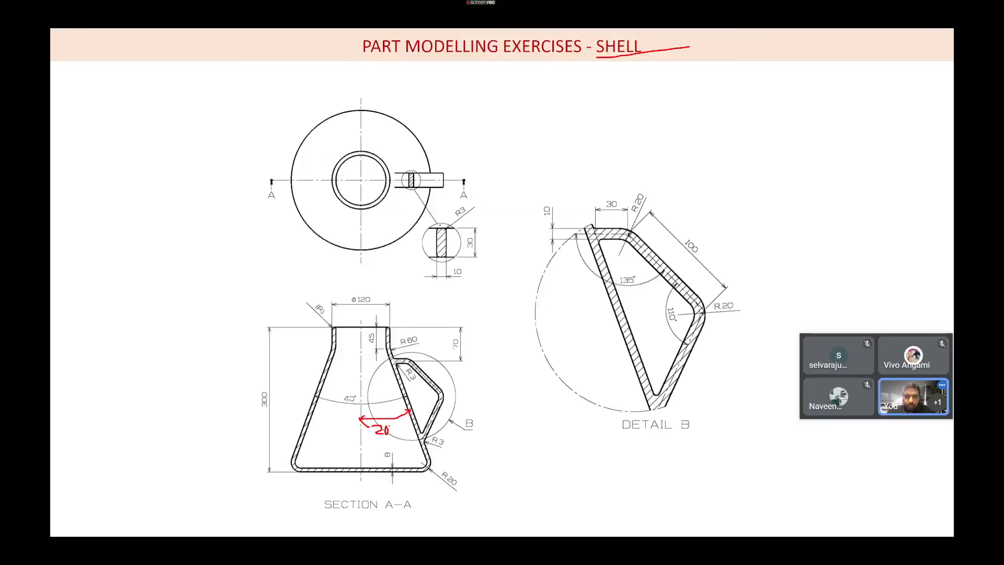
{"action": "key", "text": "alt+Tab"}
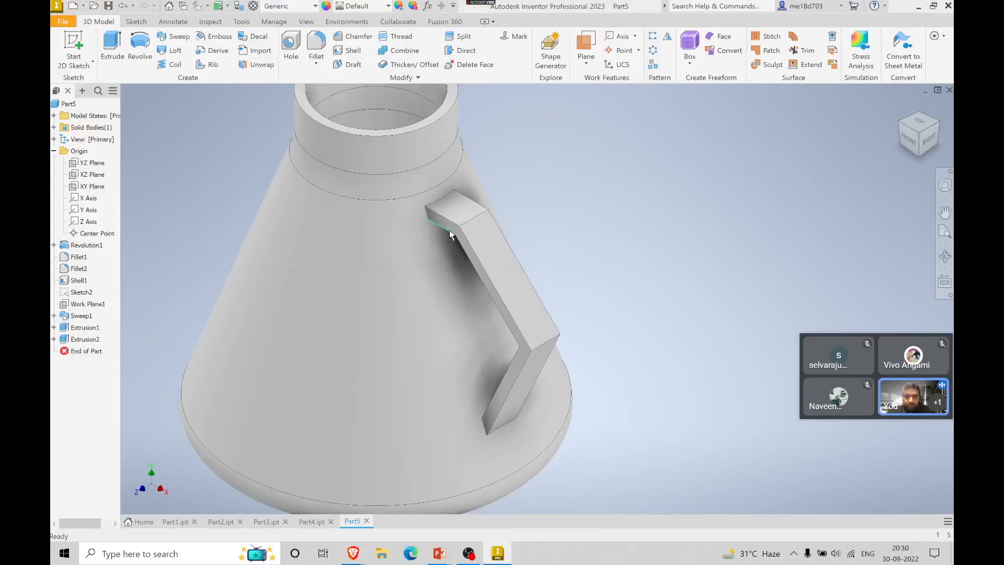
{"action": "key", "text": "alt+Tab"}
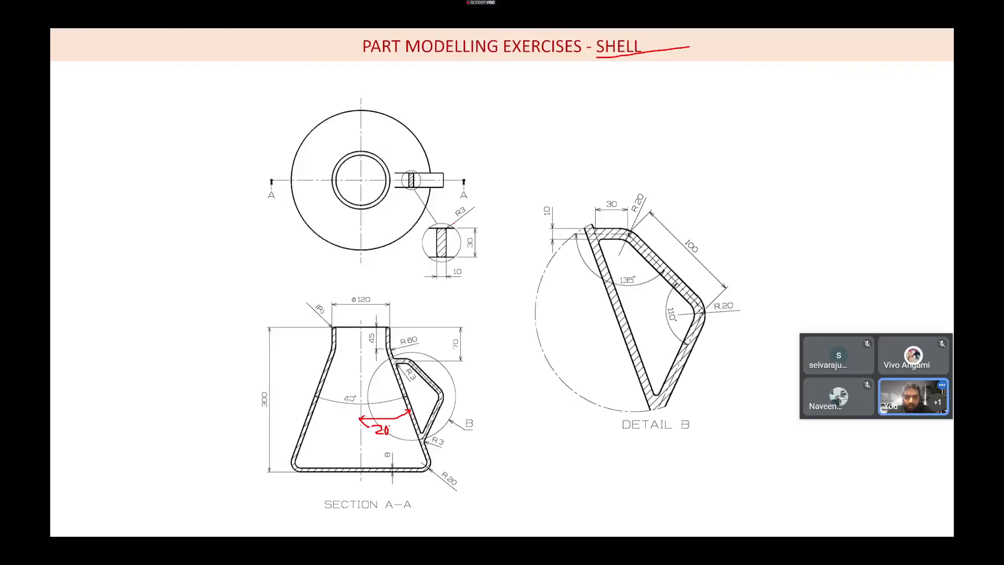
{"action": "key", "text": "alt+Tab"}
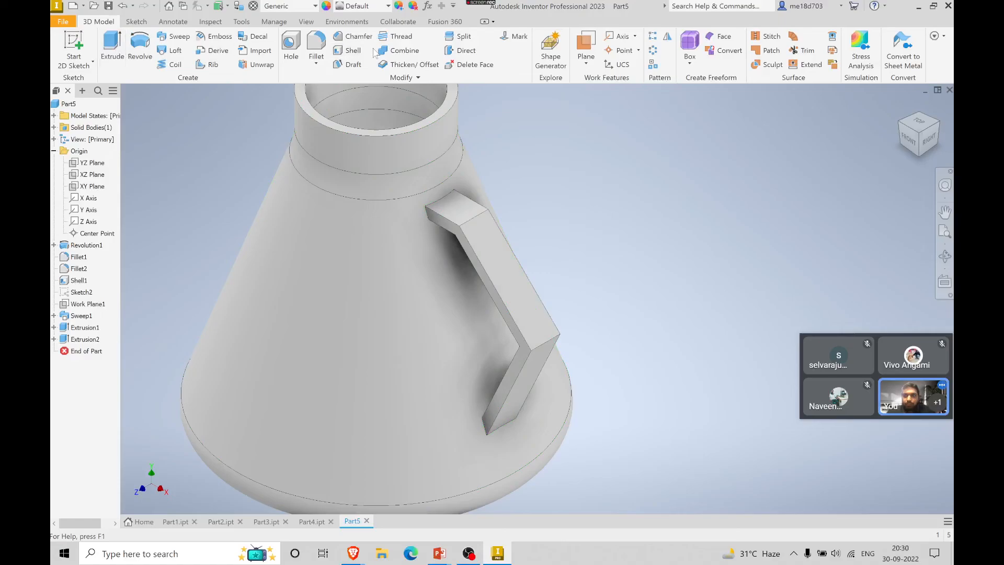
{"action": "left_click", "coordinate": [316, 47]}
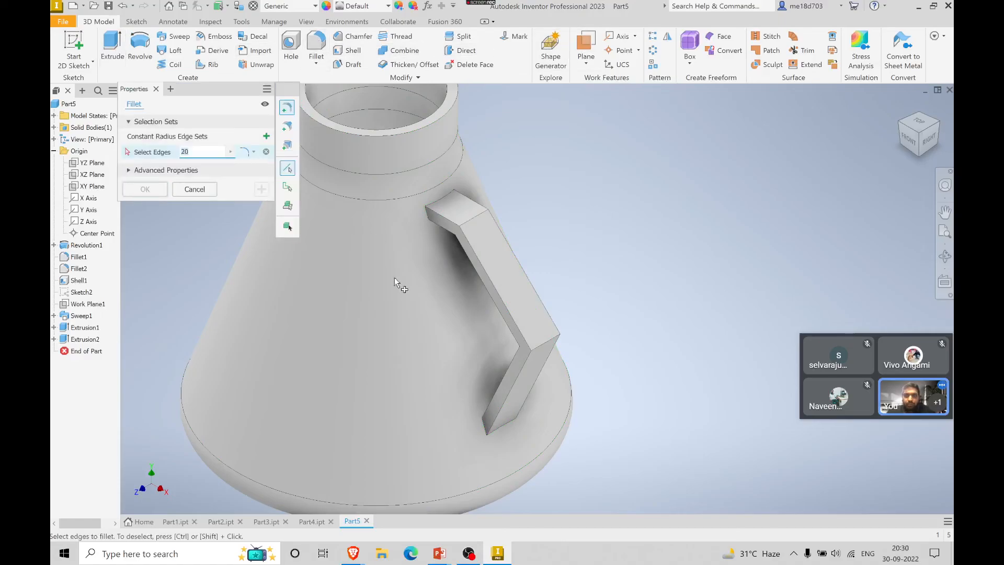
{"action": "type", "text": "3"}
{"action": "key", "text": "Escape"}
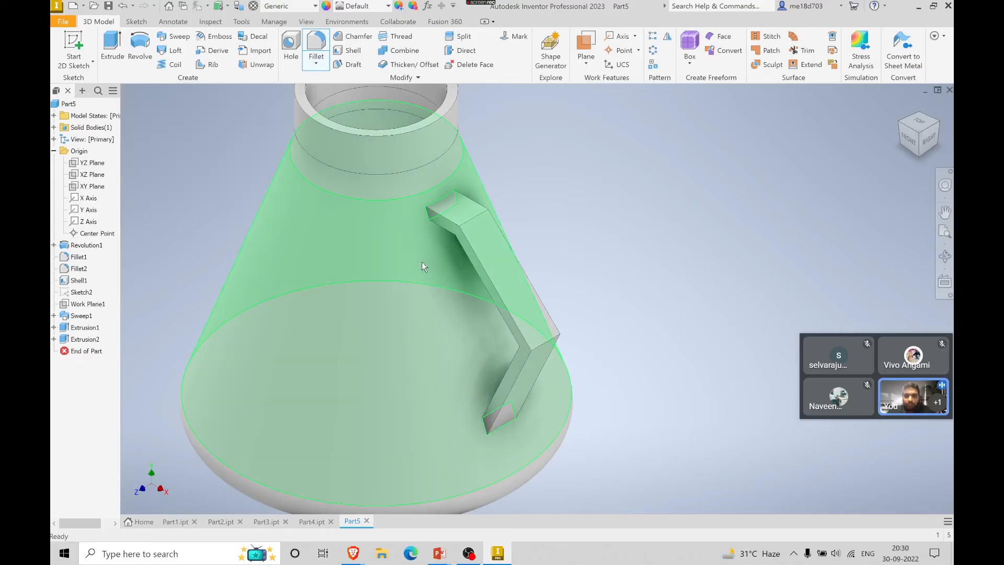
{"action": "key", "text": "alt+Tab"}
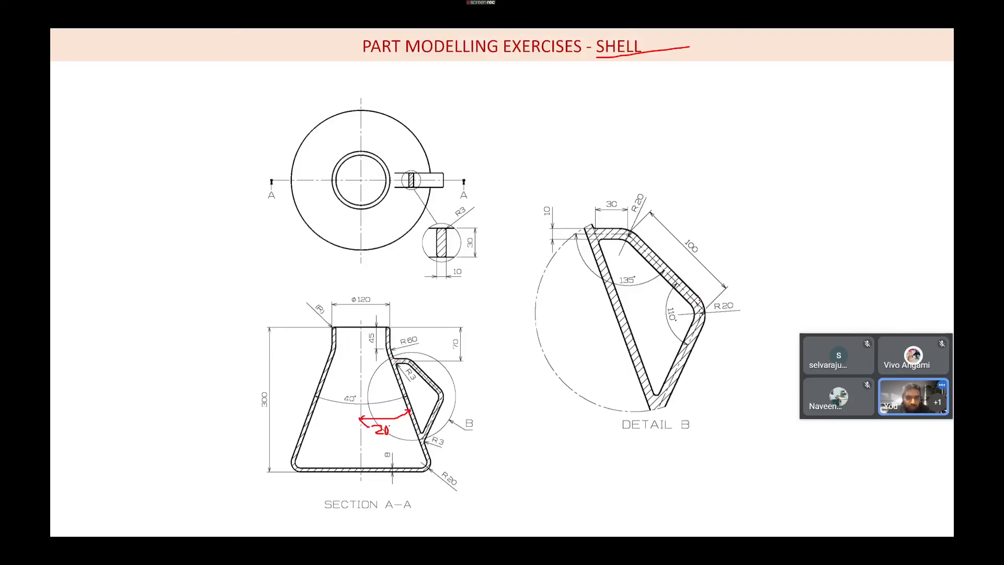
{"action": "key", "text": "alt+Tab"}
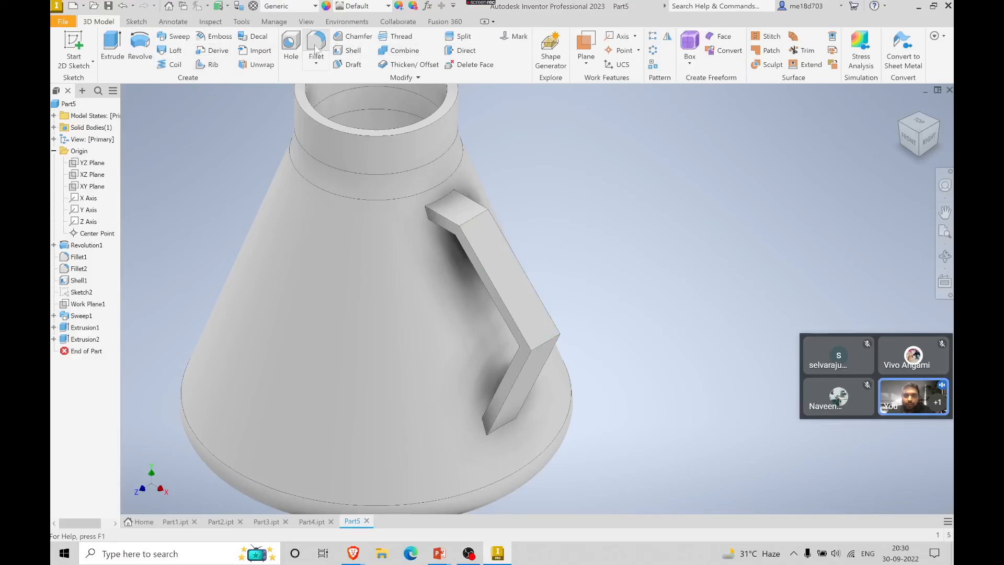
{"action": "left_click", "coordinate": [478, 218]}
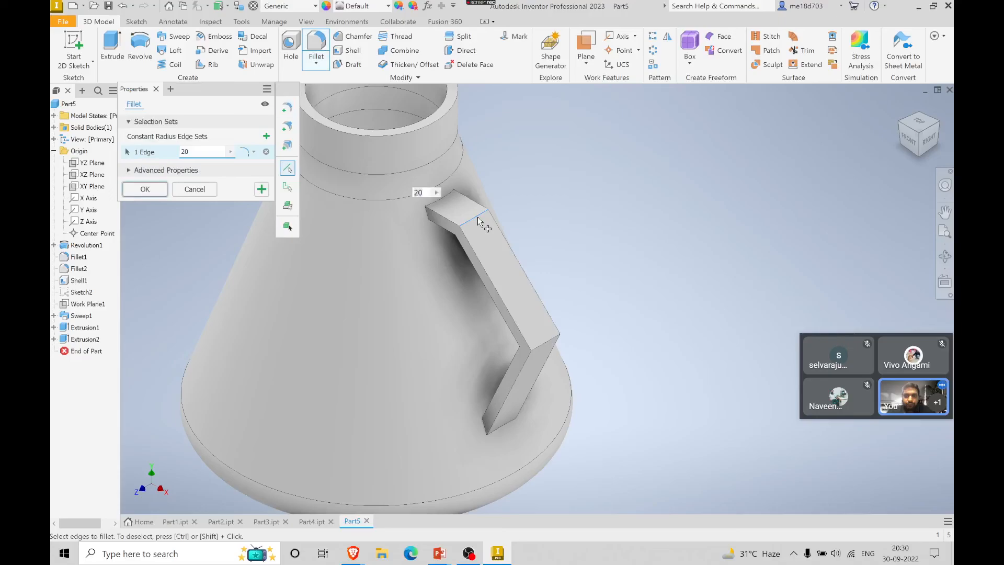
{"action": "left_click", "coordinate": [545, 350]}
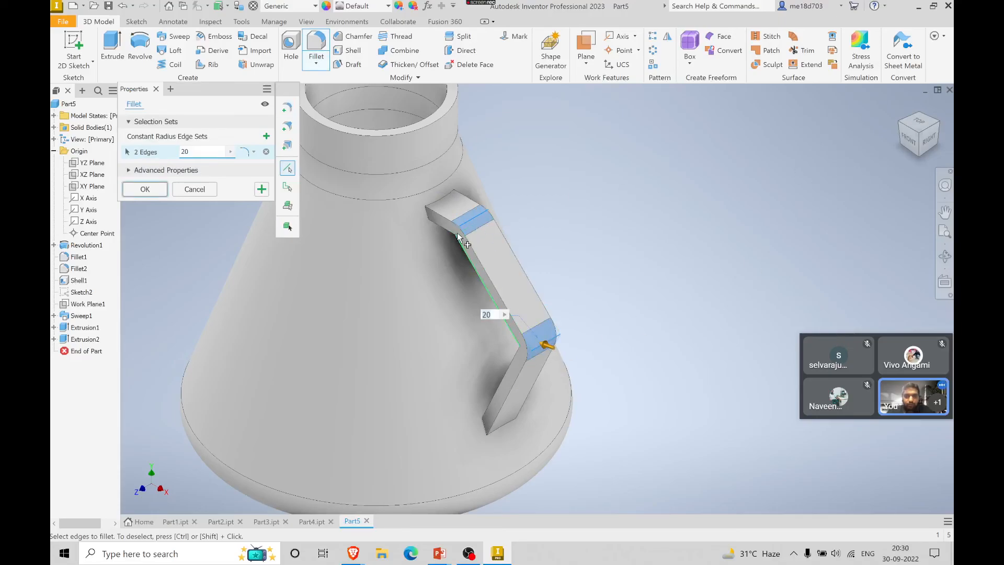
{"action": "left_click", "coordinate": [907, 139]}
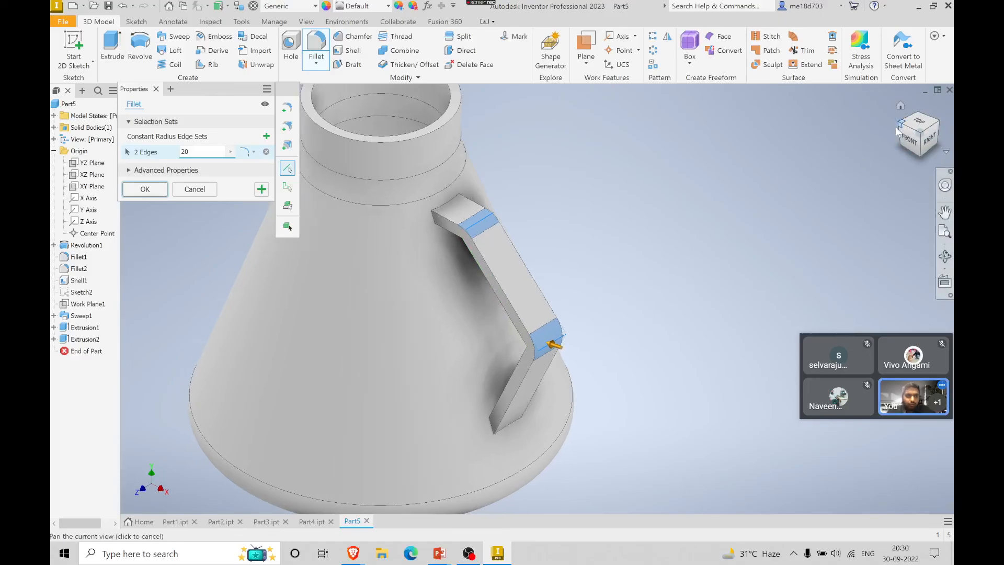
{"action": "scroll", "coordinate": [614, 260], "scroll_direction": "down", "scroll_amount": 4}
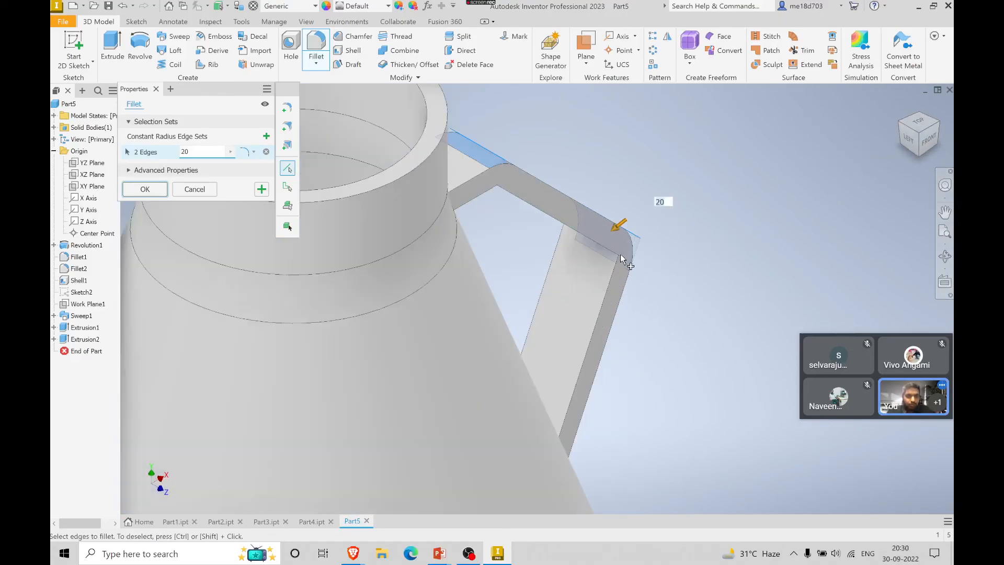
{"action": "left_click", "coordinate": [613, 251]}
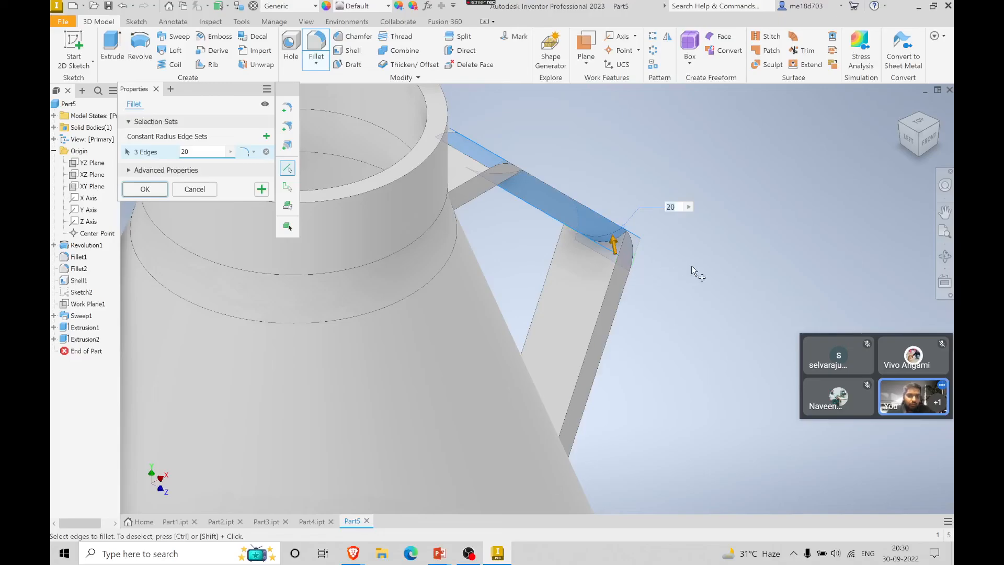
{"action": "left_click", "coordinate": [266, 151]}
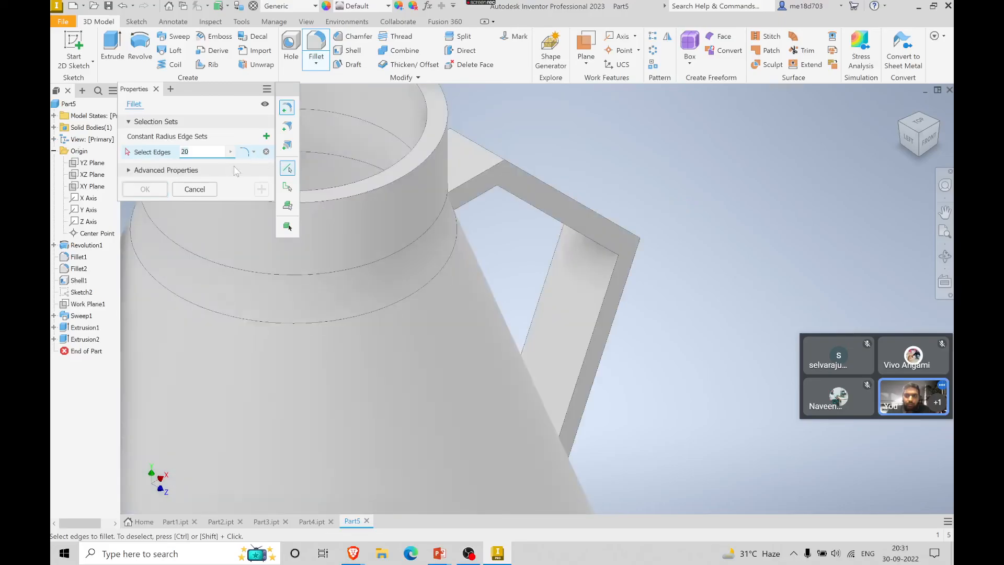
- Fillet the outer and inner edges of both handle bends with a 20 mm radius
{"action": "left_click", "coordinate": [939, 126]}
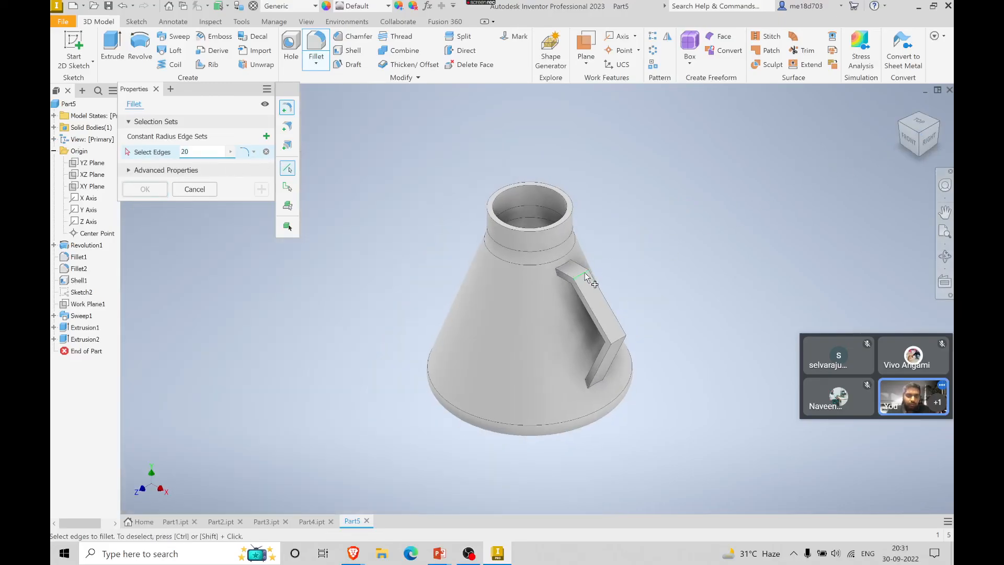
{"action": "left_click", "coordinate": [581, 278]}
{"action": "left_click", "coordinate": [619, 340]}
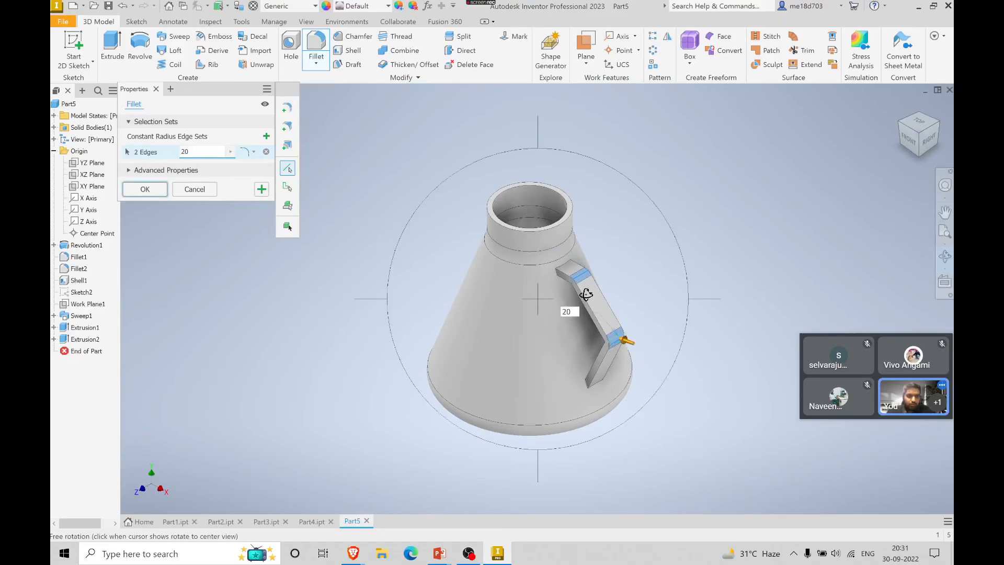
{"action": "left_click_drag", "start_coordinate": [605, 287], "coordinate": [466, 313]}
{"action": "key", "text": "Escape"}
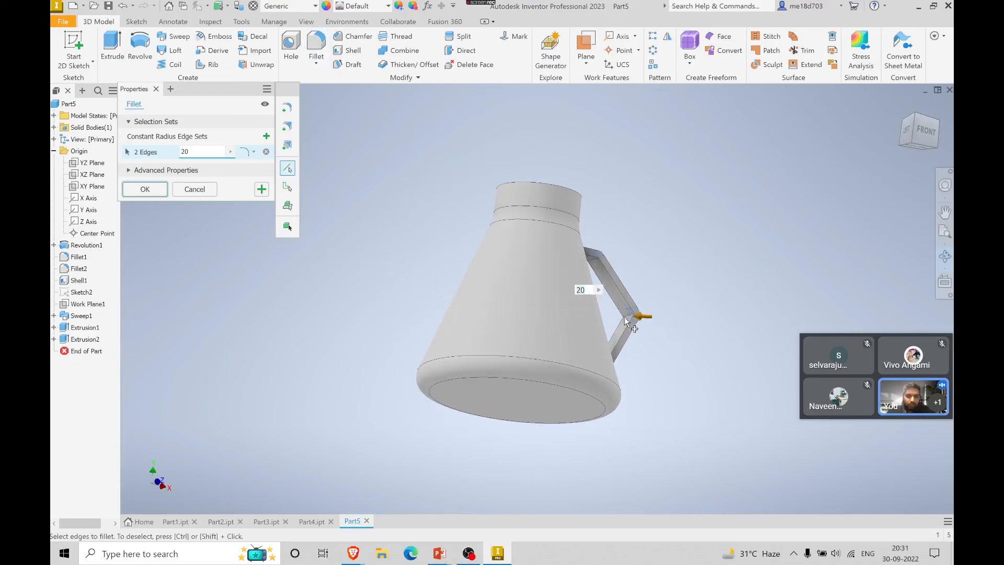
{"action": "left_click", "coordinate": [625, 315]}
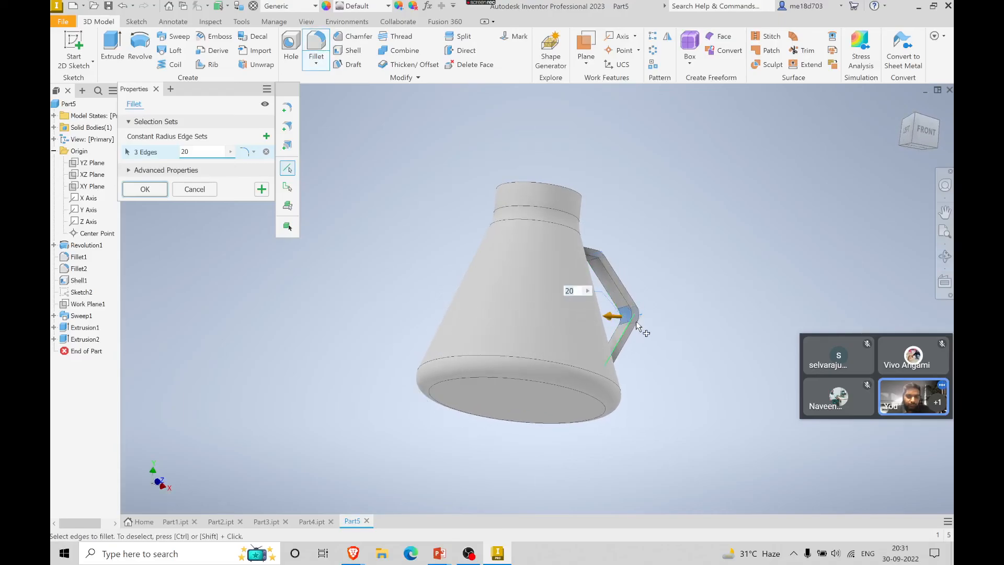
{"action": "left_click", "coordinate": [592, 262]}
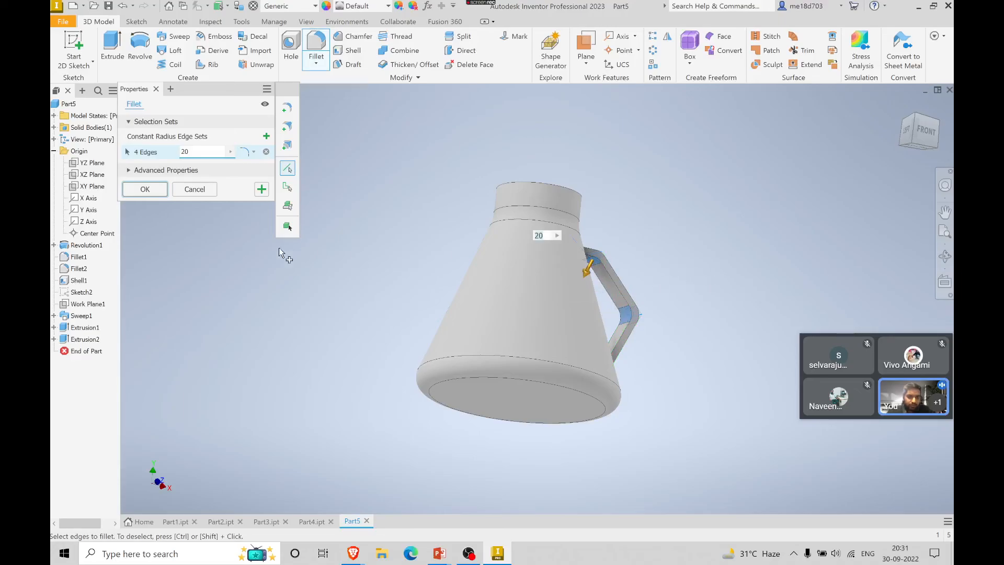
{"action": "left_click", "coordinate": [145, 190]}
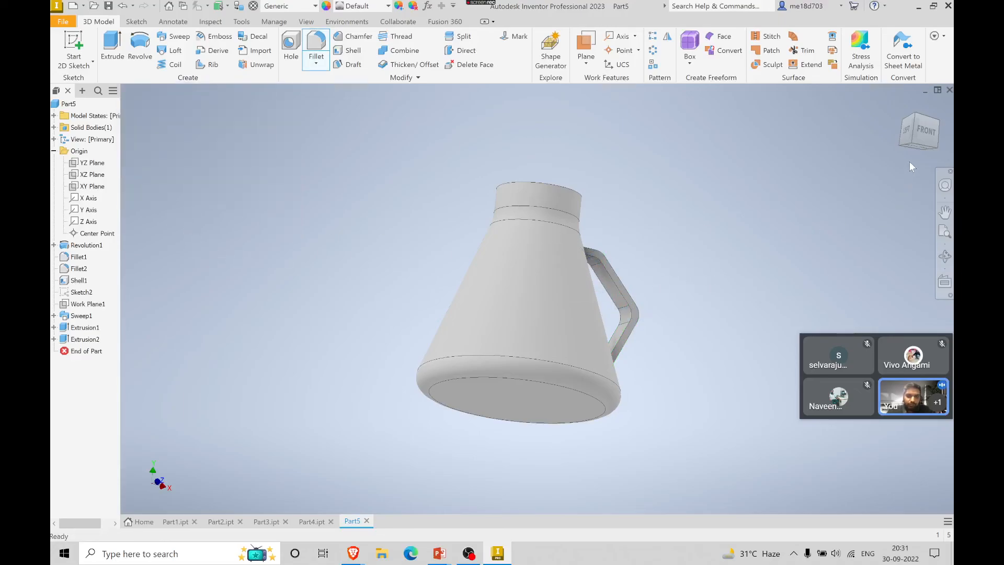
- Start a fillet with a 3 mm radius and select the four long edge chains running along the handle
{"action": "left_click", "coordinate": [898, 105]}
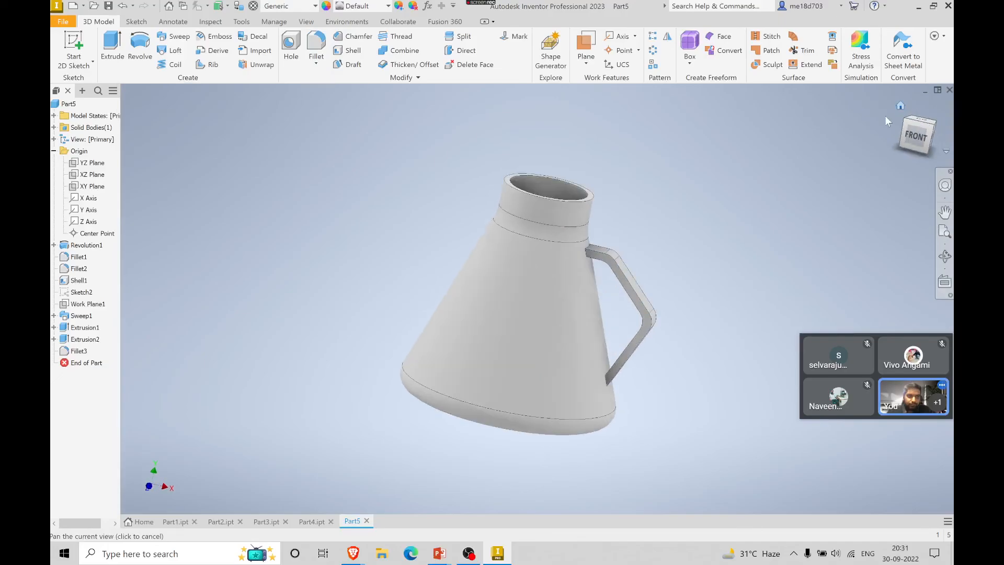
{"action": "scroll", "coordinate": [595, 268], "scroll_direction": "up", "scroll_amount": 5}
{"action": "scroll", "coordinate": [593, 267], "scroll_direction": "down", "scroll_amount": 4}
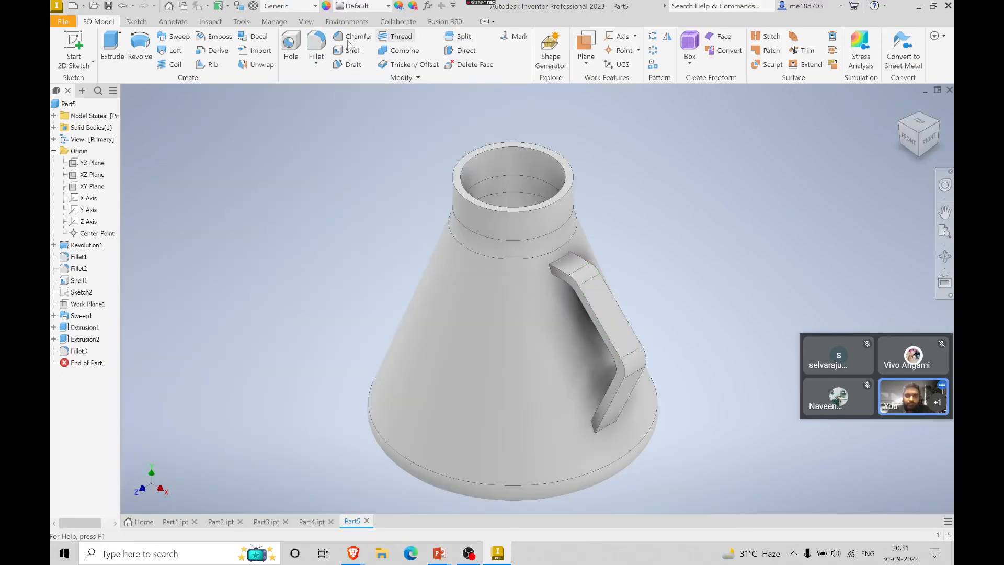
{"action": "left_click", "coordinate": [316, 43]}
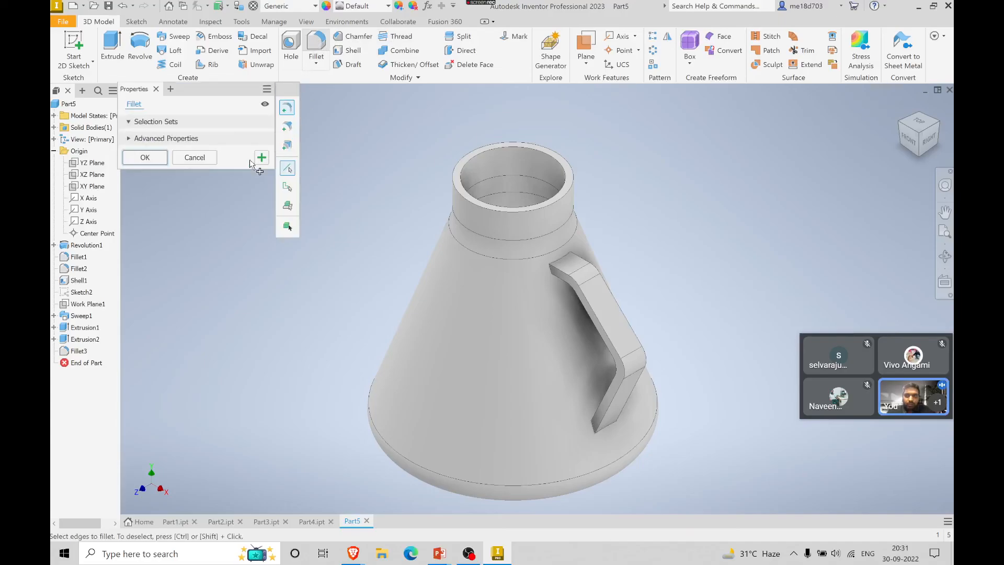
{"action": "type", "text": "3"}
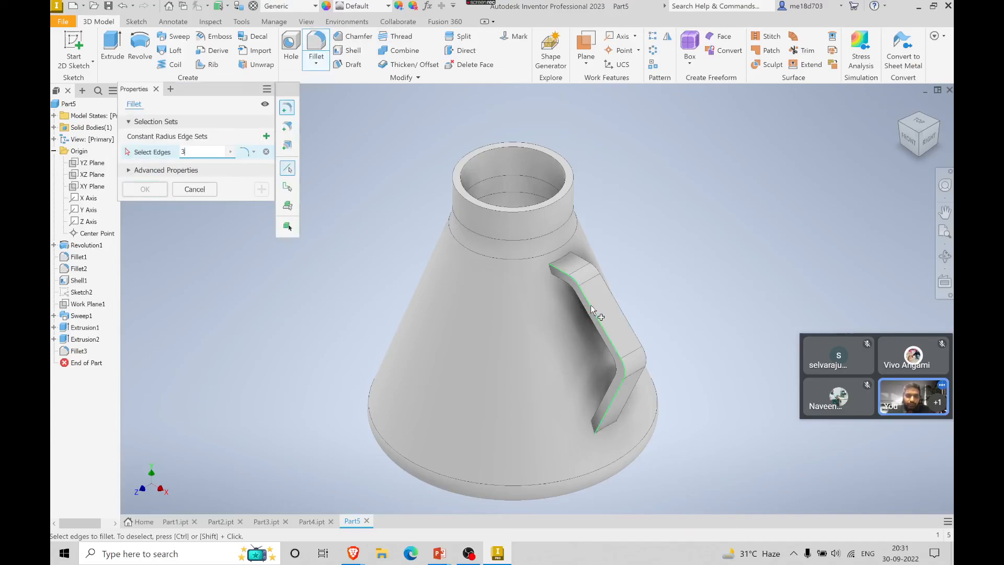
{"action": "left_click", "coordinate": [592, 310]}
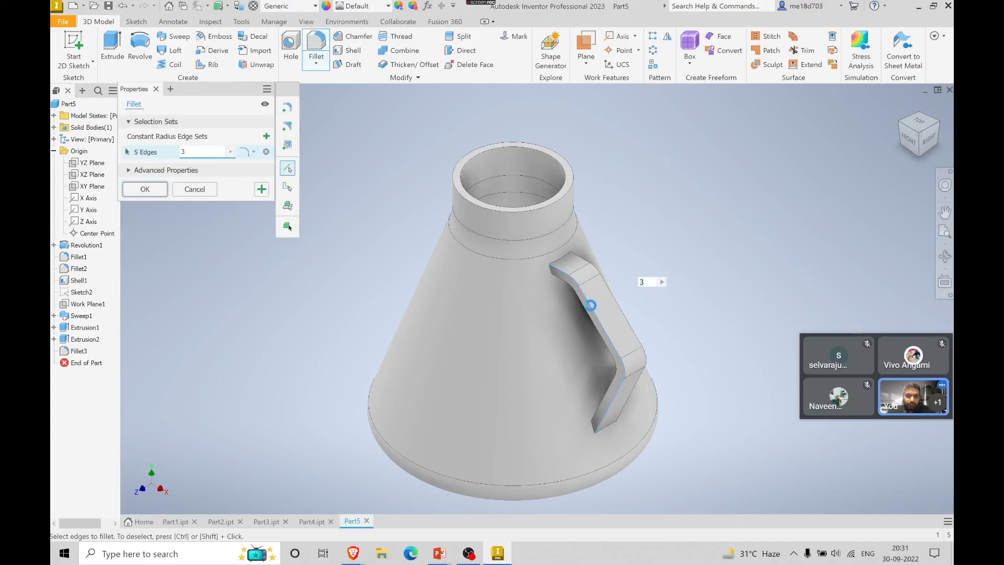
{"action": "left_click", "coordinate": [591, 324]}
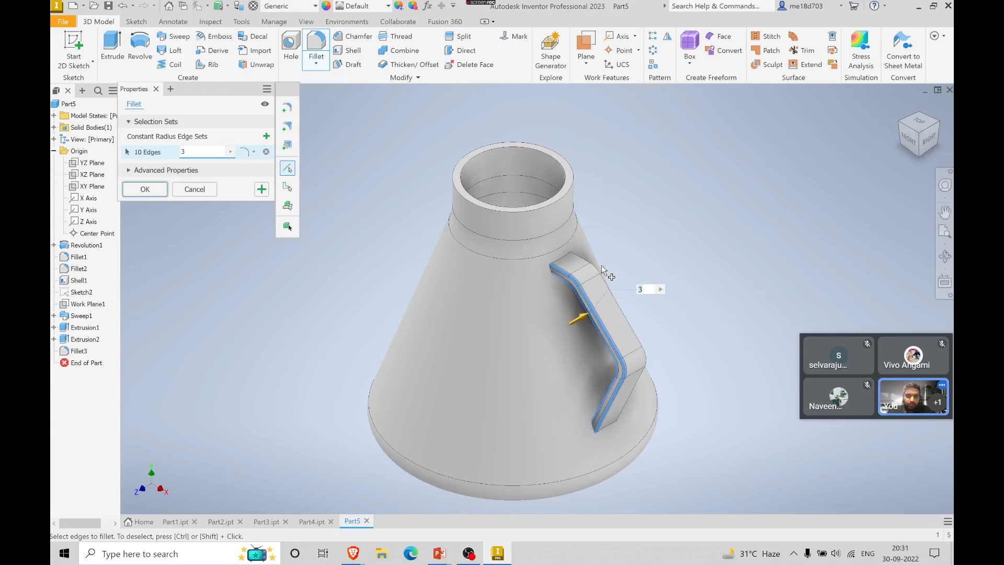
{"action": "left_click", "coordinate": [608, 288]}
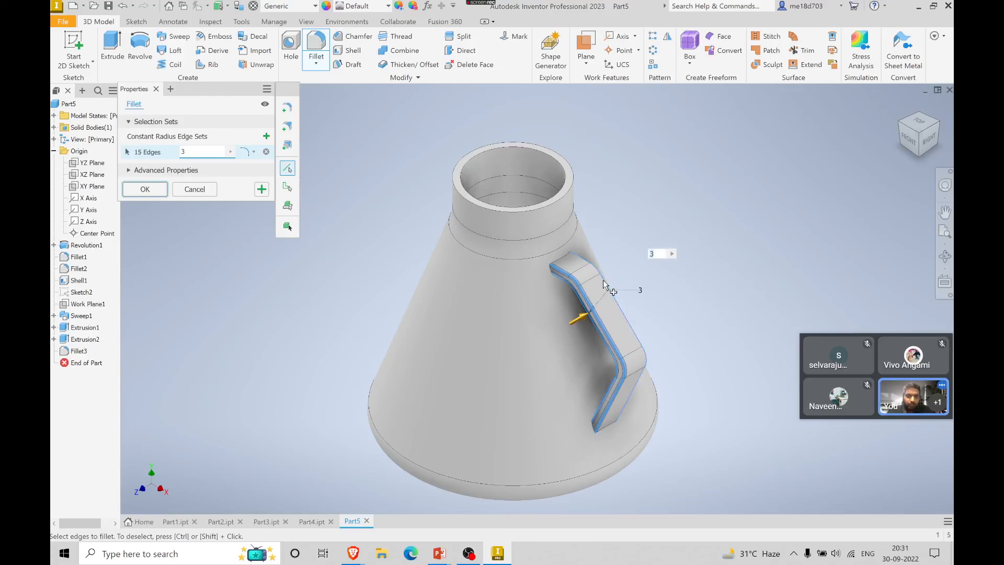
{"action": "left_click", "coordinate": [619, 321]}
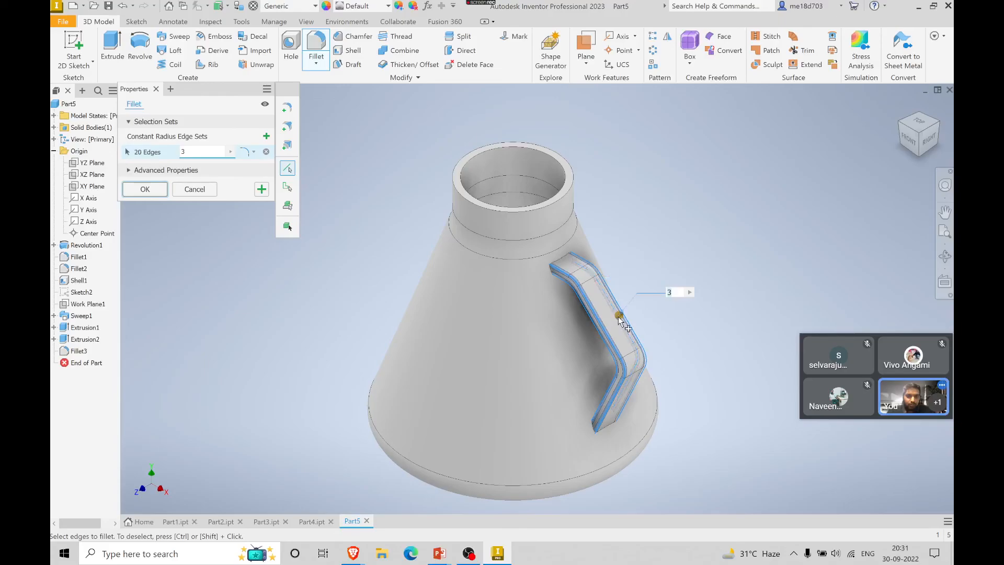
- Add the four edges where the handle's lower end meets the flask body to the 3 mm fillet
{"action": "key", "text": "alt+Tab"}
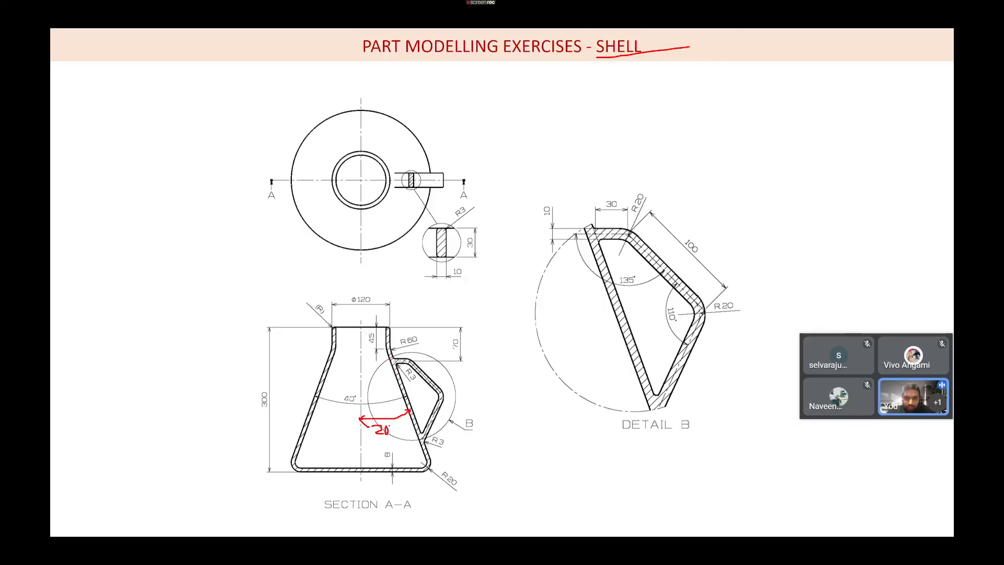
{"action": "key", "text": "alt+Tab"}
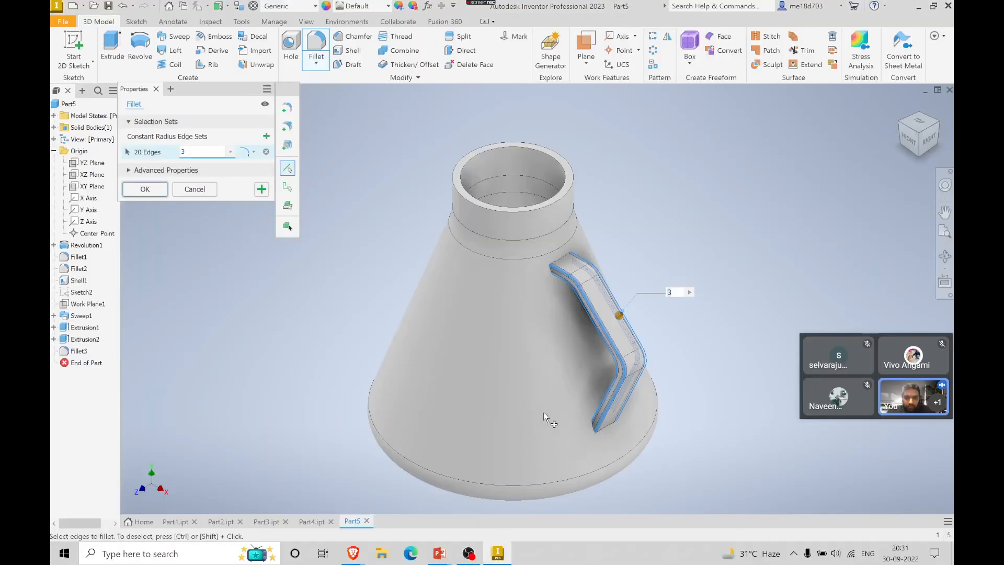
{"action": "left_click", "coordinate": [610, 425]}
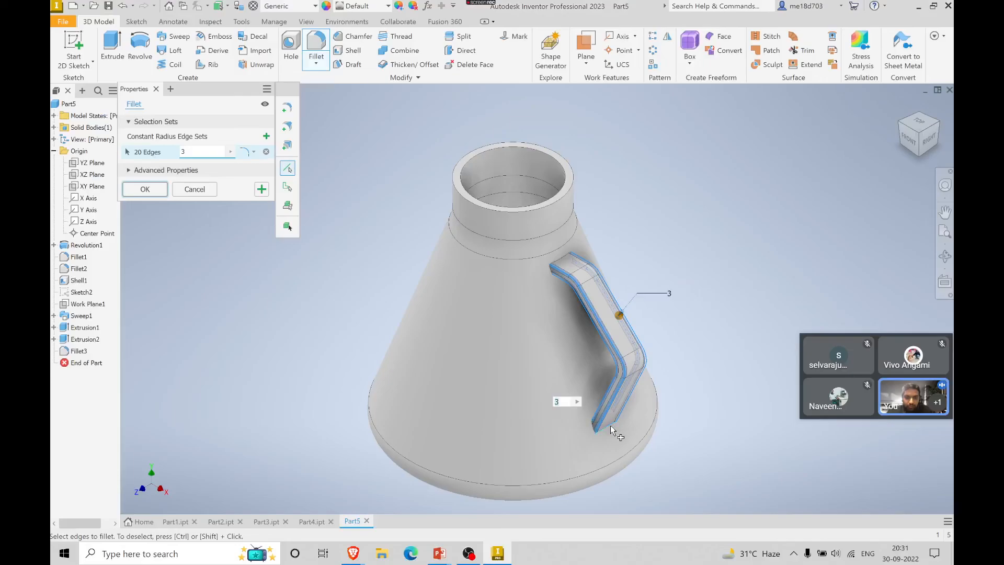
{"action": "left_click", "coordinate": [606, 427]}
{"action": "left_click", "coordinate": [597, 417]}
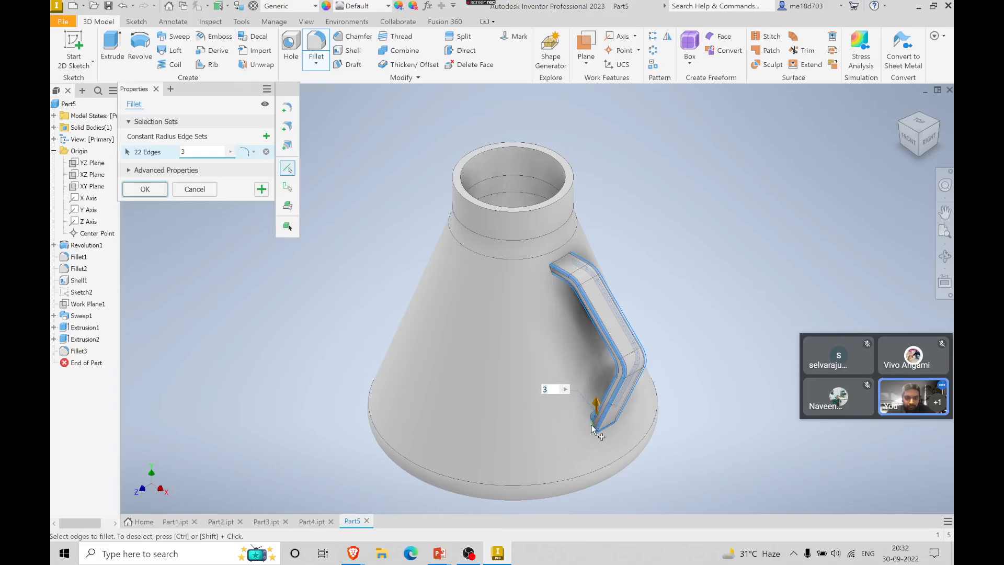
{"action": "left_click", "coordinate": [594, 428]}
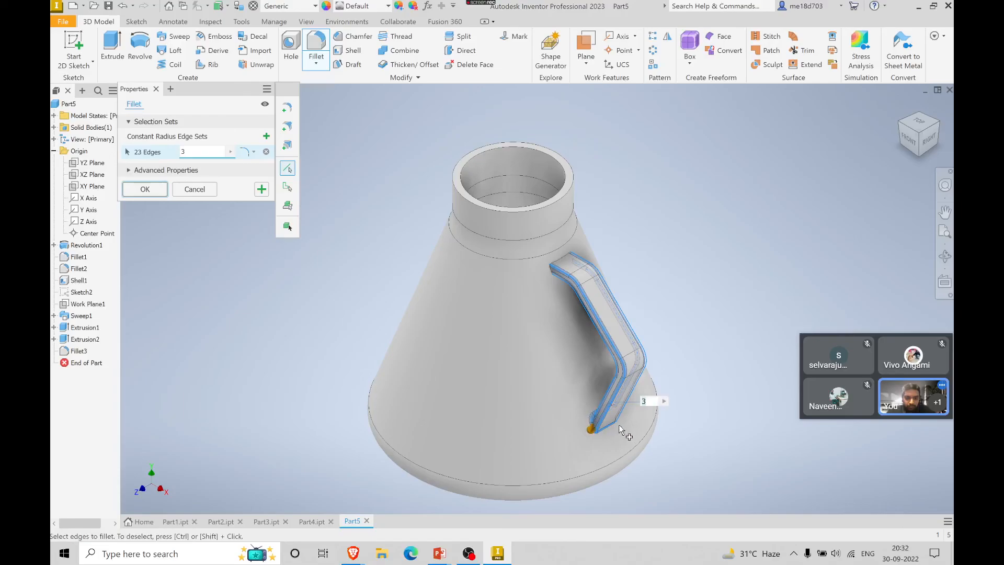
{"action": "left_click", "coordinate": [616, 419]}
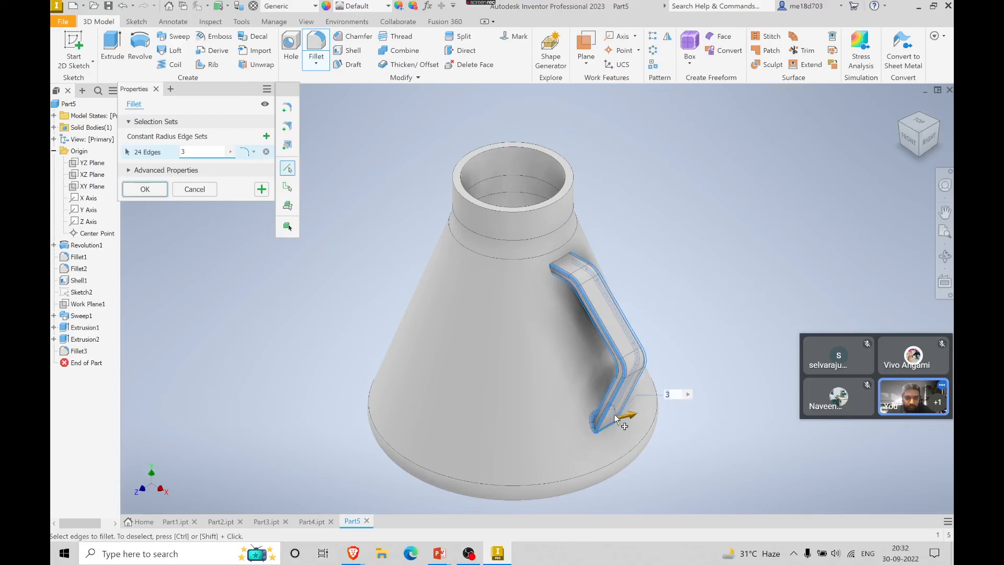
- Add the four edges where the handle's upper end meets the flask body to the 3 mm fillet
{"action": "left_click", "coordinate": [553, 271]}
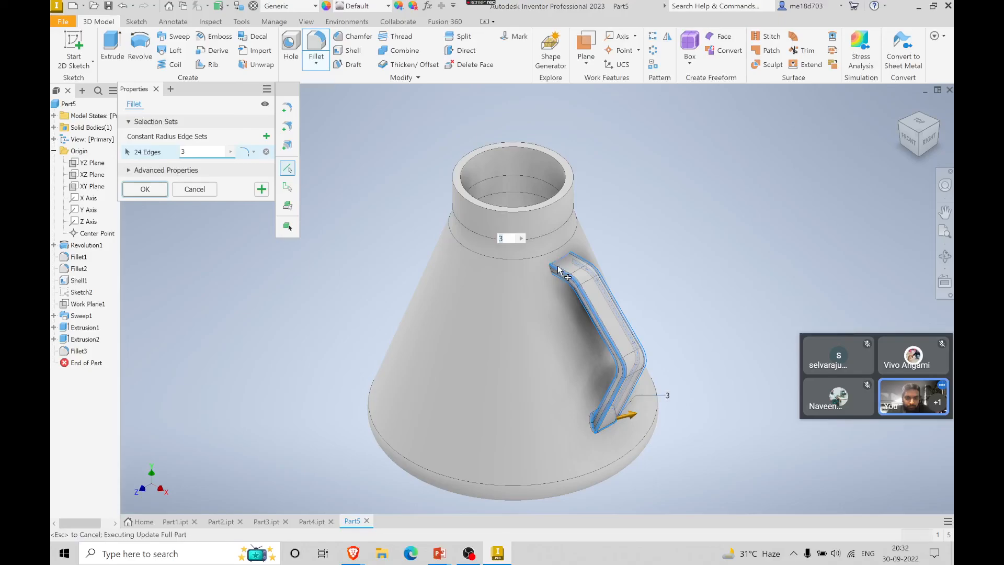
{"action": "left_click", "coordinate": [551, 272]}
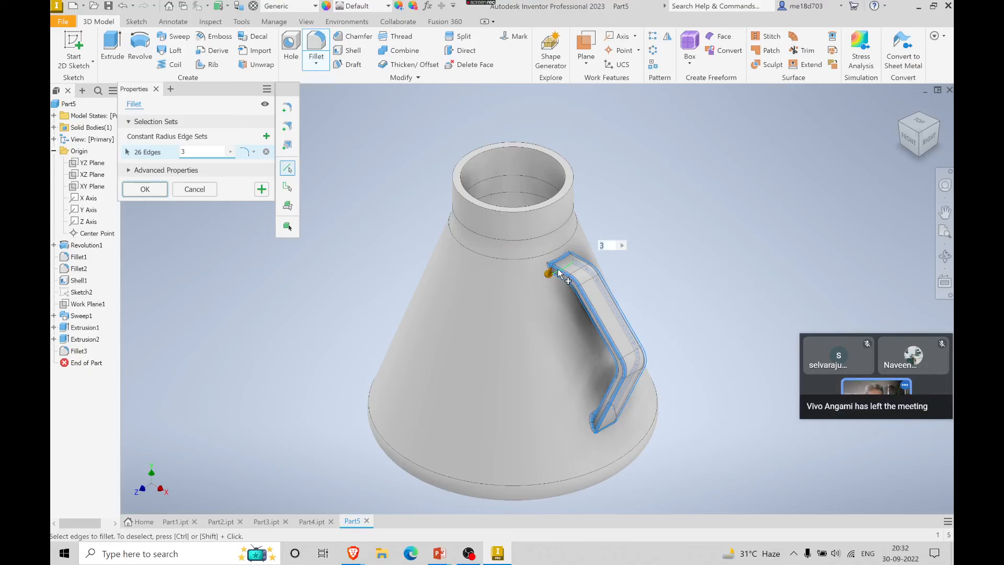
{"action": "left_click", "coordinate": [557, 272]}
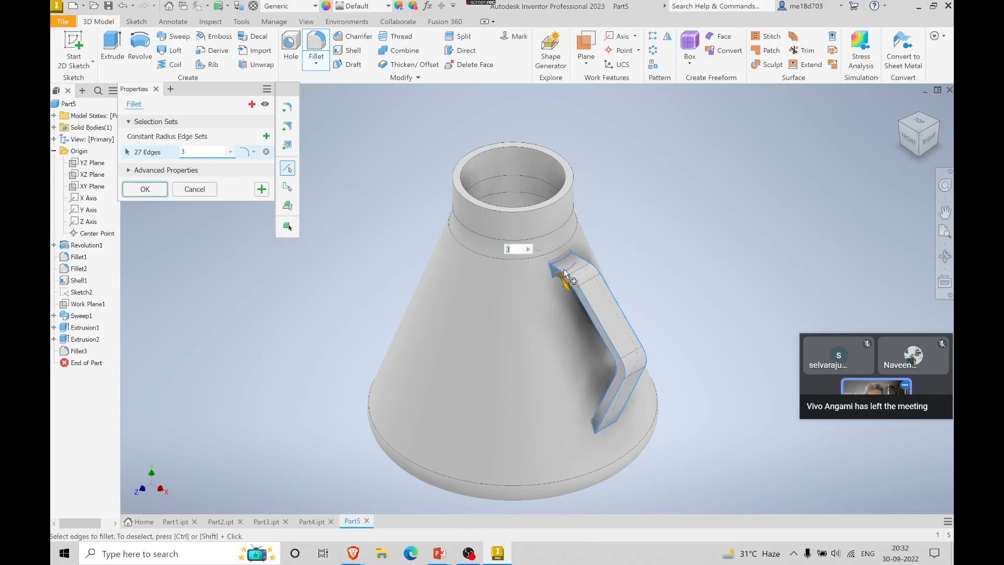
{"action": "scroll", "coordinate": [565, 270], "scroll_direction": "up", "scroll_amount": 2}
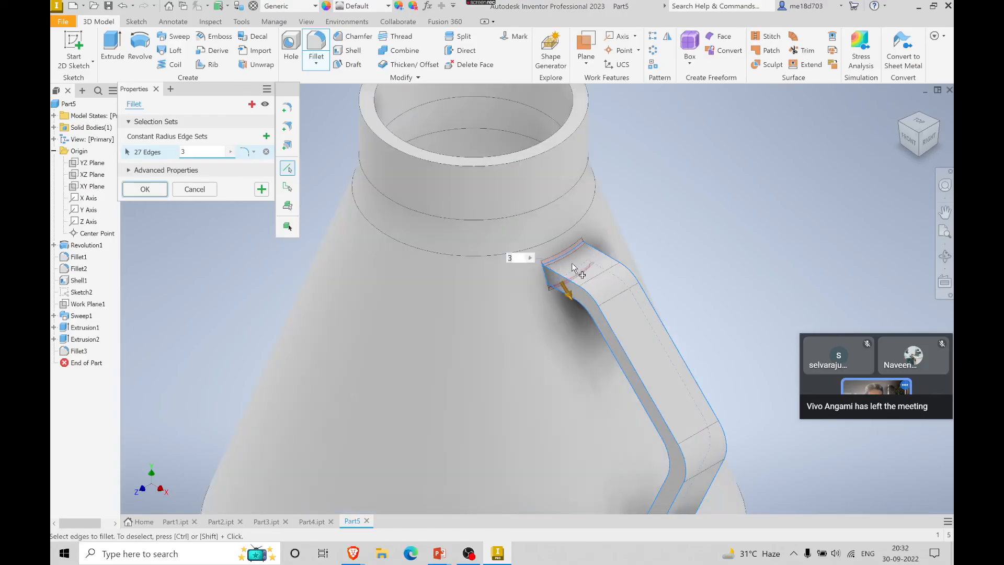
{"action": "scroll", "coordinate": [570, 266], "scroll_direction": "up", "scroll_amount": 2}
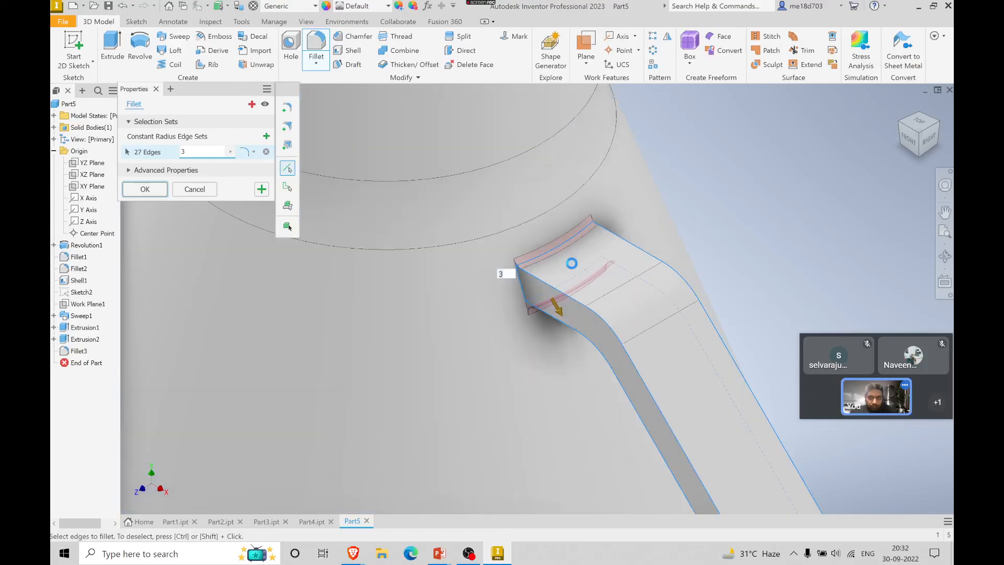
{"action": "left_click", "coordinate": [600, 240]}
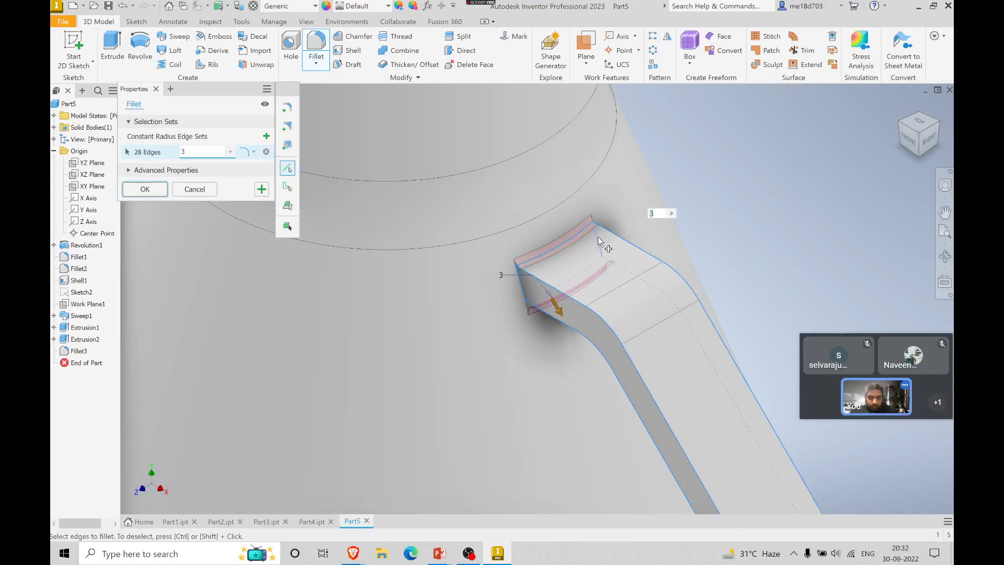
{"action": "scroll", "coordinate": [481, 253], "scroll_direction": "down", "scroll_amount": 5}
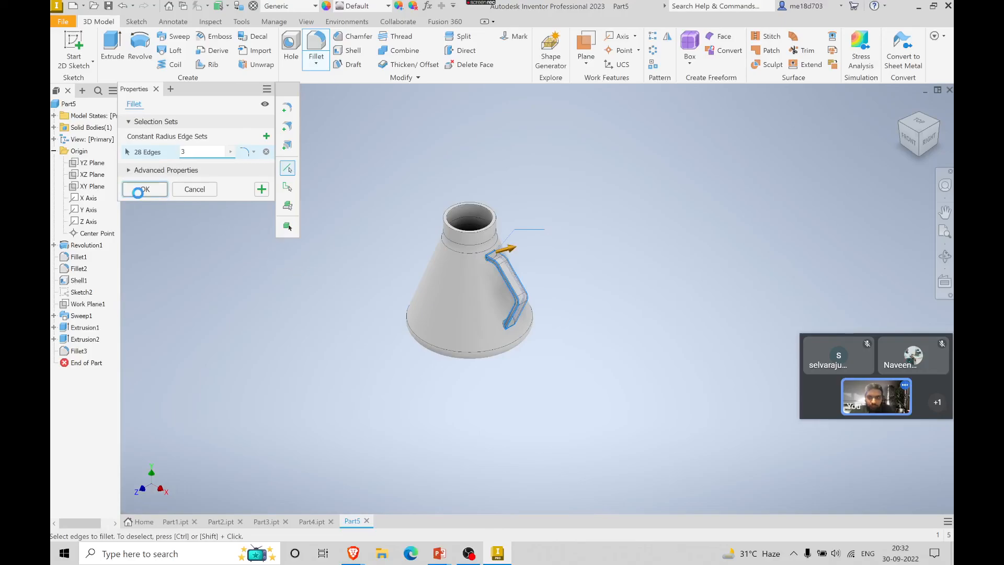
- Apply the 3 mm fillet to the selected handle edges and display the model shaded without edges
{"action": "left_click", "coordinate": [141, 190]}
{"action": "scroll", "coordinate": [512, 309], "scroll_direction": "down", "scroll_amount": 3}
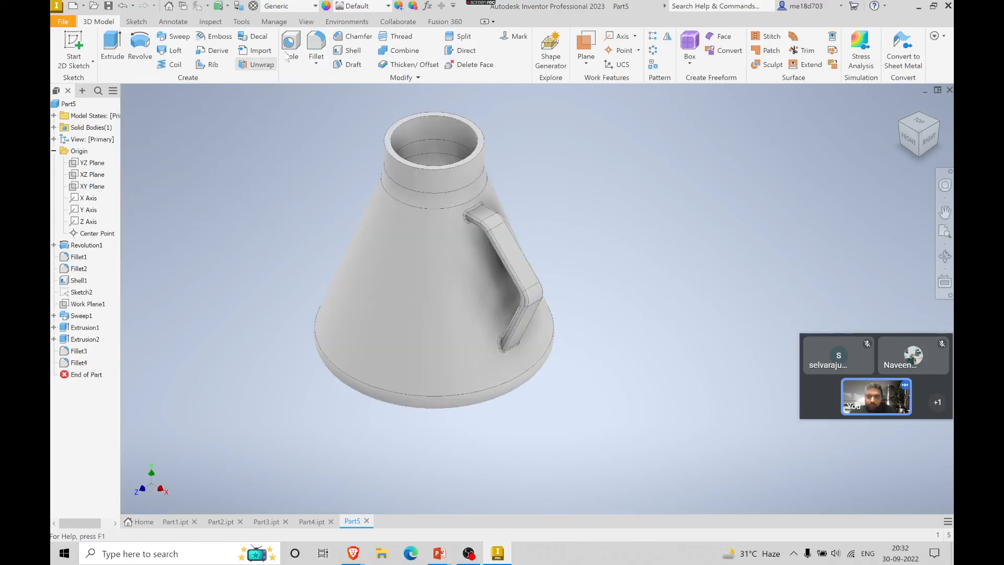
{"action": "left_click", "coordinate": [306, 22]}
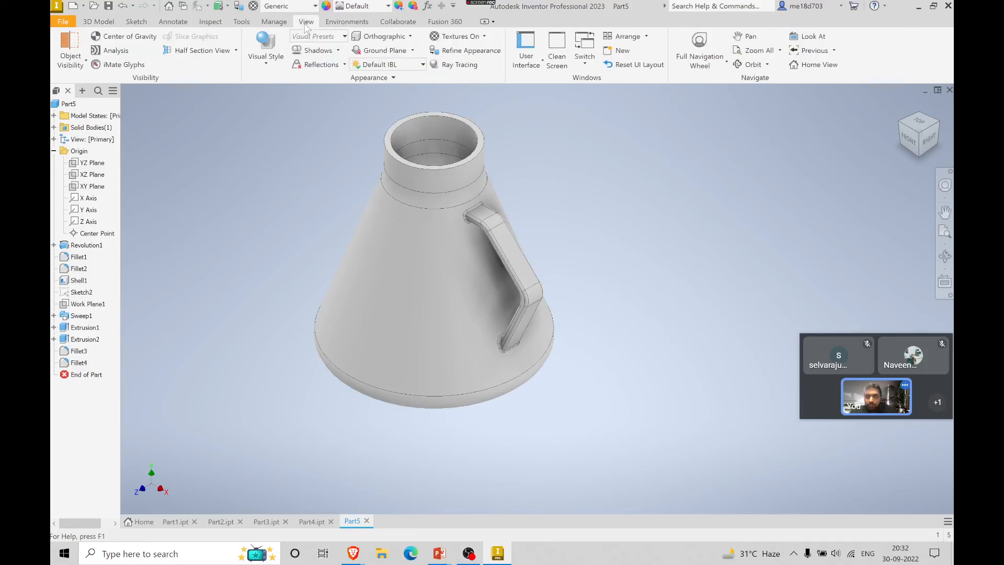
{"action": "left_click", "coordinate": [266, 50]}
{"action": "left_click", "coordinate": [292, 99]}
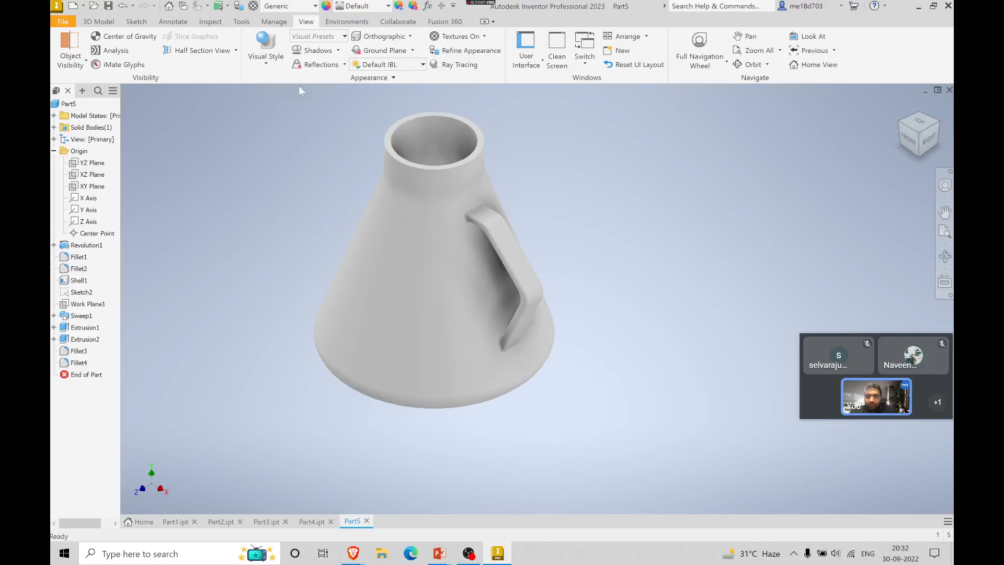
- Apply the Light Red appearance from the Inventor Material Library to the whole flask
{"action": "left_click", "coordinate": [387, 6]}
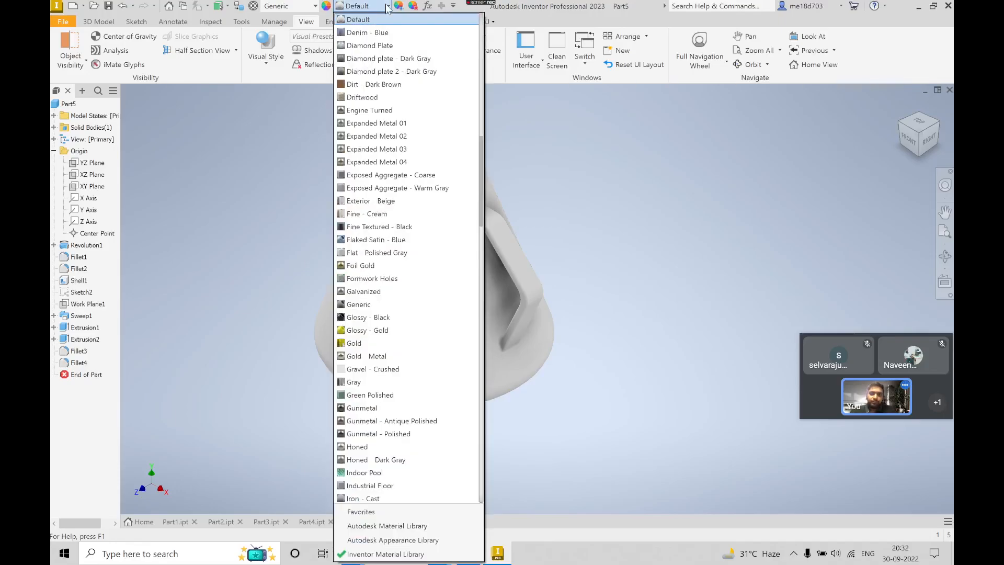
{"action": "scroll", "coordinate": [417, 321], "scroll_direction": "down", "scroll_amount": 3}
{"action": "scroll", "coordinate": [416, 321], "scroll_direction": "down", "scroll_amount": 2}
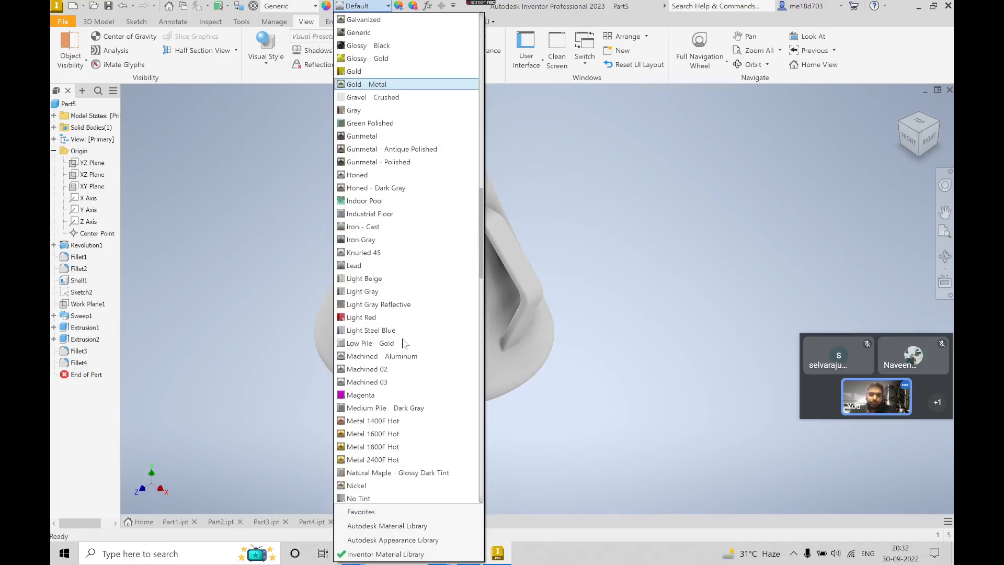
{"action": "left_click", "coordinate": [405, 329]}
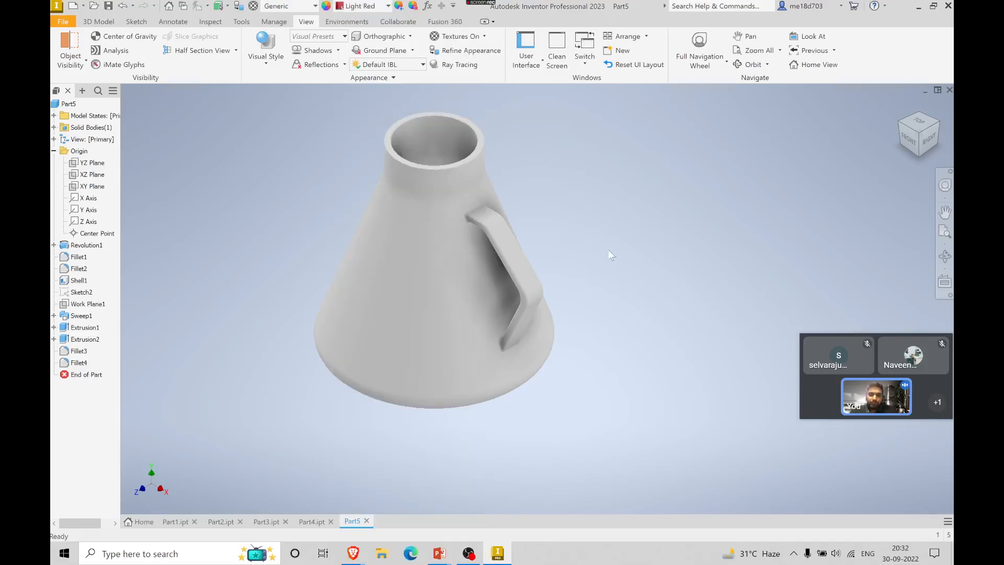
- Check the rim detail in the exercise drawing and try a 3 mm fillet on the outer edge of the flask's mouth
{"action": "key", "text": "alt+Tab"}
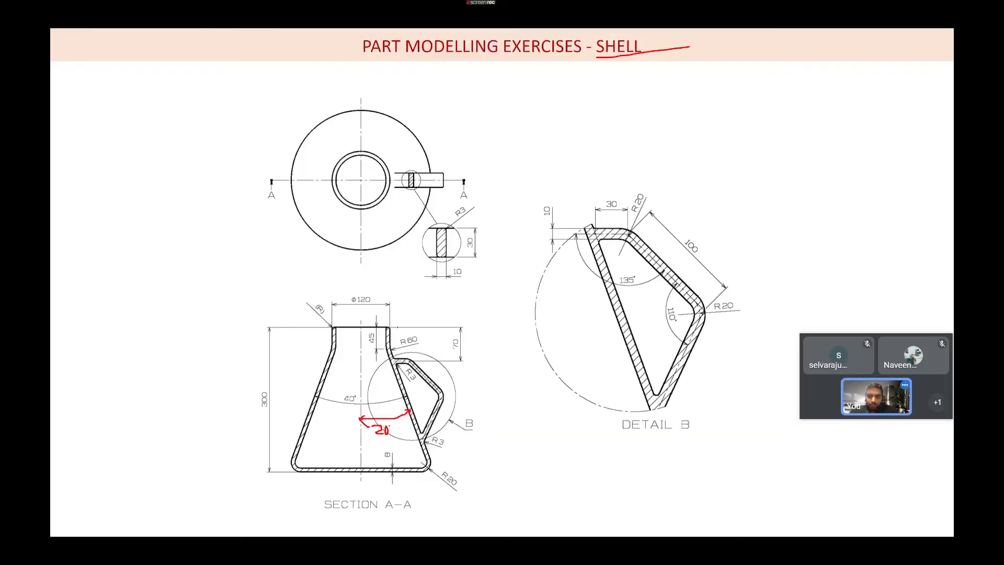
{"action": "key", "text": "alt+Tab"}
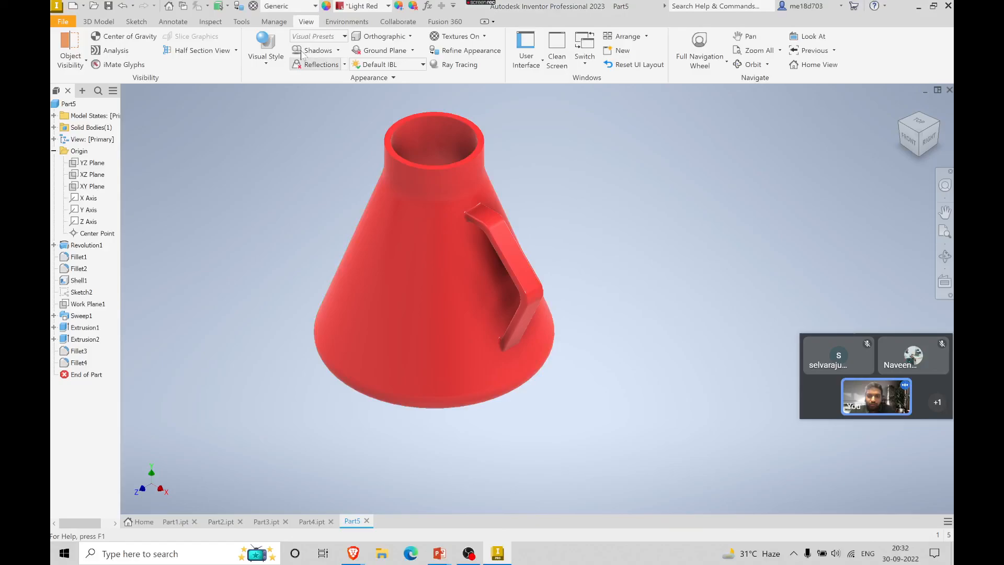
{"action": "left_click", "coordinate": [98, 21]}
{"action": "left_click", "coordinate": [315, 45]}
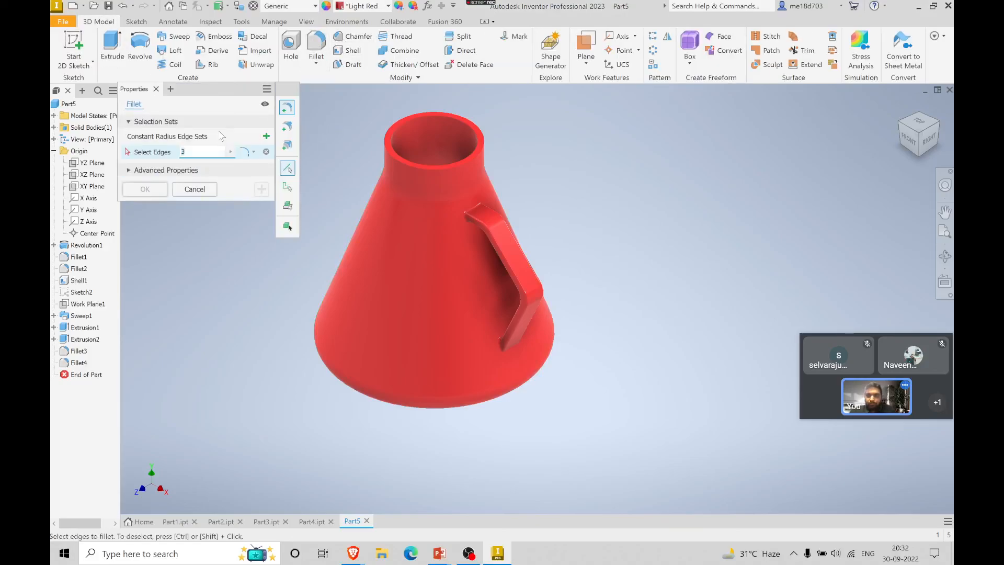
{"action": "key", "text": "BackSpace"}
{"action": "type", "text": "1"}
{"action": "left_click", "coordinate": [390, 157]}
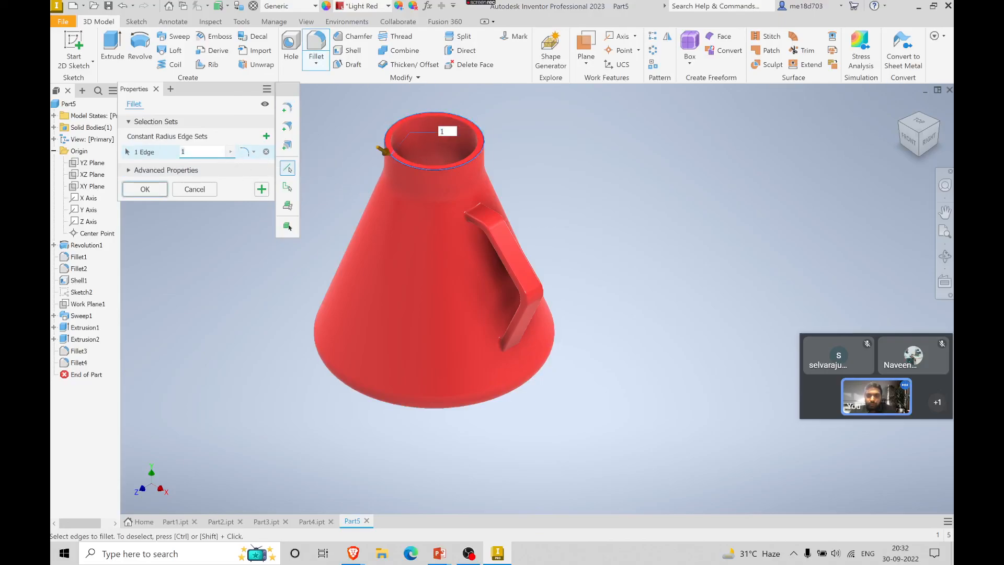
{"action": "key", "text": "BackSpace"}
{"action": "type", "text": "3"}
{"action": "left_click", "coordinate": [152, 190]}
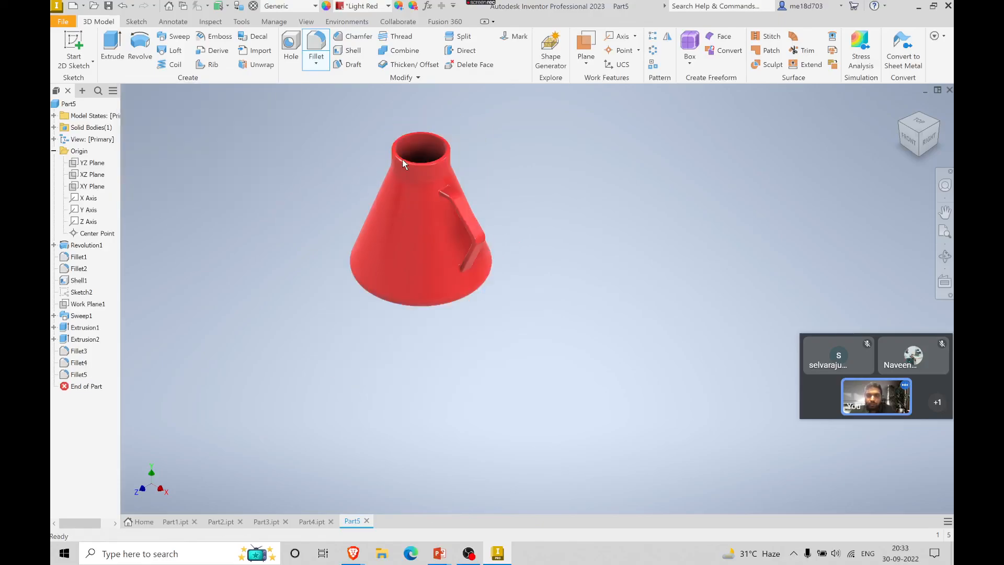
- Inspect the rounded mouth and undo the fillet on its outer edge
{"action": "scroll", "coordinate": [403, 159], "scroll_direction": "up", "scroll_amount": 5}
{"action": "scroll", "coordinate": [363, 177], "scroll_direction": "down", "scroll_amount": 3}
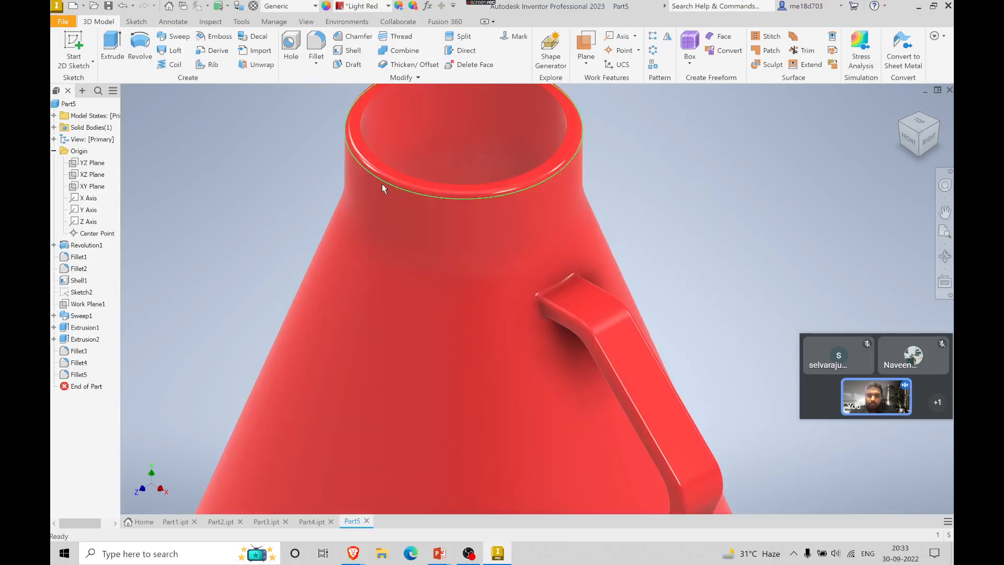
{"action": "left_click", "coordinate": [381, 185]}
{"action": "key", "text": "ctrl+z"}
{"action": "scroll", "coordinate": [303, 163], "scroll_direction": "down", "scroll_amount": 3}
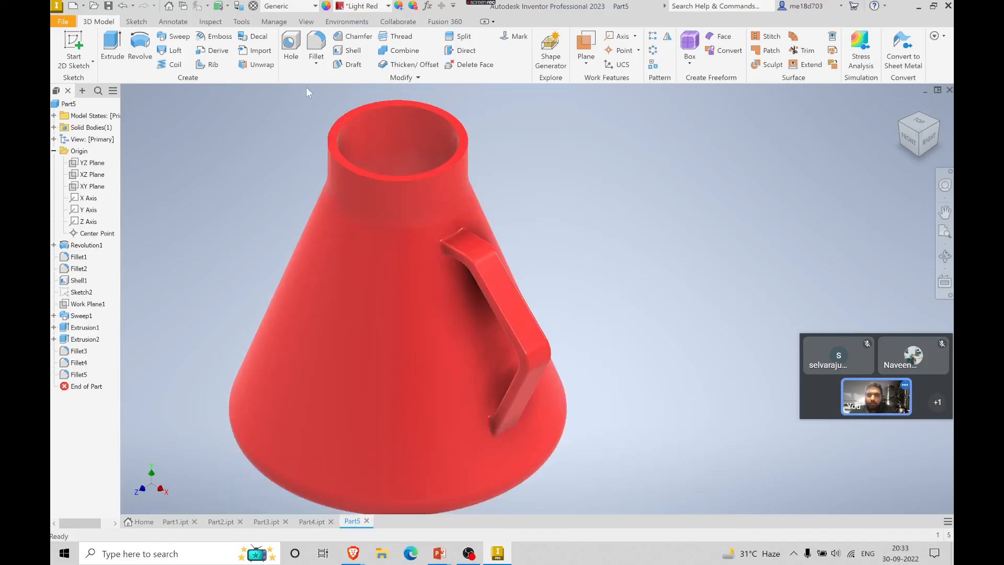
- Apply a full round fillet to the rim, using the neck's outer, top and inner faces, and save the part
{"action": "left_click", "coordinate": [320, 63]}
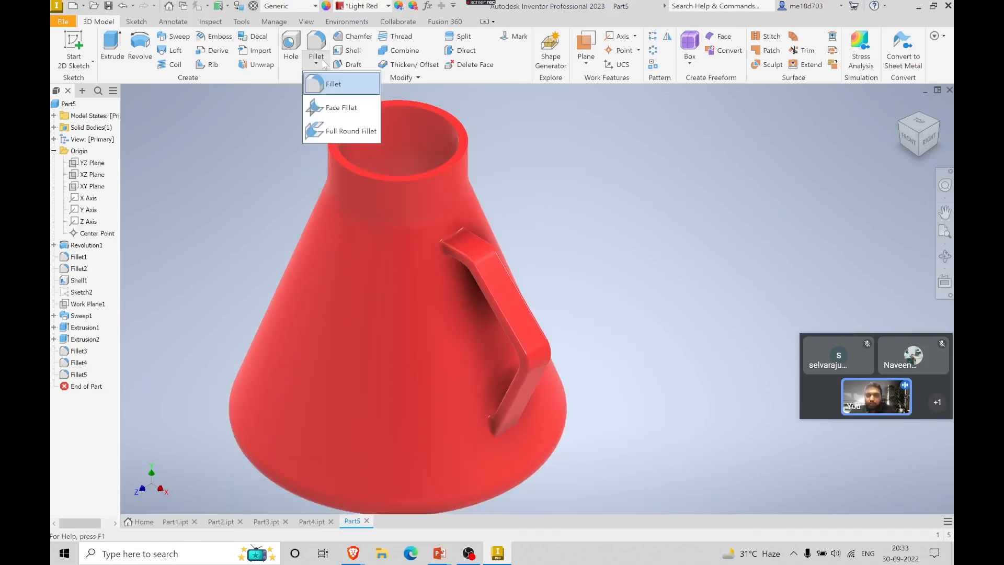
{"action": "left_click", "coordinate": [331, 130]}
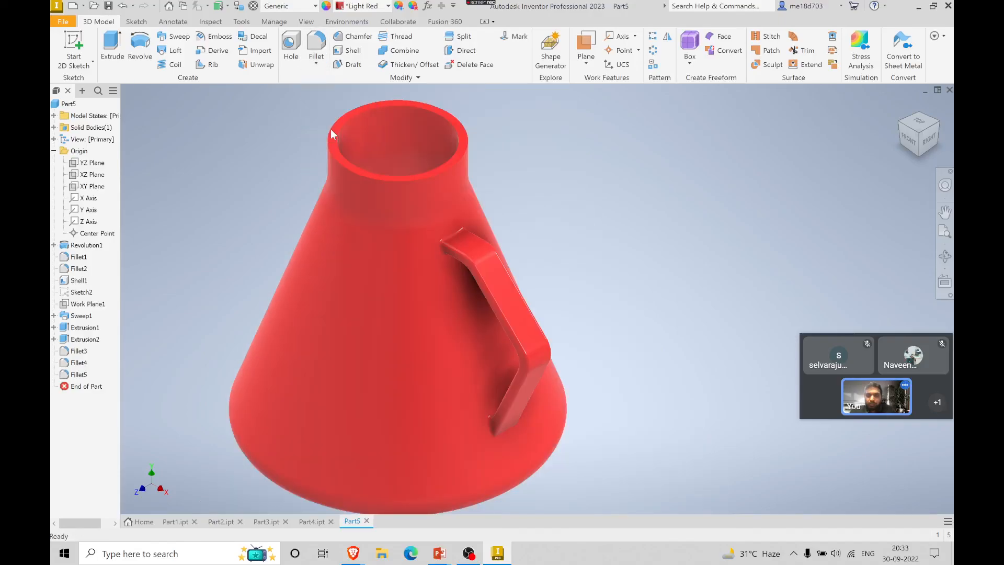
{"action": "left_click", "coordinate": [341, 168]}
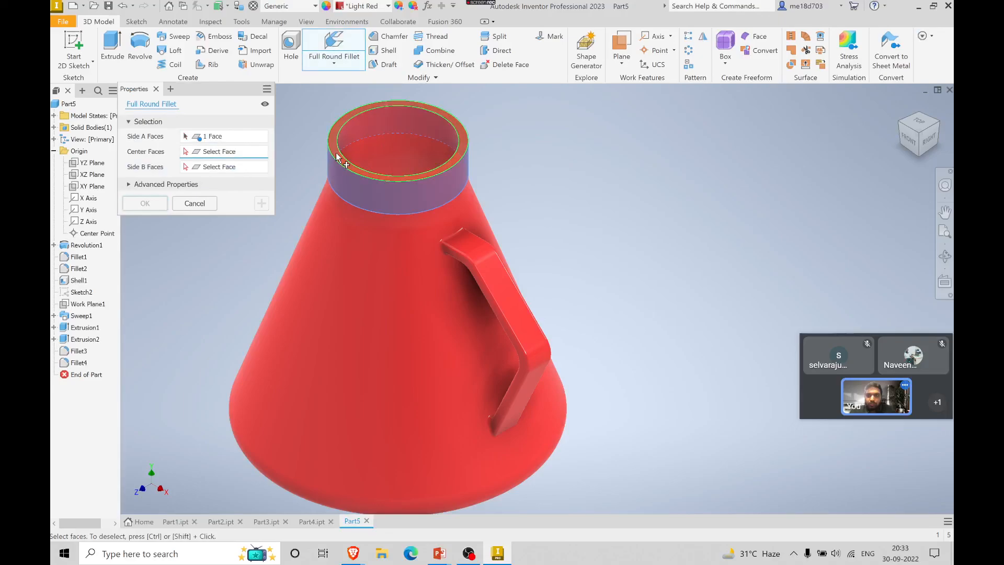
{"action": "left_click", "coordinate": [340, 158]}
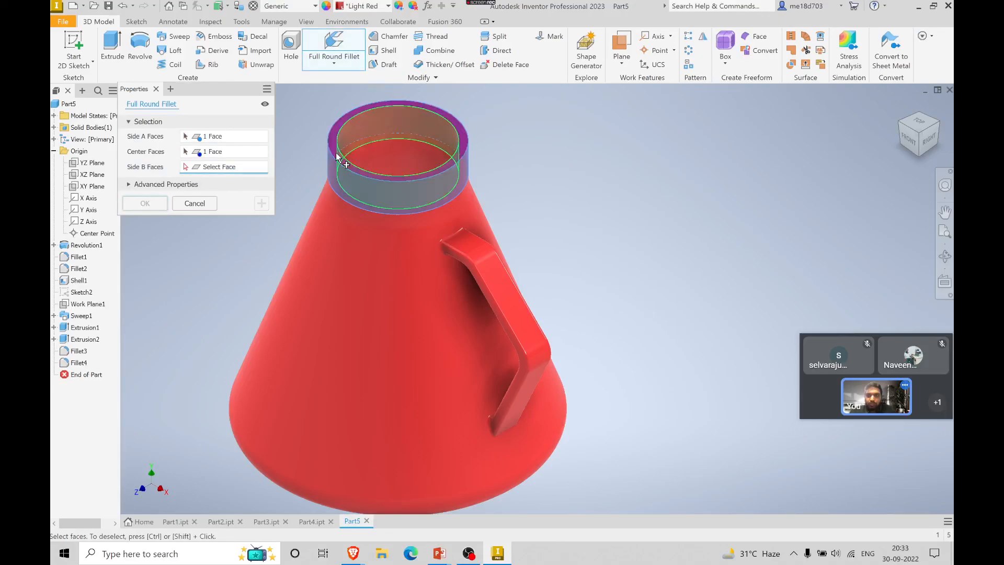
{"action": "left_click", "coordinate": [371, 127]}
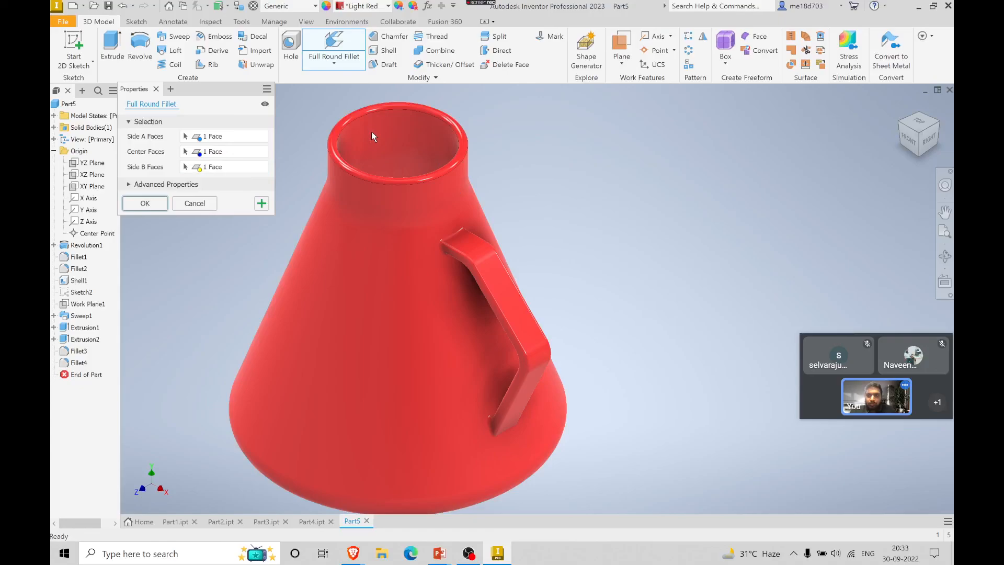
{"action": "left_click", "coordinate": [145, 203]}
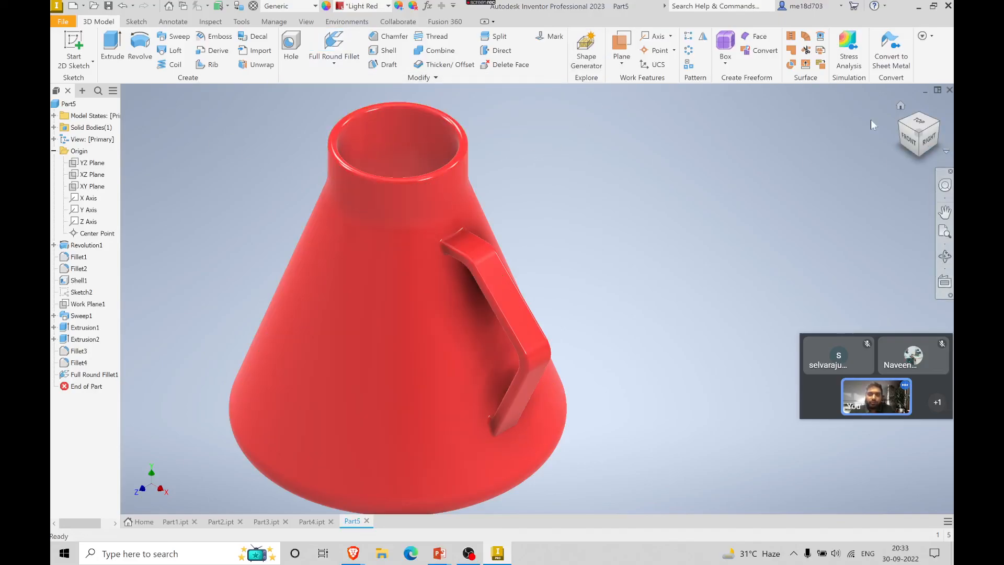
{"action": "left_click", "coordinate": [900, 106]}
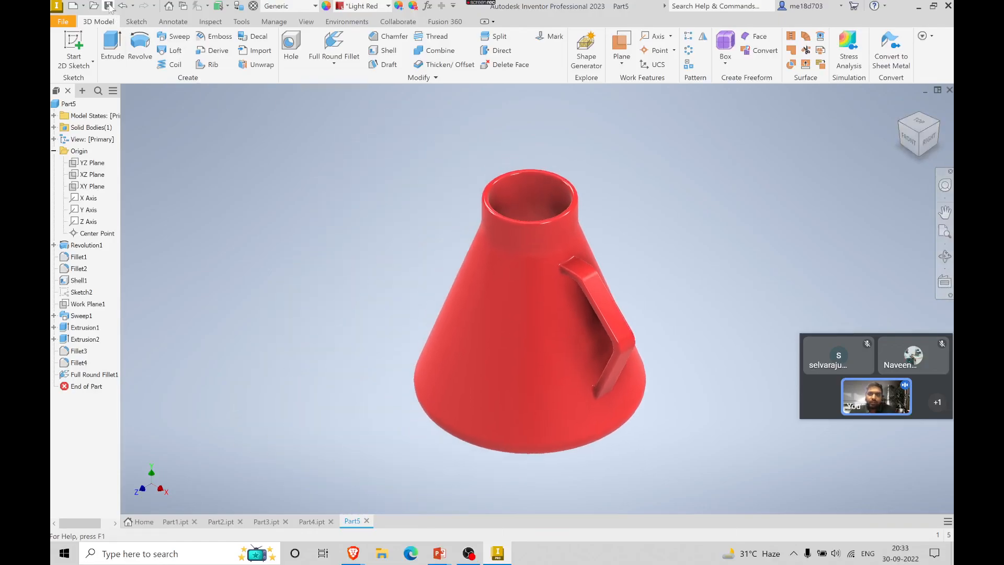
{"action": "key", "text": "ctrl+s"}
- Switch to the PowerPoint slide show, end it after the last slide and keep the ink annotations
{"action": "key", "text": "alt+Tab"}
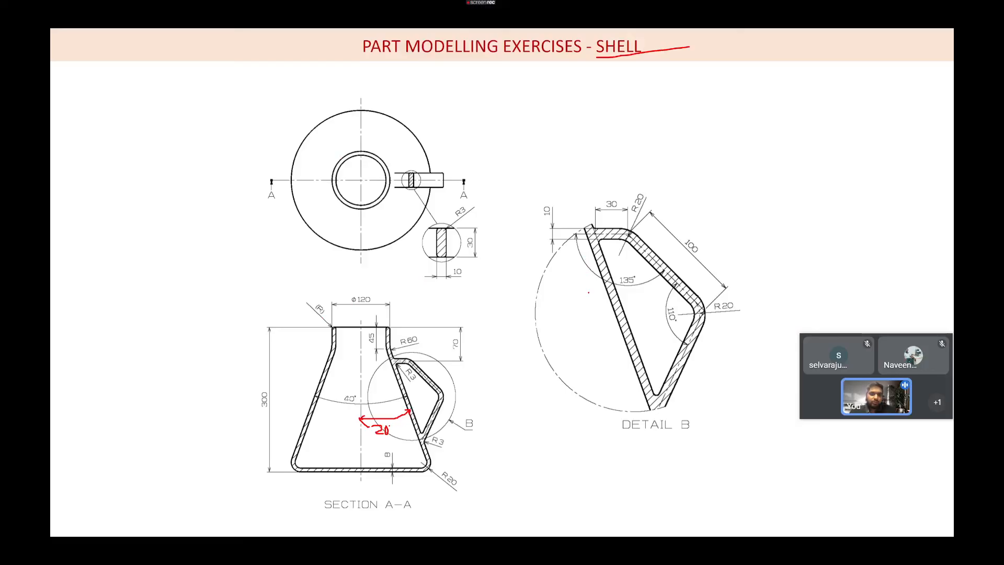
{"action": "key", "text": "Right"}
{"action": "key", "text": "Right"}
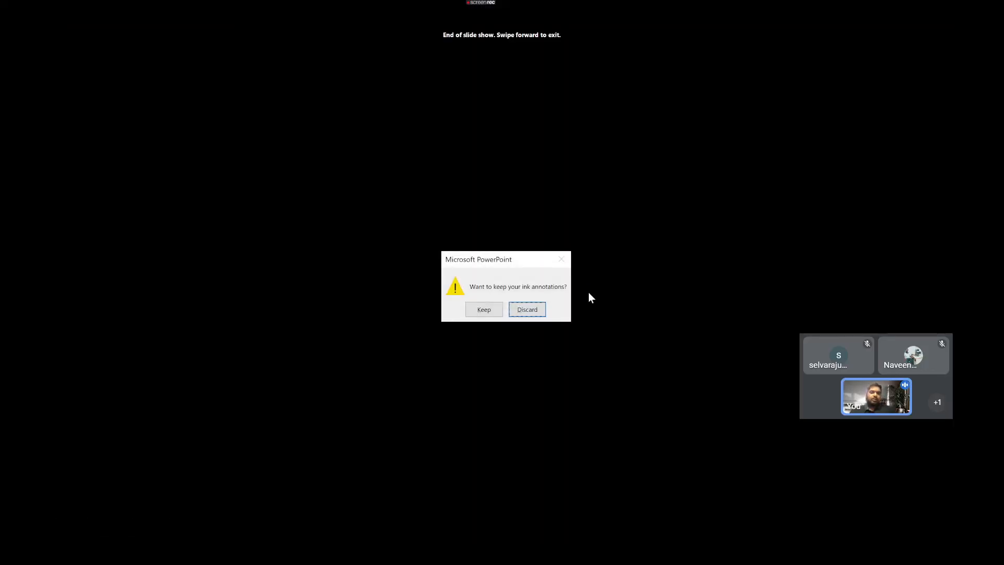
{"action": "left_click", "coordinate": [484, 309]}
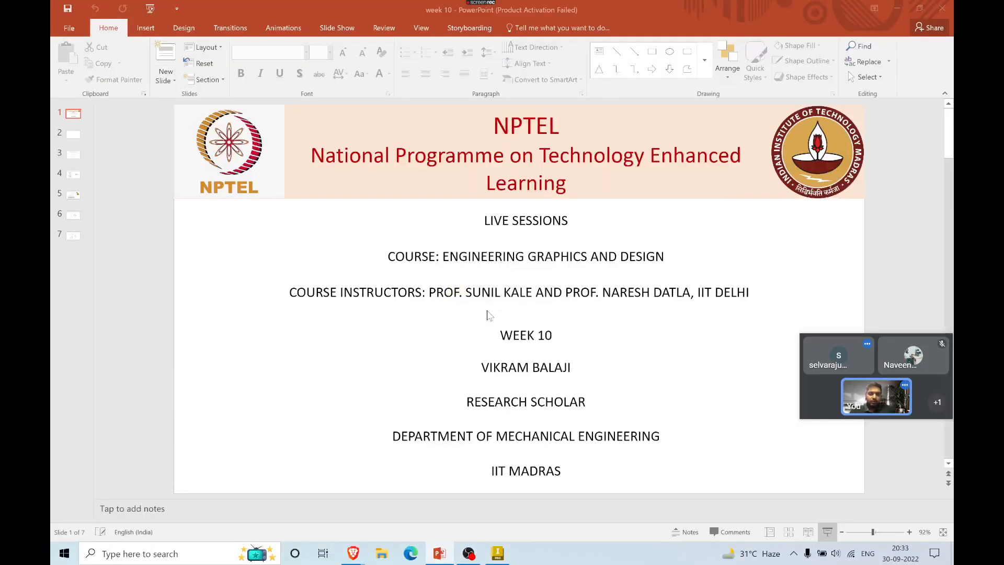
- Restart the slide show from the title slide and advance to the previous session's recap slide
{"action": "left_click", "coordinate": [828, 532]}
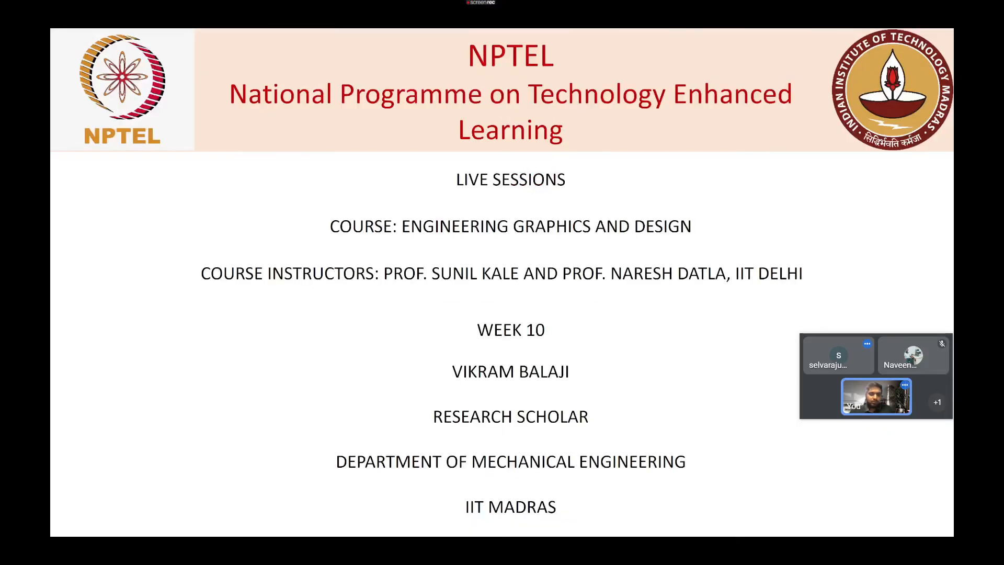
{"action": "key", "text": "Right"}
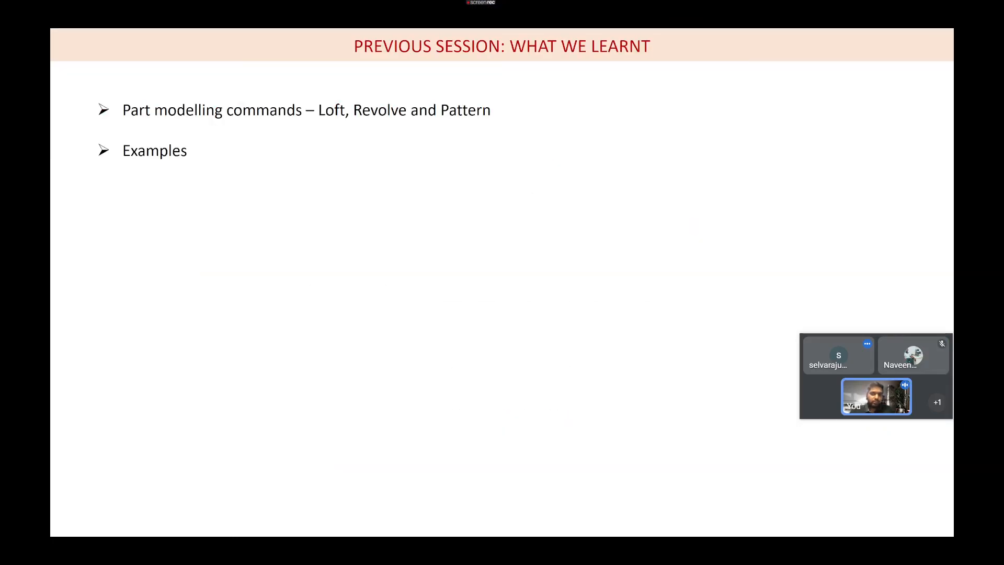